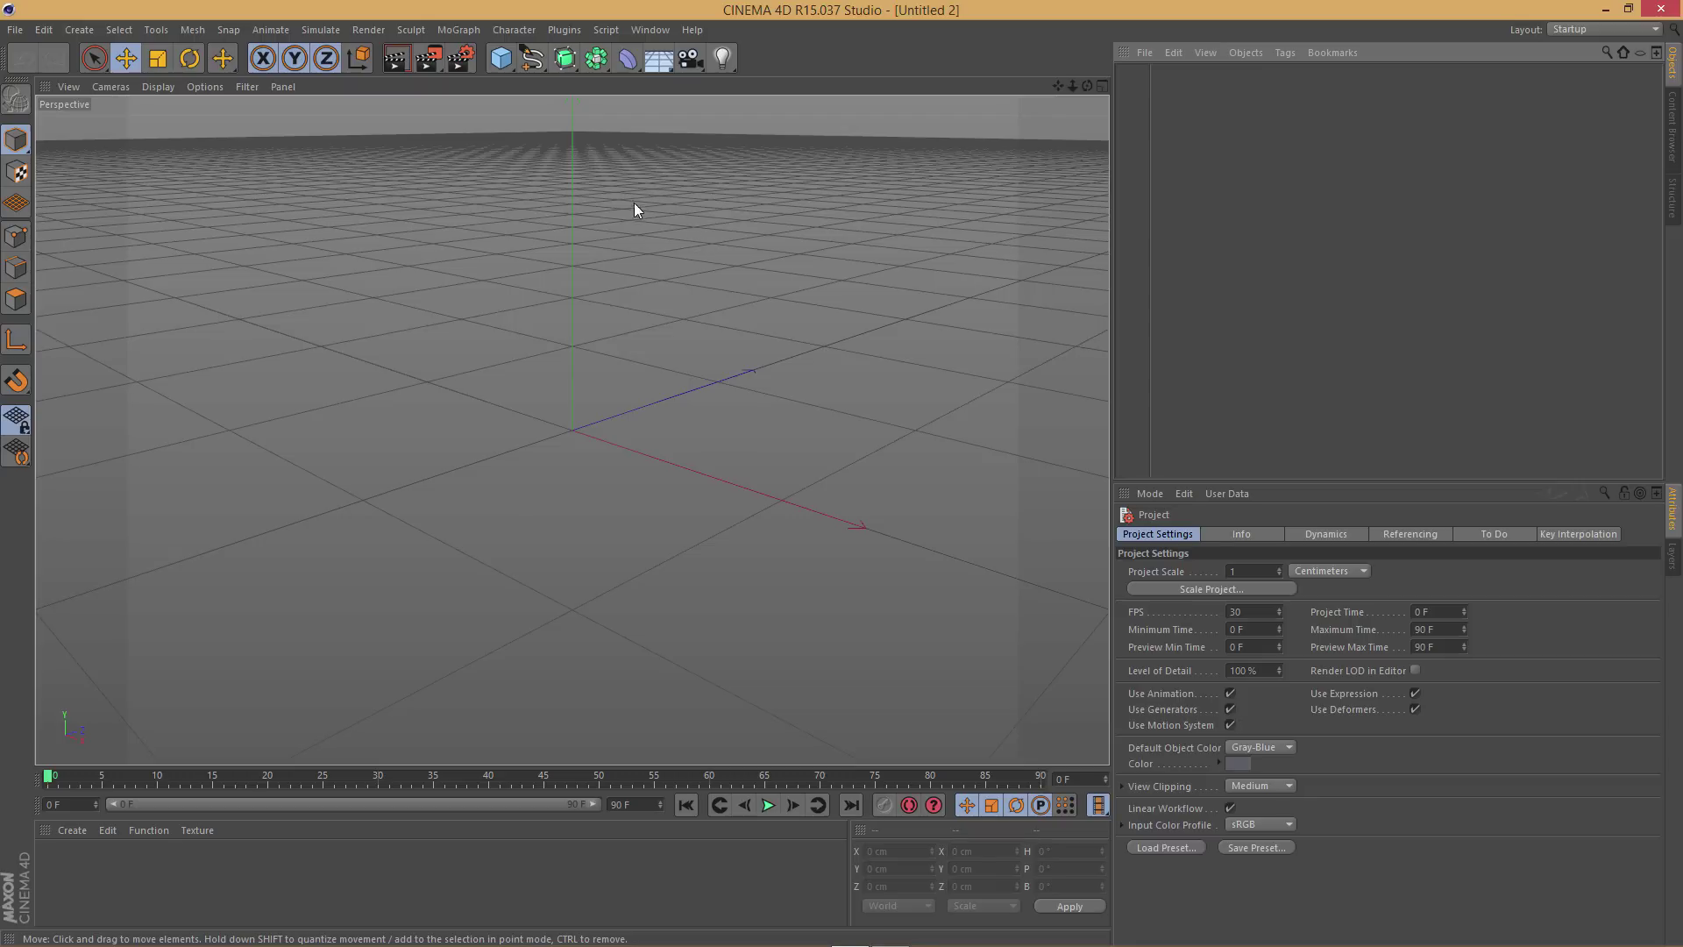
Add a MoText object to the empty scene
left_click(458, 30)
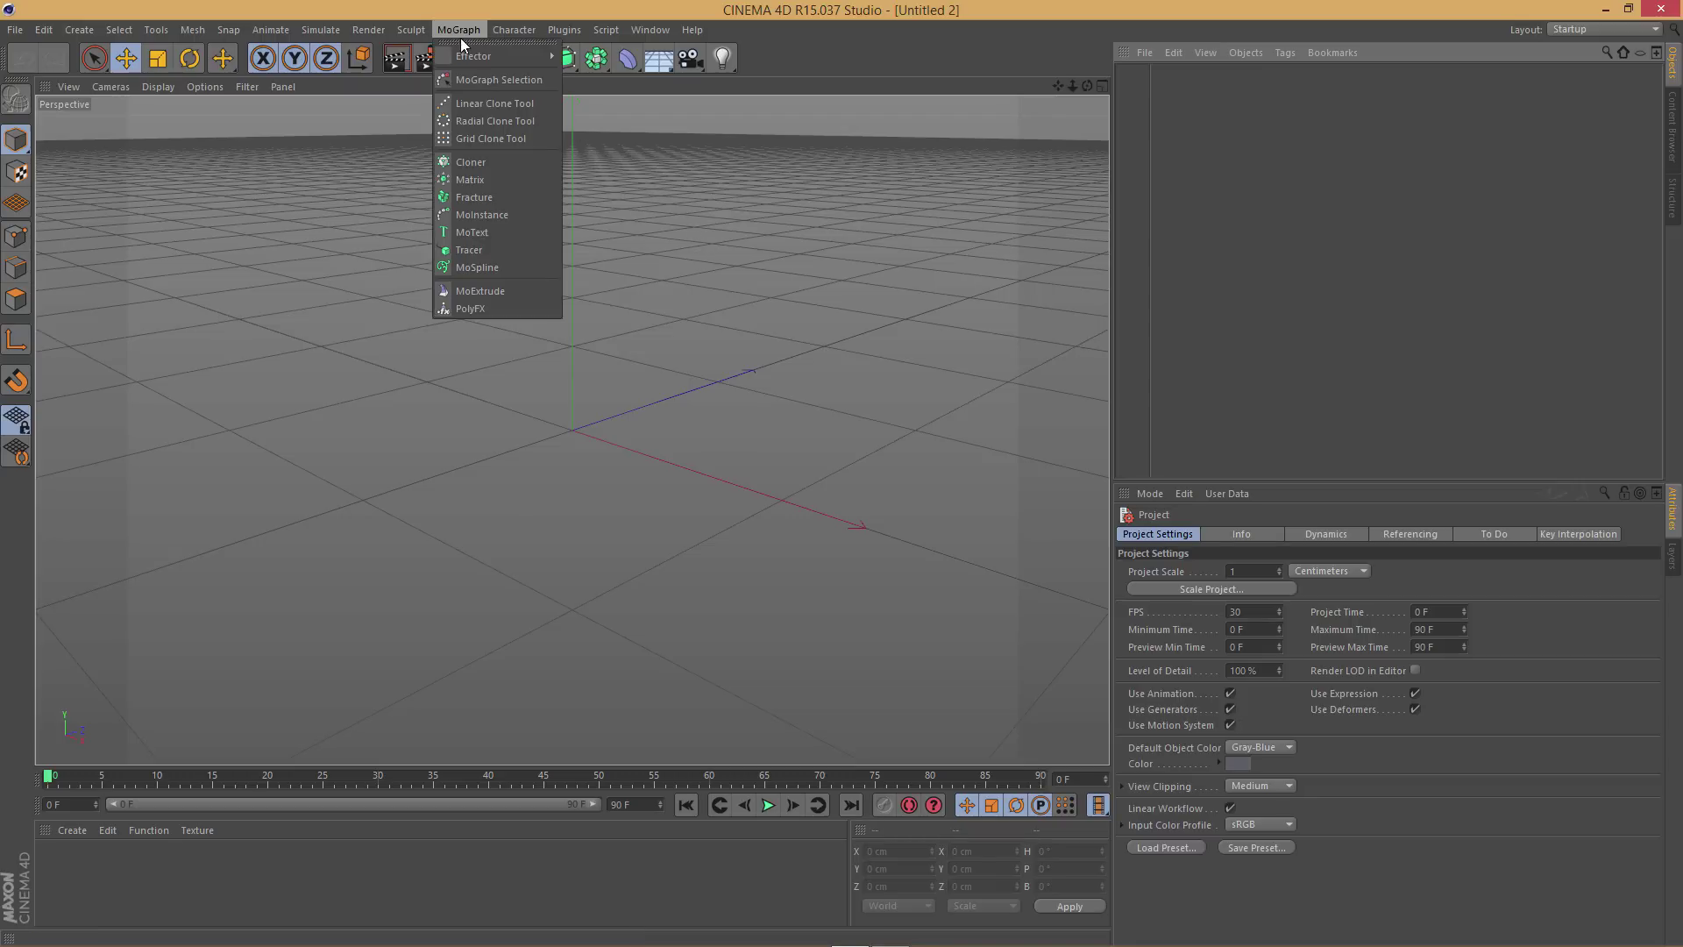
left_click(501, 235)
left_click_drag(718, 559, 811, 594, "alt")
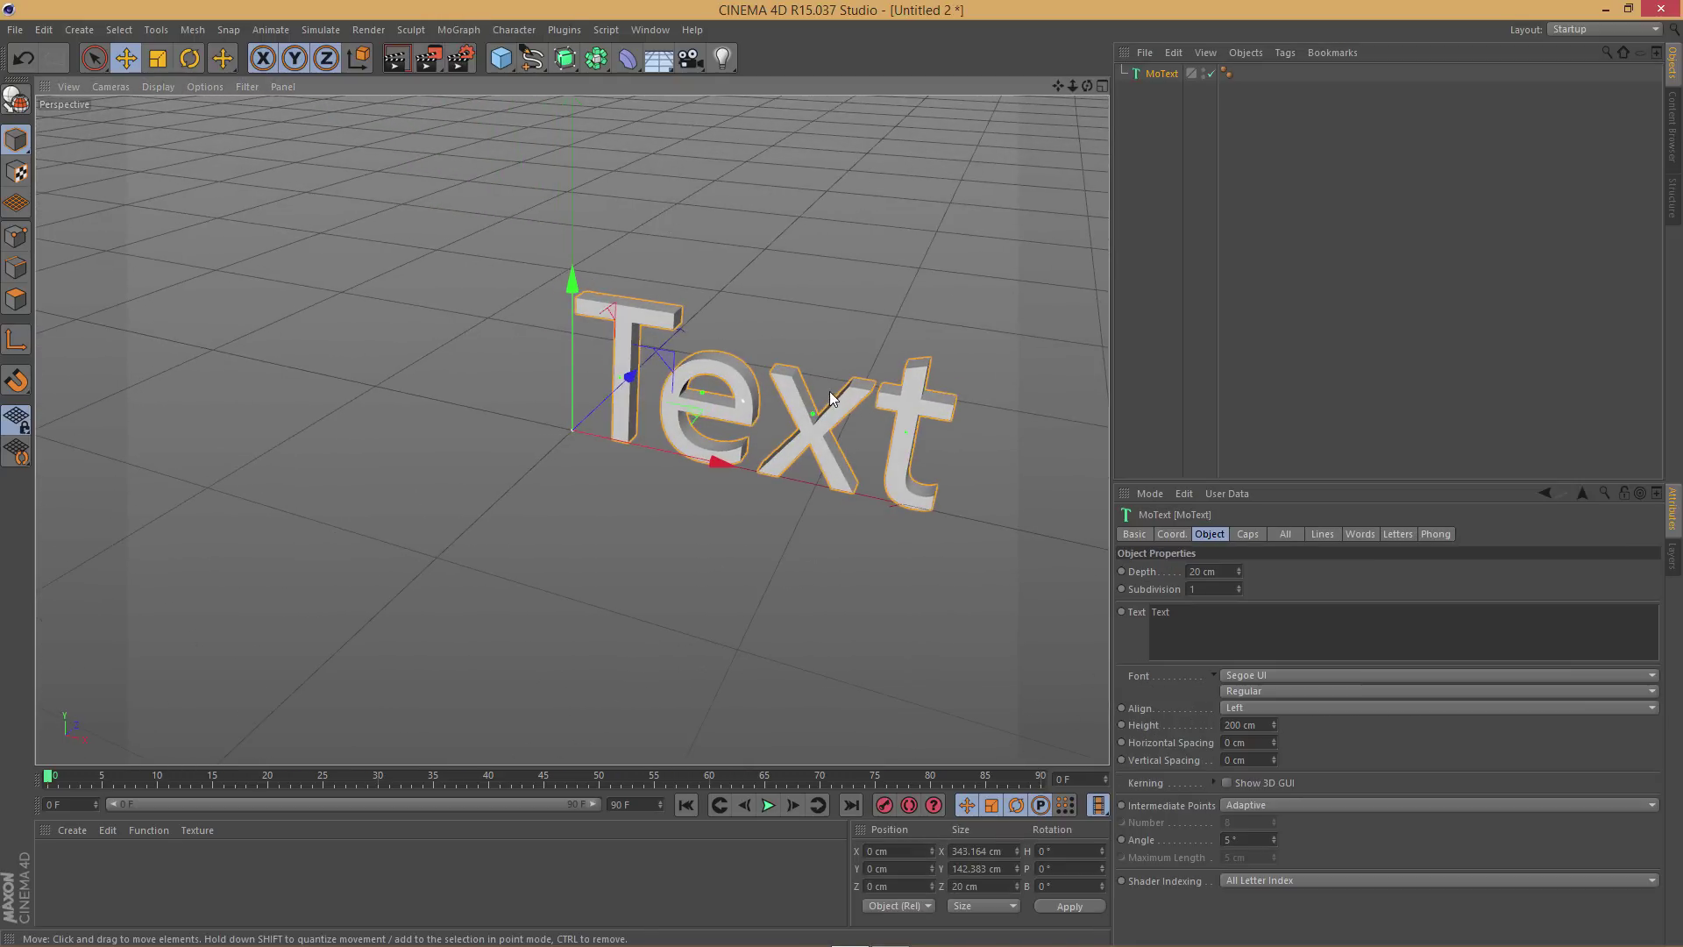
left_click(458, 31)
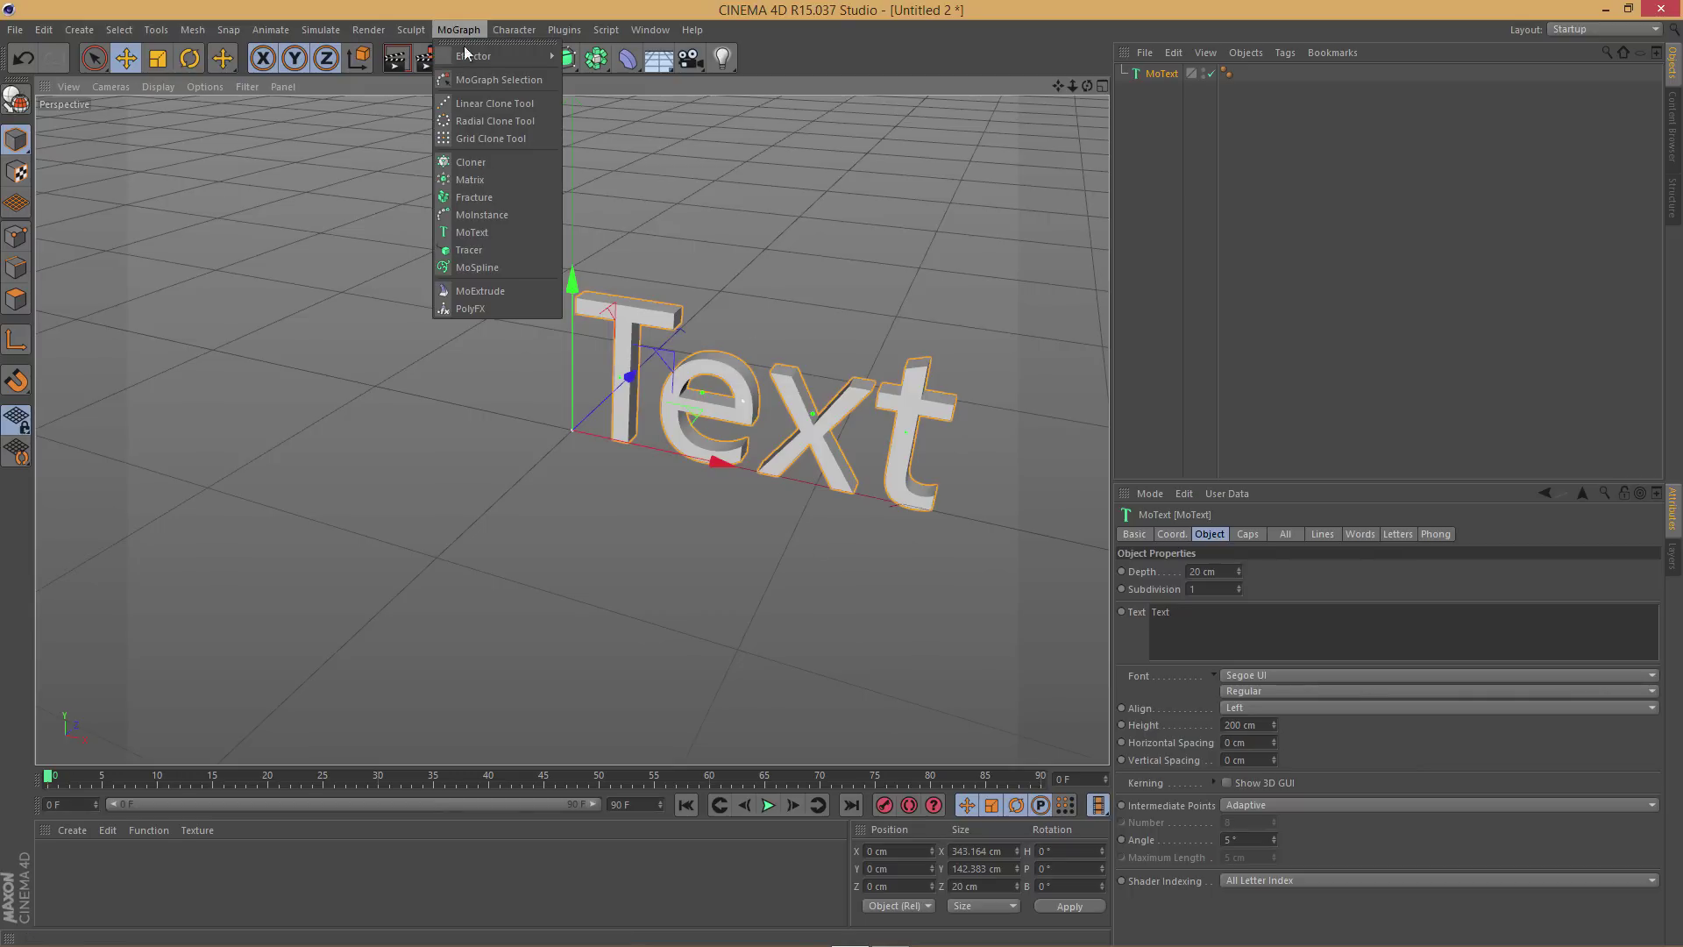
left_click(1229, 198)
left_click_drag(950, 362, 792, 352, "alt")
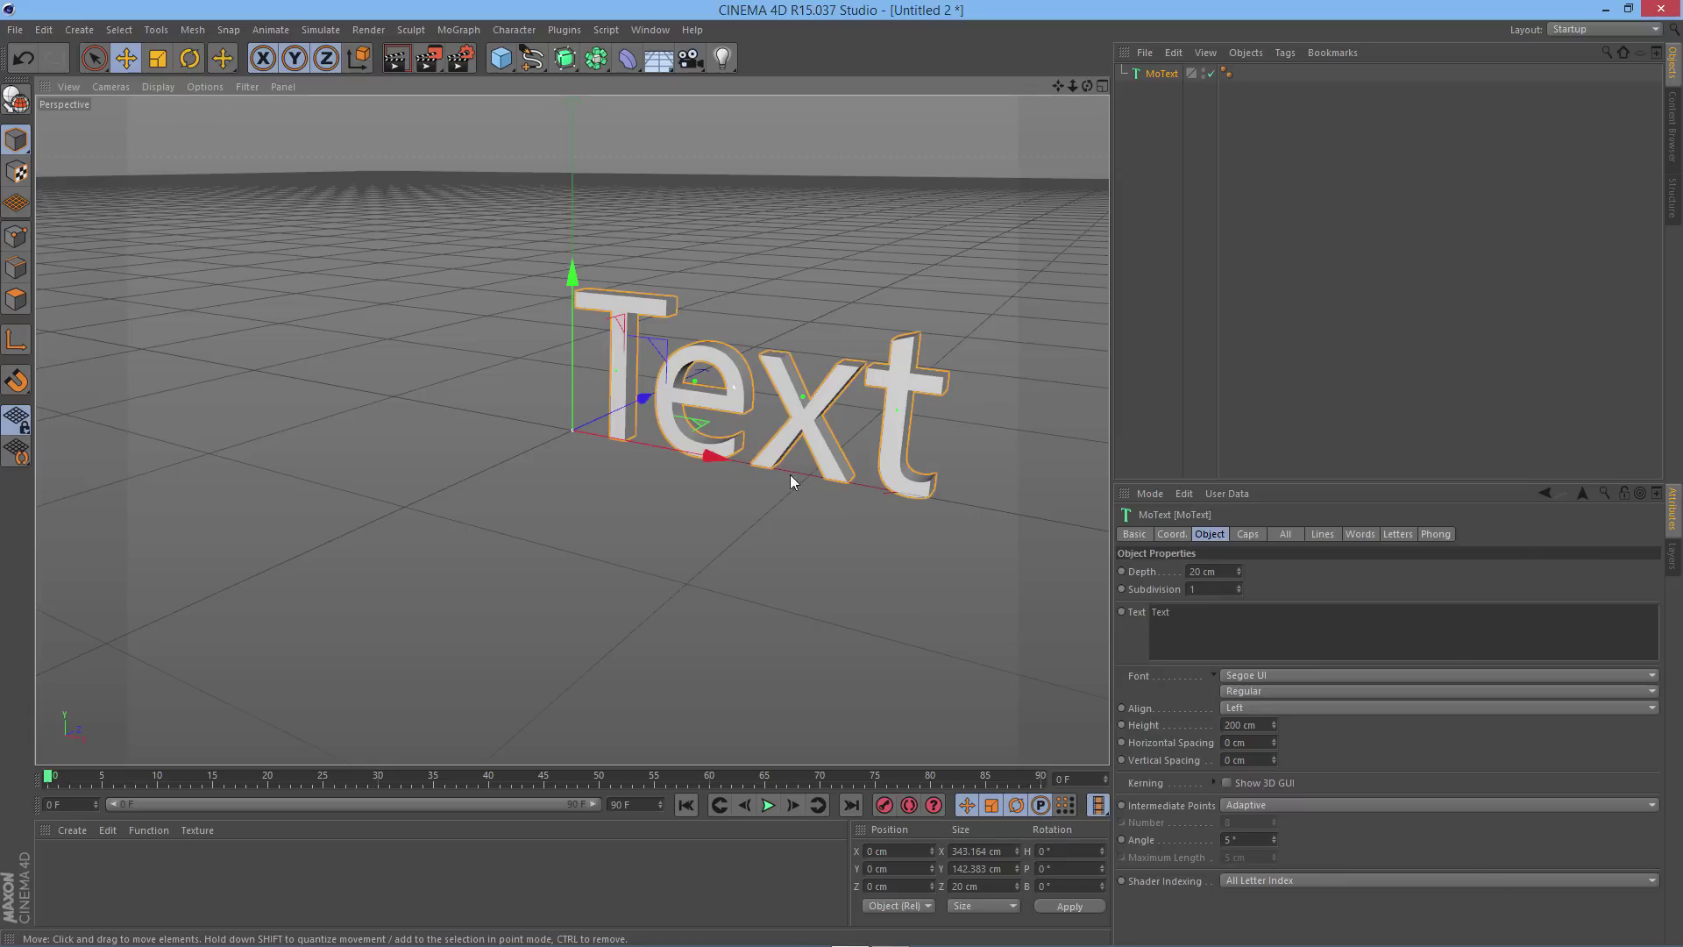
left_click_drag(805, 505, 905, 510, "alt")
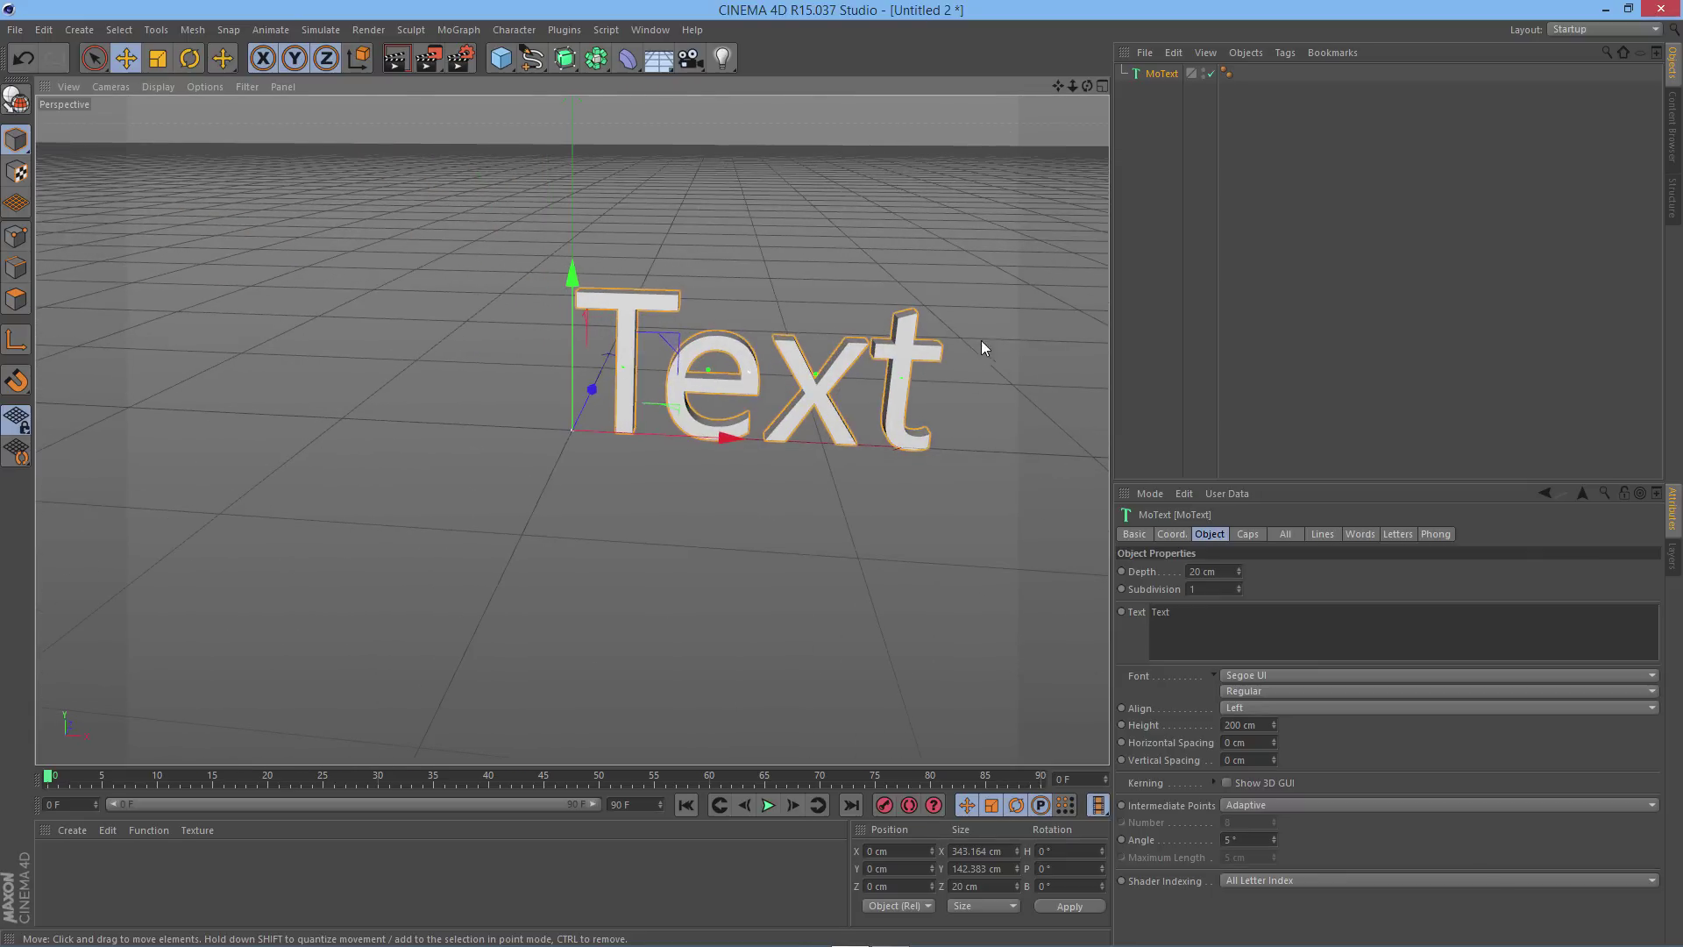
Change the MoText object's text to OPEN
scroll(991, 330, "up", 3)
left_click_drag(1175, 615, 1142, 625)
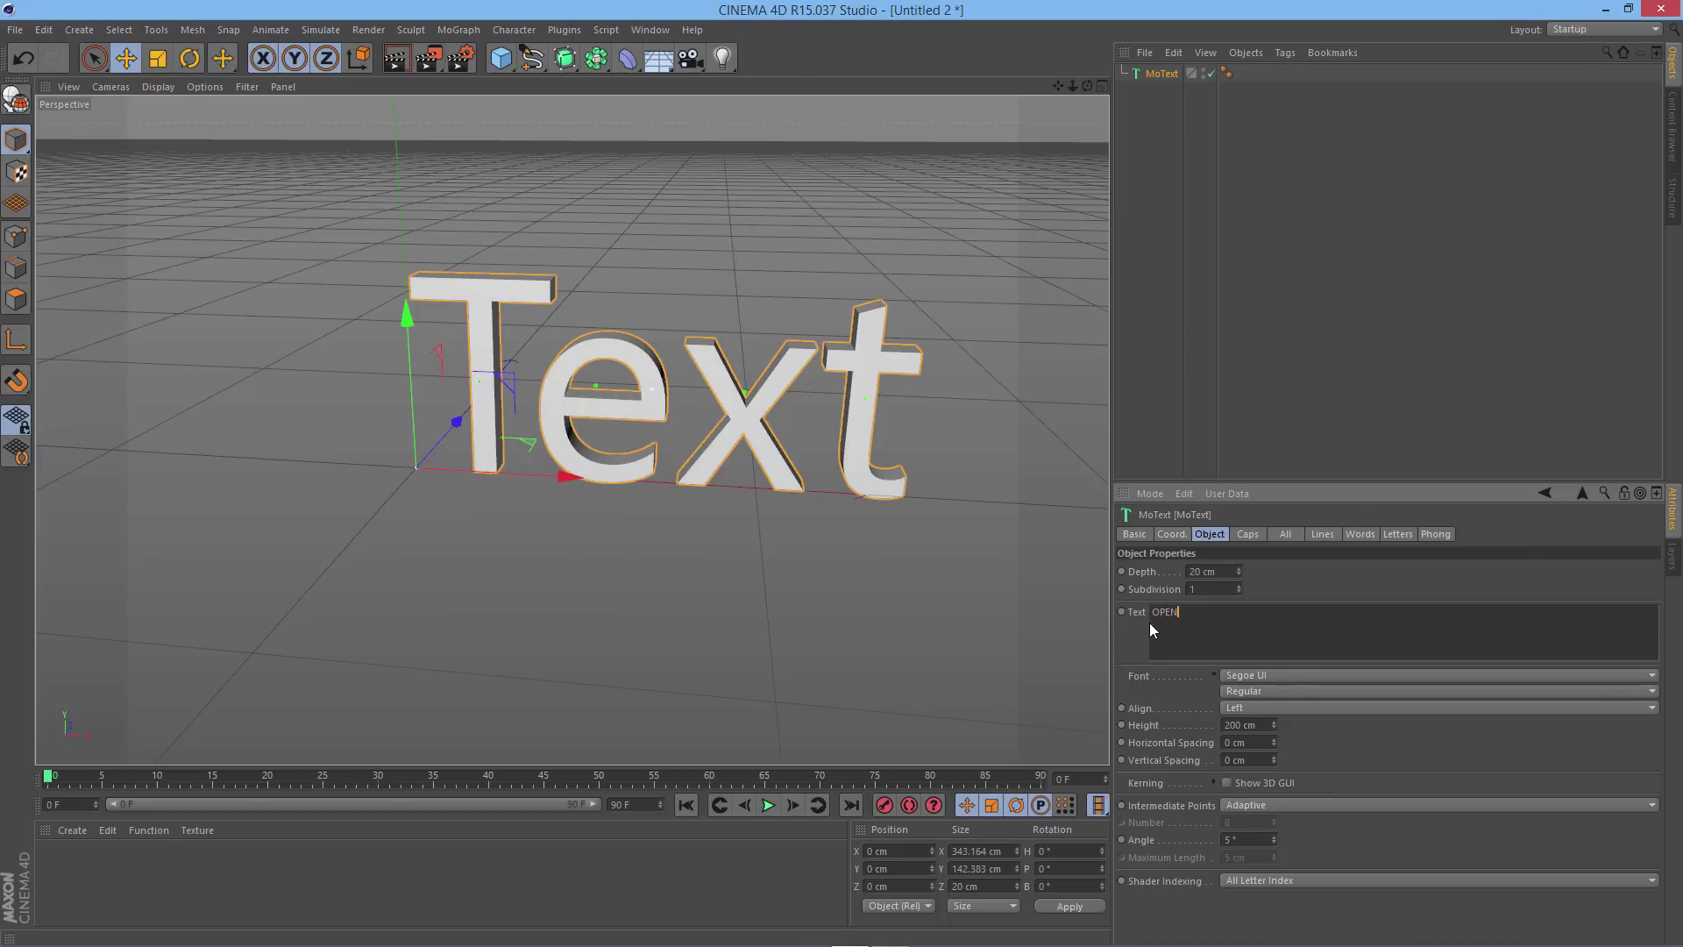
left_click(1338, 247)
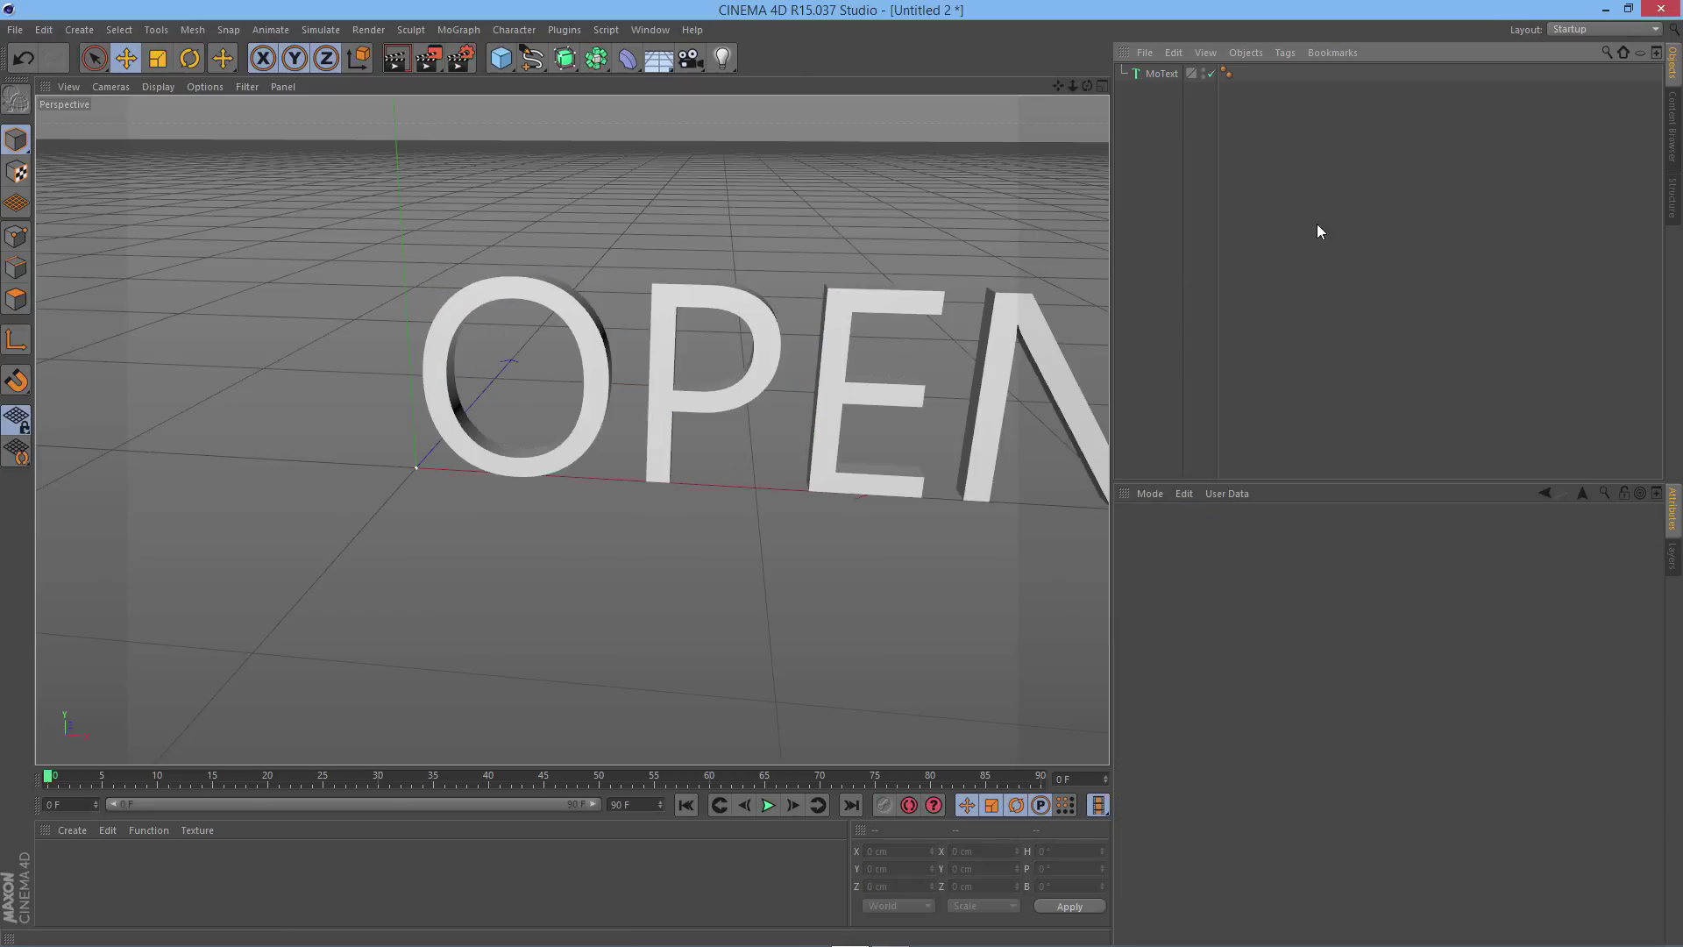
left_click(1158, 77)
scroll(889, 395, "down", 4)
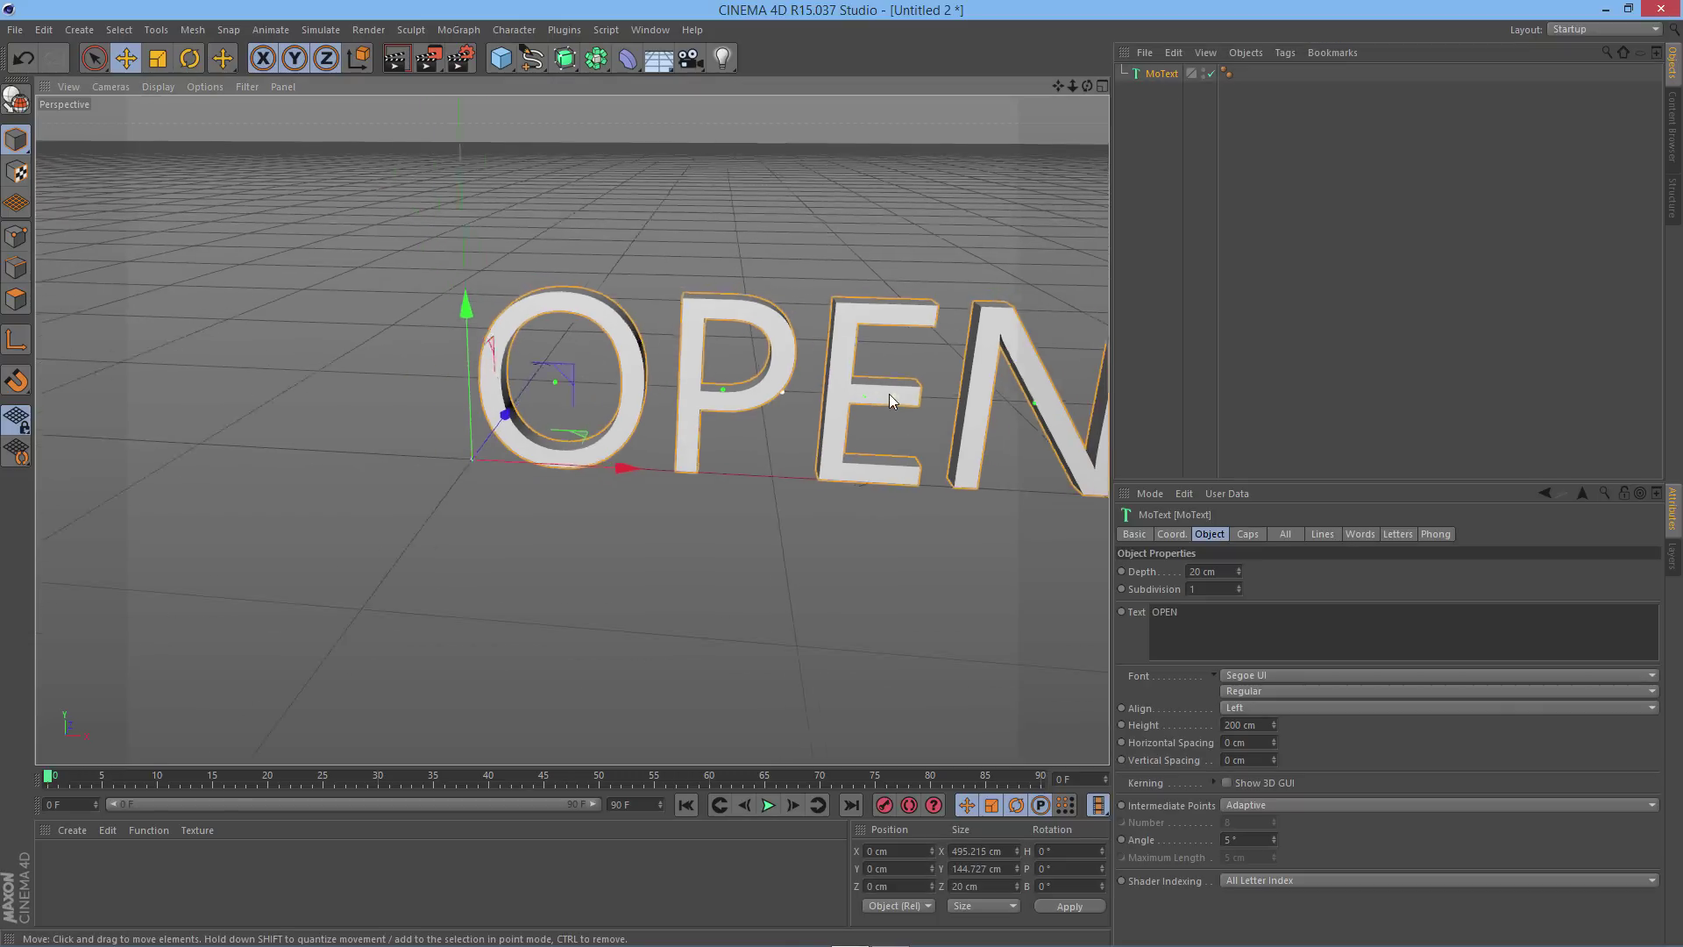
mouse_move(1058, 85)
left_mouse_down()
mouse_move(830, 470)
mouse_move(1053, 86)
left_mouse_up()
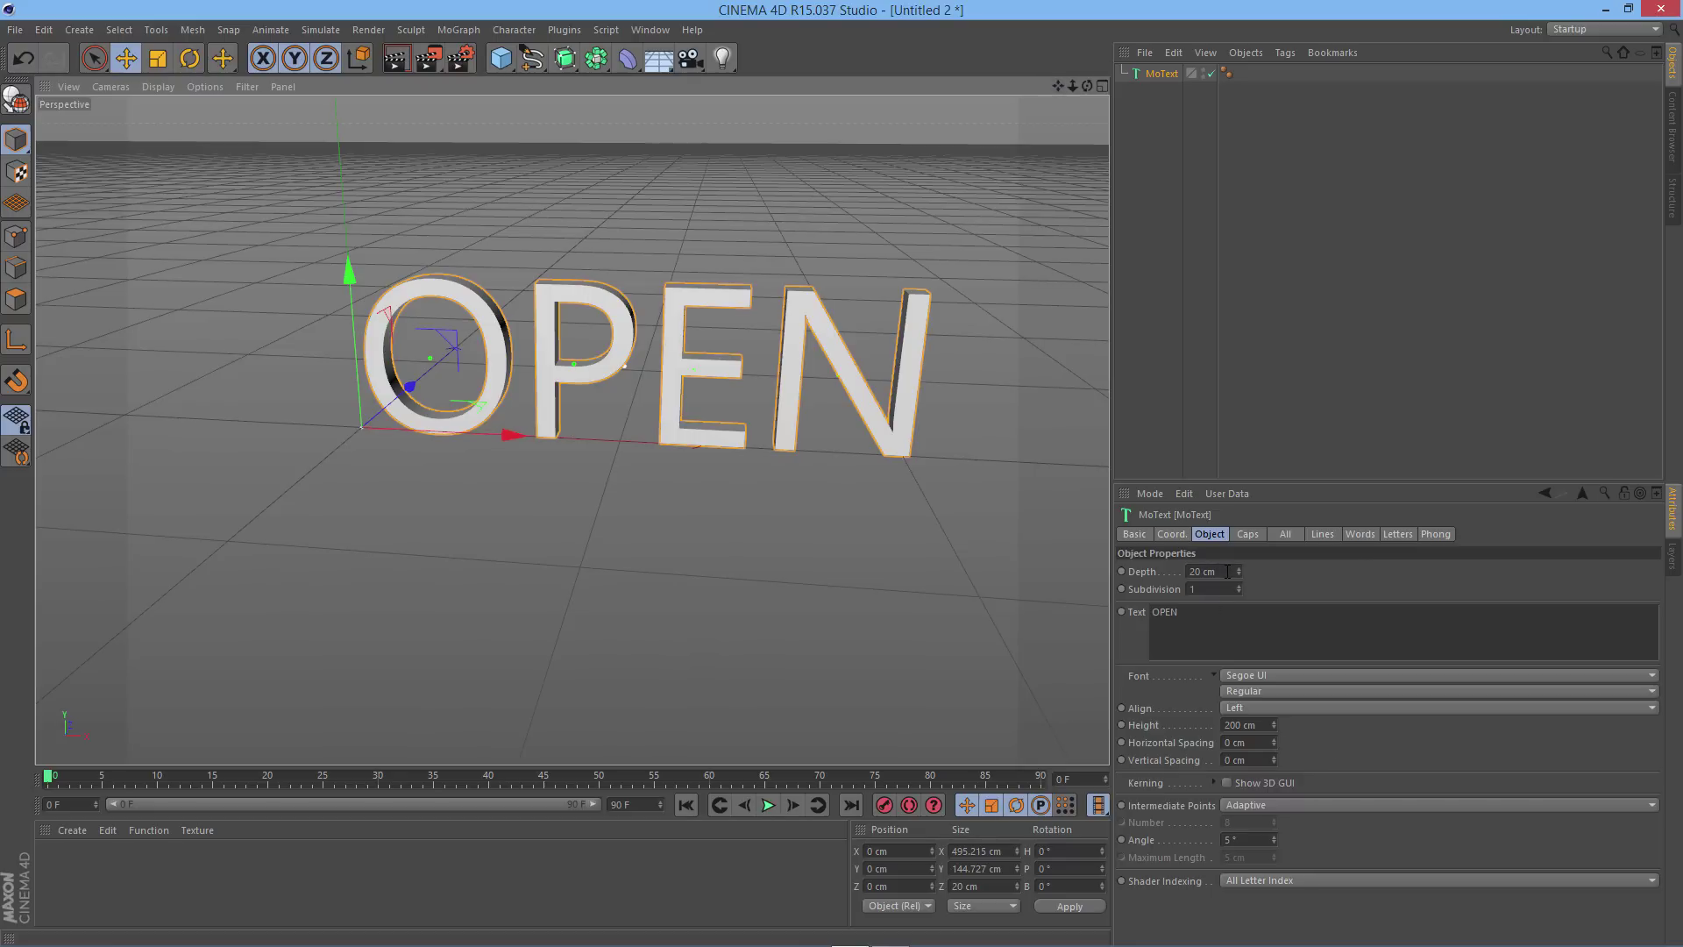
Set the depth of the OPEN MoText to 1 cm
left_click_drag(929, 470, 896, 483, "alt")
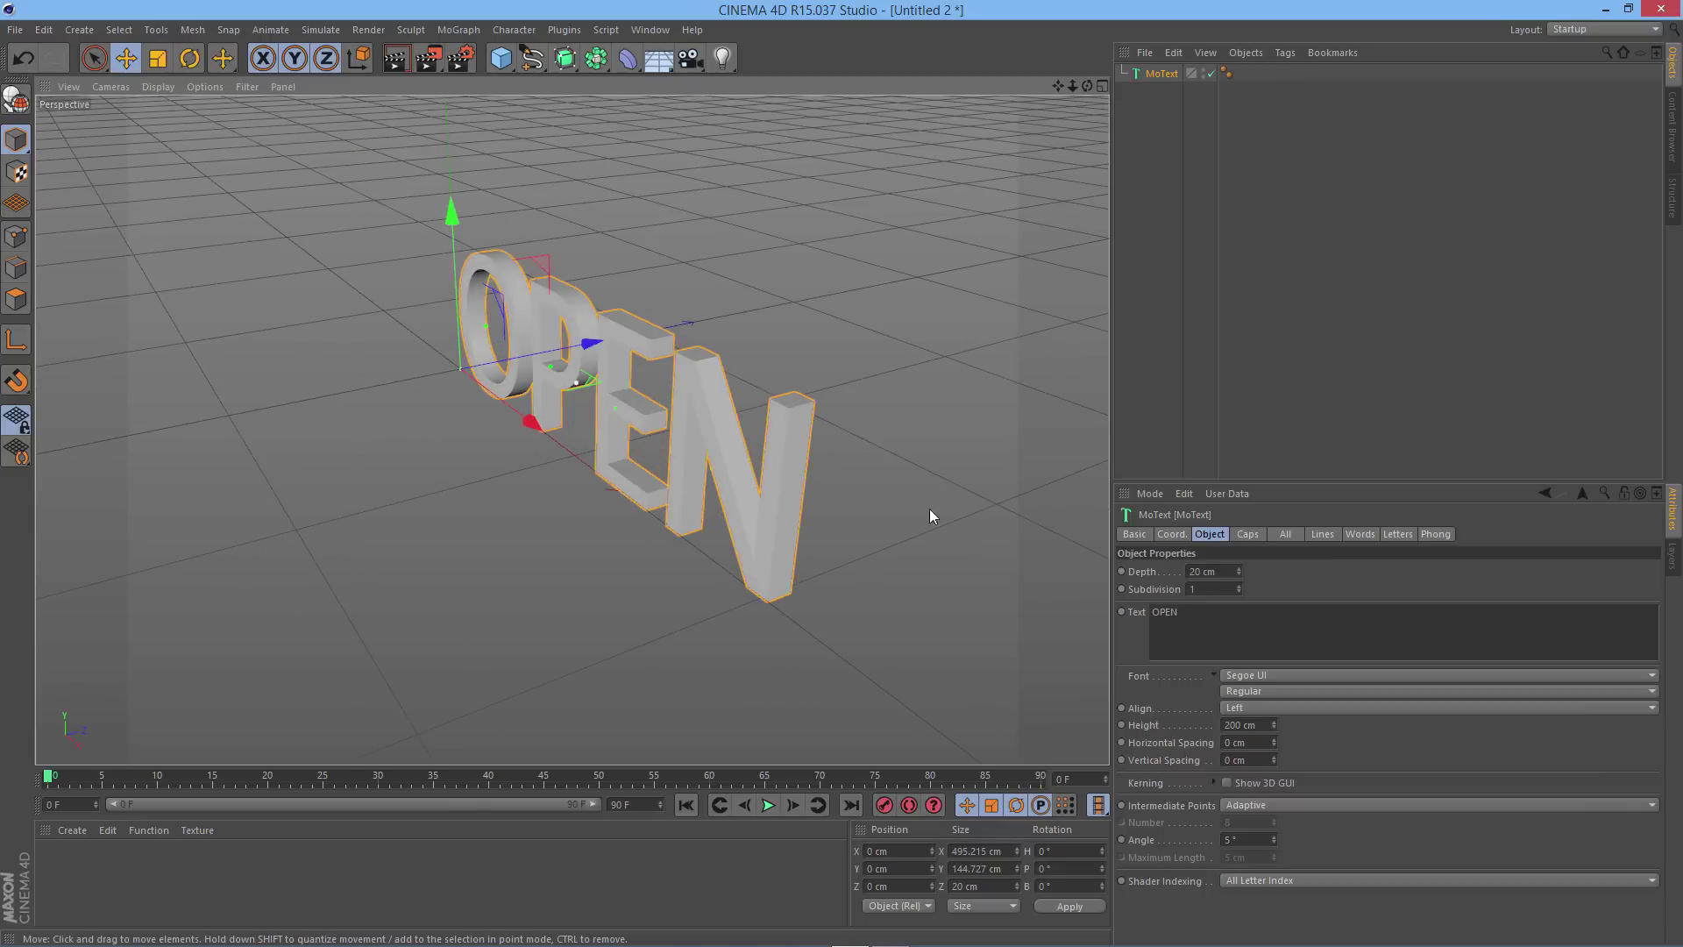
double_click(1210, 571)
type("1")
key("Return")
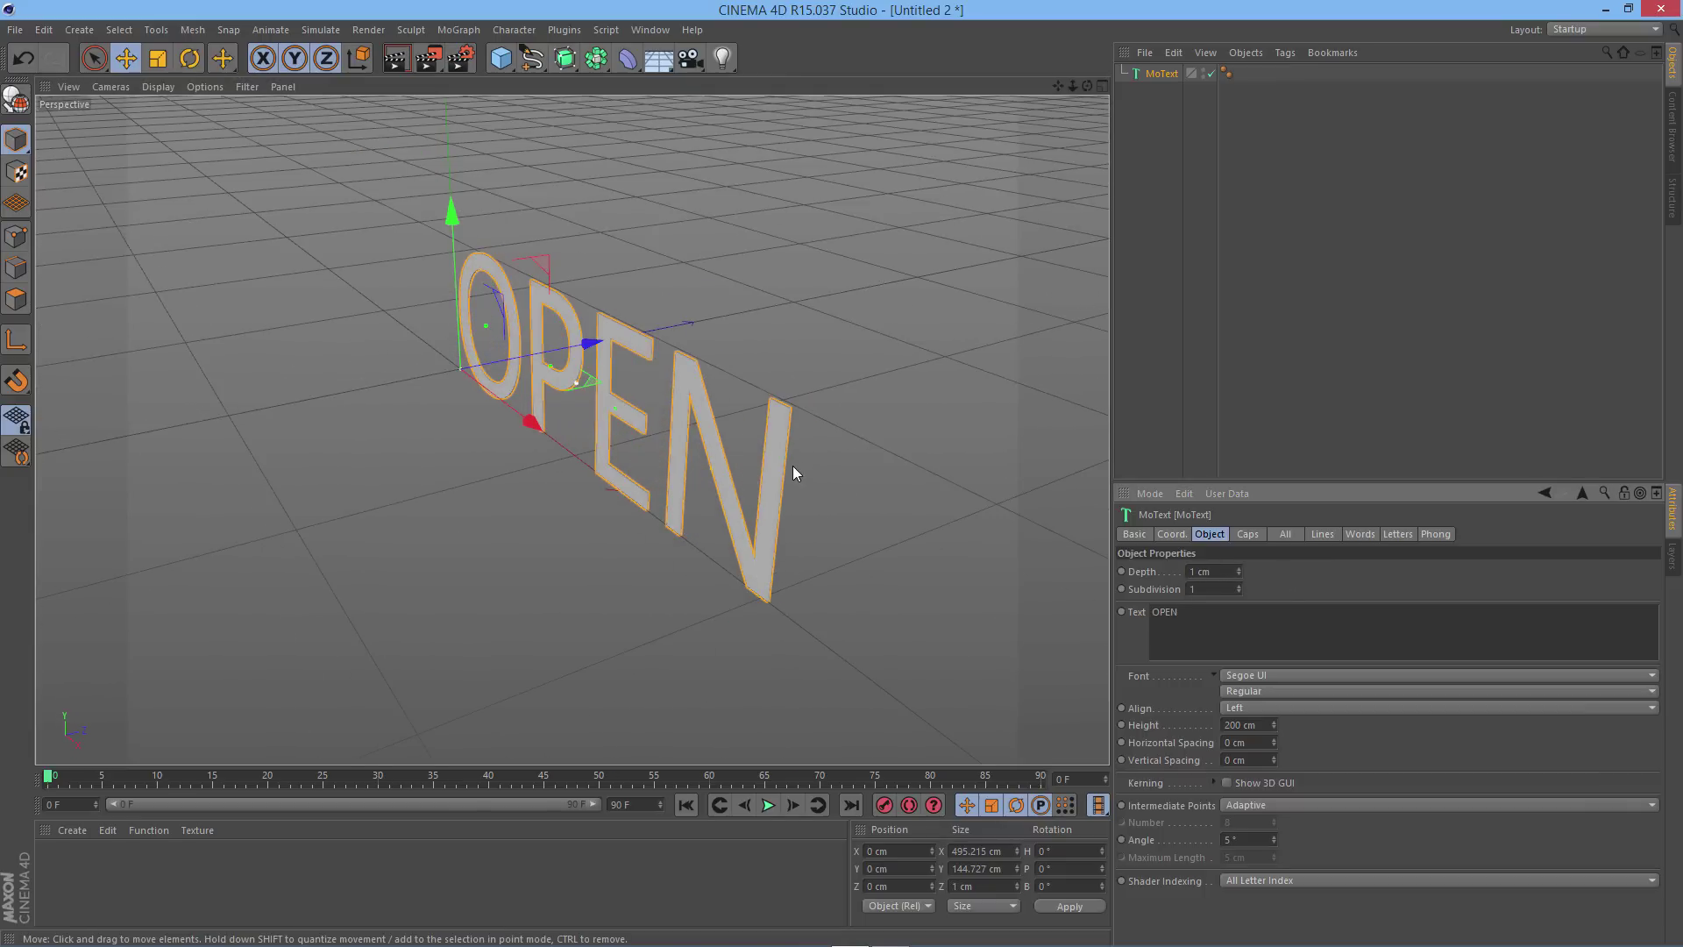
left_click_drag(833, 444, 1031, 435, "alt")
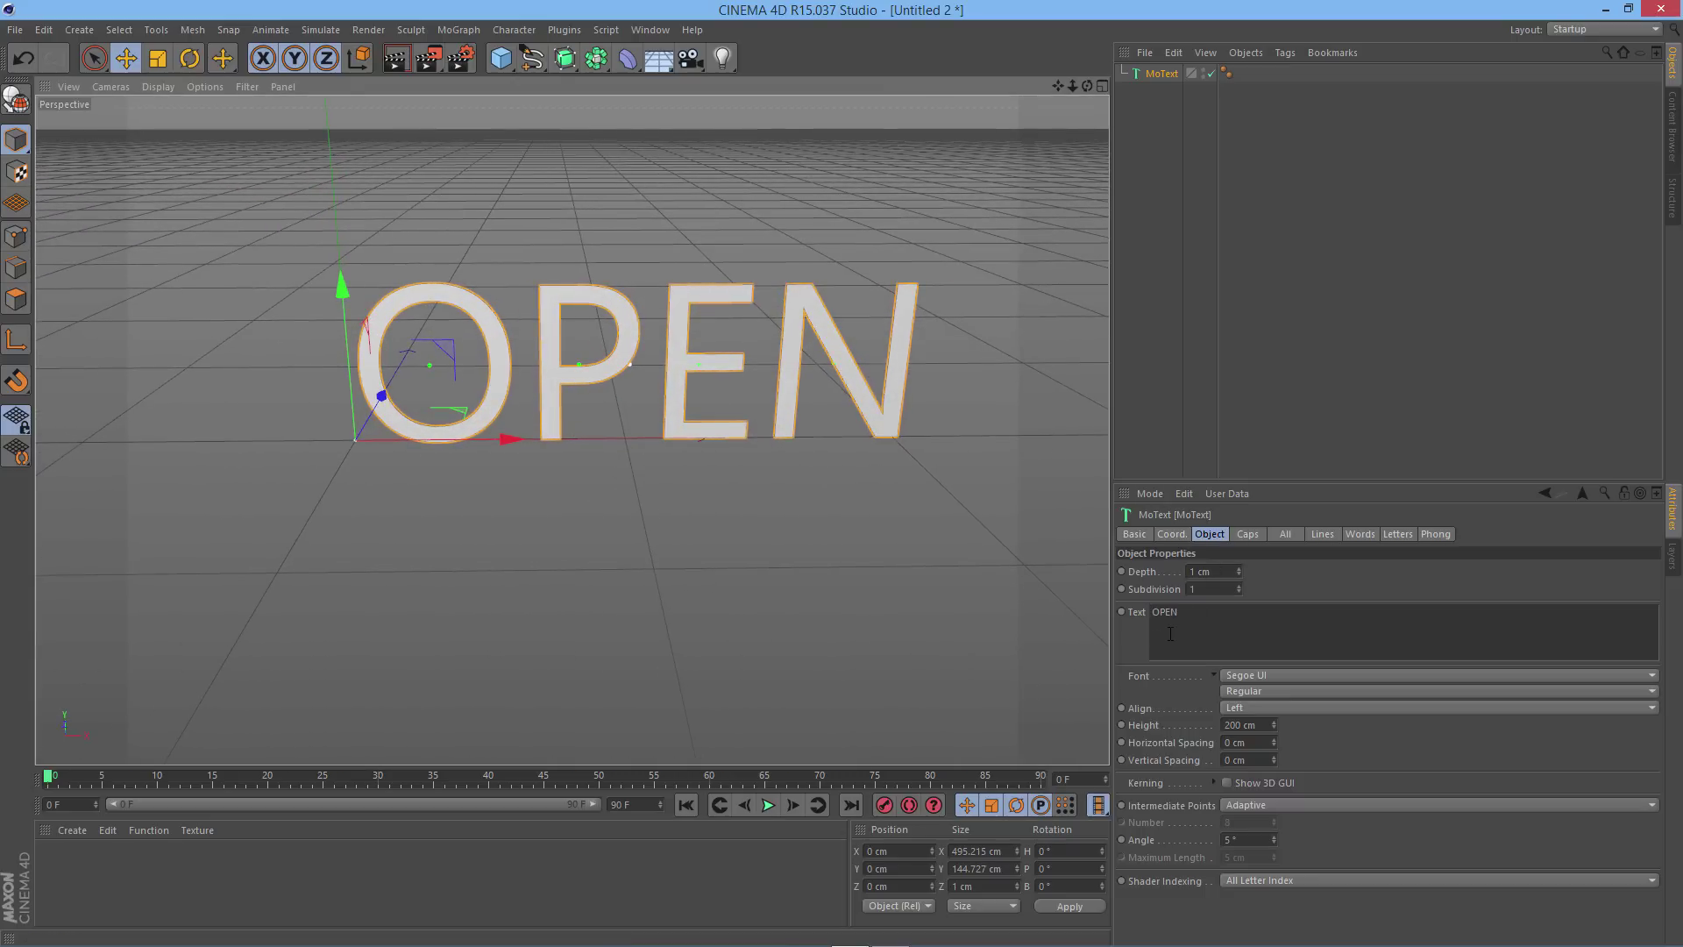
Tighten the MoText letters by setting the horizontal spacing to -19 cm
left_click_drag(984, 518, 639, 391, "alt")
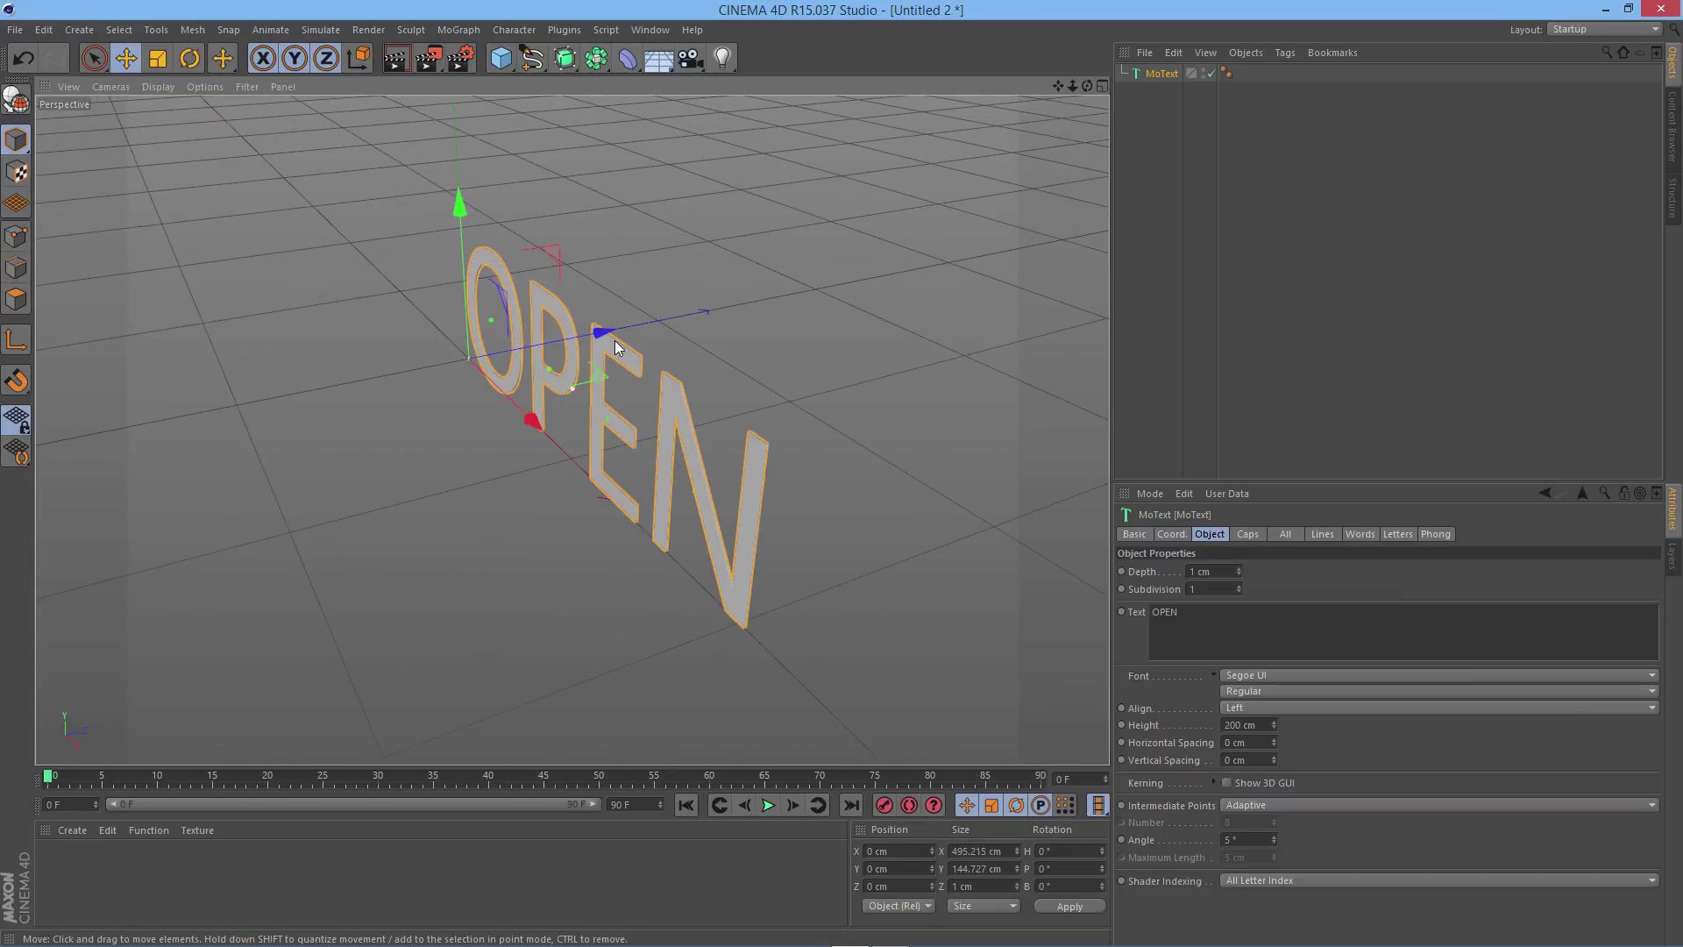
left_click_drag(723, 450, 1037, 156, "alt")
left_click_drag(1055, 88, 634, 417, "alt")
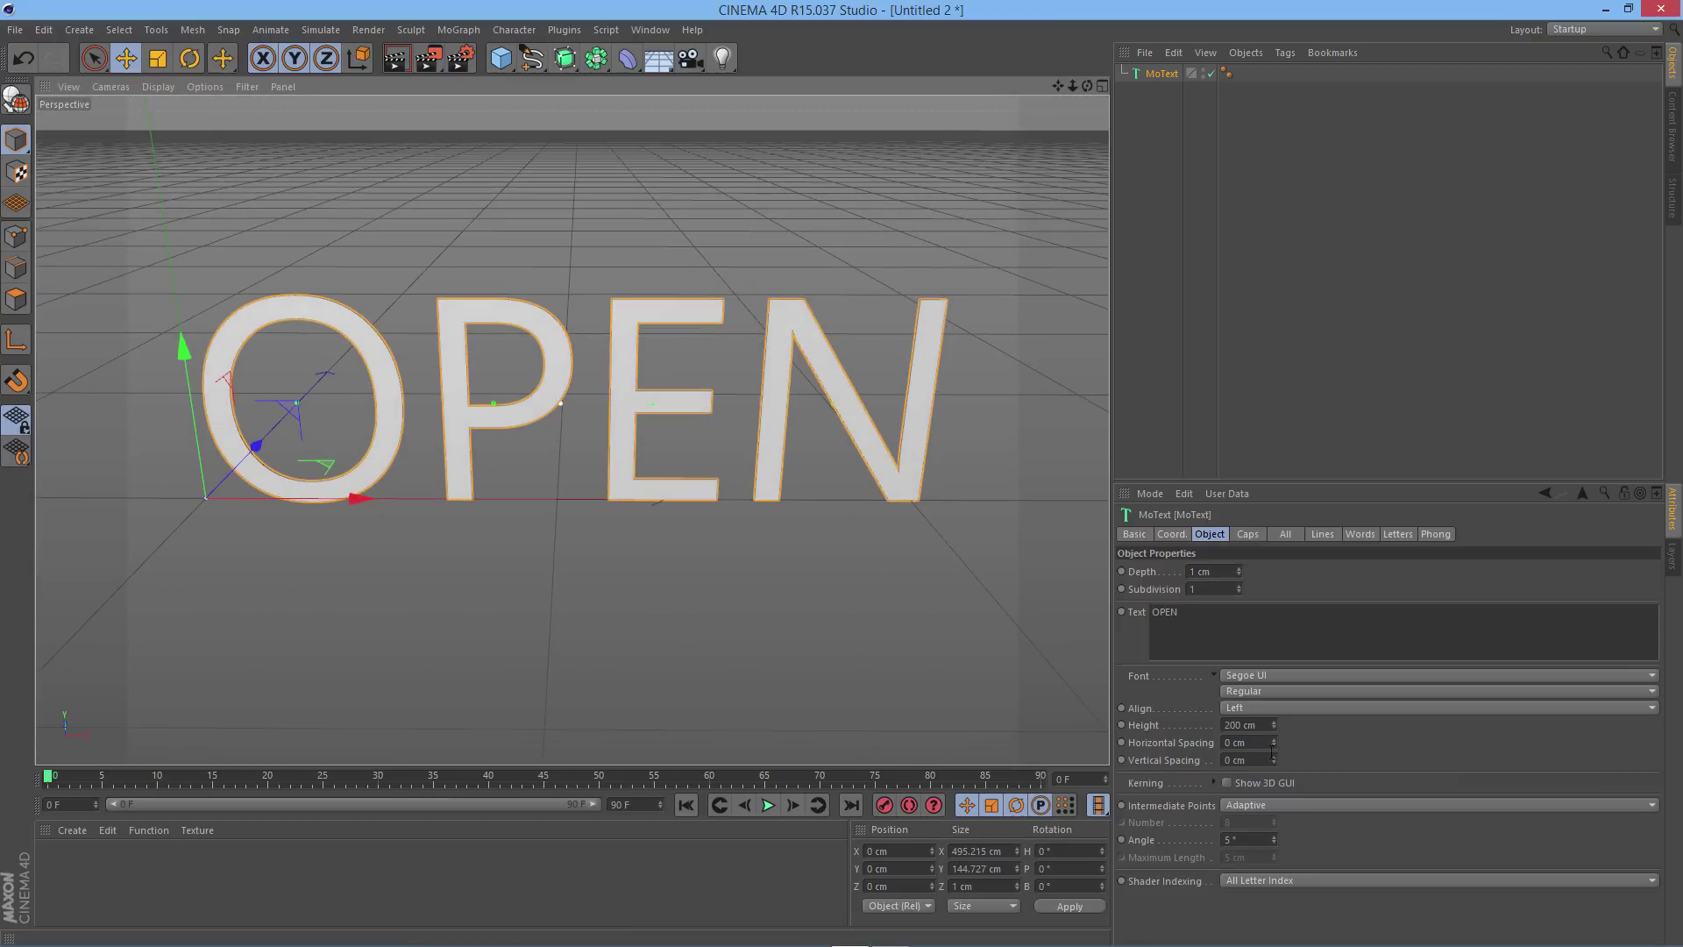
left_click_drag(1272, 744, 1275, 740)
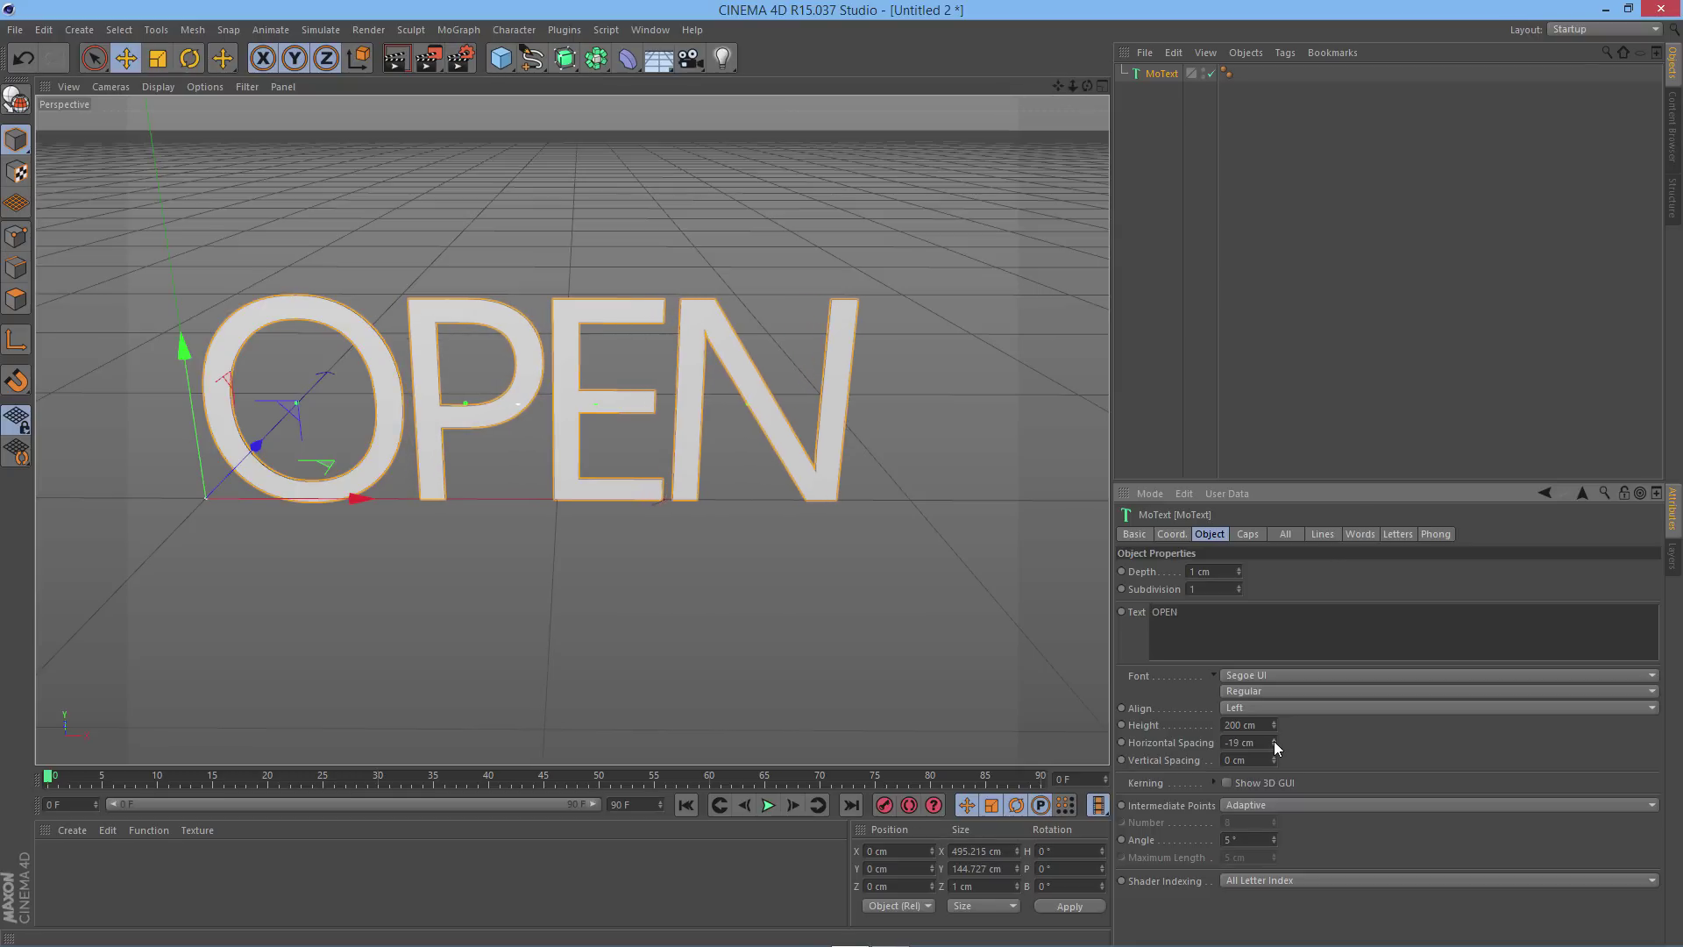
left_click(1364, 200)
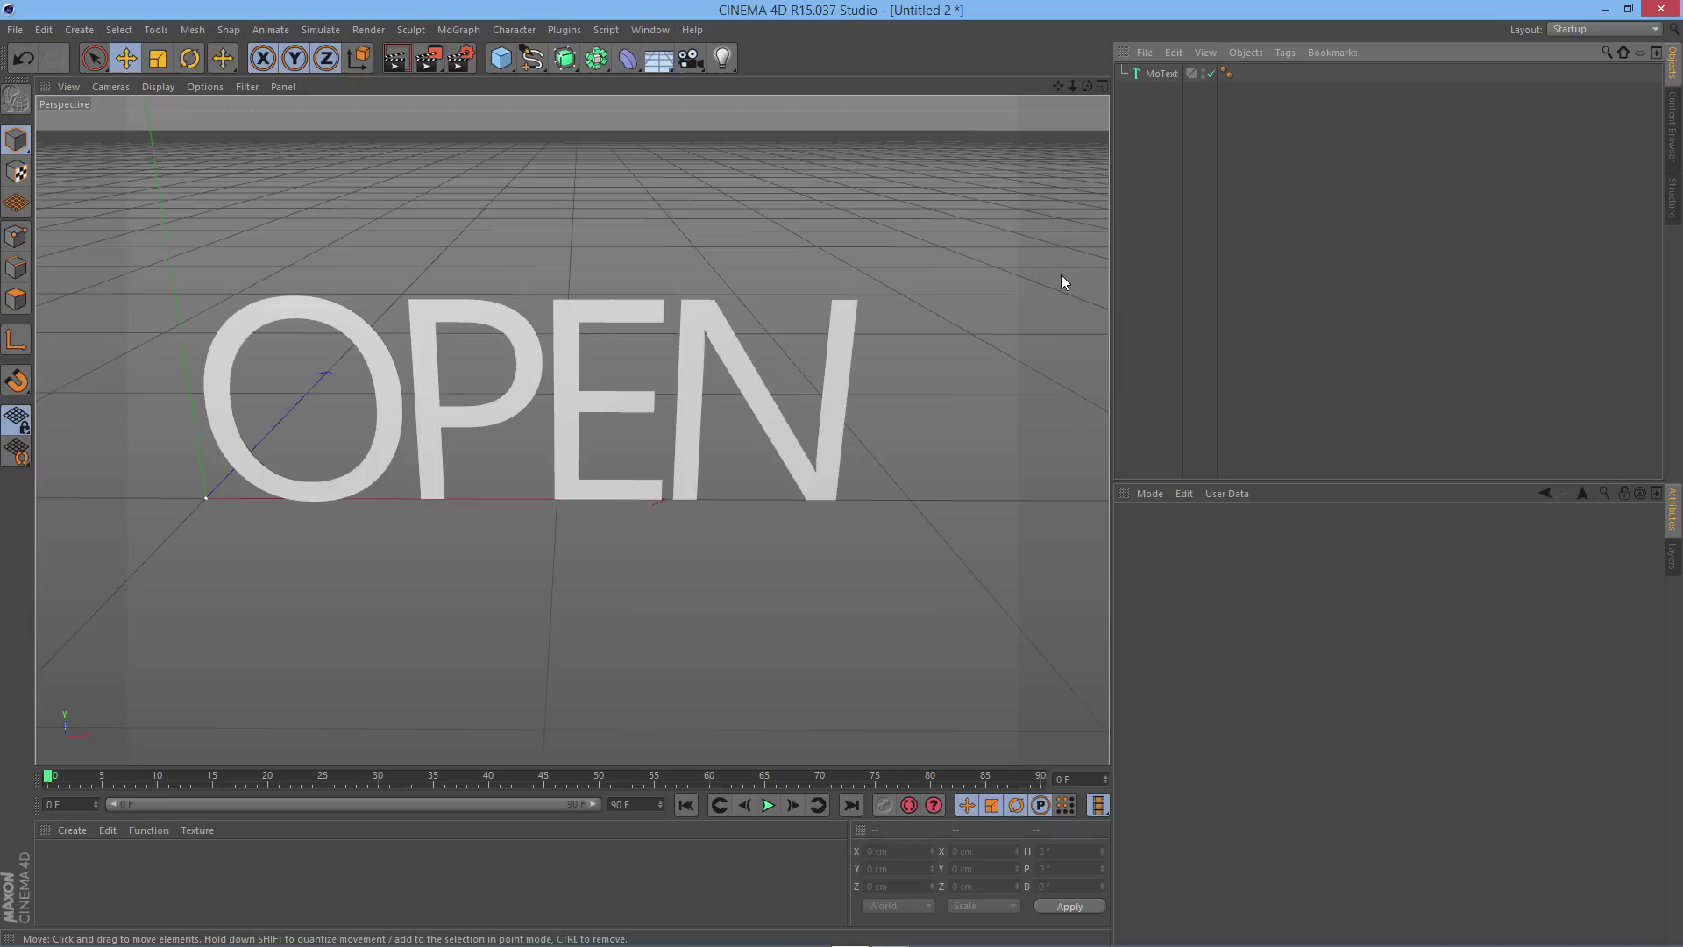
Add a Text spline with the text O and rename the spline object O
left_click(532, 60)
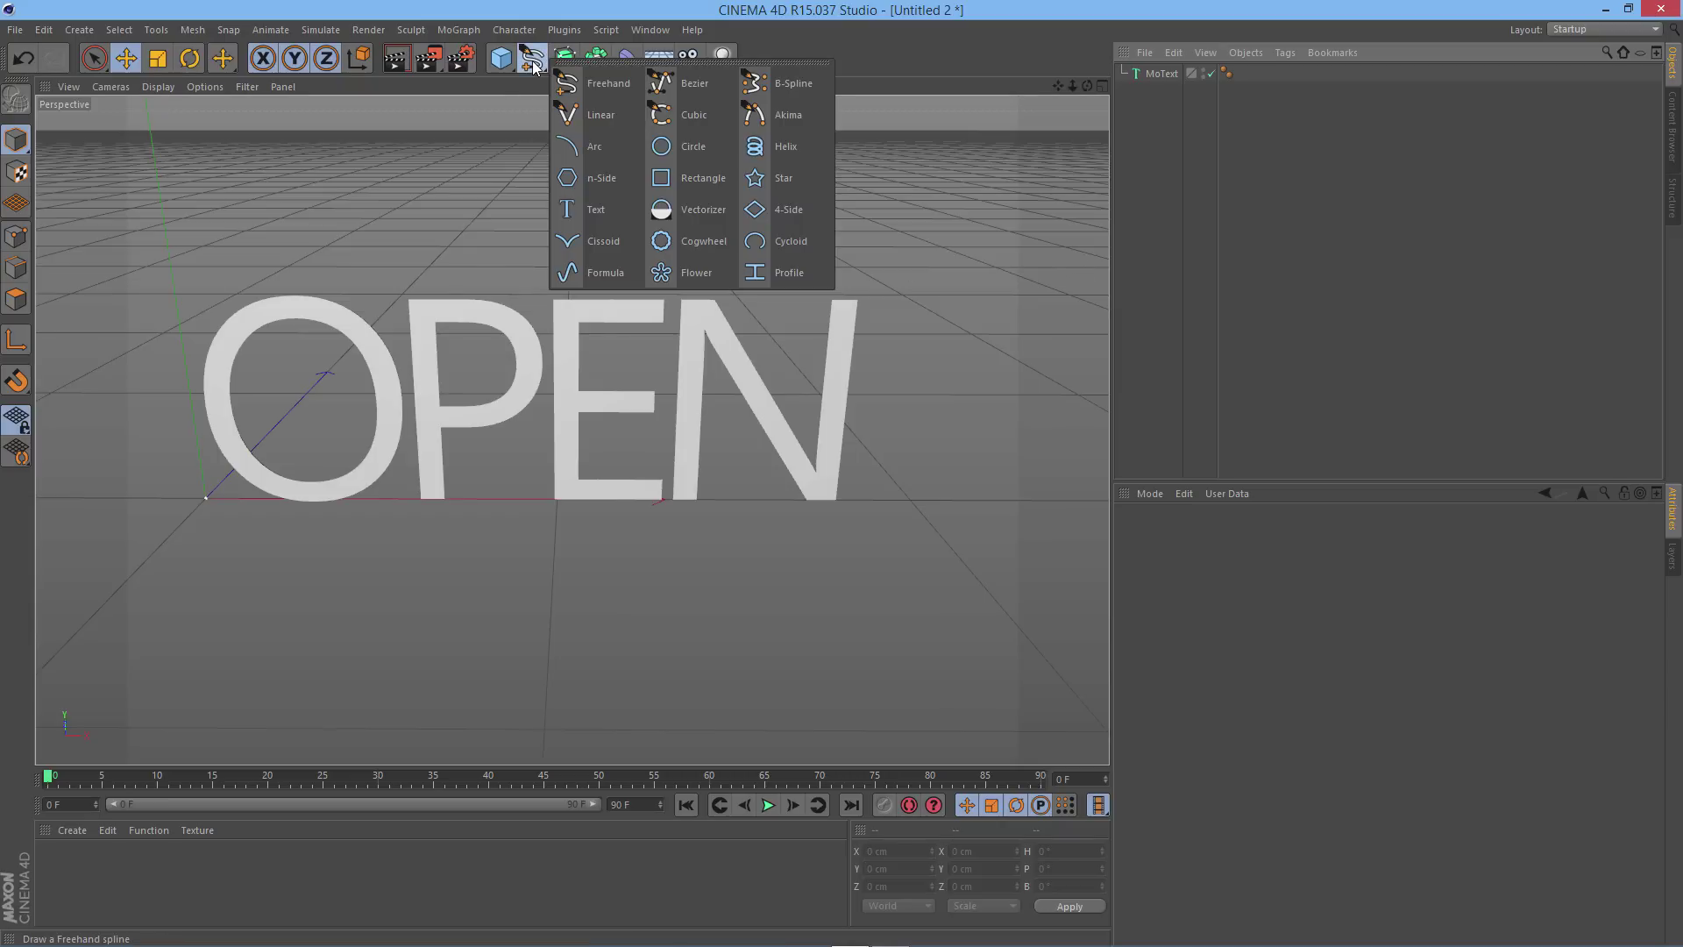
left_click(588, 212)
left_click(1223, 570)
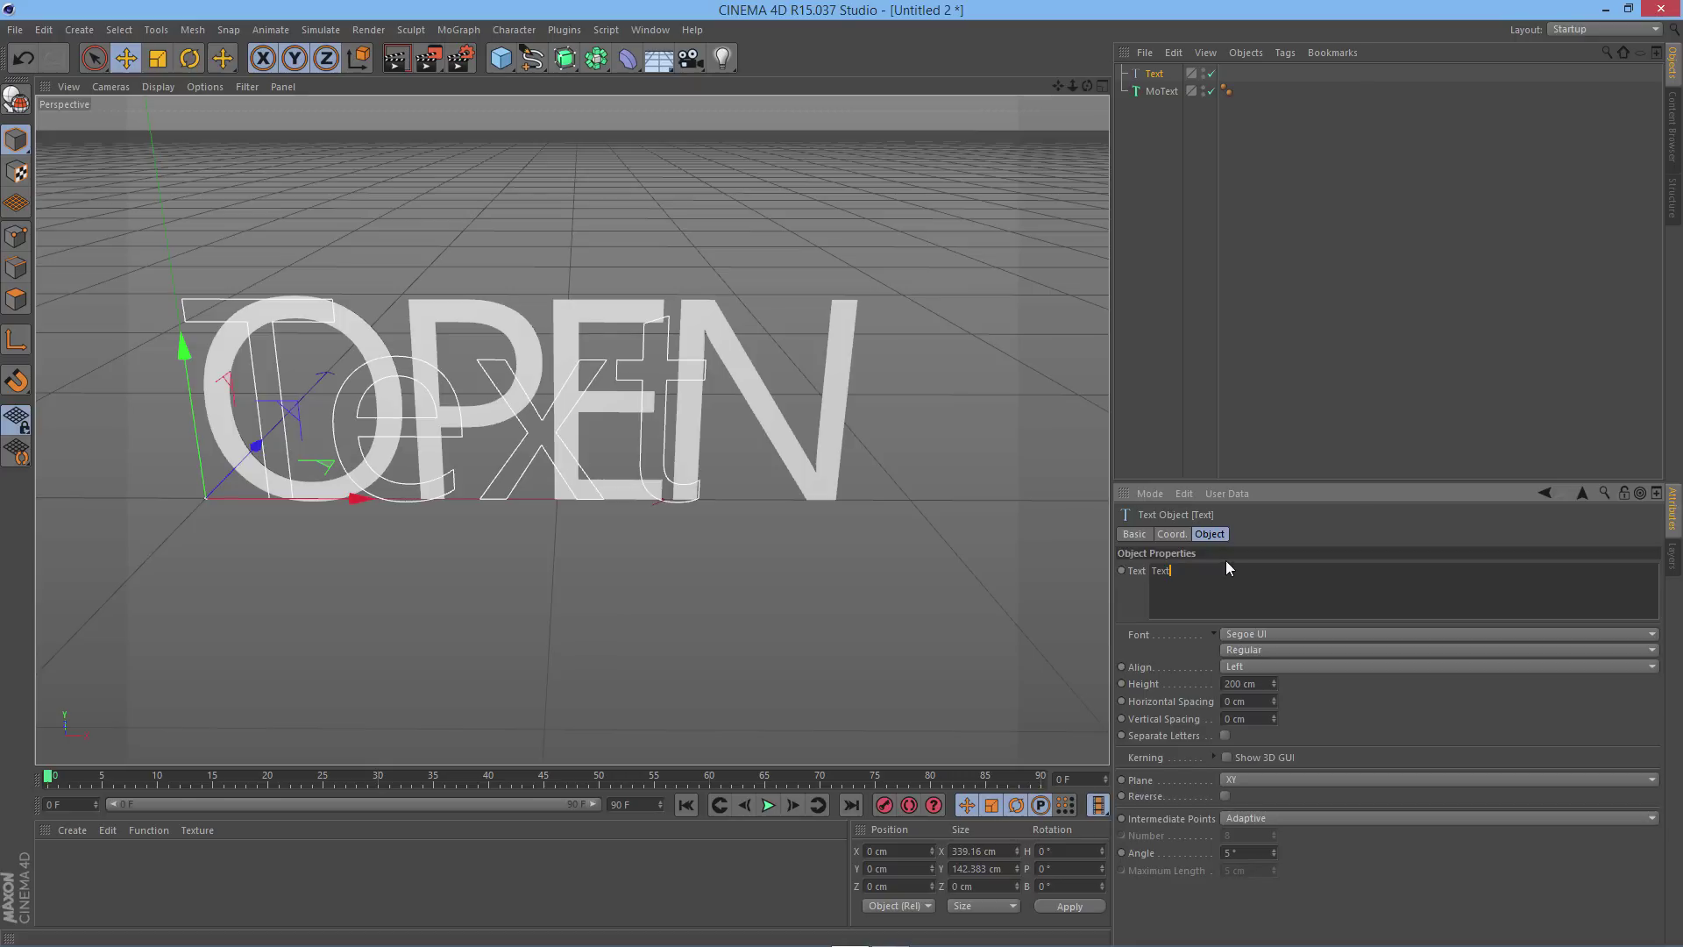
left_click_drag(1216, 582, 1137, 574)
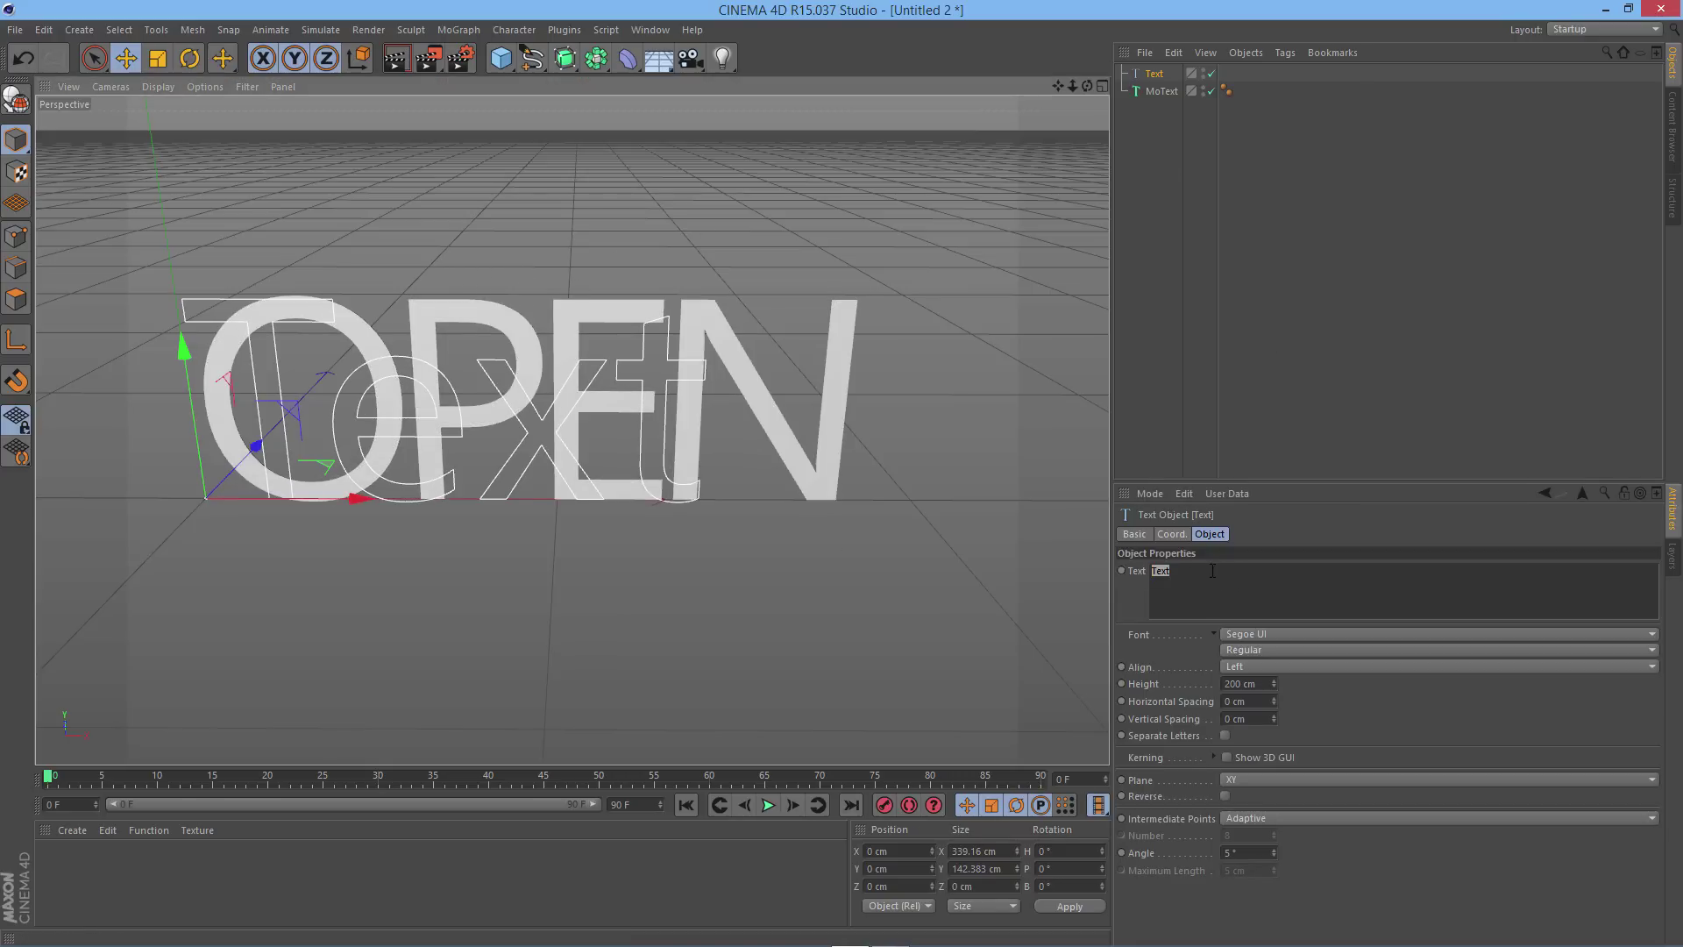
left_click(1170, 109)
double_click(1157, 76)
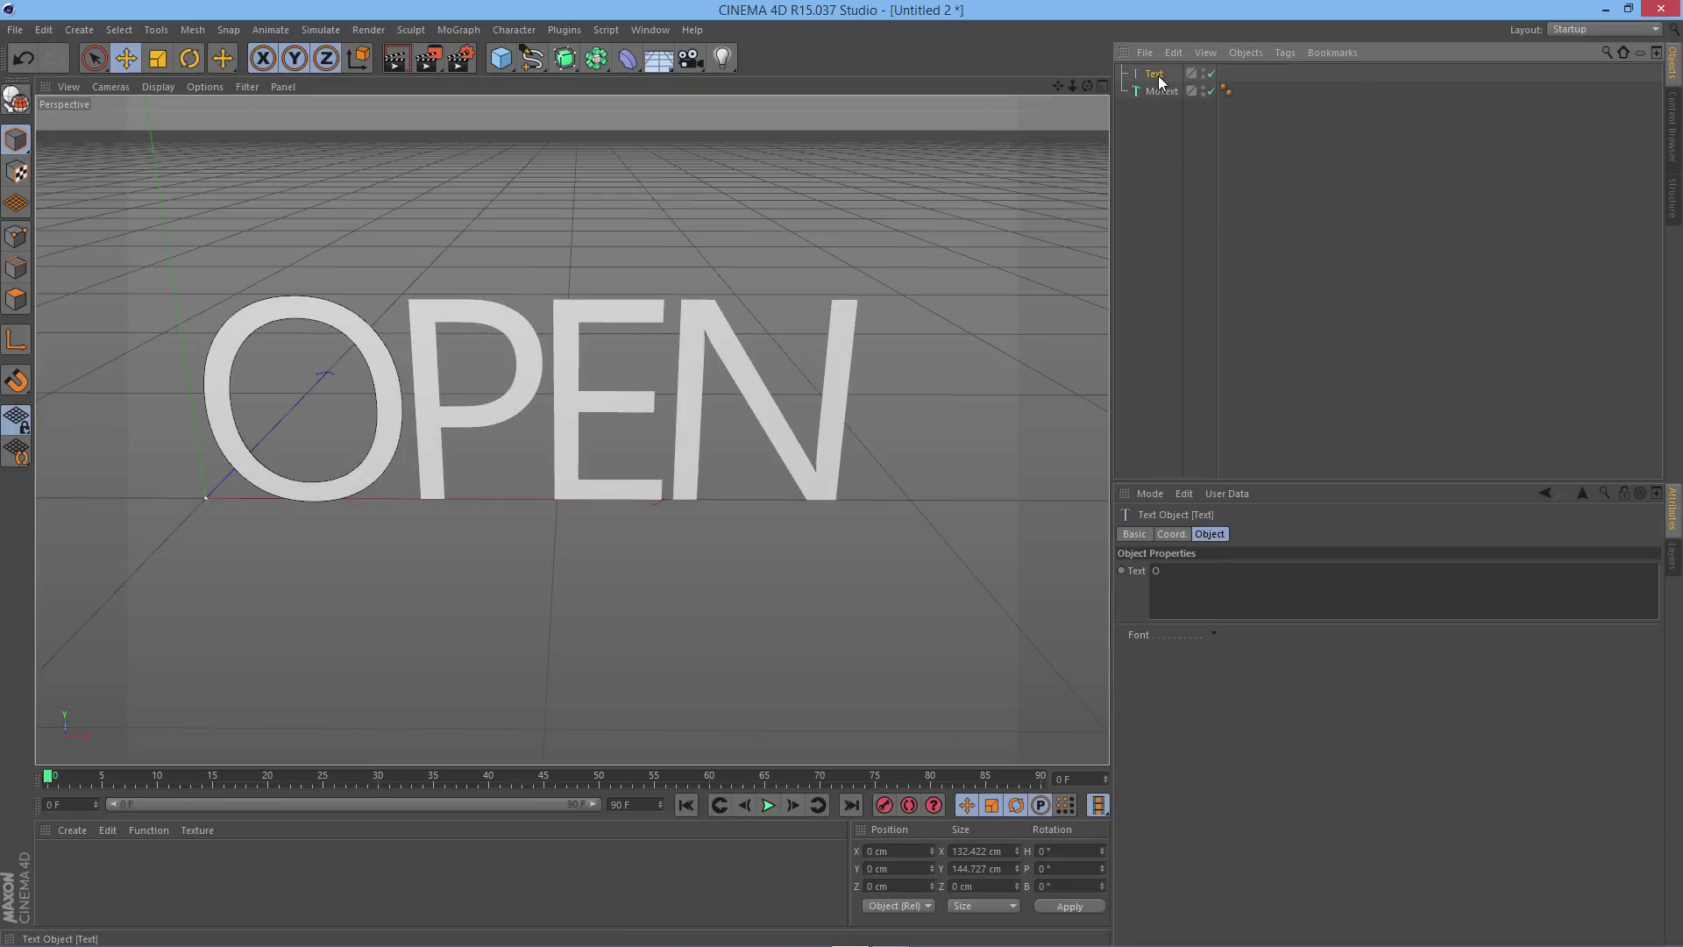
type("O")
key("Return")
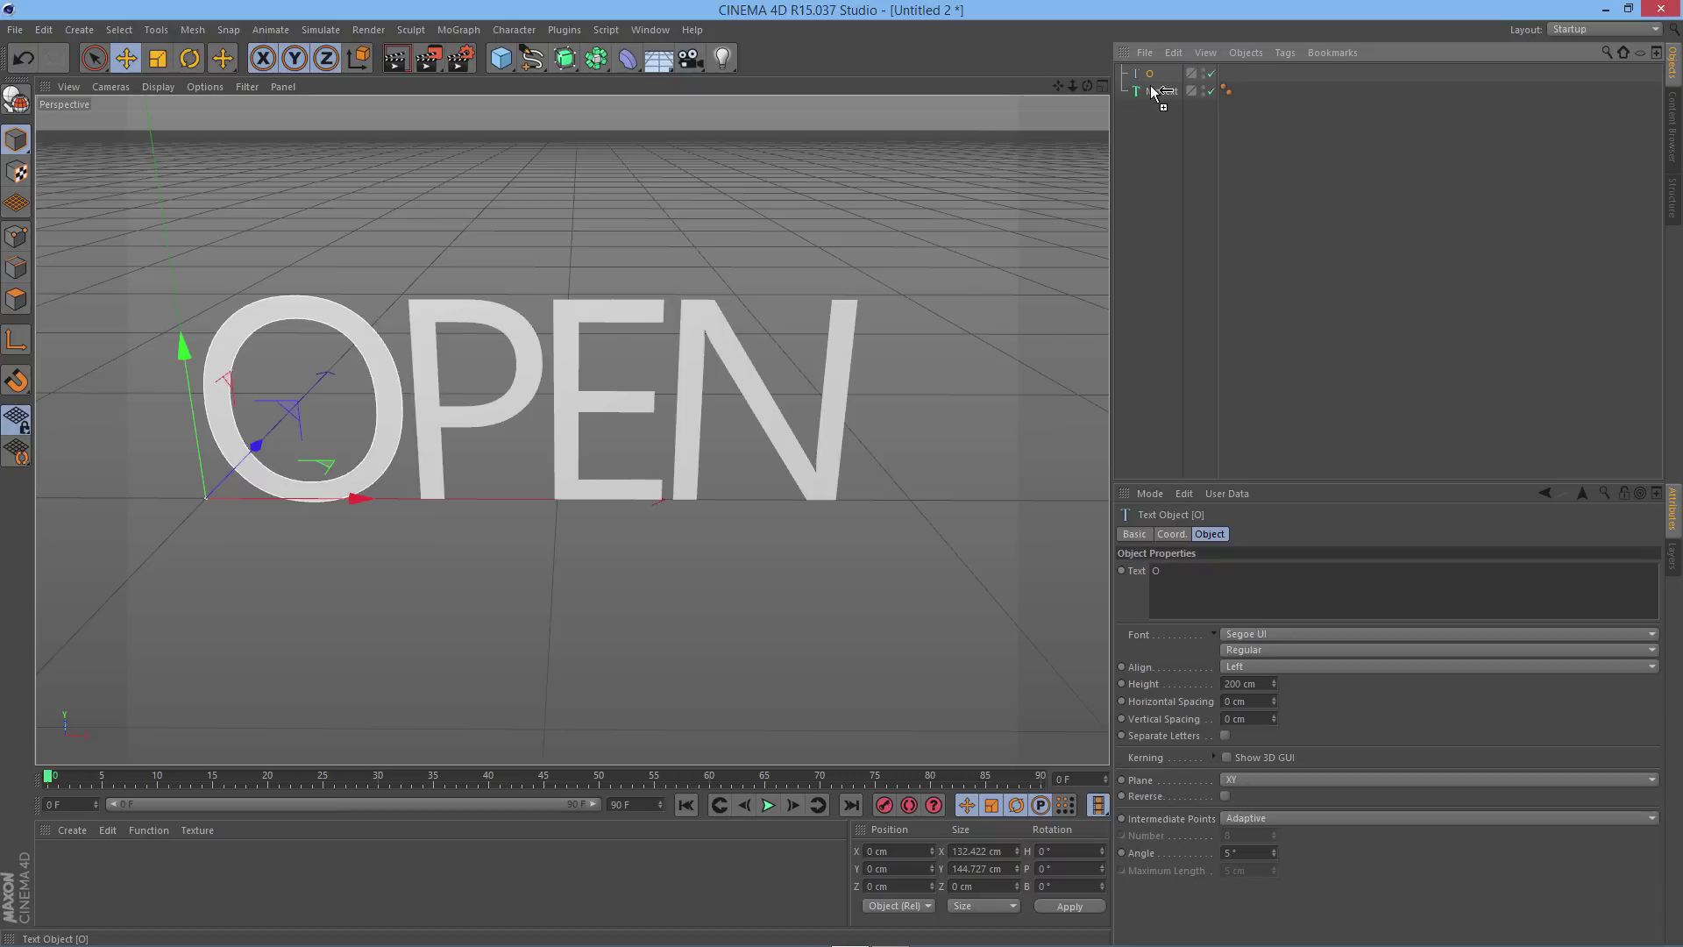
Duplicate the O text spline three times and rename the copies P, E and N
left_click_drag(1149, 76, 1156, 86, "ctrl")
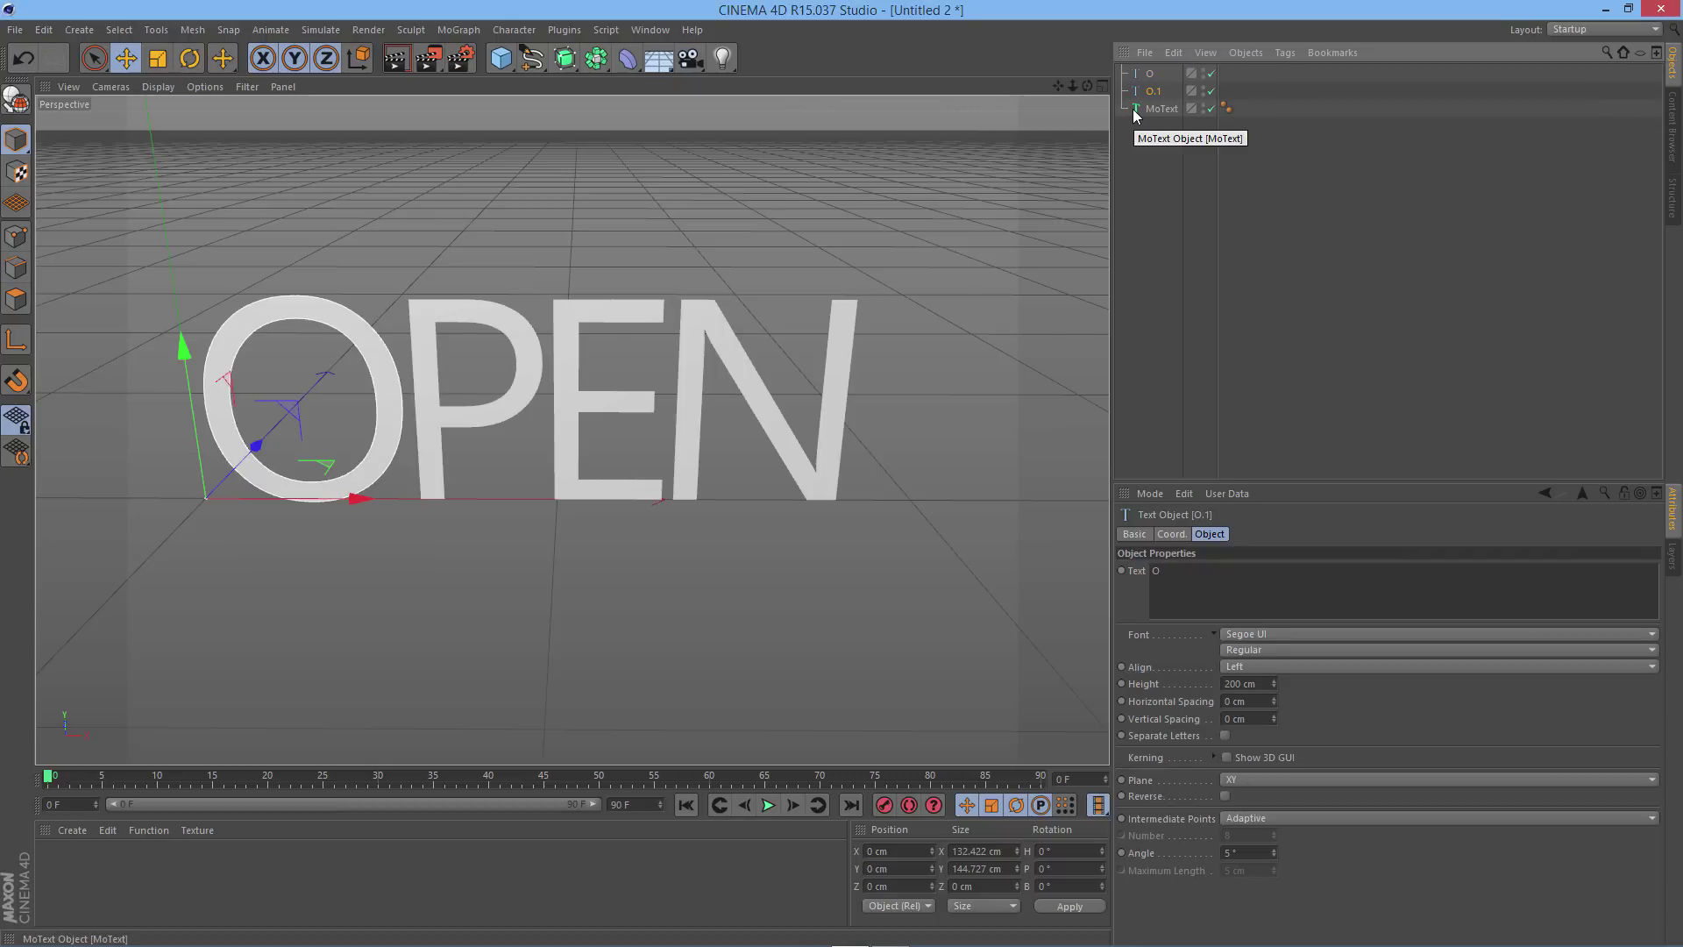
left_click_drag(1159, 89, 1155, 124, "ctrl")
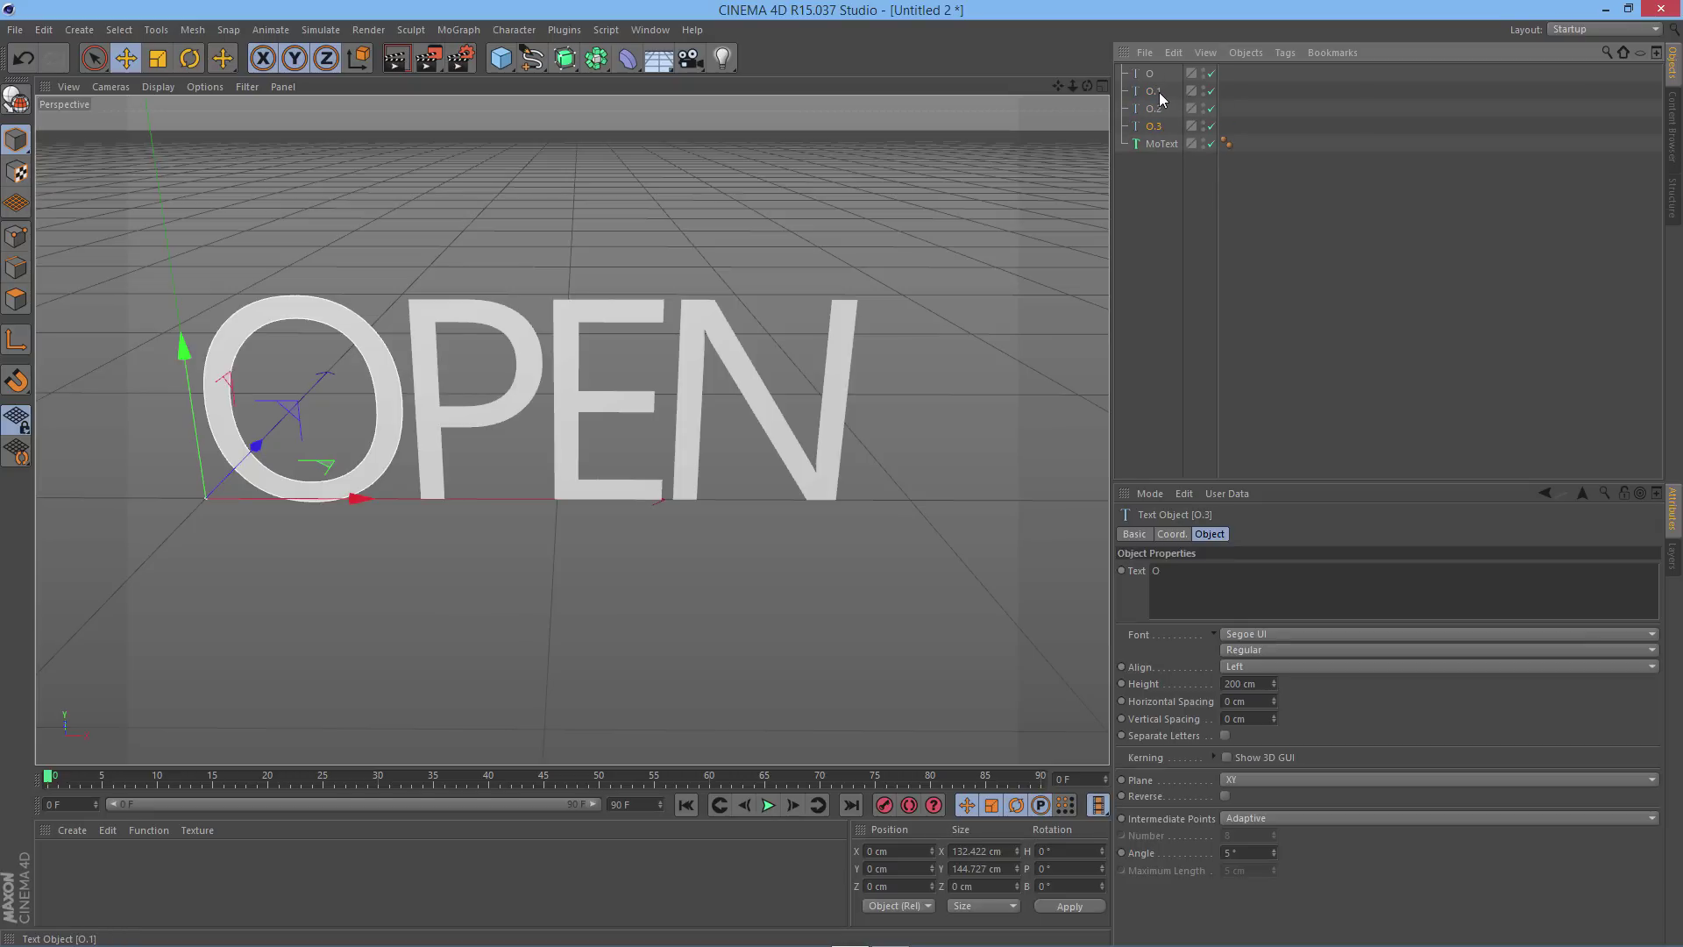
double_click(1159, 91)
type("P")
double_click(1156, 112)
type("E")
double_click(1153, 129)
type("N")
Set the text of each copied spline to the letter it is named after: P, E and N
left_click(1170, 114)
left_click(1140, 126)
mouse_move(1169, 575)
left_mouse_down()
mouse_move(1123, 559)
mouse_move(1149, 570)
left_mouse_up()
type("N")
left_click(1149, 110)
type("E")
left_click(1311, 404)
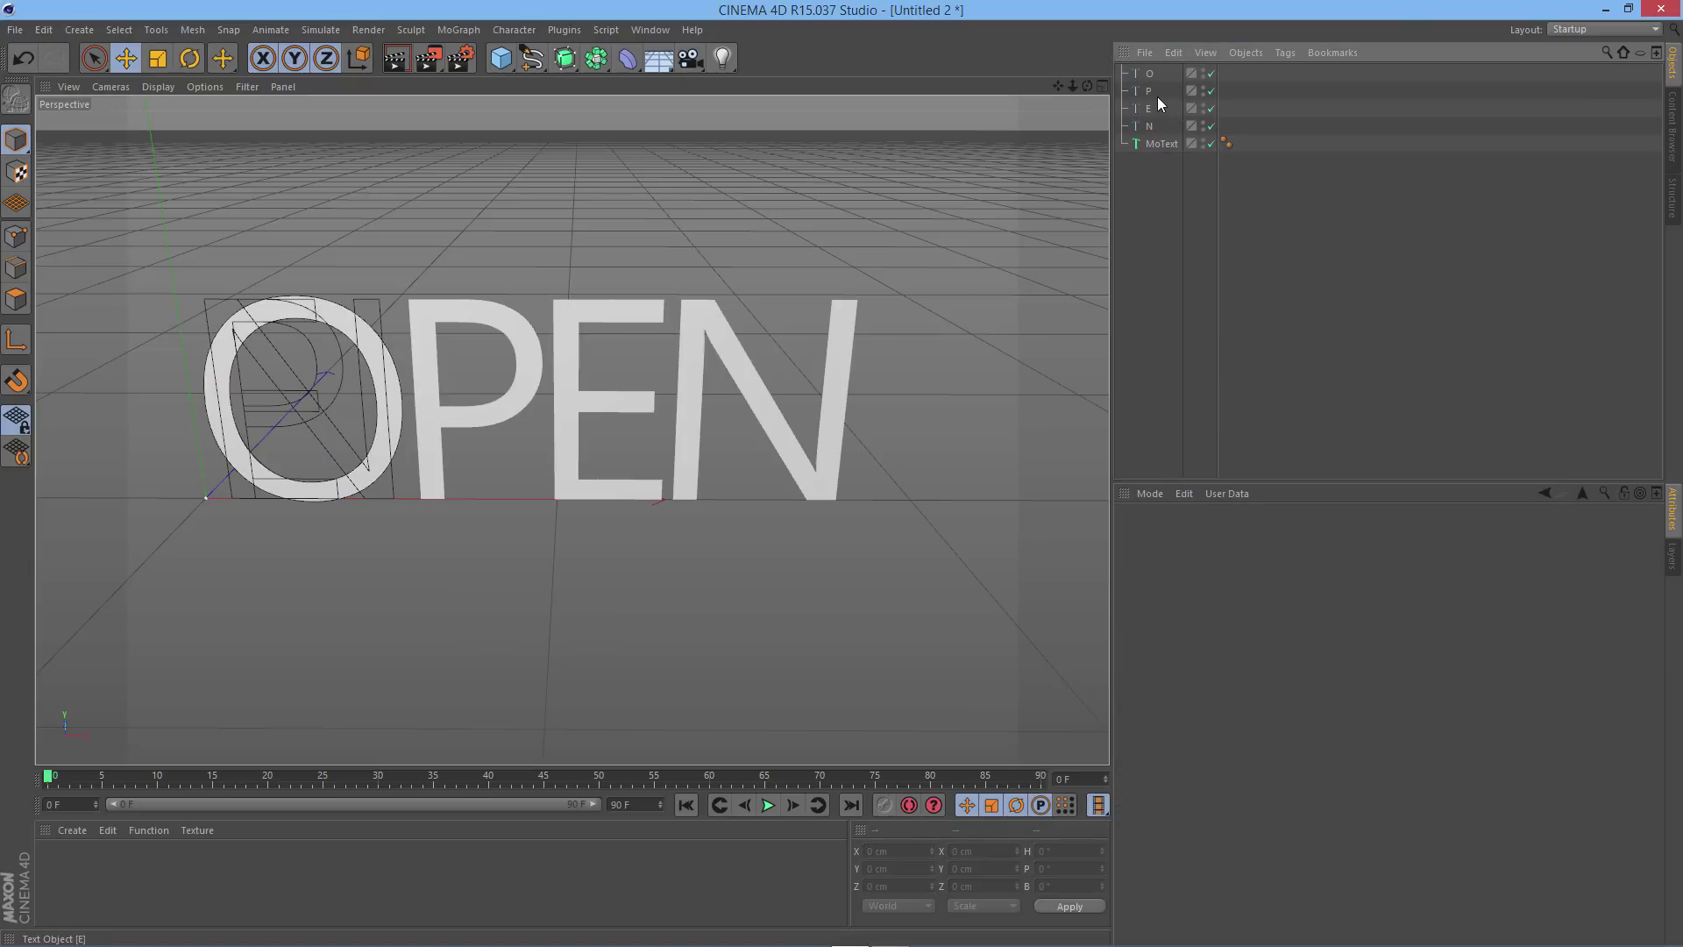
Move the P, E and N splines together about 131 cm along X onto the P of the MoText
left_click(1147, 91)
left_click(1149, 127, "shift")
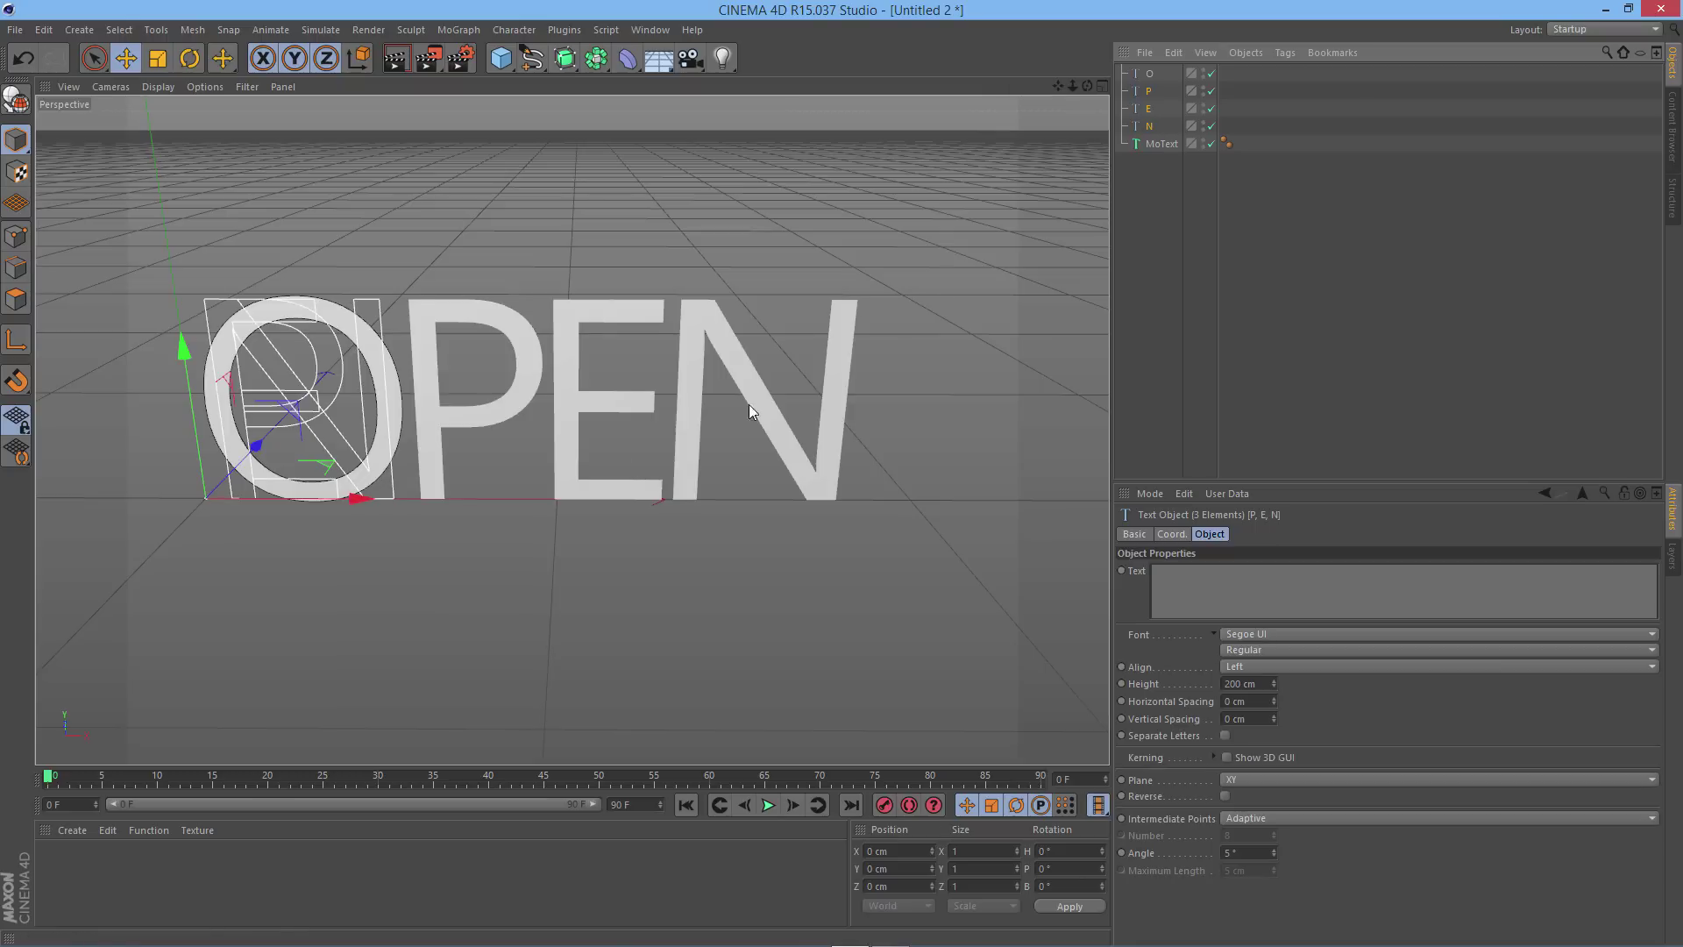
left_click_drag(361, 498, 543, 512)
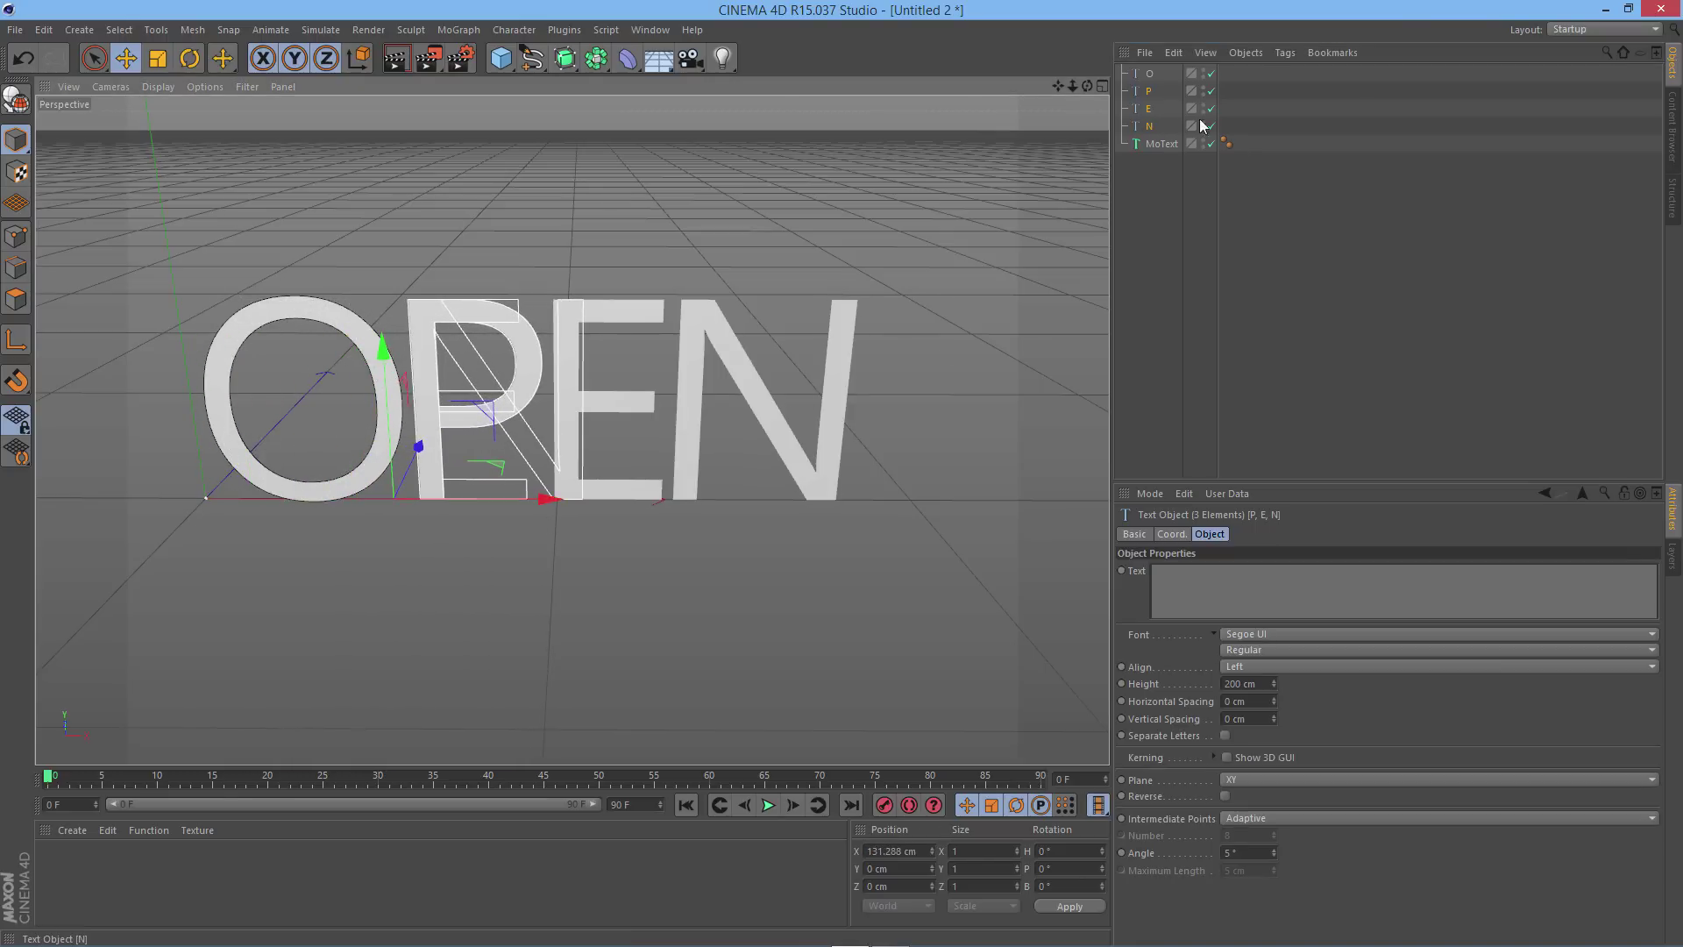
Move the E and N splines further along X onto their matching letters in the MoText
left_click(1147, 108)
left_click(1148, 126, "shift")
left_click_drag(558, 497, 828, 482)
left_click(1151, 126)
left_click(1159, 294)
Add a Plane object and rotate its pitch to 90° so it stands upright
left_click_drag(989, 432, 922, 438, "alt")
left_click_drag(900, 346, 1038, 350, "alt")
scroll(933, 412, "down", 3)
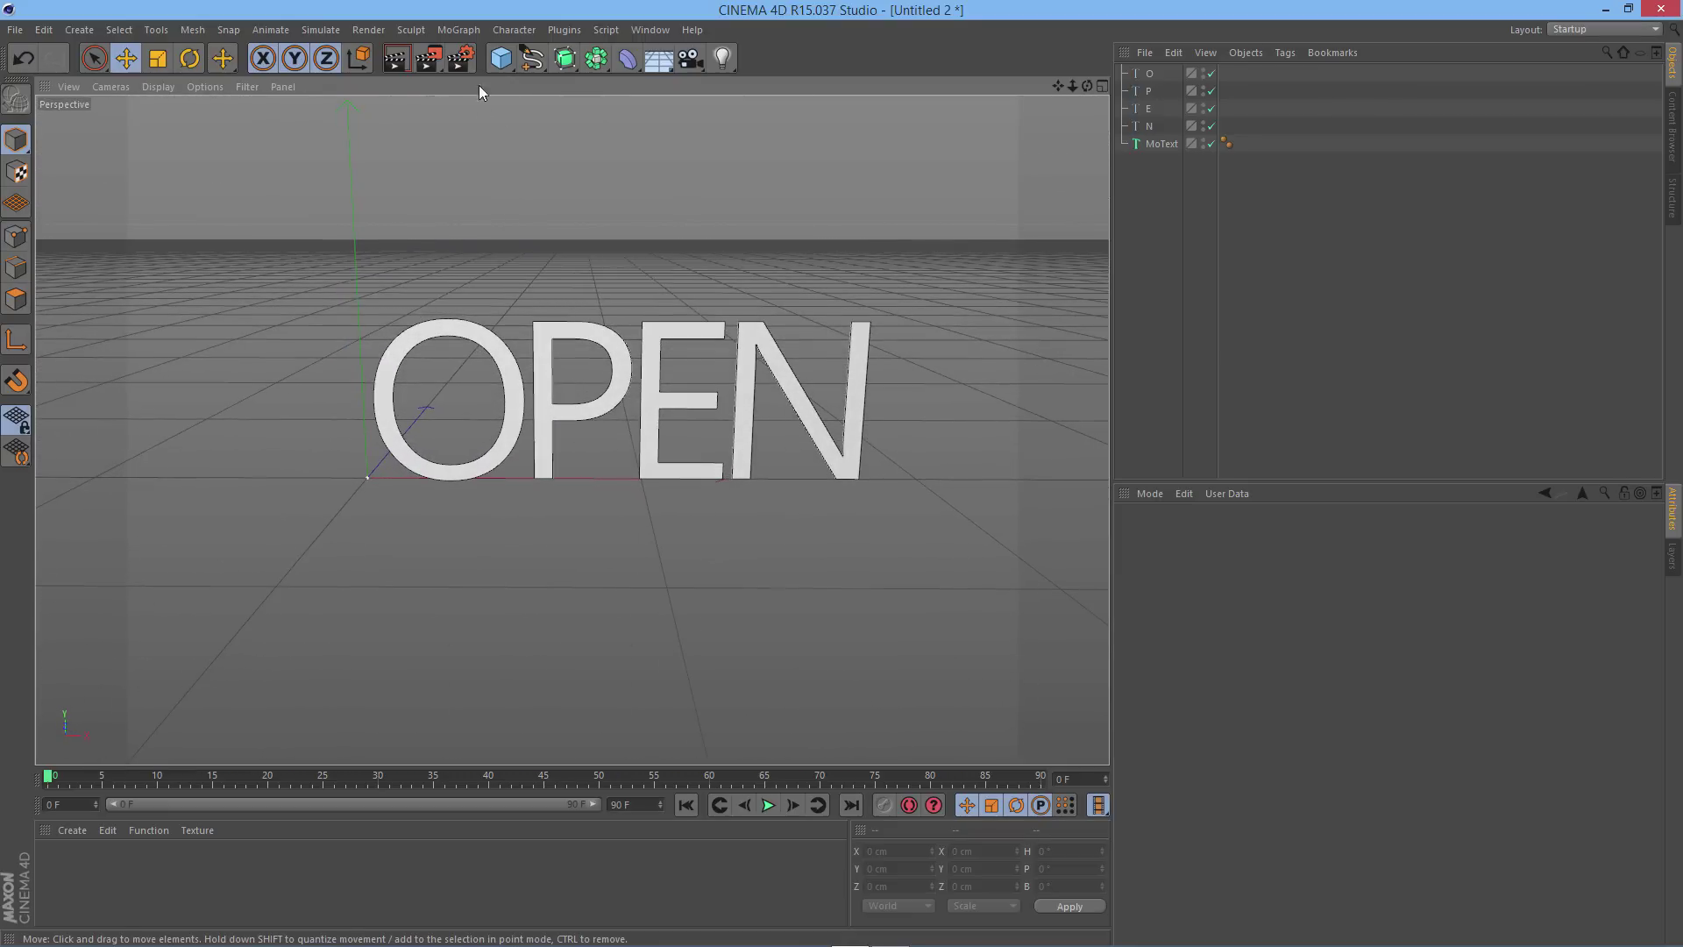
left_click(503, 59)
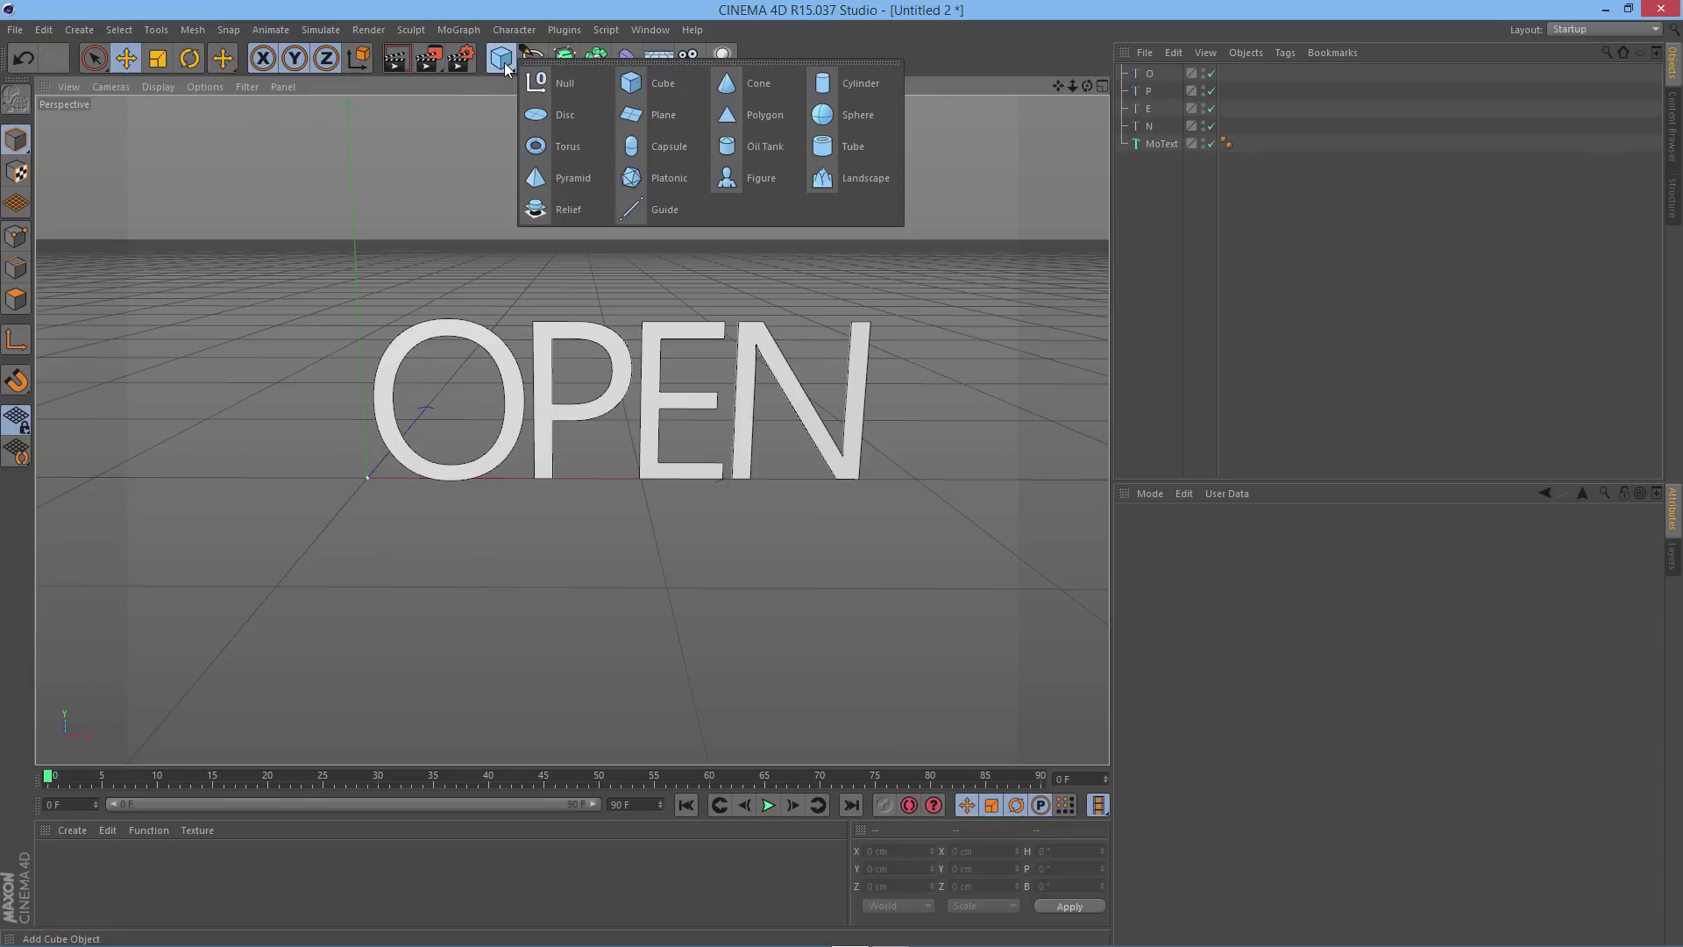
left_click(681, 112)
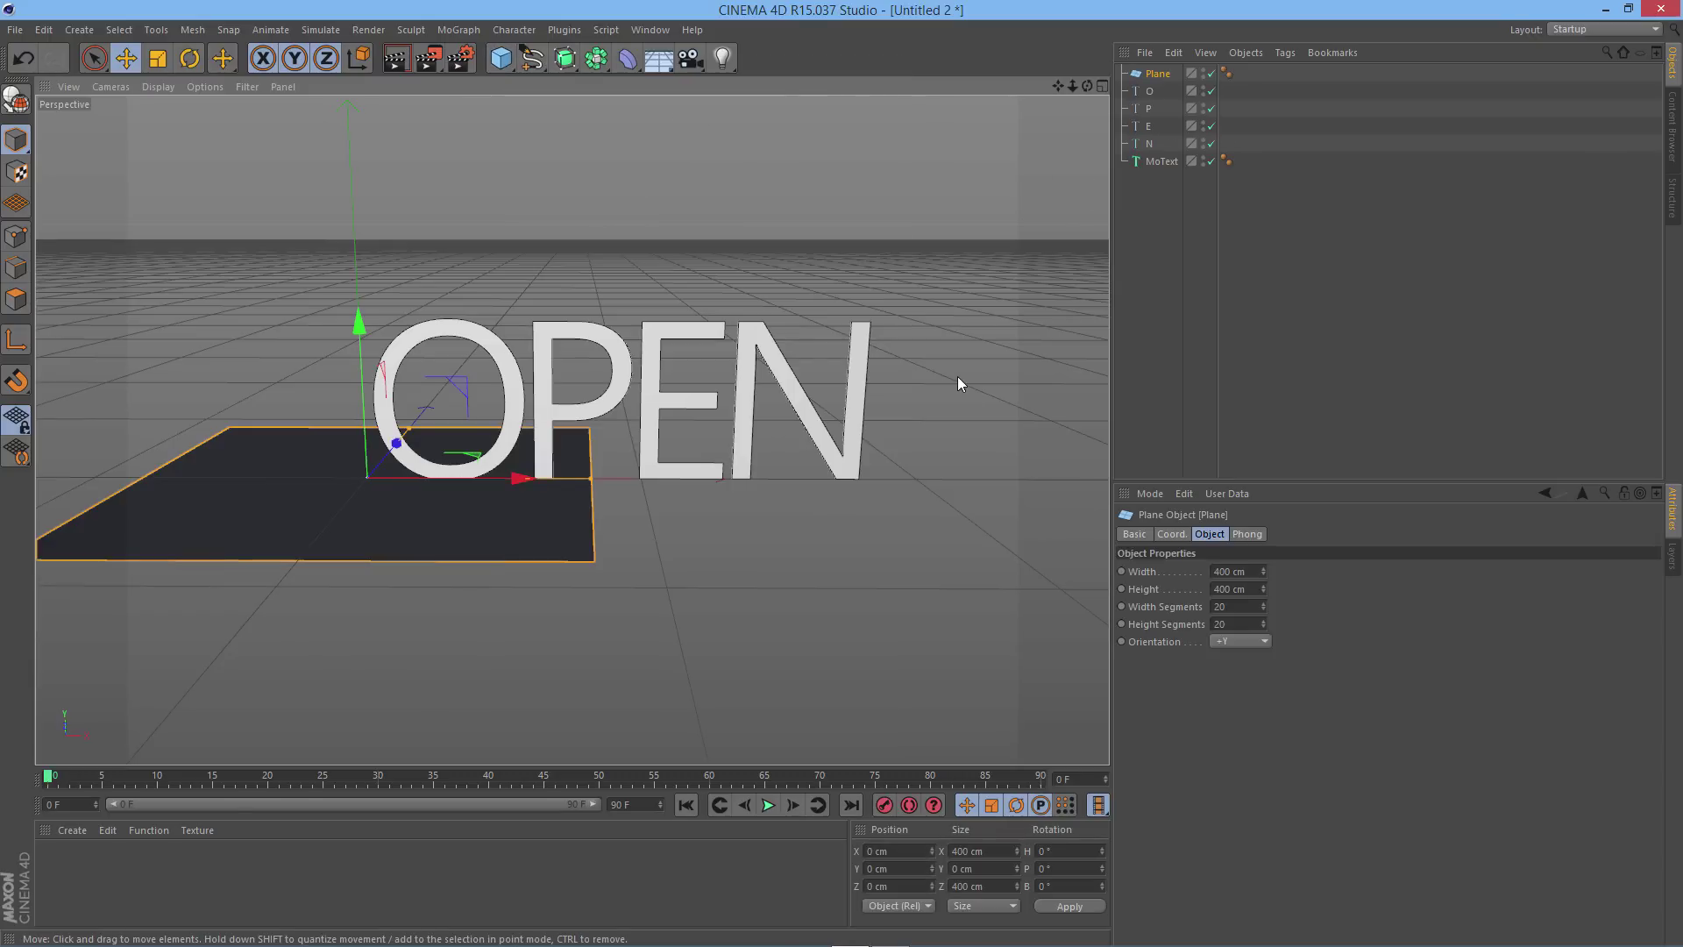
key("r")
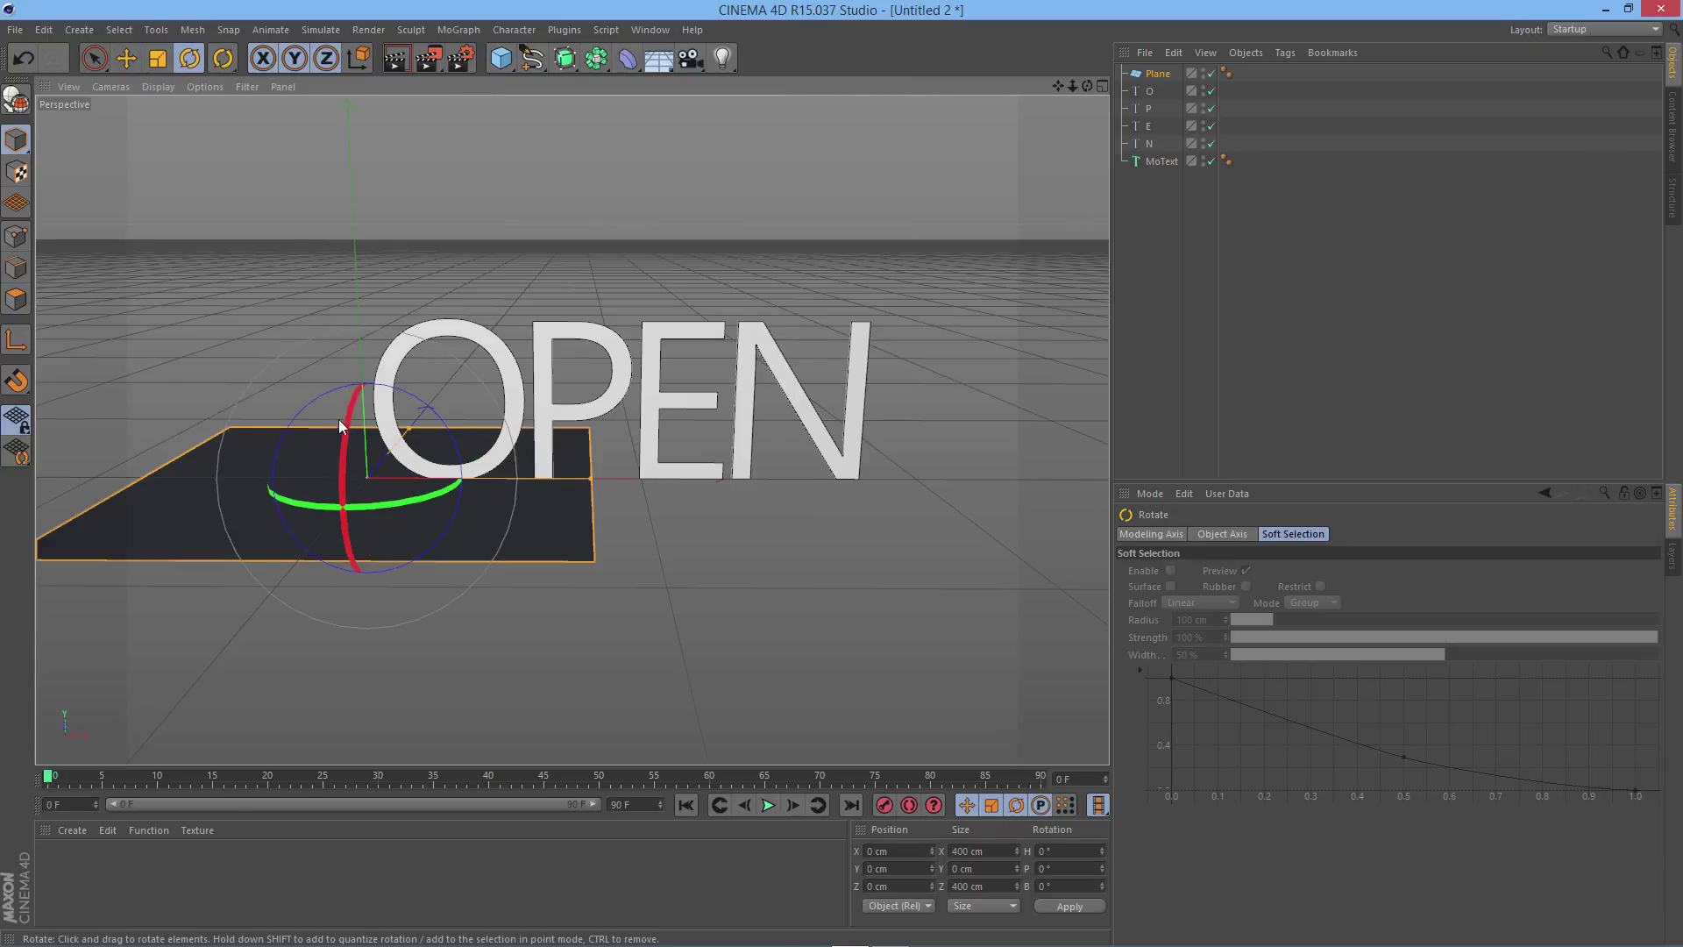
left_click_drag(351, 434, 340, 599)
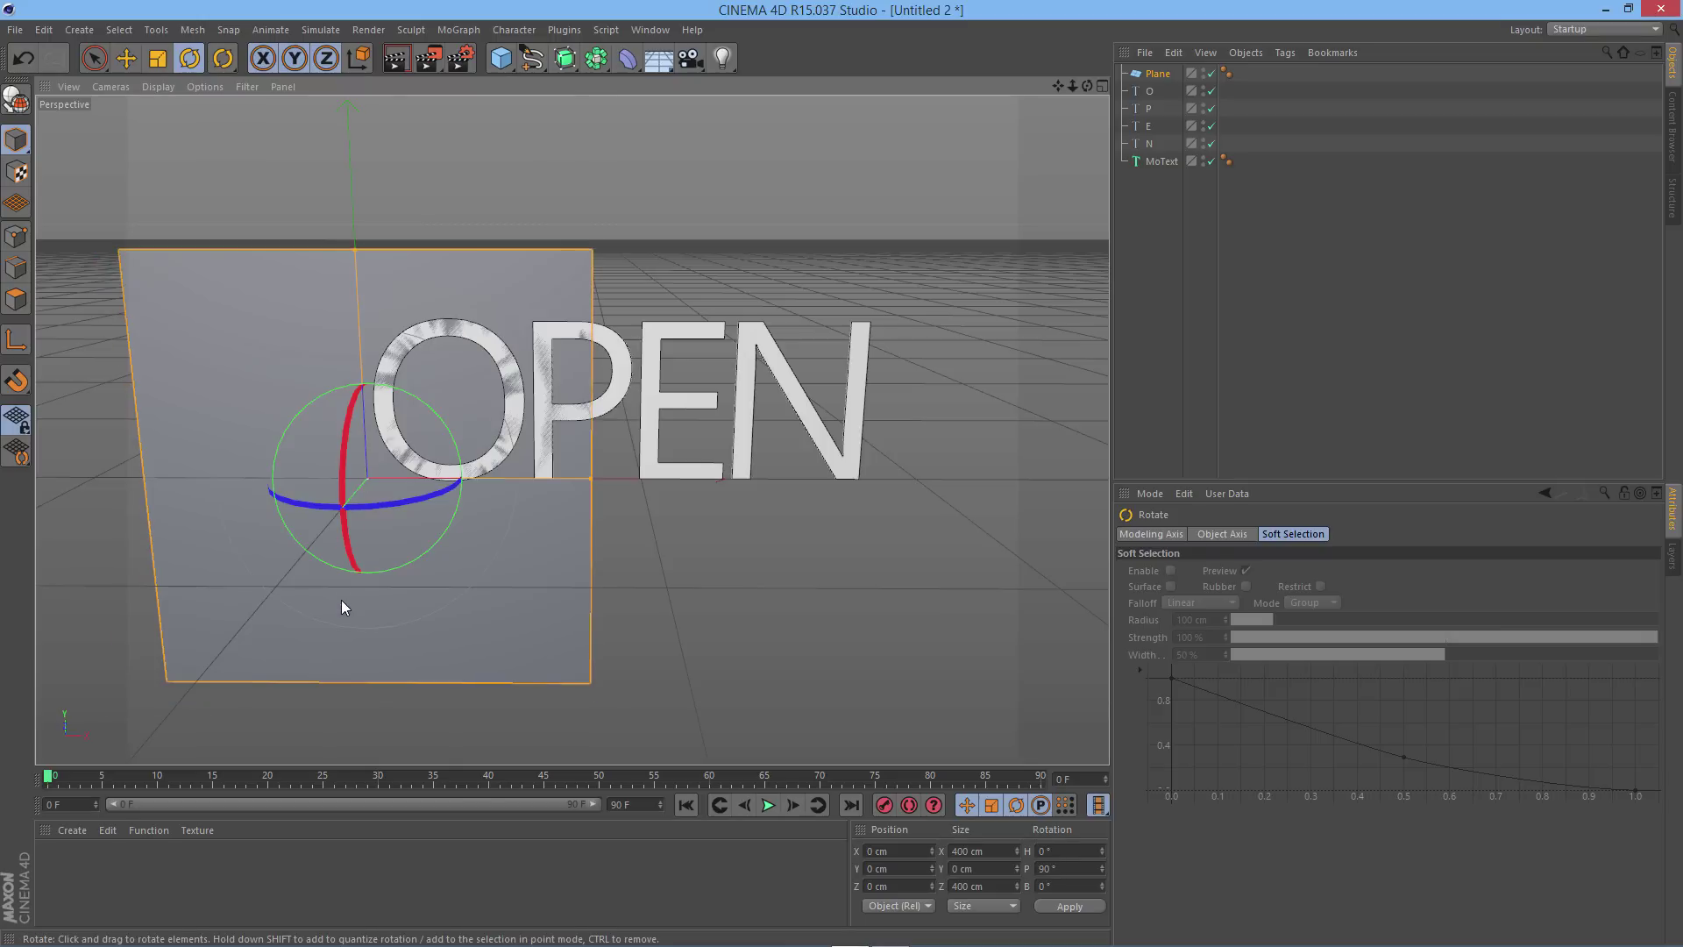
Move the upright plane to the middle of the OPEN text, at about X 221 cm and Y 79 cm
key("e")
left_click_drag(360, 329, 333, 241)
left_click_drag(514, 392, 768, 433)
Scale the plane up uniformly to about 1334 cm per side as a backdrop for the text
key("t")
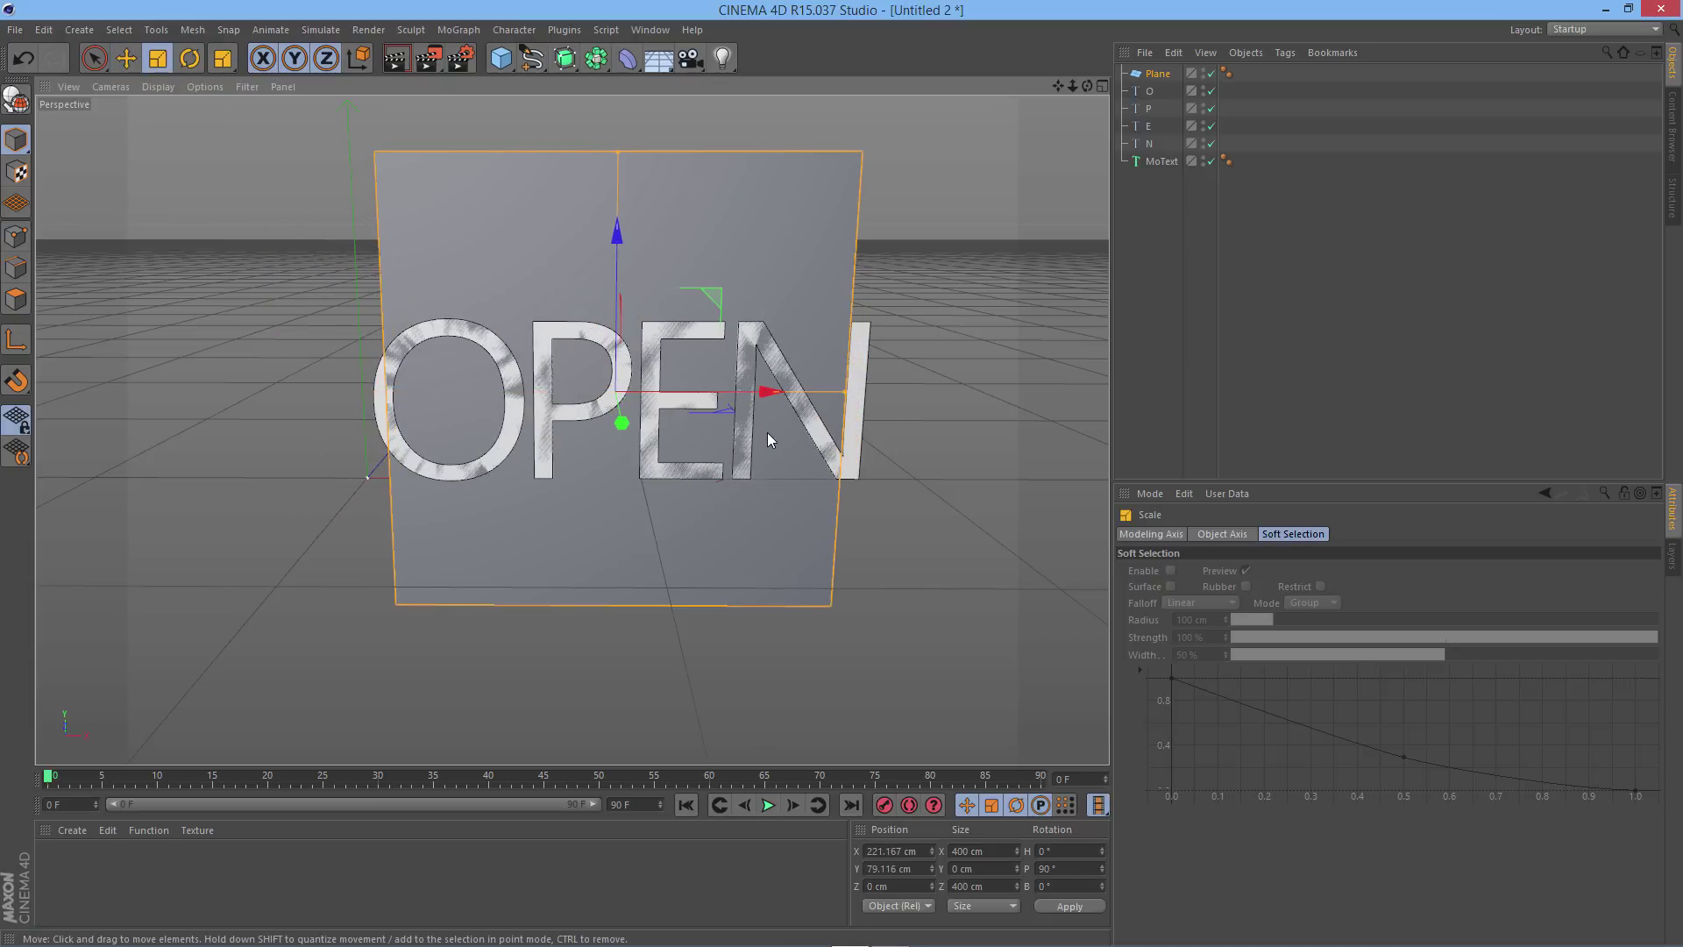
left_click_drag(775, 391, 1101, 331)
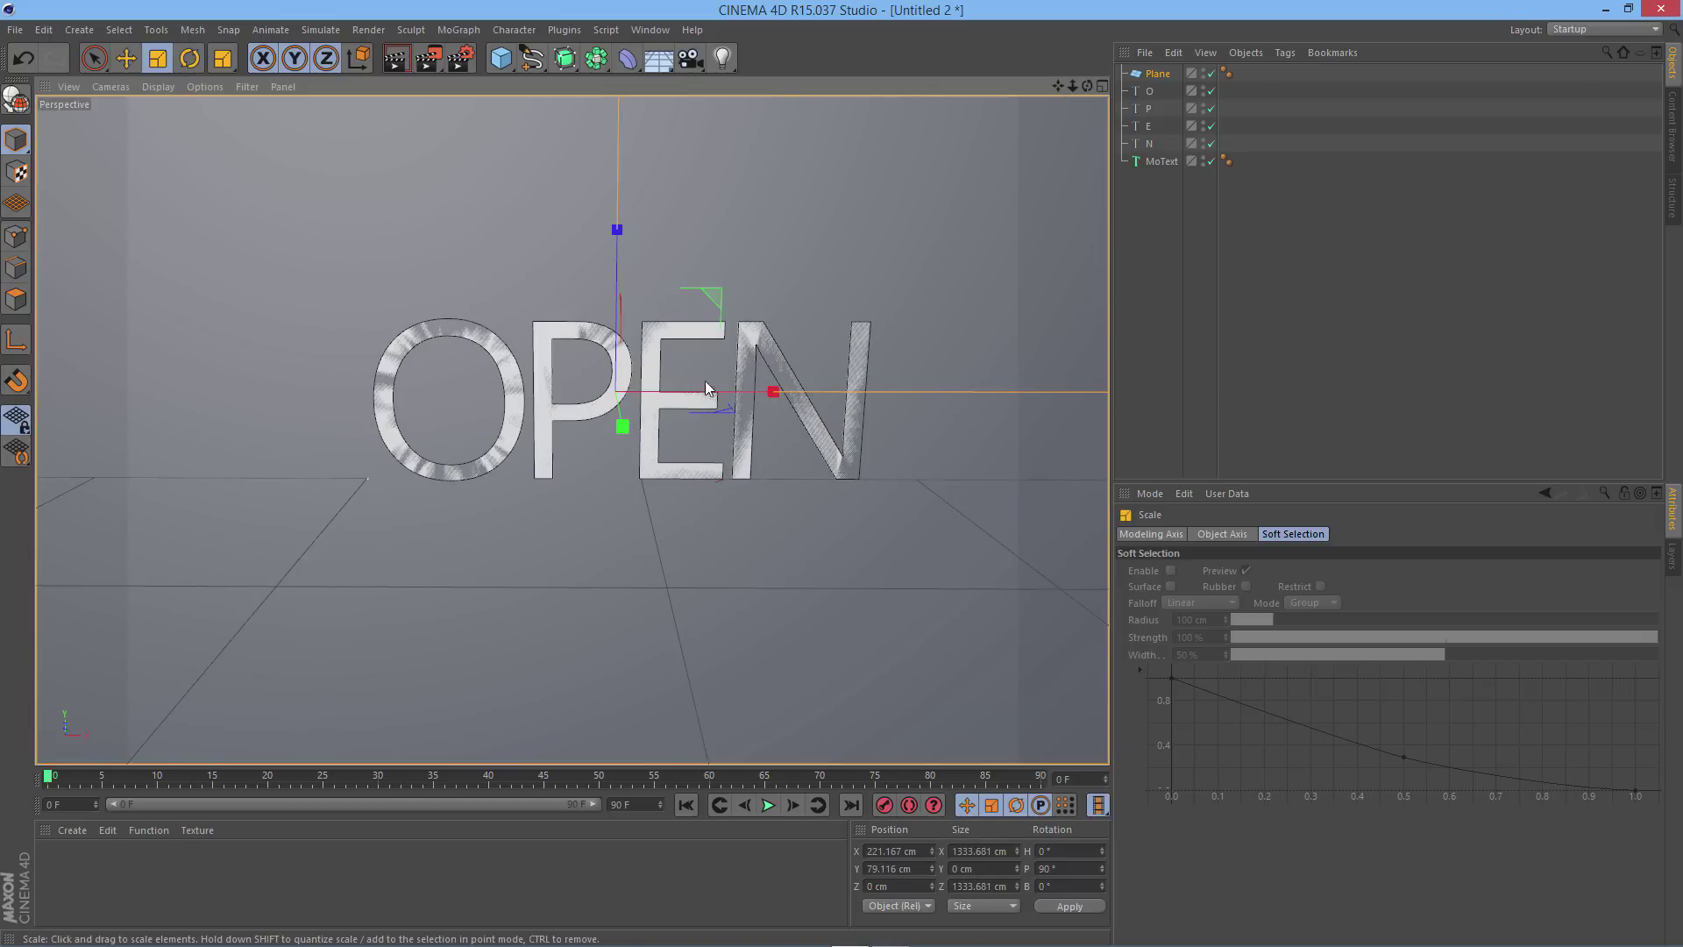
left_click(1135, 288)
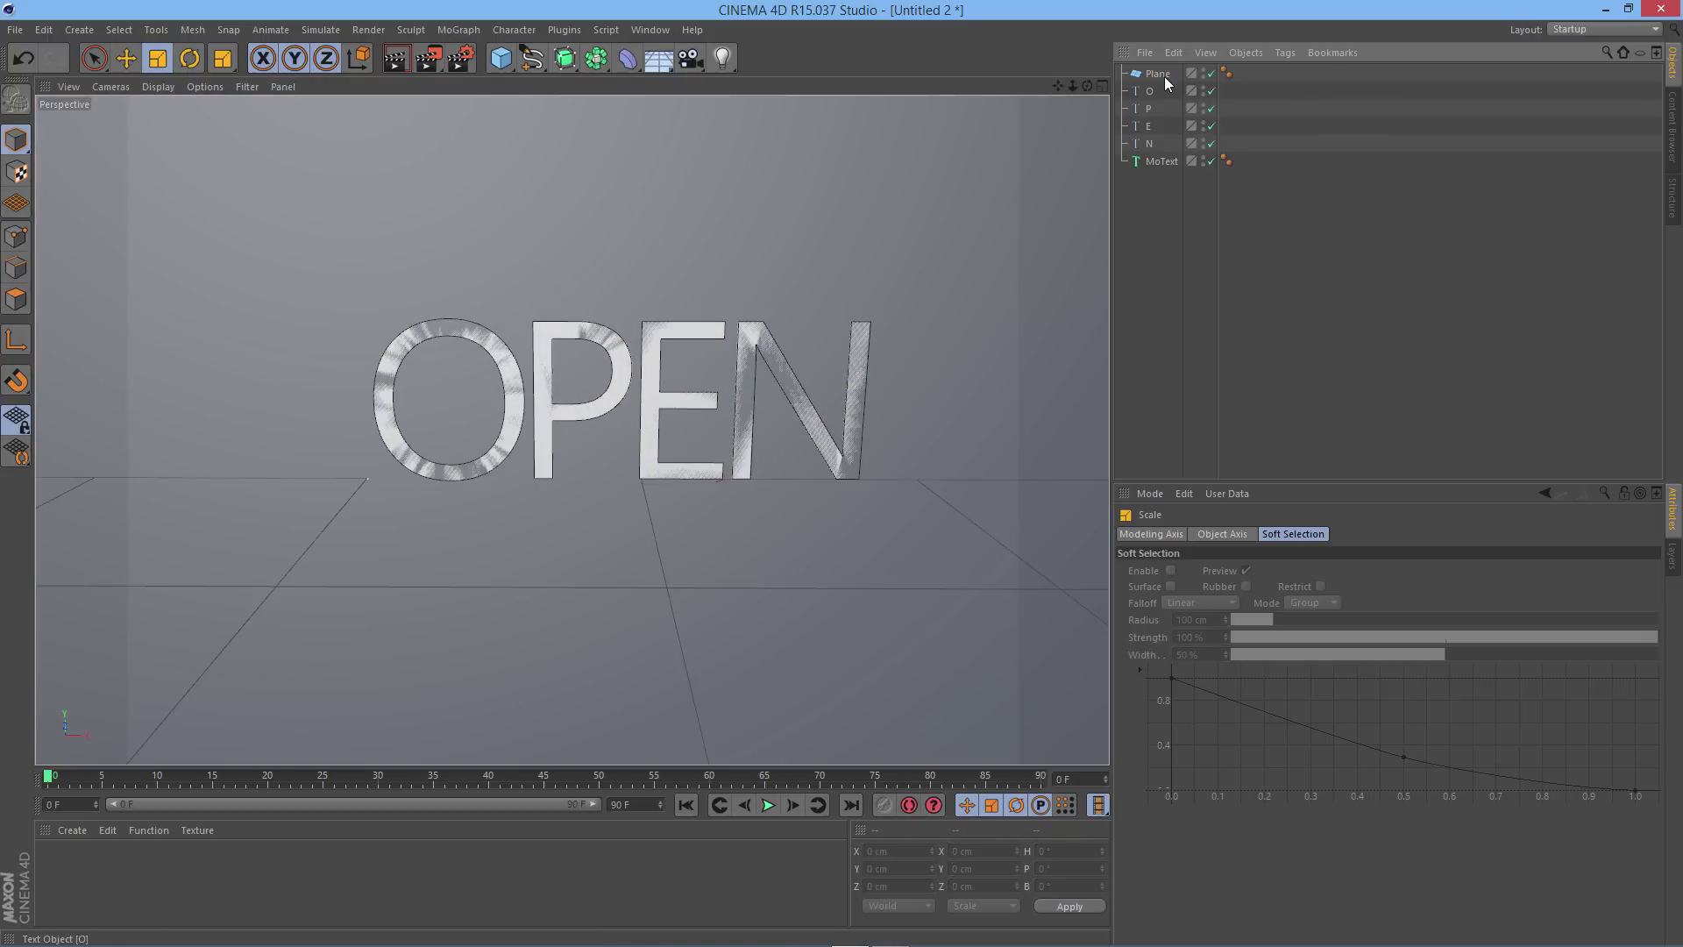
Move the backdrop plane back along Z to about 29 cm behind the text
left_click(1162, 75)
key("e")
left_click_drag(833, 333, 615, 453, "alt")
left_click_drag(557, 404, 573, 402)
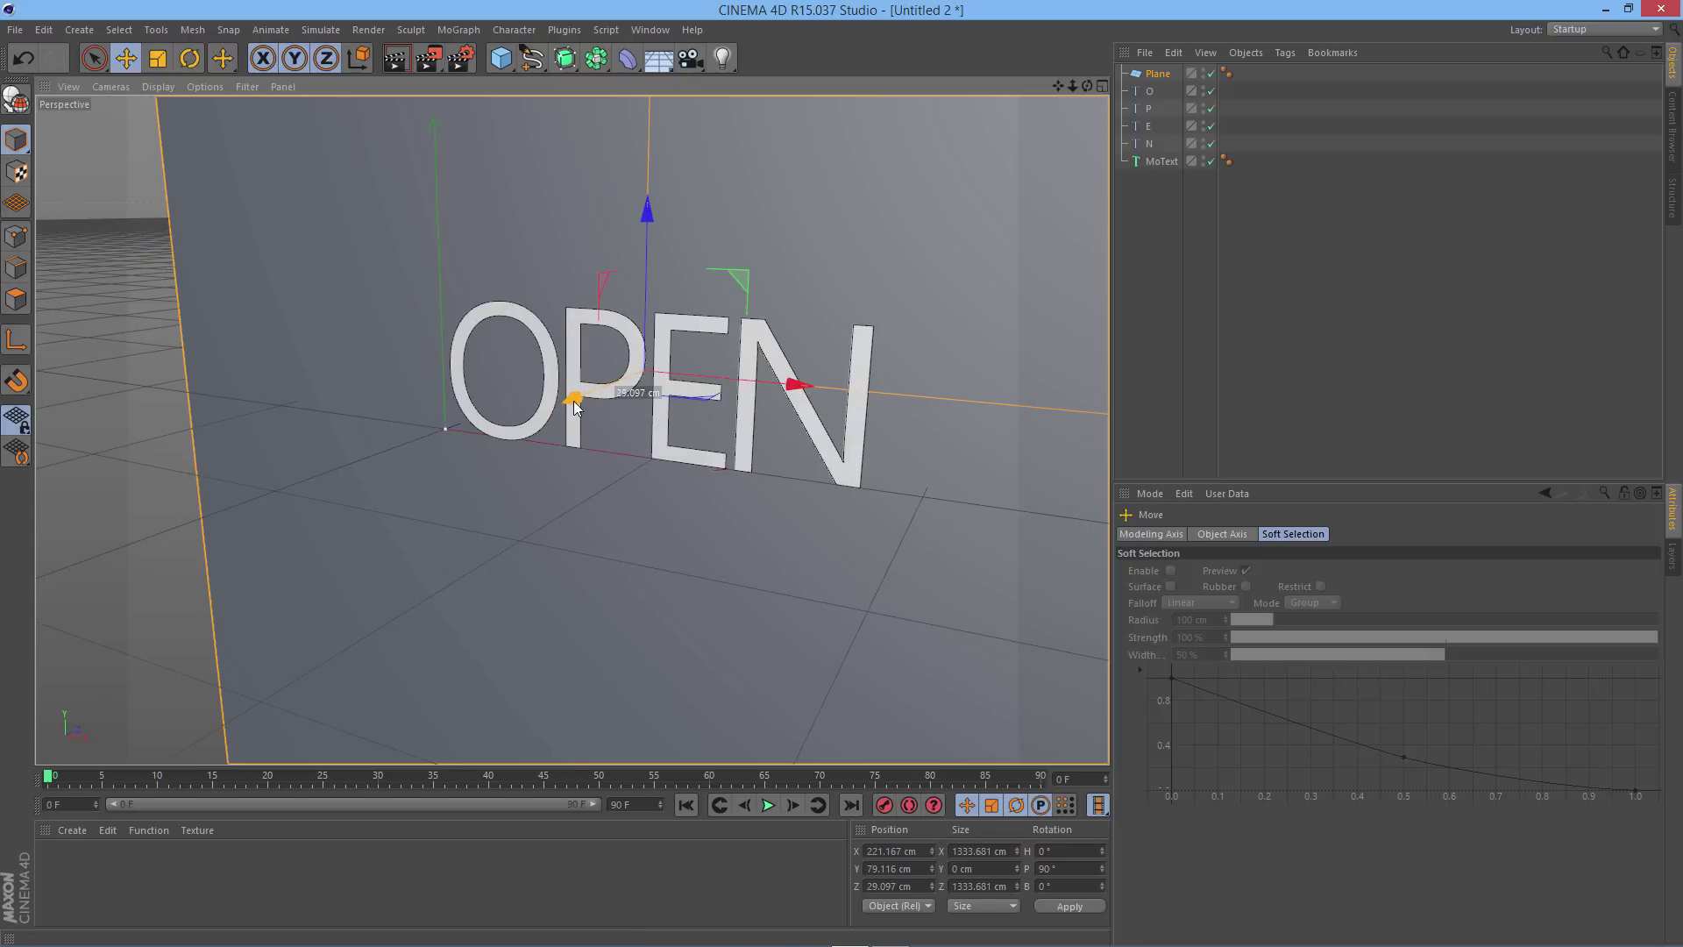
Add a Cube object and move the Plane to the end of the object list, below MoText
left_click(61, 324)
left_click_drag(65, 326, 657, 439, "alt")
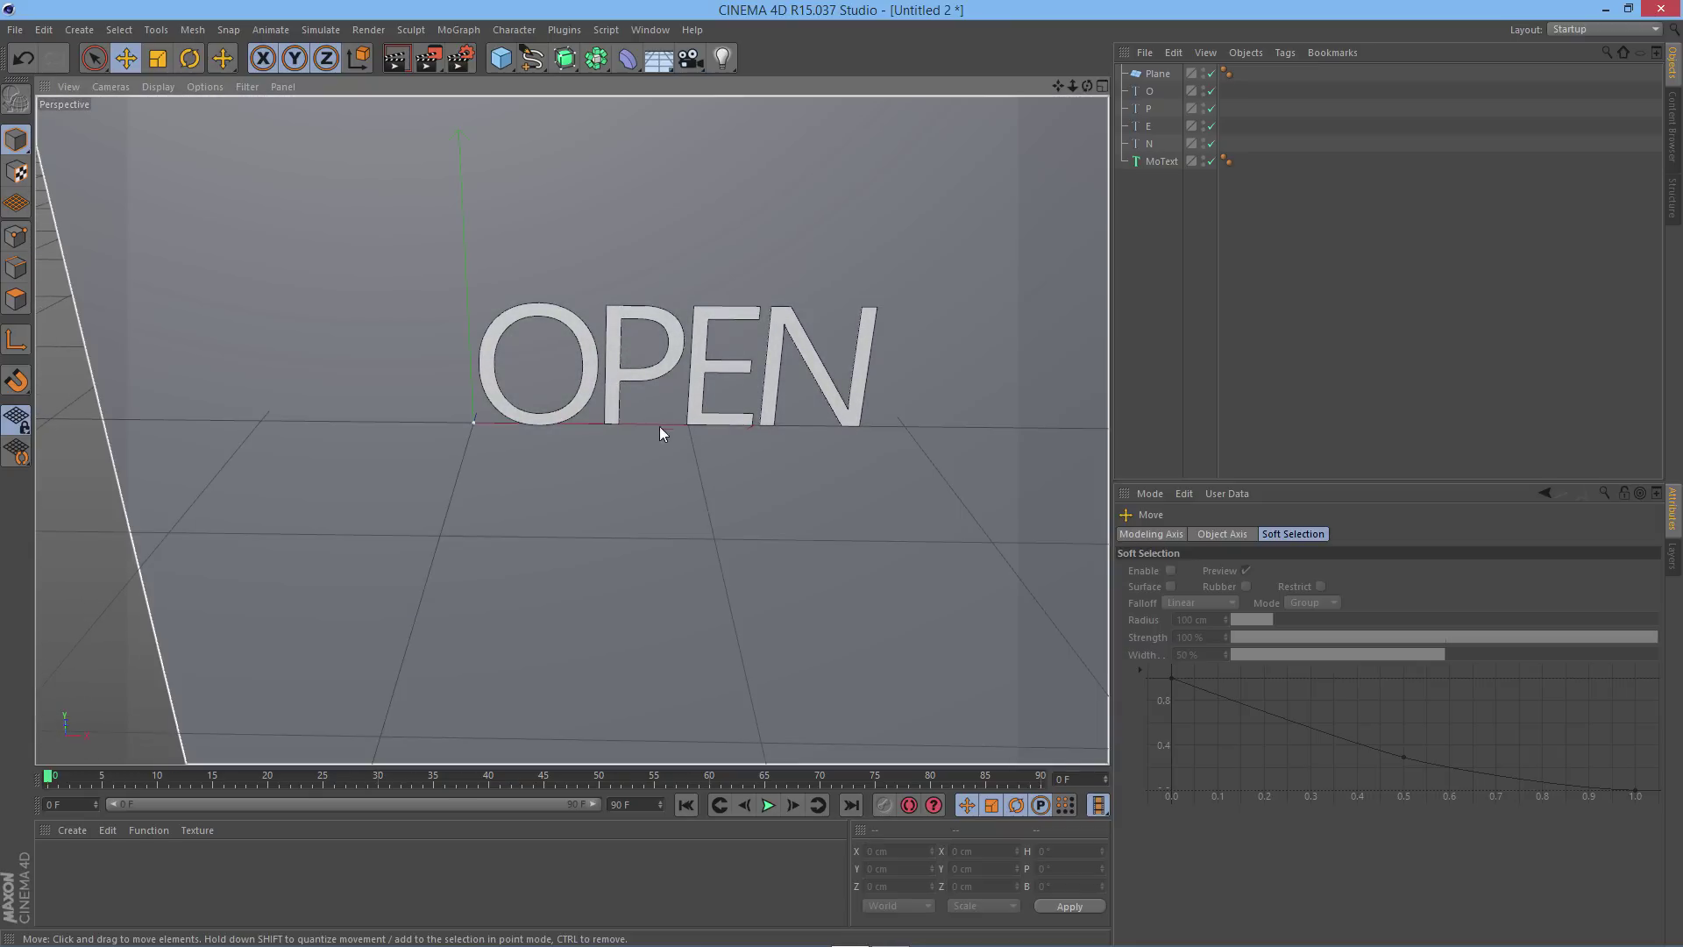
left_click_drag(812, 228, 905, 219, "alt")
left_click_drag(665, 350, 728, 228, "alt")
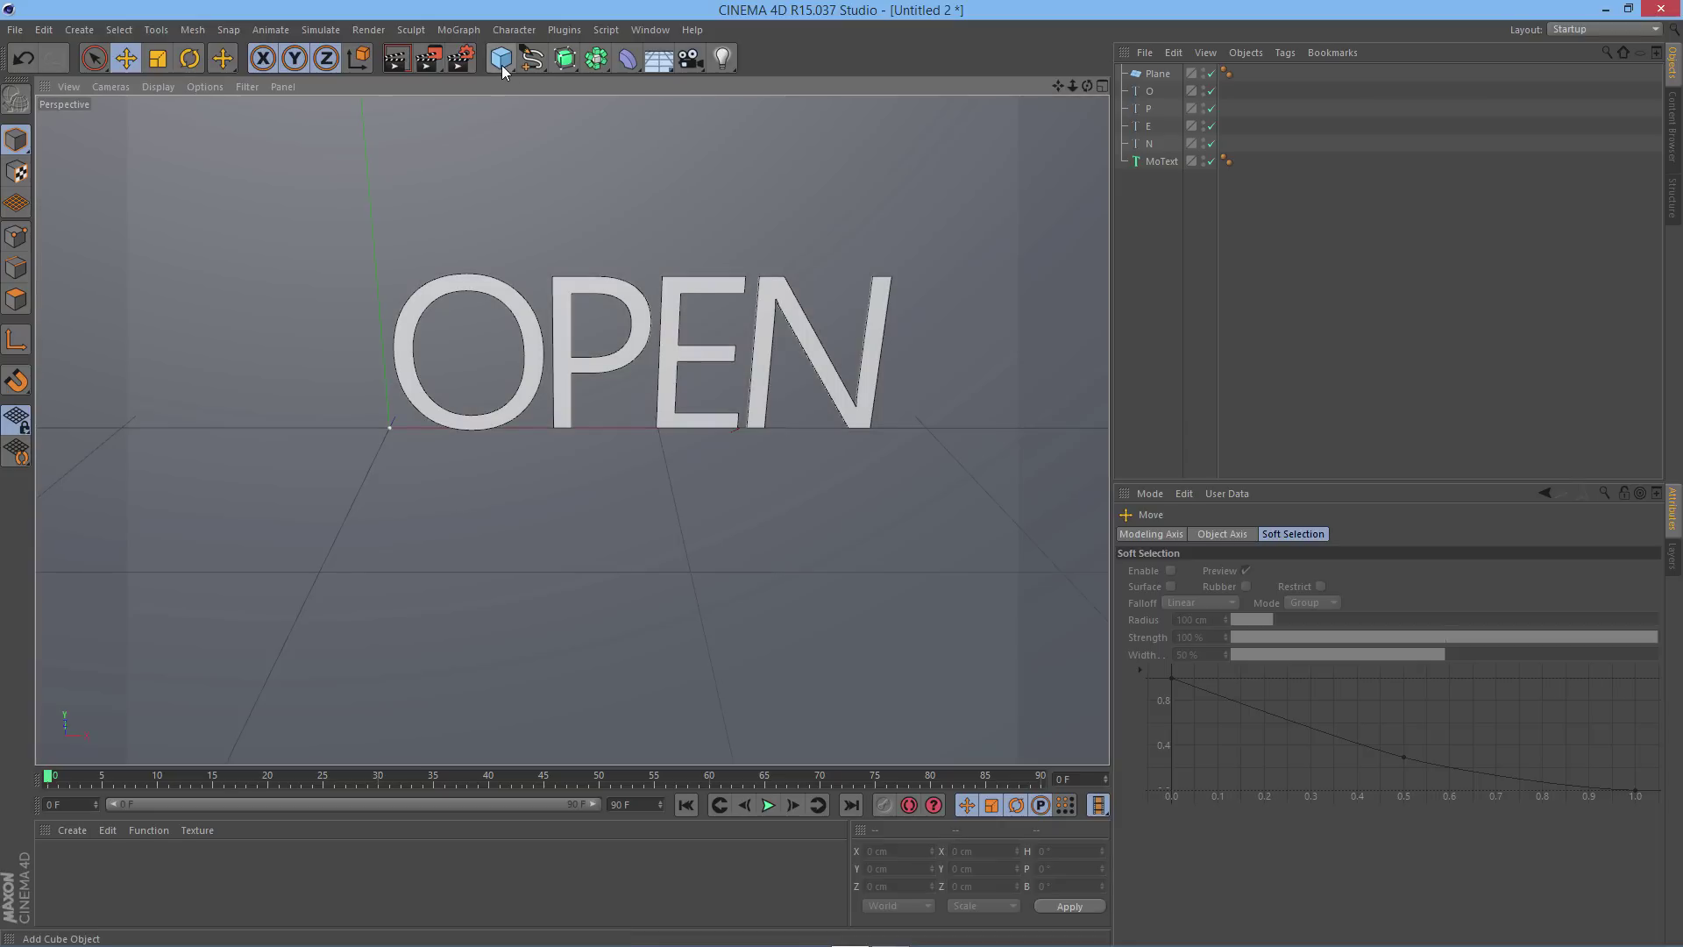
left_click(502, 63)
left_click_drag(1158, 91, 1154, 191)
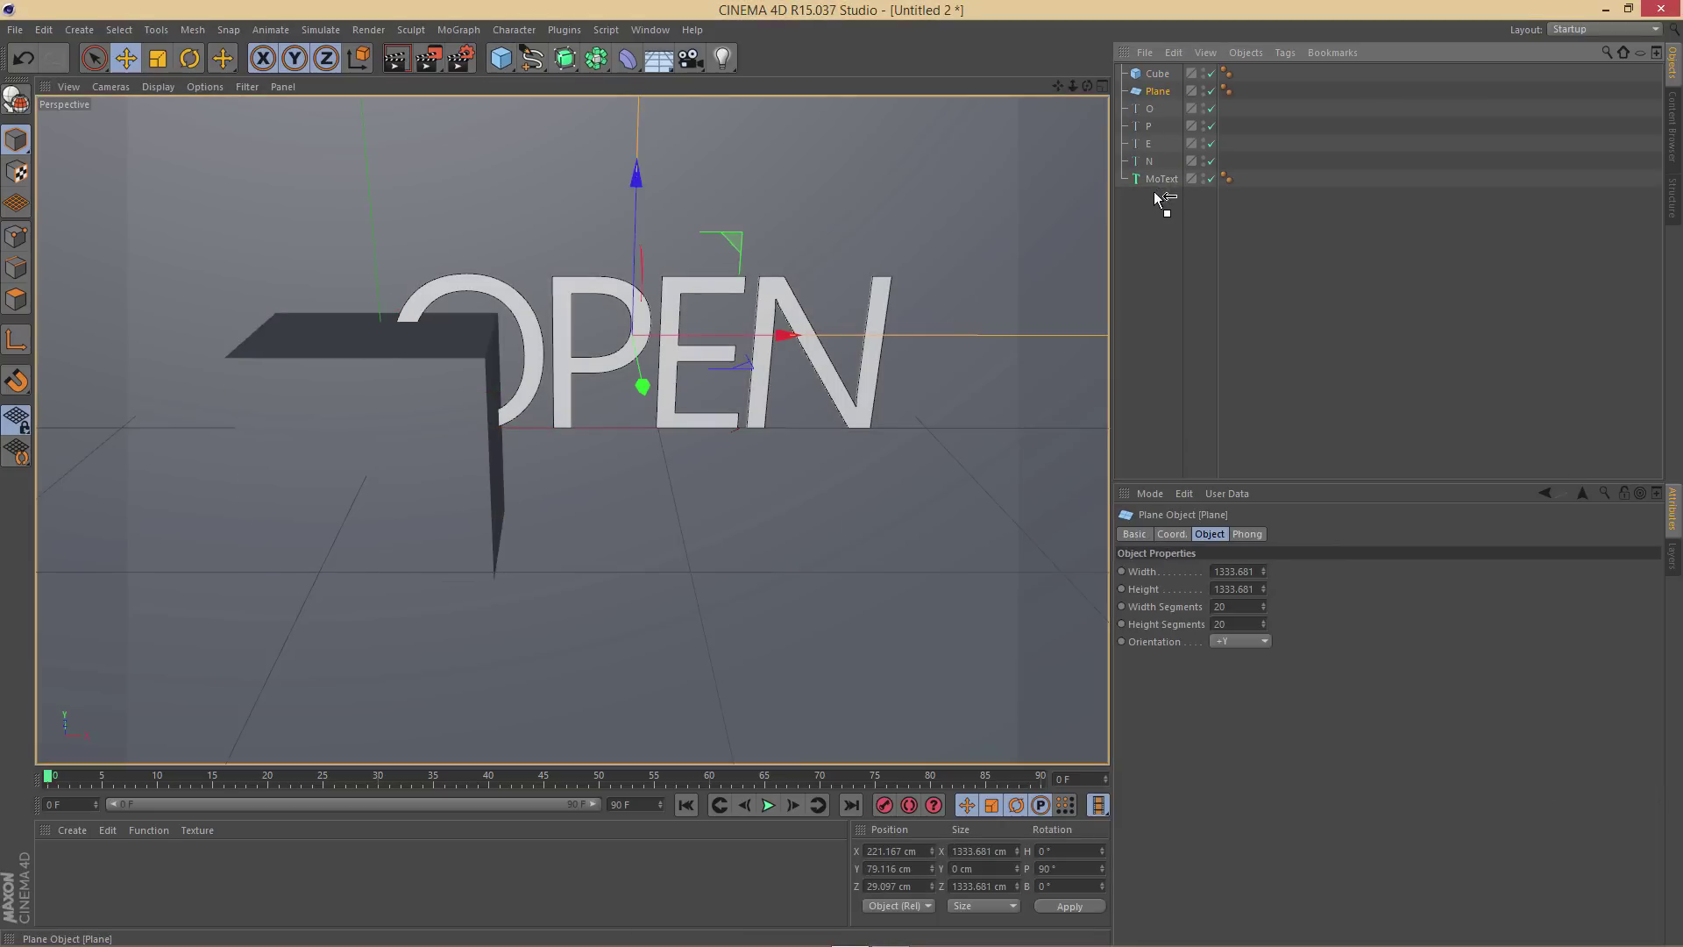
Set the cube's X, Y and Z sizes to 8 cm each
left_click(1157, 74)
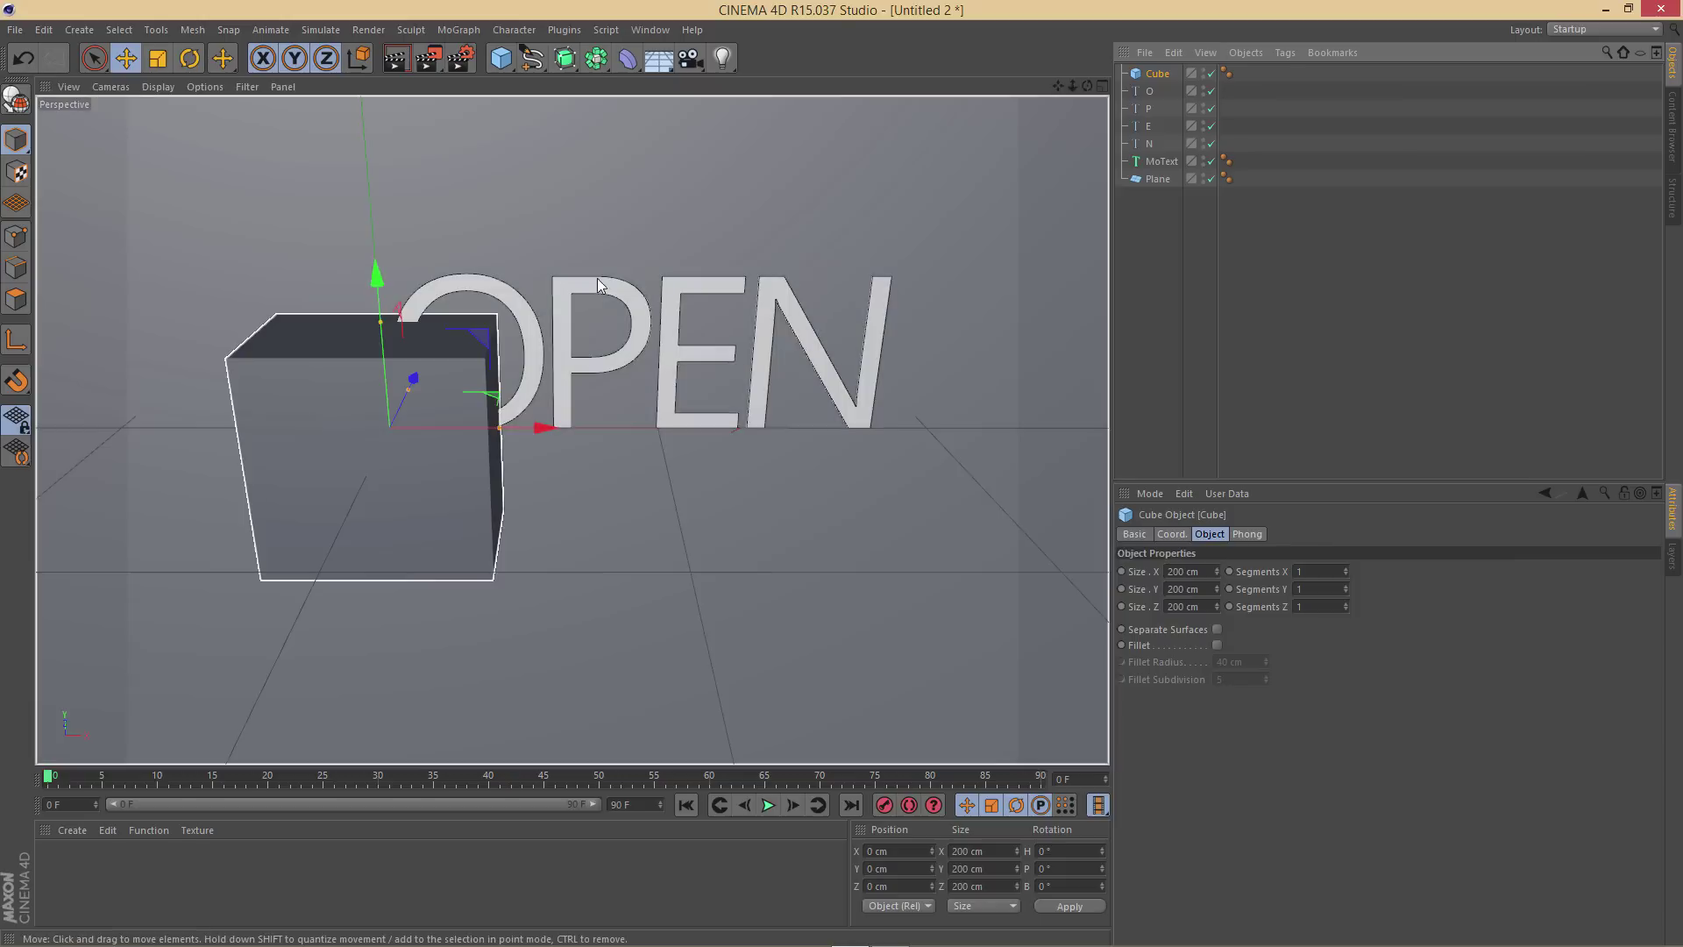
left_click(428, 380)
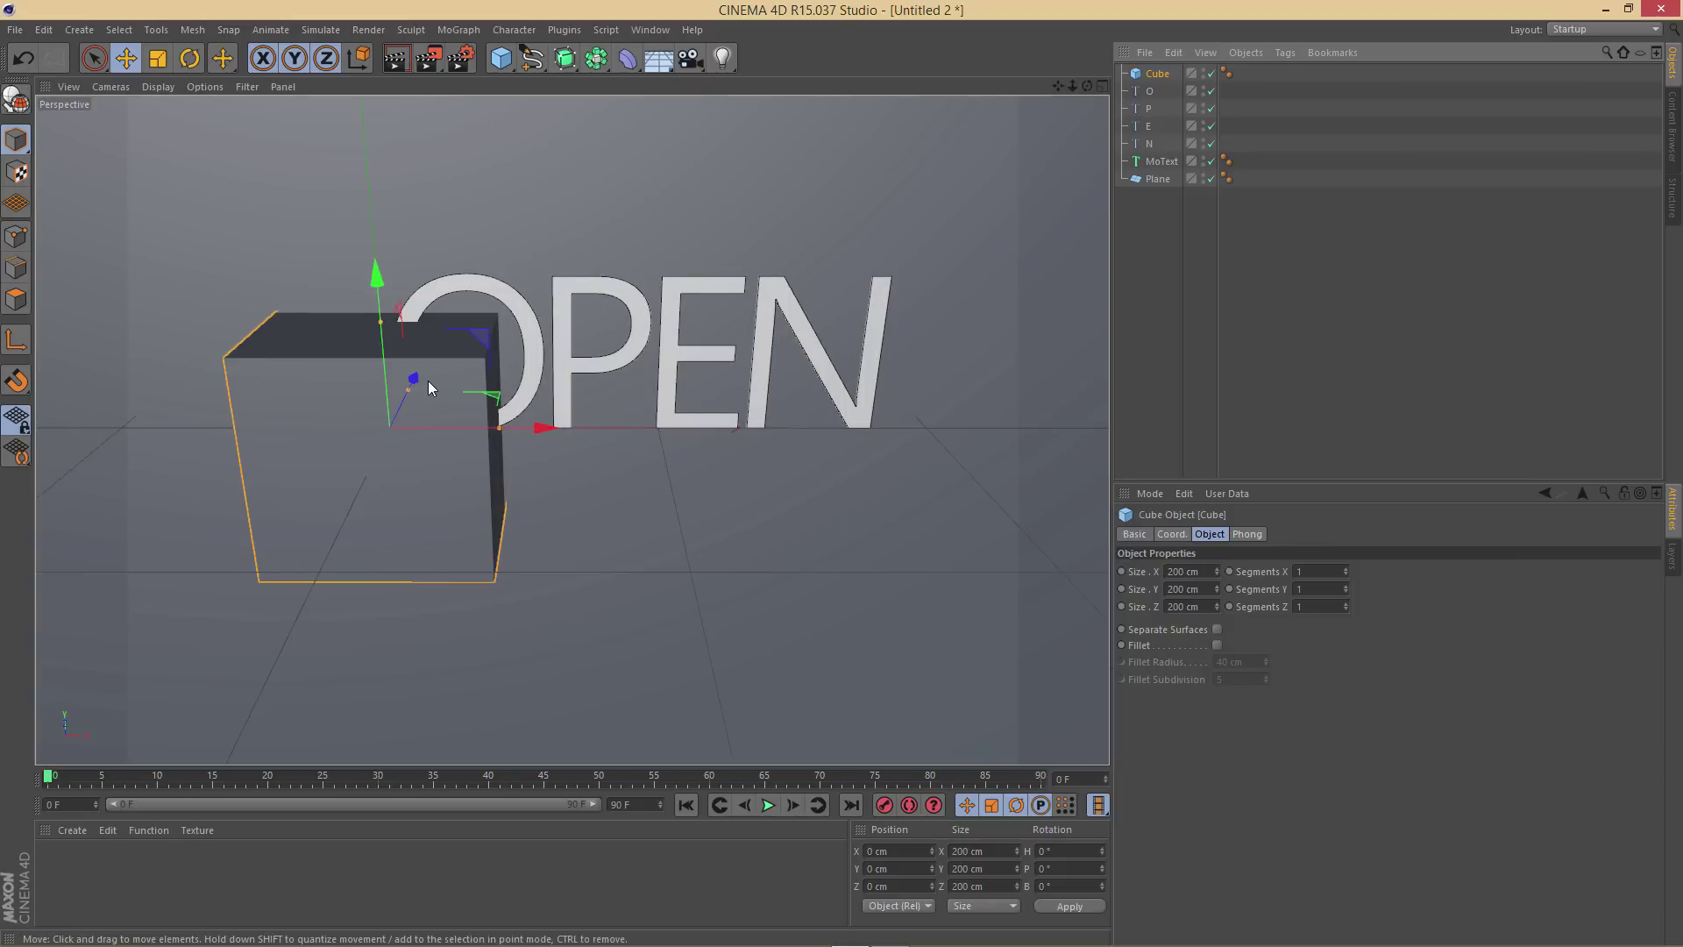
left_click(1188, 572)
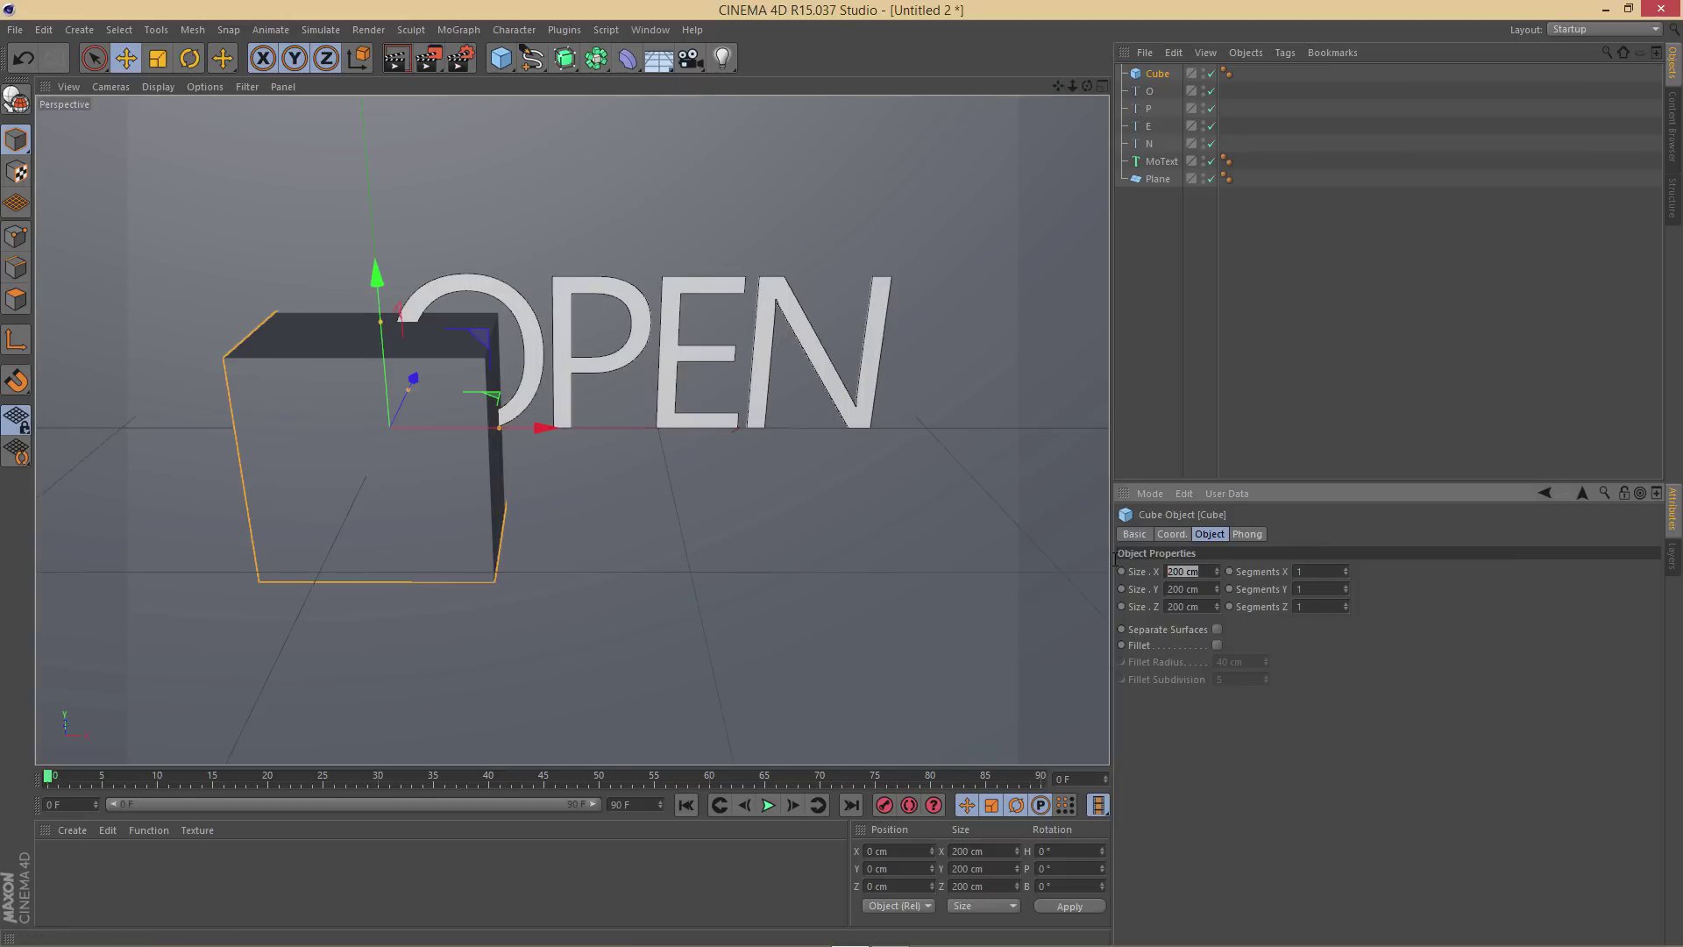
type("8")
key("Tab")
type("8")
key("Tab")
type("8")
key("Return")
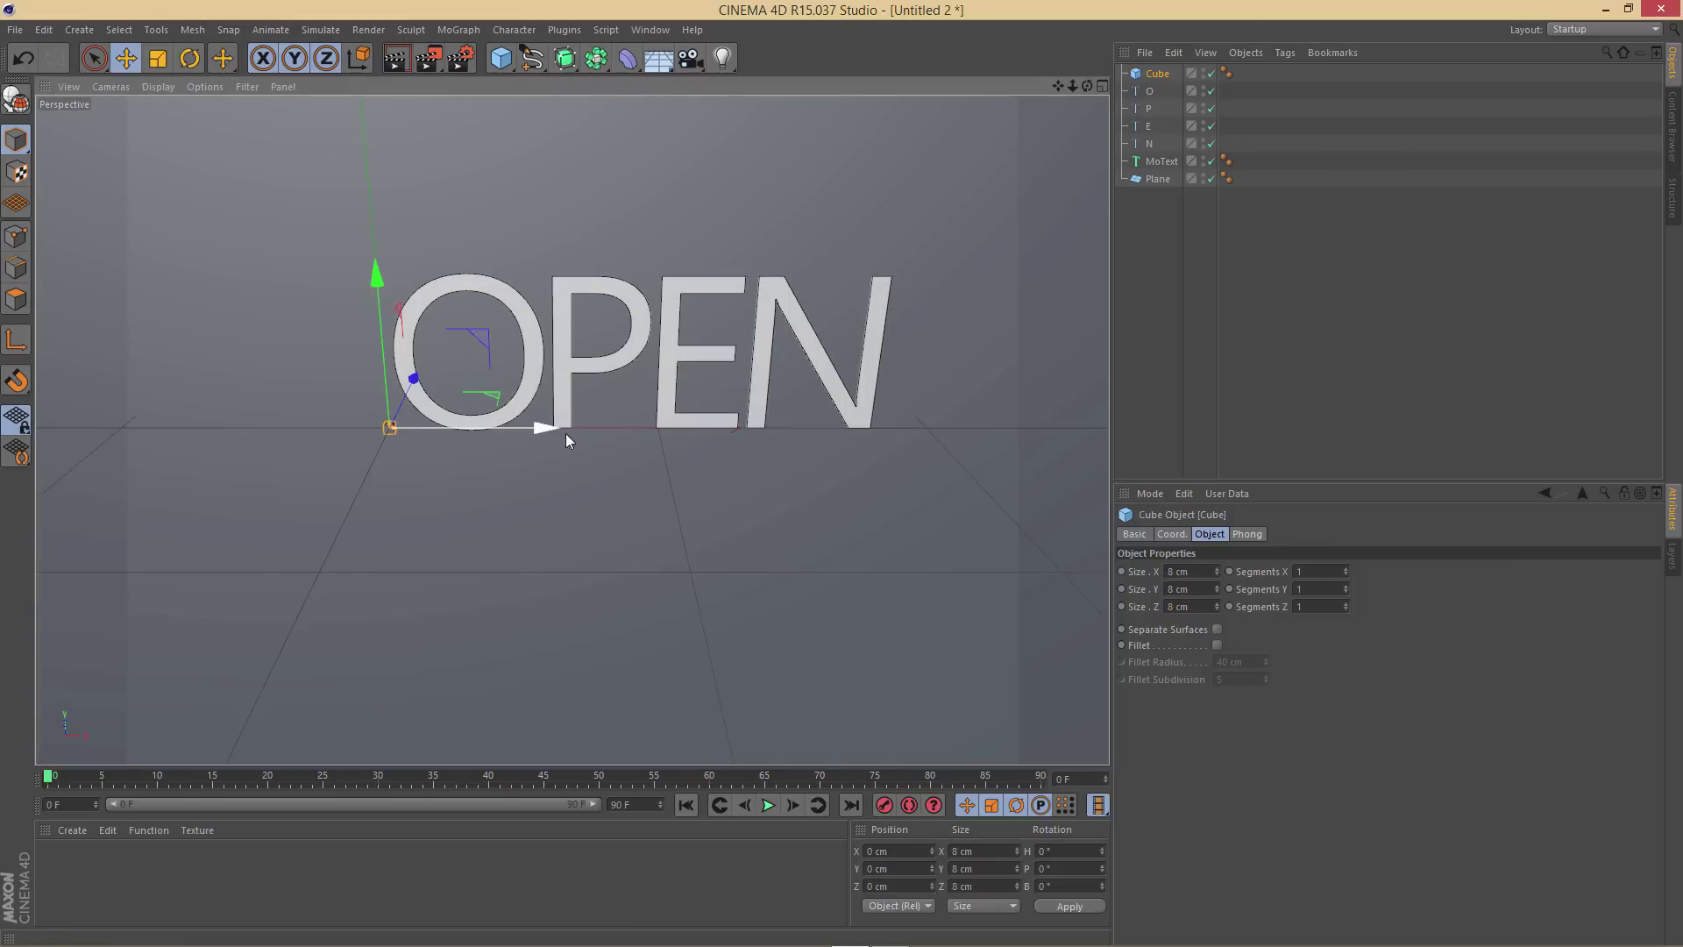
Shift the cube along X to about 29 cm and stretch its X size to 434 cm, forming a bar
mouse_move(566, 433)
left_mouse_down()
mouse_move(596, 440)
mouse_move(584, 449)
left_mouse_up()
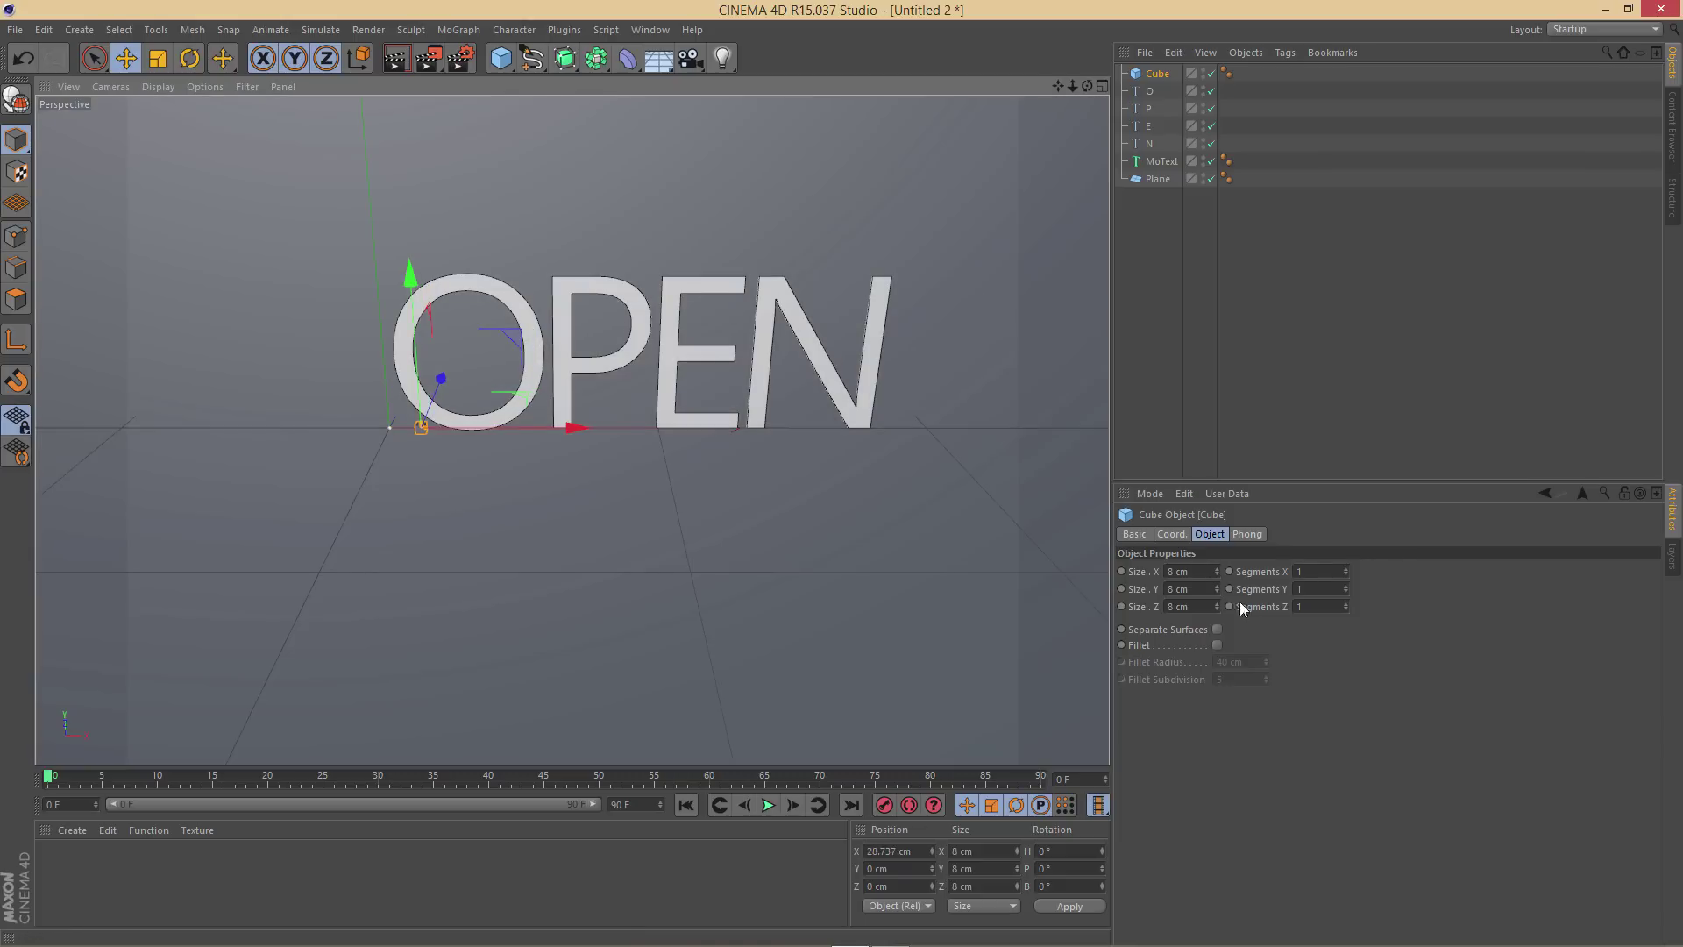
left_click_drag(1217, 602, 1217, 566)
key("ctrl+z")
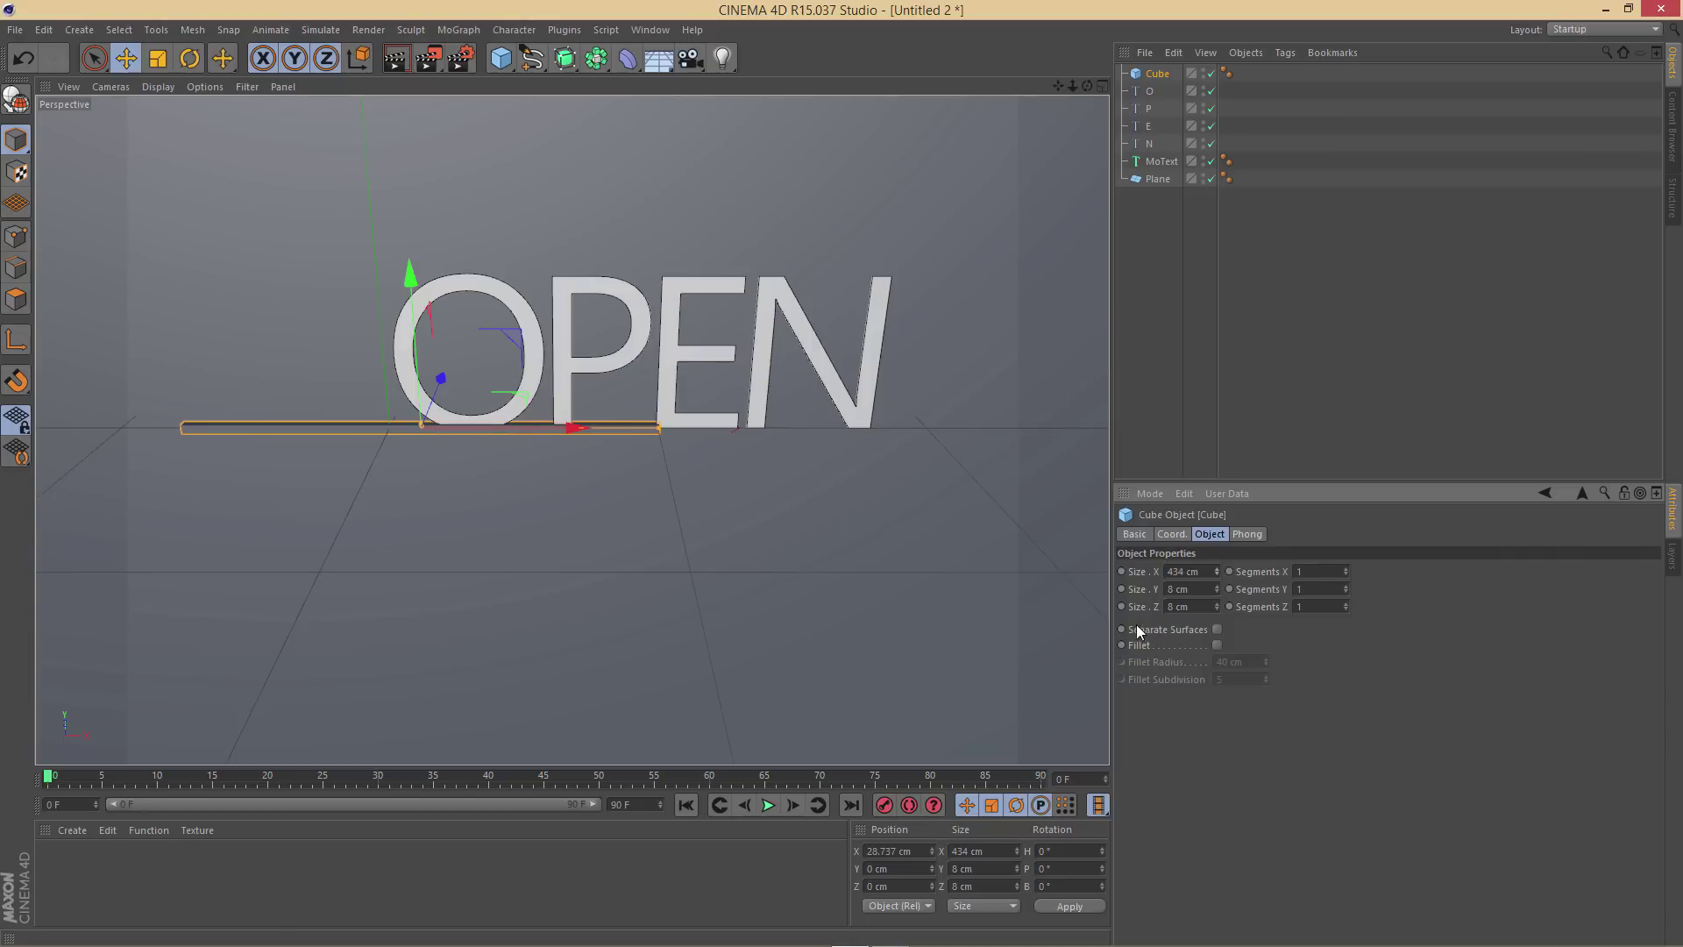
Set the bar's Y and Z sizes to 7 cm
scroll(467, 395, "up", 4)
left_click_drag(743, 469, 709, 563, "alt")
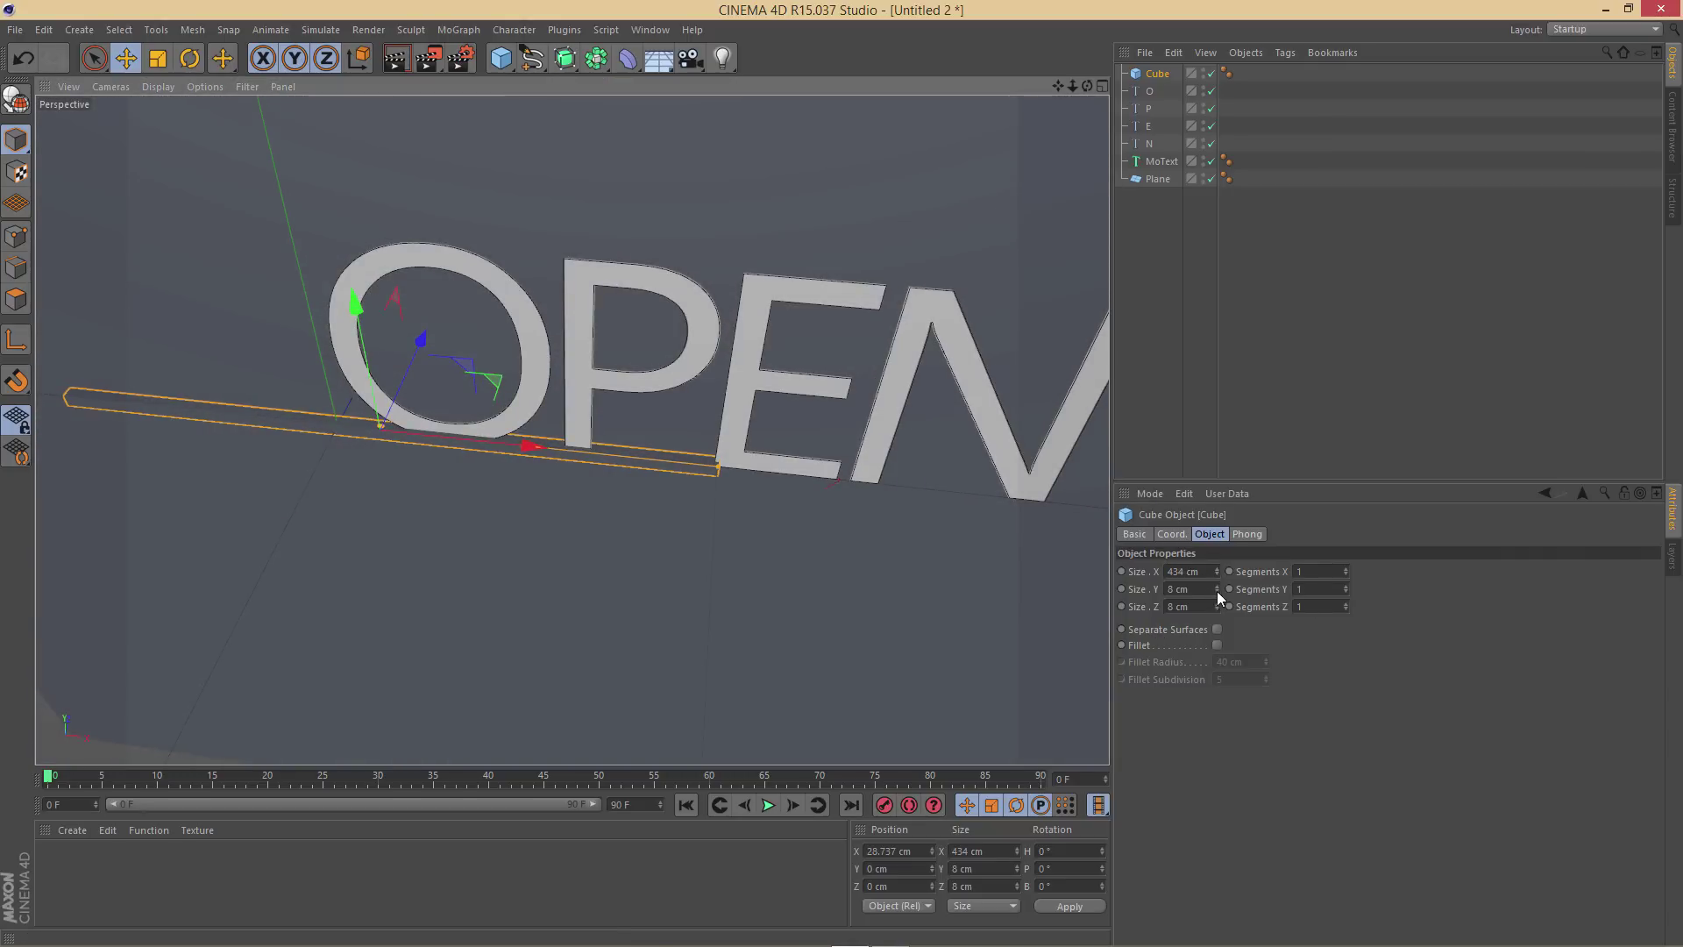
left_click(1217, 592)
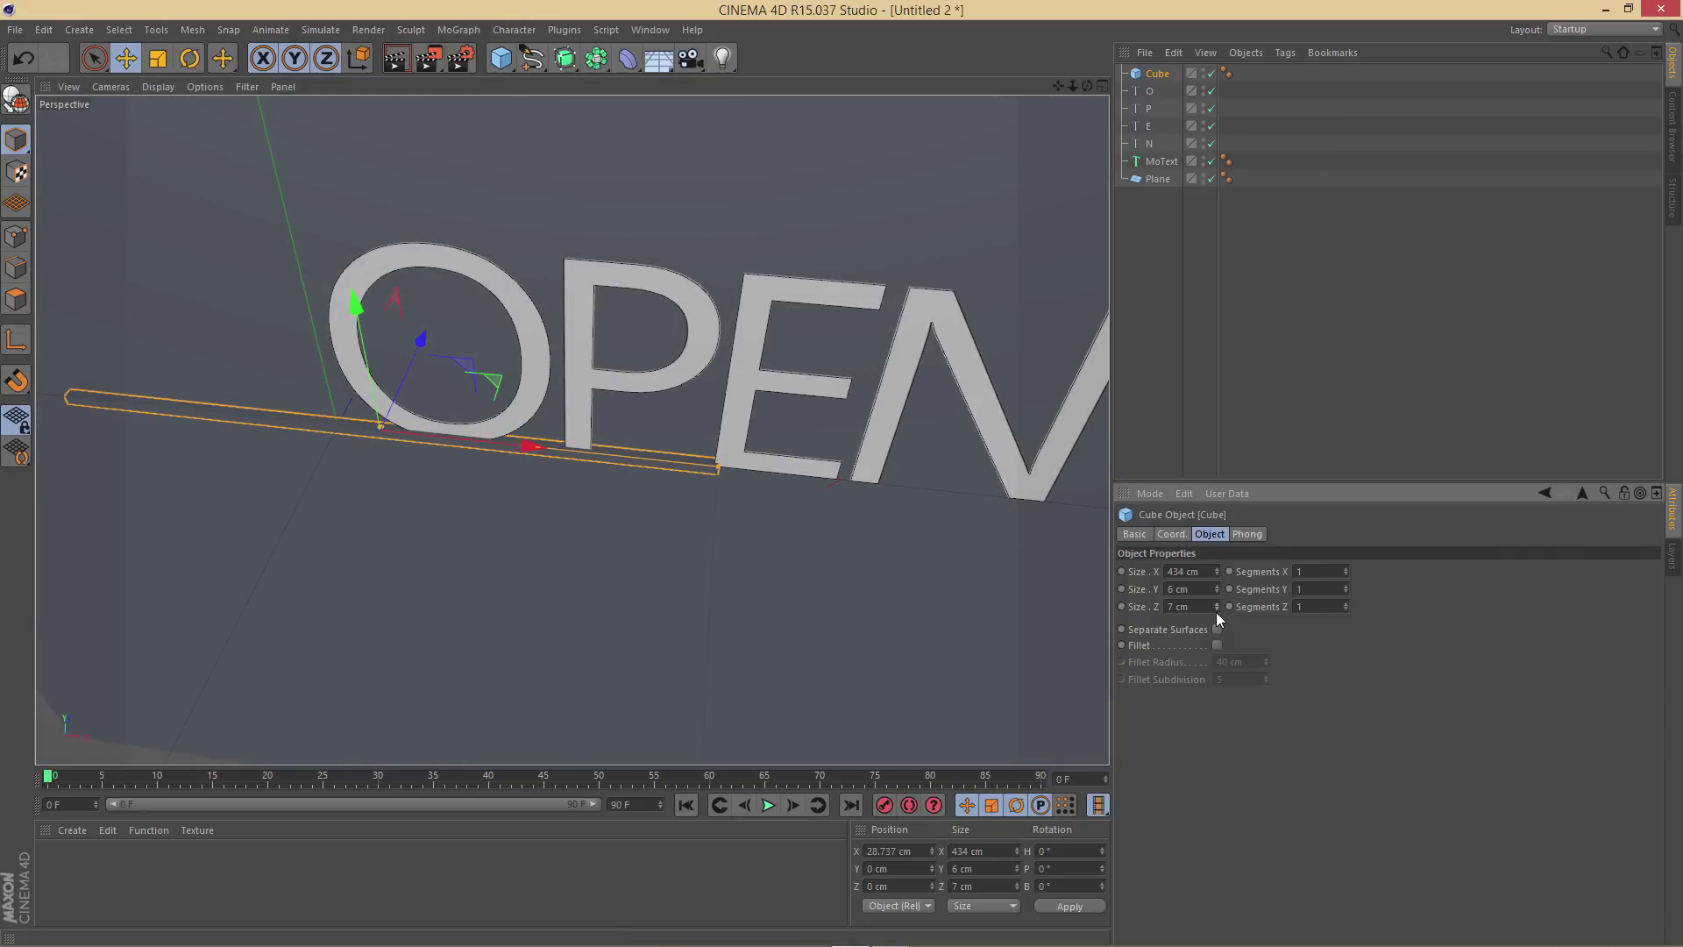
left_click(1217, 611)
left_click_drag(887, 552, 901, 496, "alt")
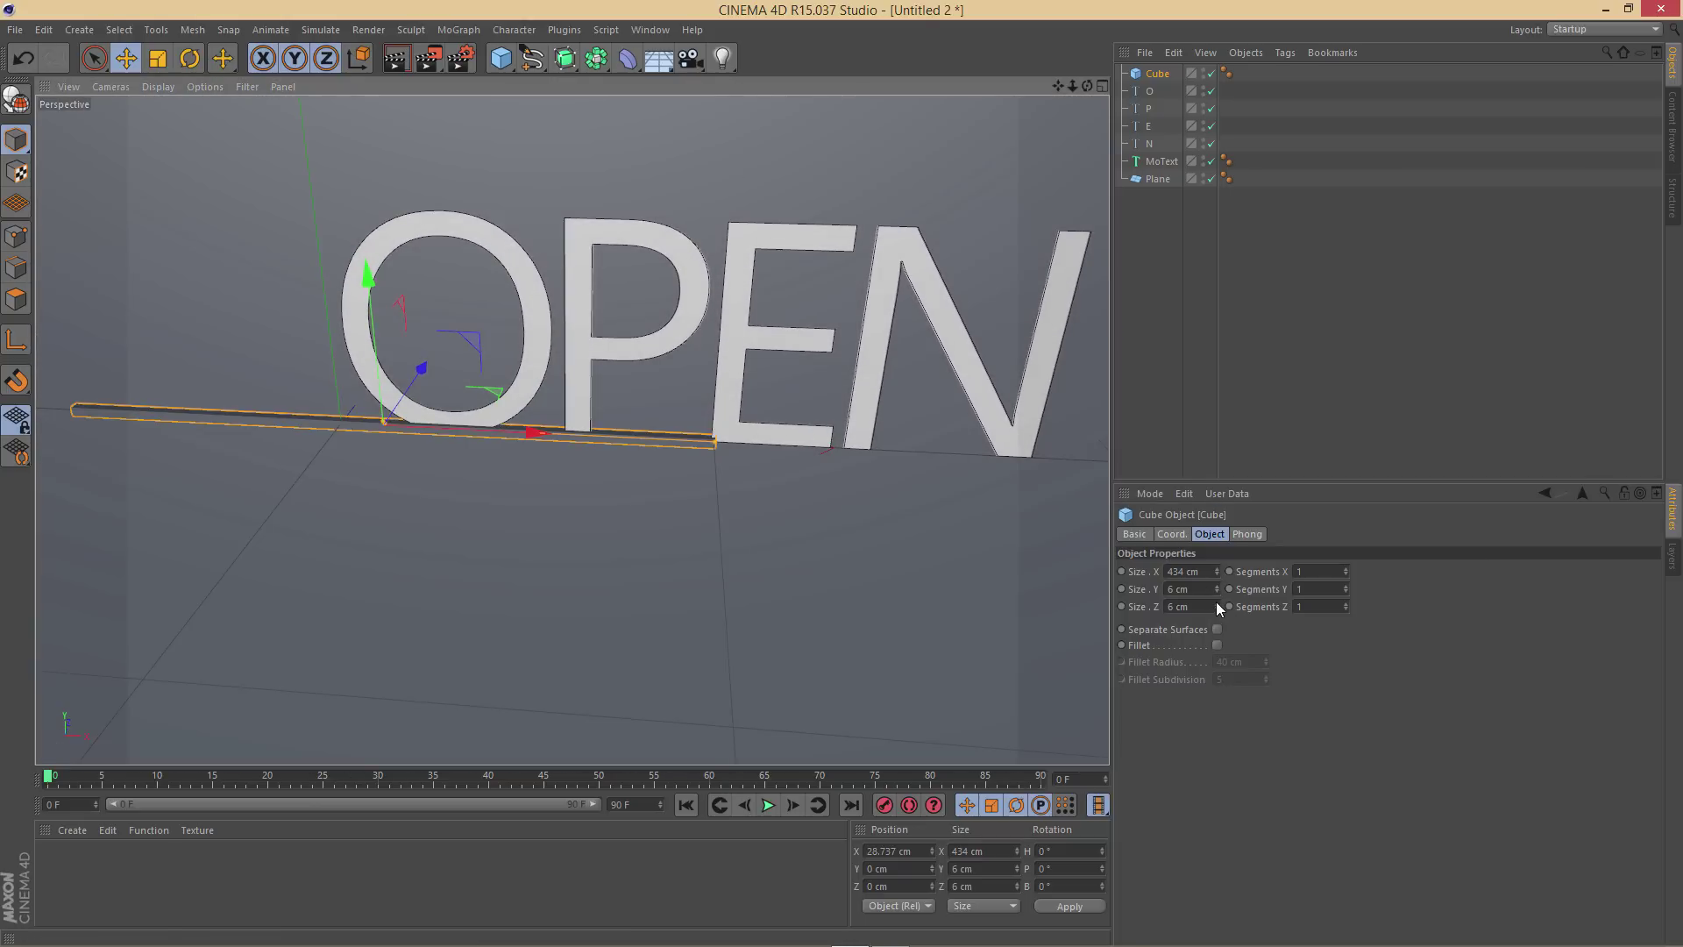
left_click(1217, 603)
left_click(1216, 586)
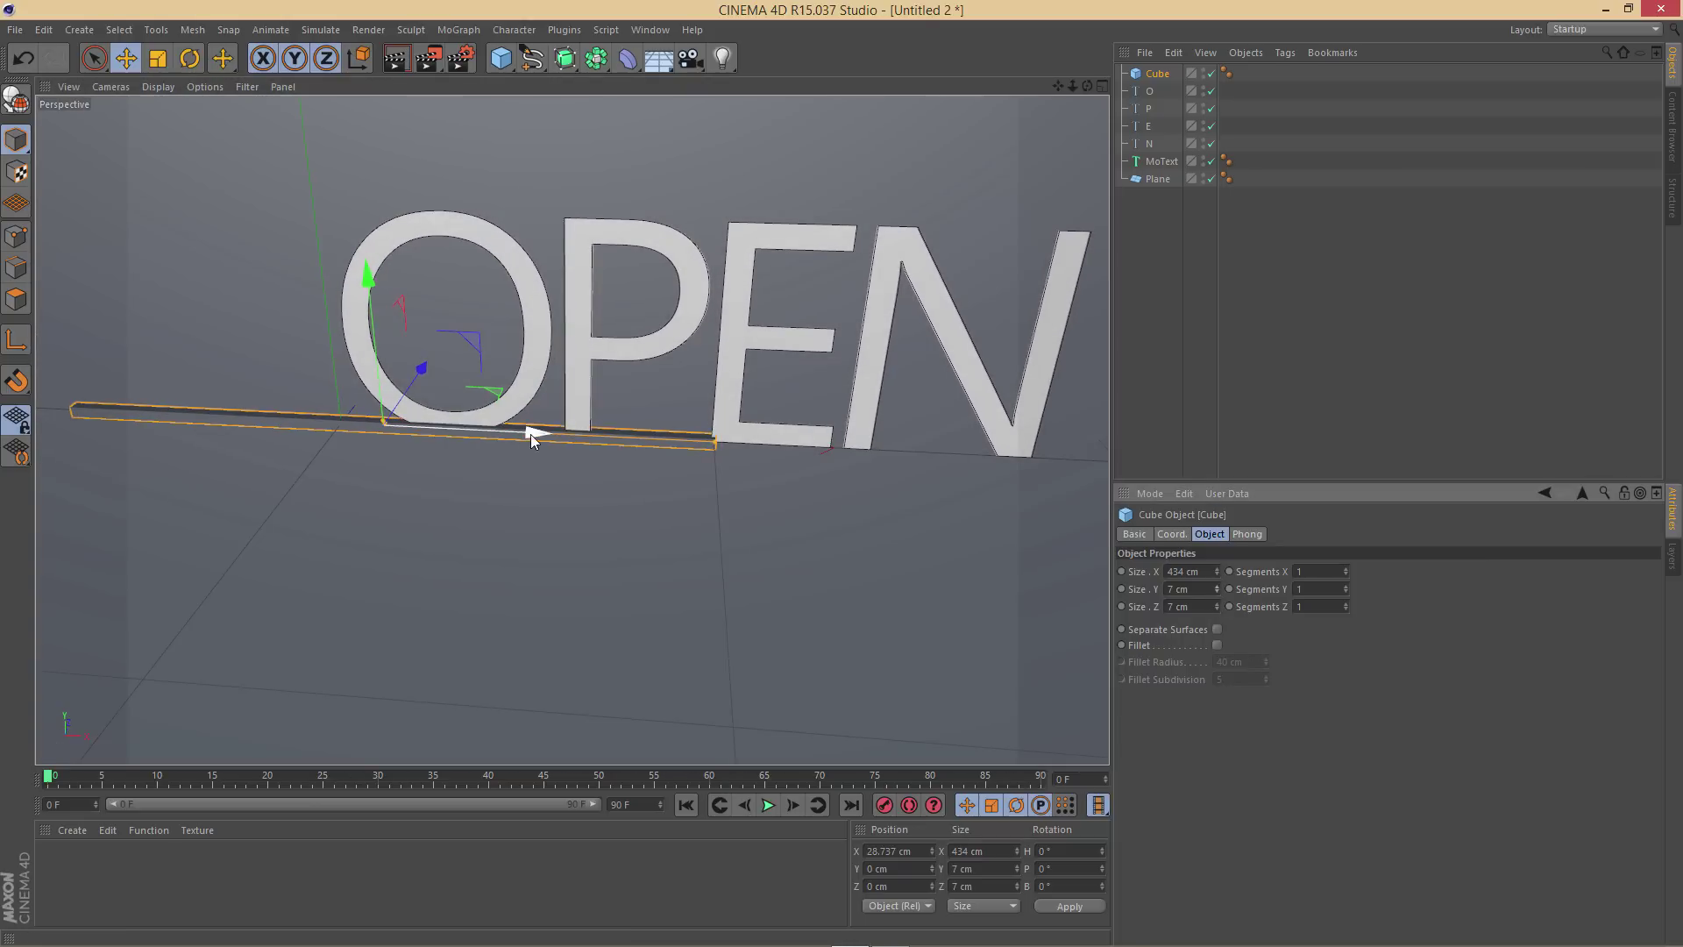
Lengthen the bar to 441 cm in X and center it along the OPEN text at about X 224 cm
left_click_drag(529, 434, 824, 451)
left_click_drag(1218, 566, 1218, 561)
left_click_drag(825, 447, 833, 450)
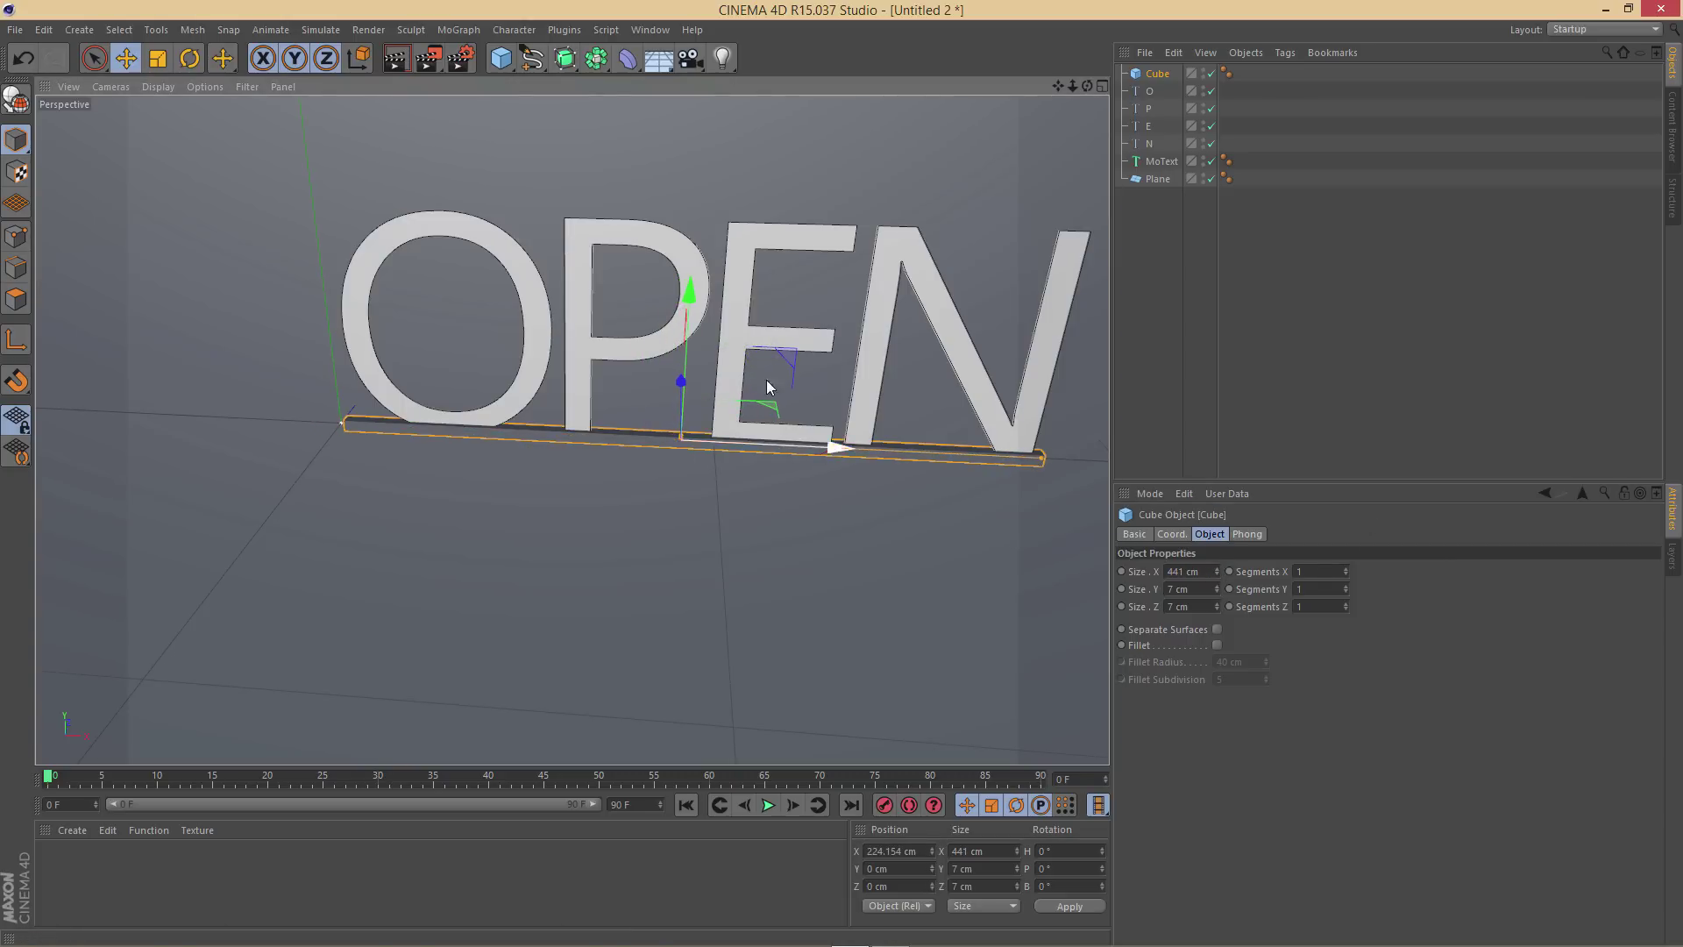
In the Front view, raise the bar to about Y 7.3 cm so it crosses the base of the letters
left_click(1102, 85)
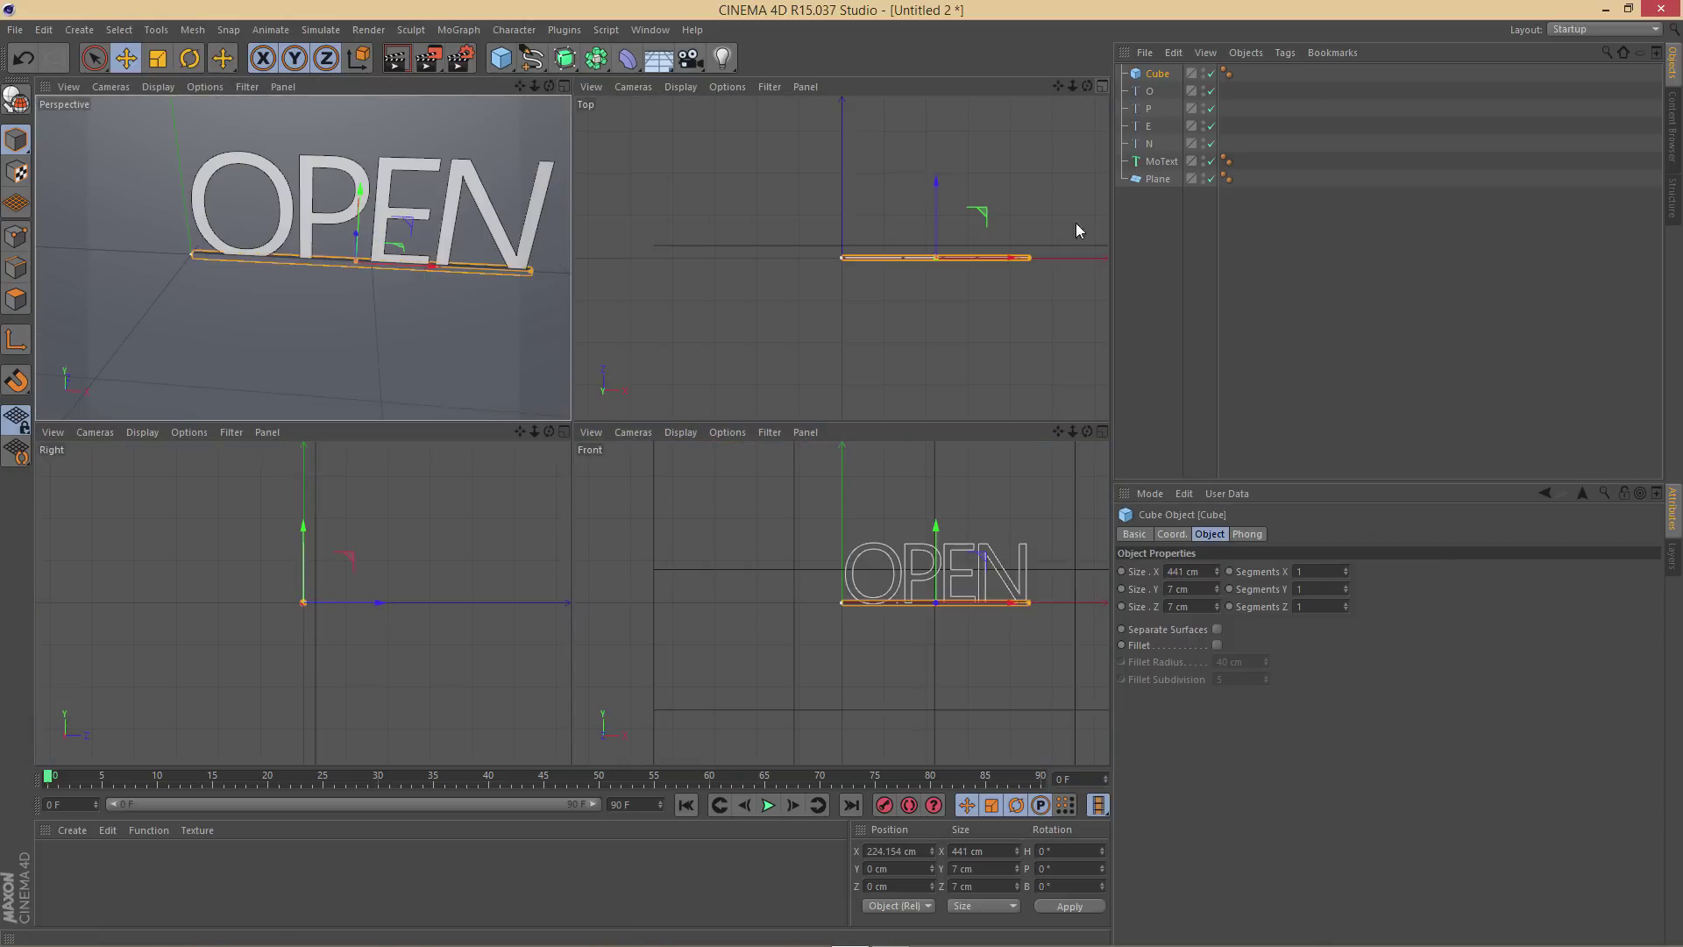
left_click(1102, 431)
scroll(860, 353, "up", 5)
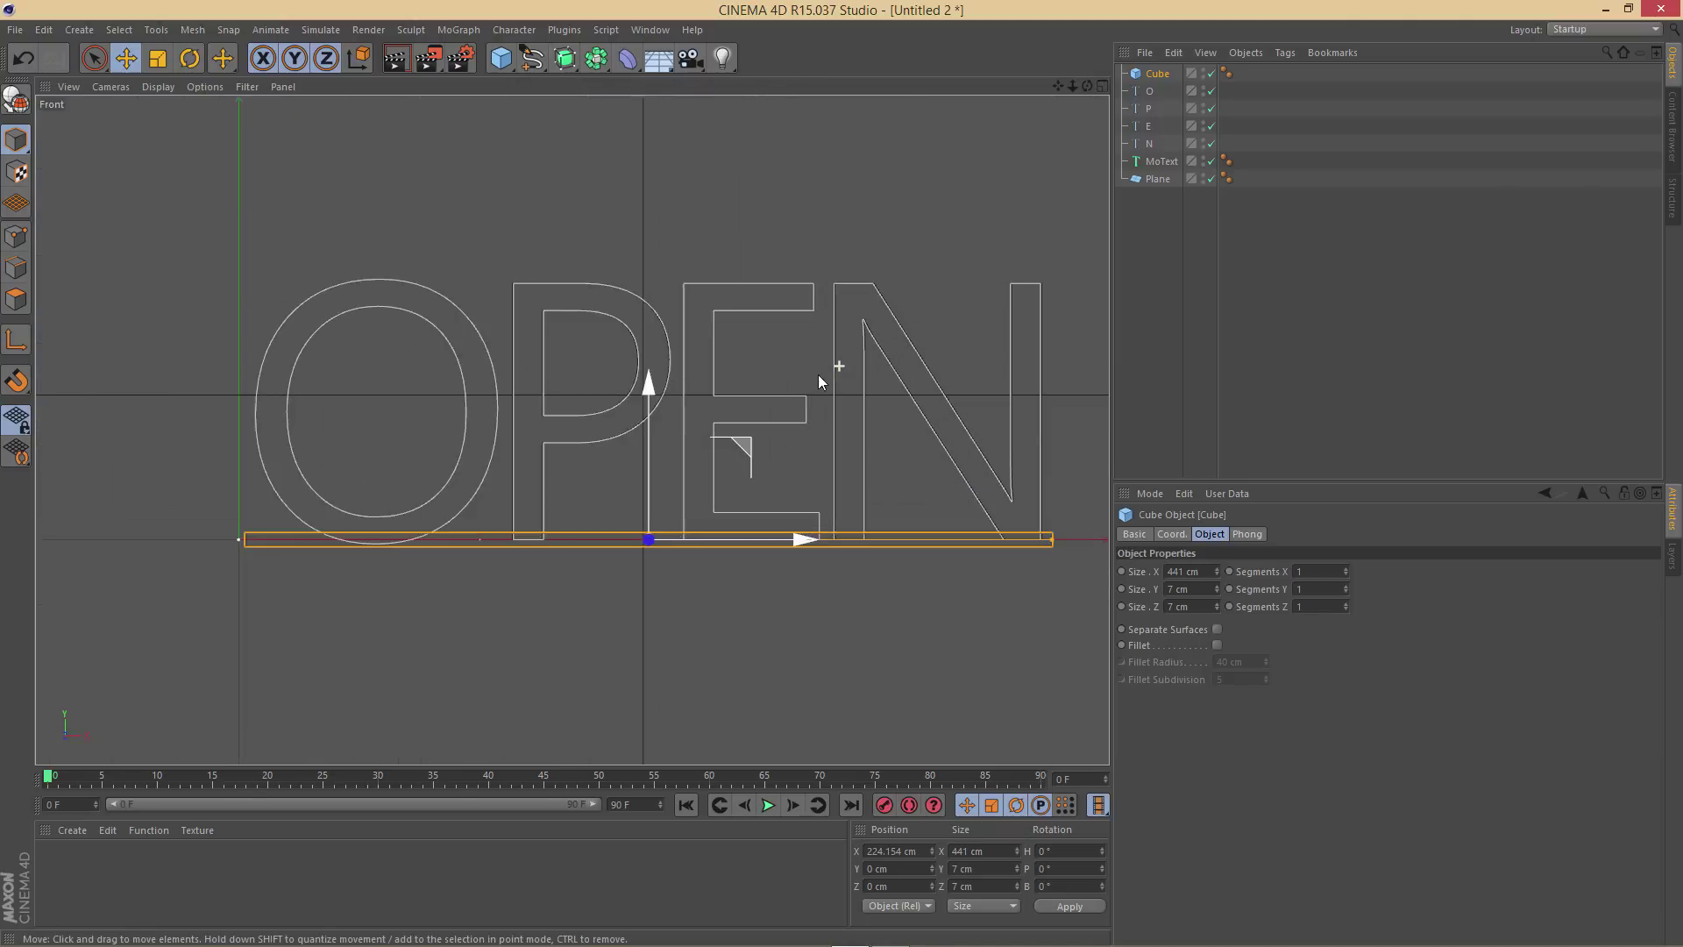
left_click_drag(634, 398, 634, 385)
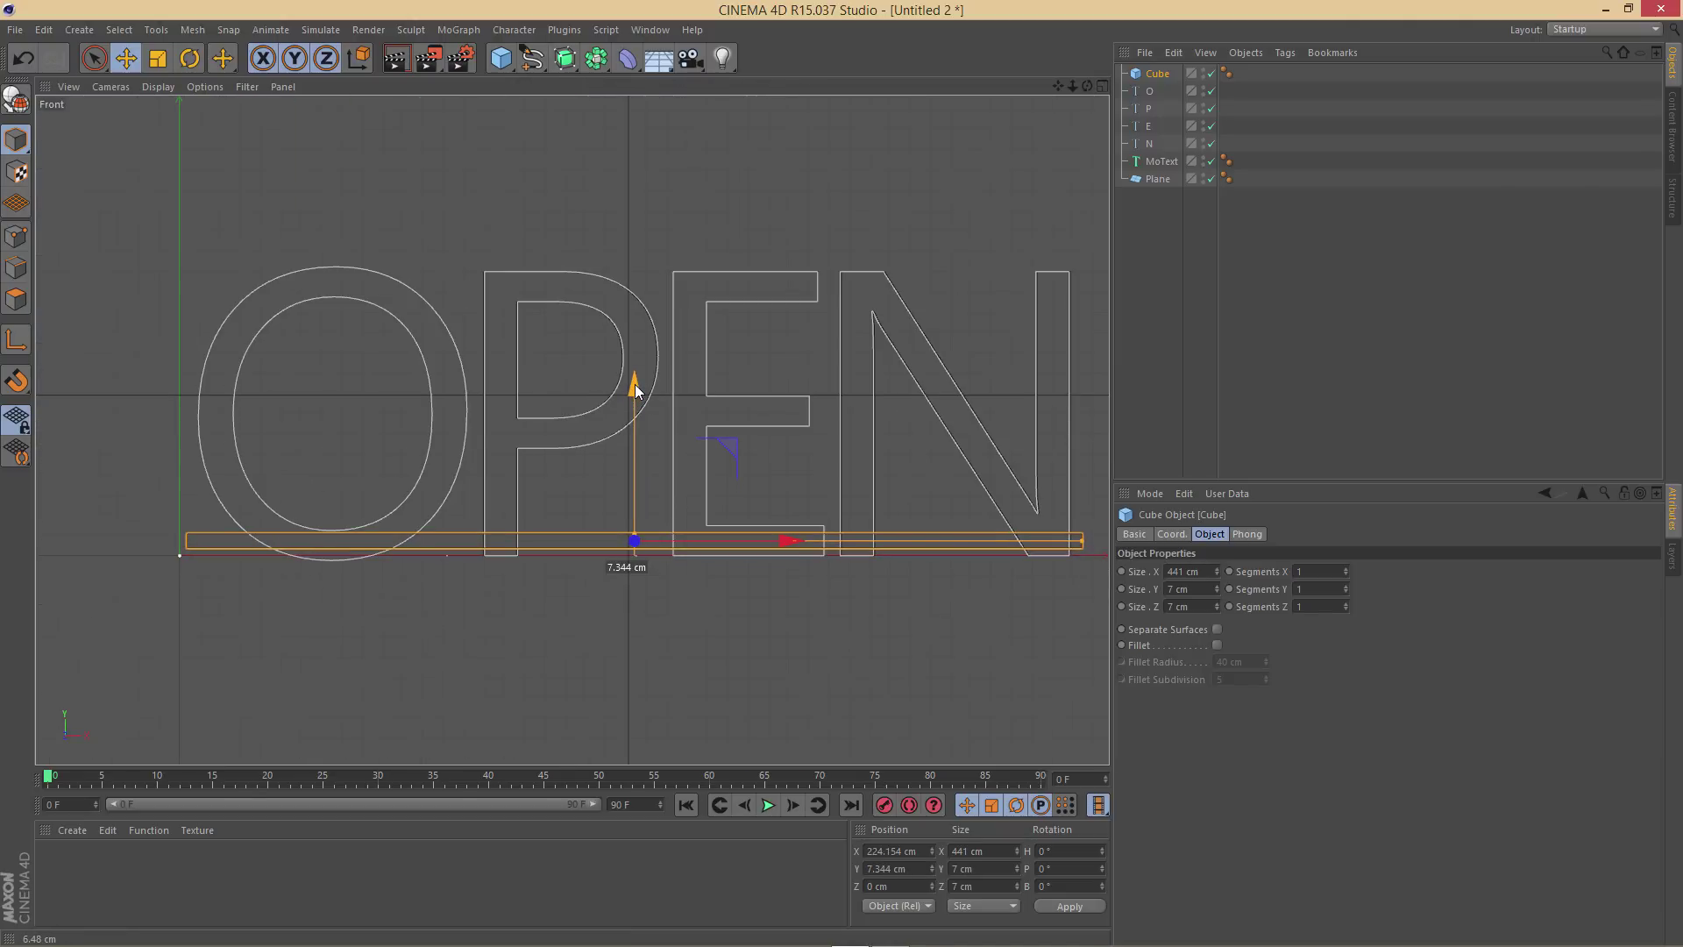
left_click_drag(636, 391, 635, 391)
left_click_drag(783, 541, 783, 538)
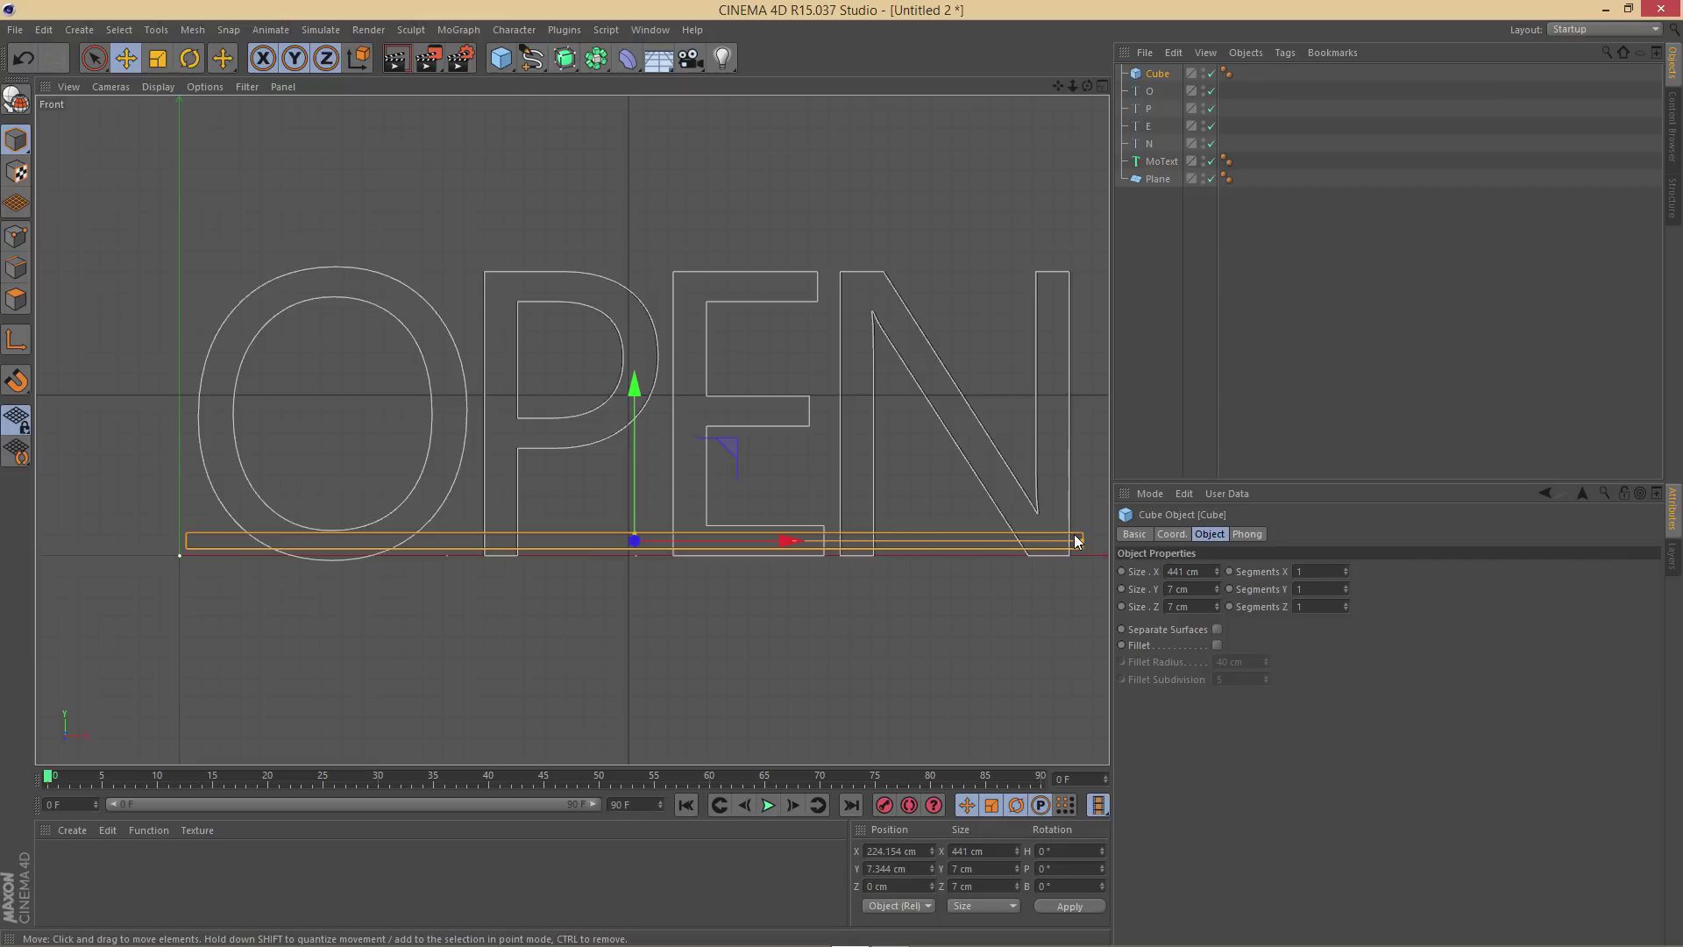
Duplicate the bar and raise the copy to about Y 132 cm, across the tops of the letters
left_click_drag(1164, 78, 1166, 87, "ctrl")
left_click_drag(638, 386, 651, 138)
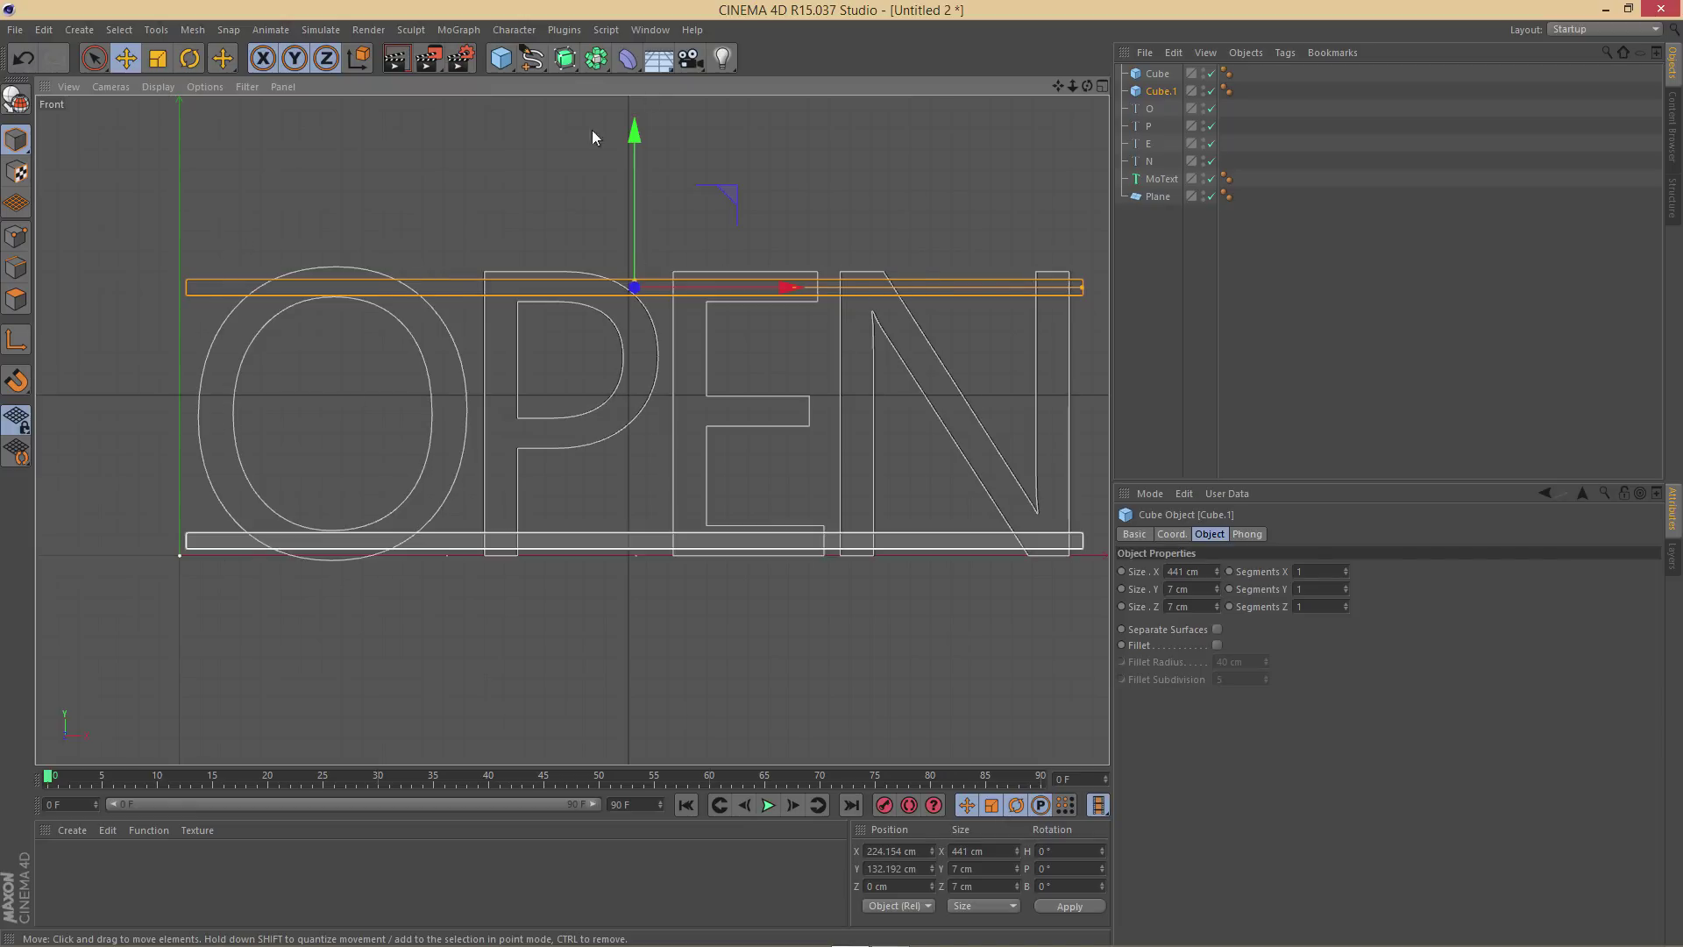
Copy the upper bar down to about Y 89 cm and rotate this third bar 90° to stand vertically
left_click_drag(638, 128, 632, 219, "ctrl")
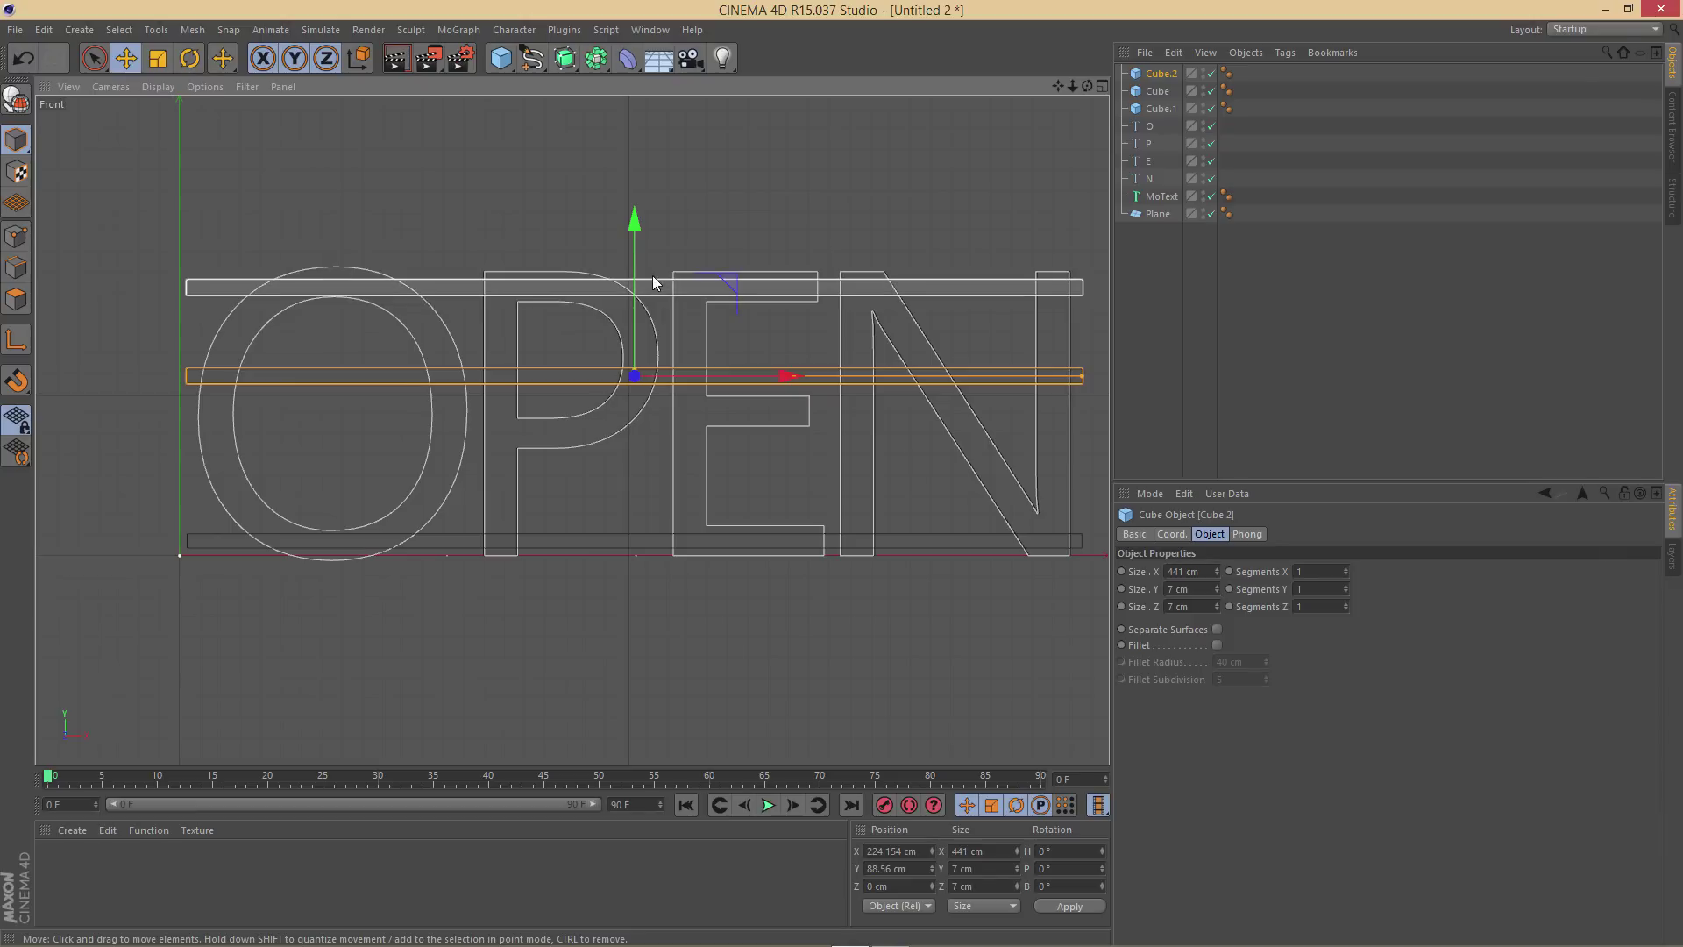
key("r")
left_click_drag(682, 279, 481, 328)
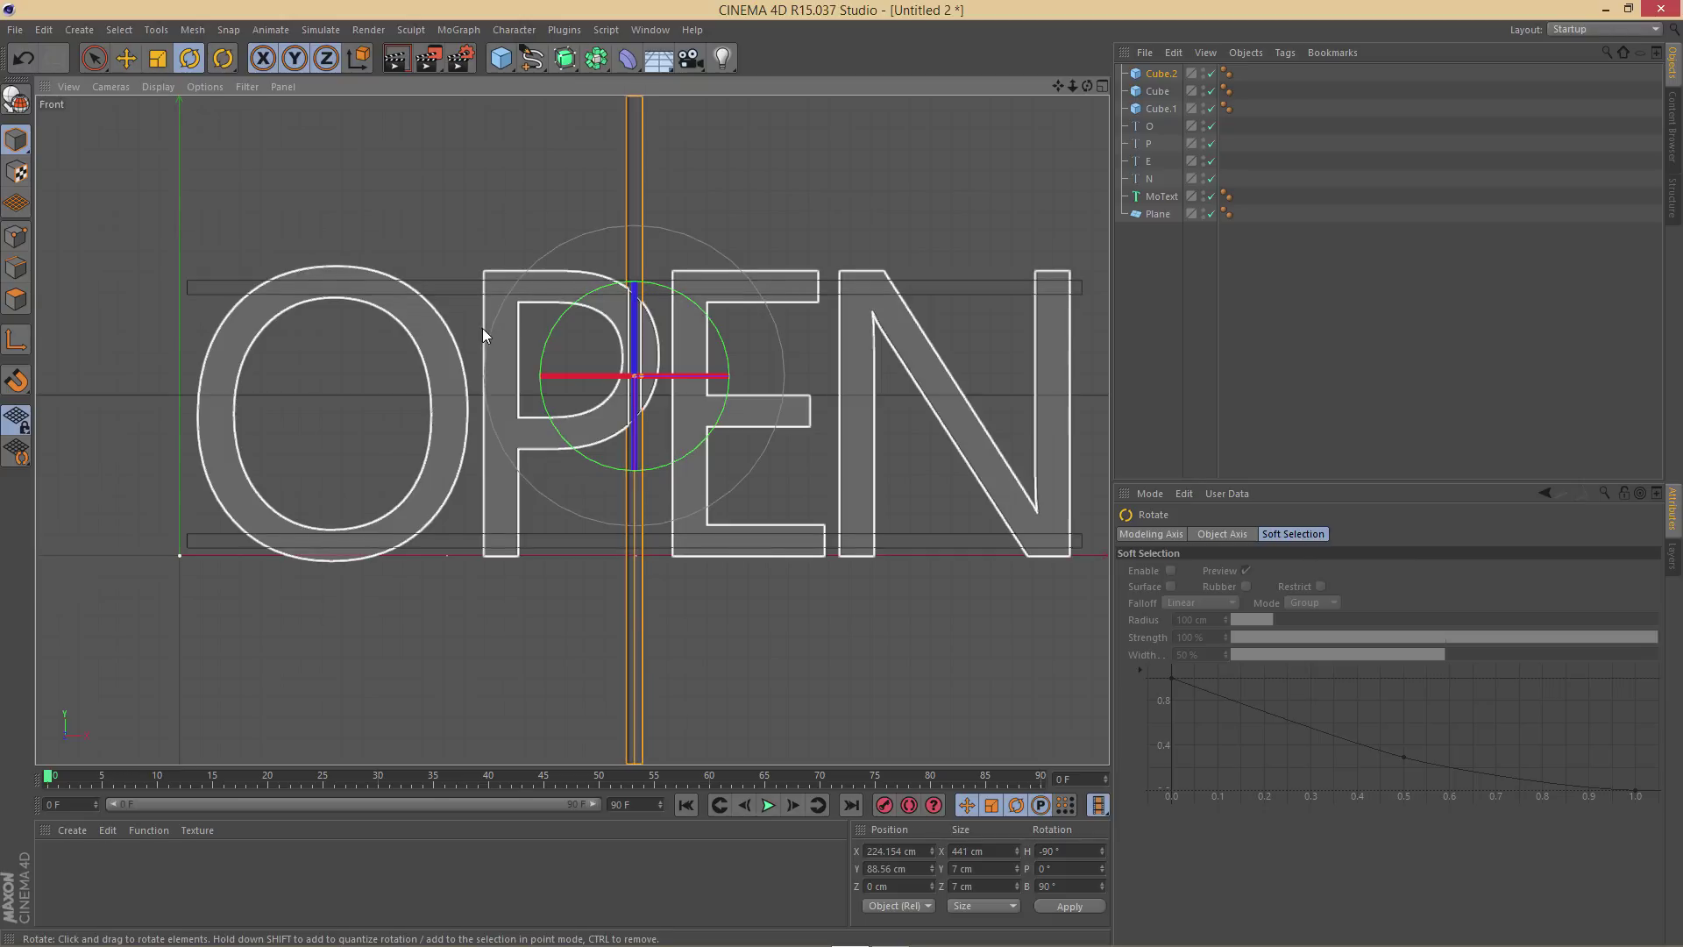
key("e")
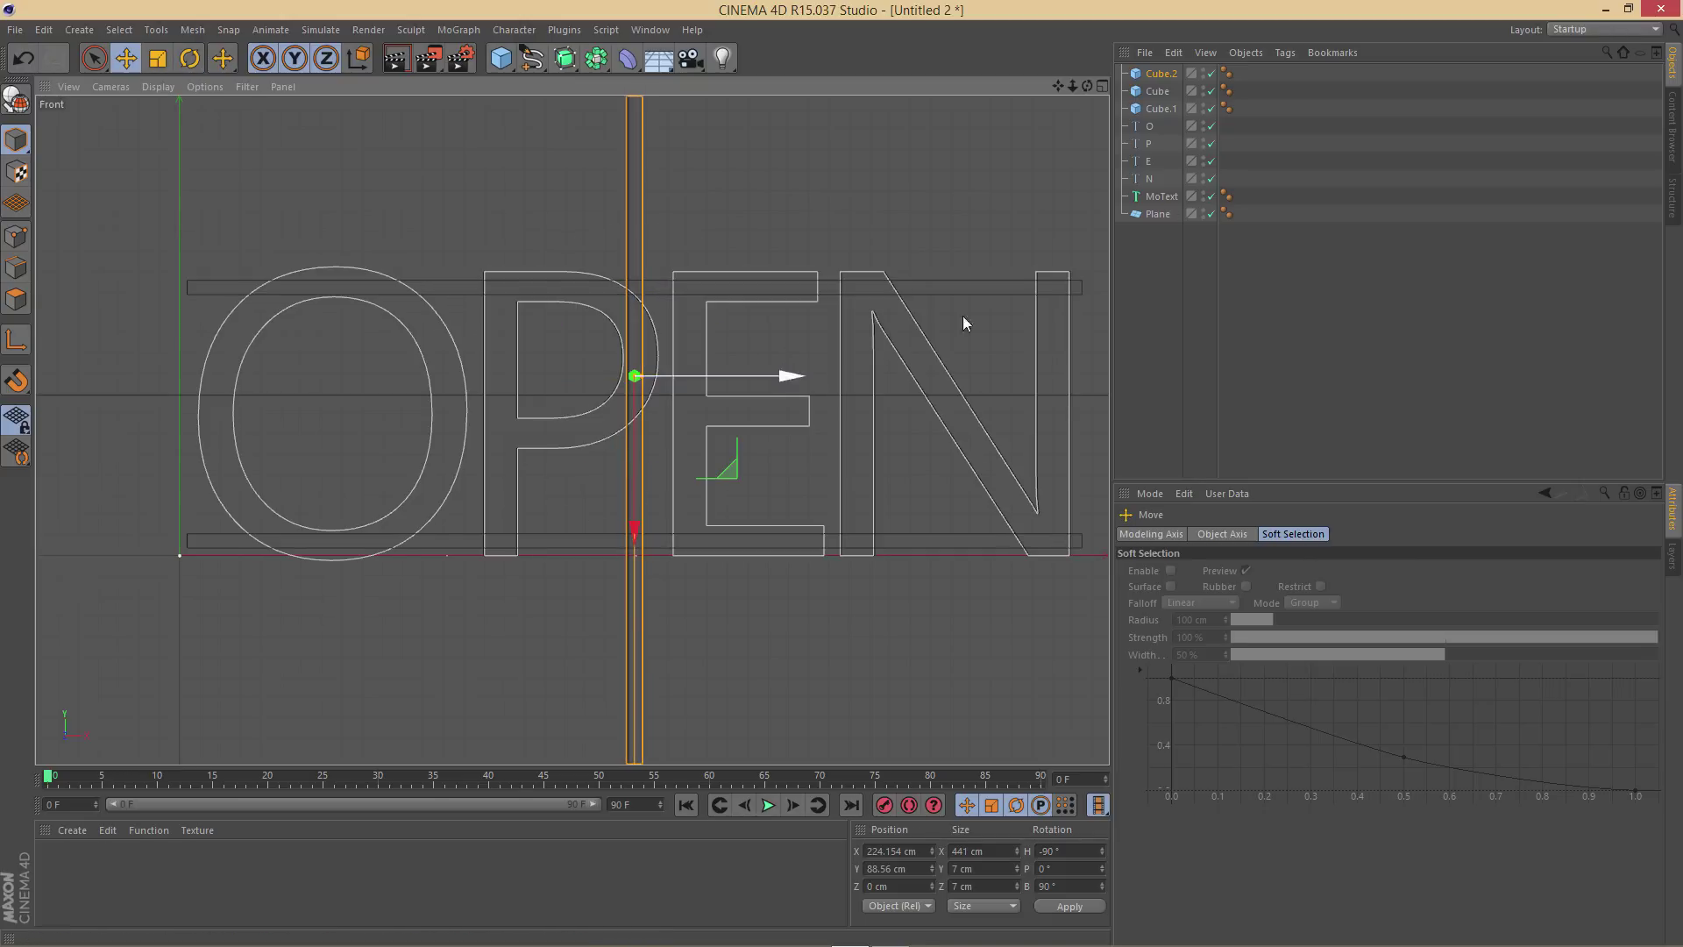
Shorten the vertical bar's X size to 165 cm and lower it to about Y 76 cm
left_click(1164, 75)
mouse_move(1217, 576)
left_mouse_down()
mouse_move(1212, 592)
mouse_move(1214, 571)
left_mouse_up()
left_click_drag(635, 535, 634, 558)
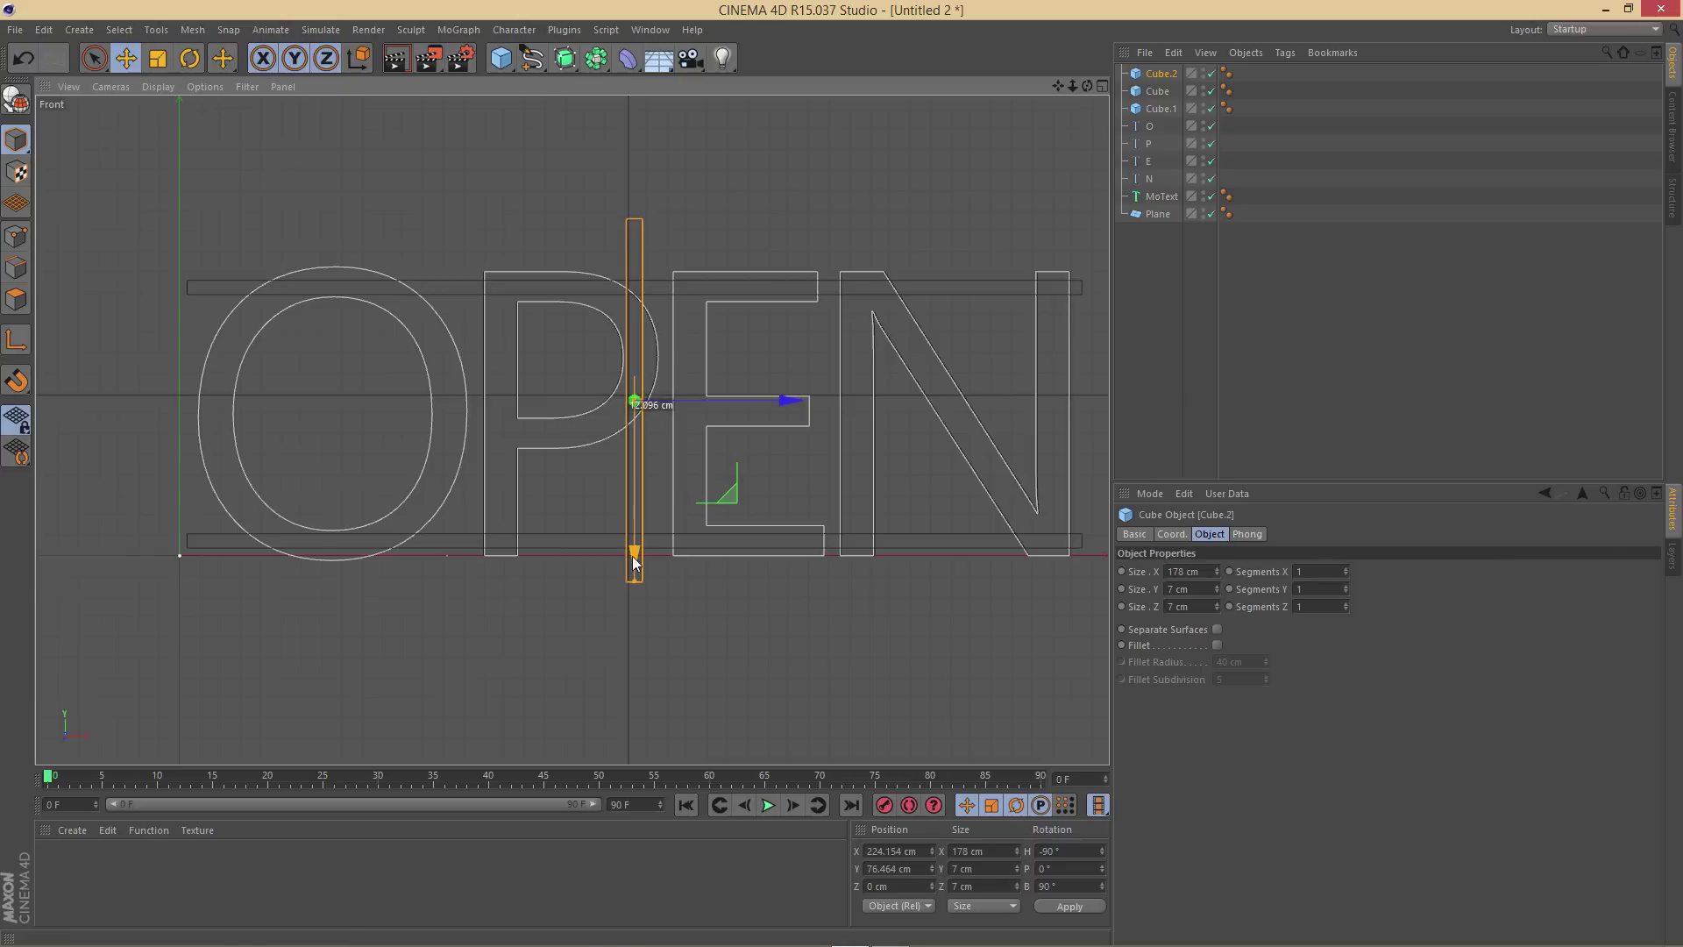
left_click(1218, 570)
left_click_drag(1217, 570, 1217, 570)
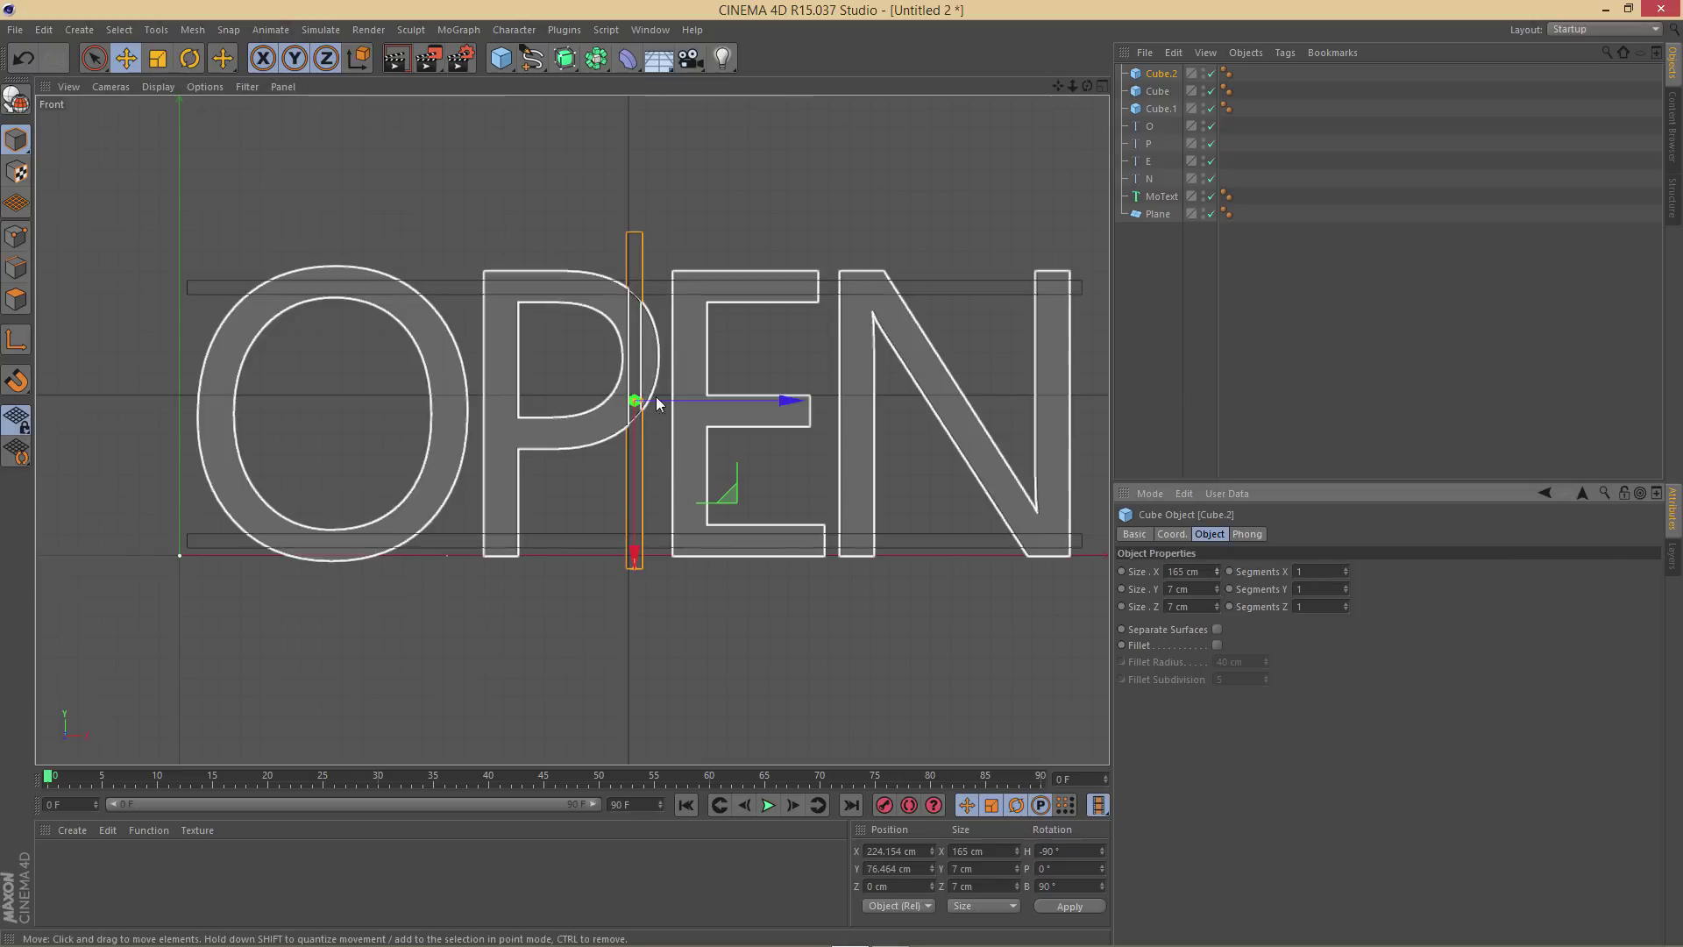
Position the vertical bar over the left edge of the letter O, at about X 18 cm and Y 71 cm
left_click_drag(633, 491, 634, 498)
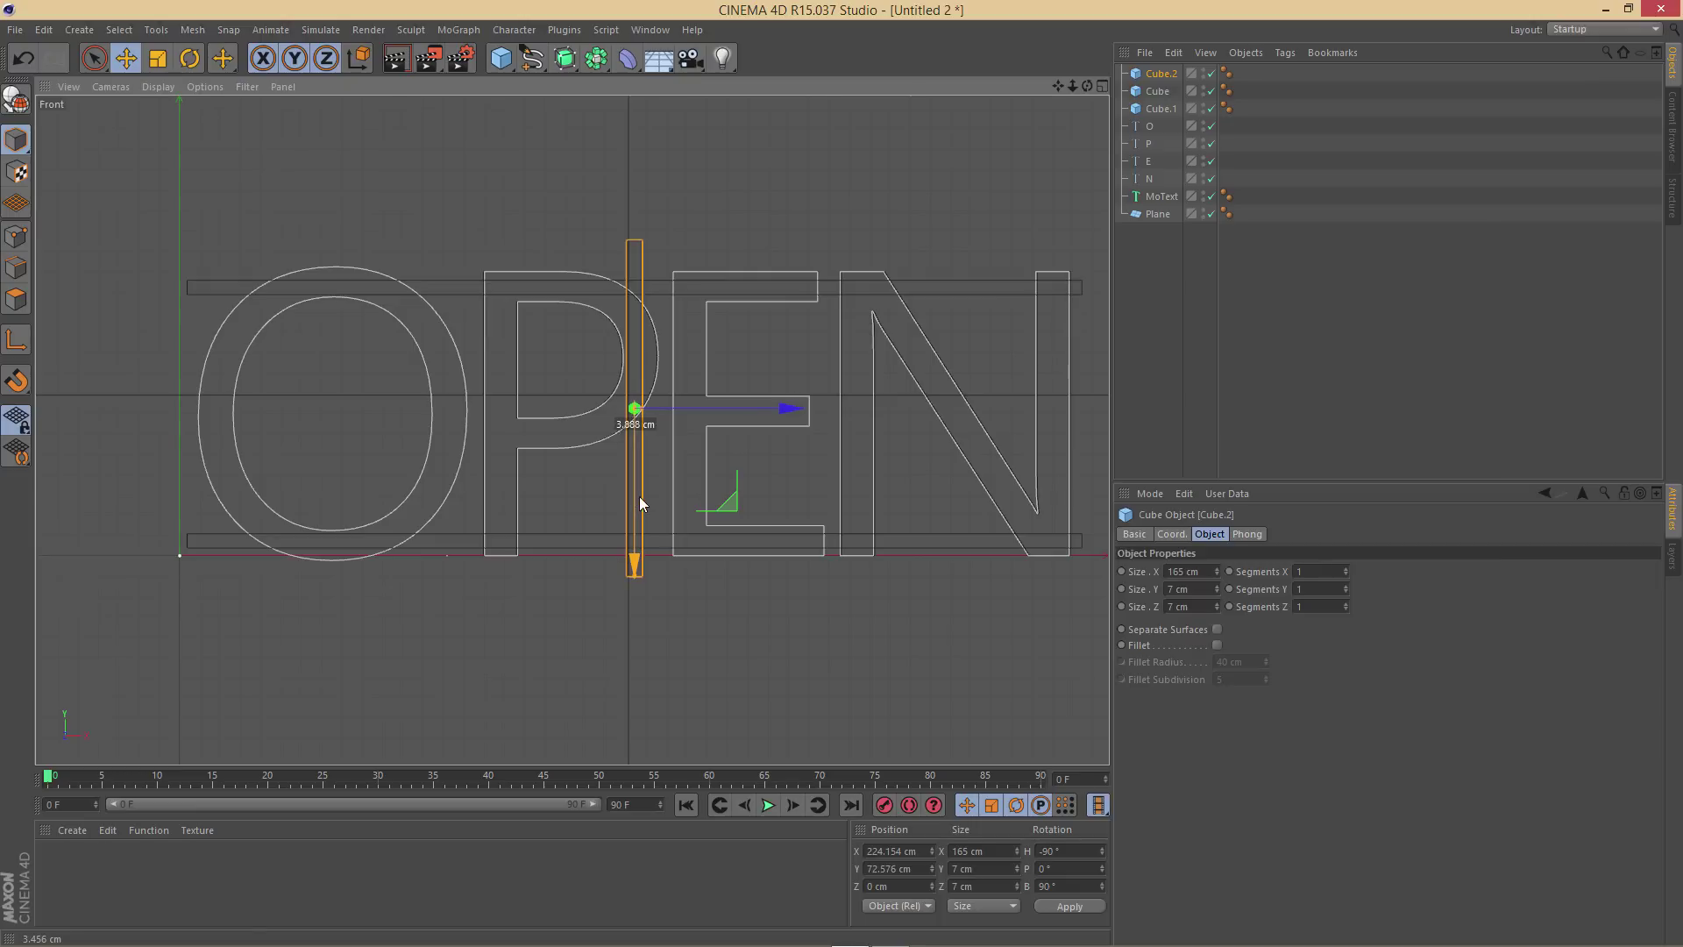
left_click_drag(791, 408, 372, 382)
left_click_drag(219, 570, 218, 574)
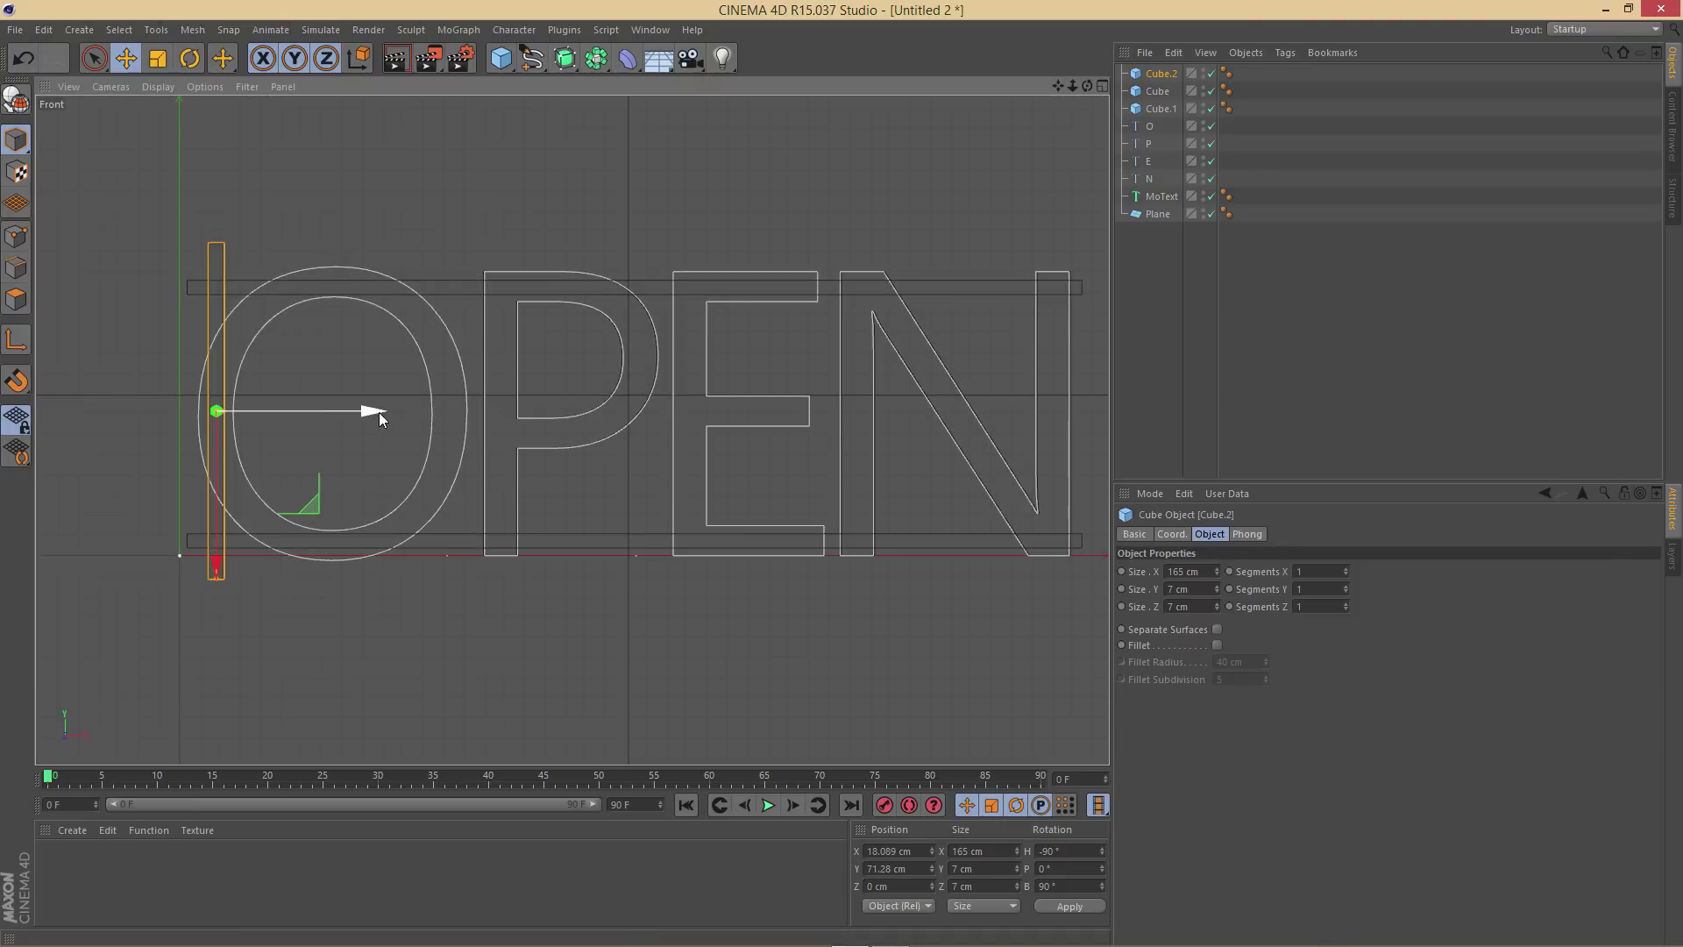
Copy the vertical bar along X to the O's right side, the stems of P and E, and both stems of N
left_click_drag(373, 408, 658, 408, "ctrl")
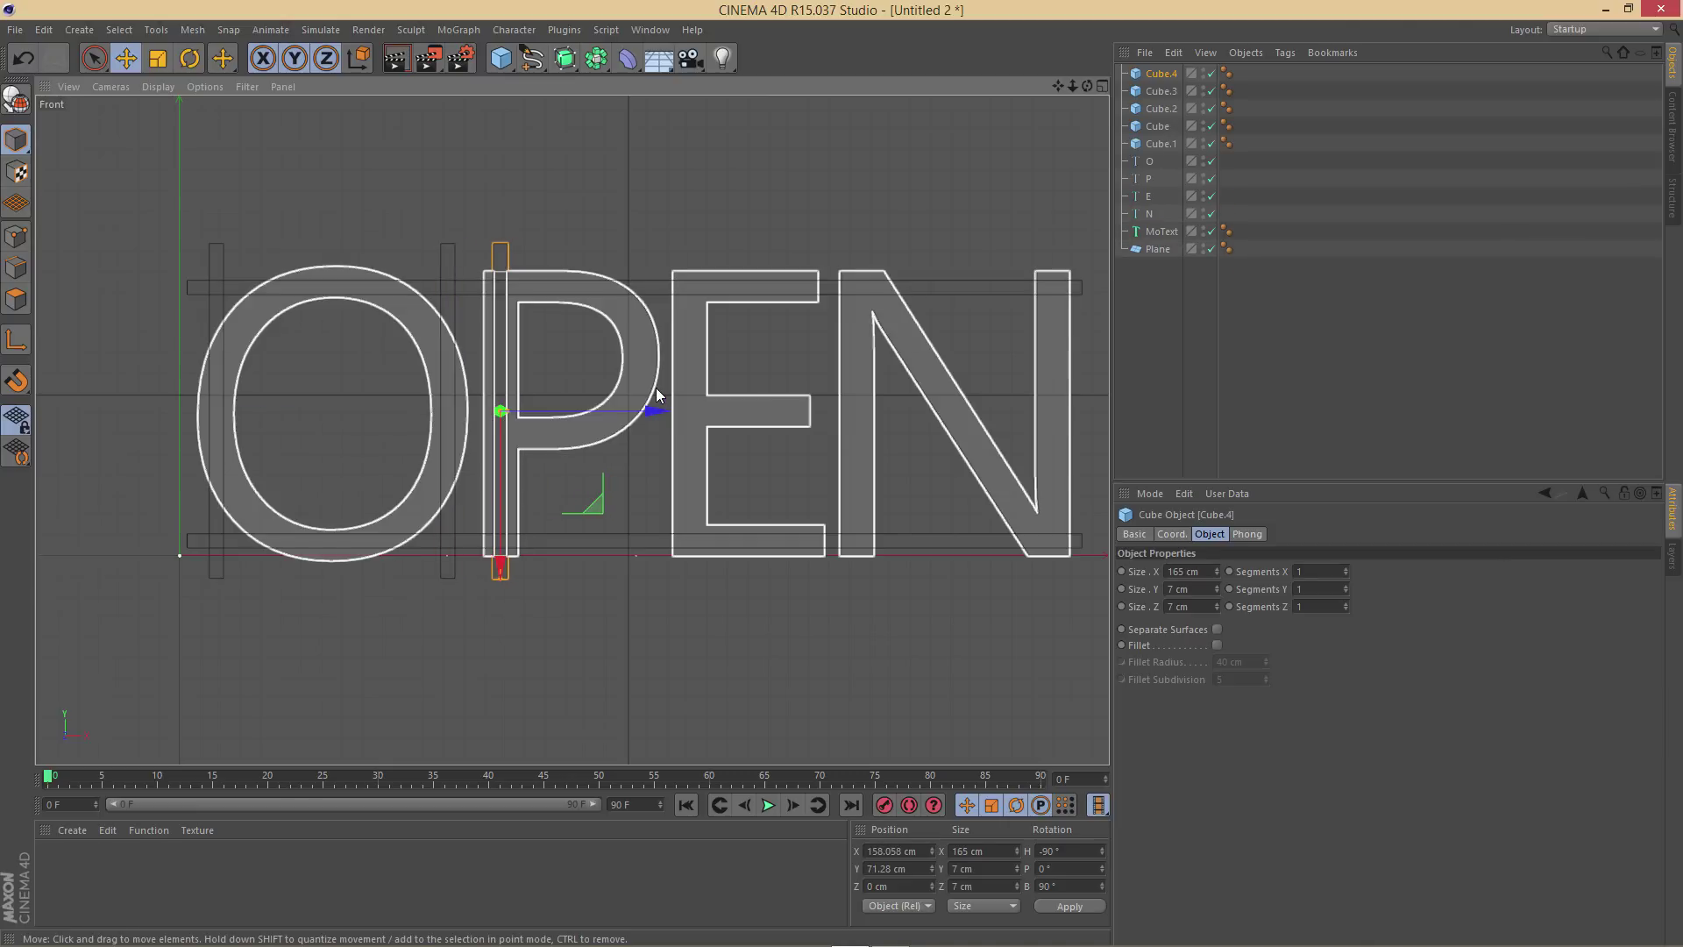
left_click(1156, 379)
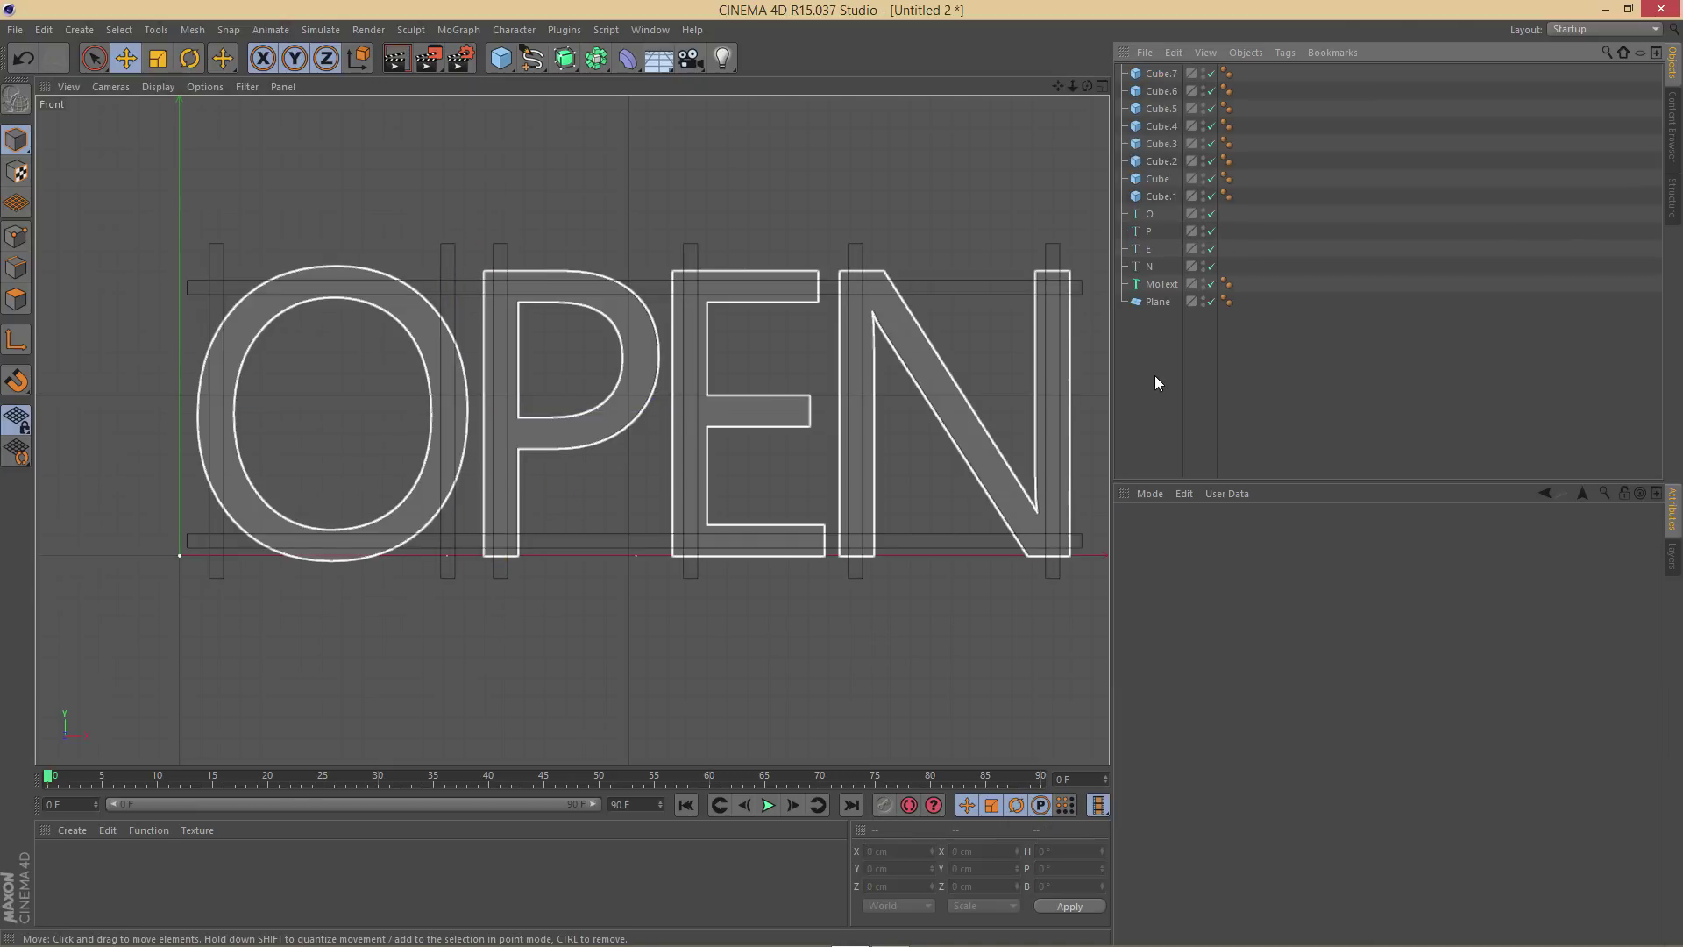
Group all eight cube bars into a null and name it Text-Frame
left_click(1156, 195)
left_click(1172, 73, "shift")
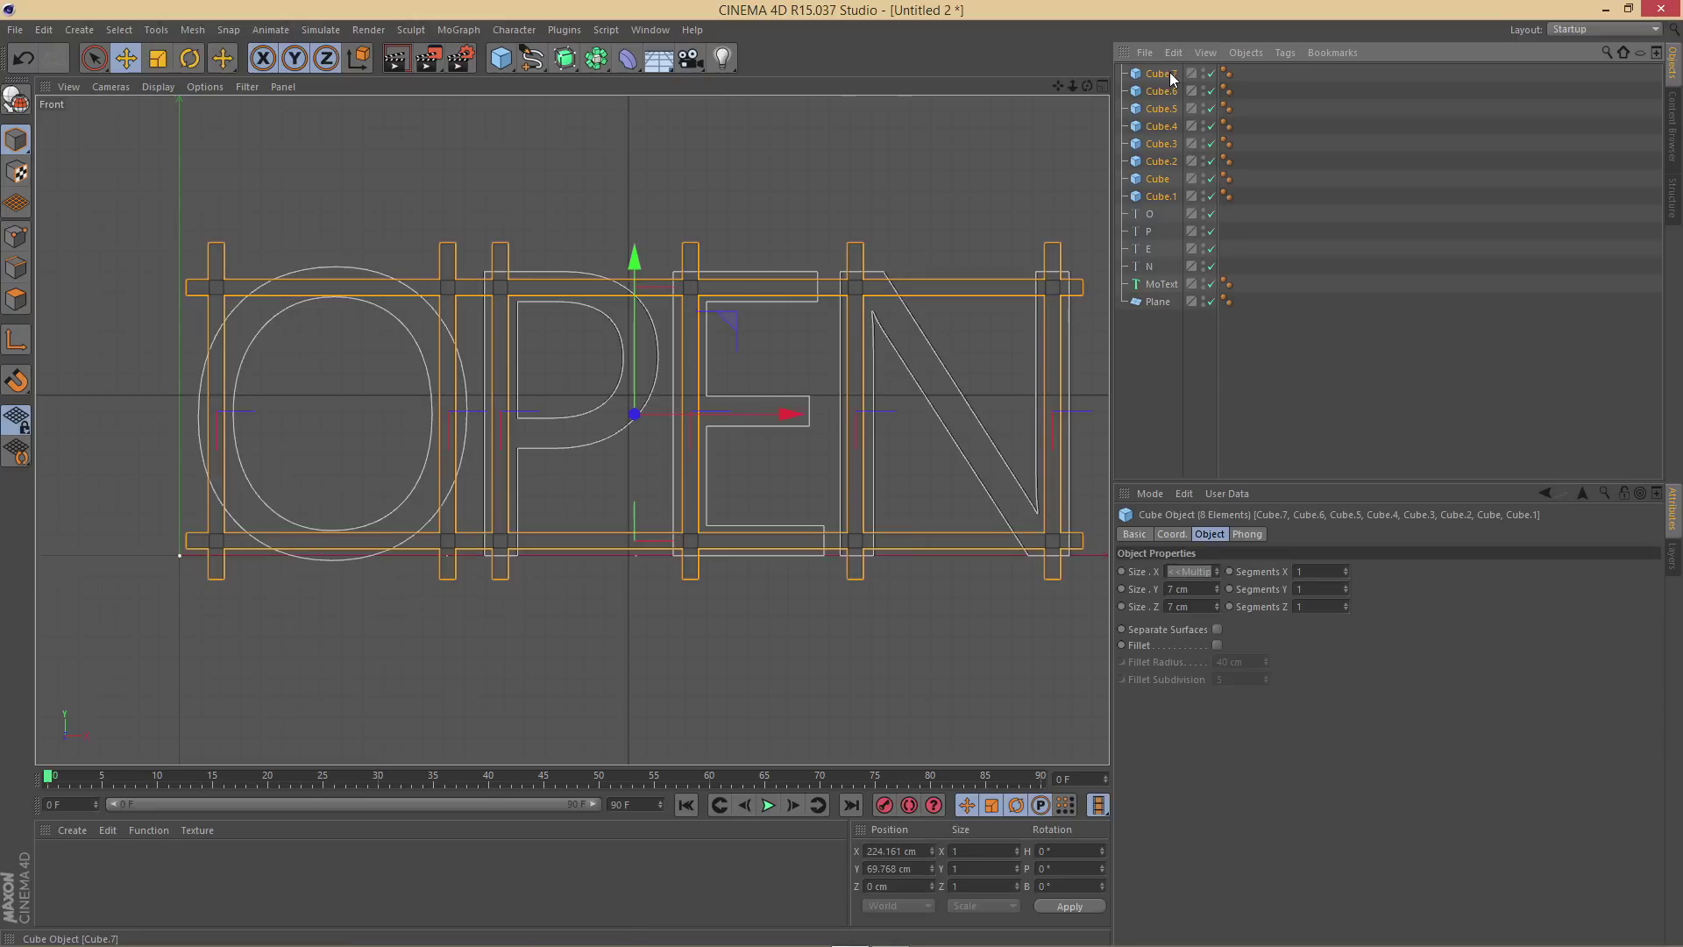
key("alt+g")
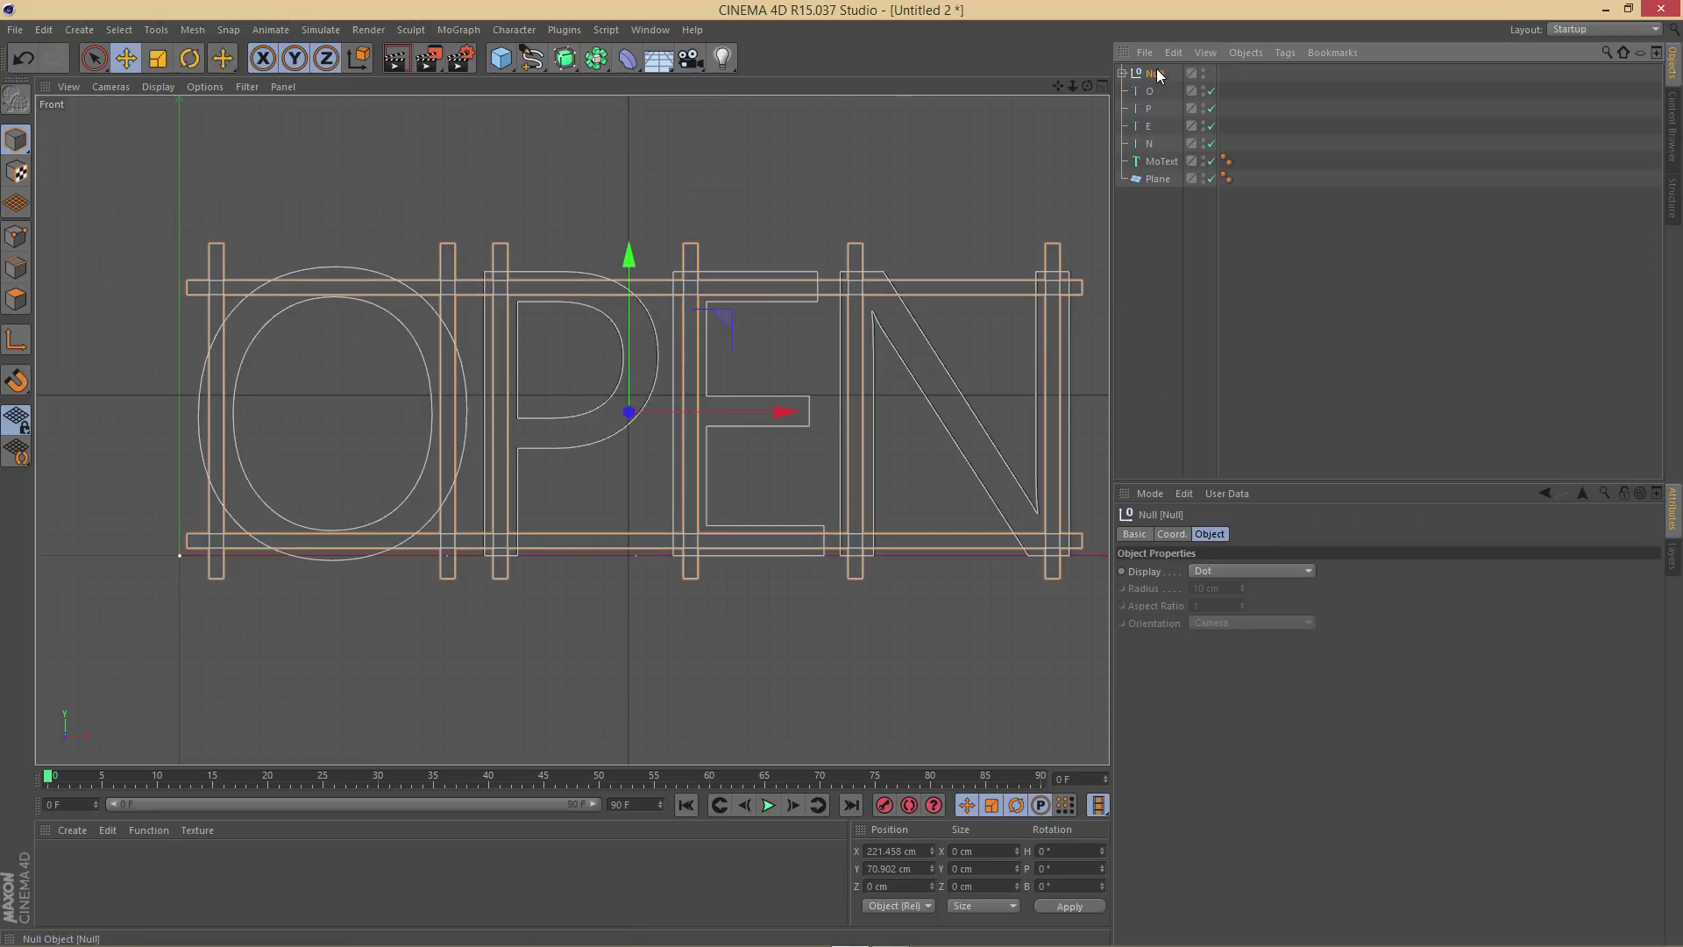
double_click(1157, 72)
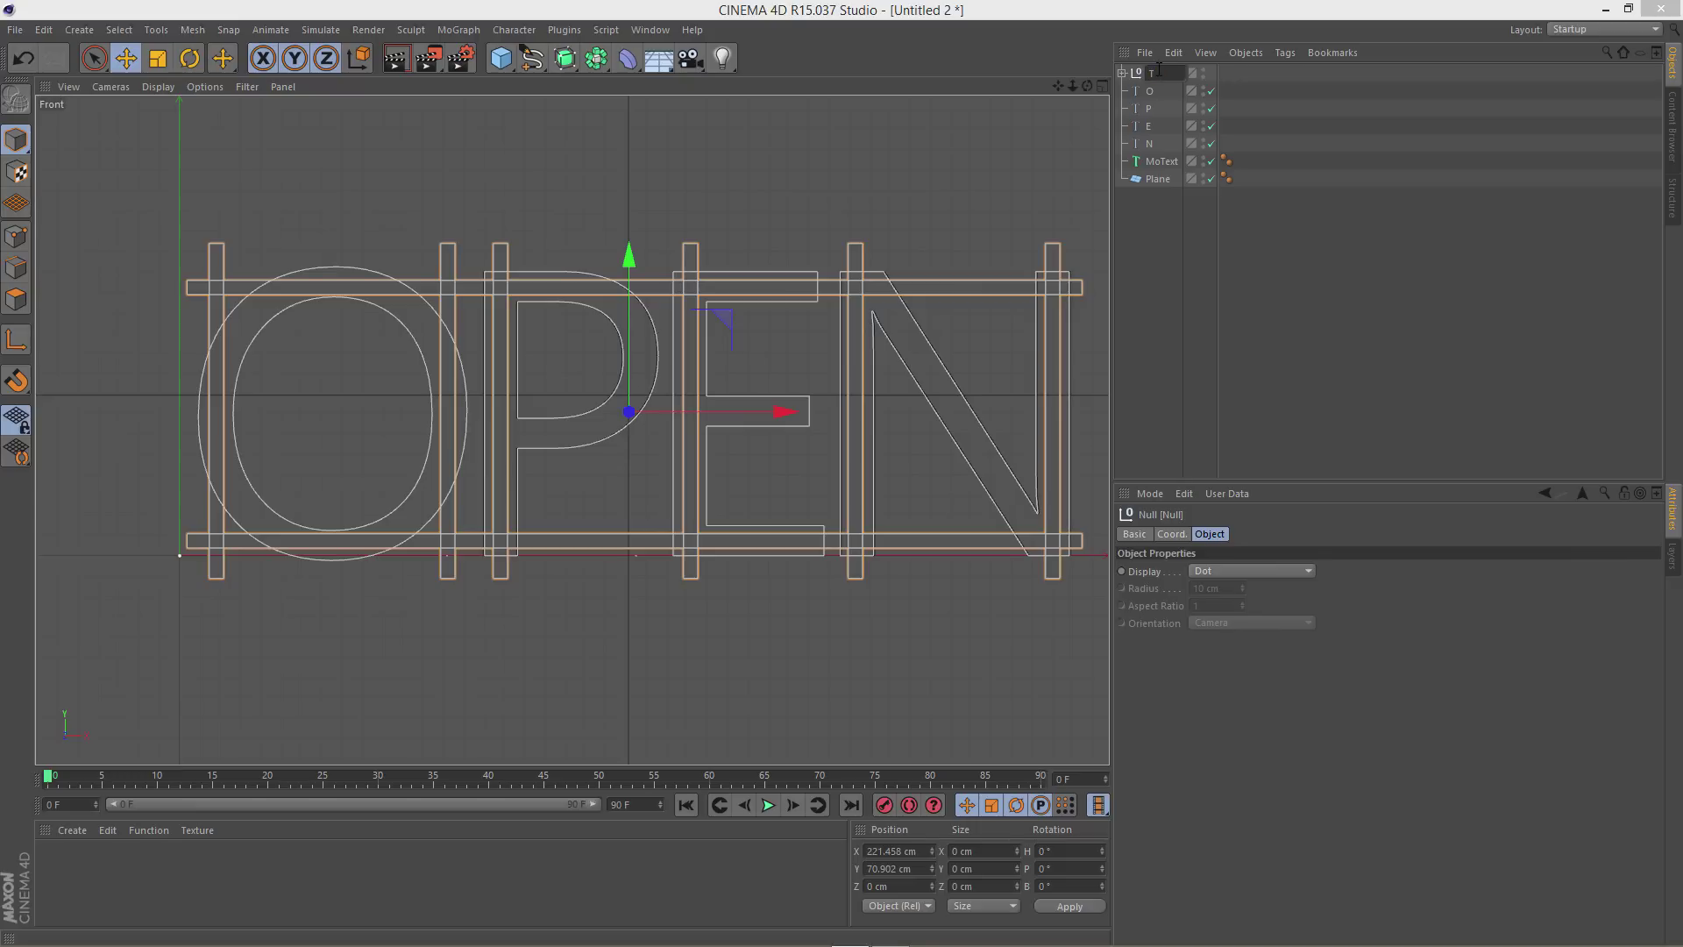
type("Text-Frame")
key("Return")
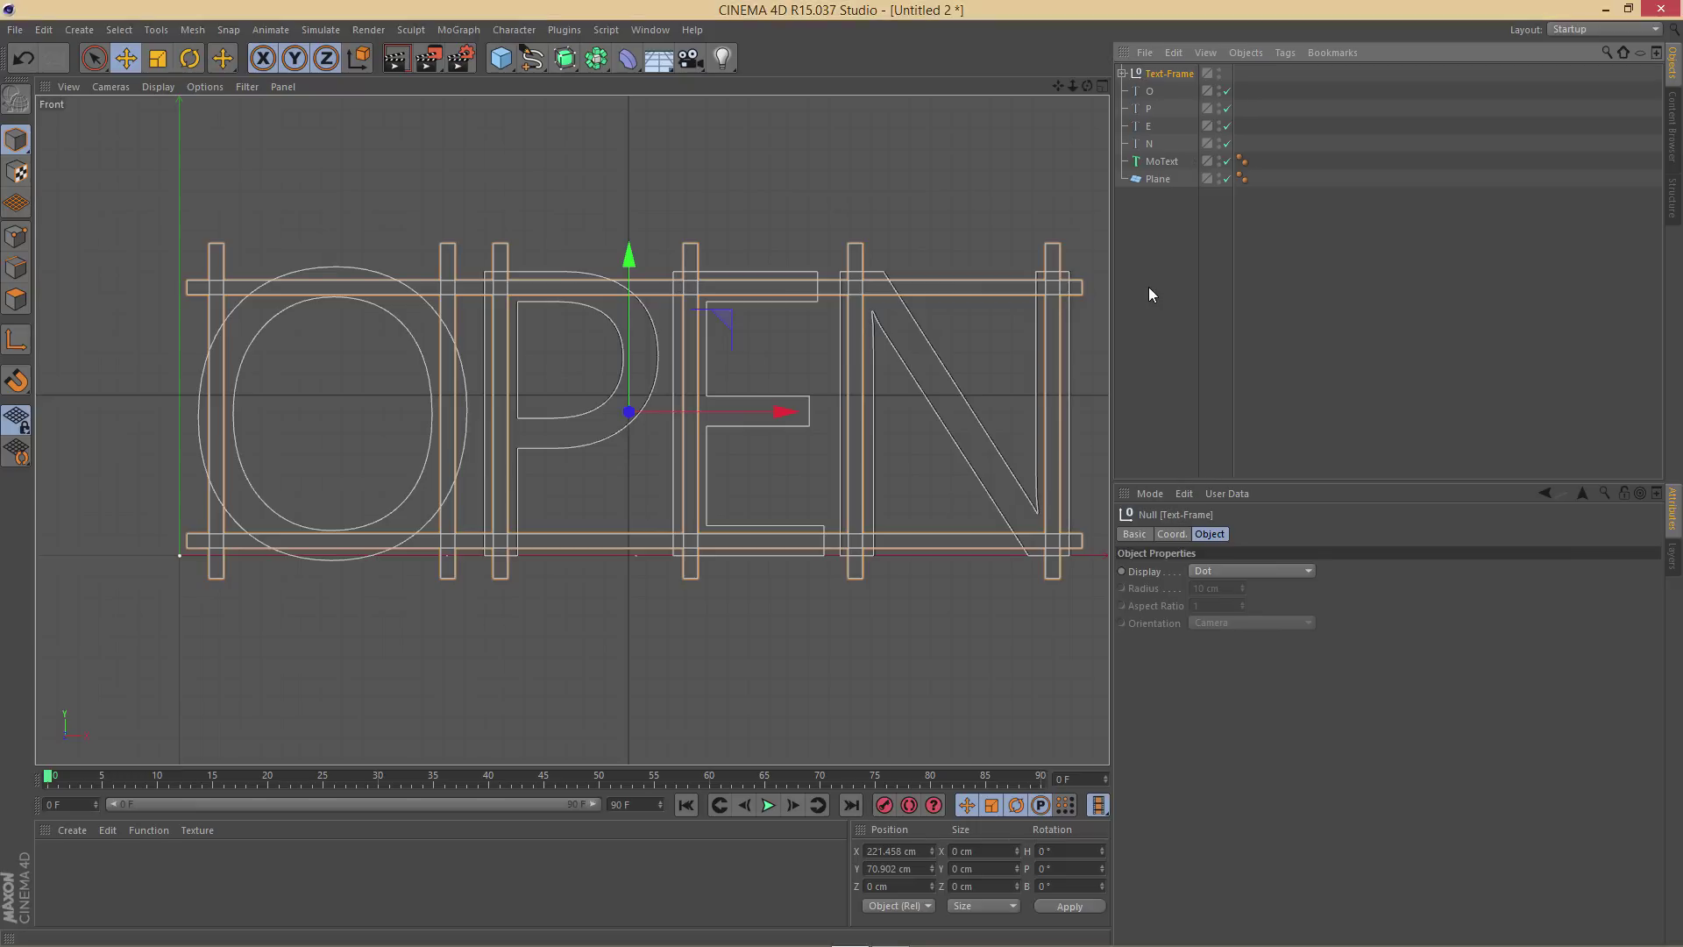
Clear the object selection and return to the full-size Perspective view to check the frame against the text
left_click(1153, 143)
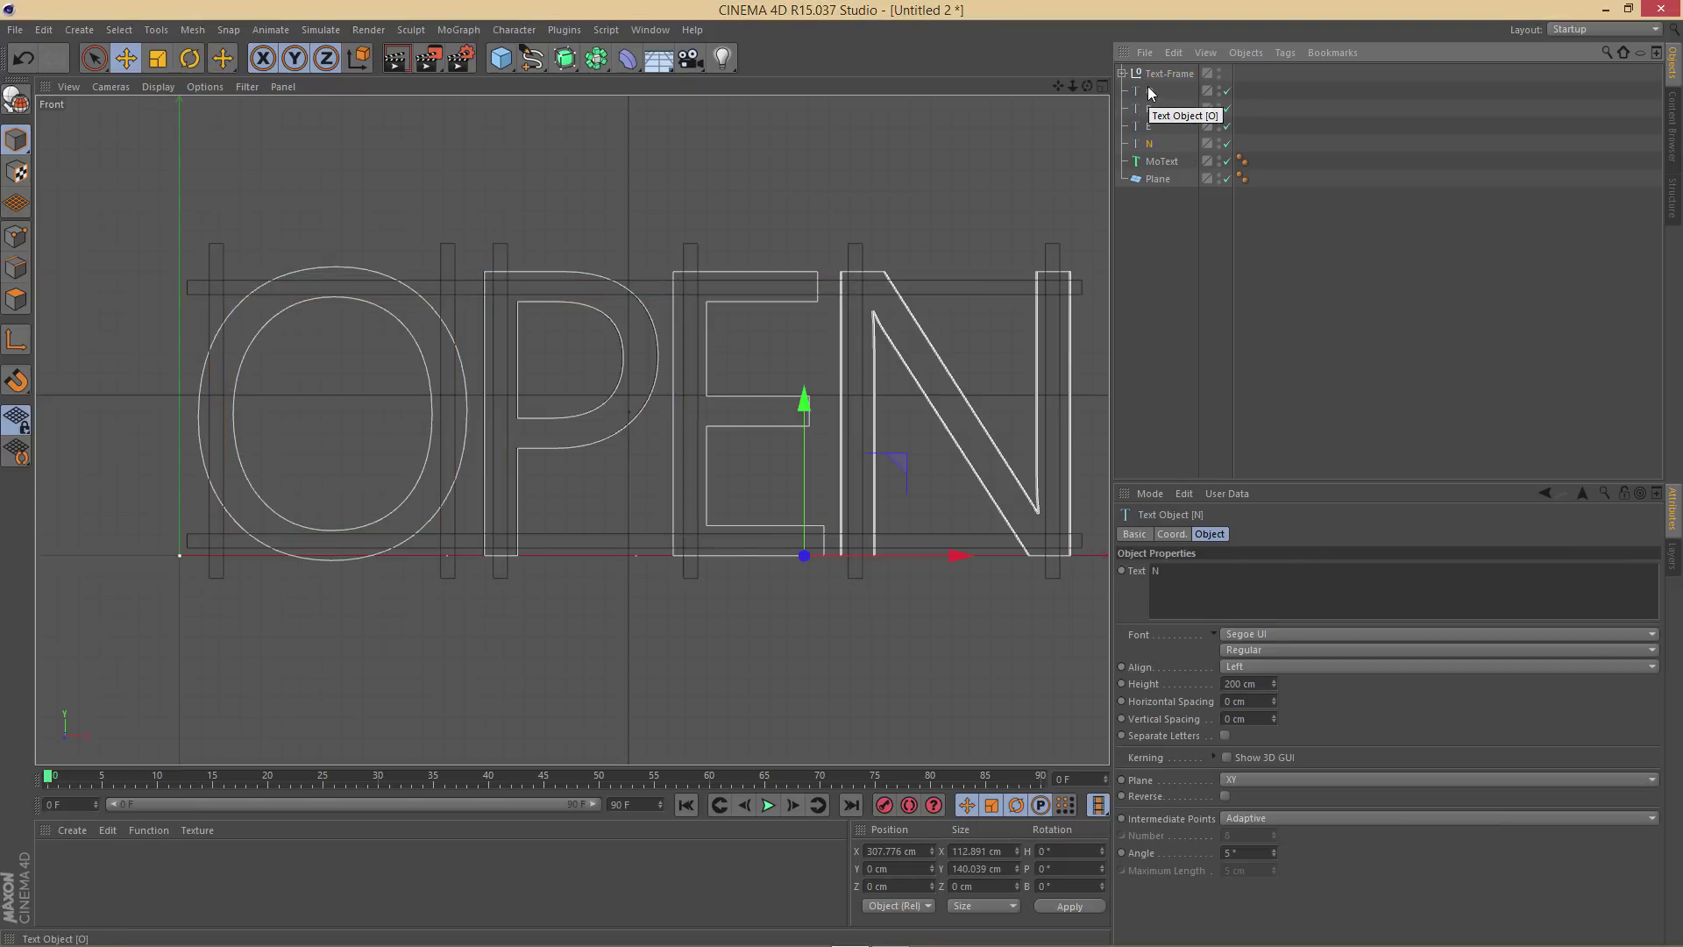
left_click(1149, 329)
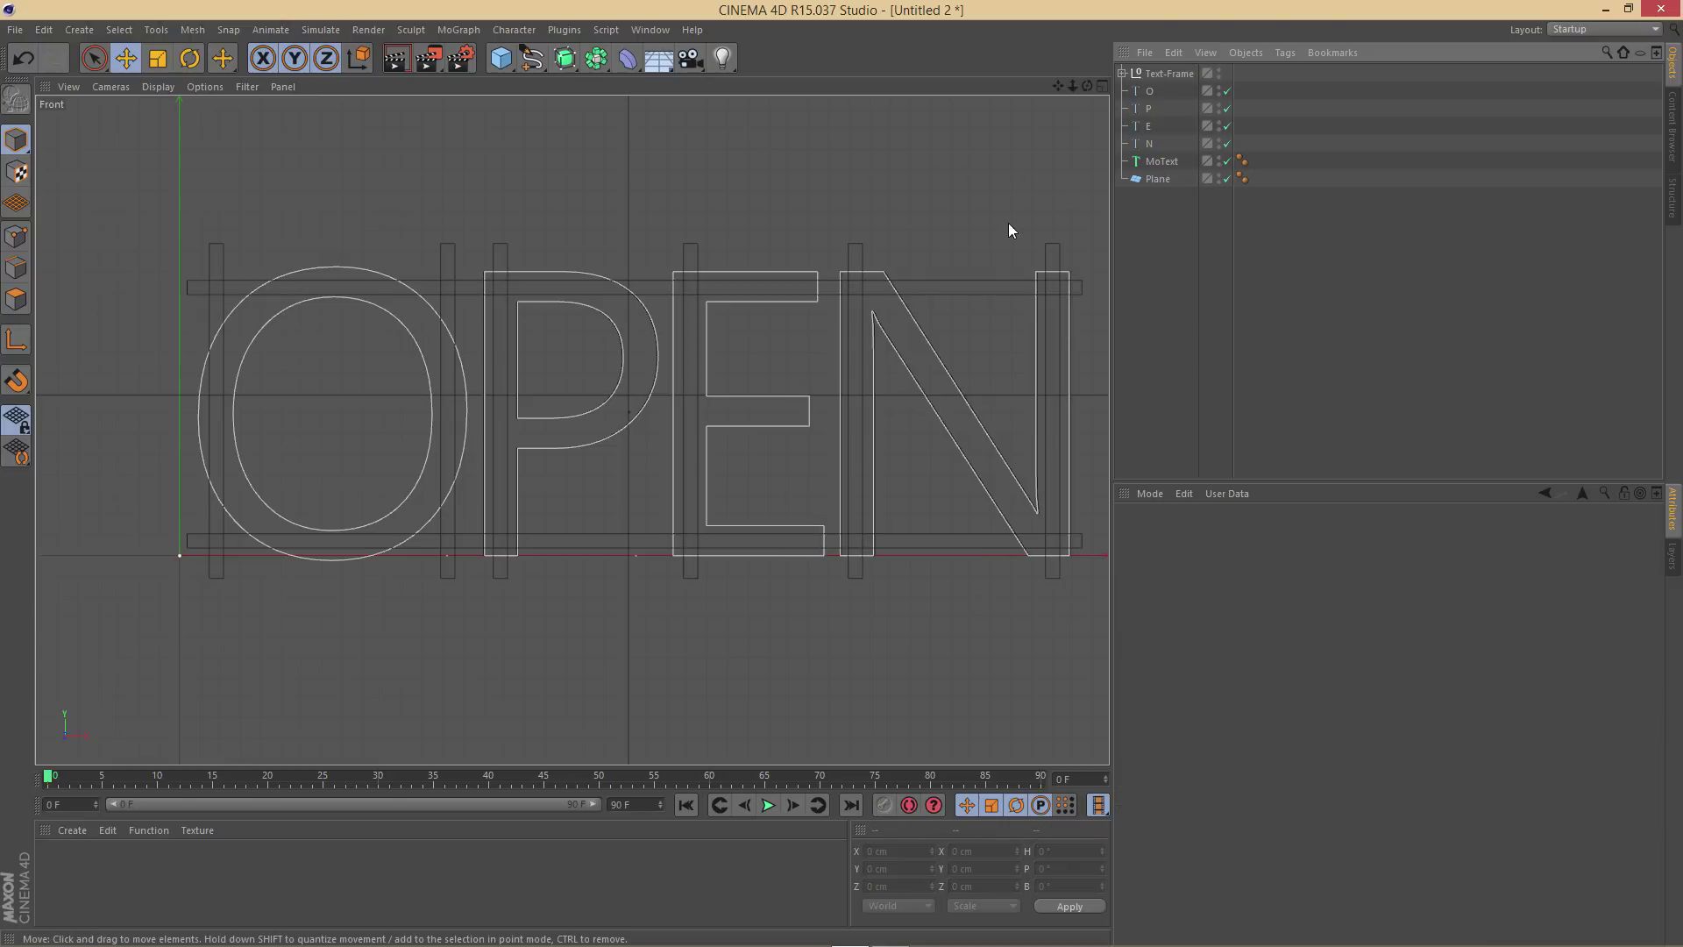
left_click(1103, 87)
left_click(567, 88)
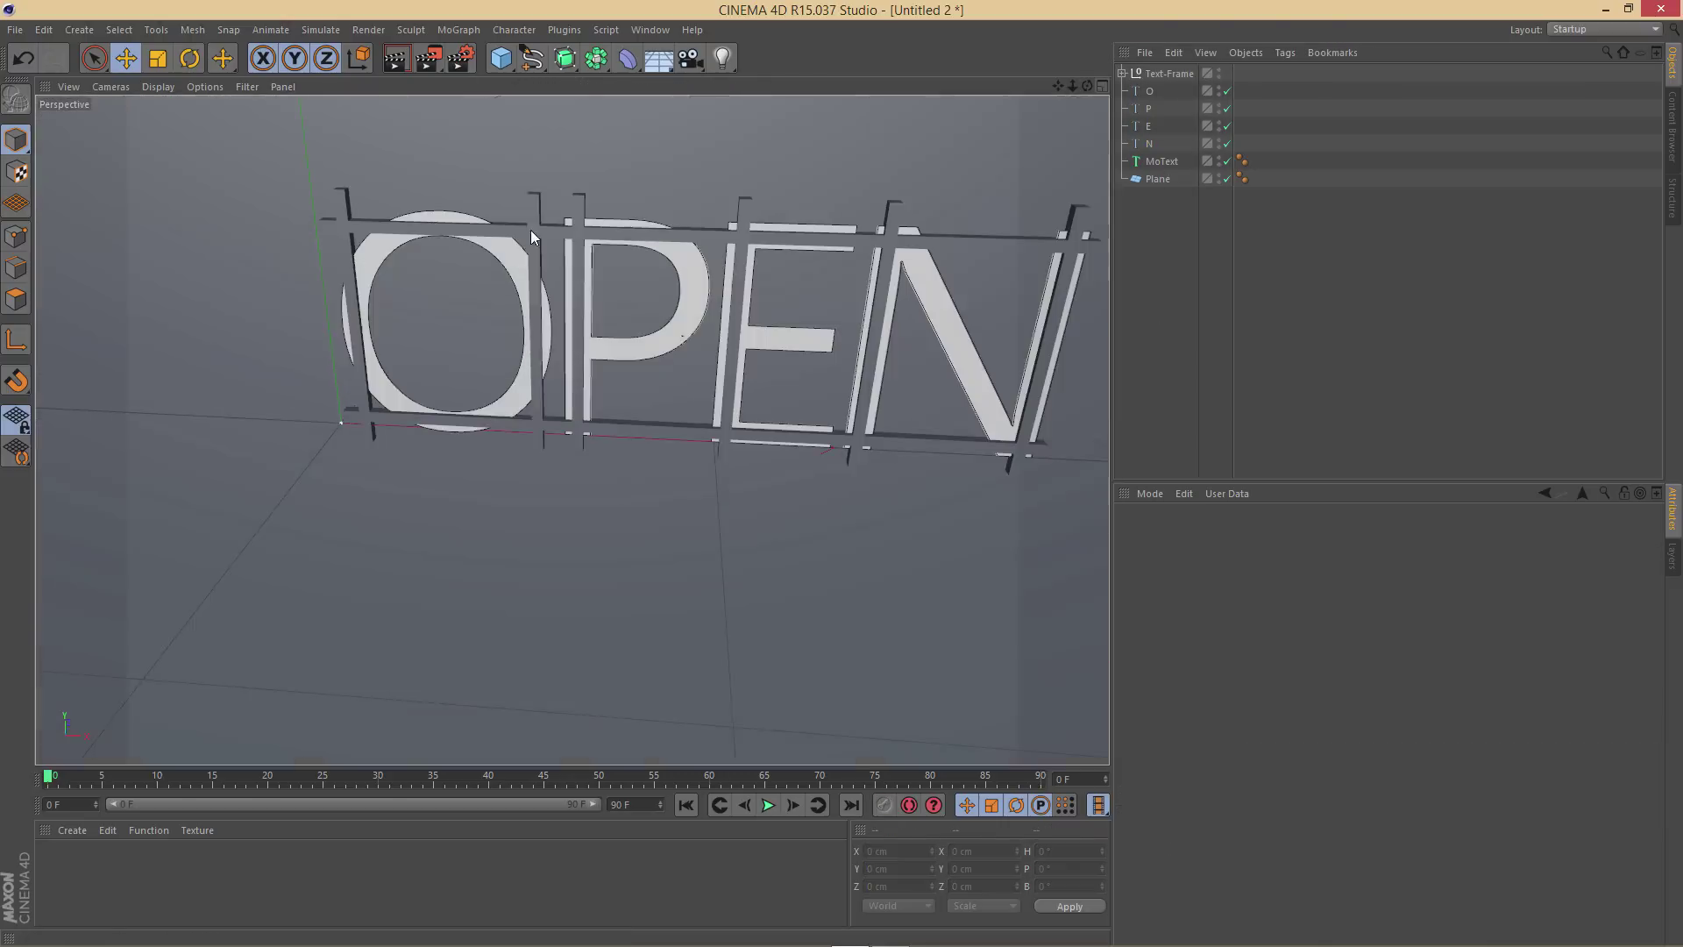
Move the Text-Frame null back along Z to about 7.3 cm so the frame sits behind the letters
left_click(1170, 74)
left_click_drag(908, 280, 607, 307, "alt")
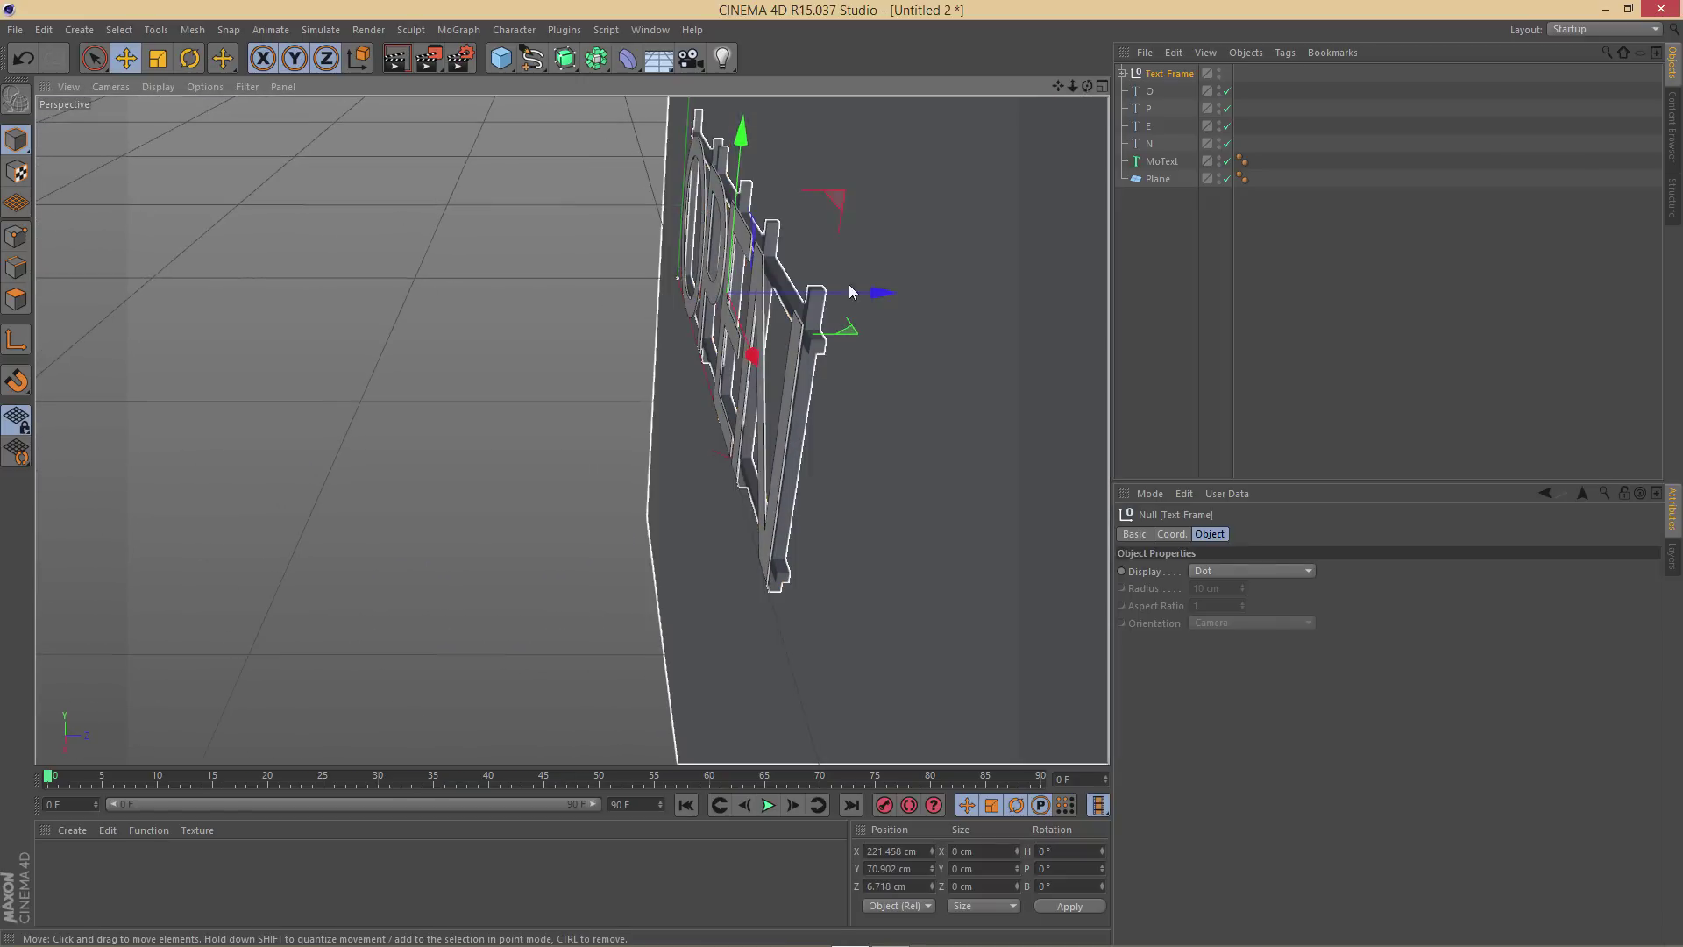
left_click_drag(889, 296, 889, 296)
left_click_drag(681, 357, 988, 368, "alt")
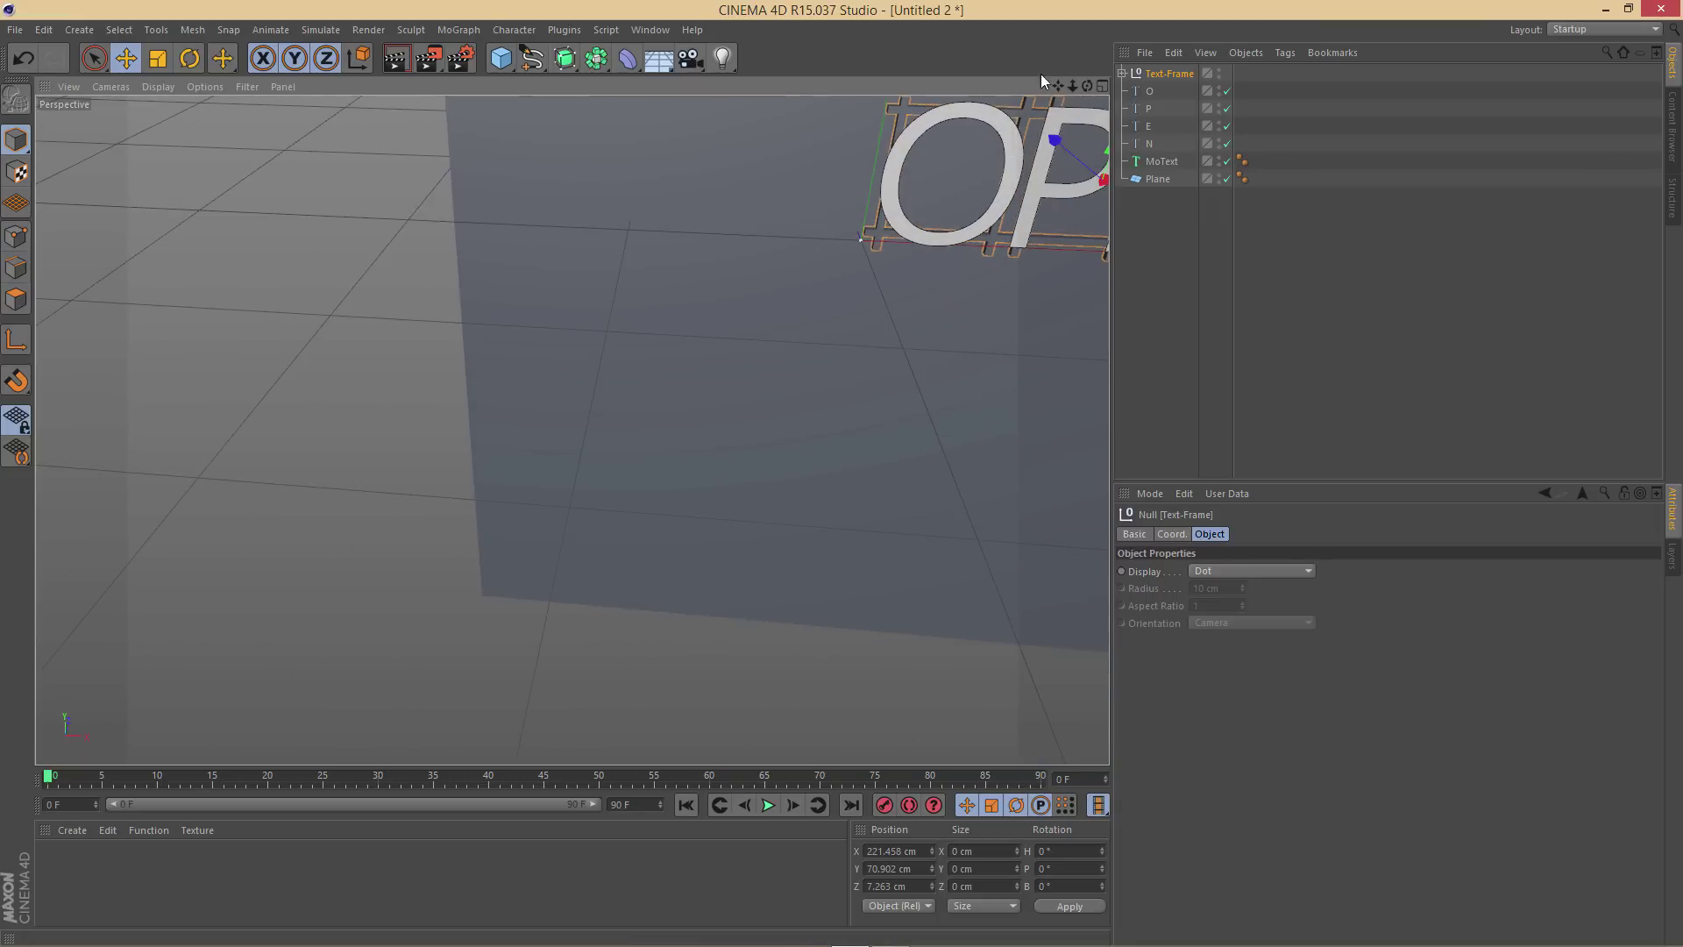
left_click_drag(829, 475, 842, 473)
scroll(777, 186, "up", 6)
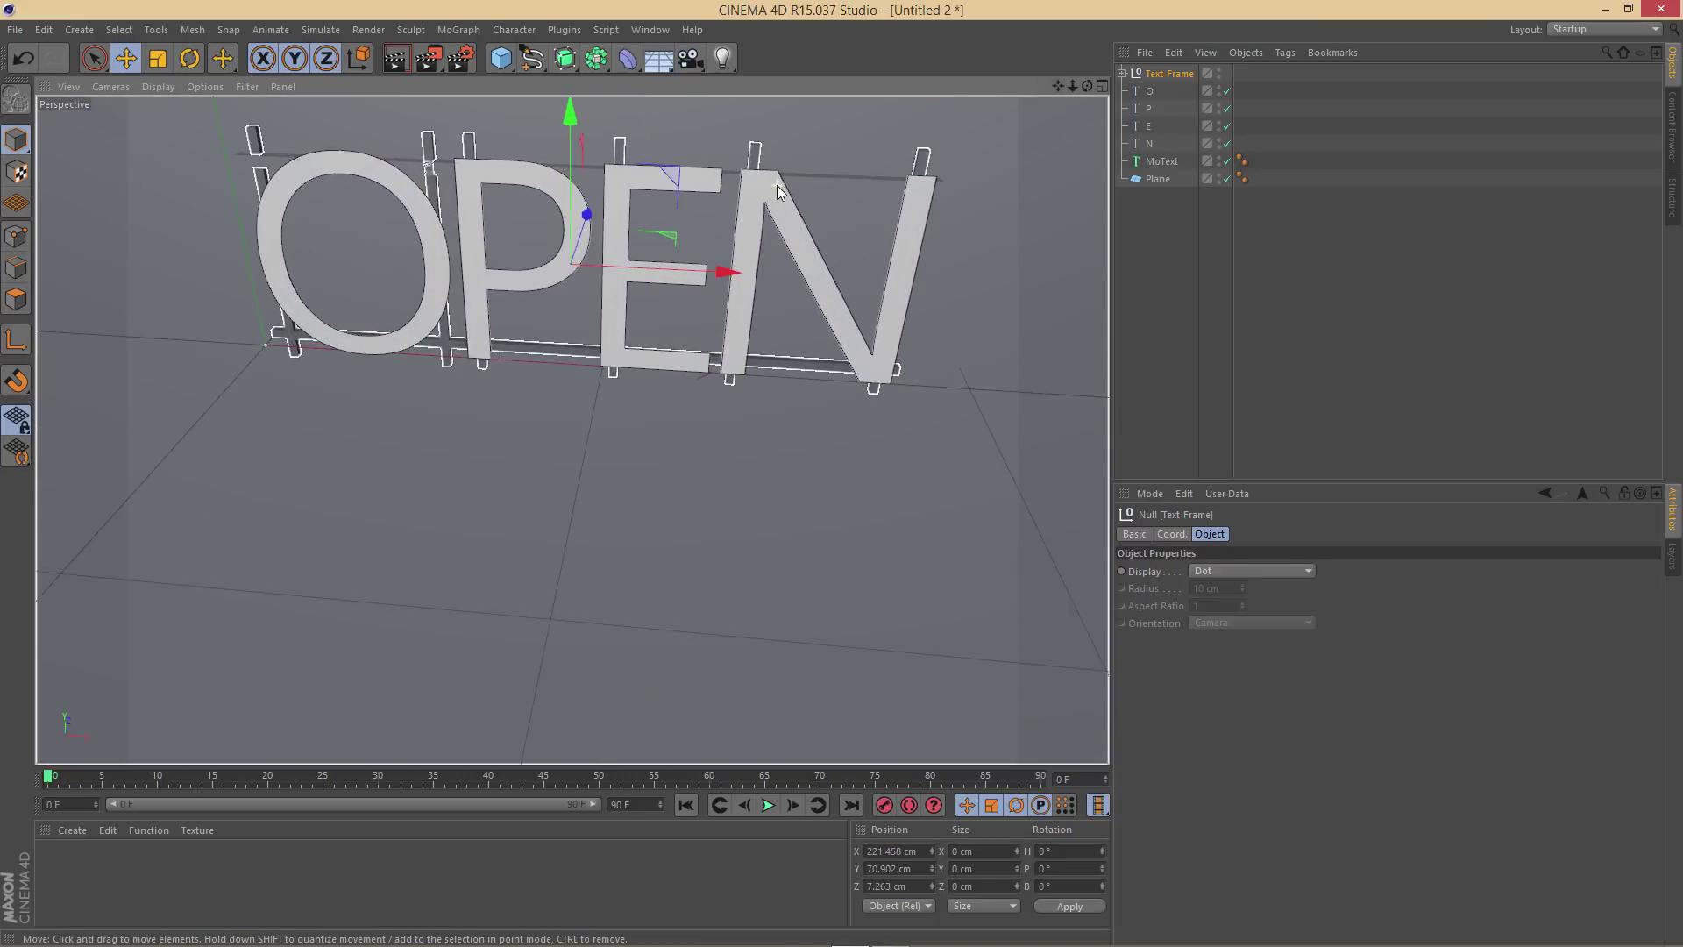
Check the frame's spacing behind the text from several angles and examine its upper horizontal cube bar
left_click_drag(787, 217, 798, 145, "alt")
scroll(802, 179, "down", 5)
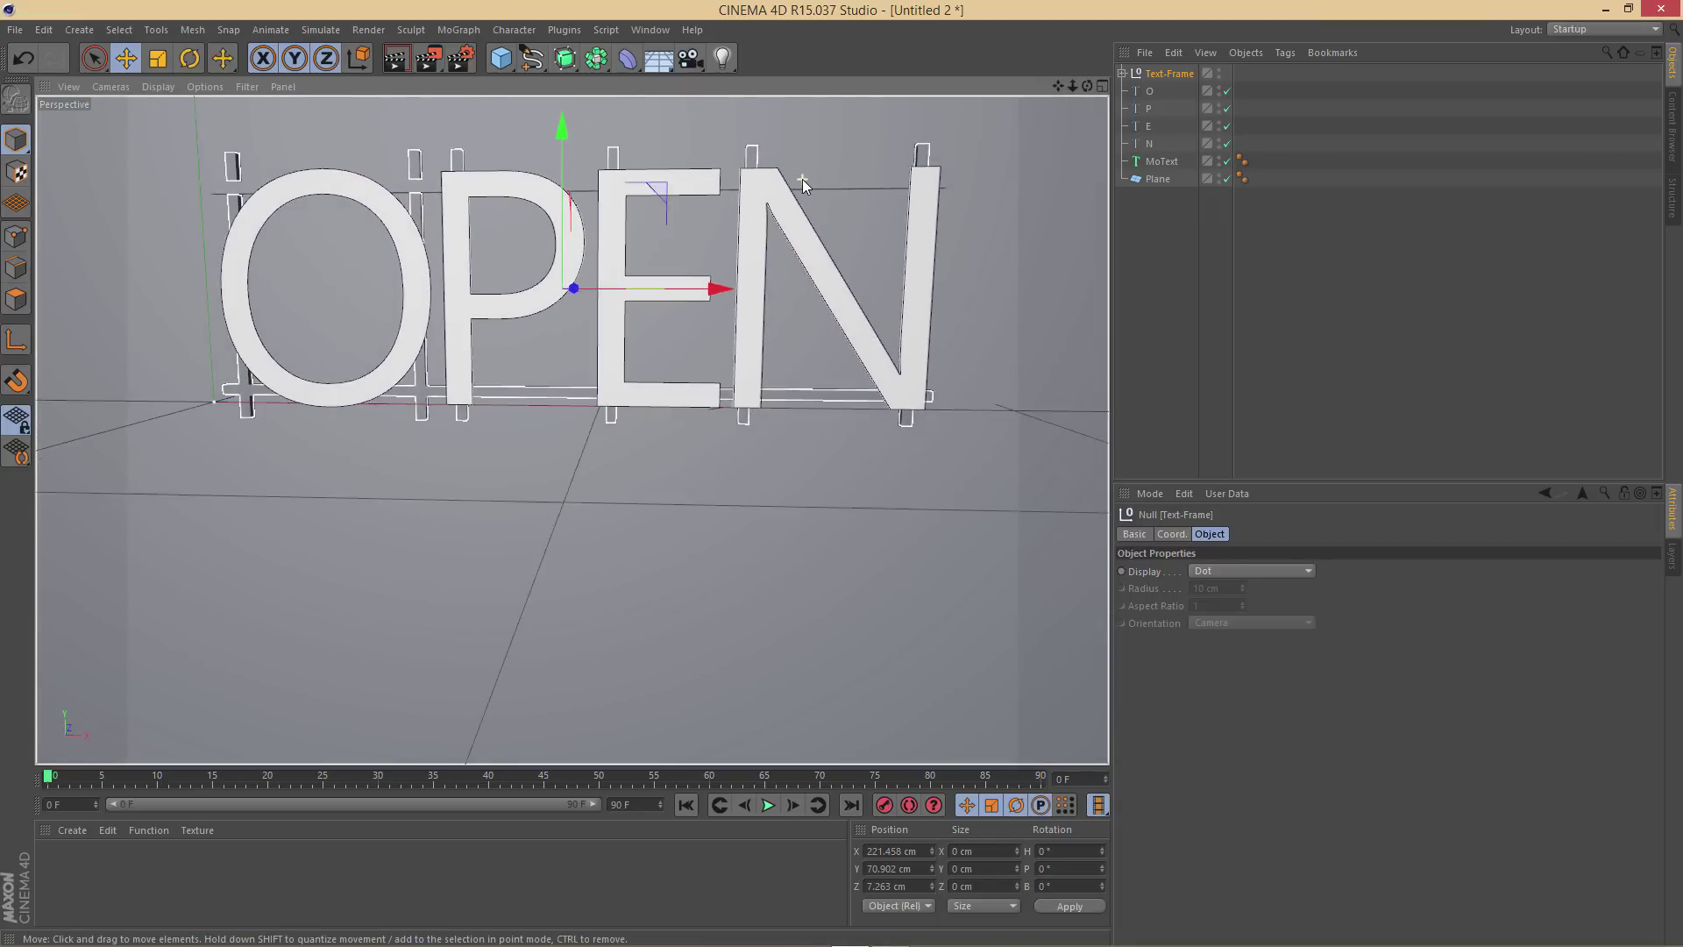
mouse_move(864, 314)
left_mouse_down("alt")
mouse_move(813, 392)
mouse_move(960, 423)
mouse_move(868, 405)
left_mouse_up("alt")
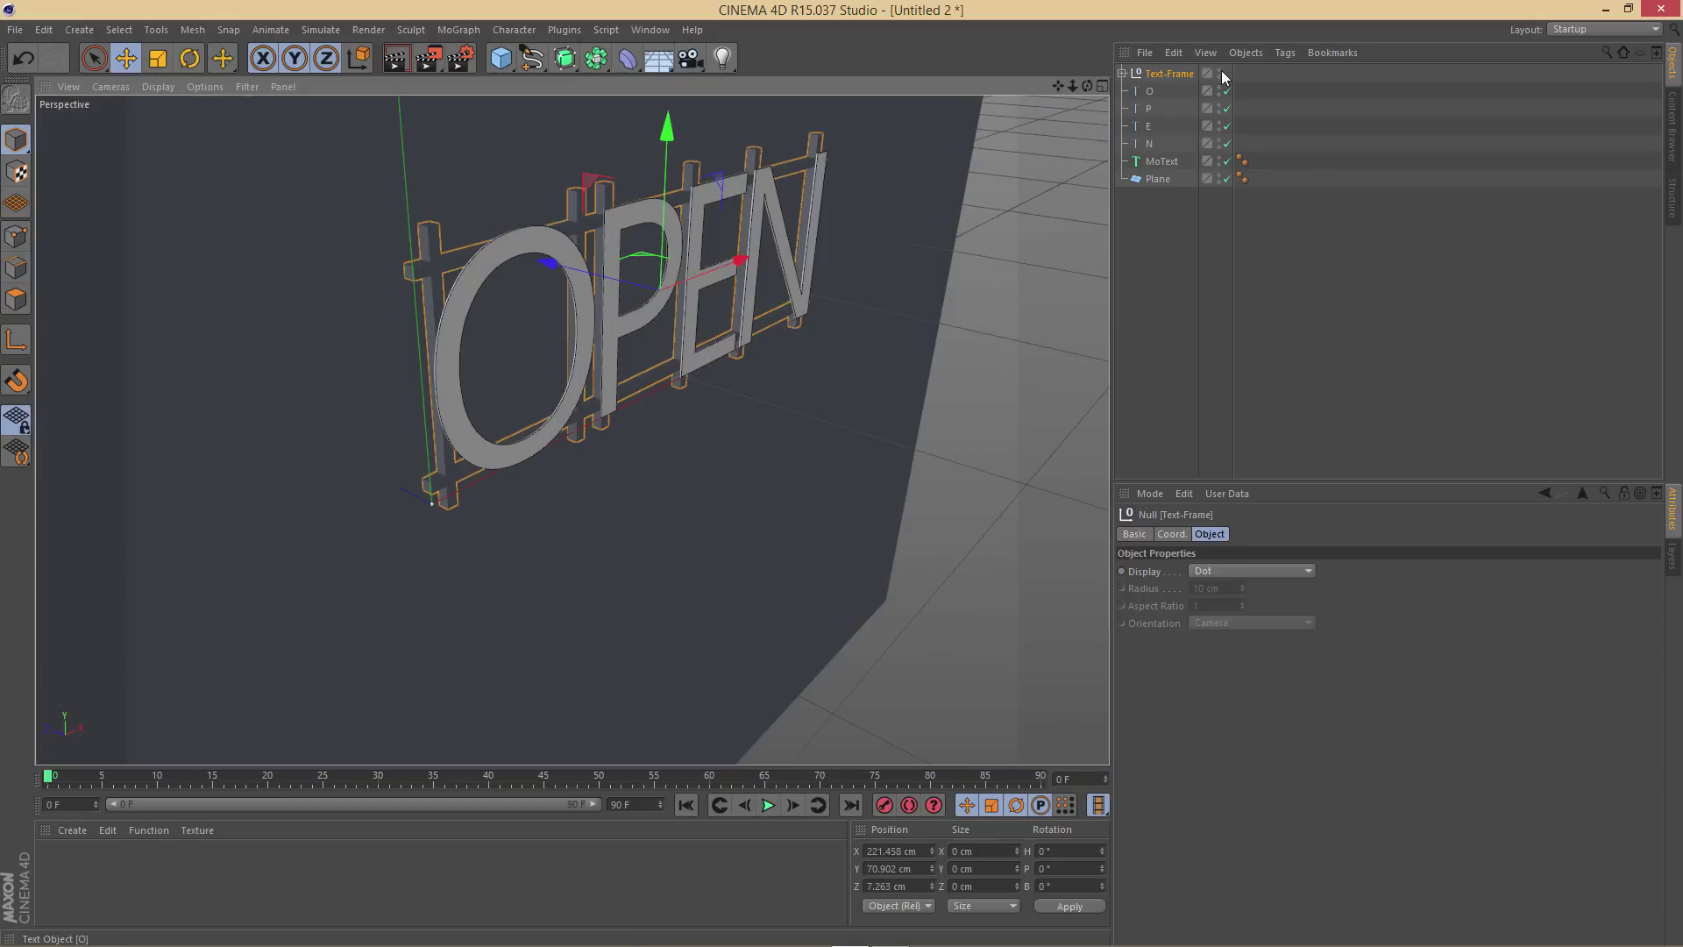
left_click(1122, 74)
left_click(1169, 215)
left_click_drag(421, 167, 607, 190, "alt")
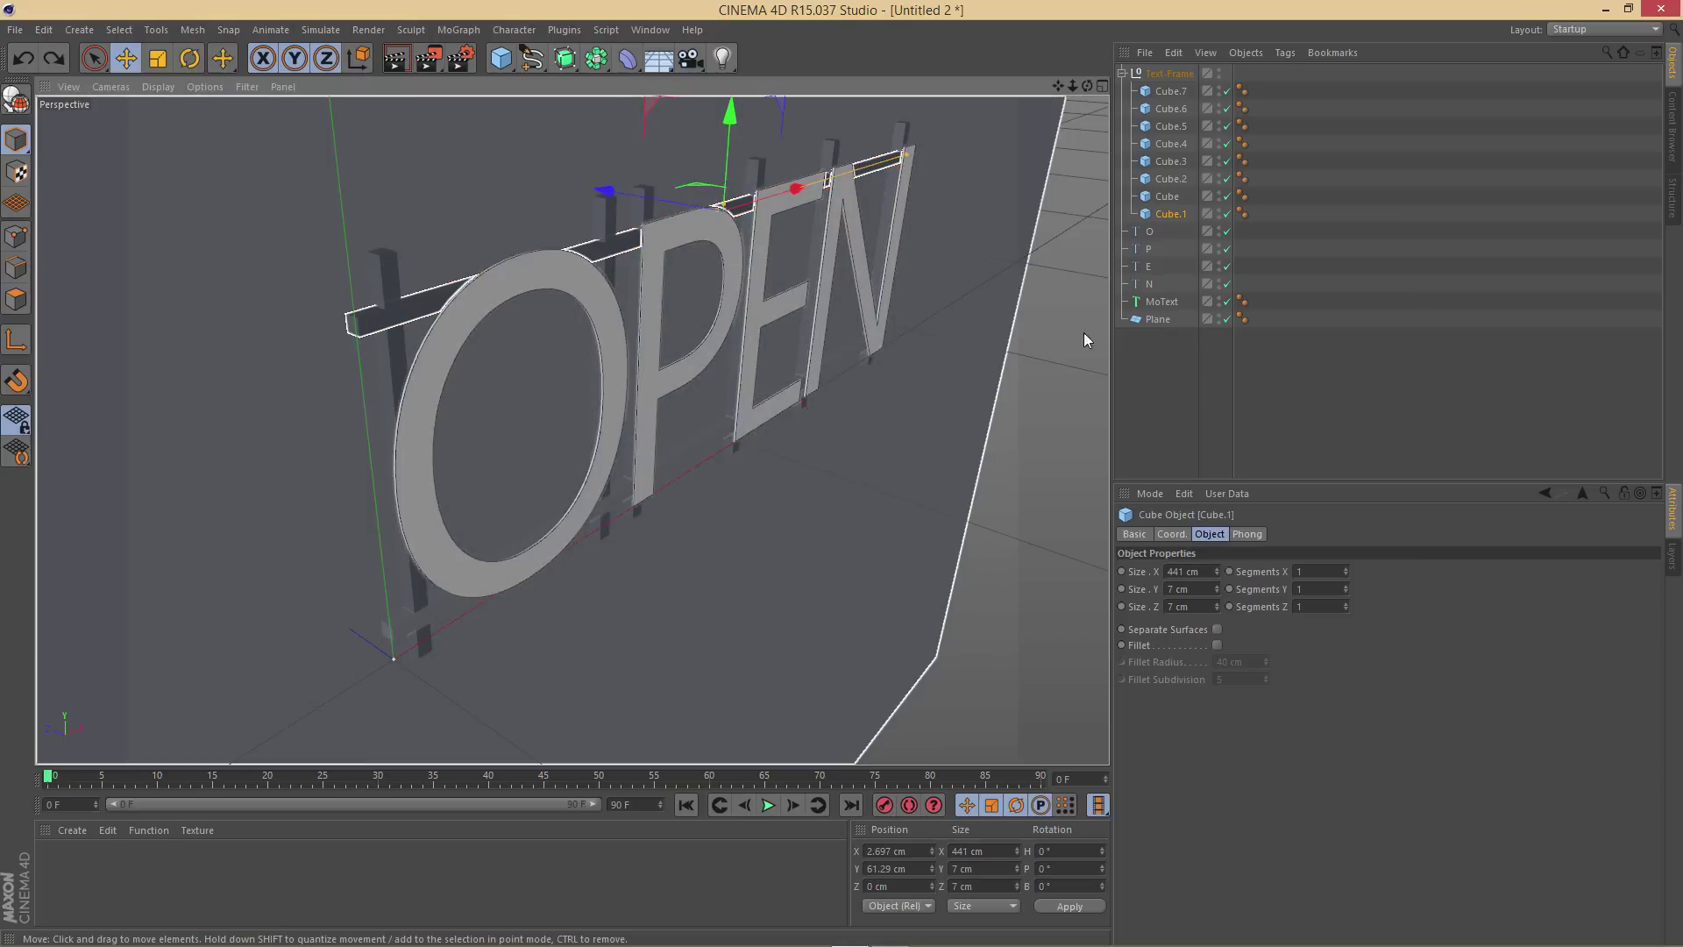
left_click(1083, 336)
left_click_drag(923, 346, 566, 217, "alt")
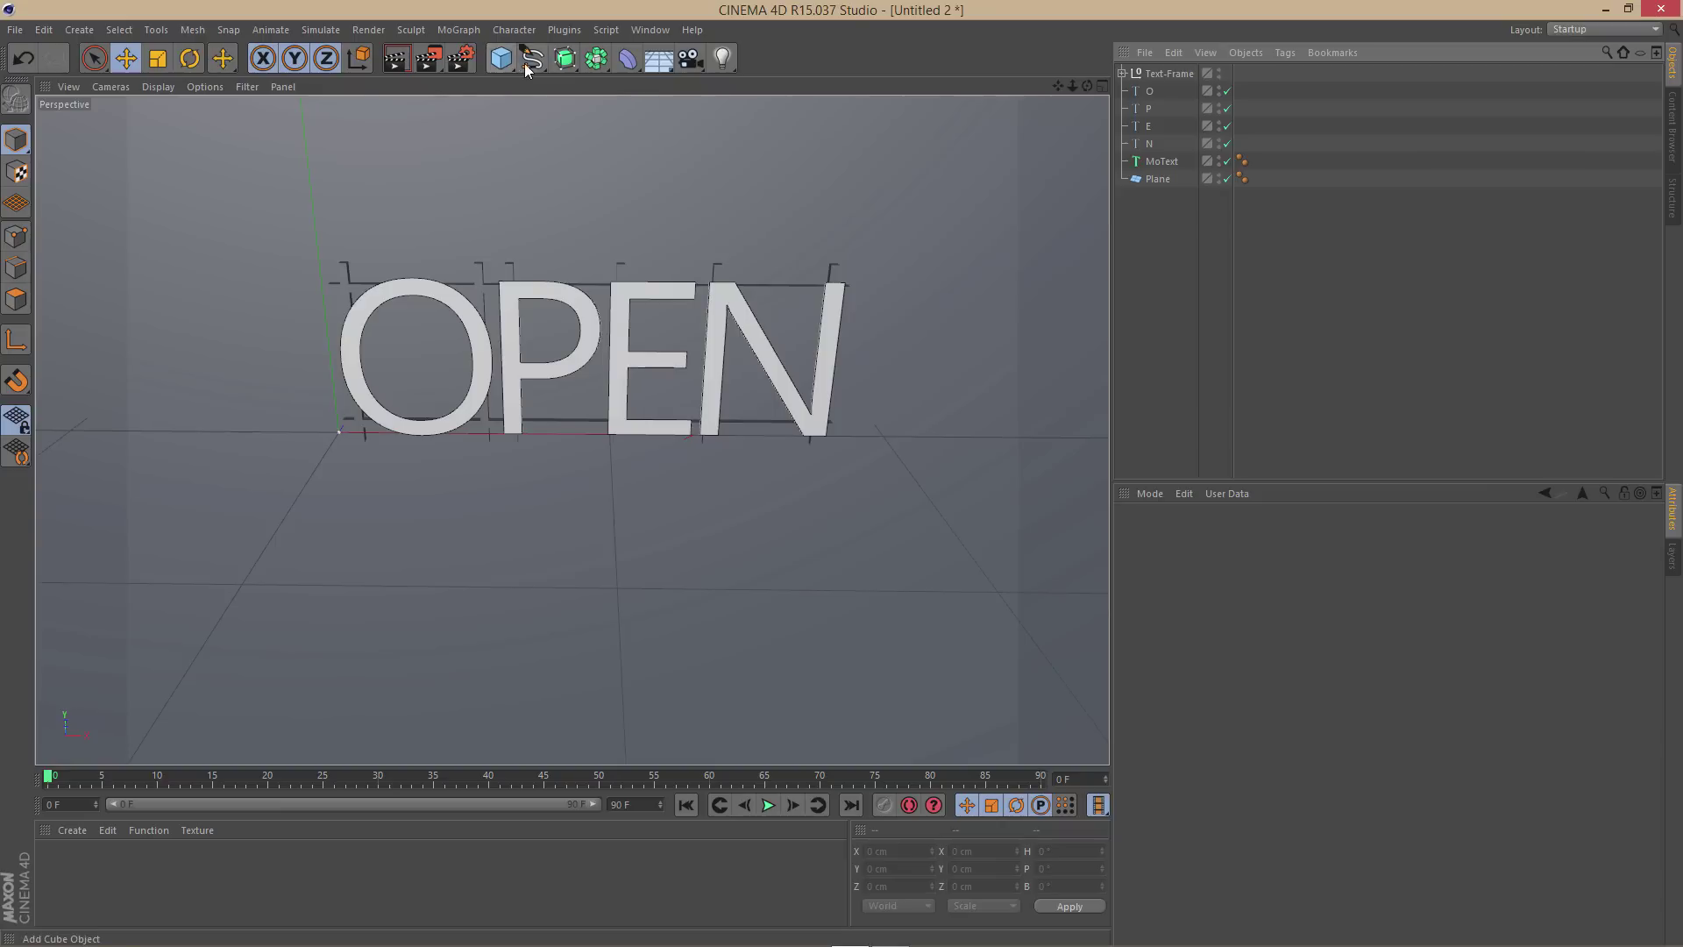
Create a circle spline with a 3 cm radius and deselect it
left_click(532, 61)
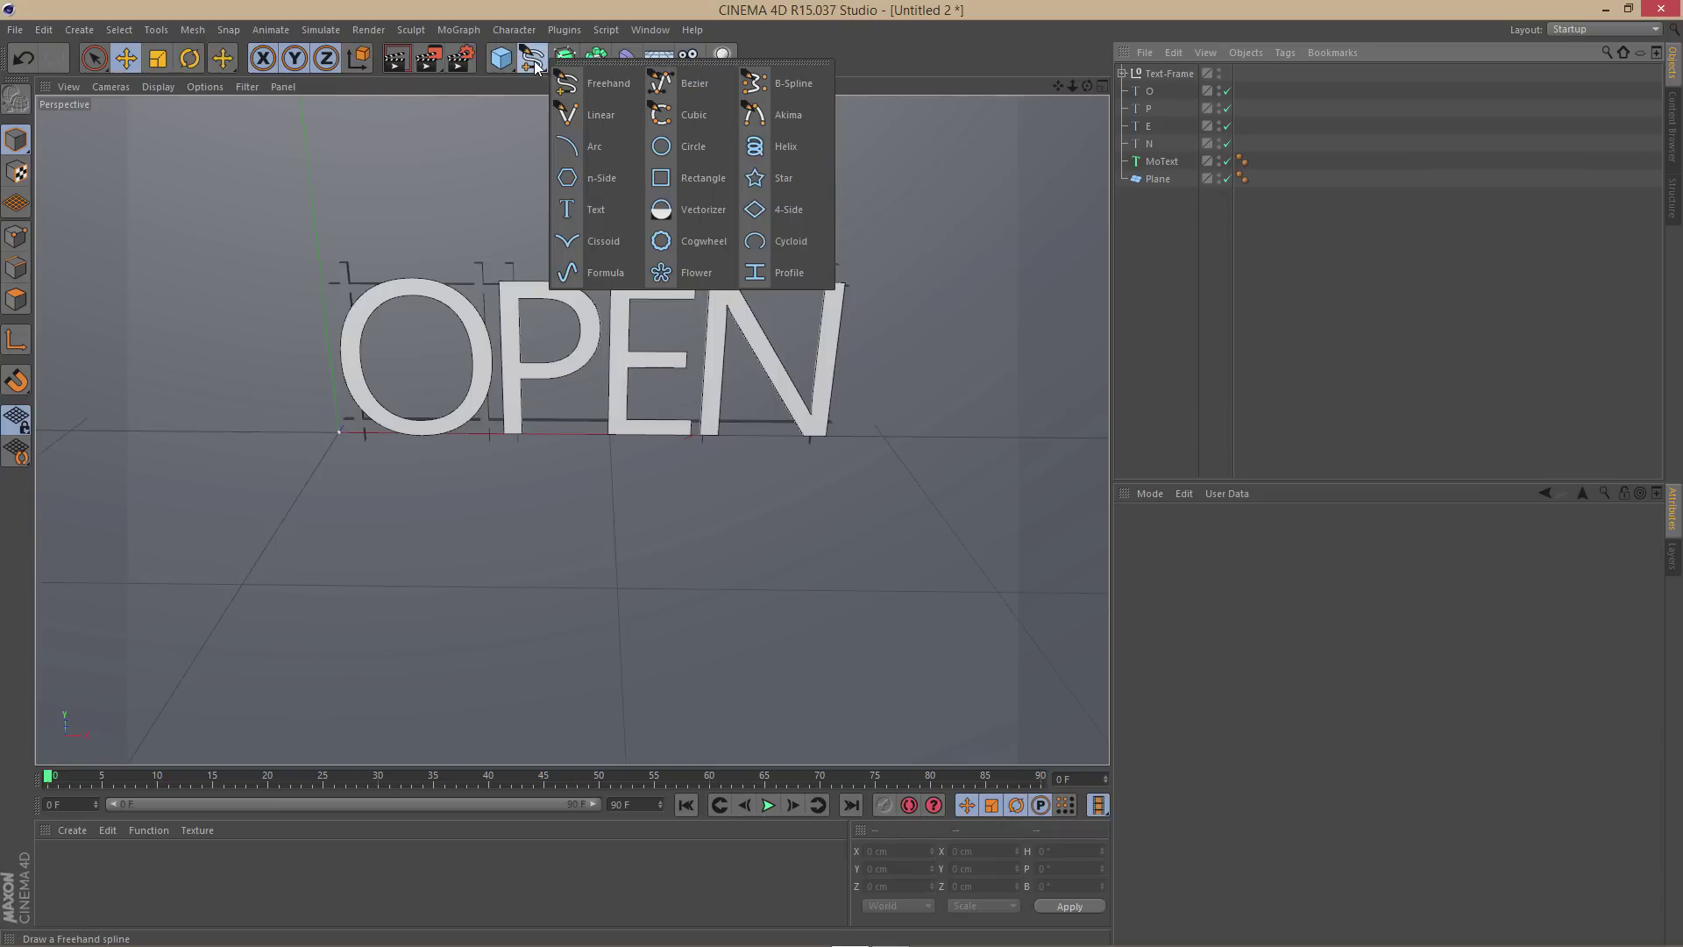
left_click(682, 149)
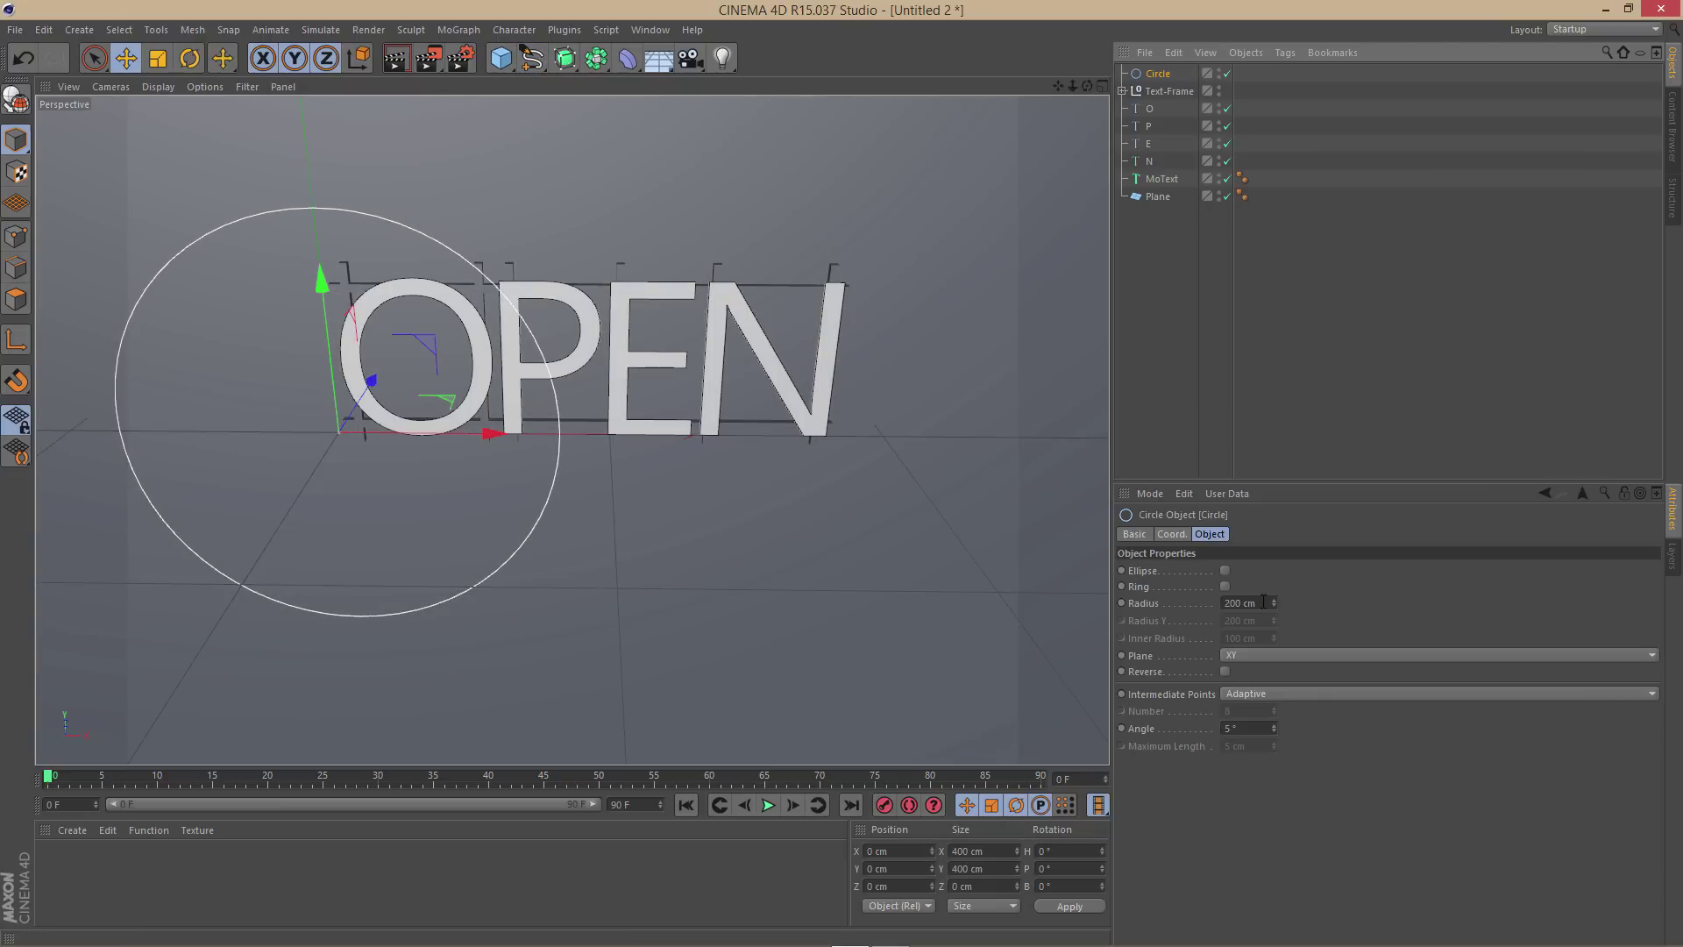
left_click(1263, 602)
type("3")
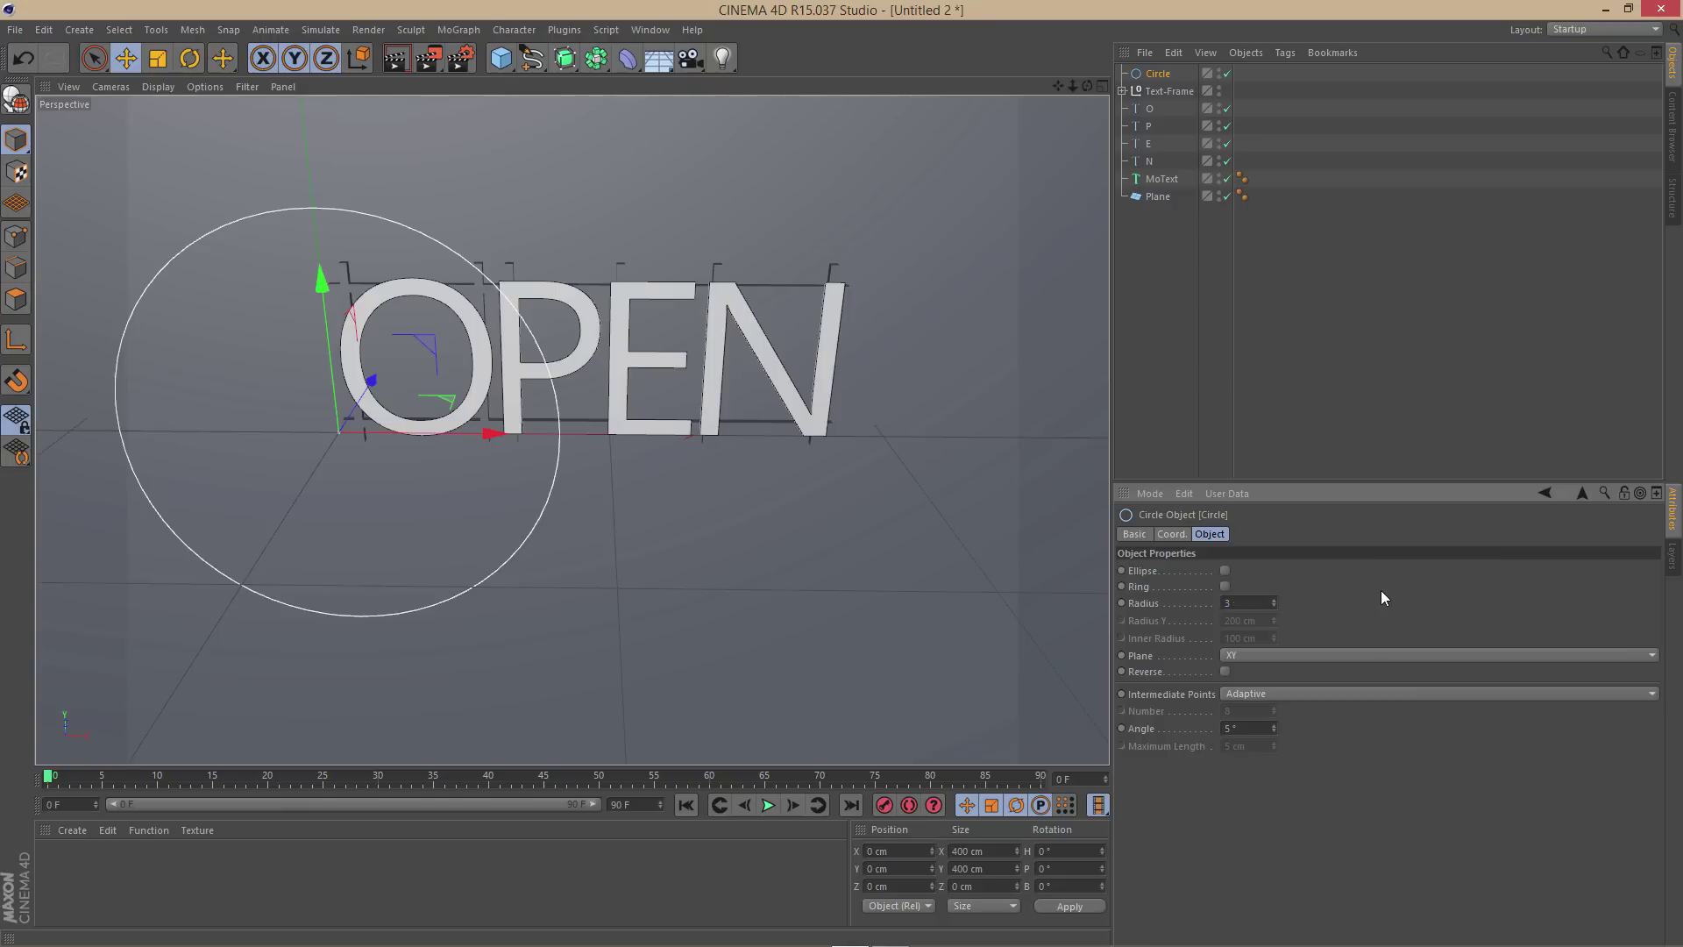
key("Return")
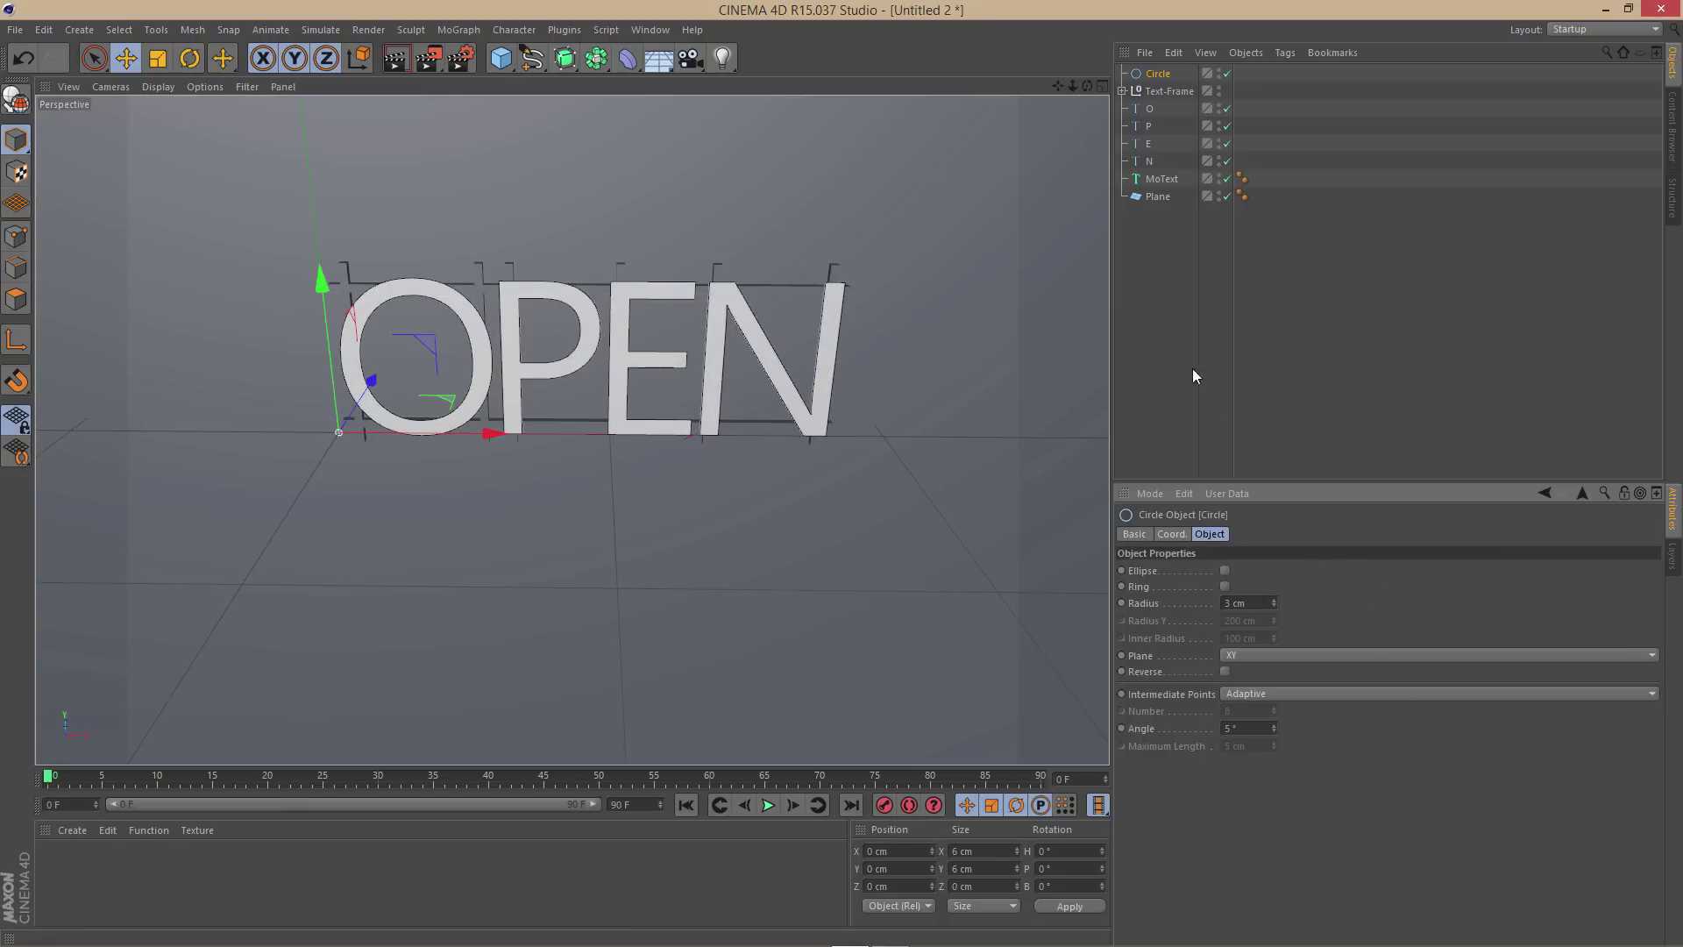
left_click(1165, 277)
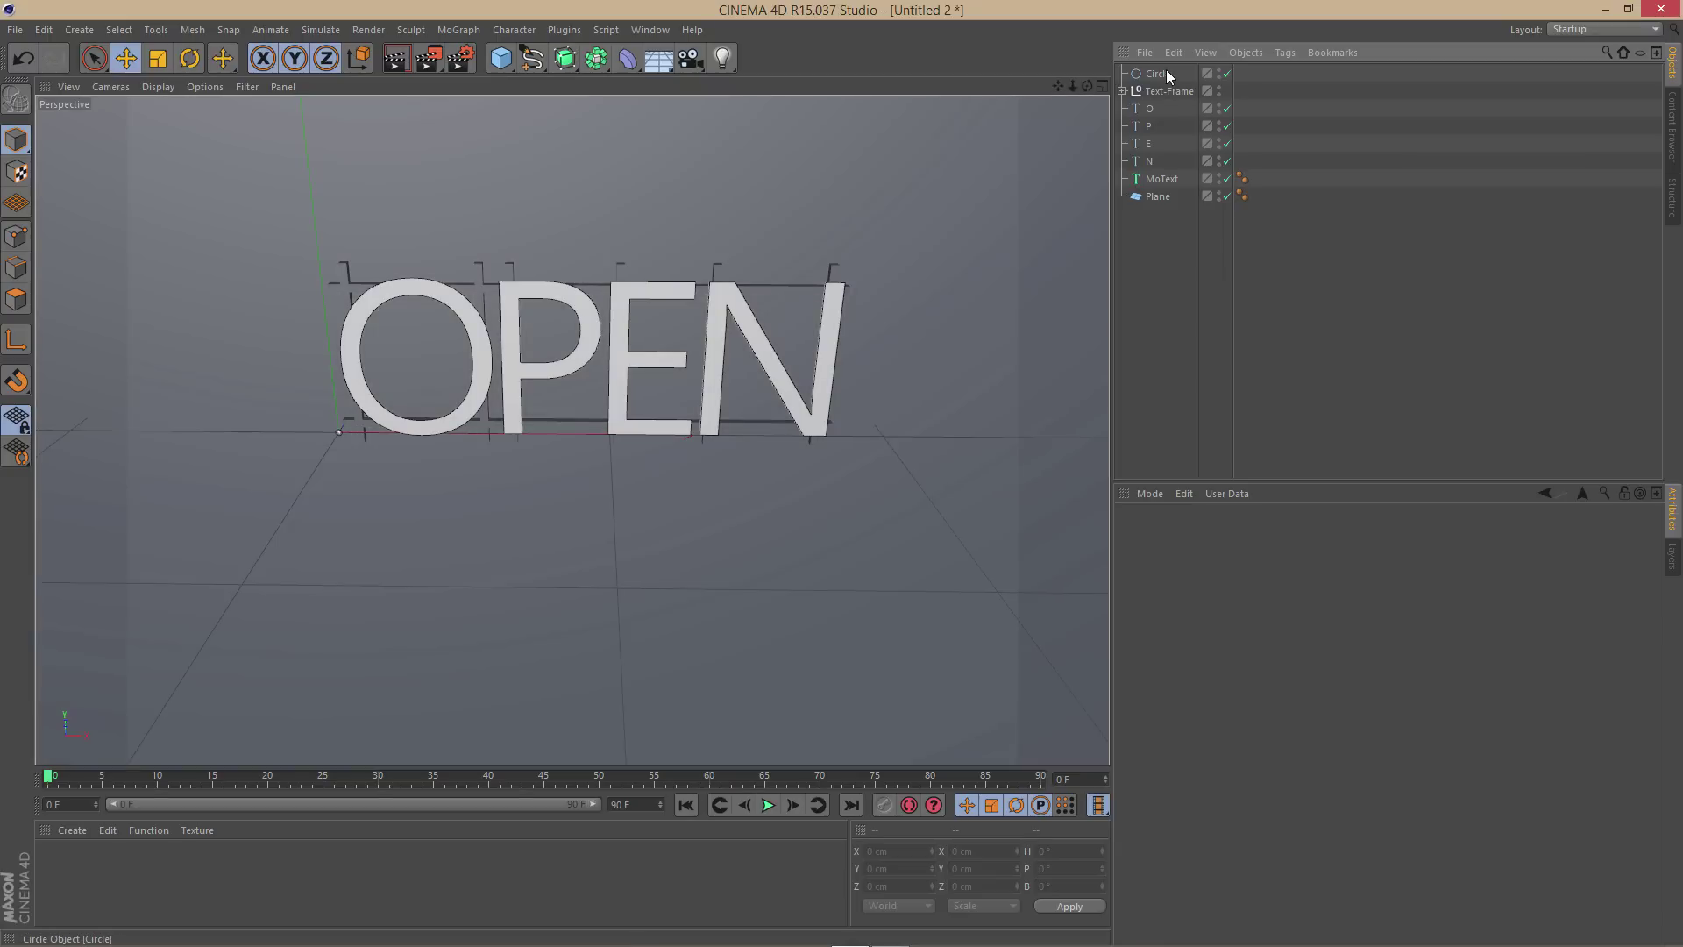
Duplicate the circle spline three times and create four Sweep objects, one for each letter
left_click(1164, 73)
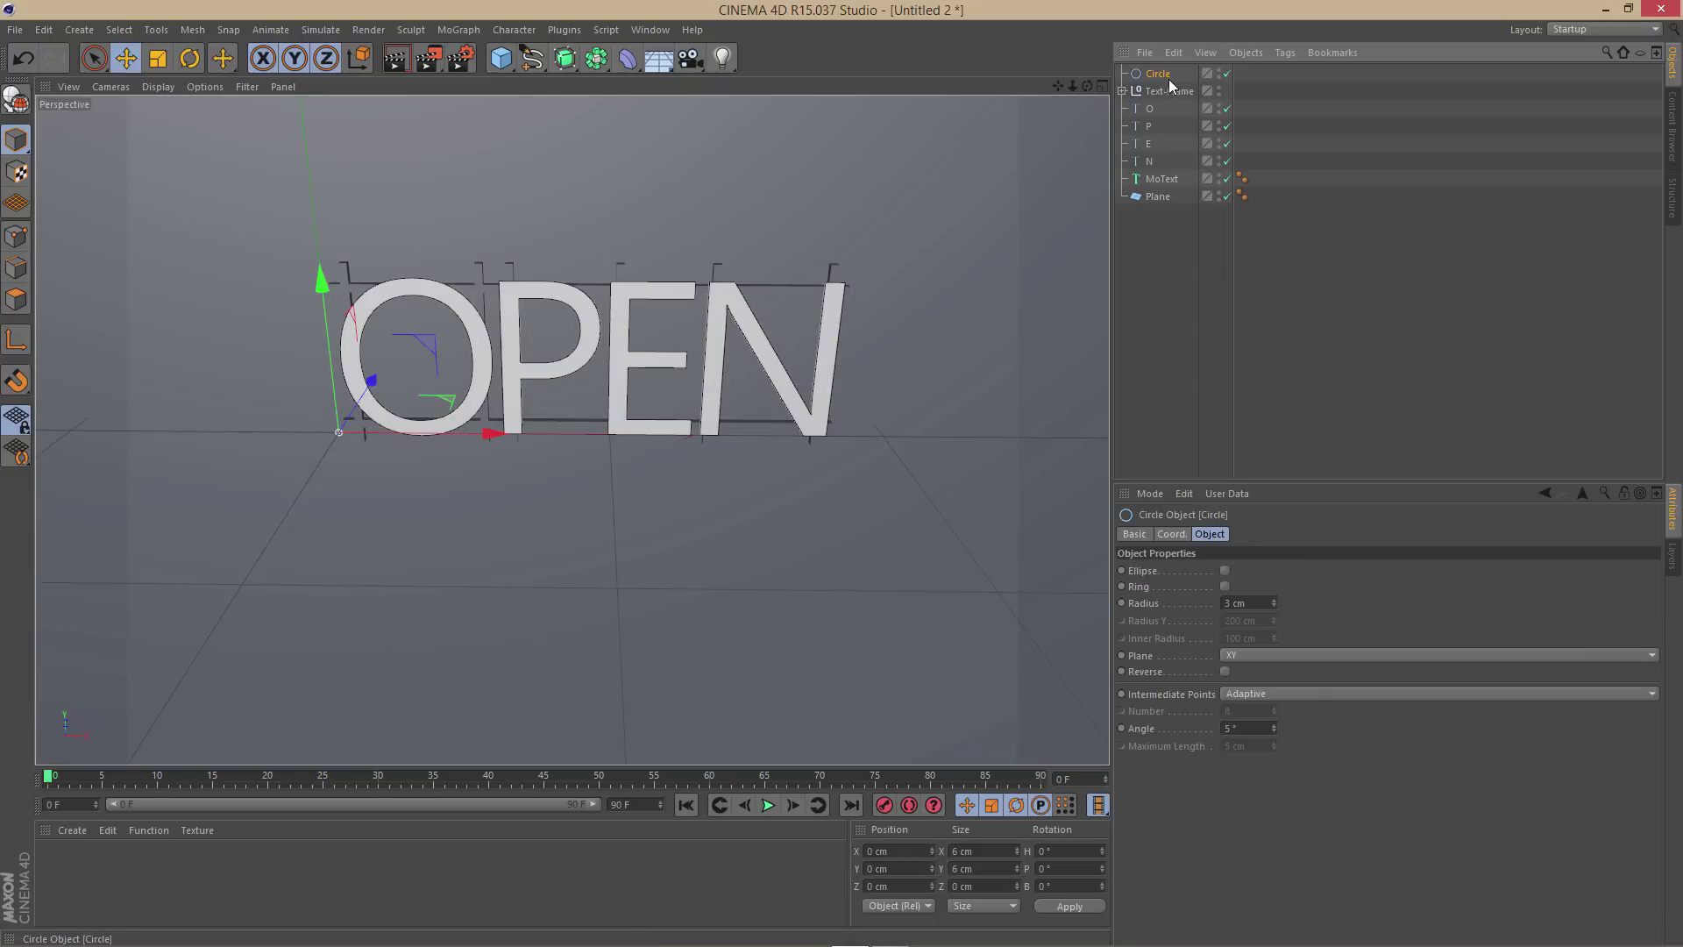
left_click_drag(1170, 79, 1178, 120, "ctrl")
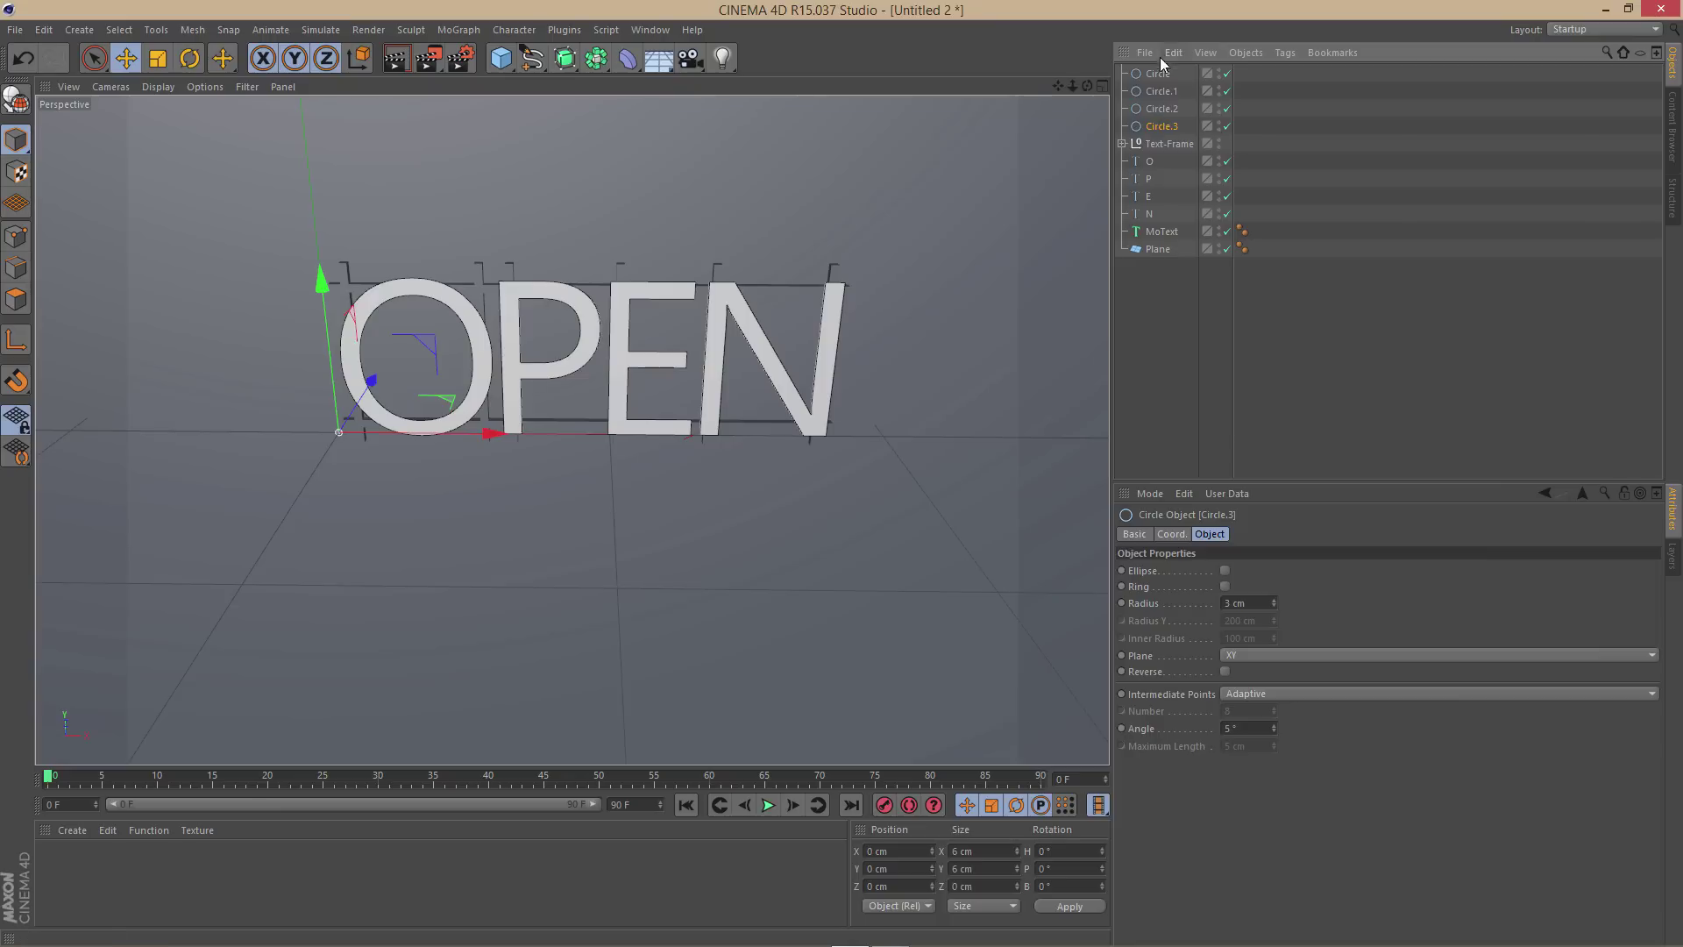
left_click_drag(574, 60, 671, 150)
left_click_drag(1171, 75, 1181, 122, "ctrl")
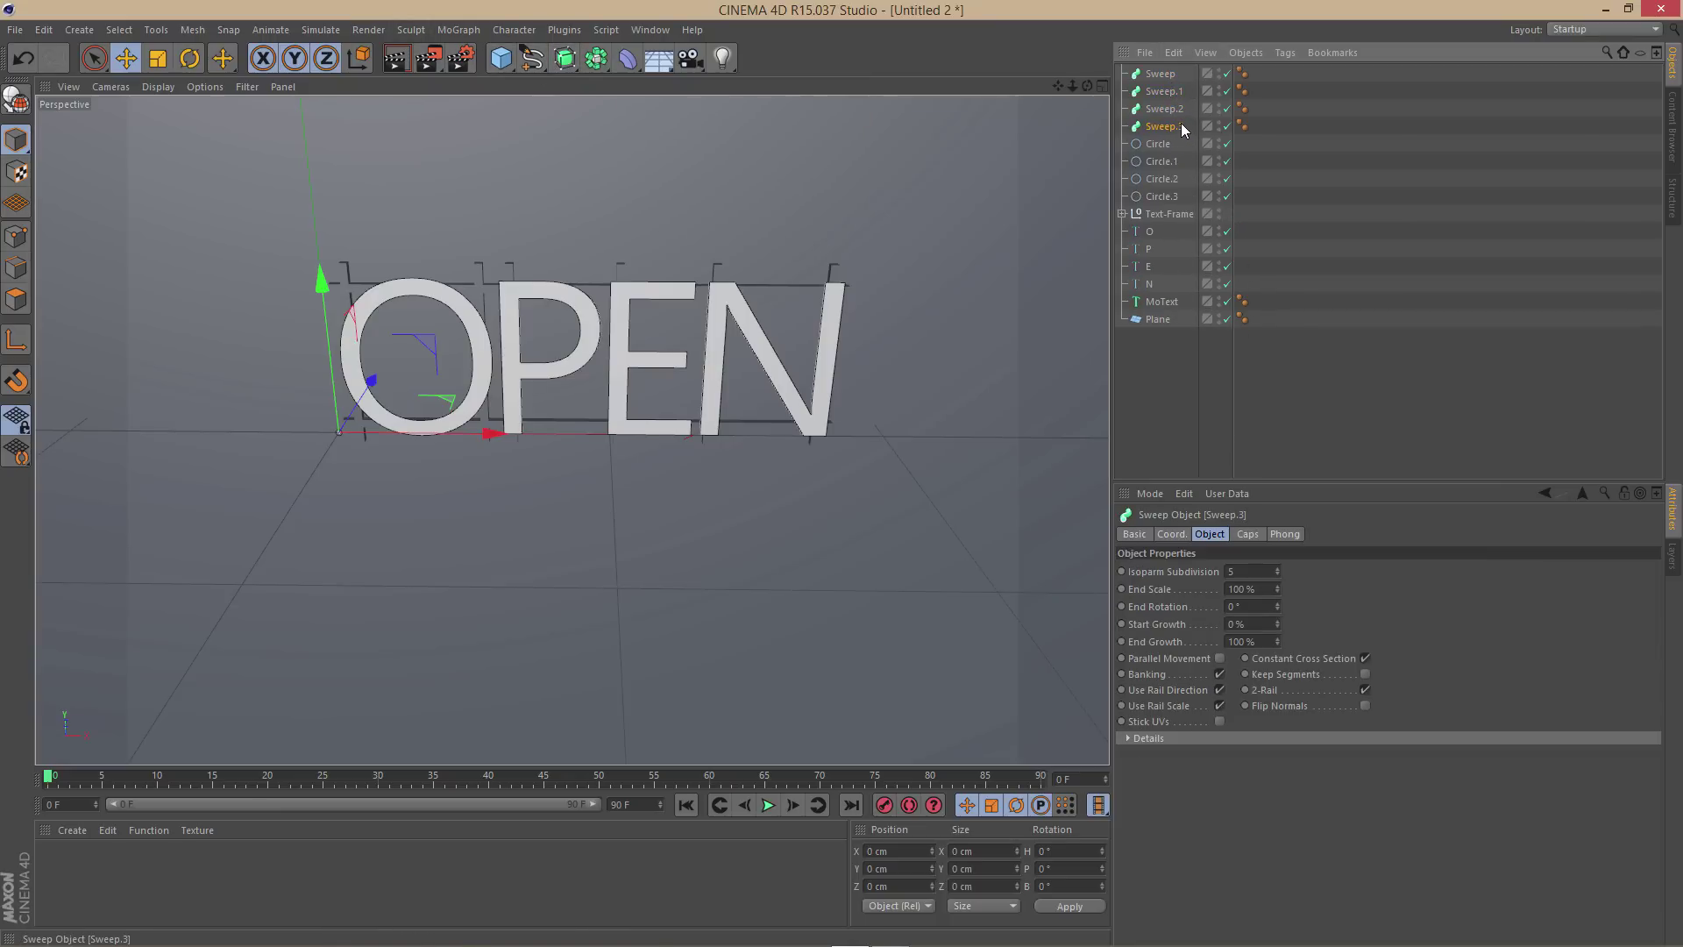
Nest one circle and one letter spline under each Sweep, with the circle above the letter, for O, P, E and N
left_click(1150, 284)
left_click(1175, 196, "ctrl")
left_click_drag(1174, 195, 1182, 124)
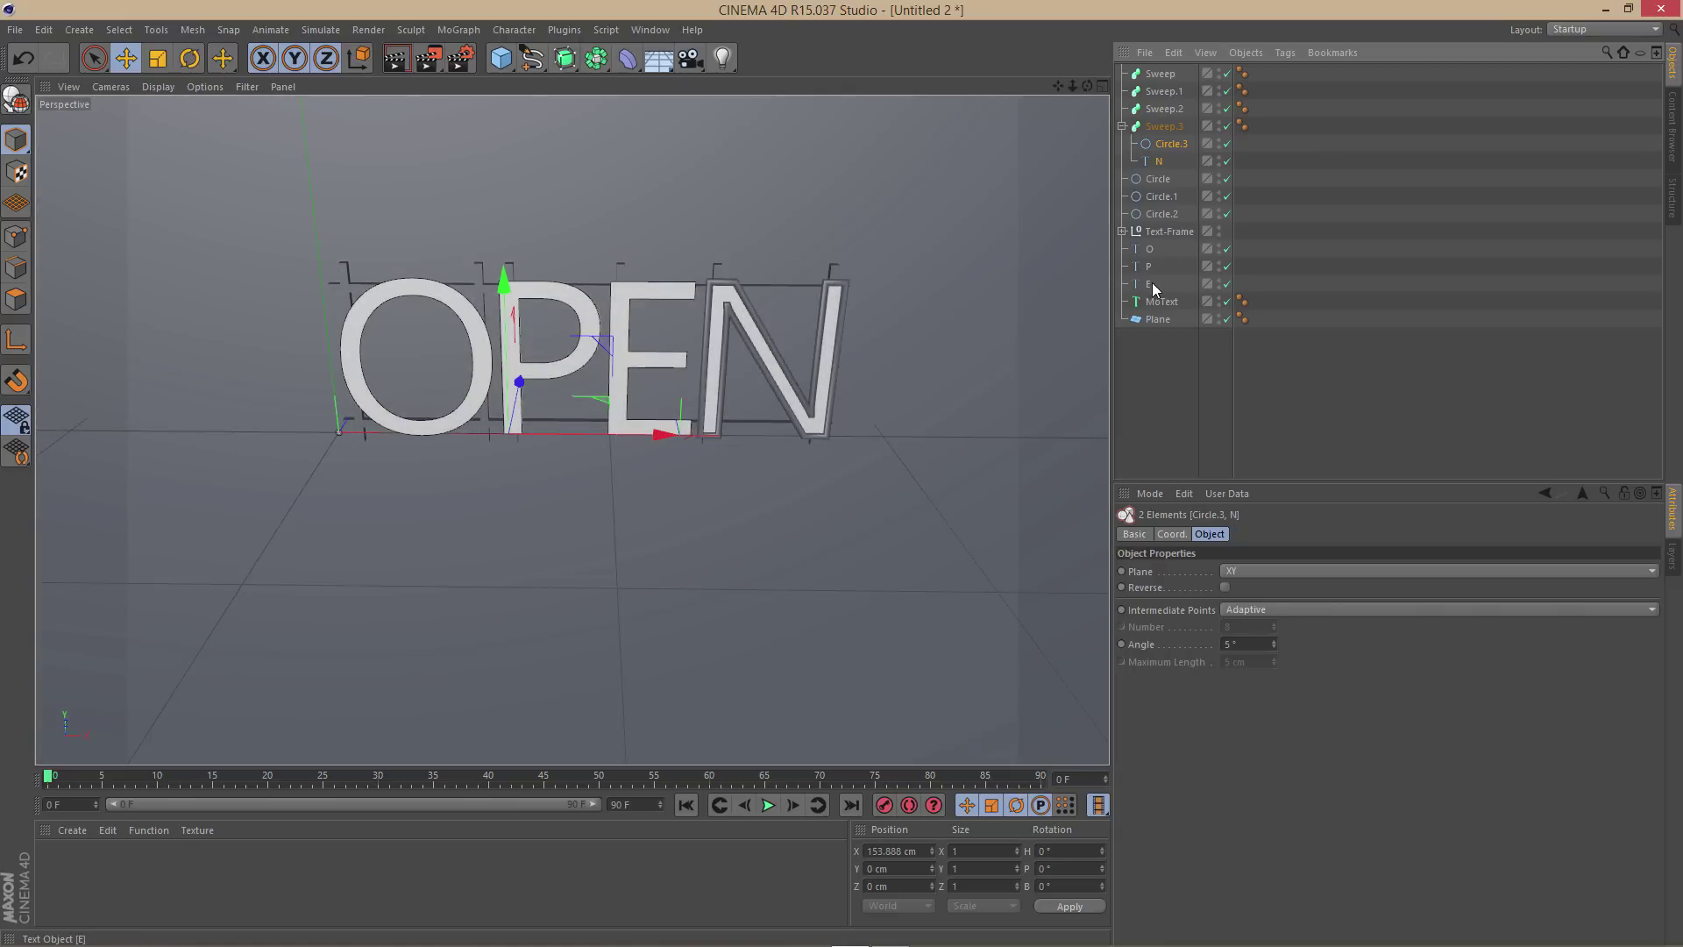
left_click(1150, 283)
left_click(1165, 213, "ctrl")
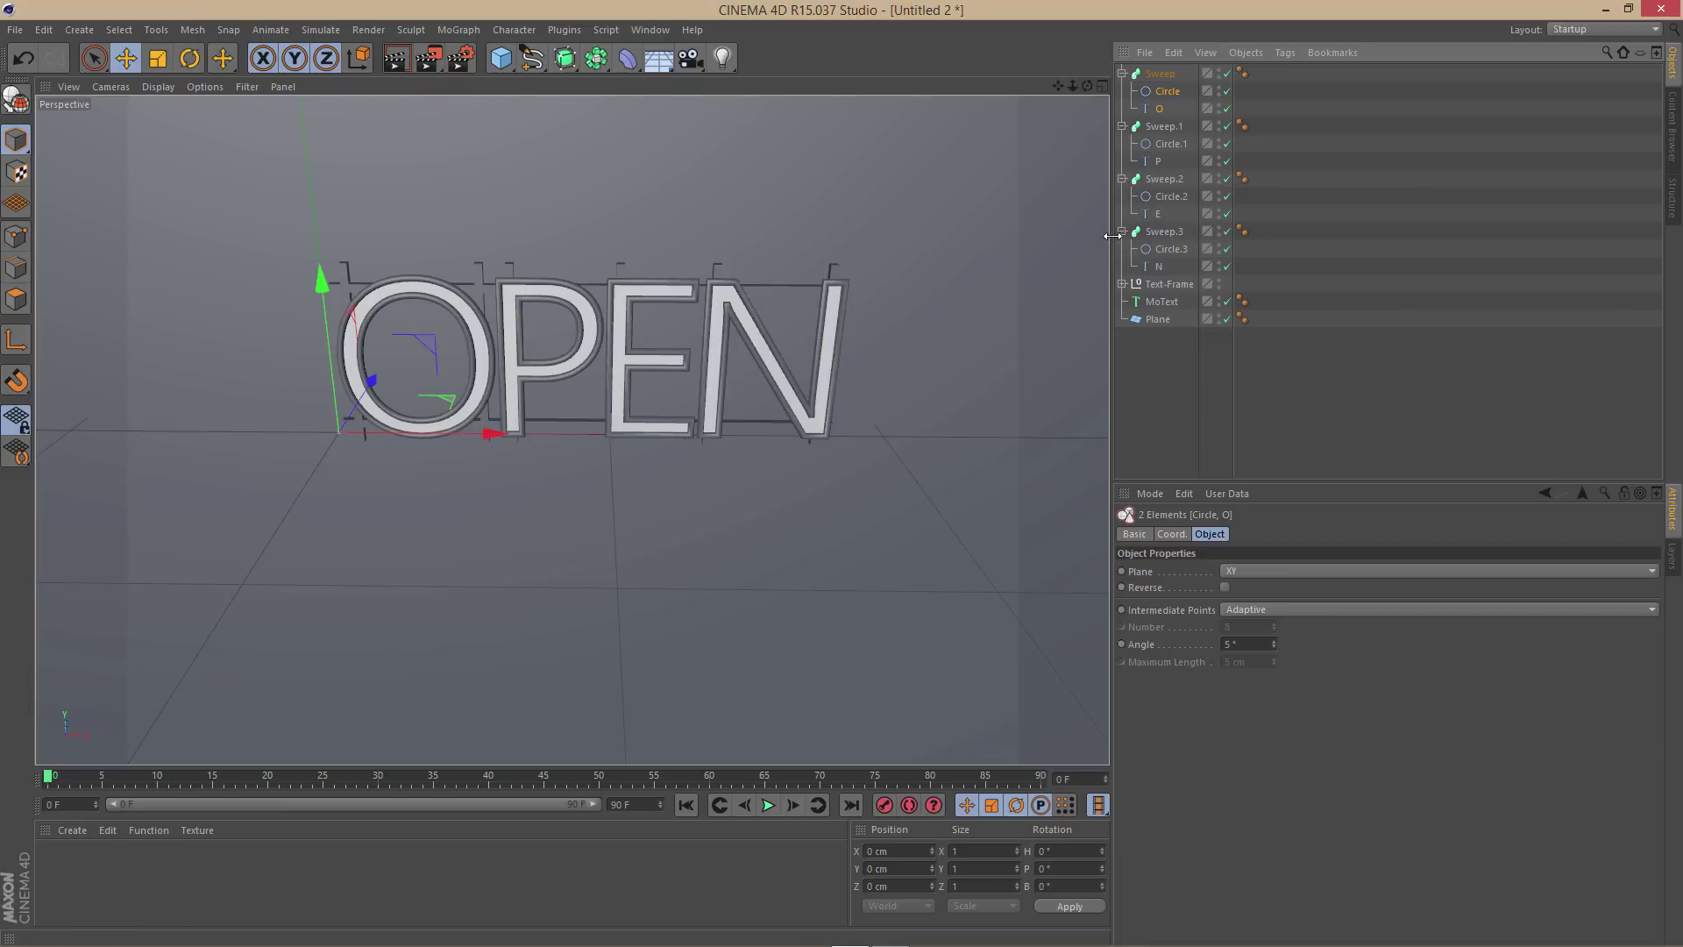
Try placing the N spline above its circle inside the fourth Sweep to compare the effect of child order
left_click(1166, 249)
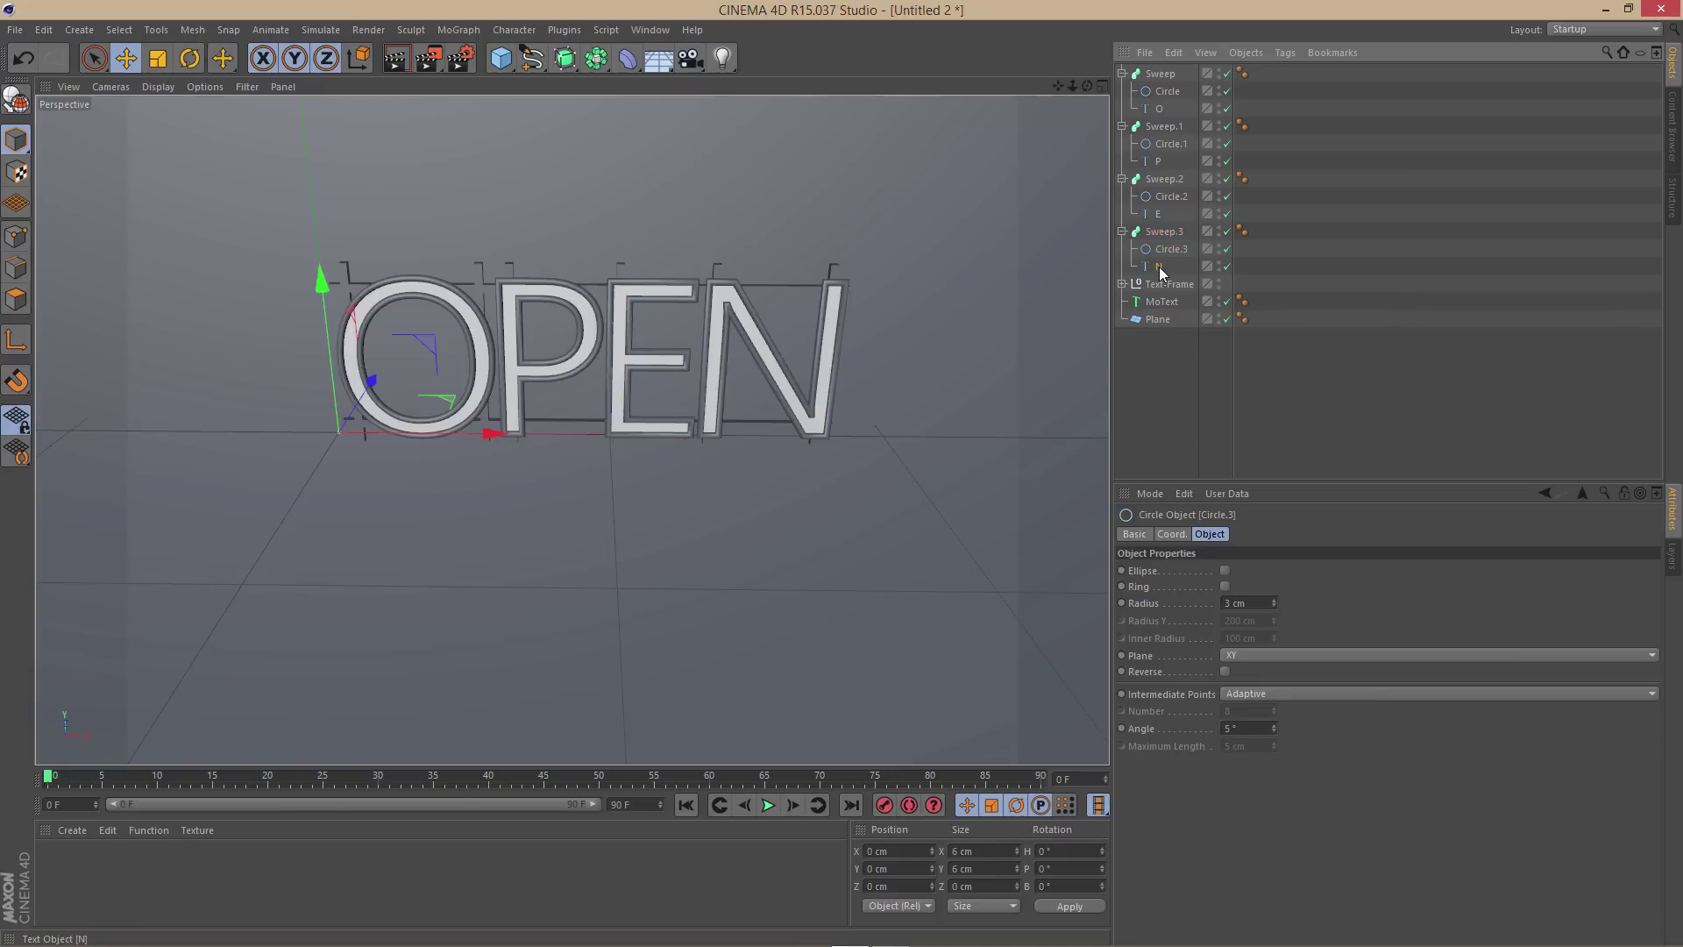
left_click(1158, 267)
left_click_drag(1158, 268, 1166, 243)
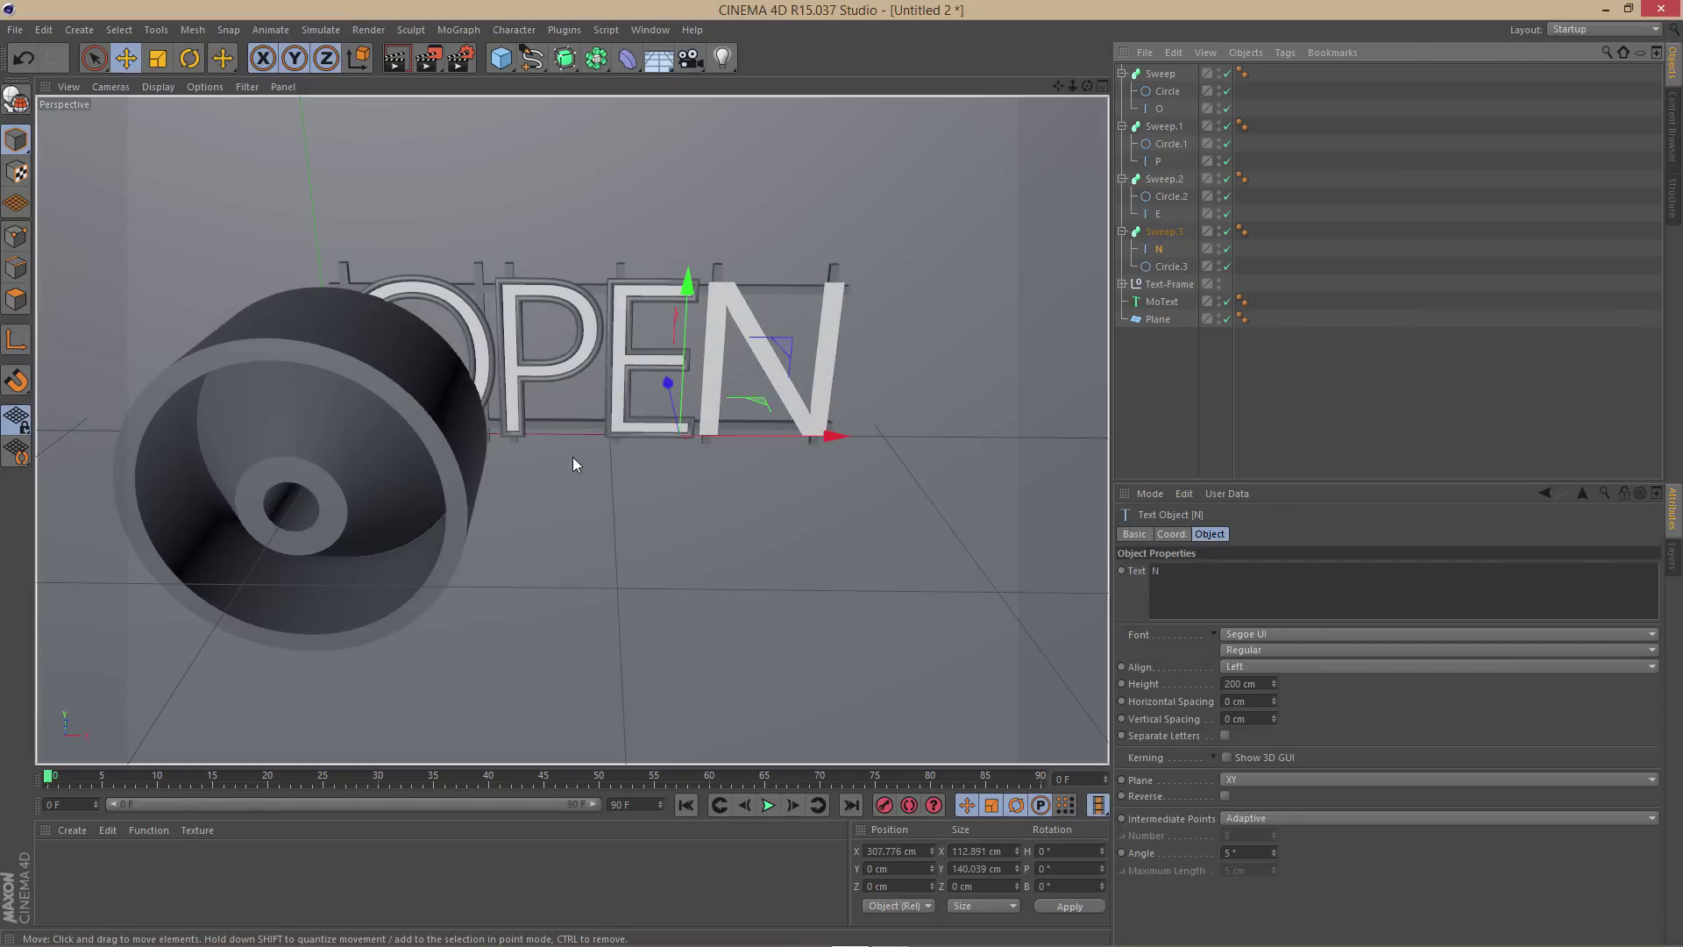
left_click_drag(572, 456, 521, 405, "alt")
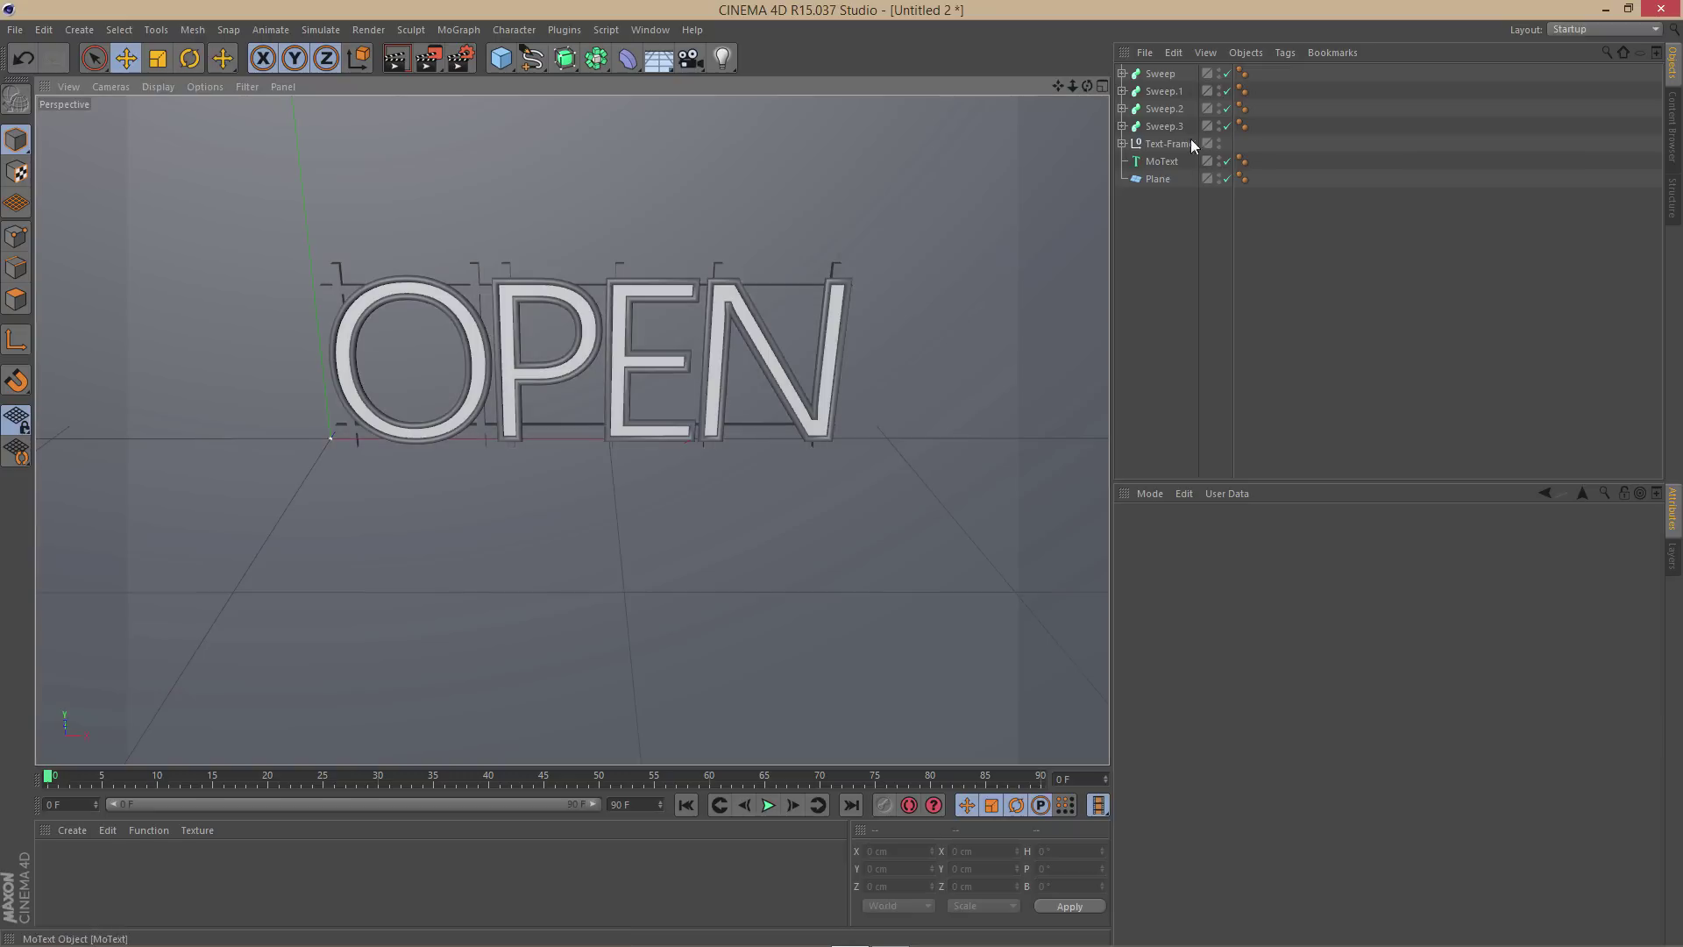
Rename the Sweep objects after their letters, giving Sweep.3 the name N and Sweep.2 the name E
left_click(1162, 126)
double_click(1164, 126)
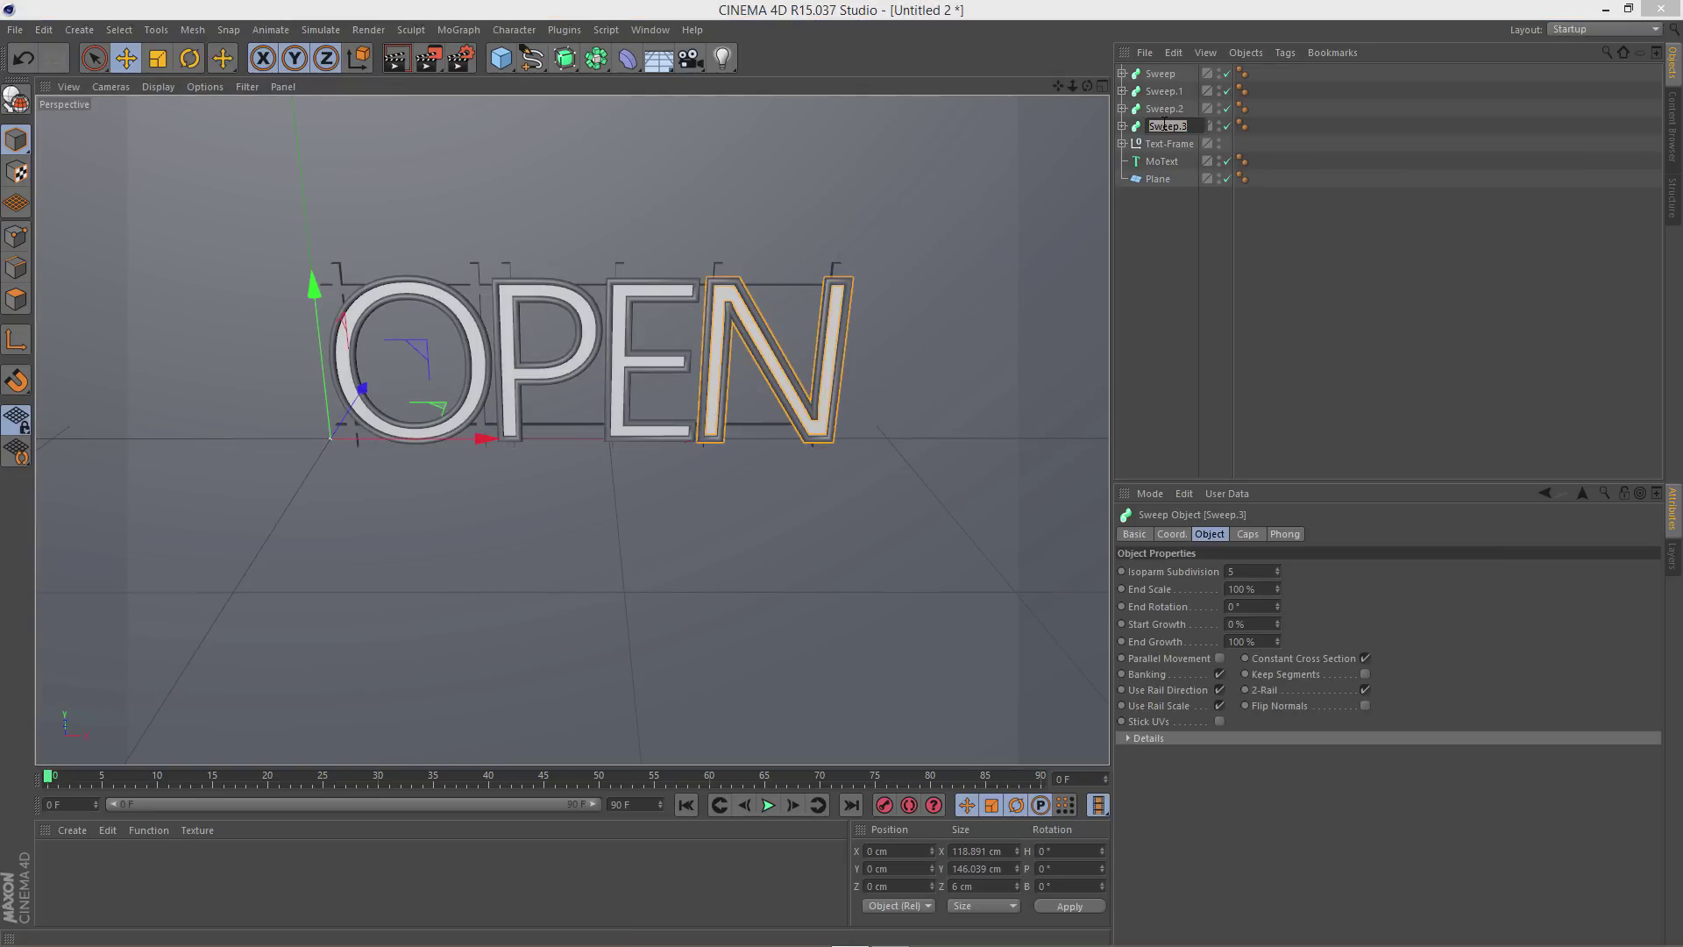
type("N")
left_click(1175, 110)
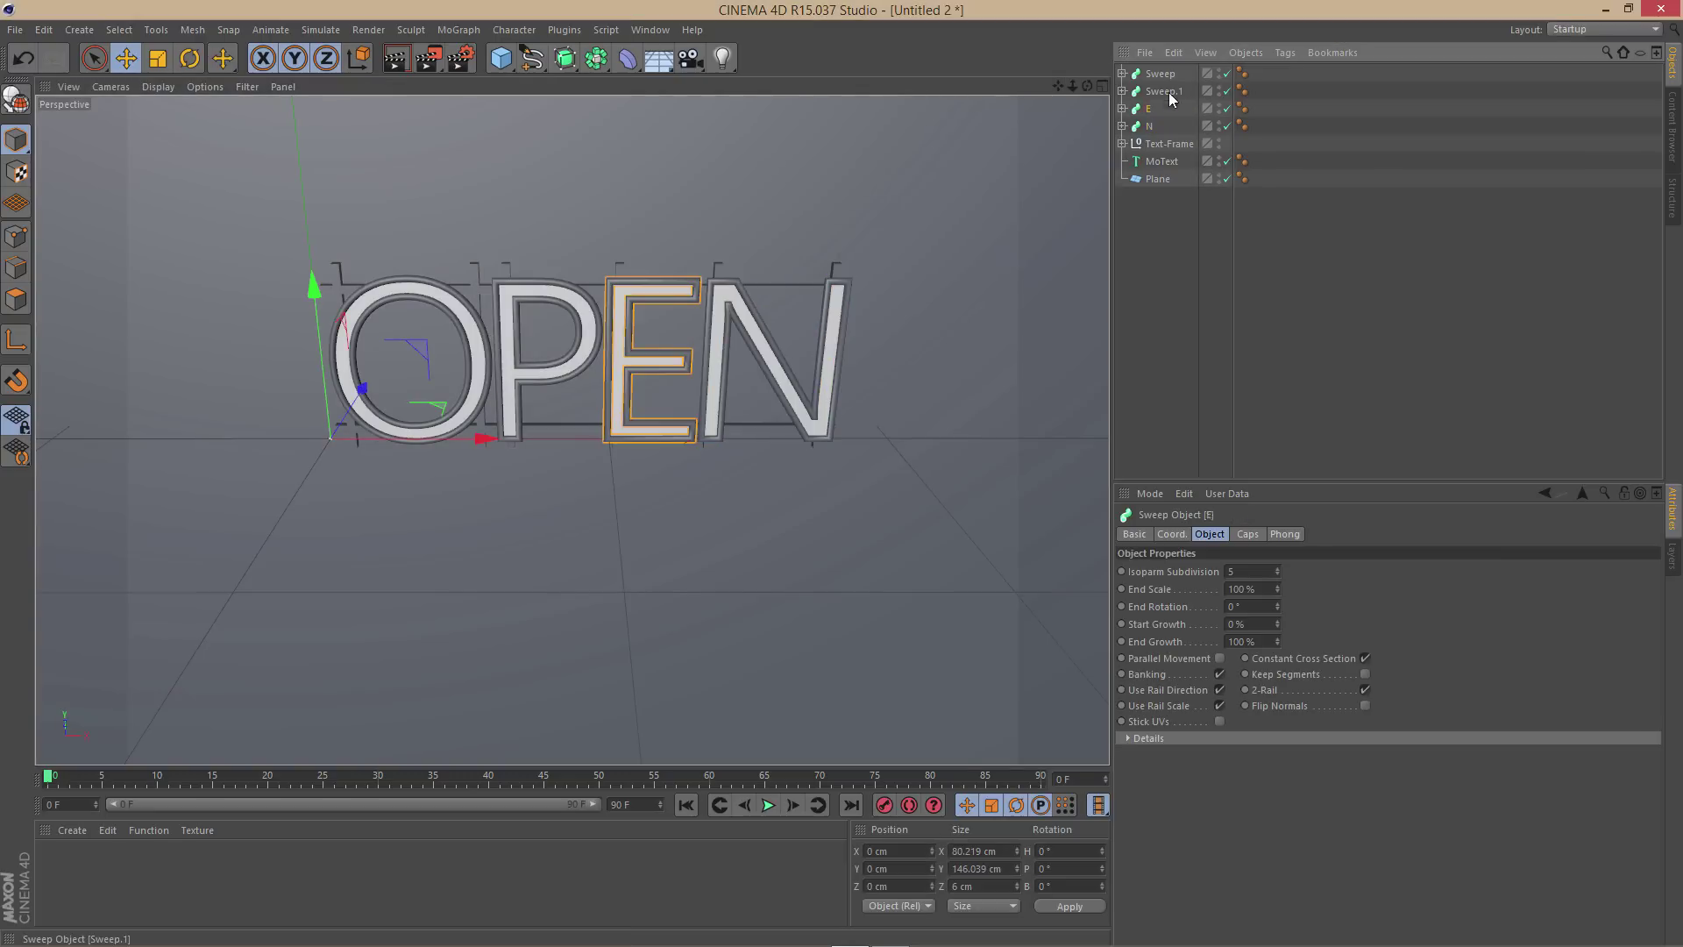
Group the four letter sweeps into a null named Text-Neon and place it below Text-Frame in the object list
left_click(1149, 126)
left_click(1149, 75, "shift")
key("alt+g")
double_click(1155, 74)
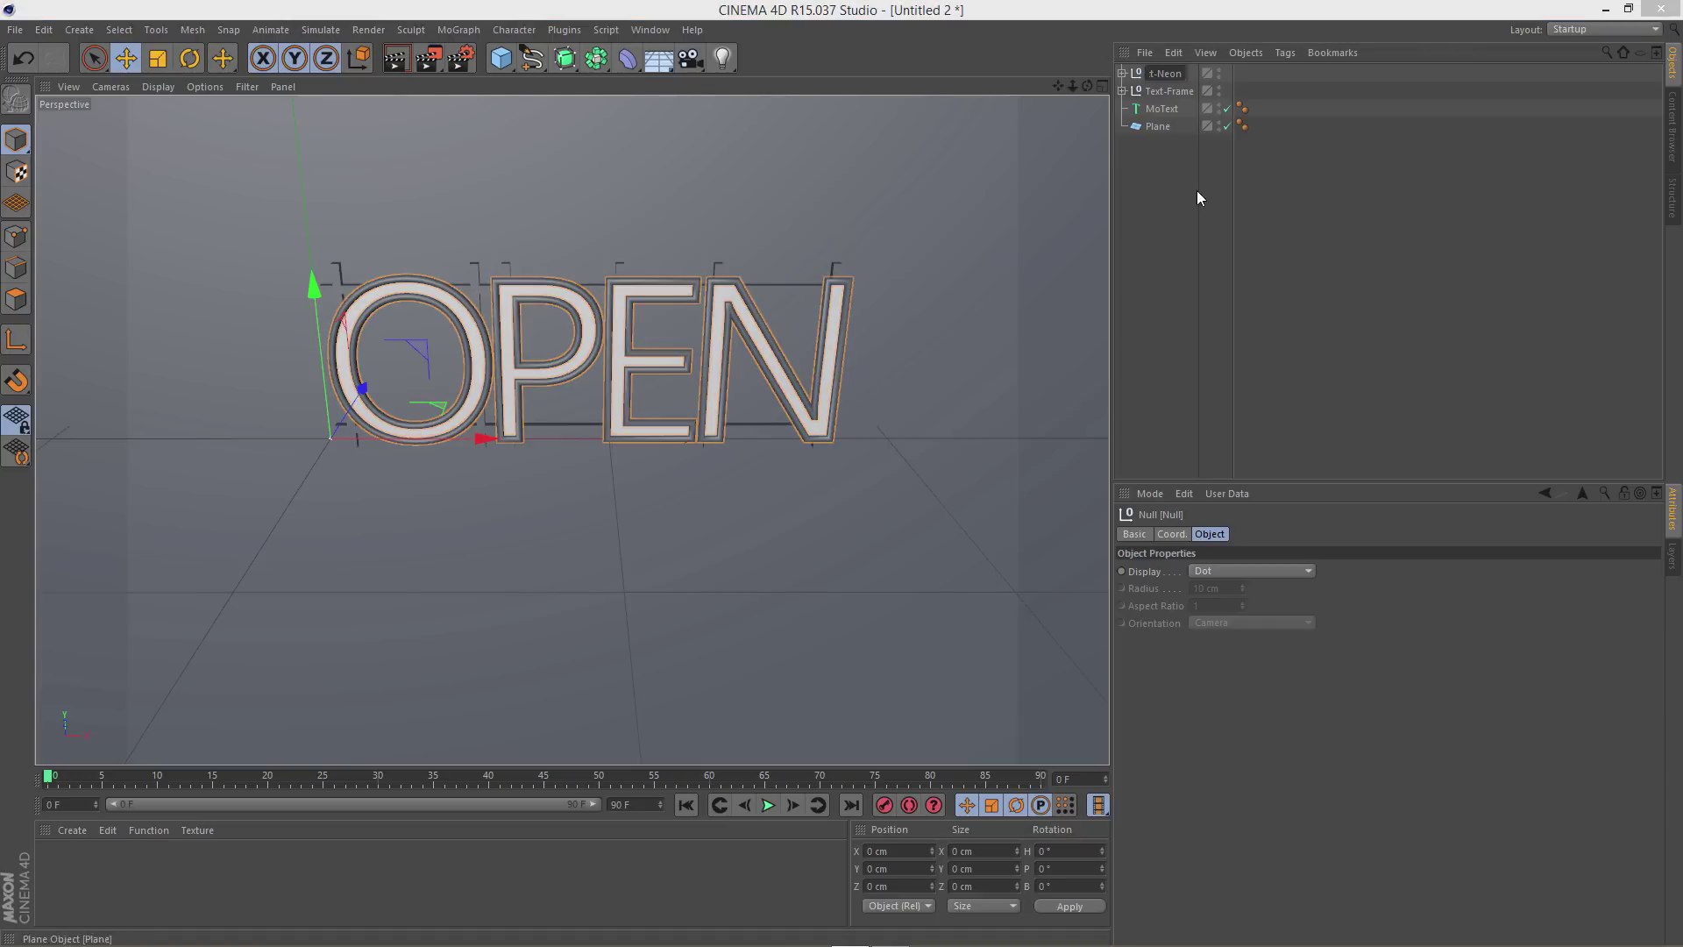
key("Return")
left_click_drag(1161, 74, 1170, 101)
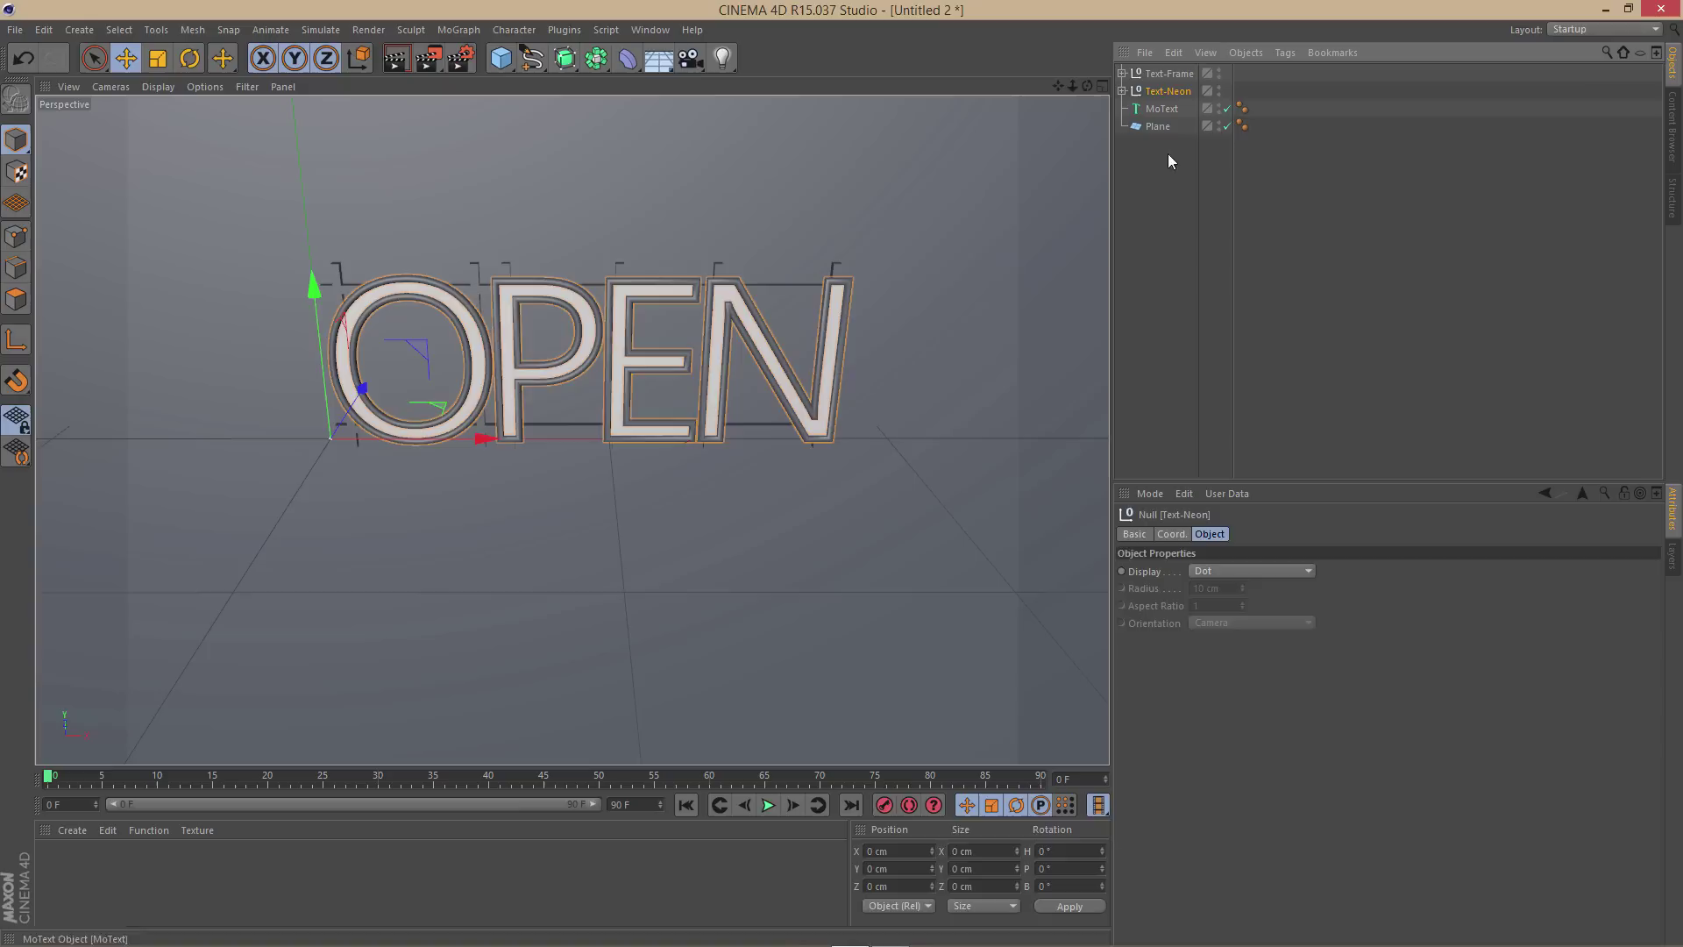
left_click(1170, 172)
Move the Text-Neon null forward along Z to about -5 cm, then deselect it and check the sign from the front
left_click_drag(874, 438, 921, 441, "alt")
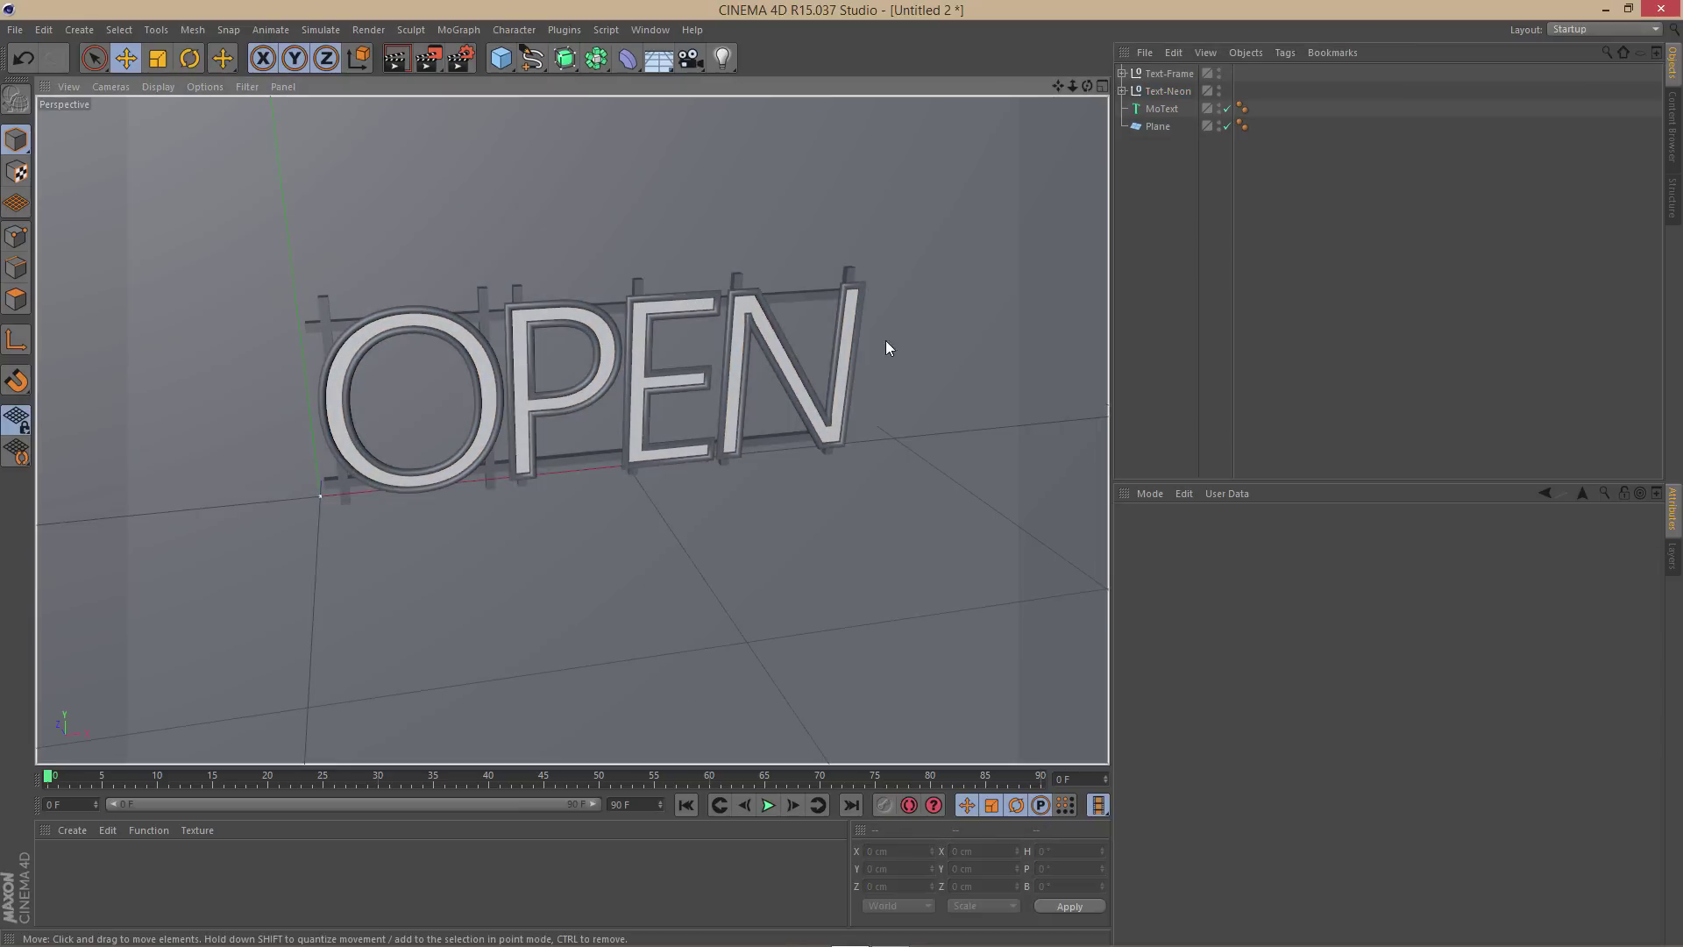
left_click_drag(886, 340, 1070, 220, "alt")
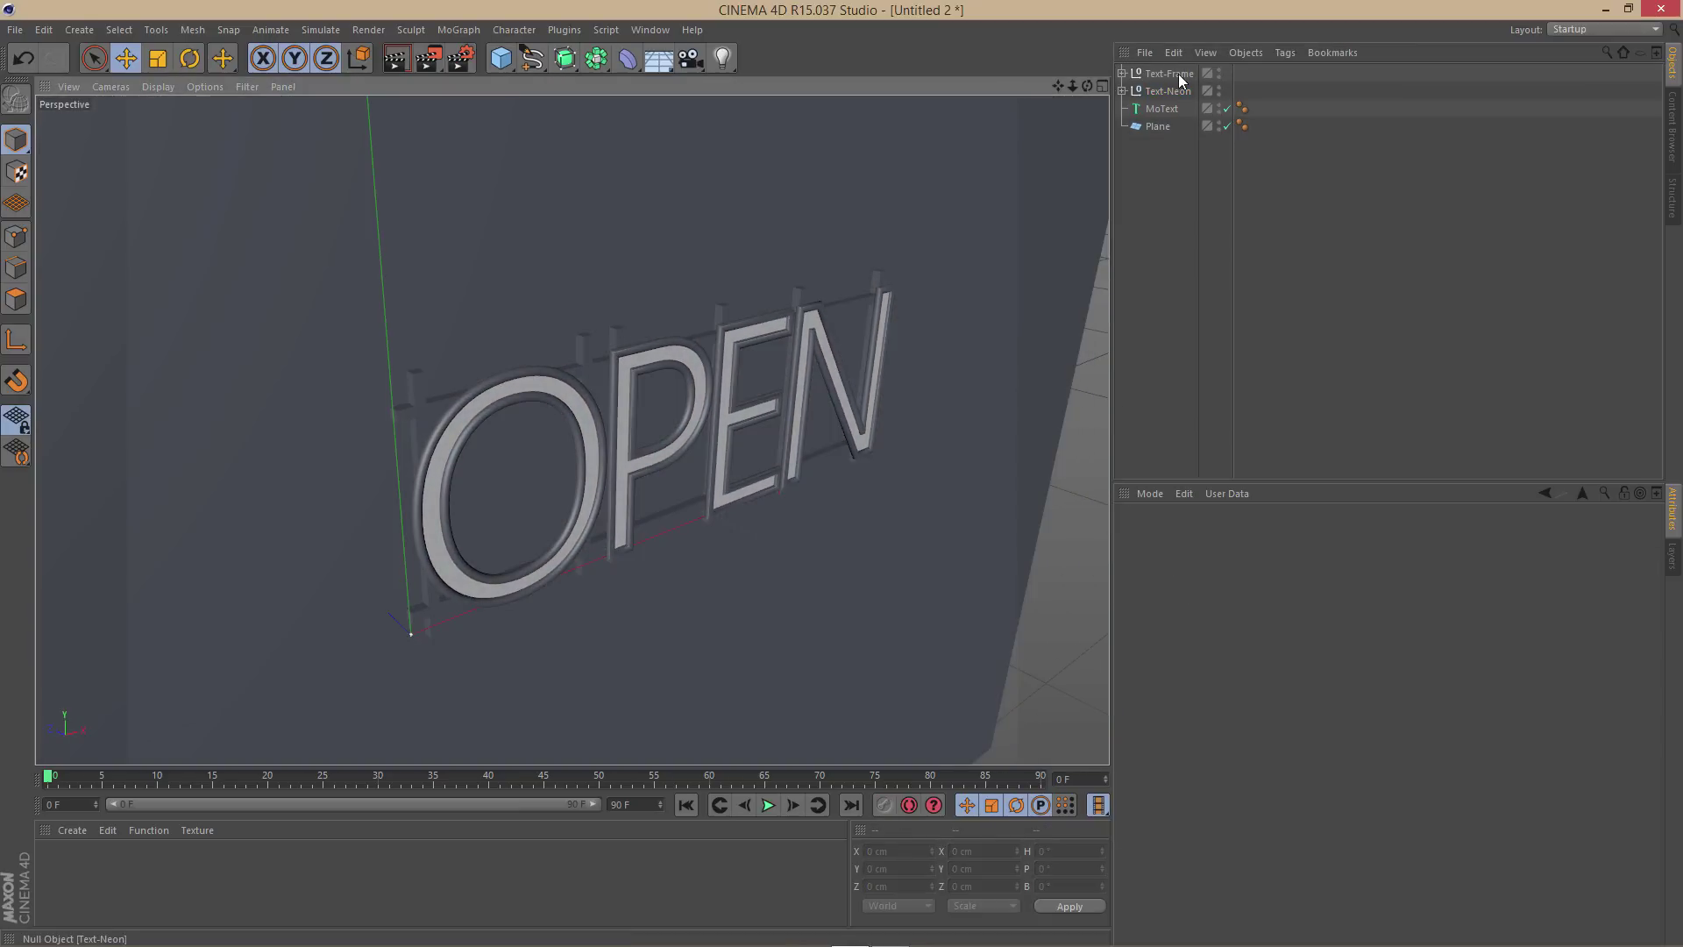
left_click(1171, 97)
left_click_drag(889, 491, 981, 461, "alt")
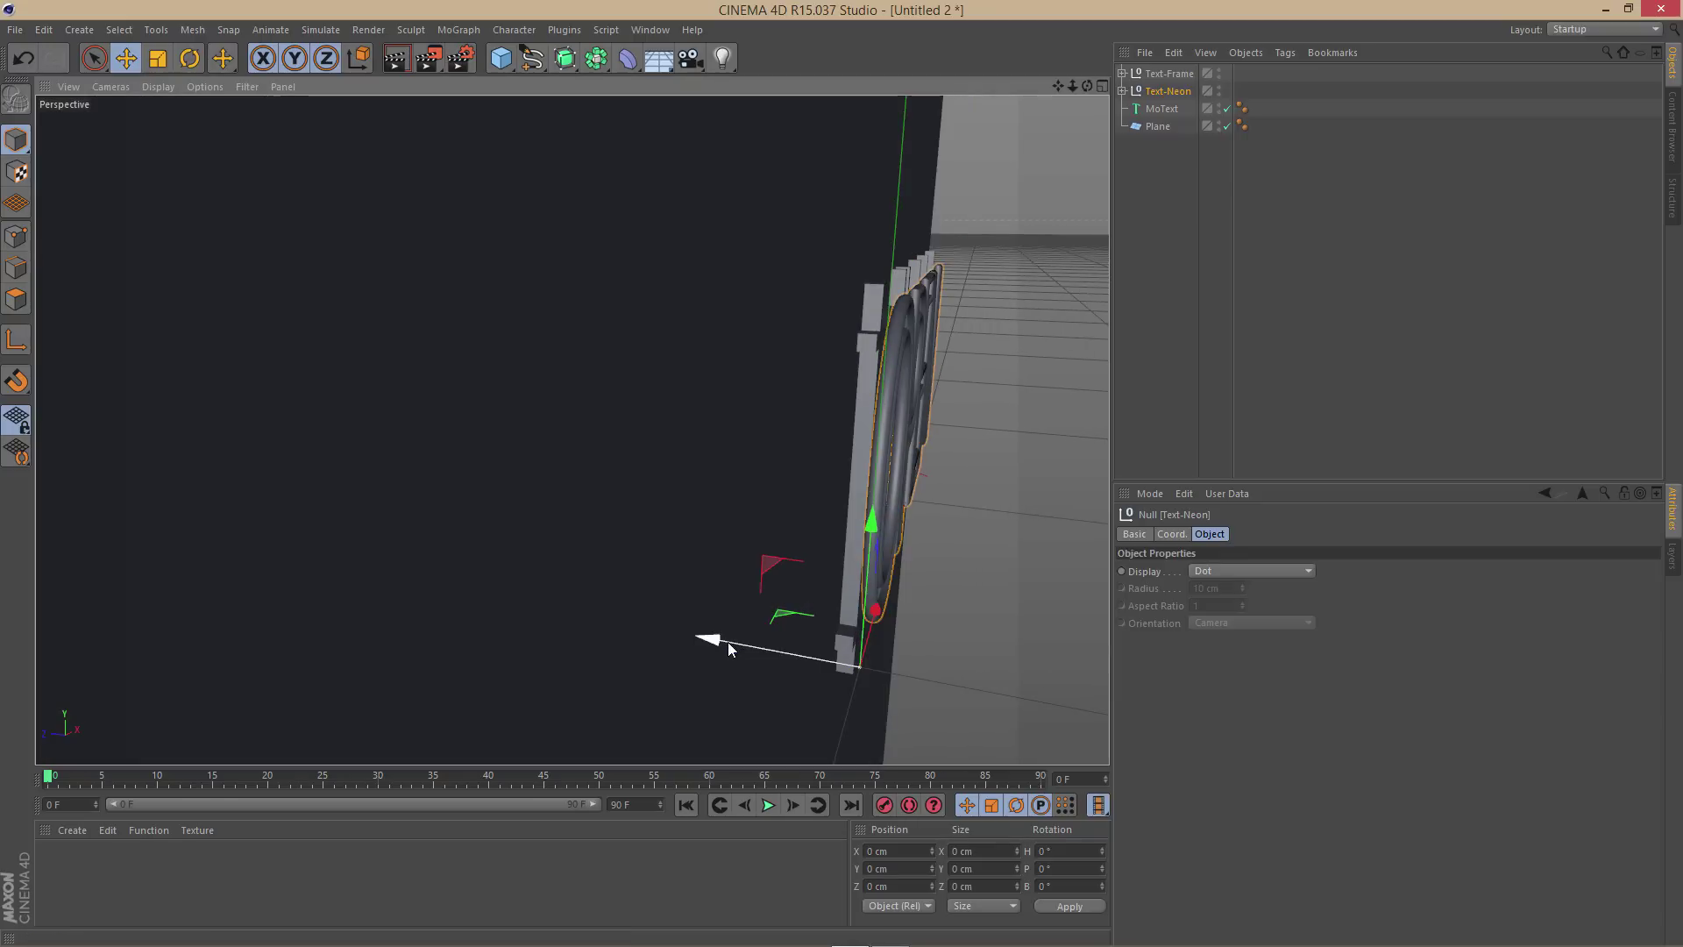
left_click_drag(727, 642, 743, 640)
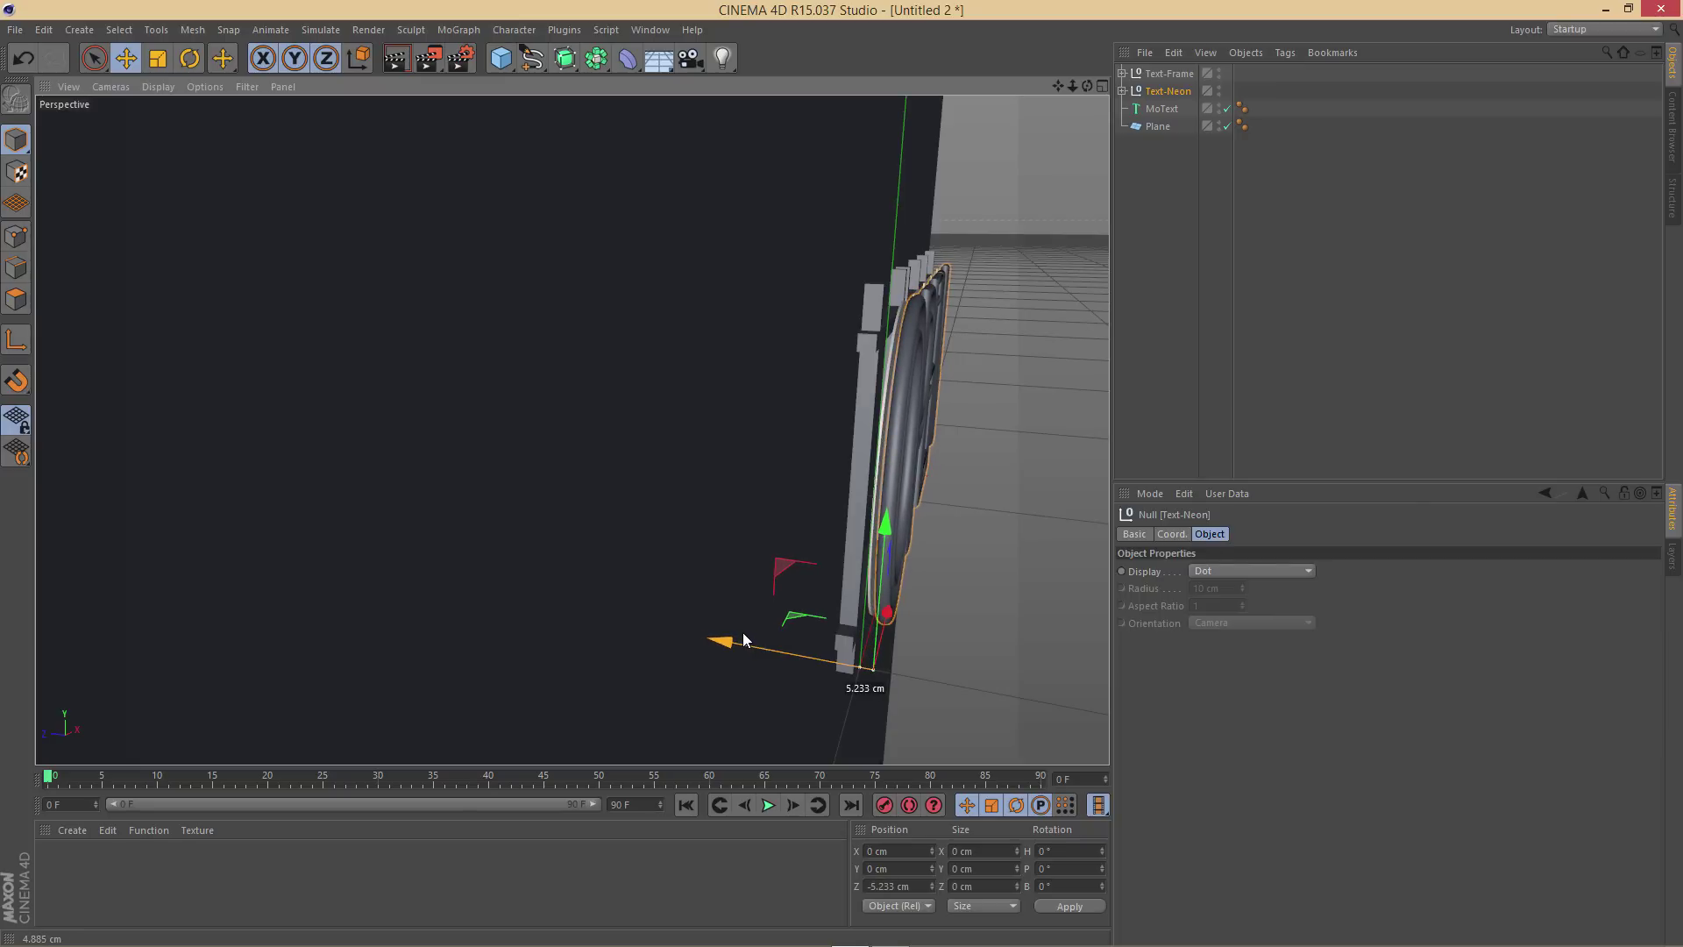
left_click_drag(743, 640, 741, 639)
left_click(1040, 450)
left_click_drag(1039, 450, 803, 488, "alt")
right_click_drag(803, 487, 769, 497, "alt")
right_click_drag(347, 433, 367, 433, "alt")
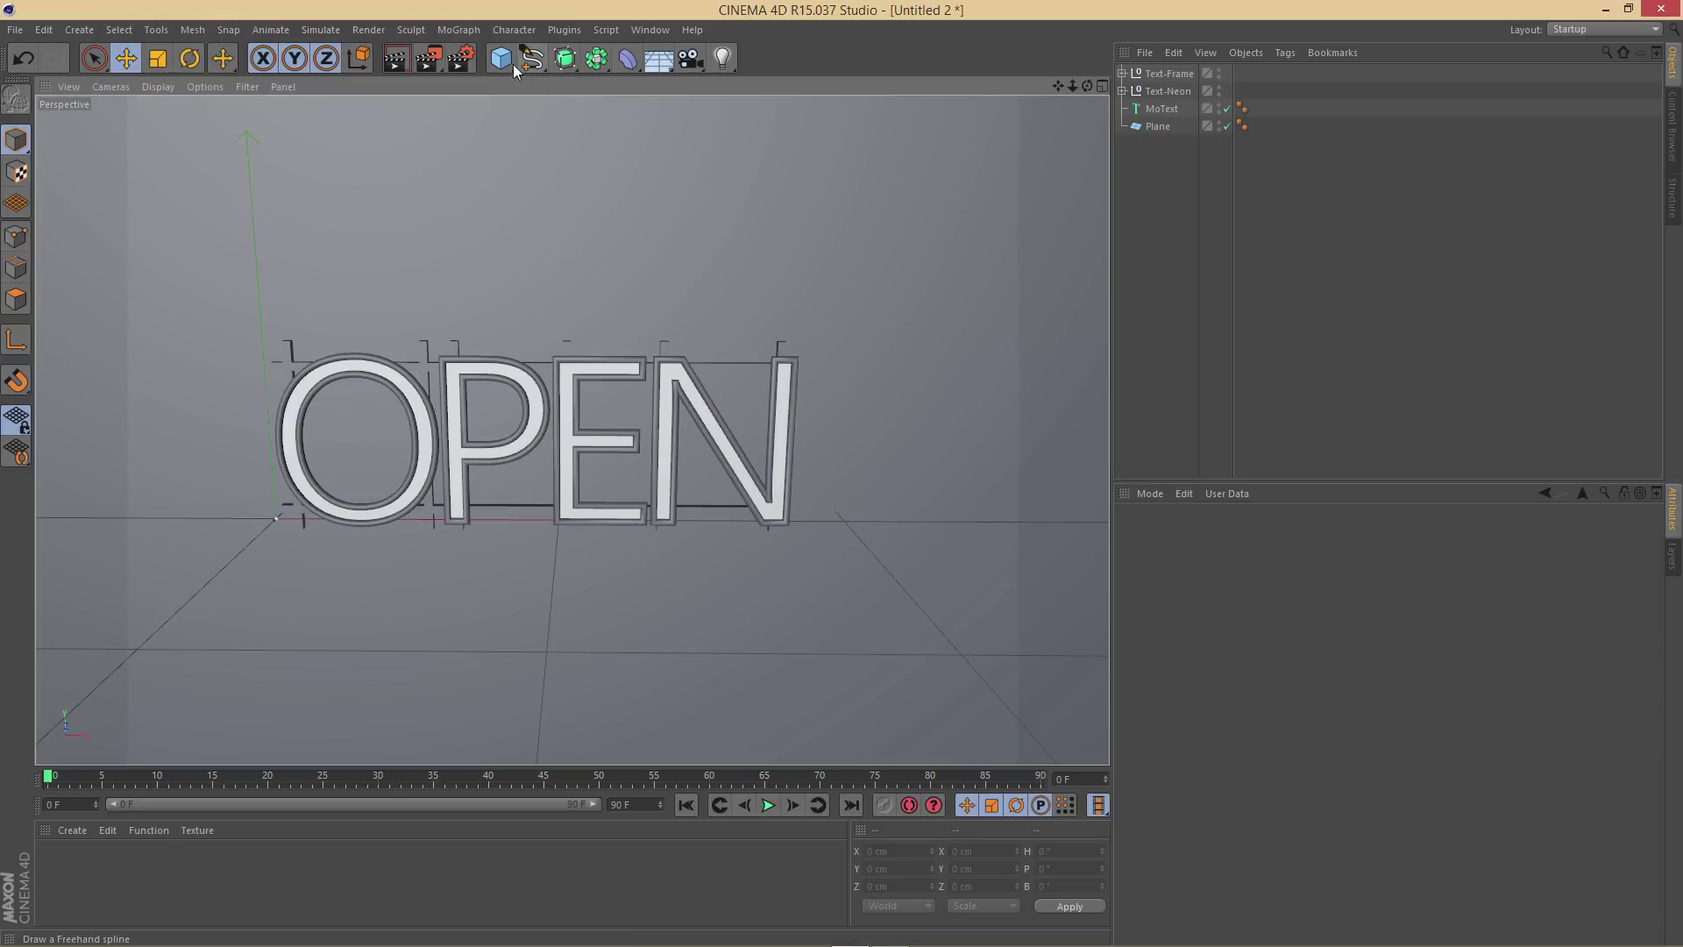
Create a cone with a 3 cm bottom radius and a 3 cm height
left_click(502, 58)
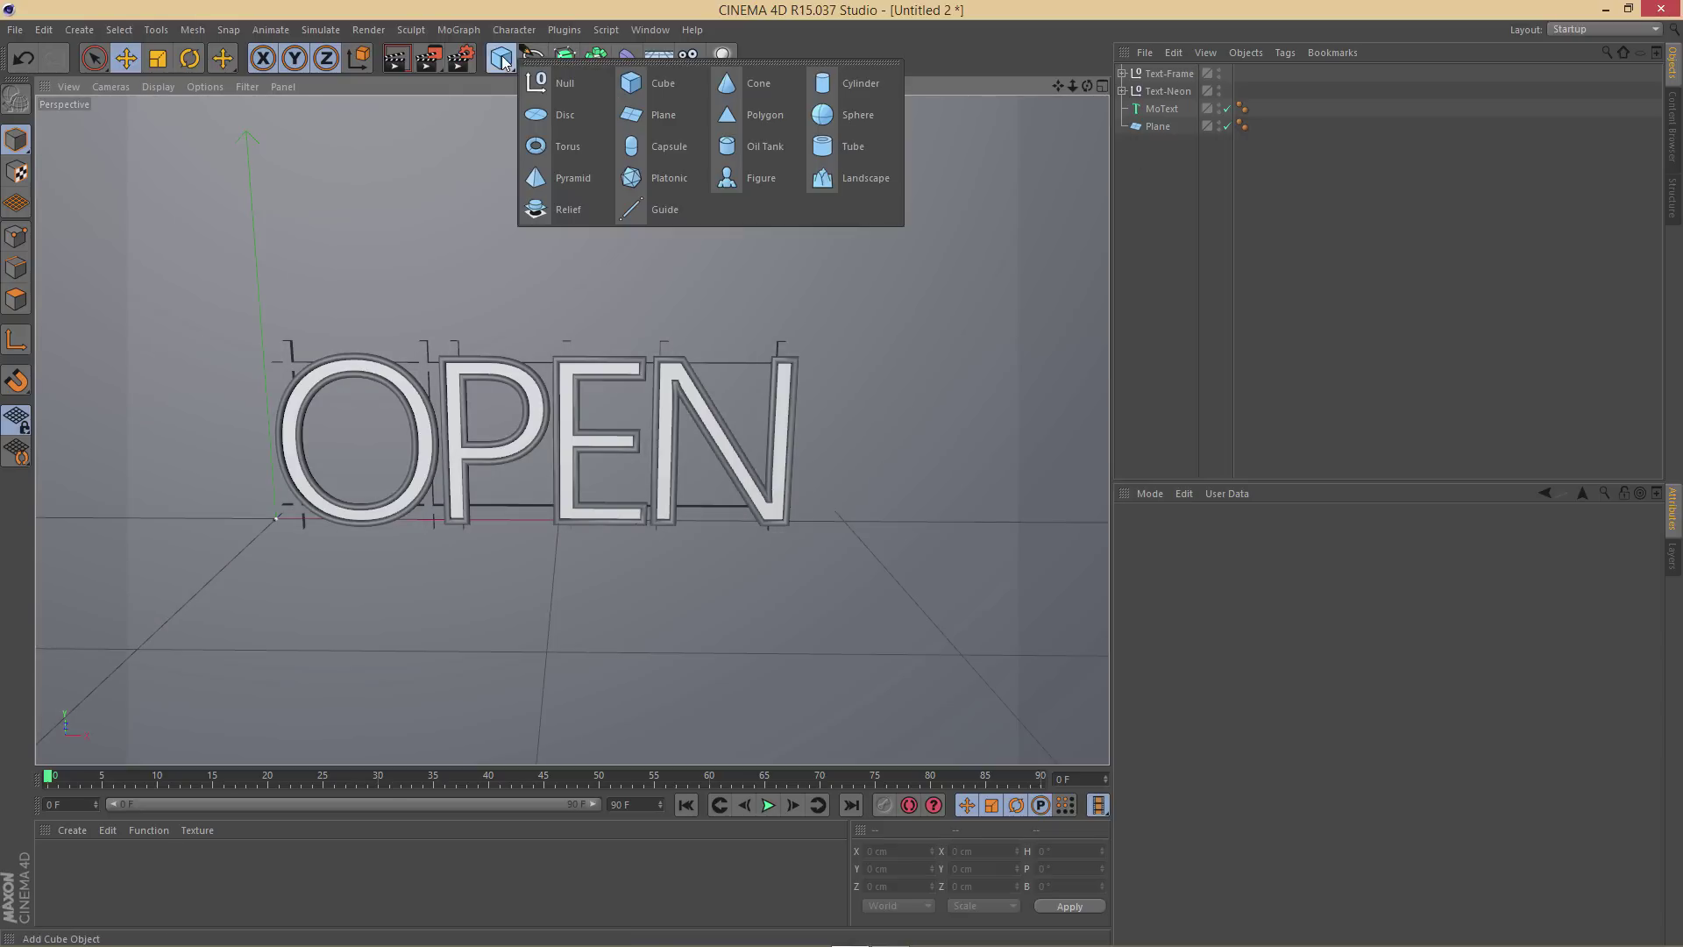
left_click(757, 81)
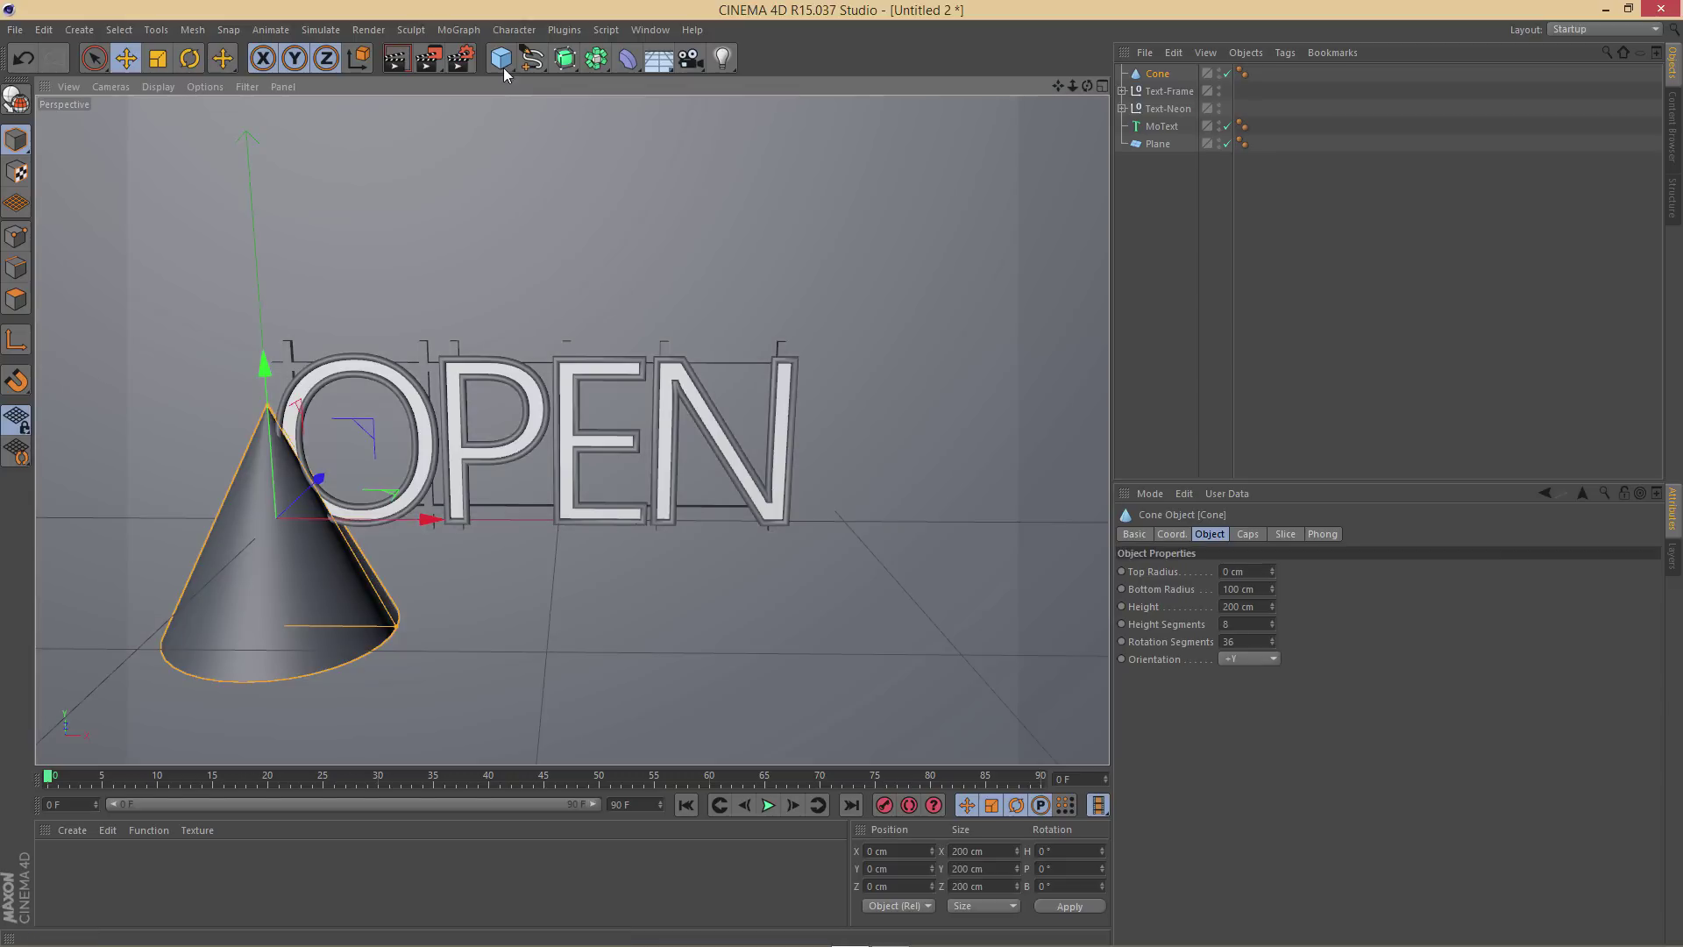
left_click(502, 59)
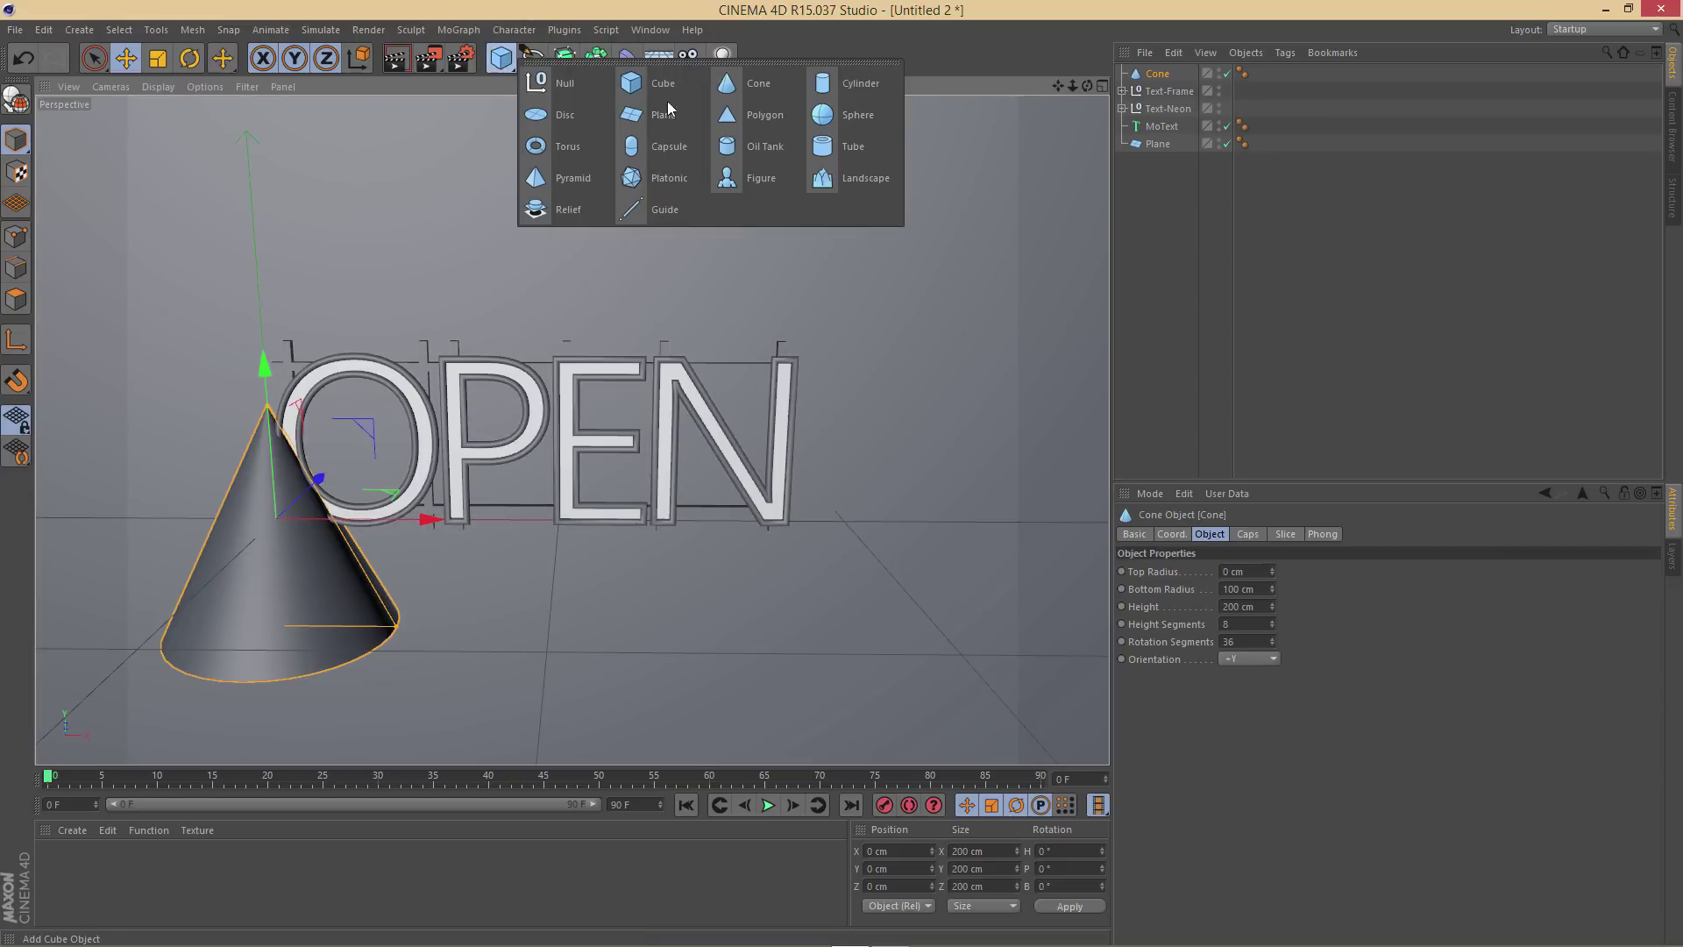
left_click_drag(1273, 589, 1272, 594)
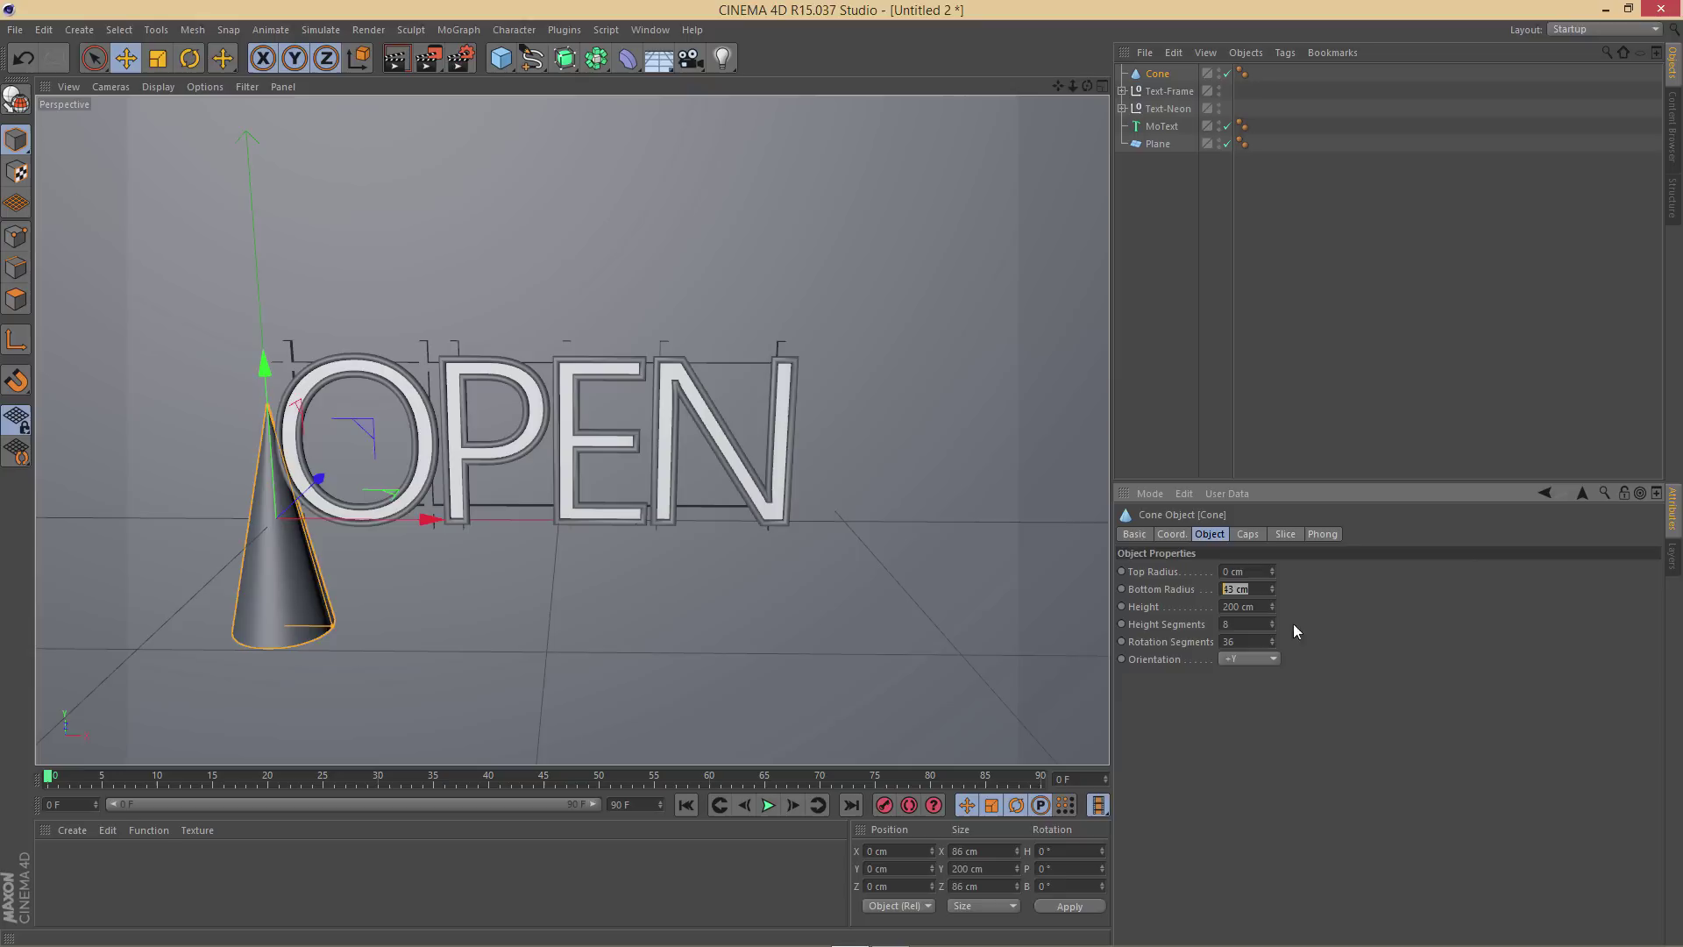
type("3")
key("Return")
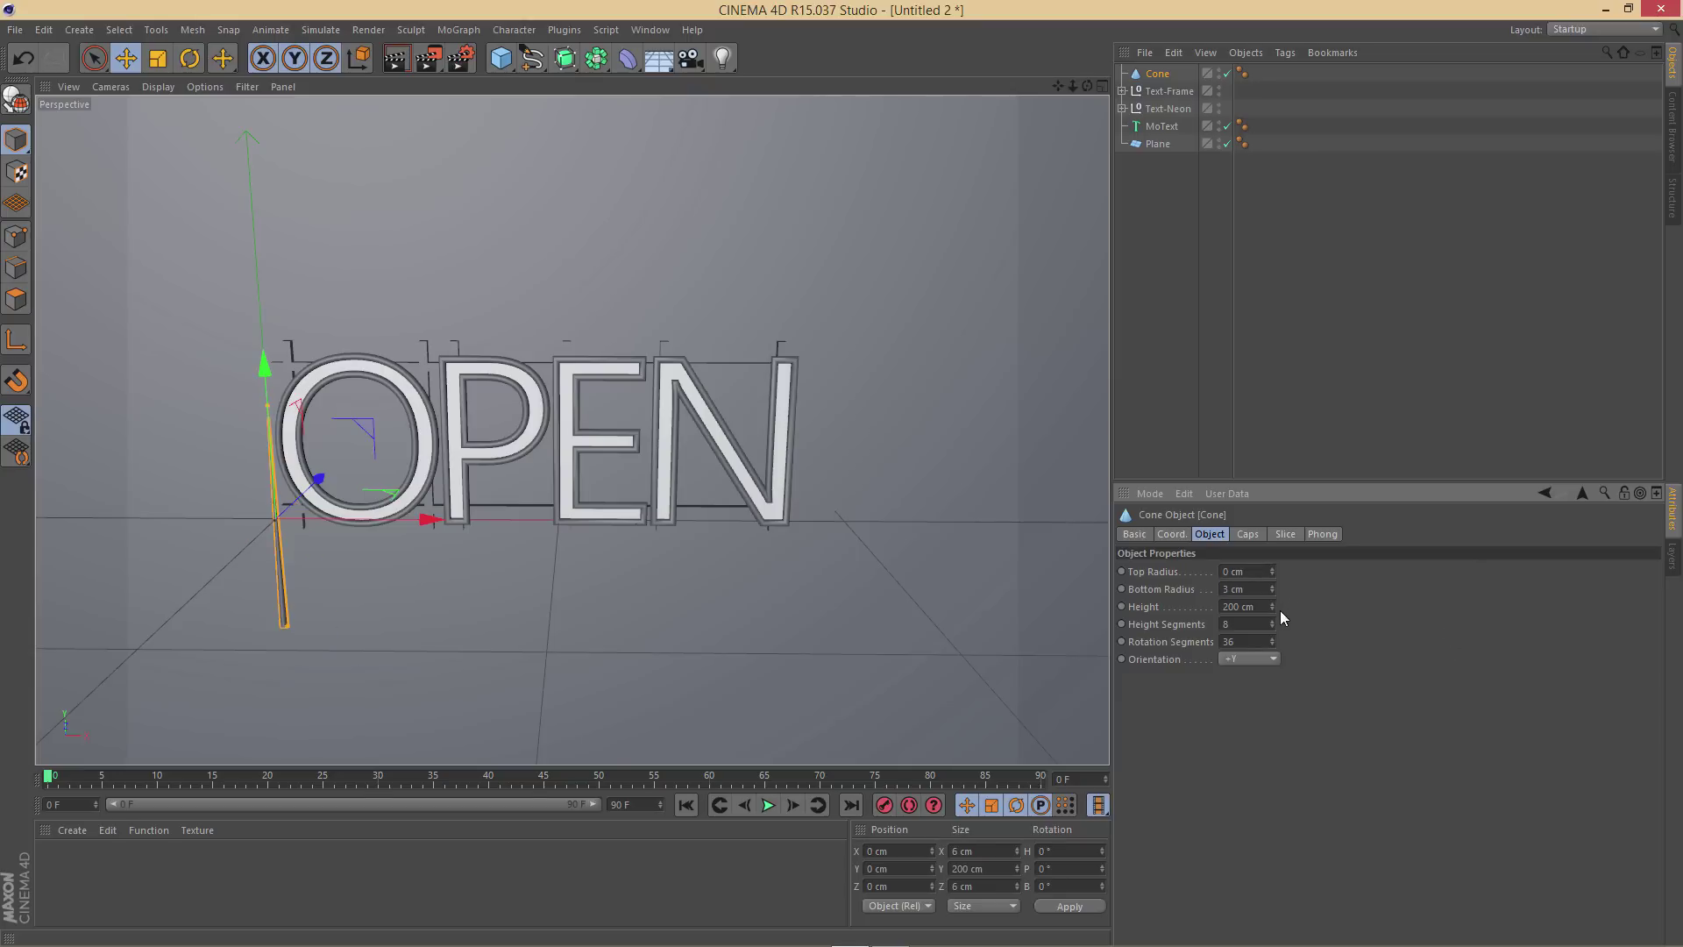
left_click_drag(1274, 627, 1273, 611)
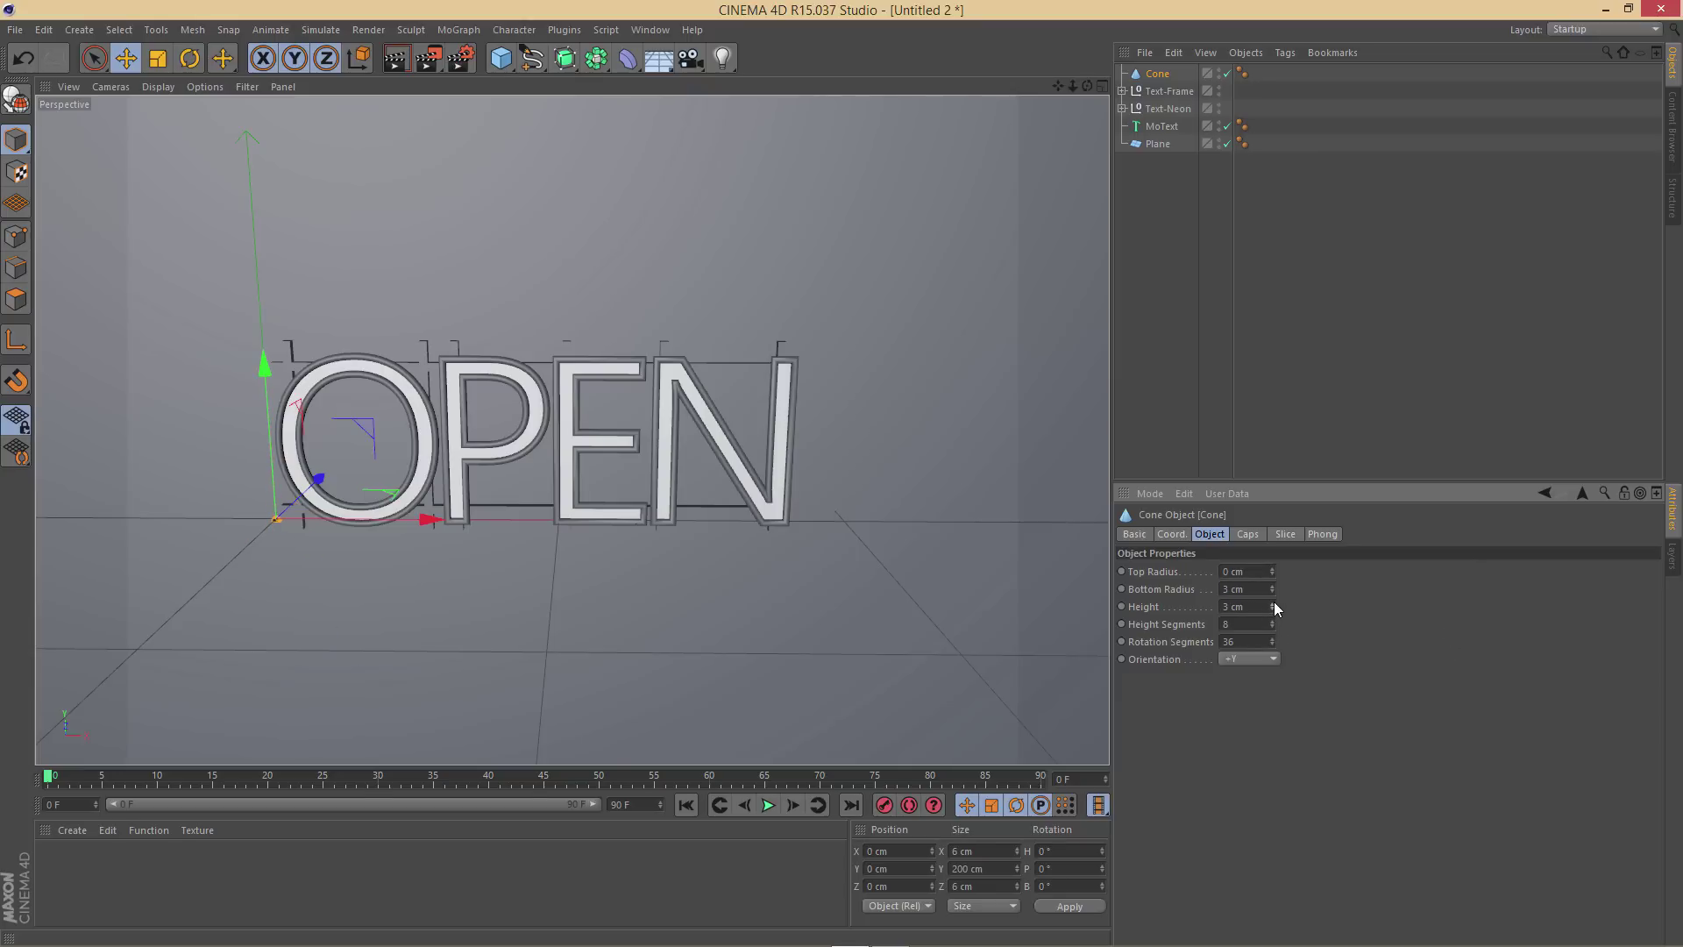
Pitch the cone 90° and move it onto the top of the letter O, at about X 71, Y 133 and Z -1 cm
scroll(339, 554, "up", 5)
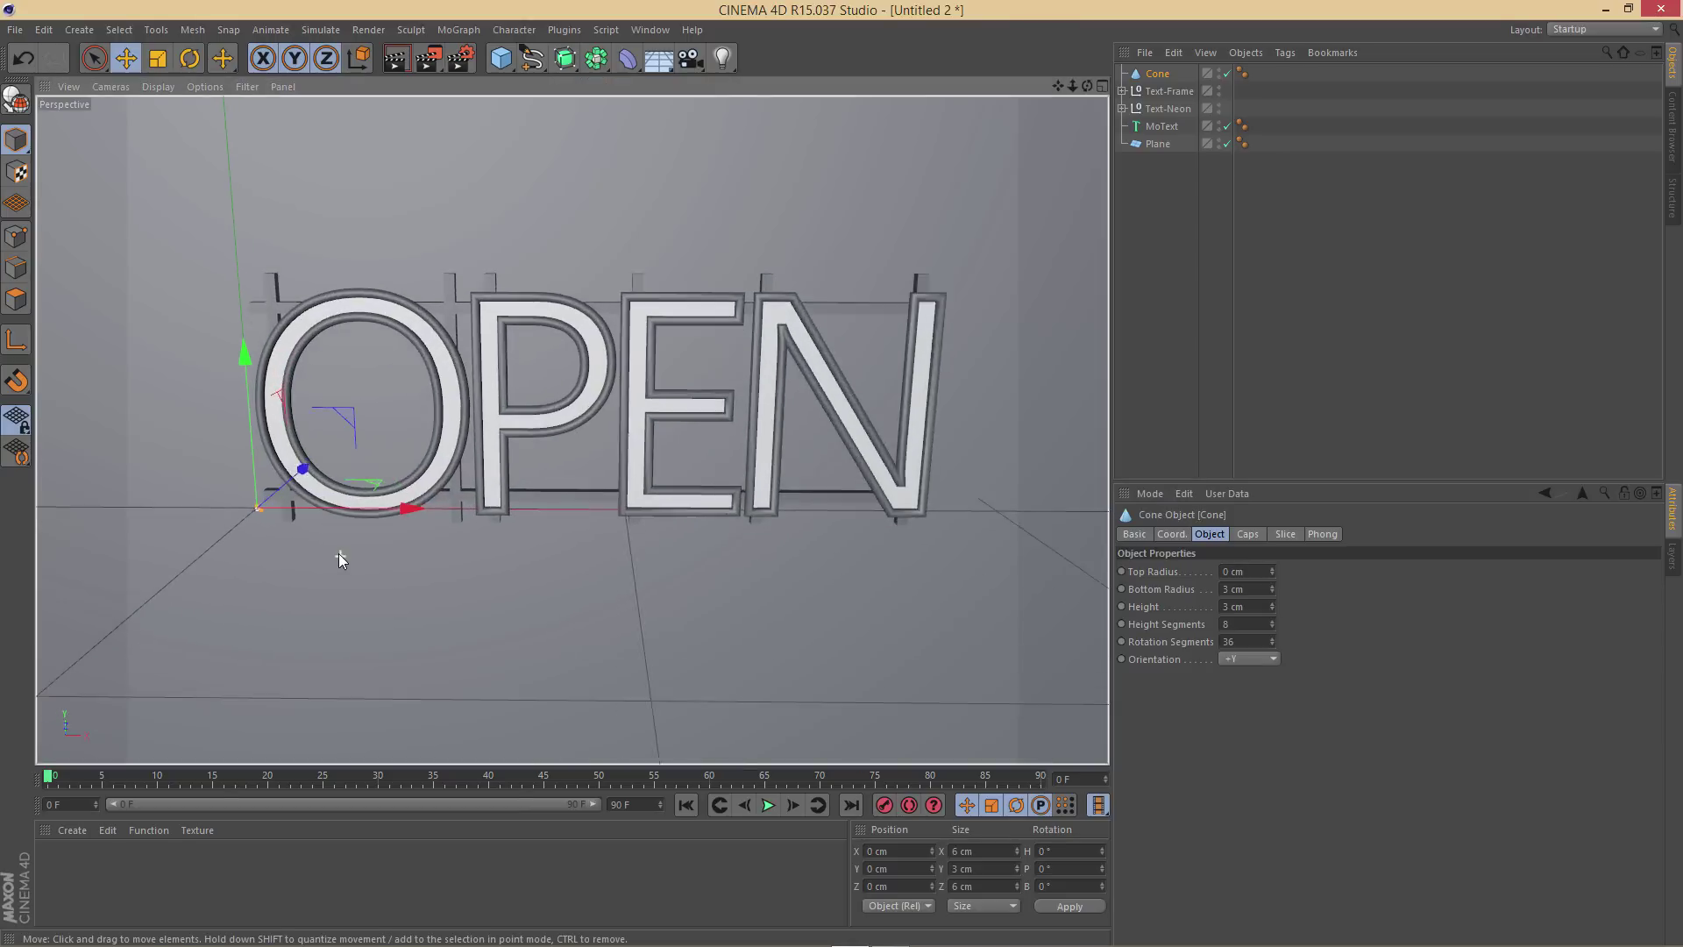
key("r")
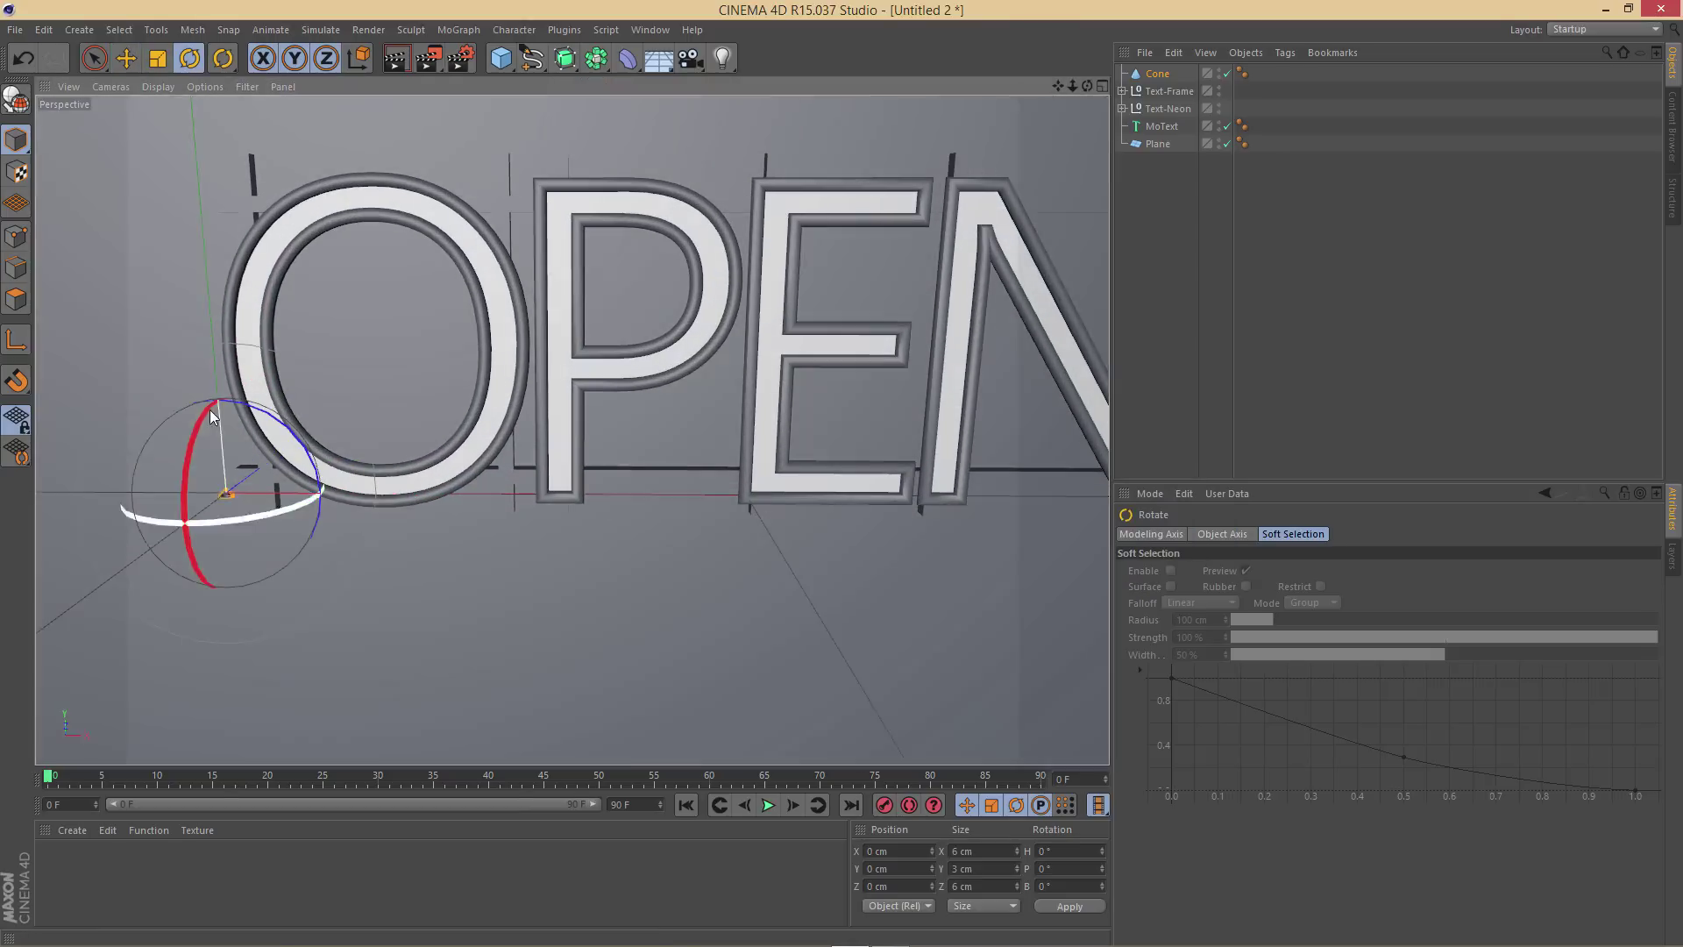
left_click_drag(203, 409, 196, 533)
key("e")
left_click_drag(212, 382, 215, 52)
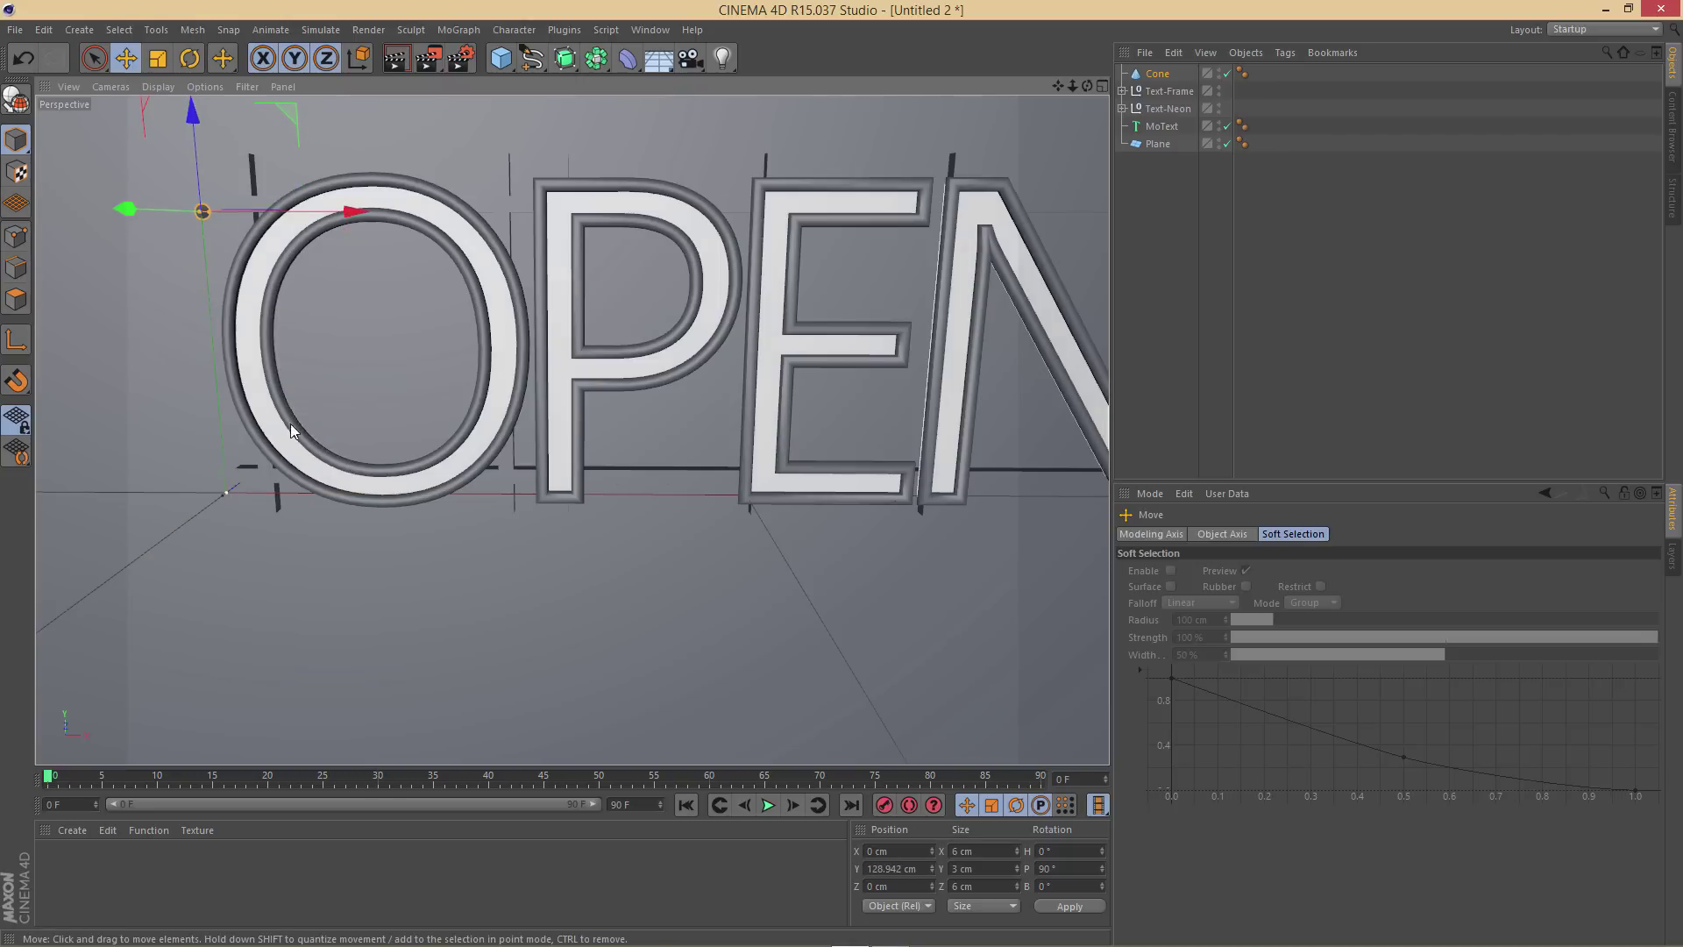
left_click_drag(354, 208, 515, 198)
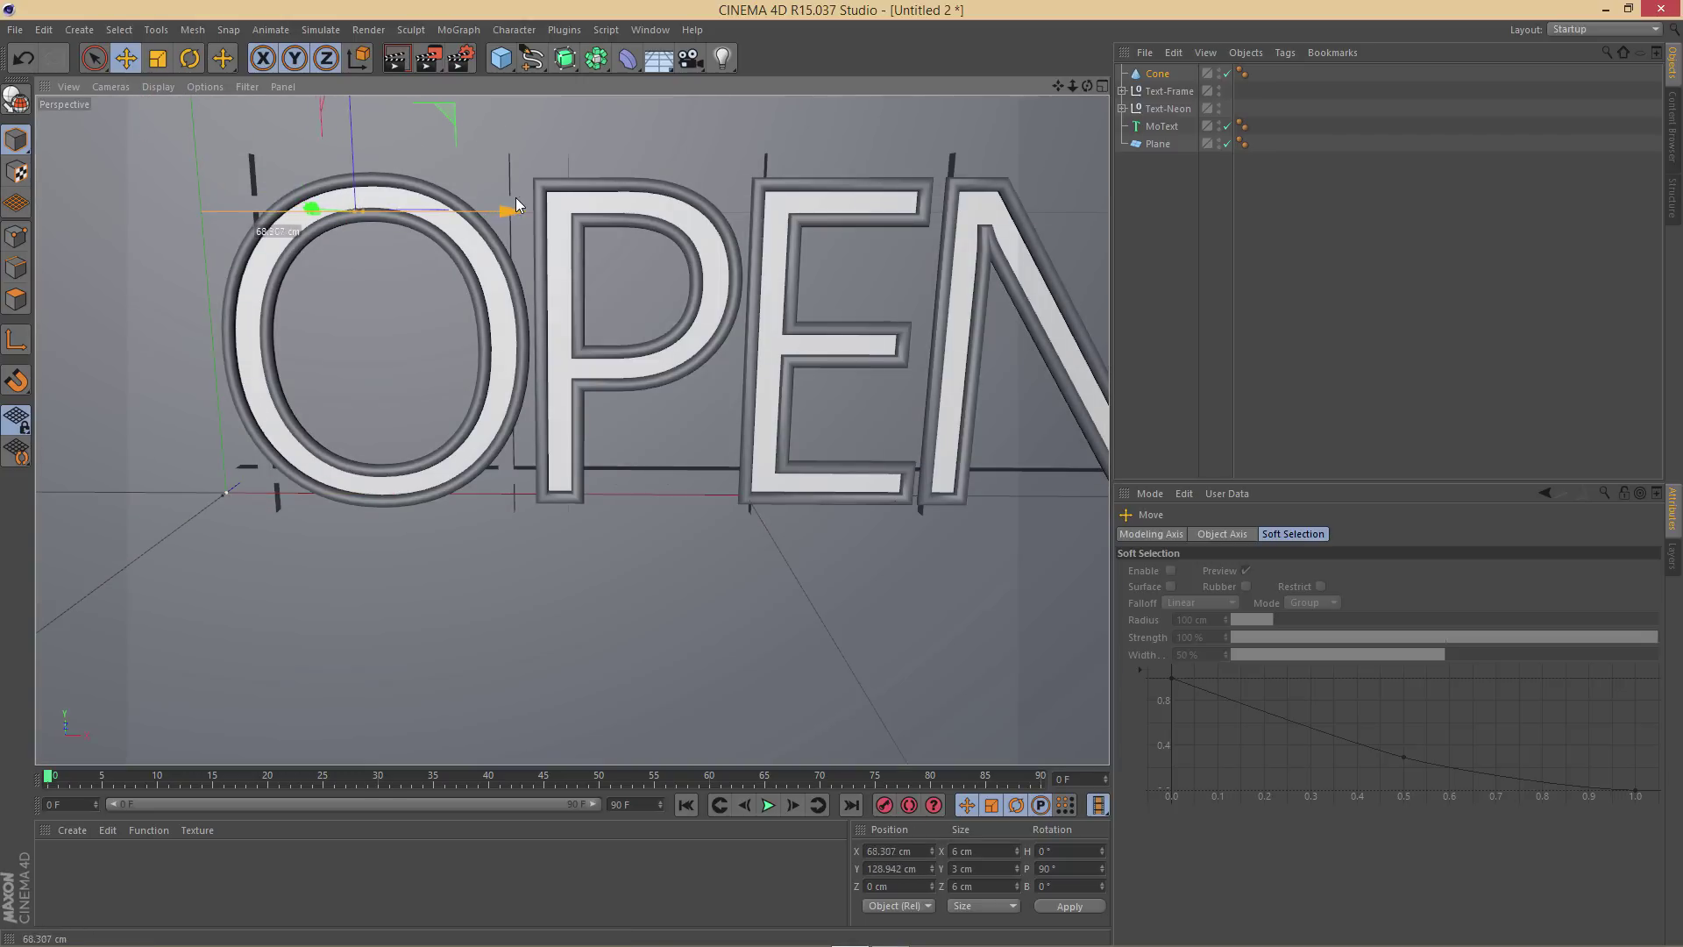
left_click_drag(366, 160, 386, 104, "alt")
left_click_drag(309, 220, 307, 223)
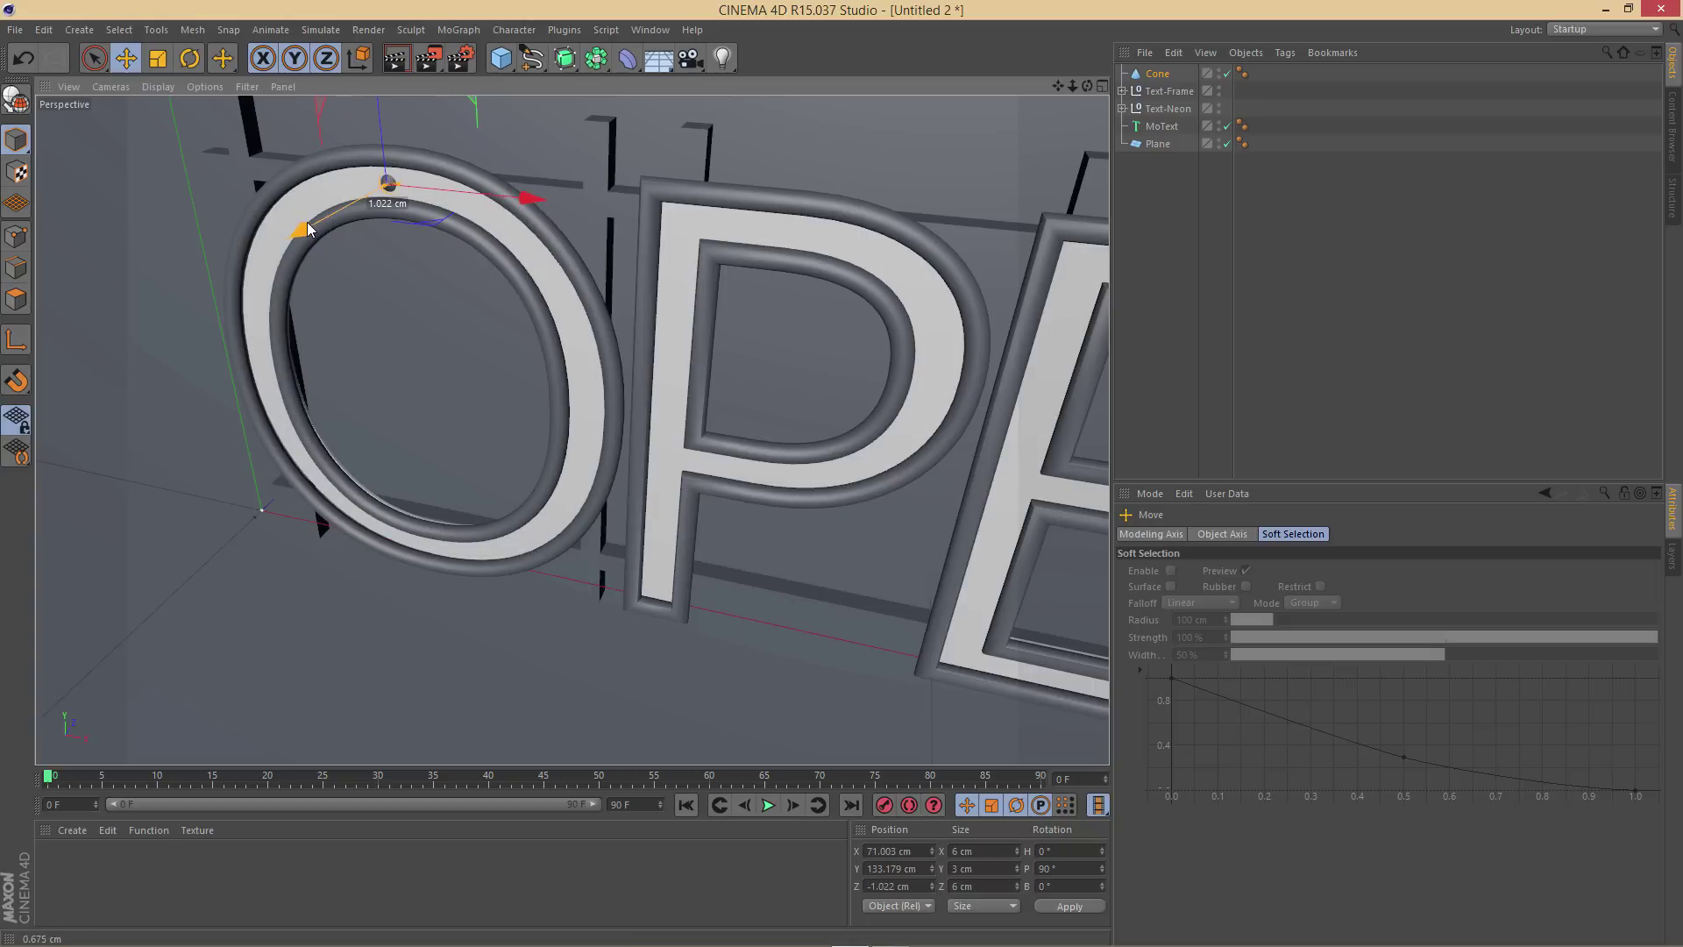
Move the cone slightly forward along Z to about -1.35 cm and set its bottom radius to 2 cm
left_click(1161, 76)
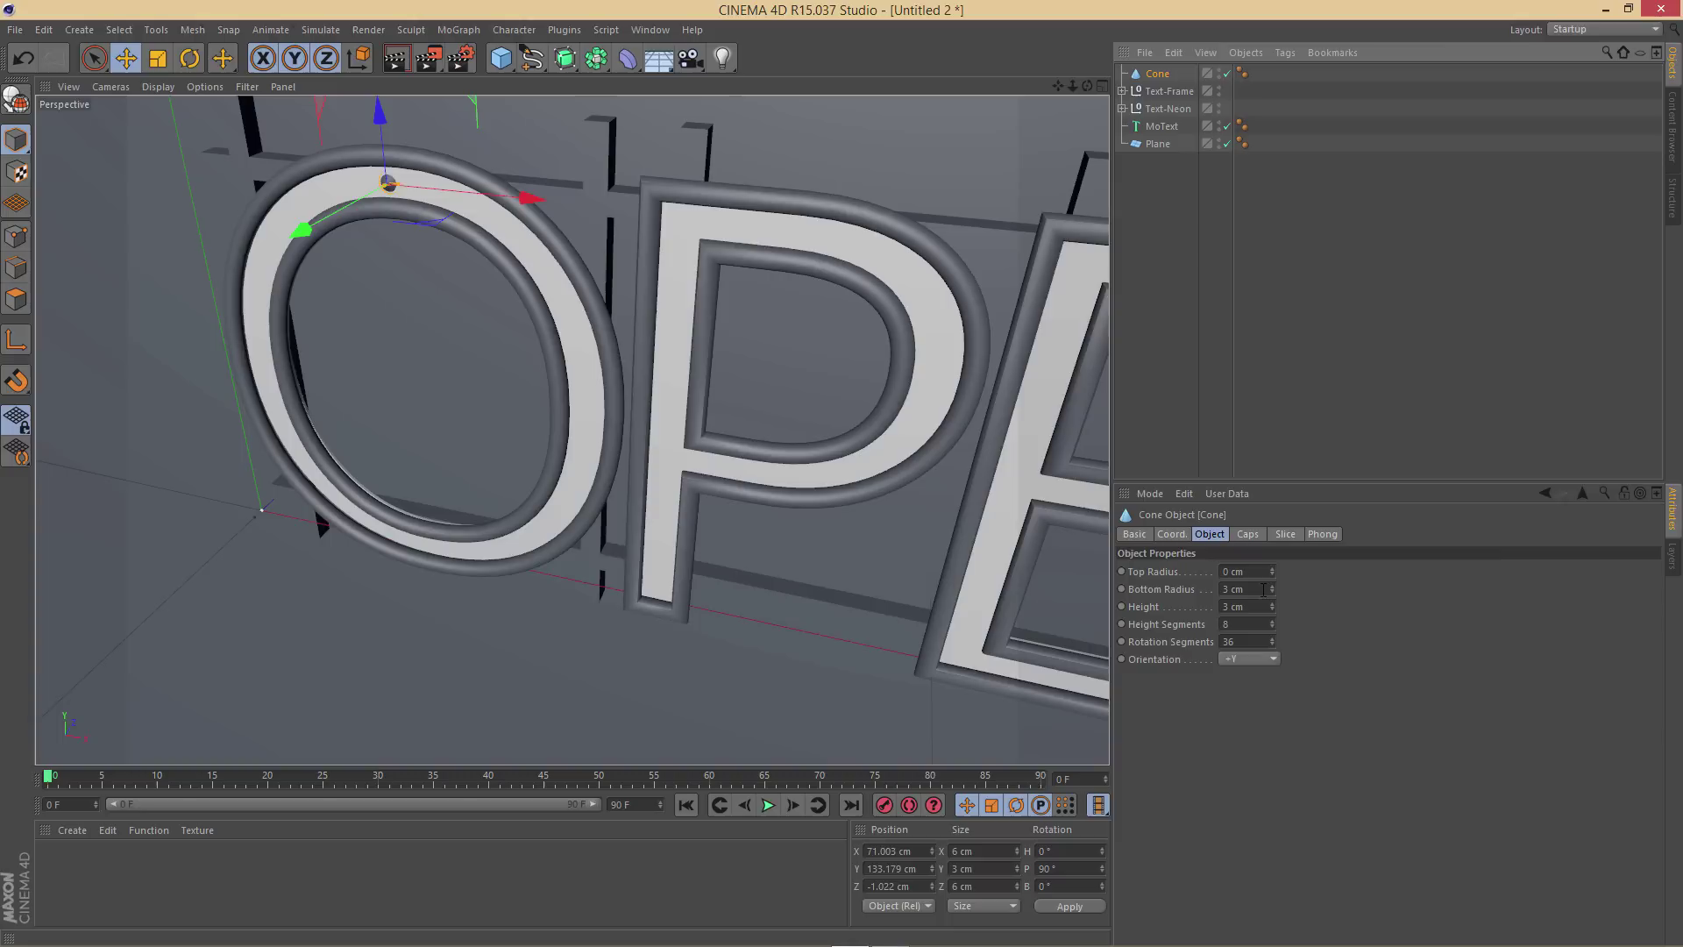
left_click_drag(1263, 589, 1212, 589)
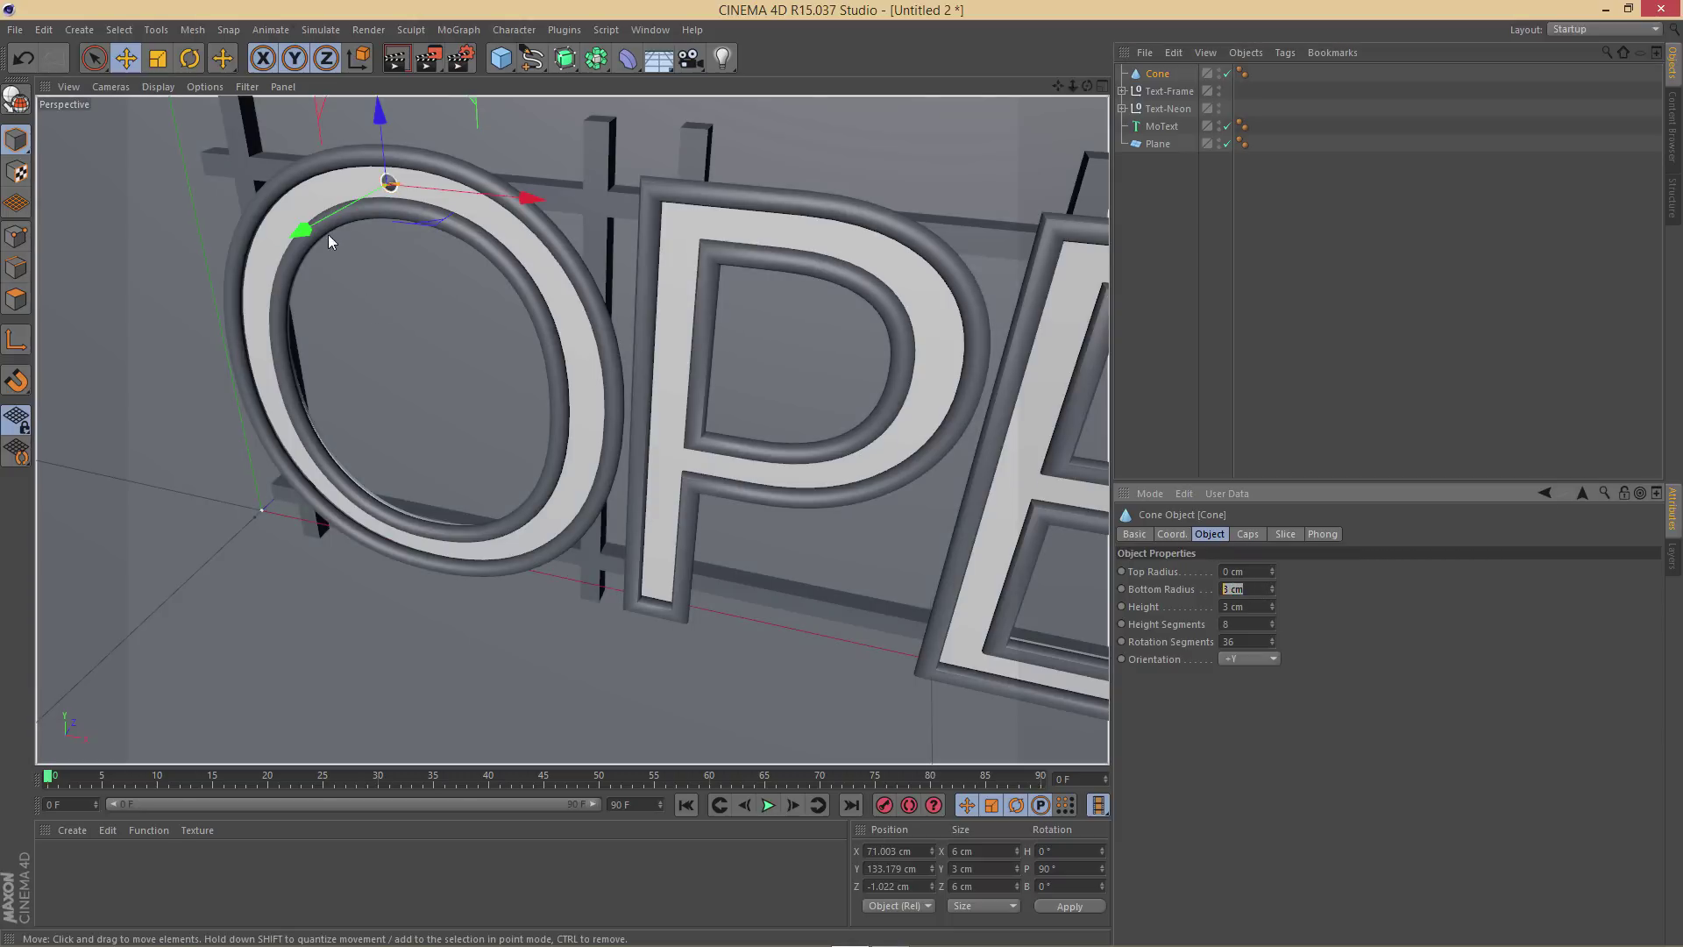
left_click_drag(307, 231, 313, 231)
left_click(1242, 590)
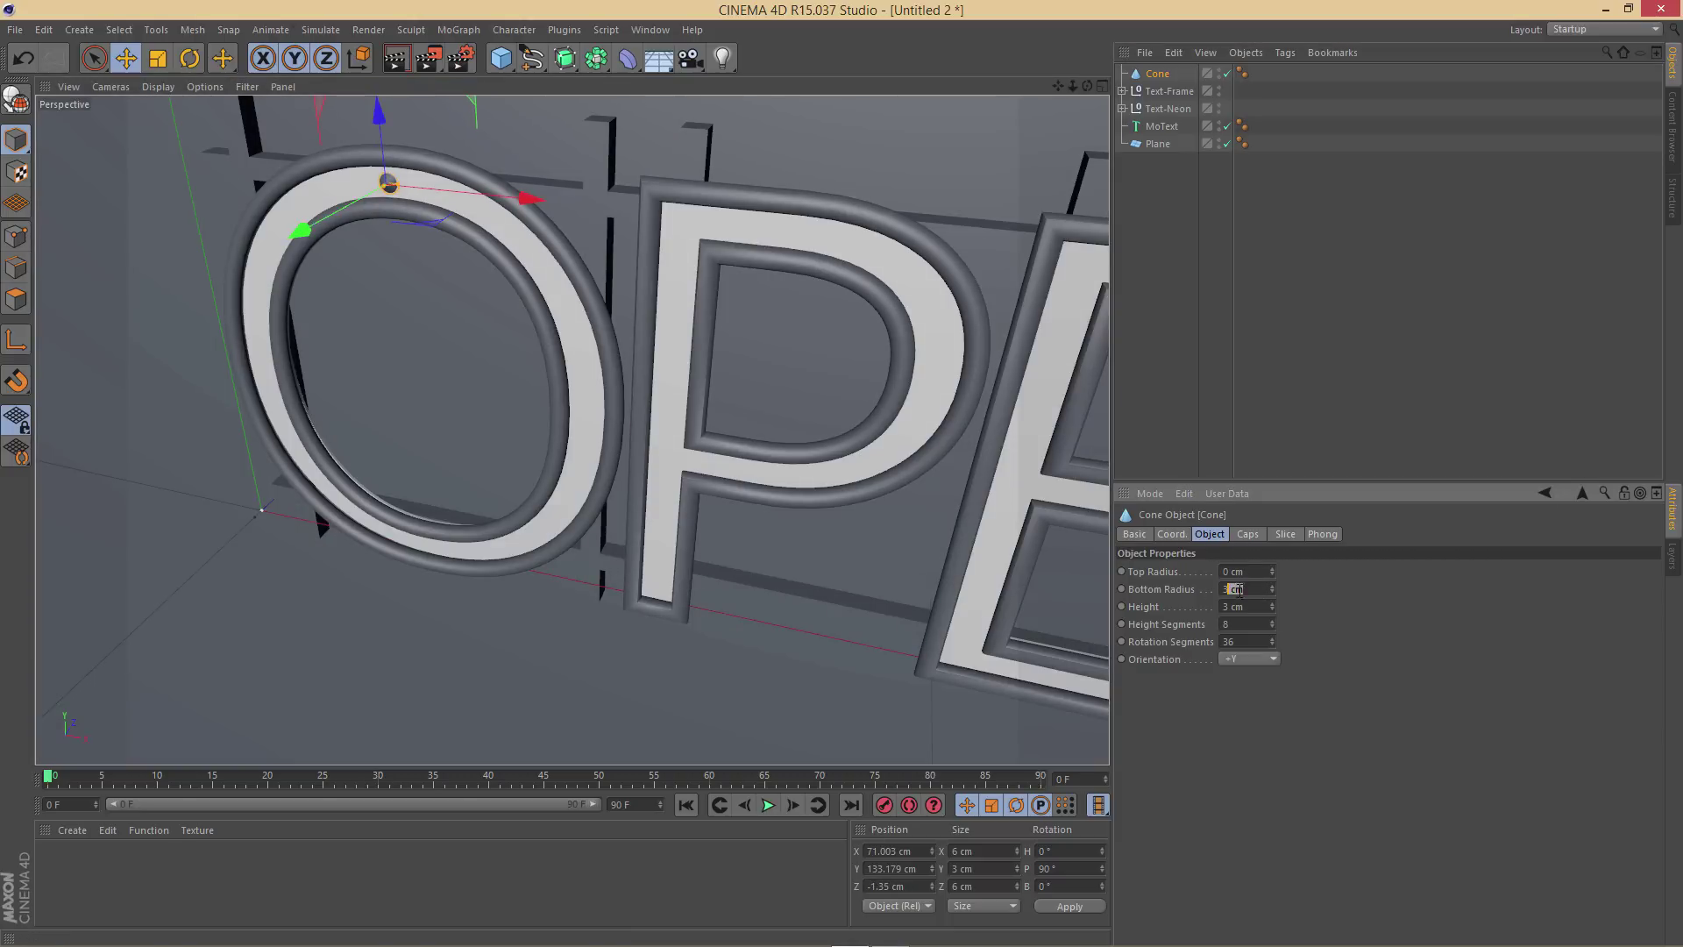
type("2")
key("Return")
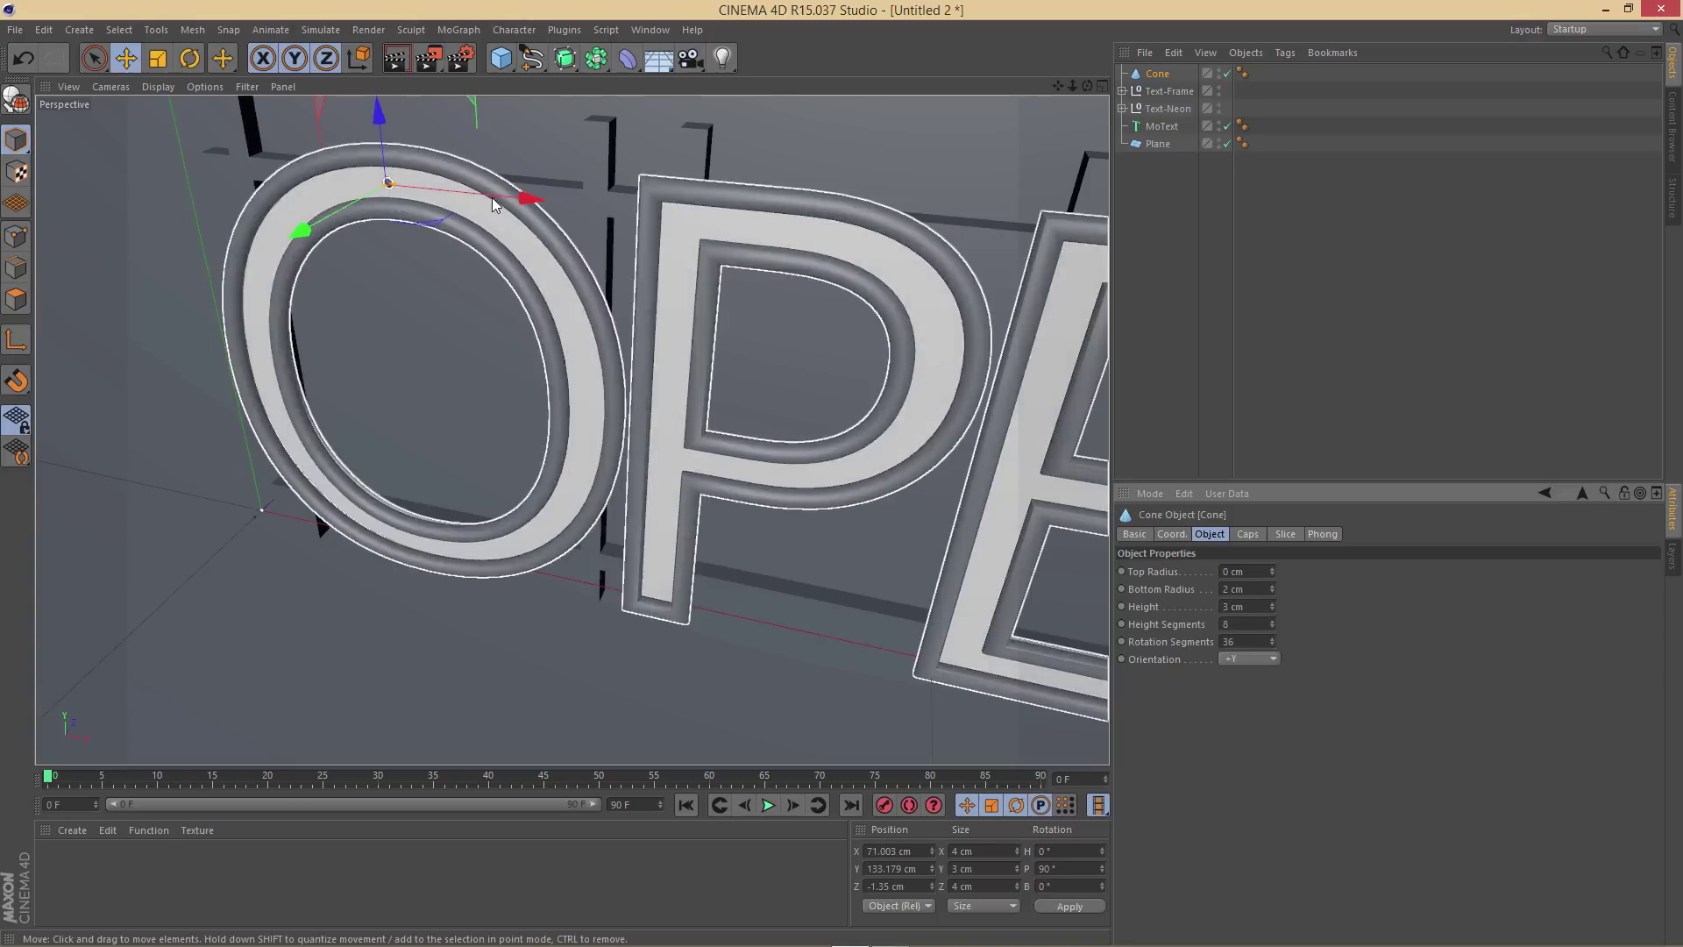
Set the cone's height to 2.5 cm while viewing the sign from the side
scroll(395, 219, "up", 5)
left_click_drag(395, 219, 852, 213, "alt")
left_click(1235, 606)
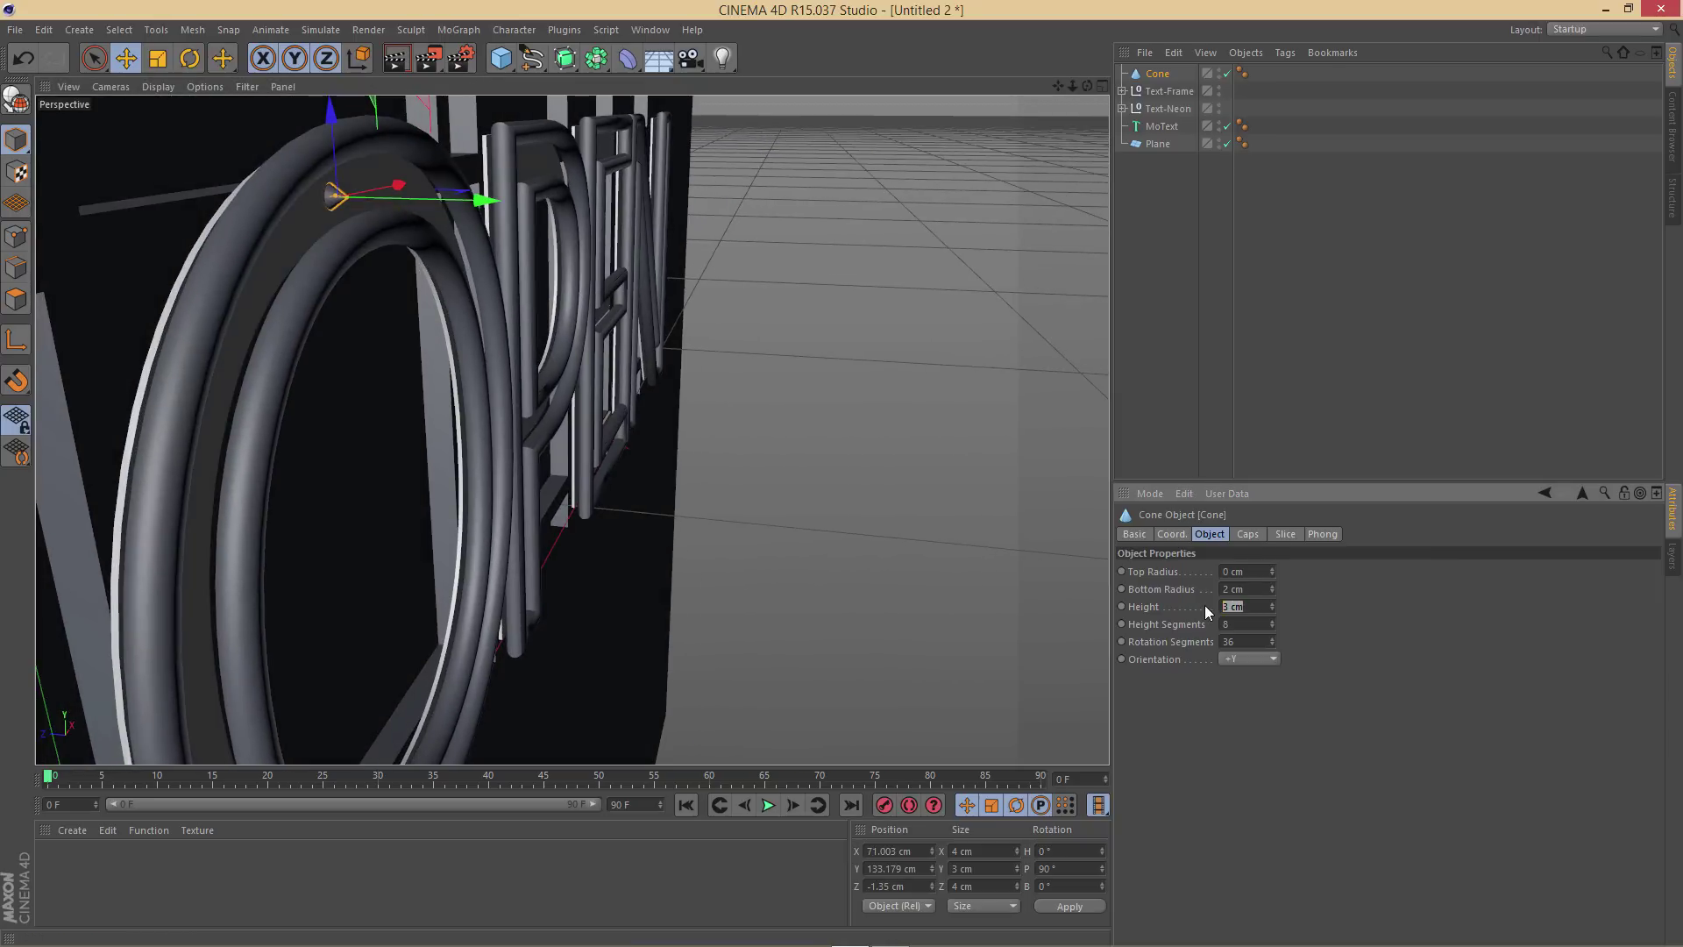
type("2.5")
key("Return")
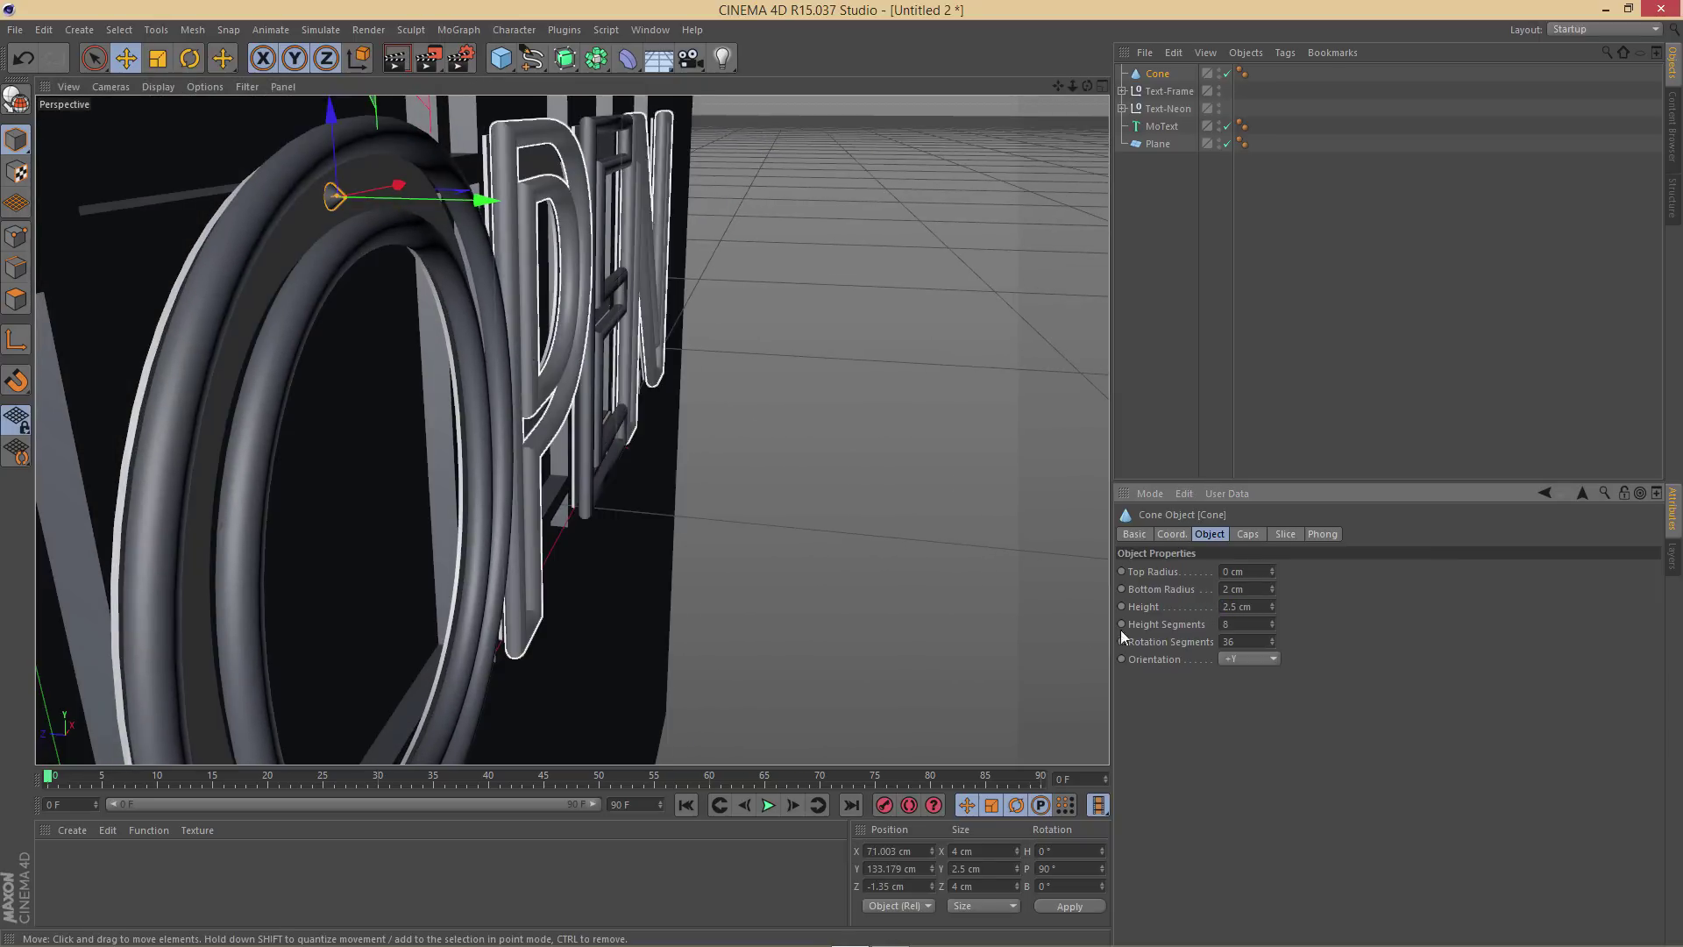
Try a height of 1 cm on the cone and set it back to 2.5 cm
left_click_drag(1210, 606, 1204, 606)
type("1")
key("Return")
mouse_move(528, 291)
left_mouse_down("alt")
mouse_move(571, 302)
mouse_move(548, 289)
left_mouse_up("alt")
left_click(1234, 607)
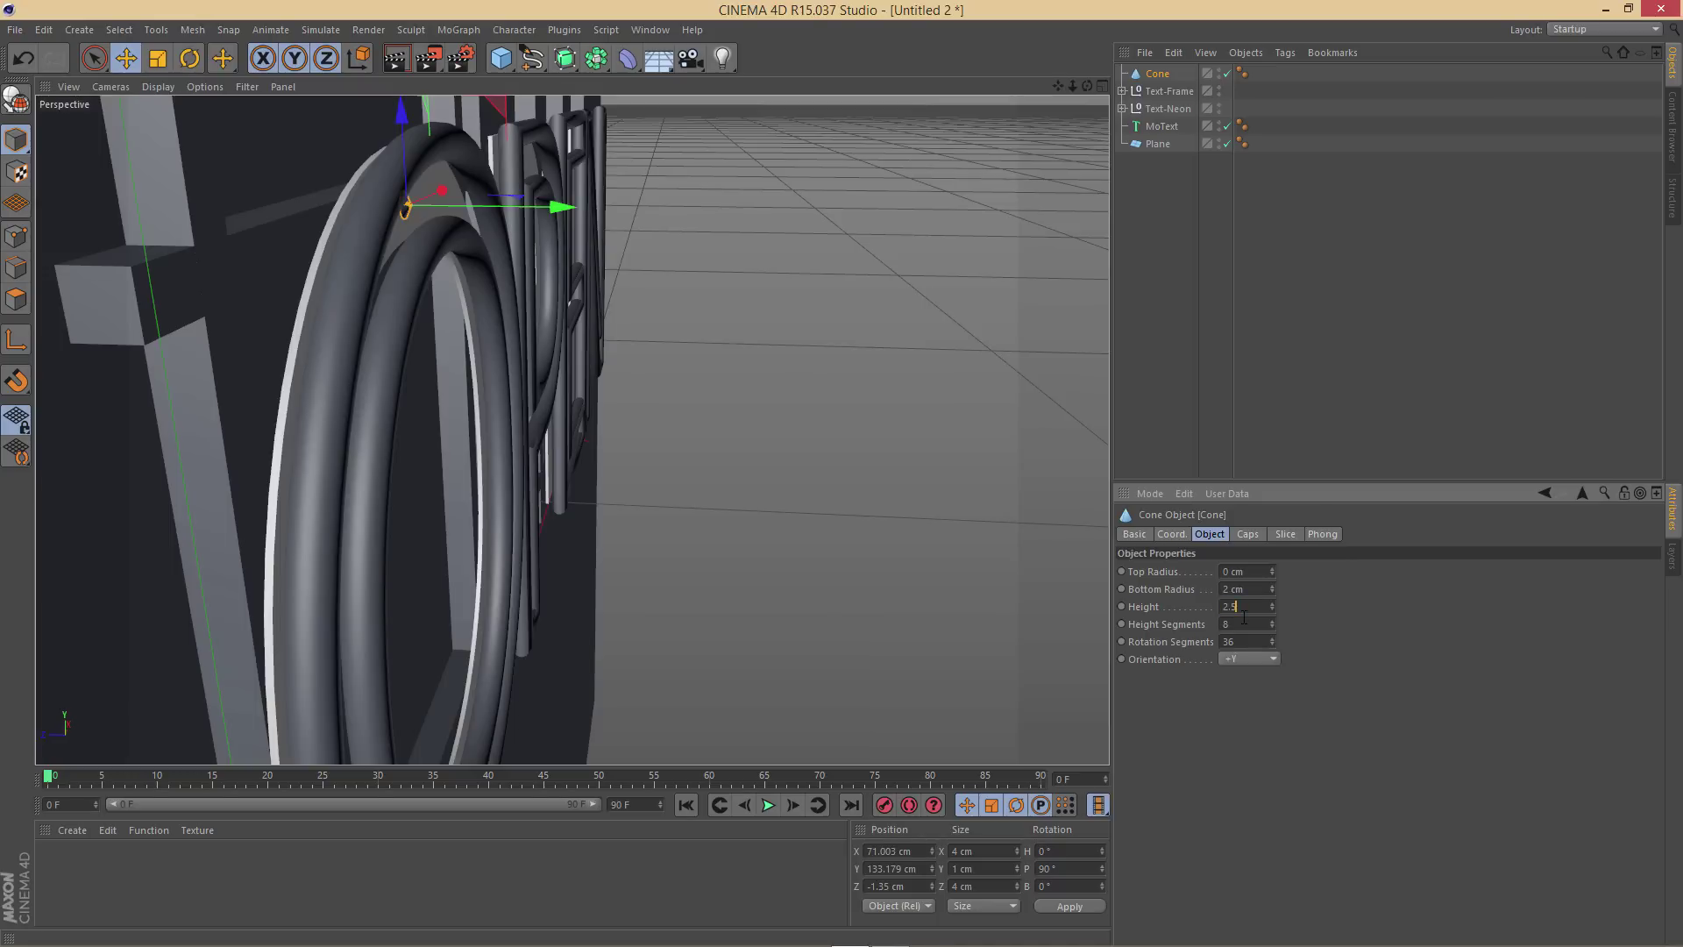
key("Return")
Push the cone back along Z to about -0.75 cm and deselect it
left_click_drag(681, 329, 650, 314, "alt")
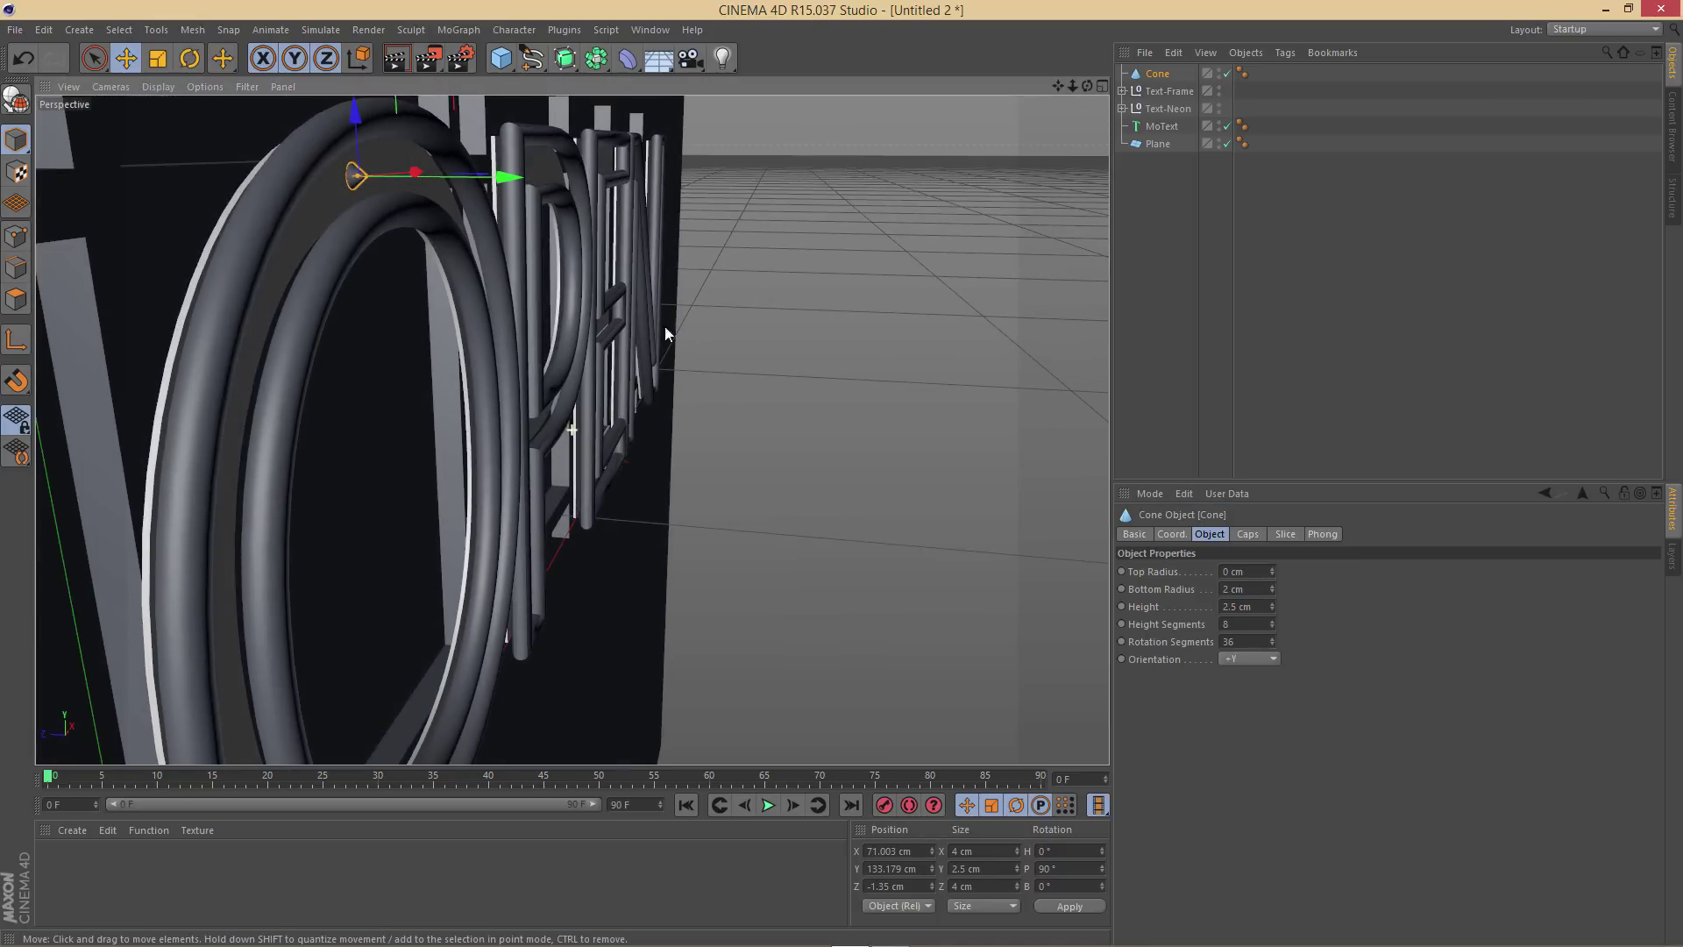
left_click_drag(507, 177, 505, 180)
left_click_drag(549, 286, 366, 298, "alt")
scroll(366, 298, "down", 5)
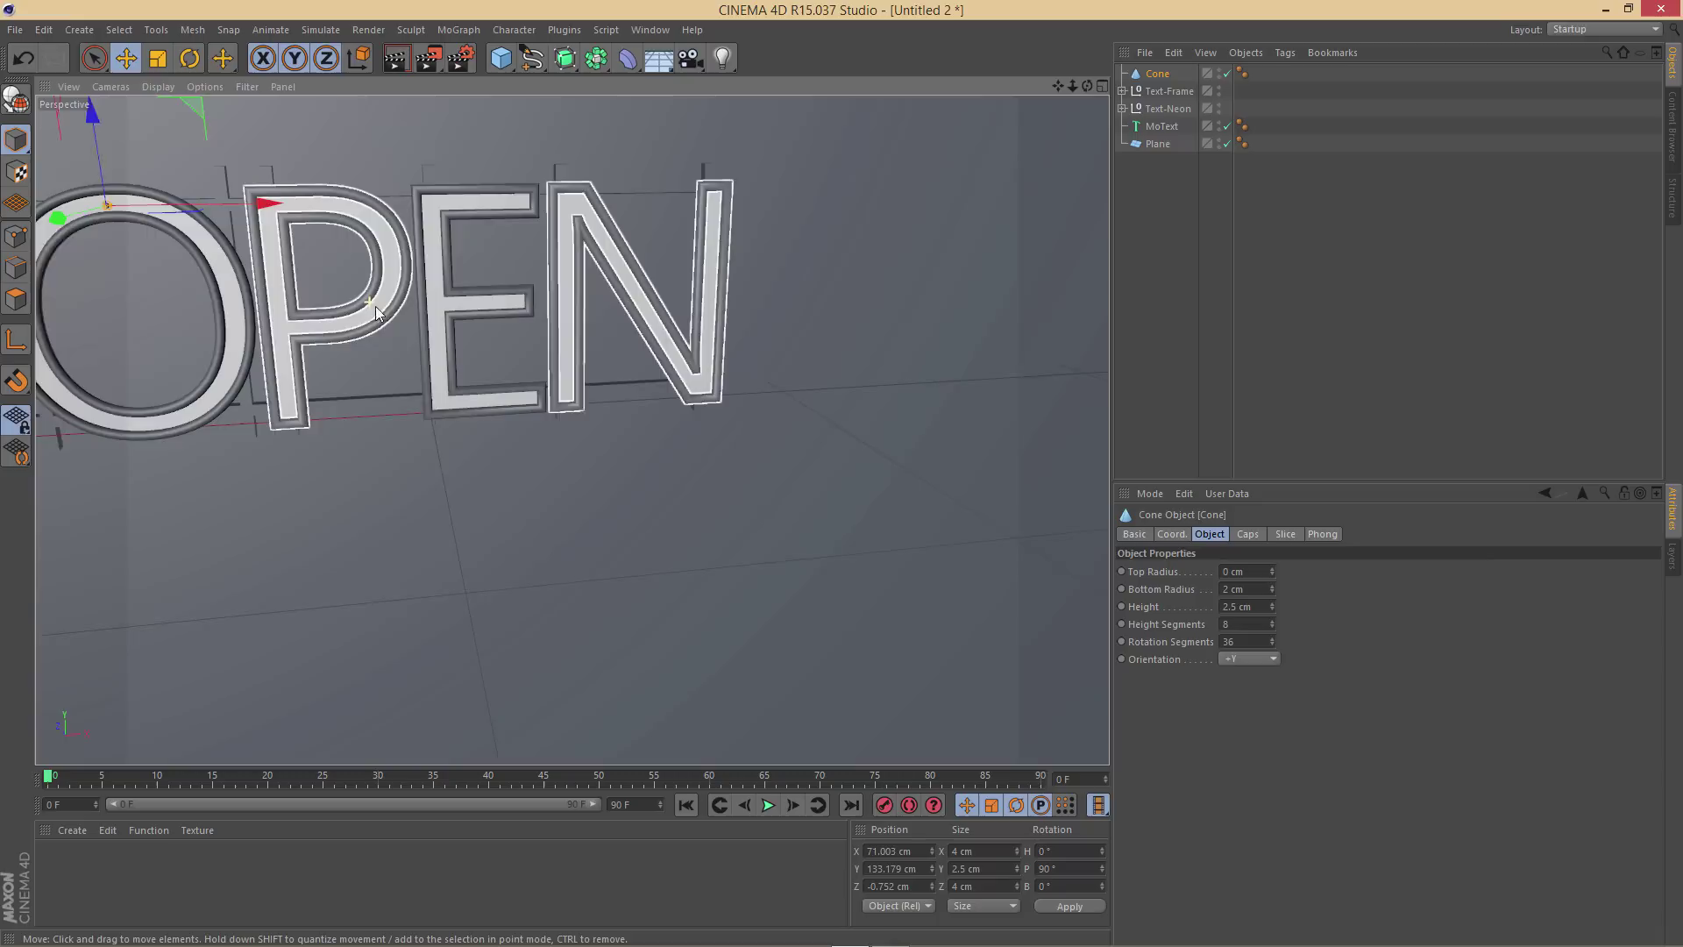
left_click(1225, 348)
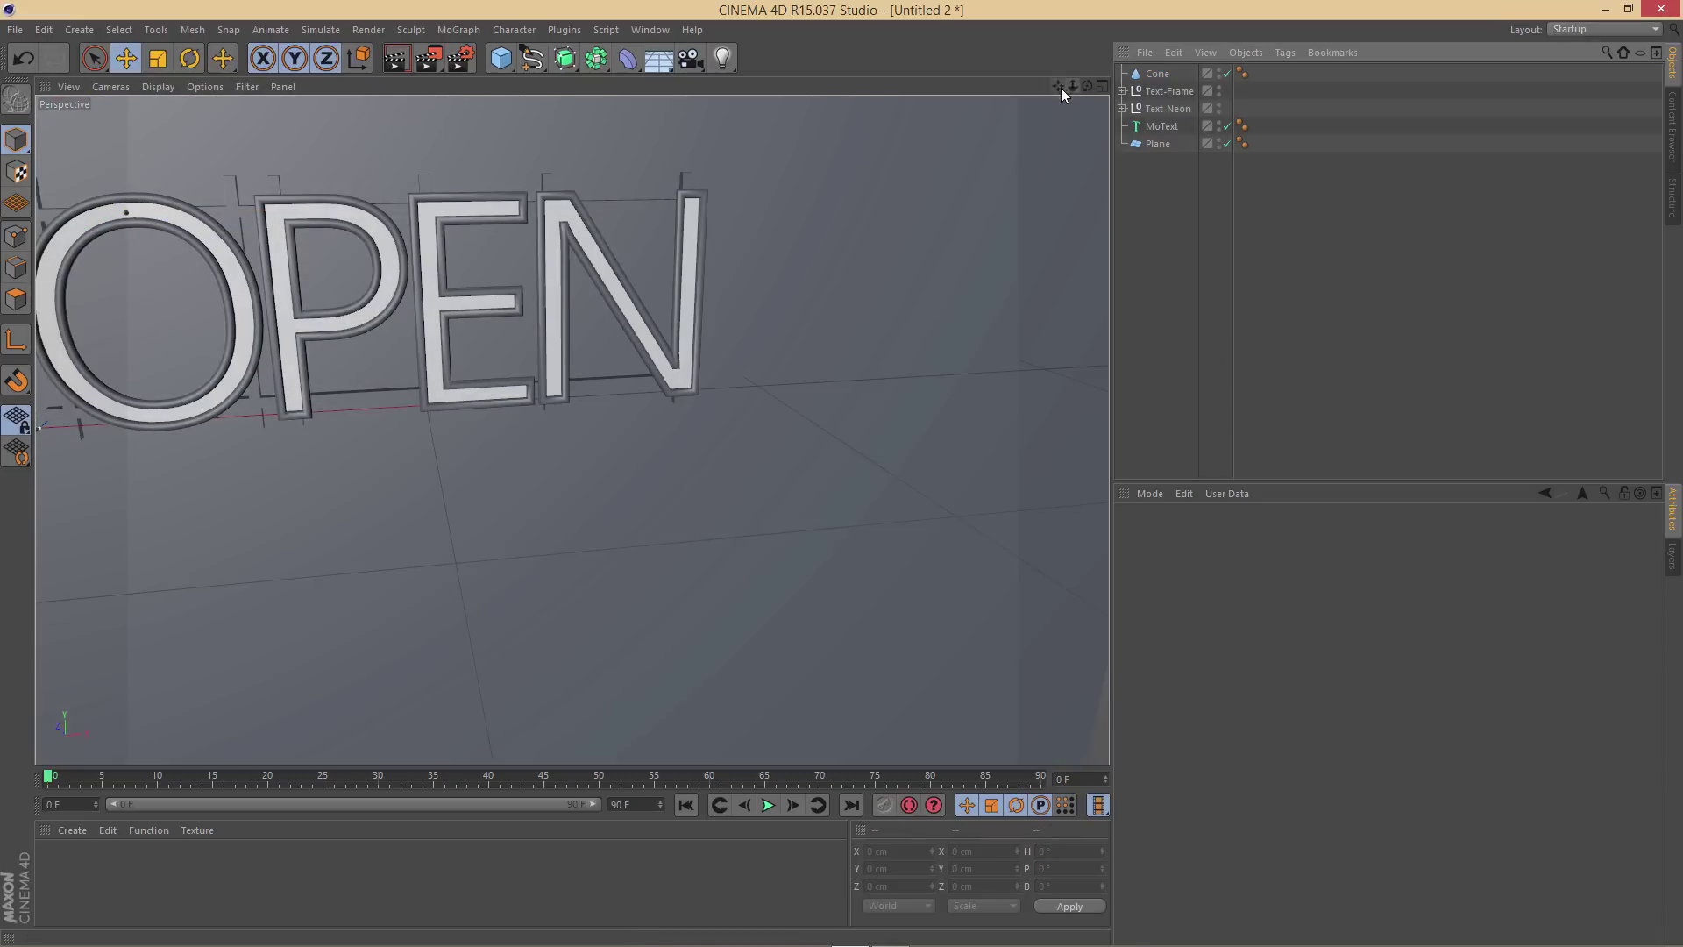
left_click_drag(1060, 88, 1023, 113)
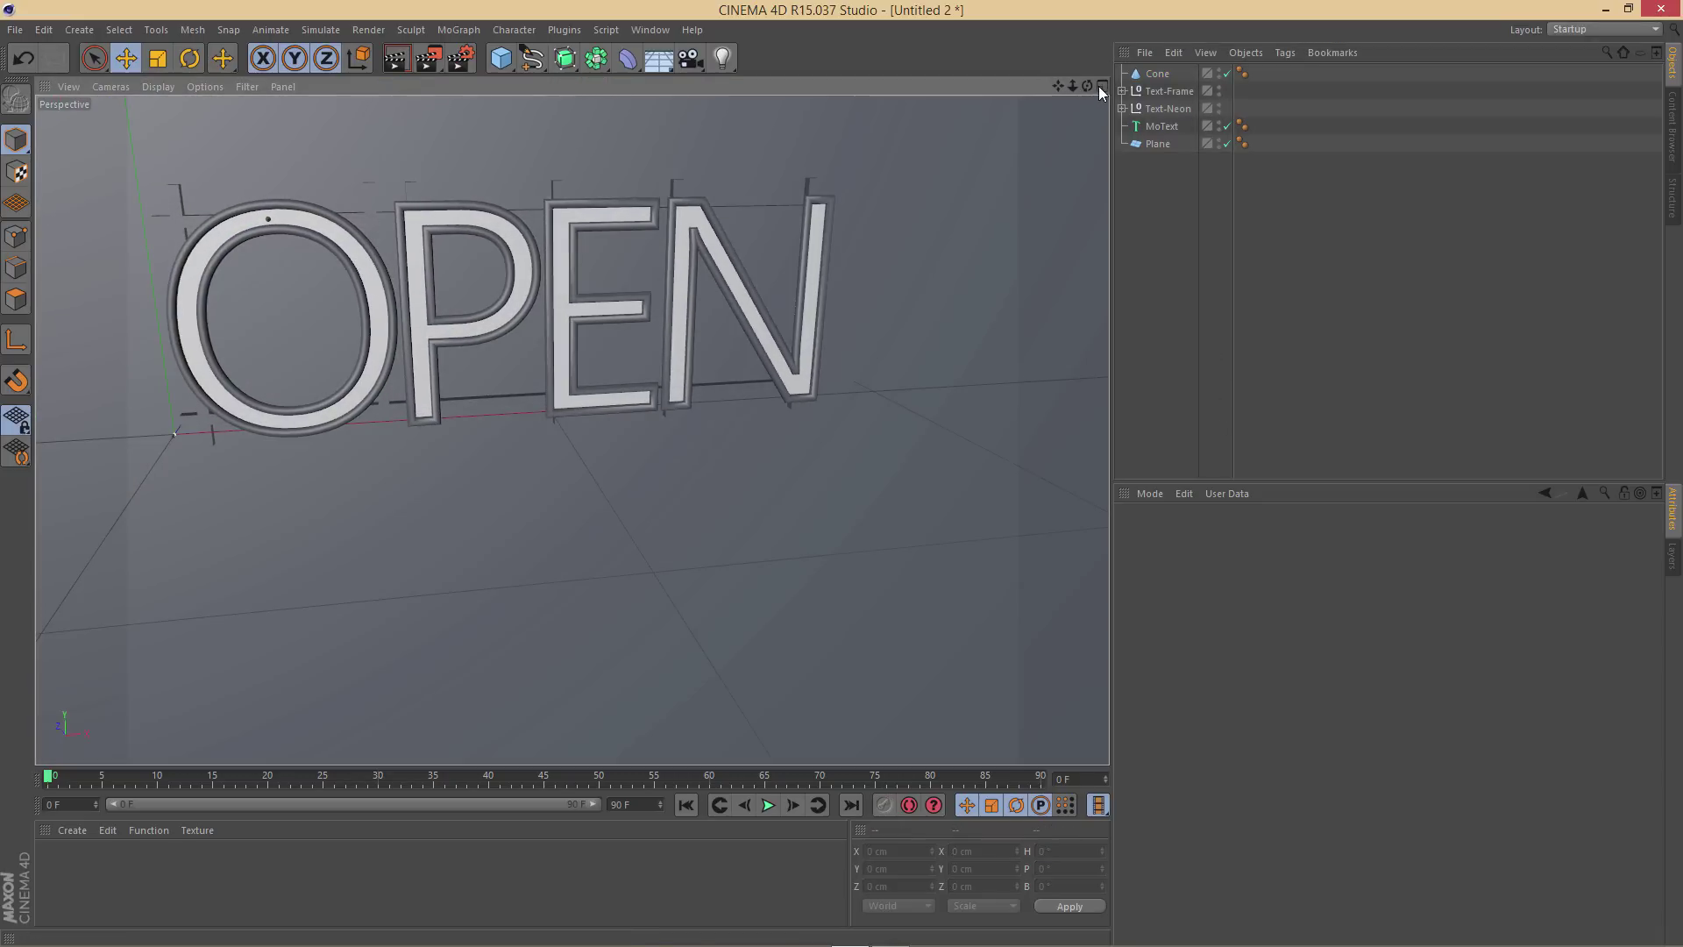
In the Front view, select the cone and centre it horizontally on the top of the O, at about X 76 cm
left_click(1101, 86)
left_click(1099, 445)
scroll(256, 195, "up", 4)
left_click(430, 439)
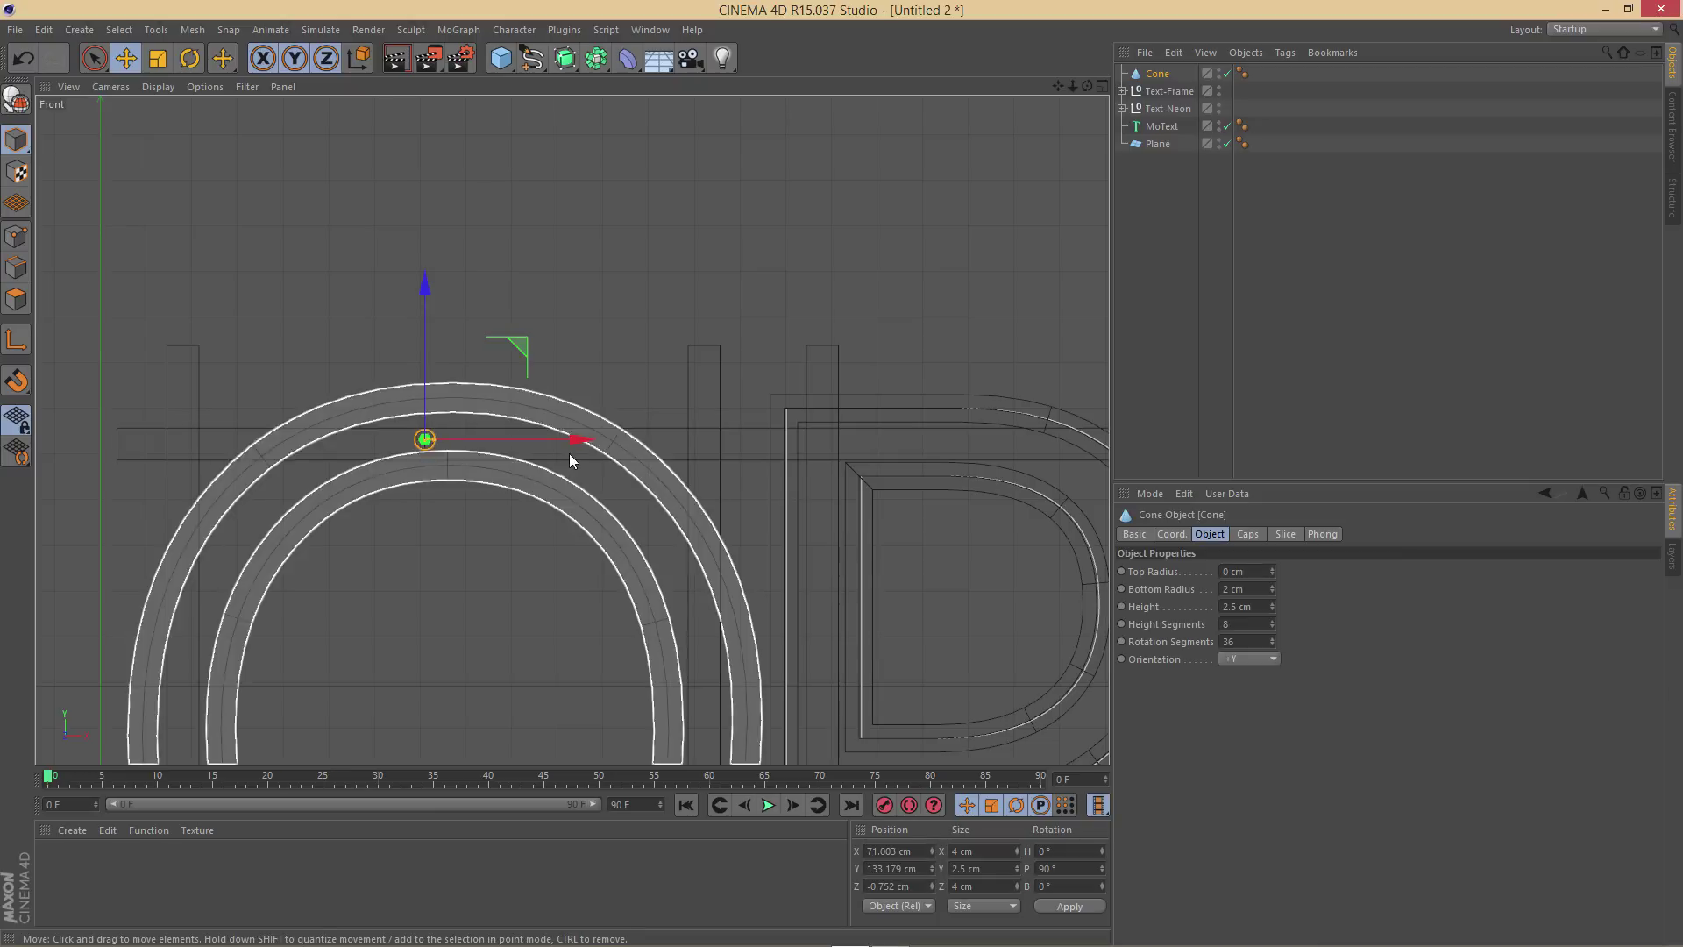
left_click_drag(566, 446, 589, 455)
scroll(570, 482, "down", 5)
Copy the cone to the bottom of the O at about Y 6.7 cm and to its left side at about X 18, Y 79 cm
left_click_drag(1058, 86, 839, 464)
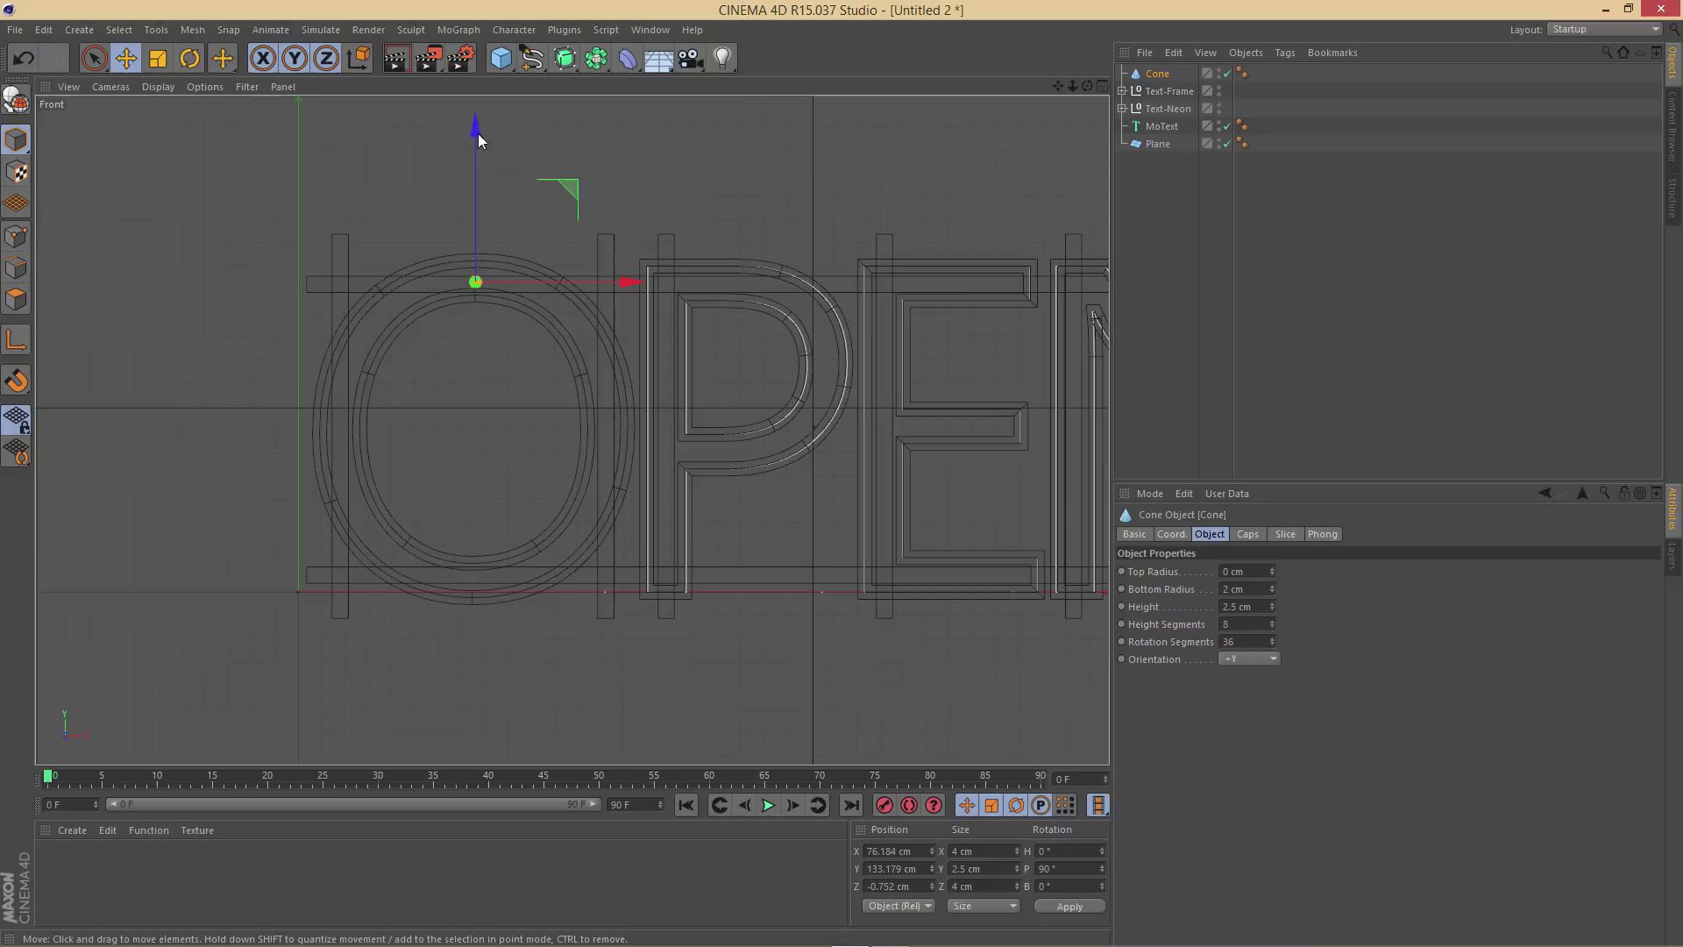
left_click_drag(475, 133, 461, 426, "ctrl")
scroll(436, 549, "up", 3)
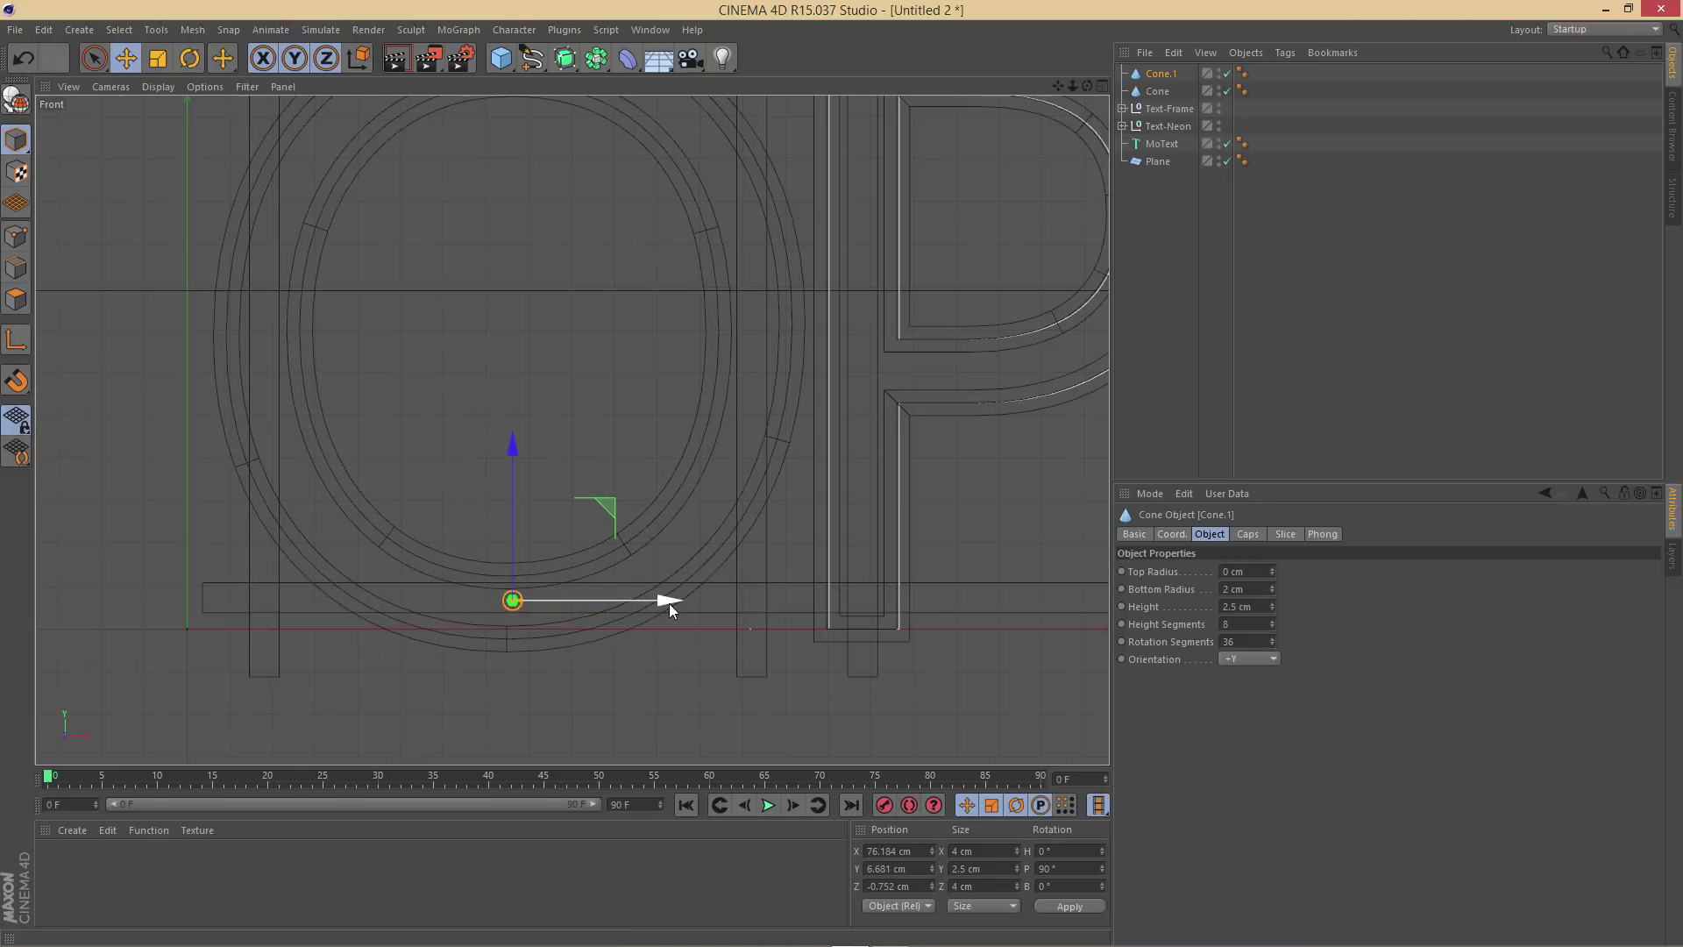
left_click_drag(667, 601, 422, 572, "ctrl")
left_click_drag(268, 445, 238, 138)
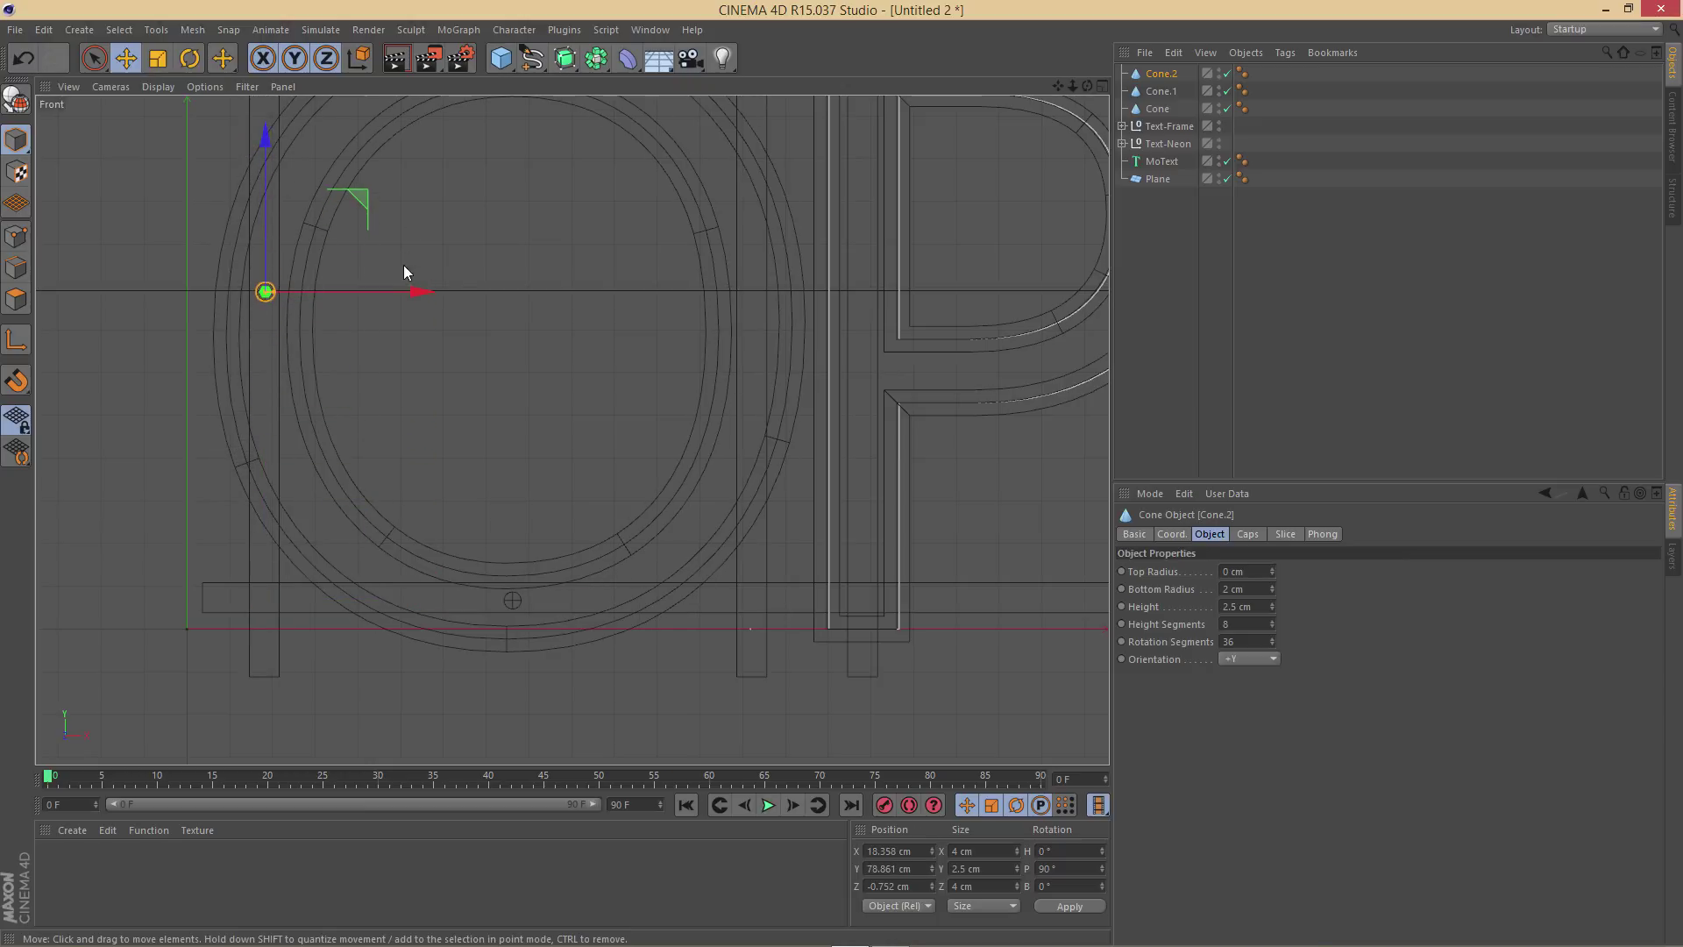
left_click_drag(417, 291, 415, 293)
Copy the side cone to the right side of the O and place further copies on the P, E and N strokes
left_click_drag(418, 293, 906, 312, "ctrl")
scroll(897, 389, "down", 3)
scroll(897, 389, "down", 1)
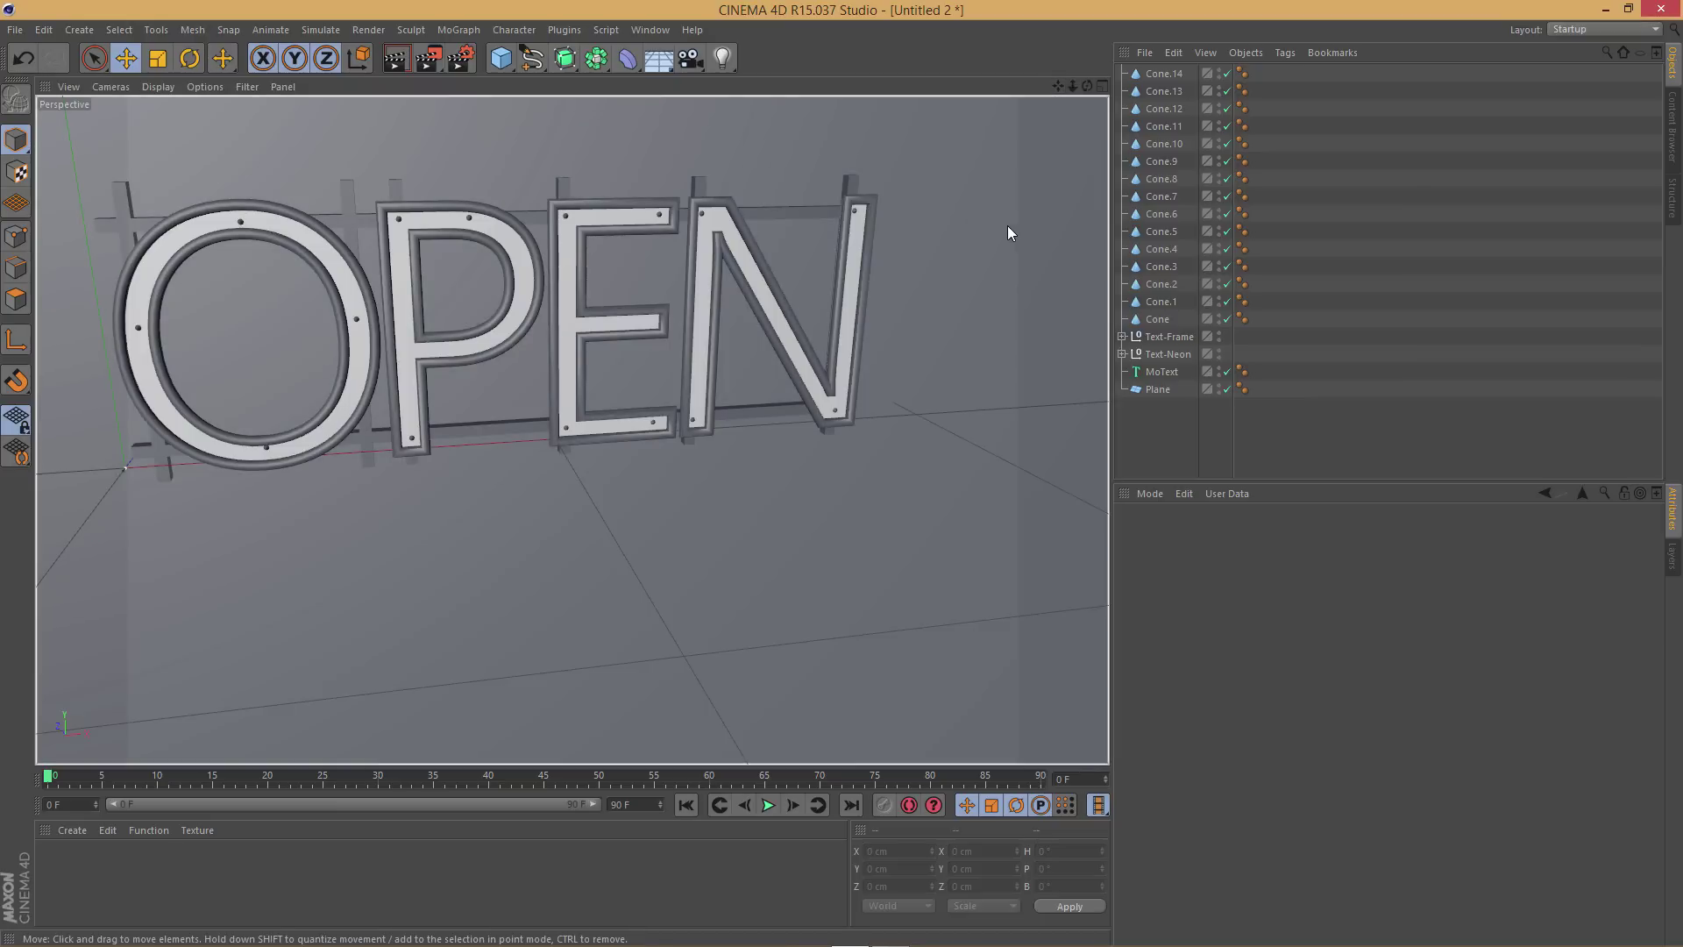
Group all the cones, from Cone to Cone.14, into a null named screws
left_click_drag(1008, 224, 973, 208, "alt")
left_click(1165, 75)
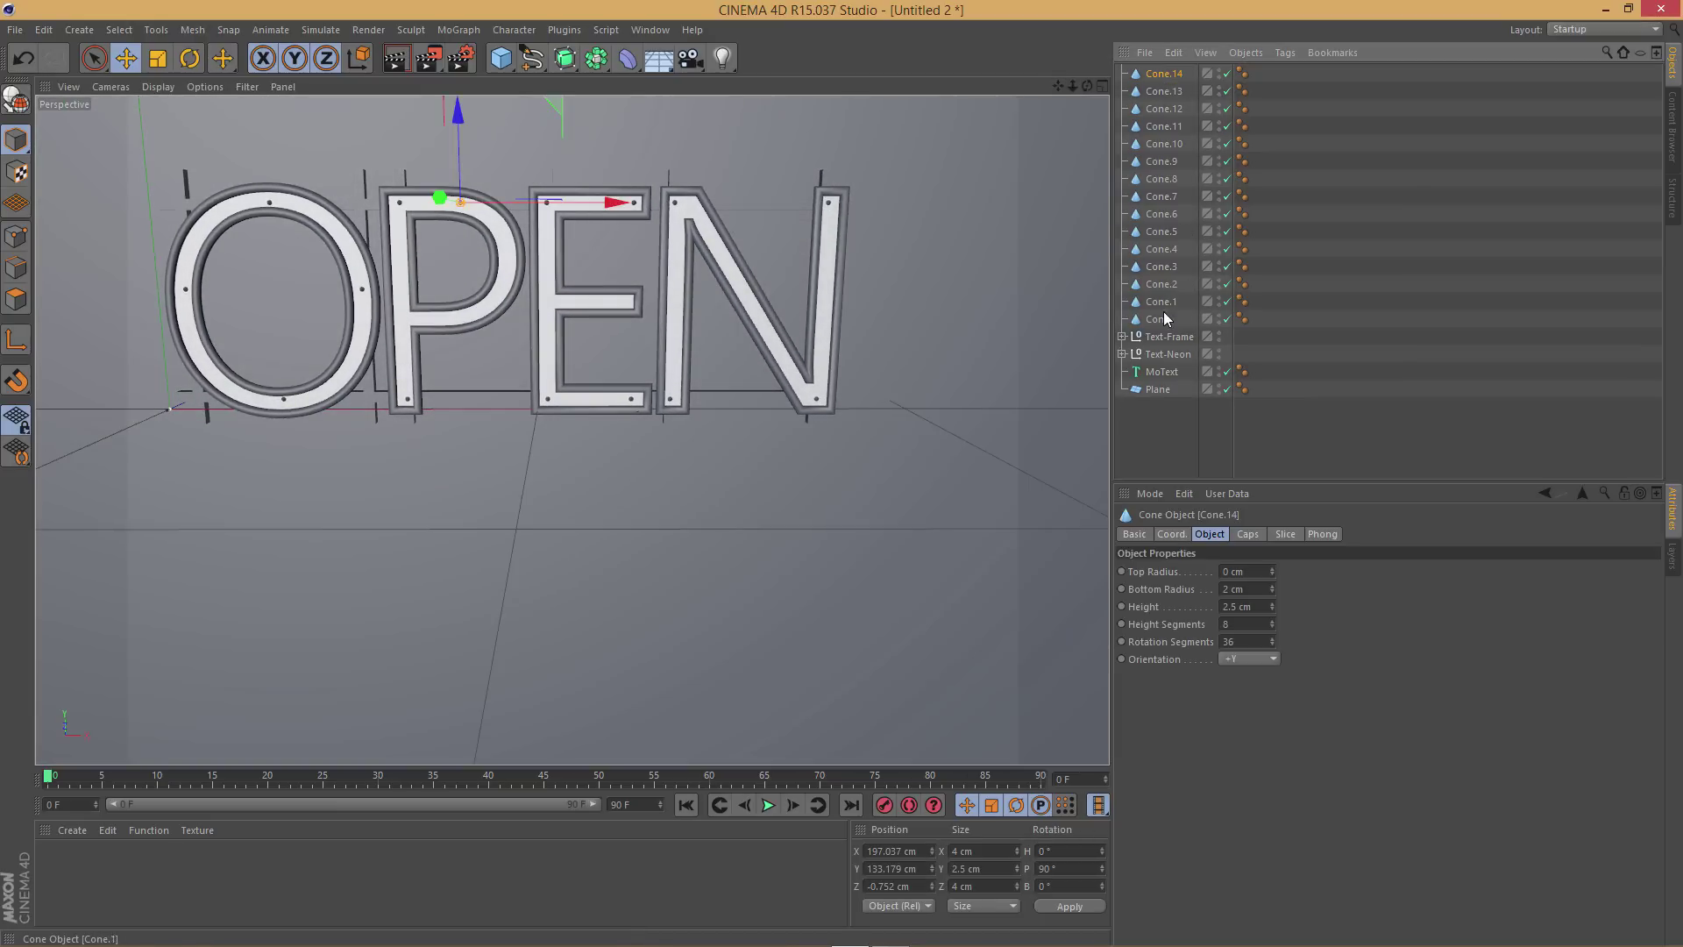
left_click(1158, 322, "shift")
key("alt+g")
double_click(1158, 73)
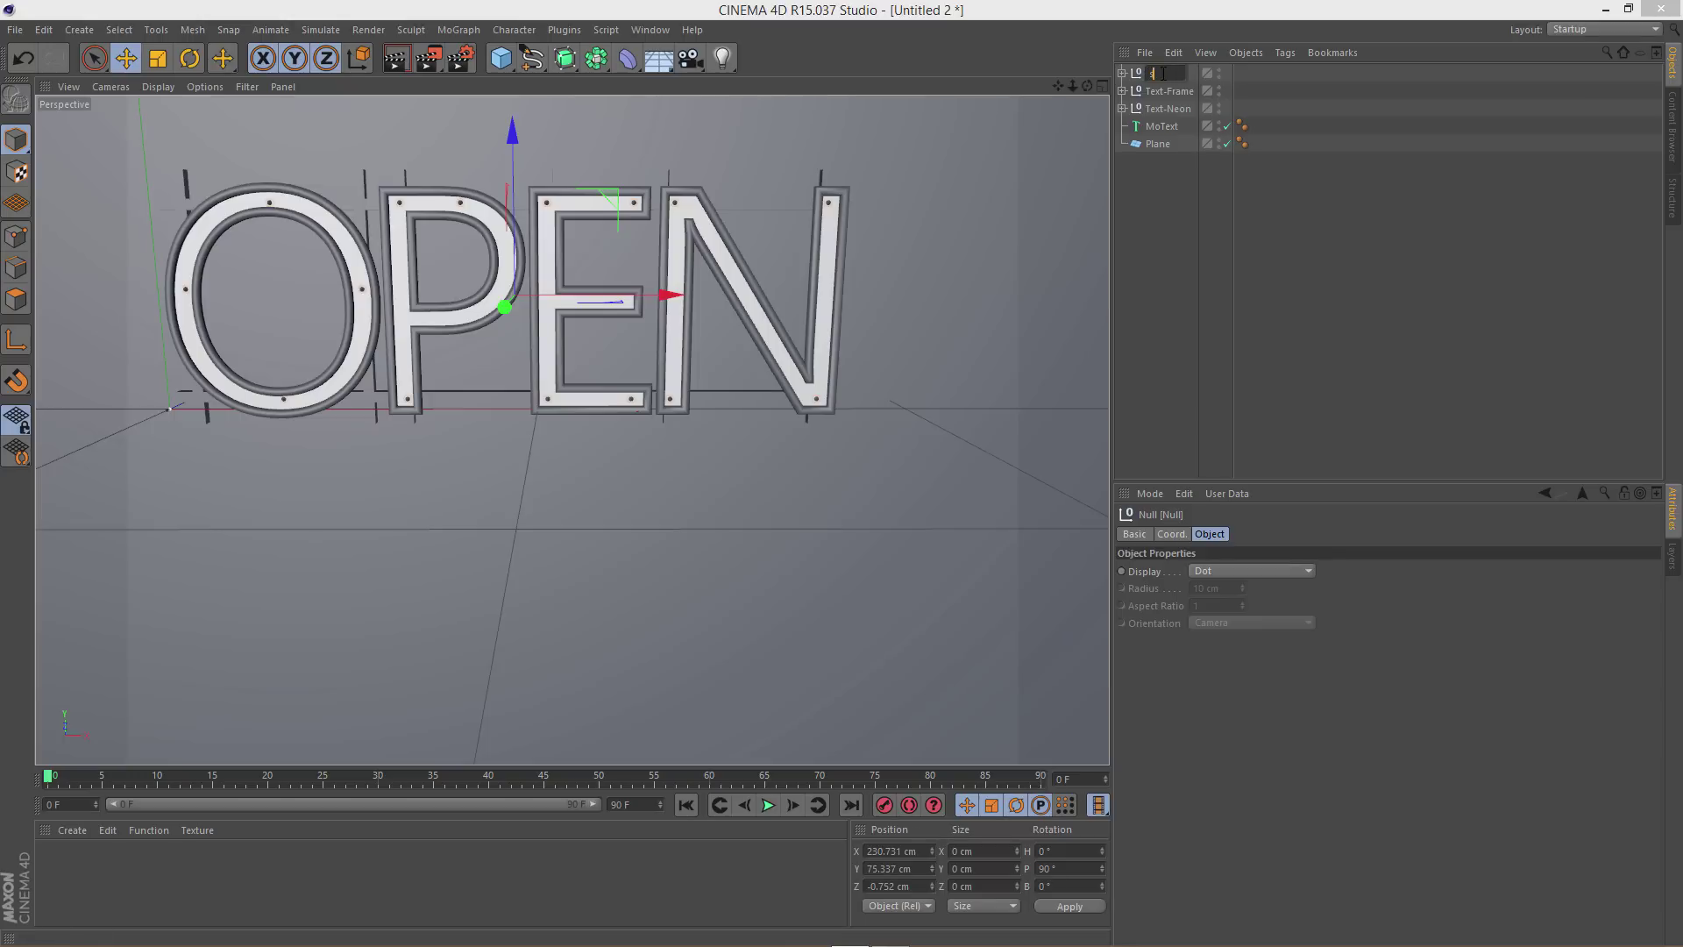
key("Return")
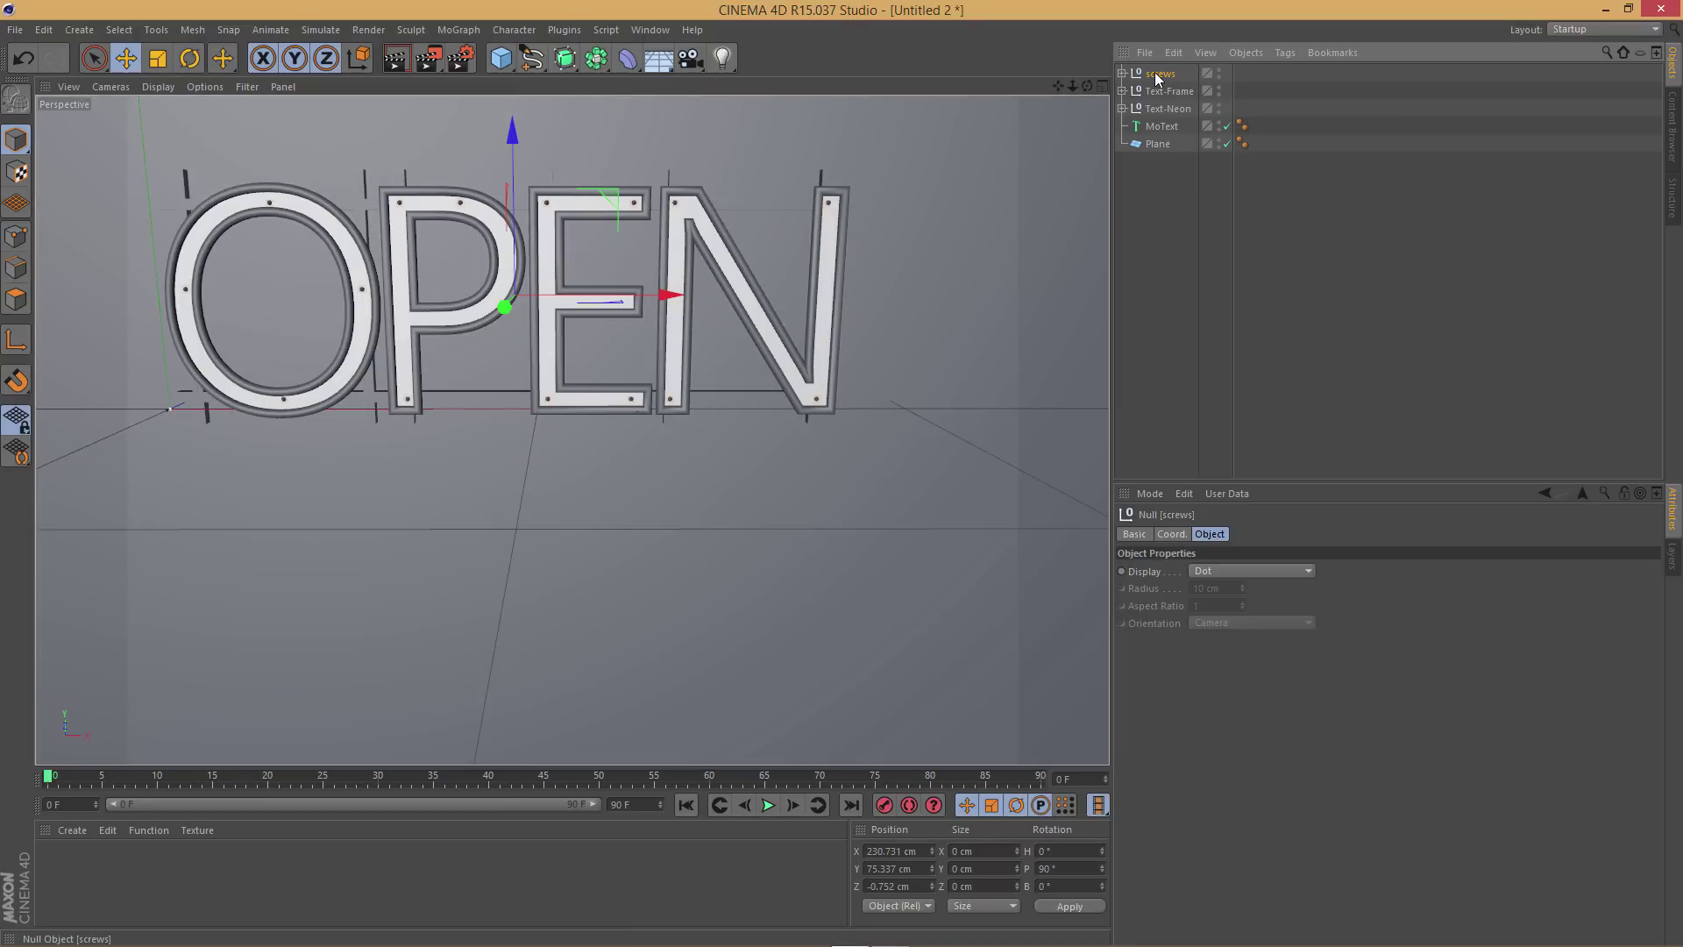
Place the screws null inside Text-Frame, collapse that group and deselect everything
left_click_drag(1172, 97, 1171, 92)
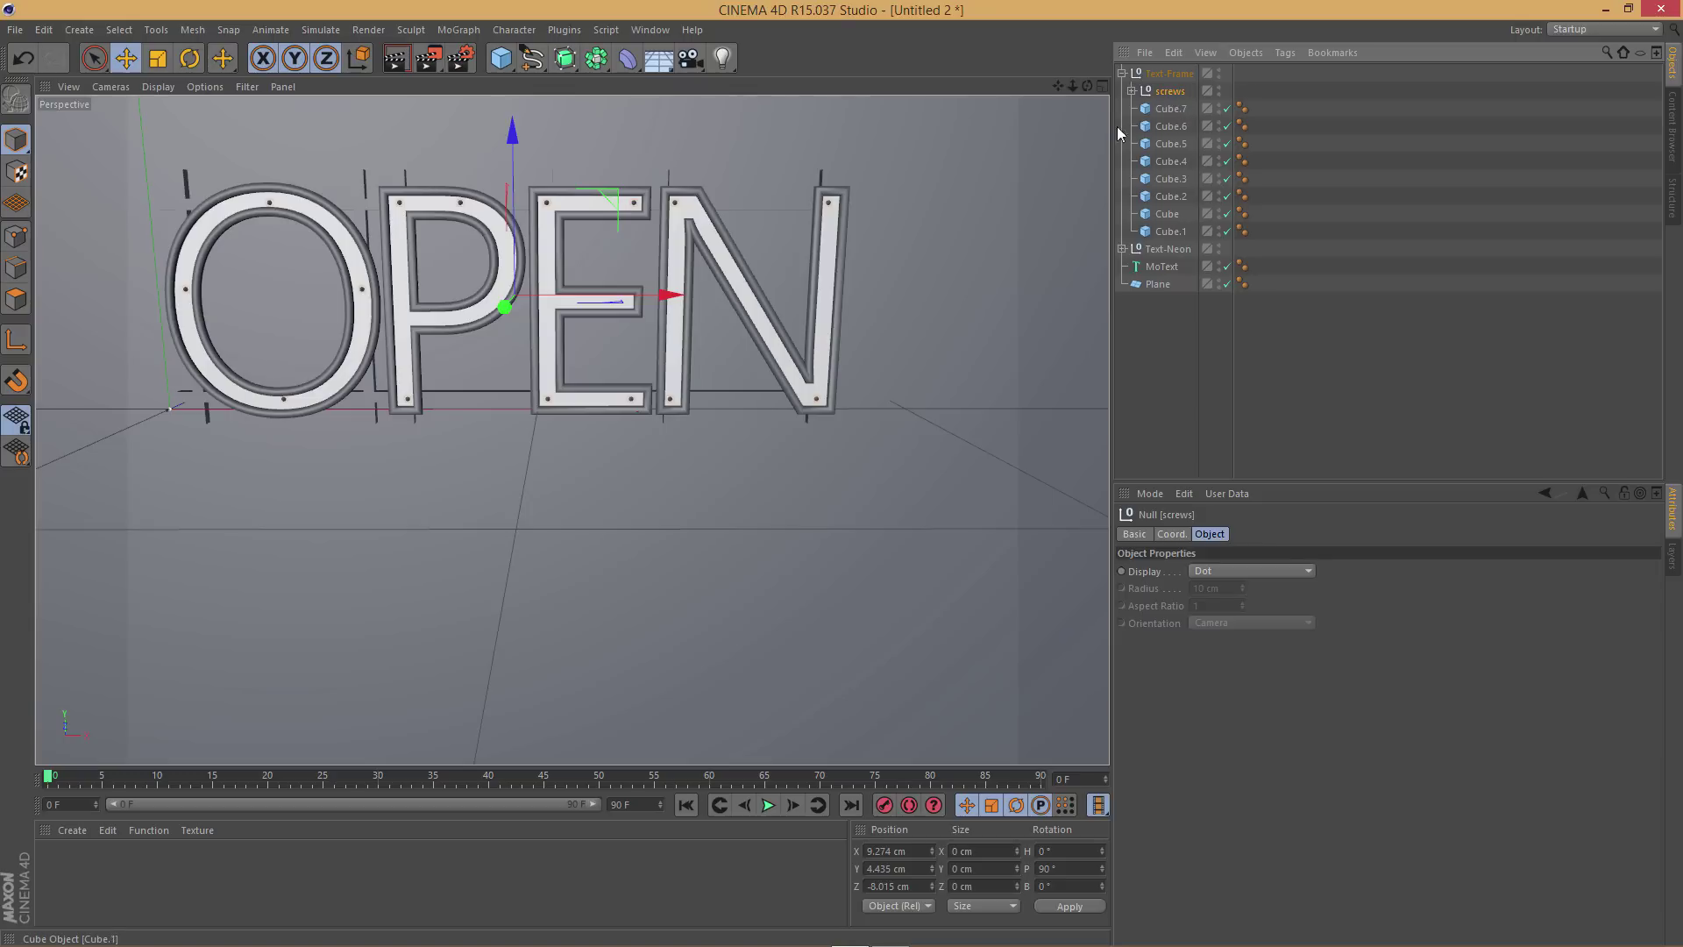
left_click(1124, 74)
left_click(1146, 207)
Examine the letters, screws and frame bars of the sign from several angles and distances
left_click_drag(717, 340, 661, 334, "alt")
scroll(663, 341, "down", 3)
scroll(665, 342, "down", 2)
left_click_drag(425, 306, 386, 302, "alt")
scroll(802, 284, "up", 2)
left_click_drag(802, 284, 828, 239, "alt")
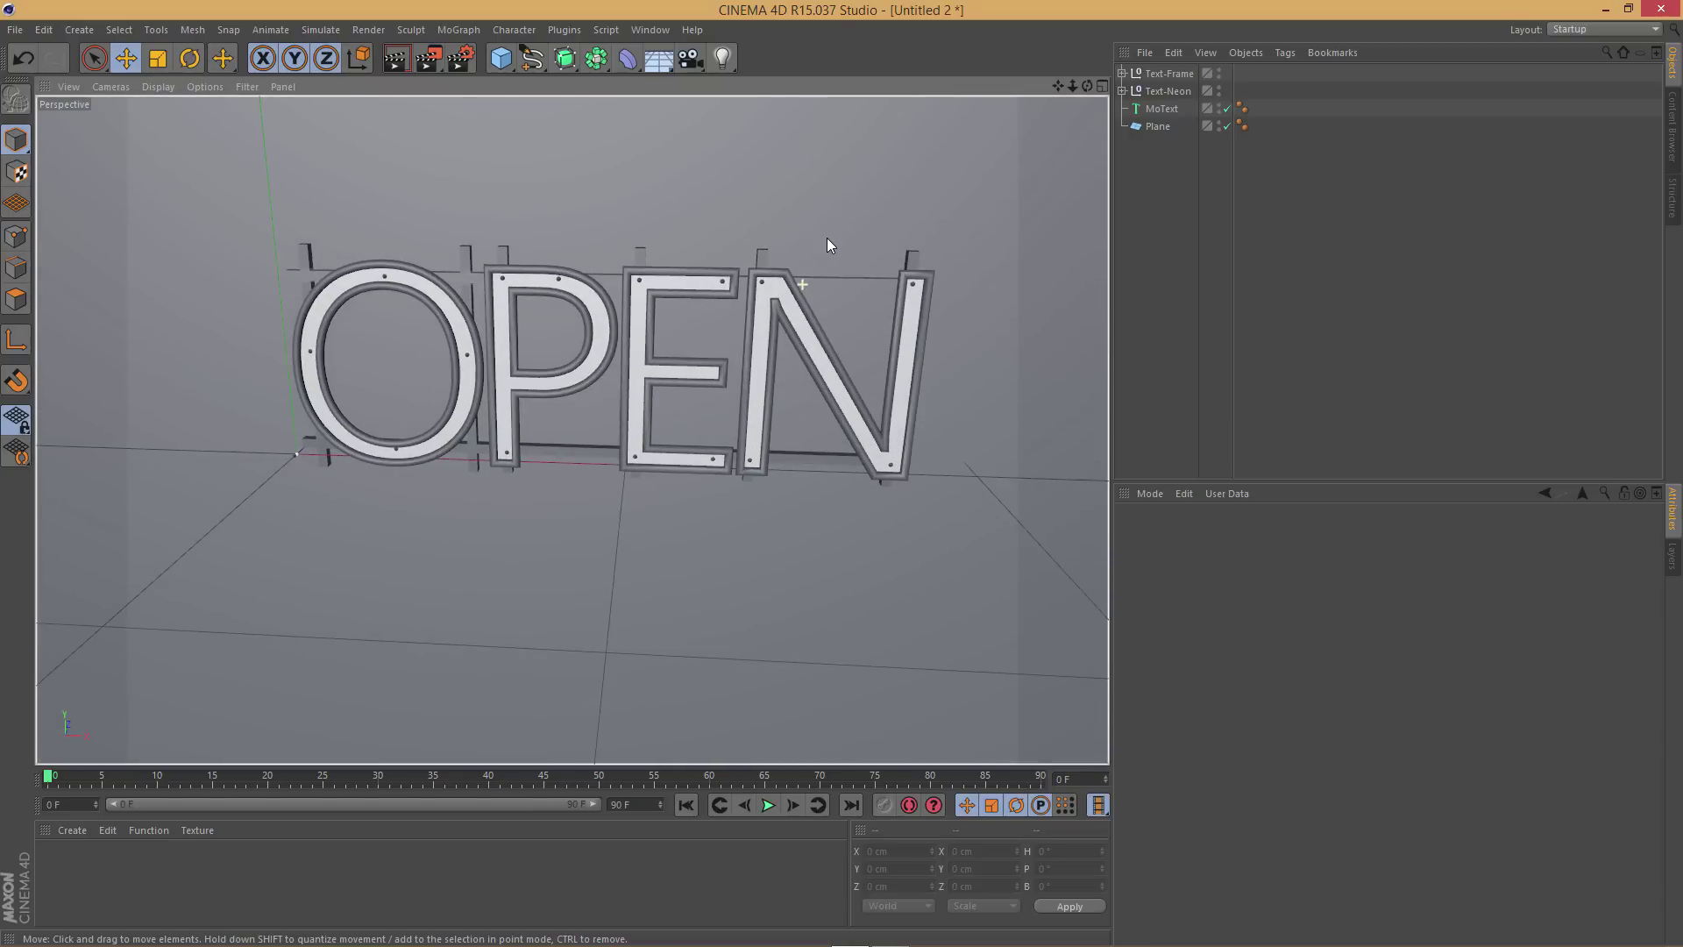
left_click_drag(824, 330, 840, 349, "alt")
scroll(961, 255, "up", 3)
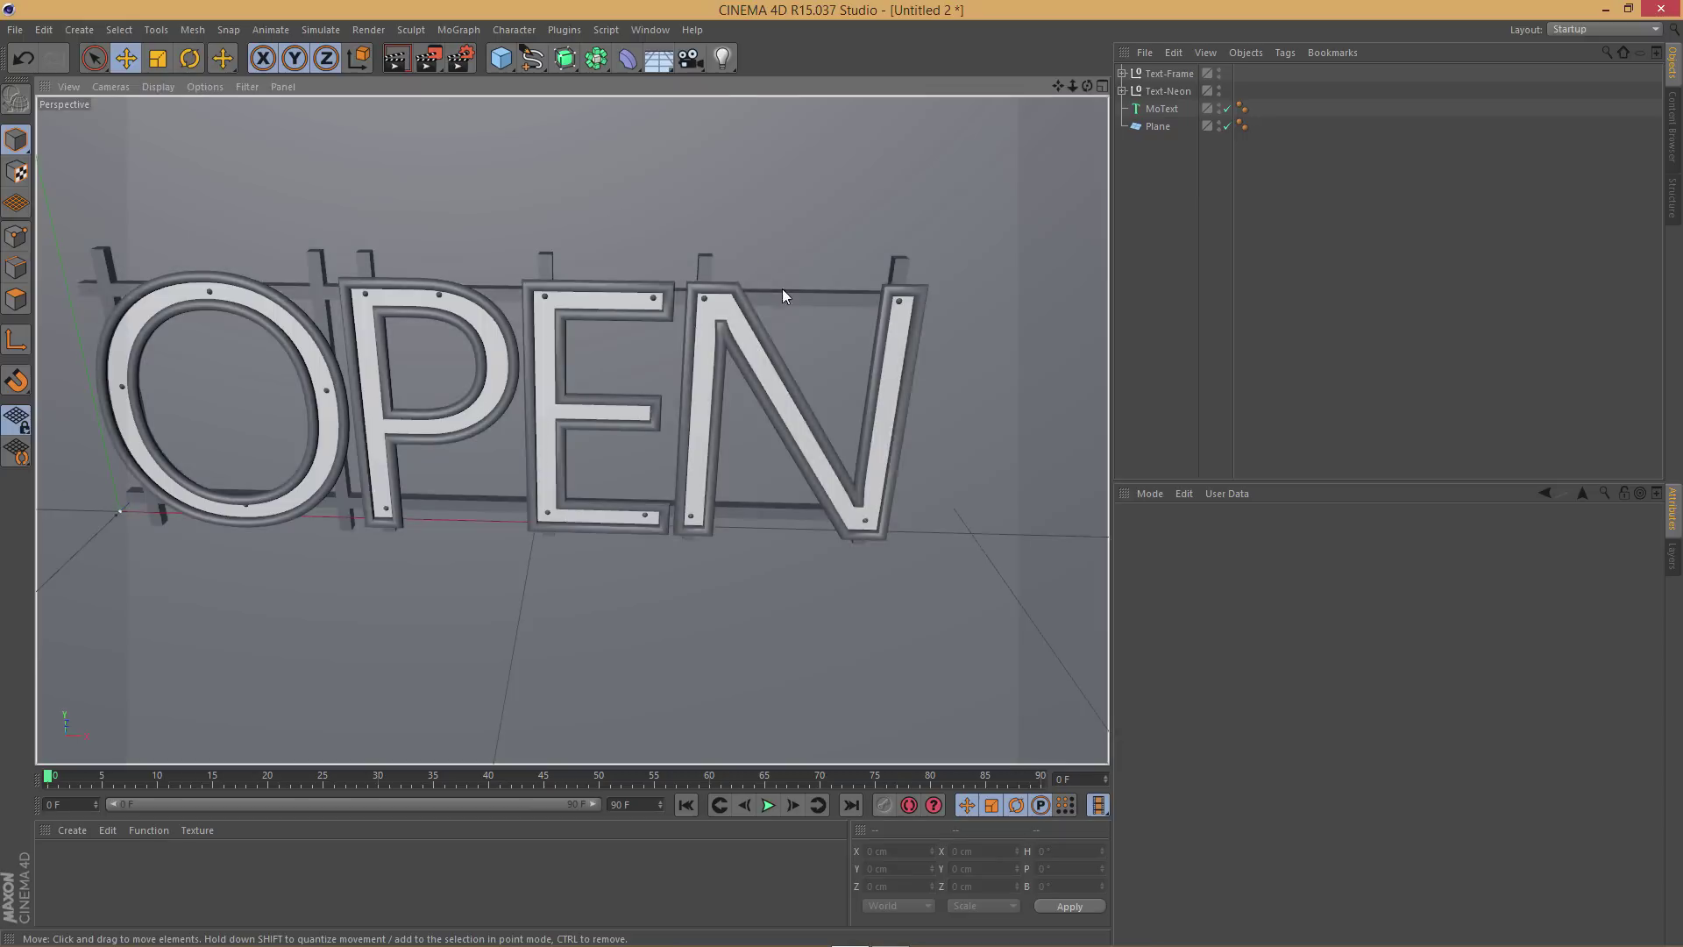
left_click_drag(782, 287, 762, 207, "alt")
scroll(755, 223, "down", 5)
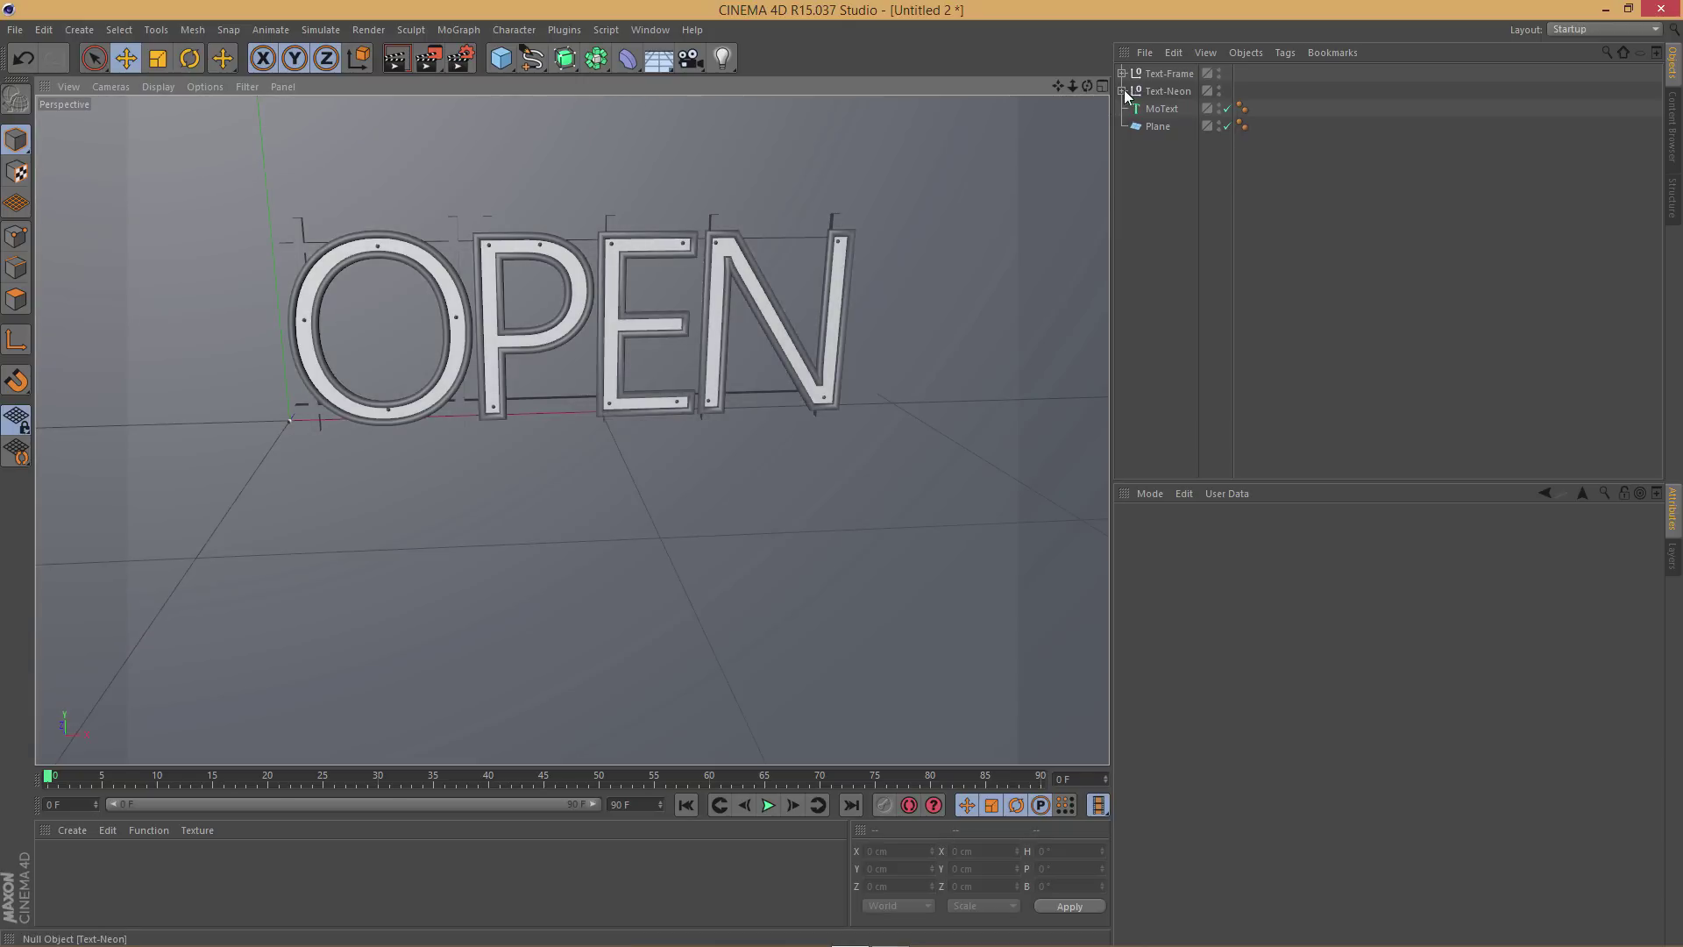
In Text-Neon, set the N sweep's Start Growth to 83% and duplicate it with adjusted growth to leave a gap near the N's upper end
left_click(1122, 92)
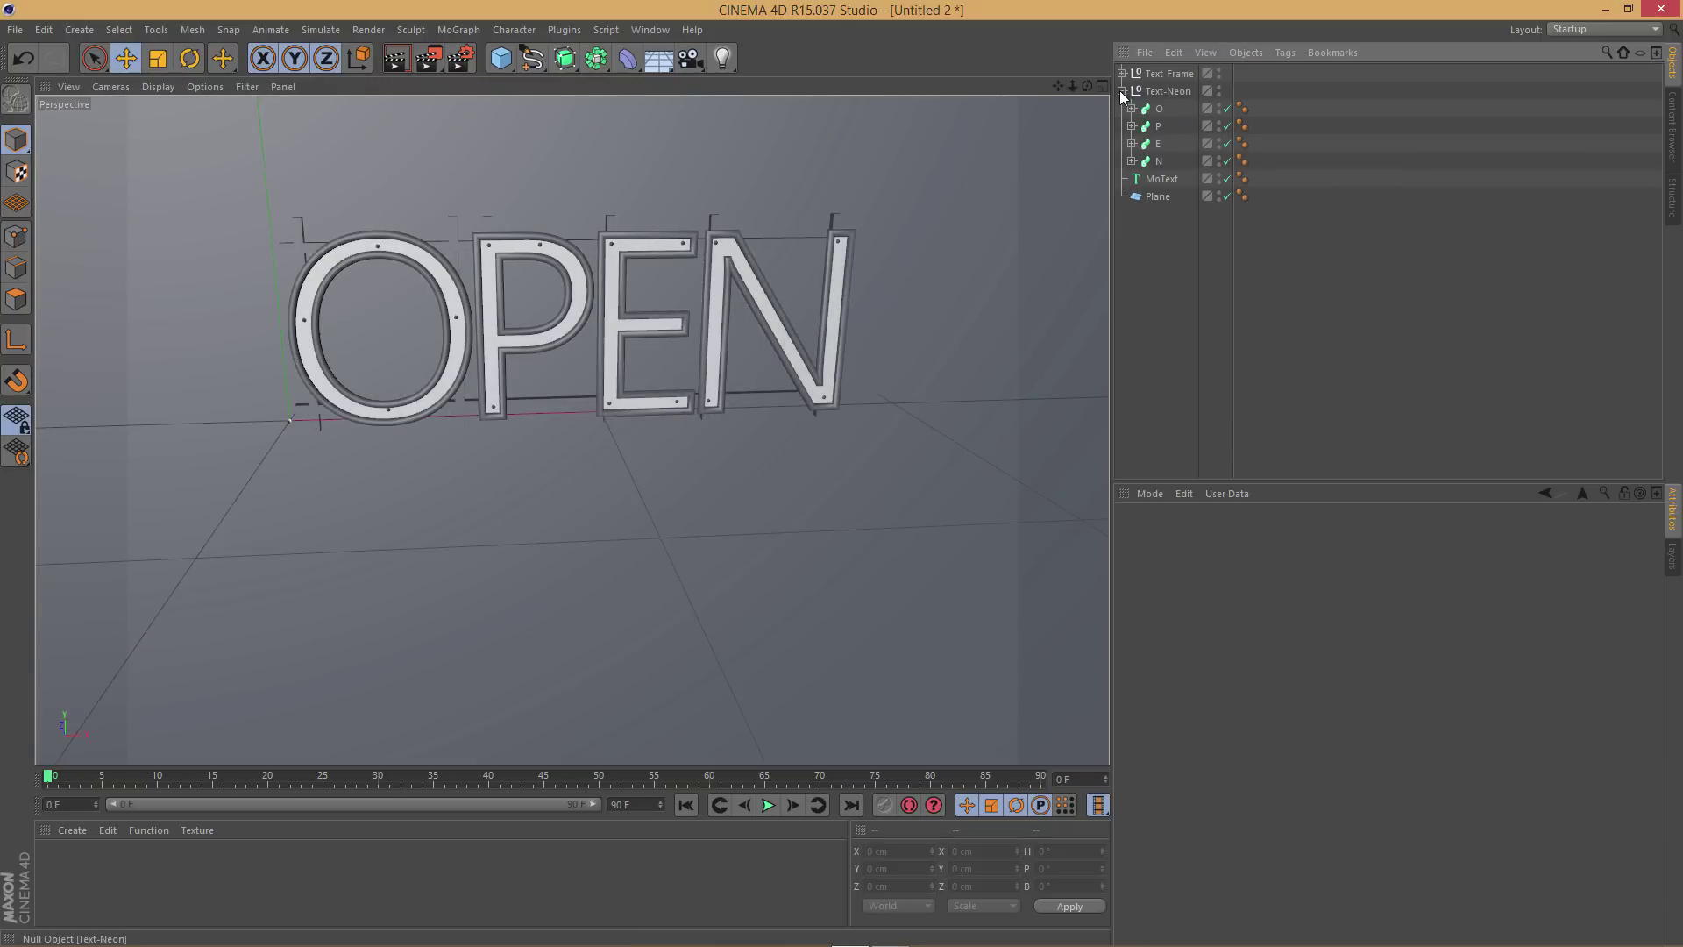
left_click(1158, 160)
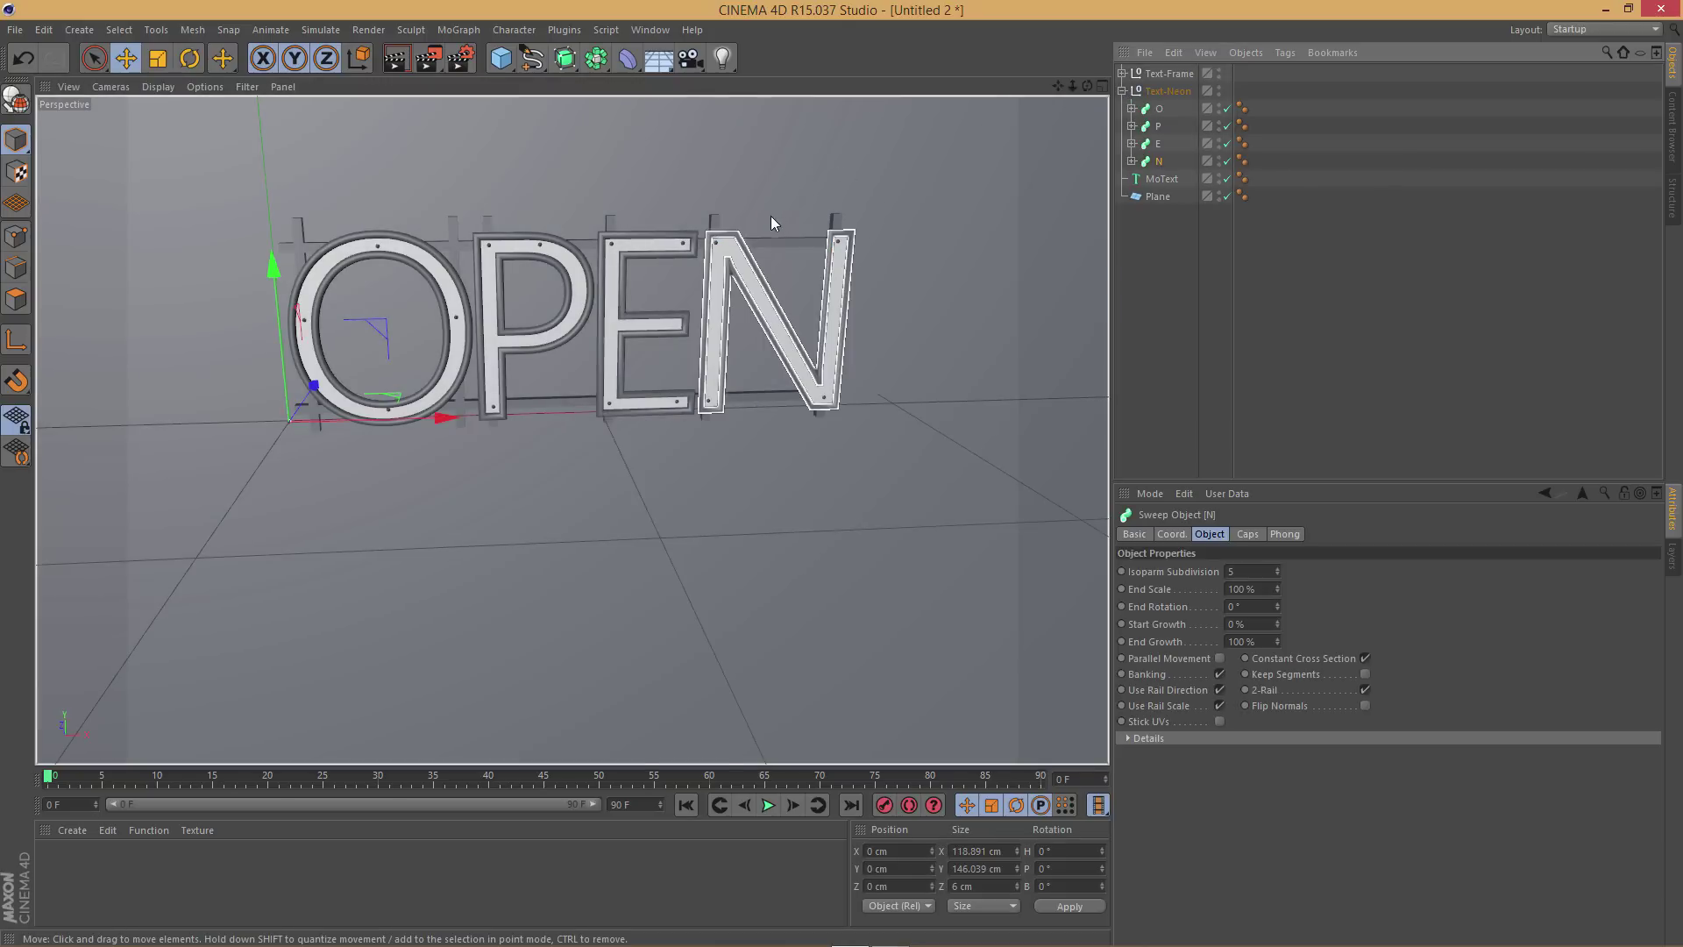
scroll(712, 367, "up", 3)
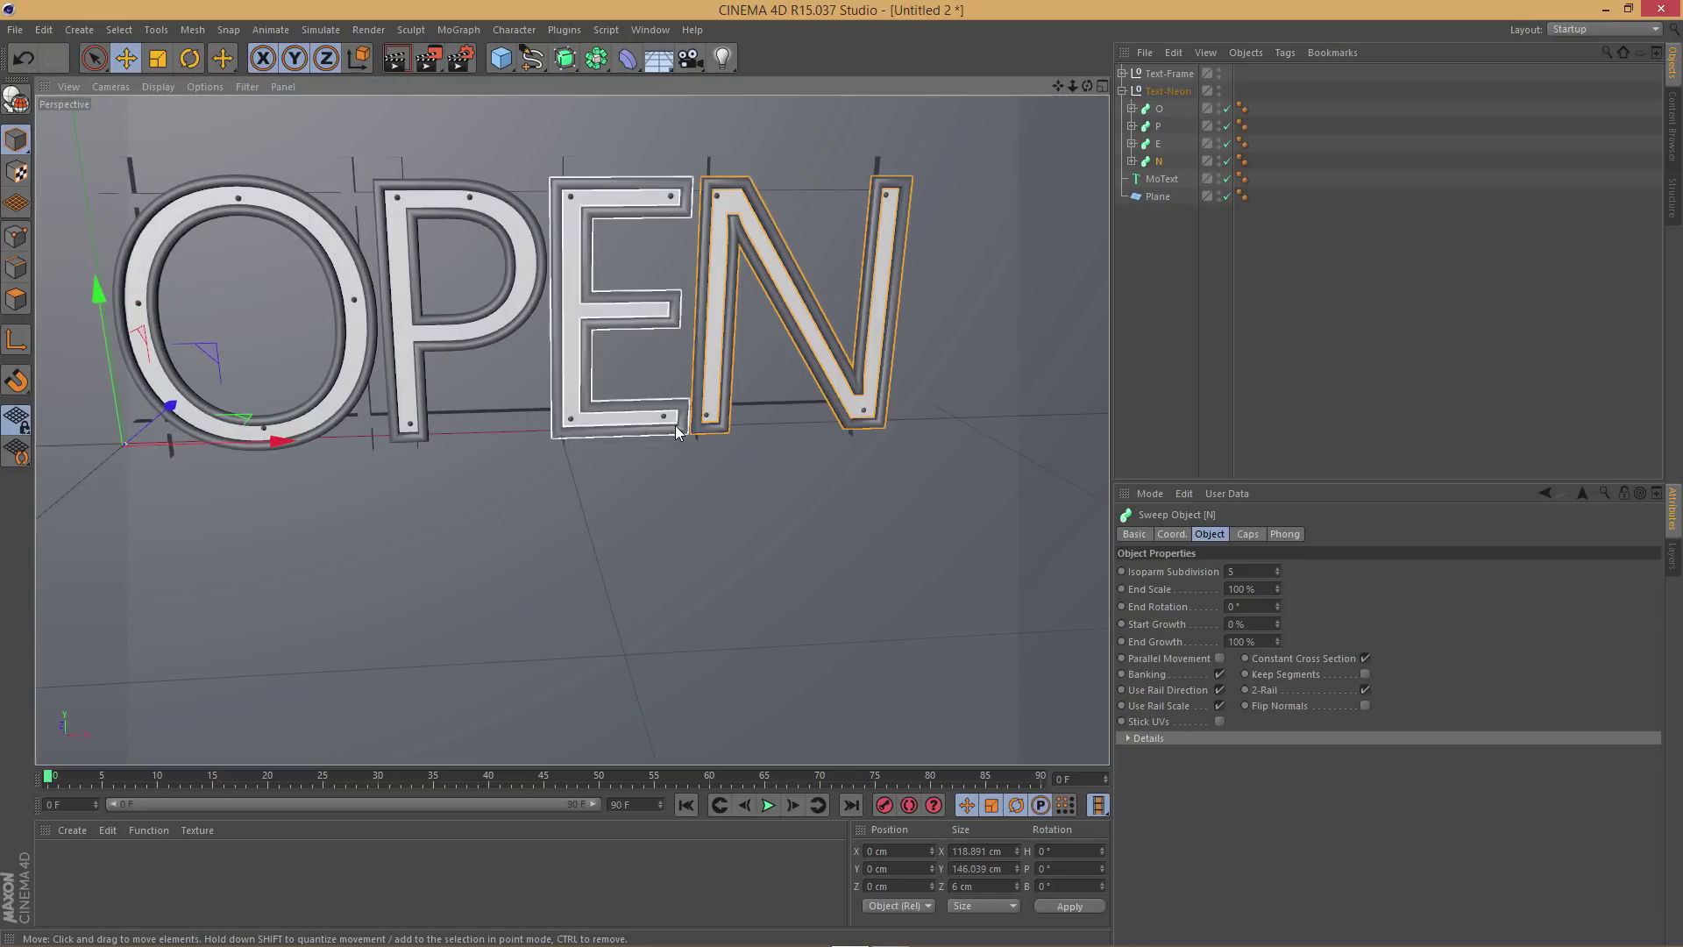
scroll(763, 305, "down", 5)
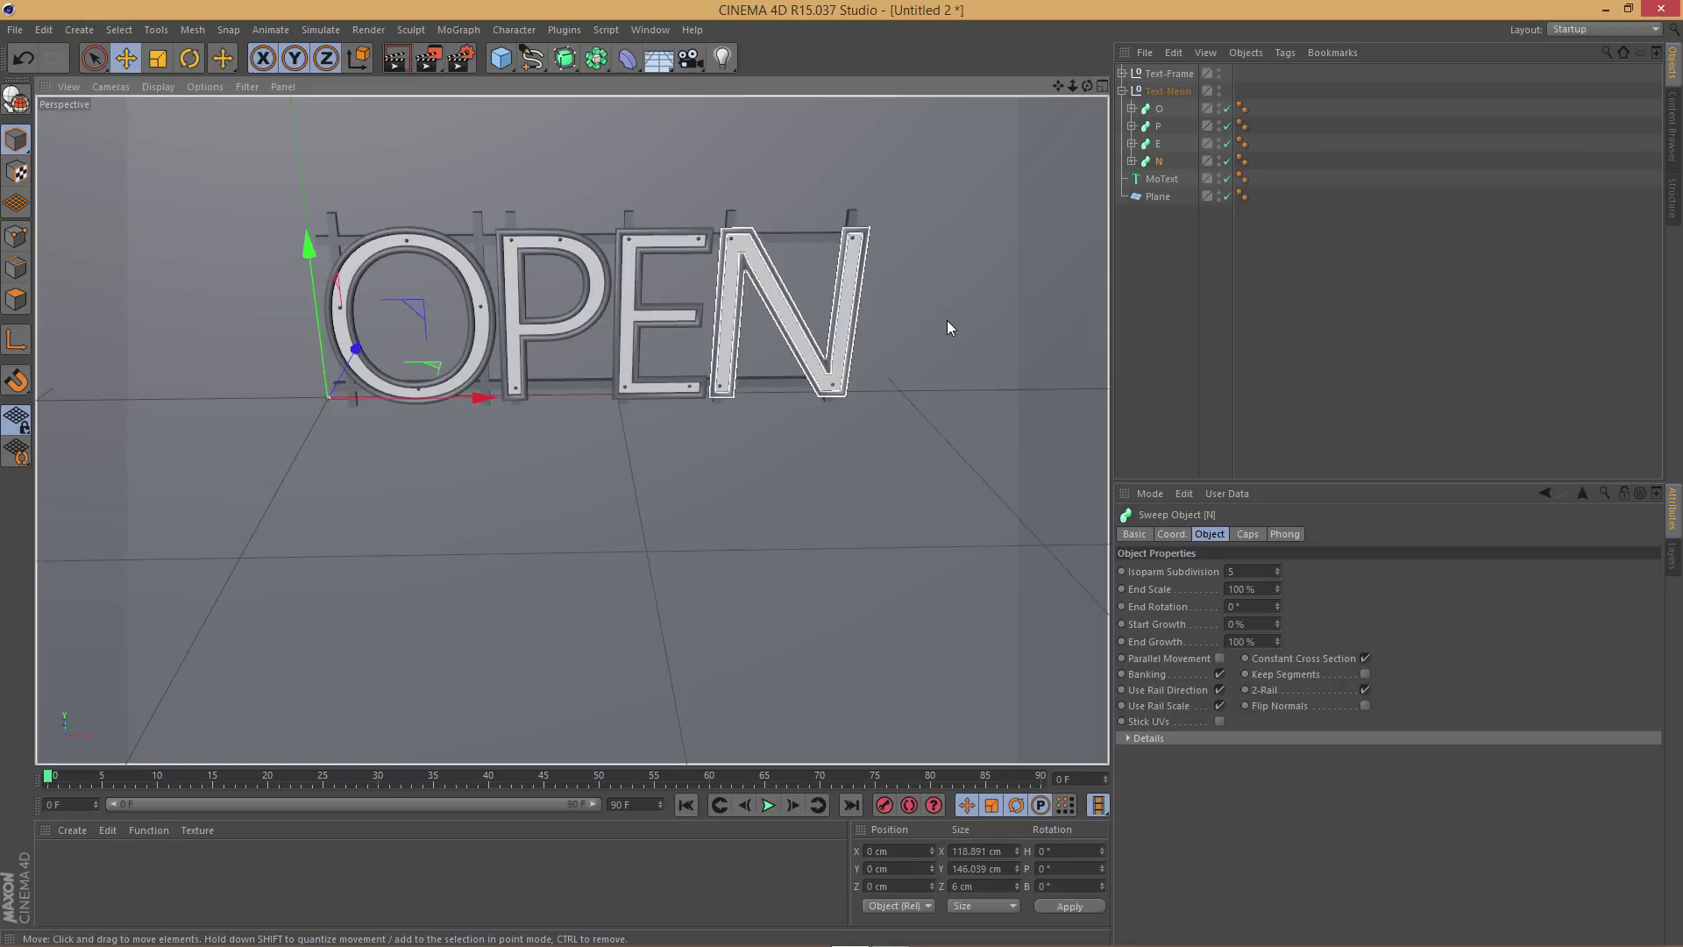
left_click(946, 318)
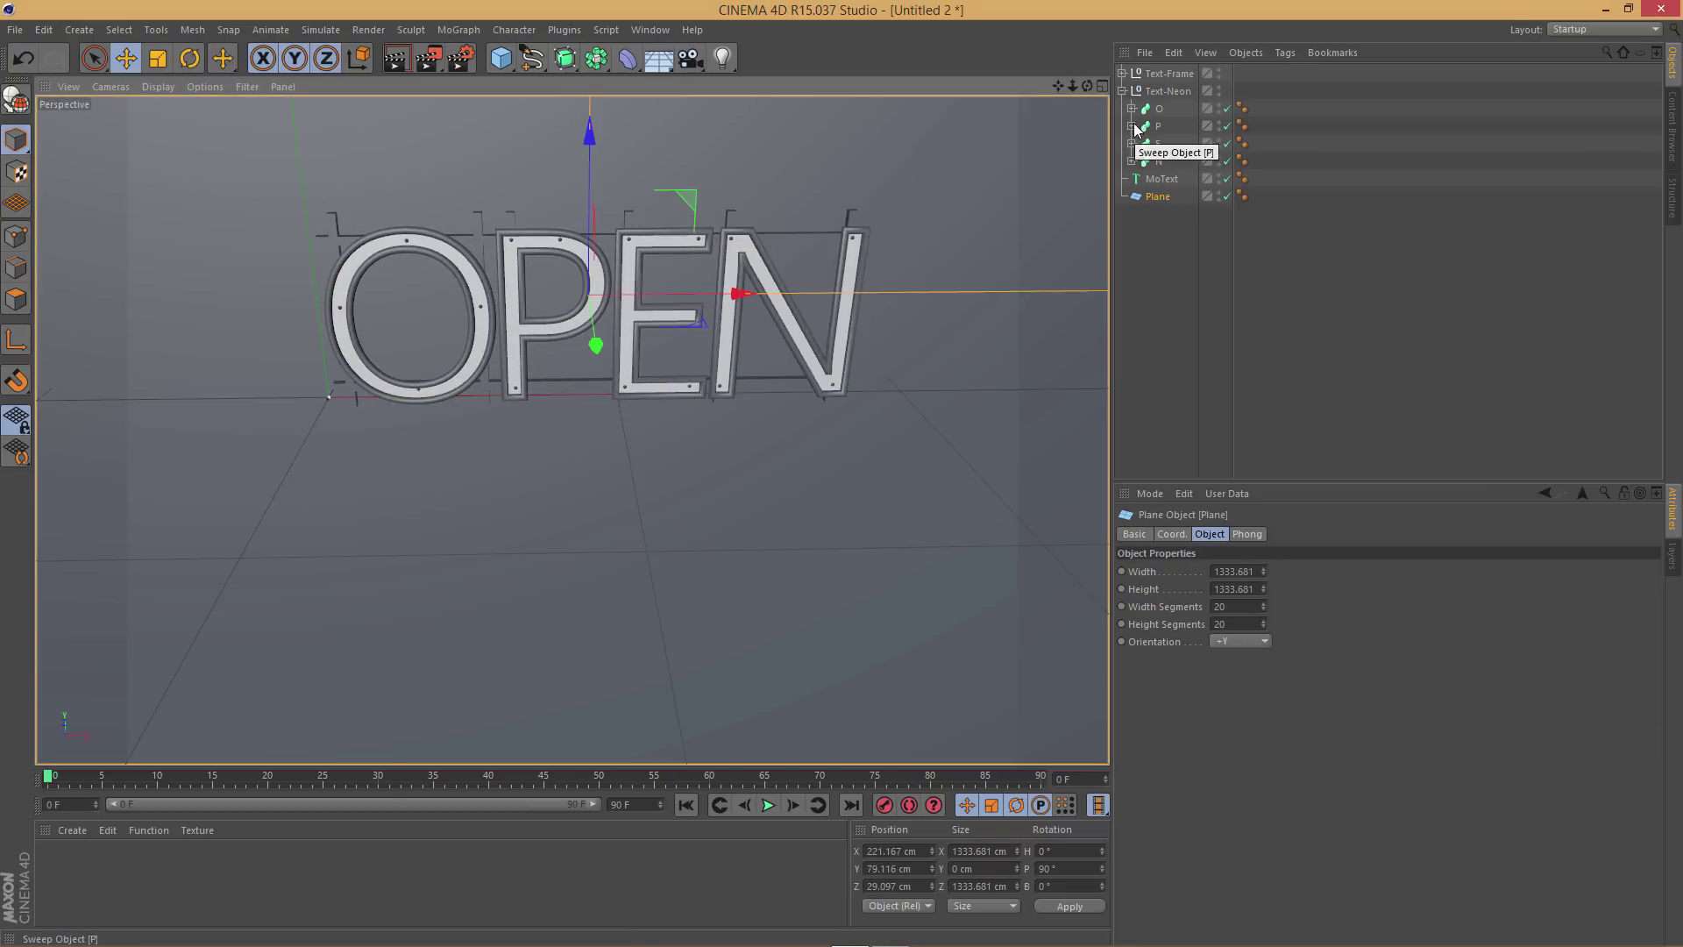
left_click(1132, 161)
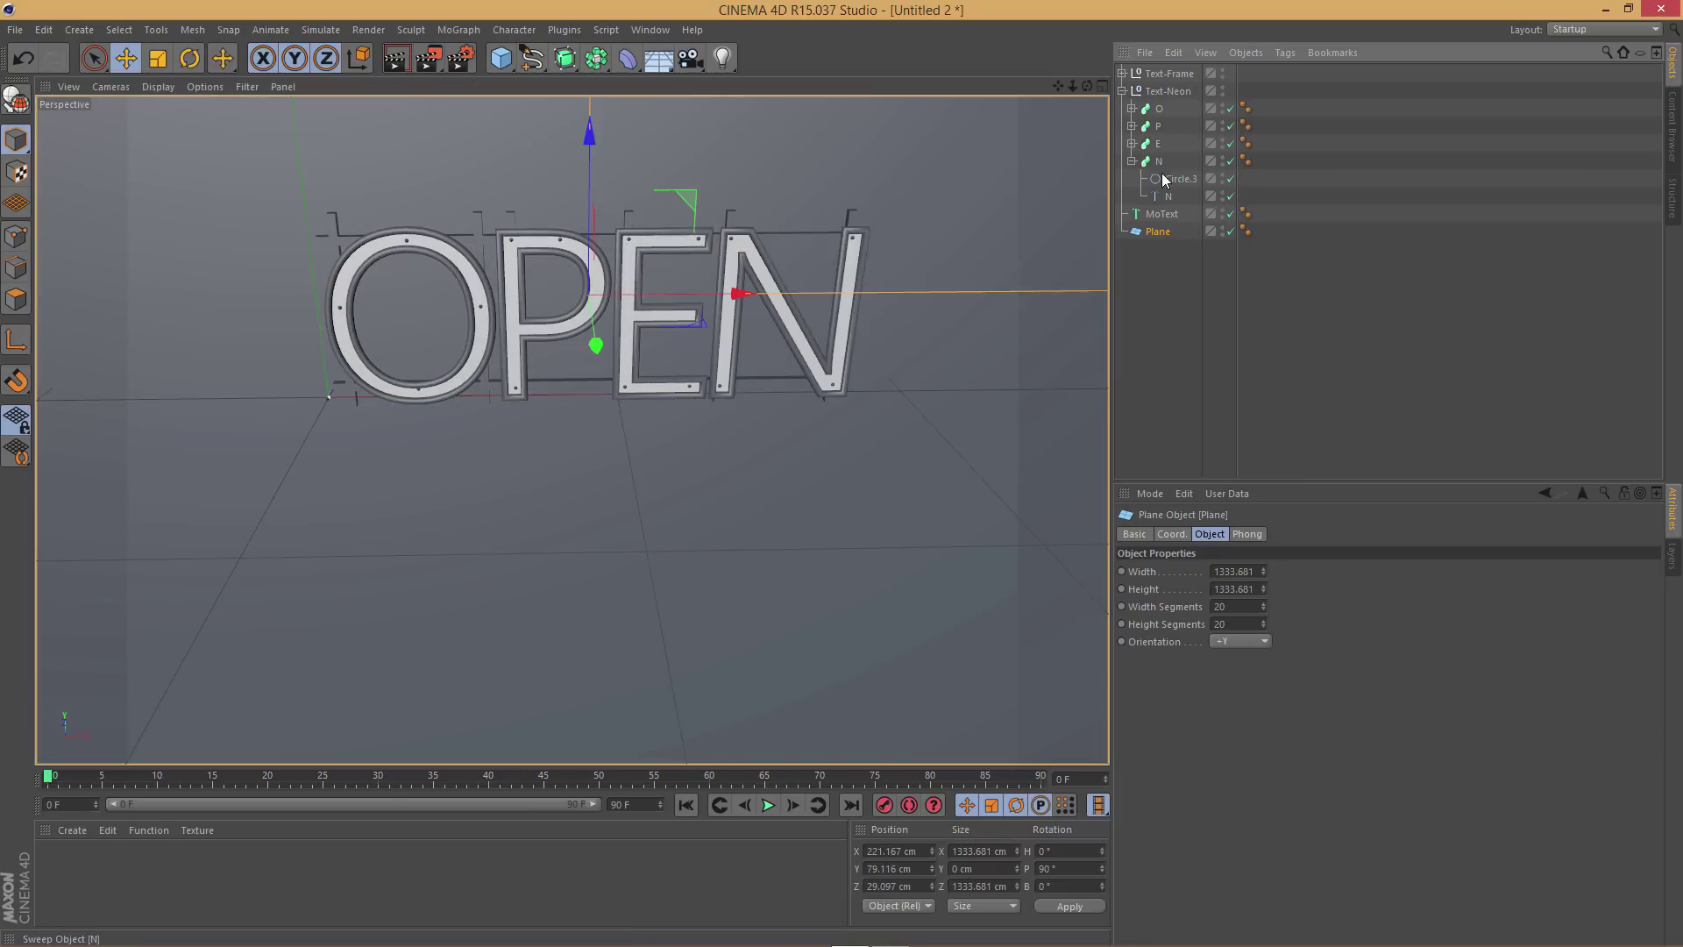
left_click(1153, 163)
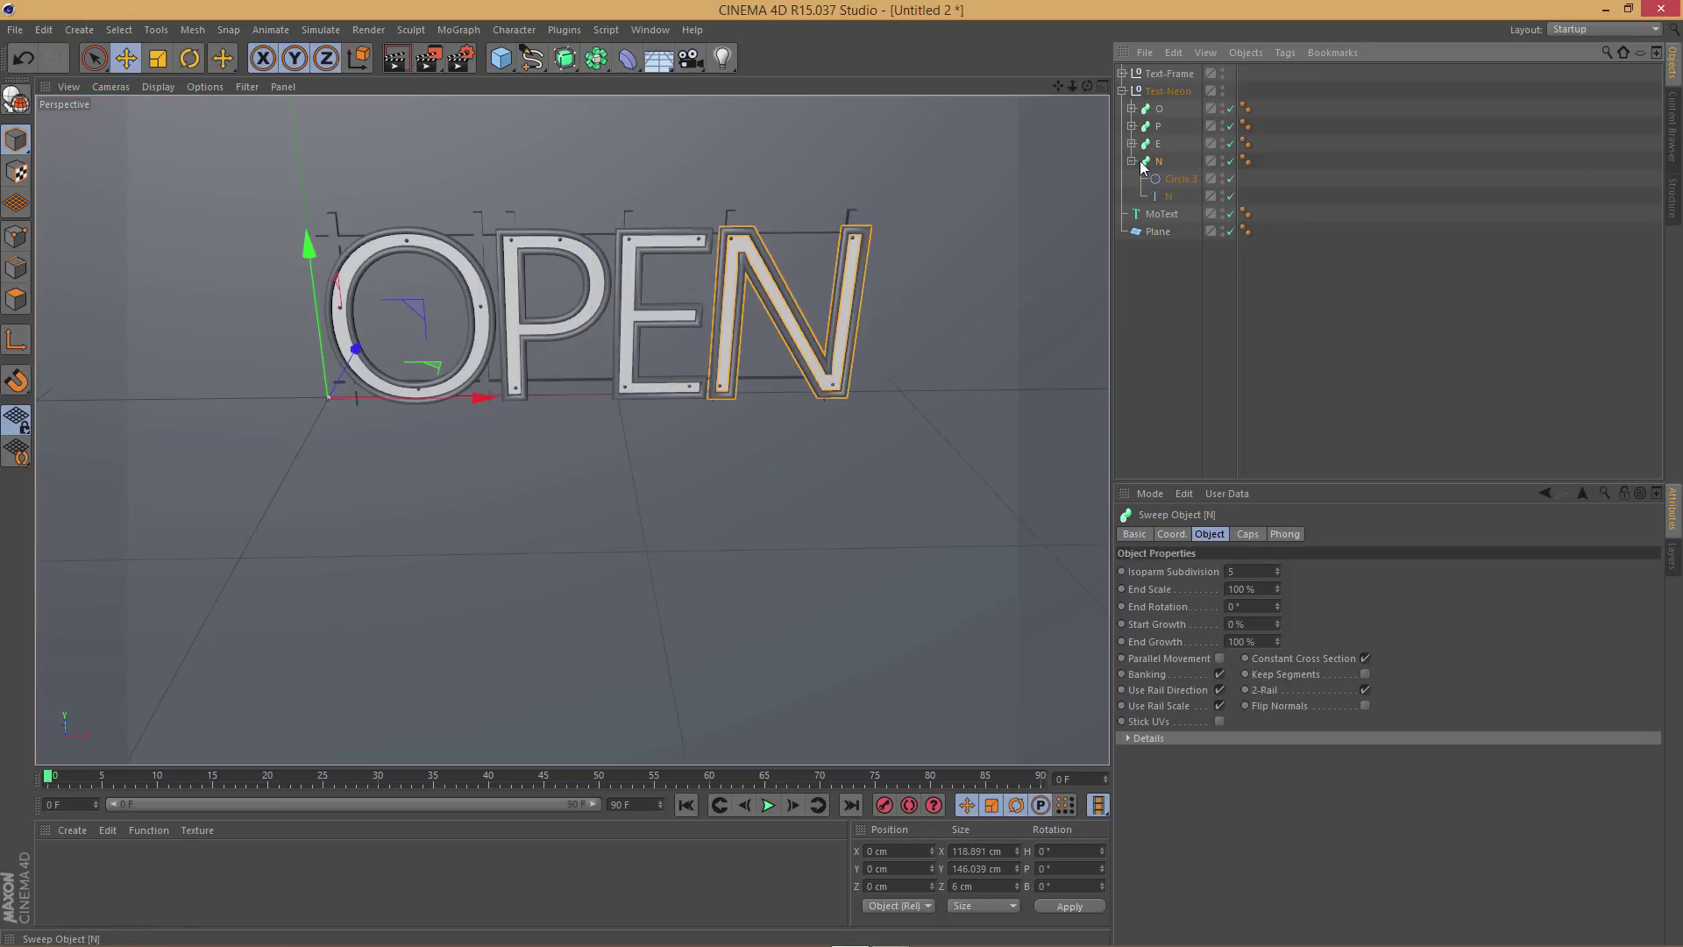
left_click(1131, 161)
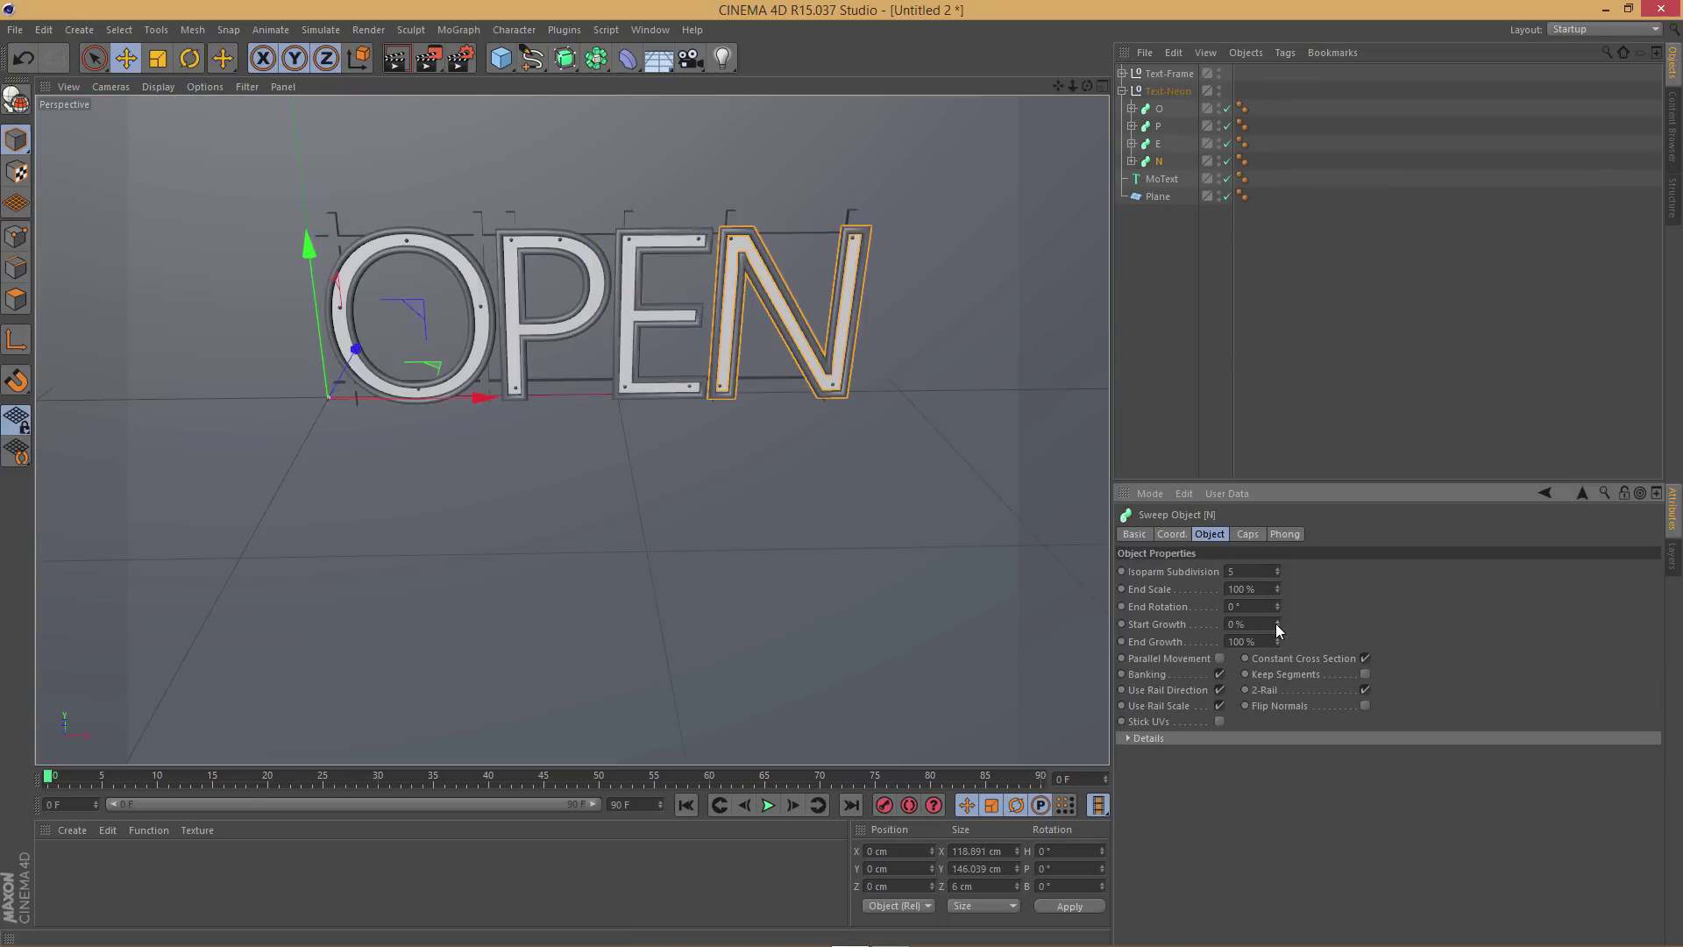
mouse_move(1276, 620)
left_mouse_down()
mouse_move(1271, 602)
mouse_move(1275, 623)
left_mouse_up()
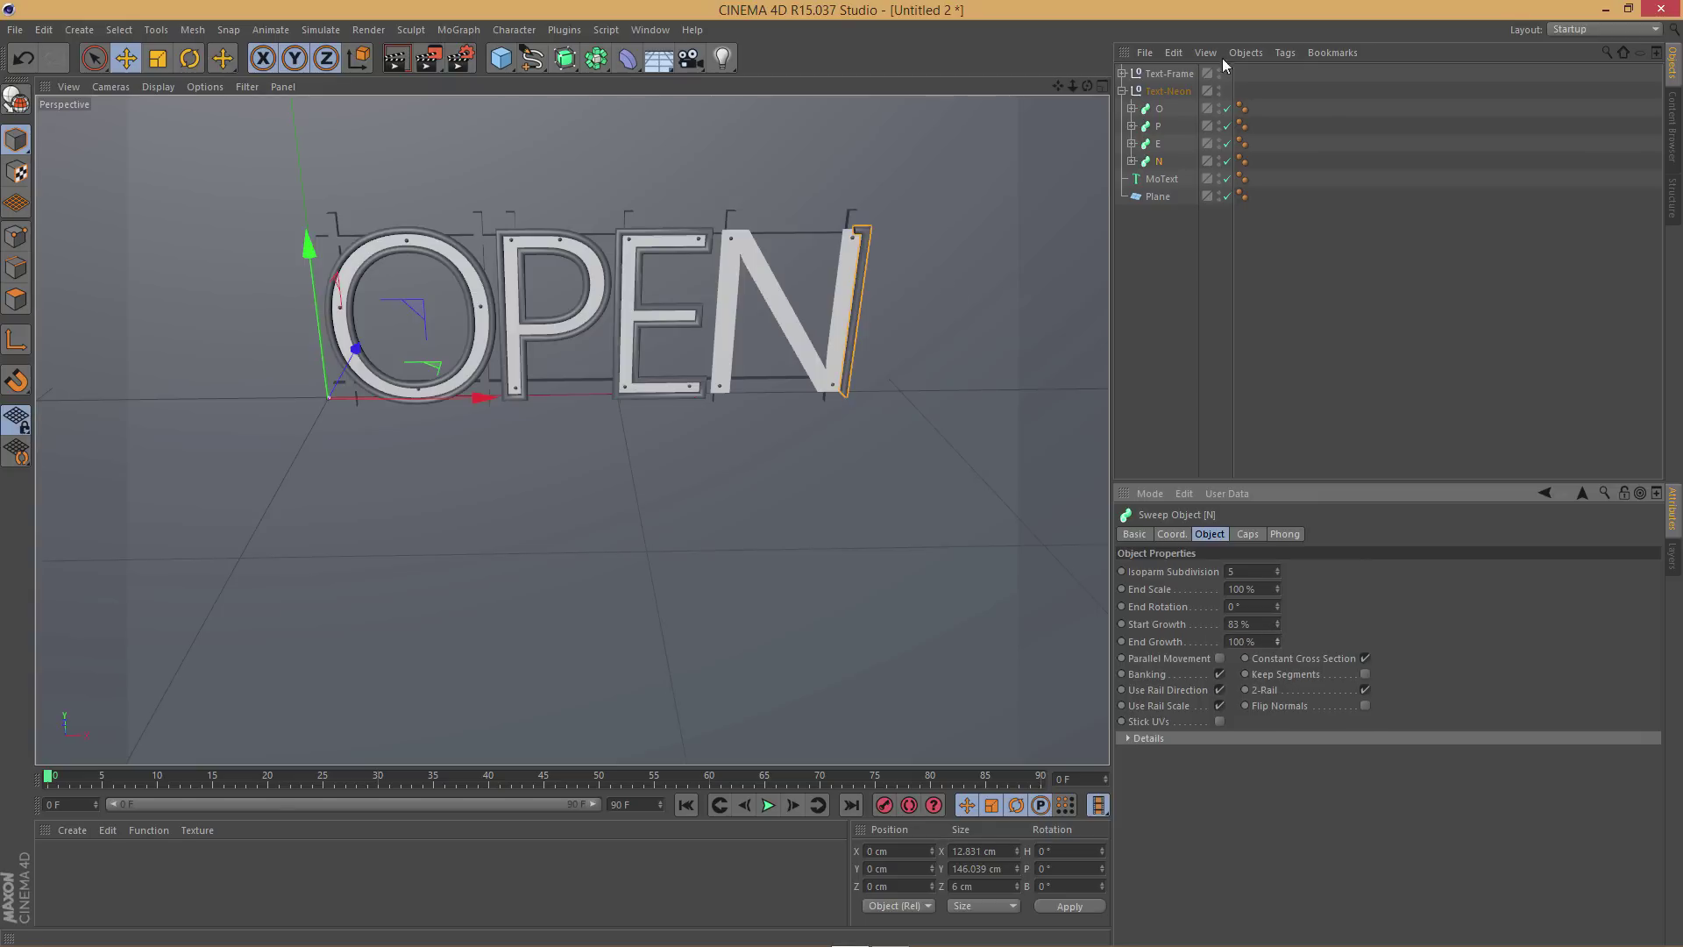
left_click_drag(1156, 161, 1163, 156)
left_click_drag(1282, 621, 1278, 646)
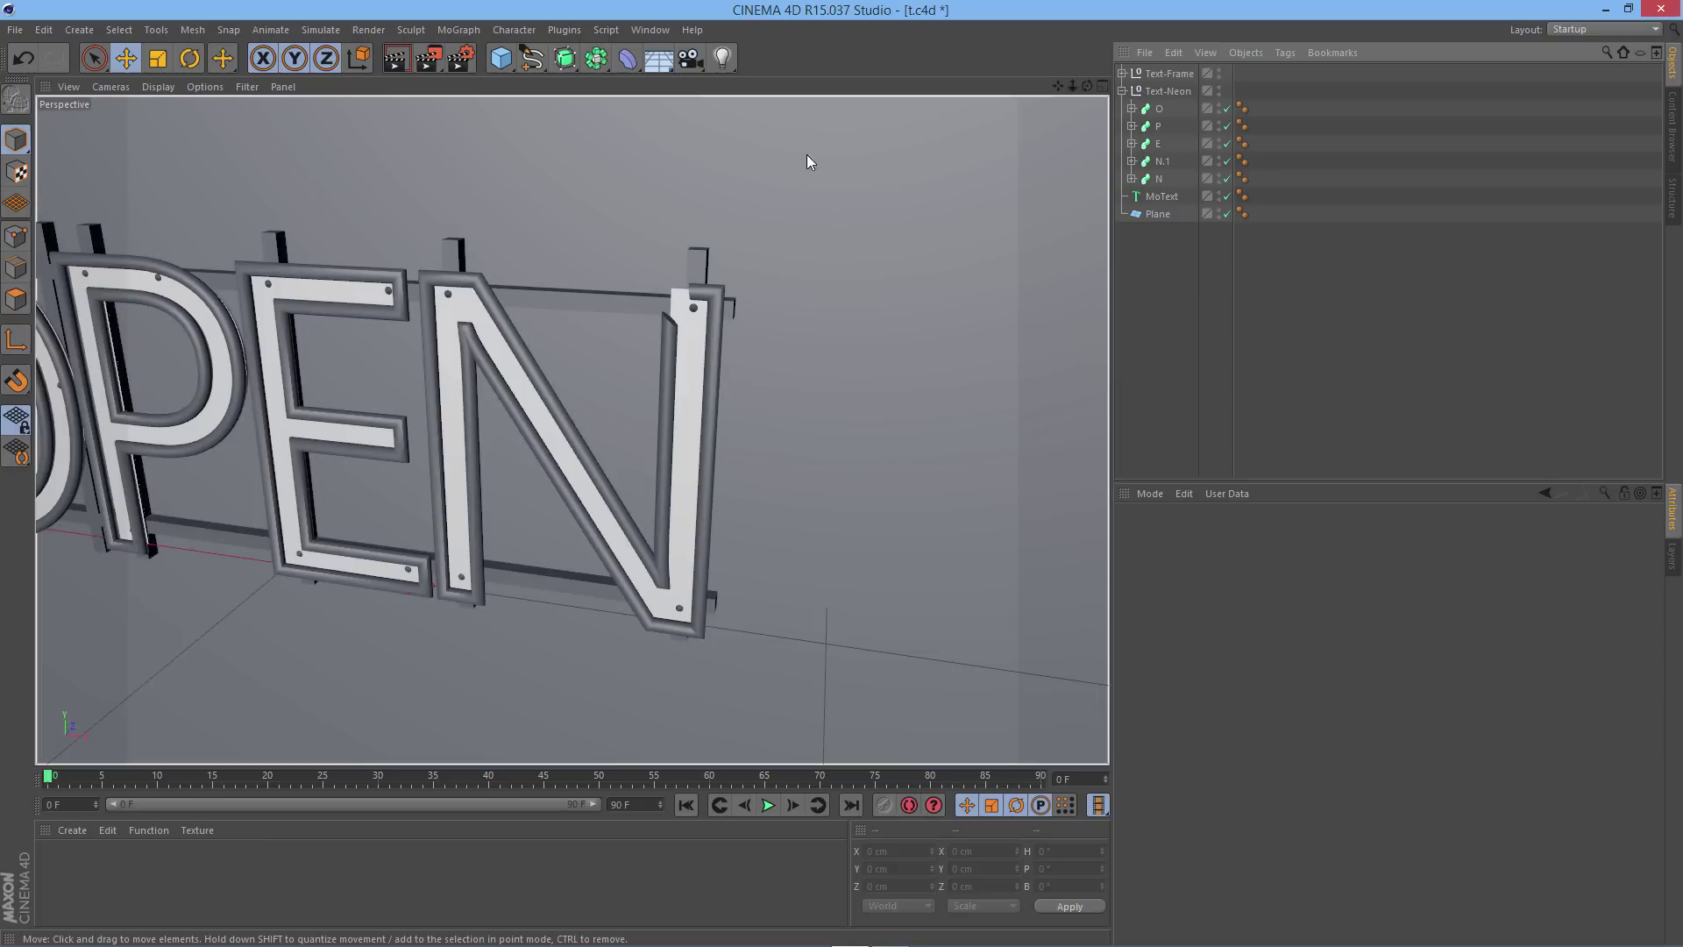
Try to draw a two-point Bezier spline beside the N in the perspective view and move it forward
left_click(531, 59)
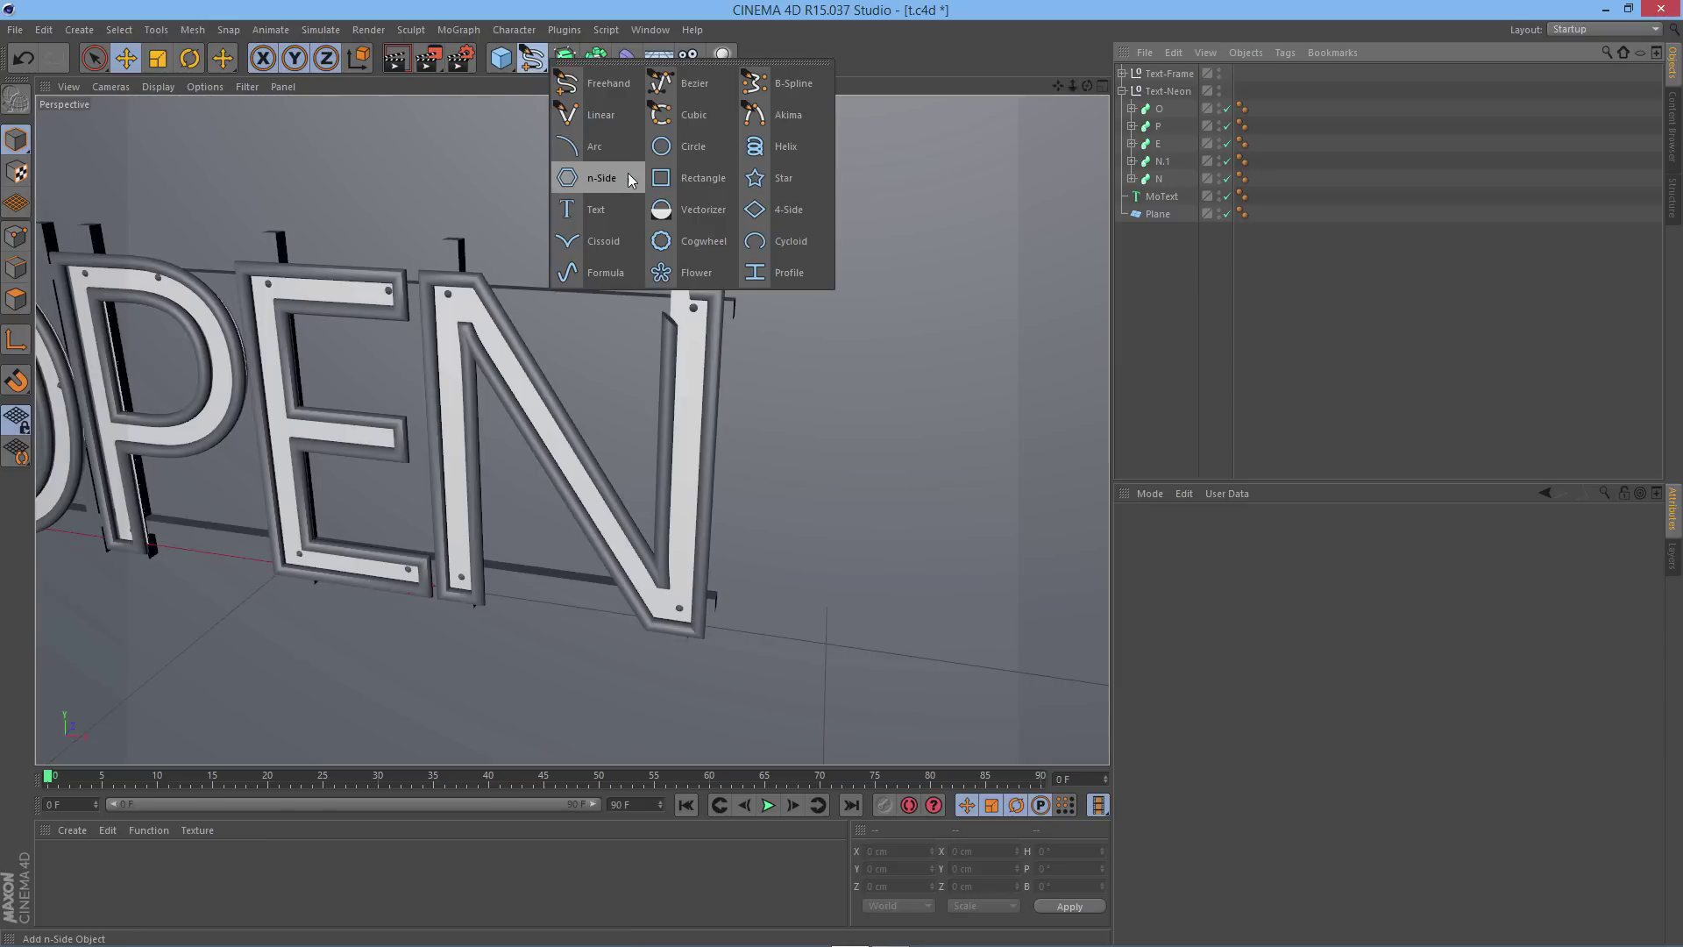
left_click(537, 59)
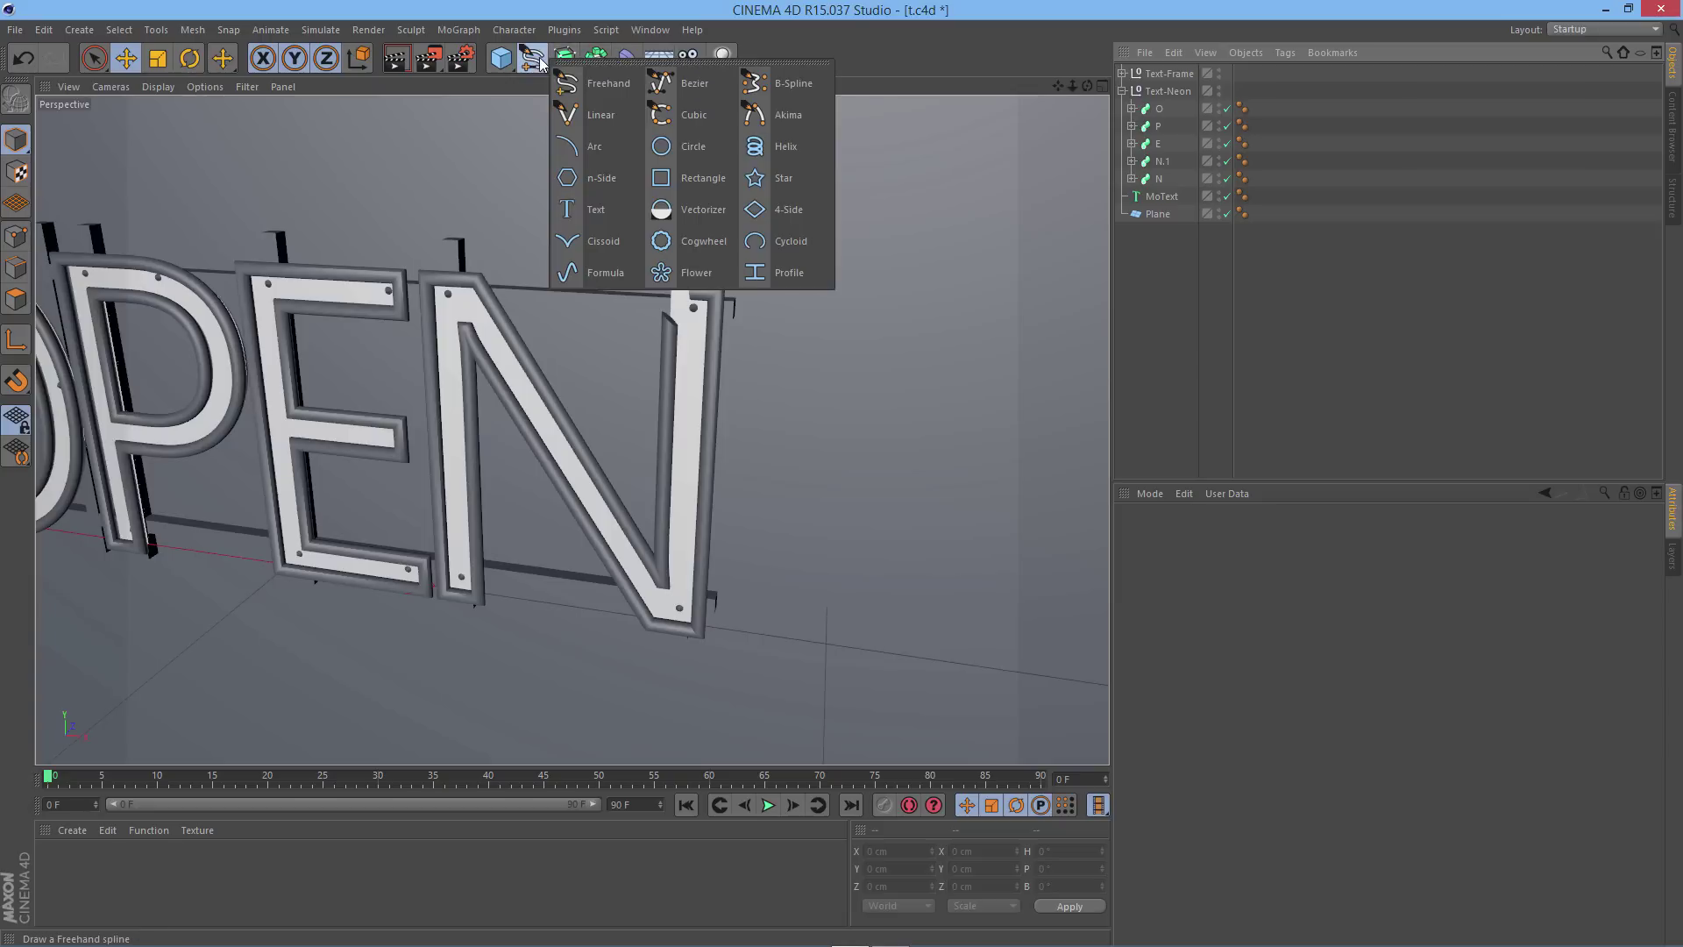
left_click(689, 84)
left_click(846, 425)
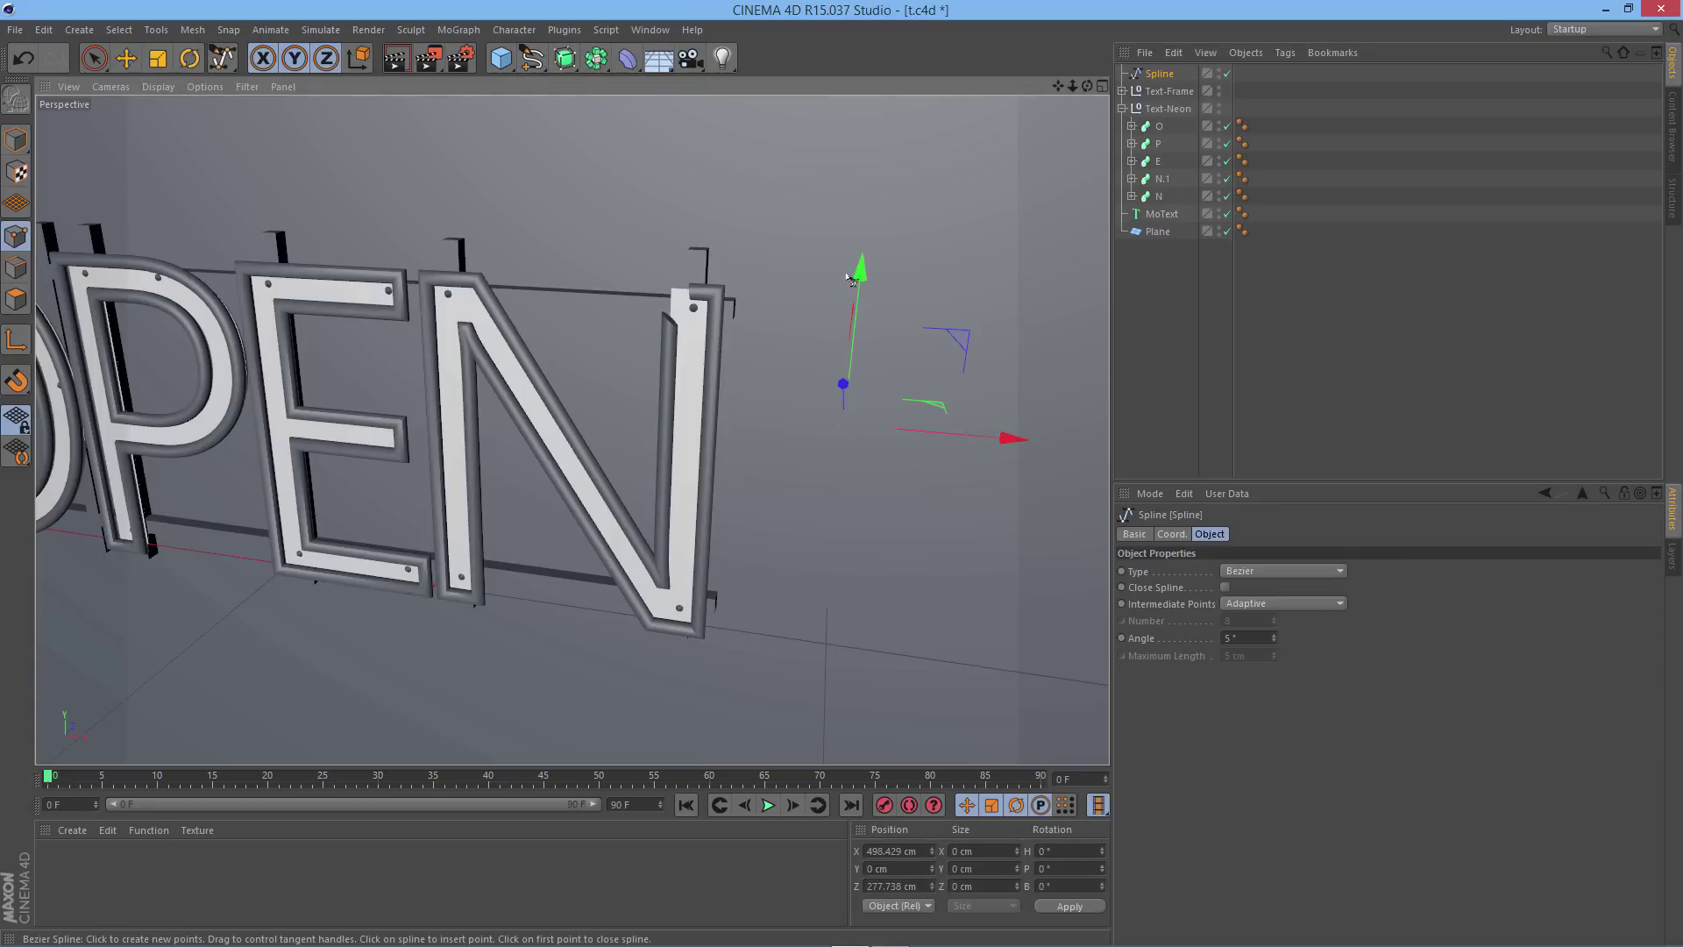
left_click(759, 424)
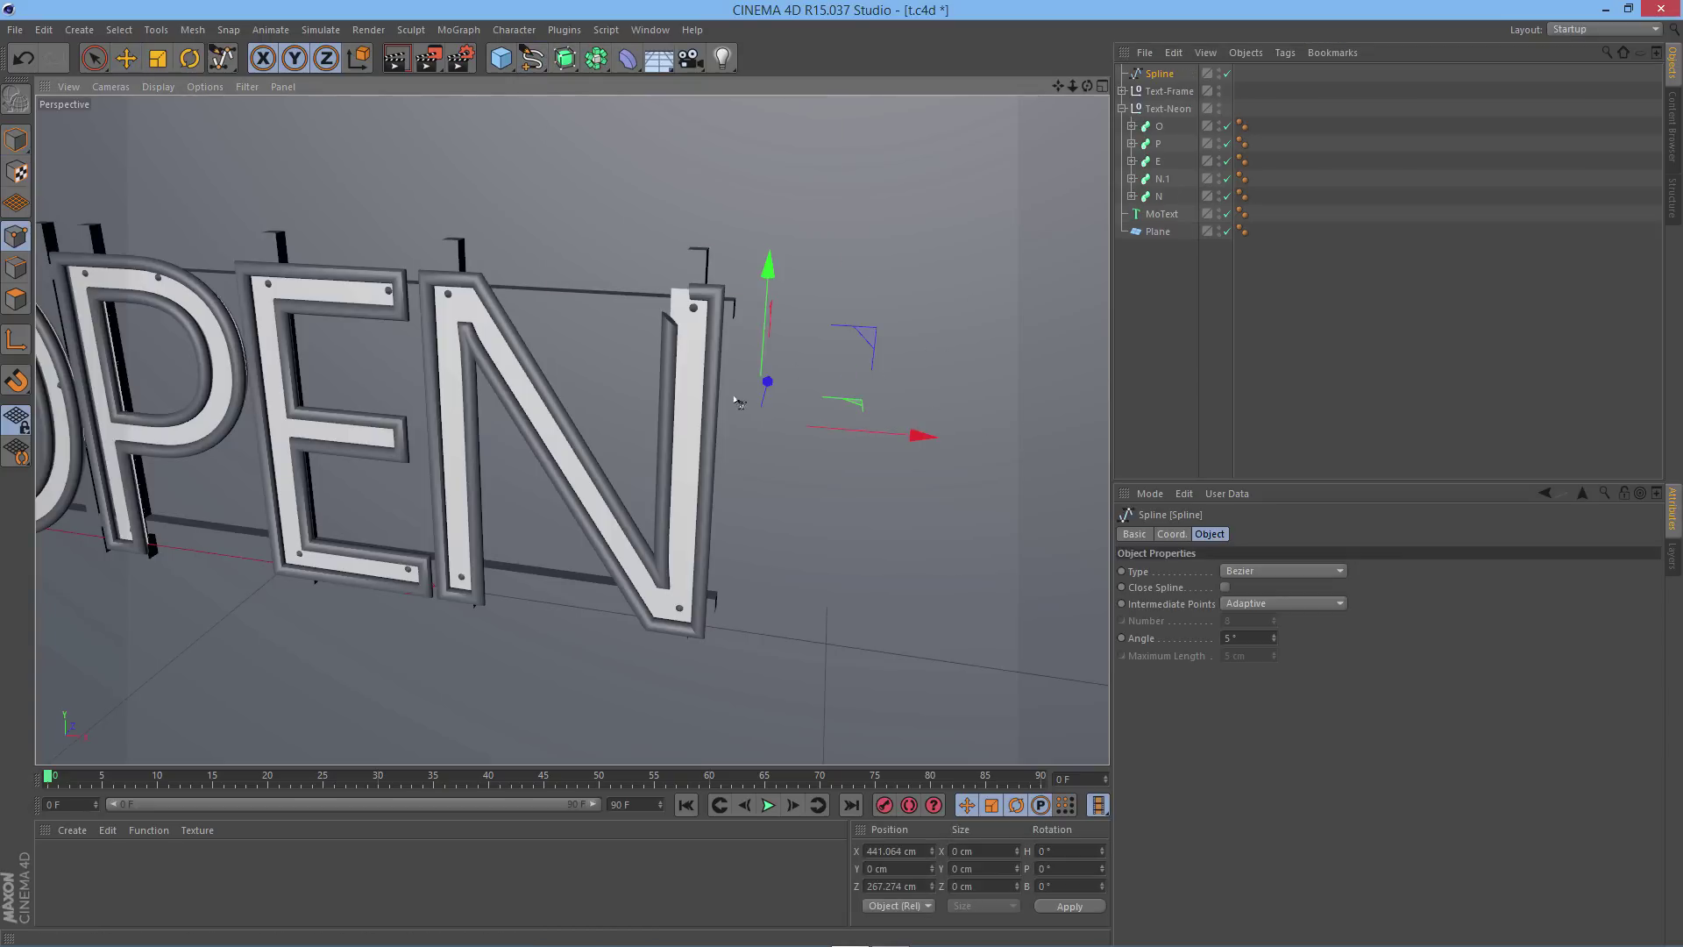
left_click(16, 139)
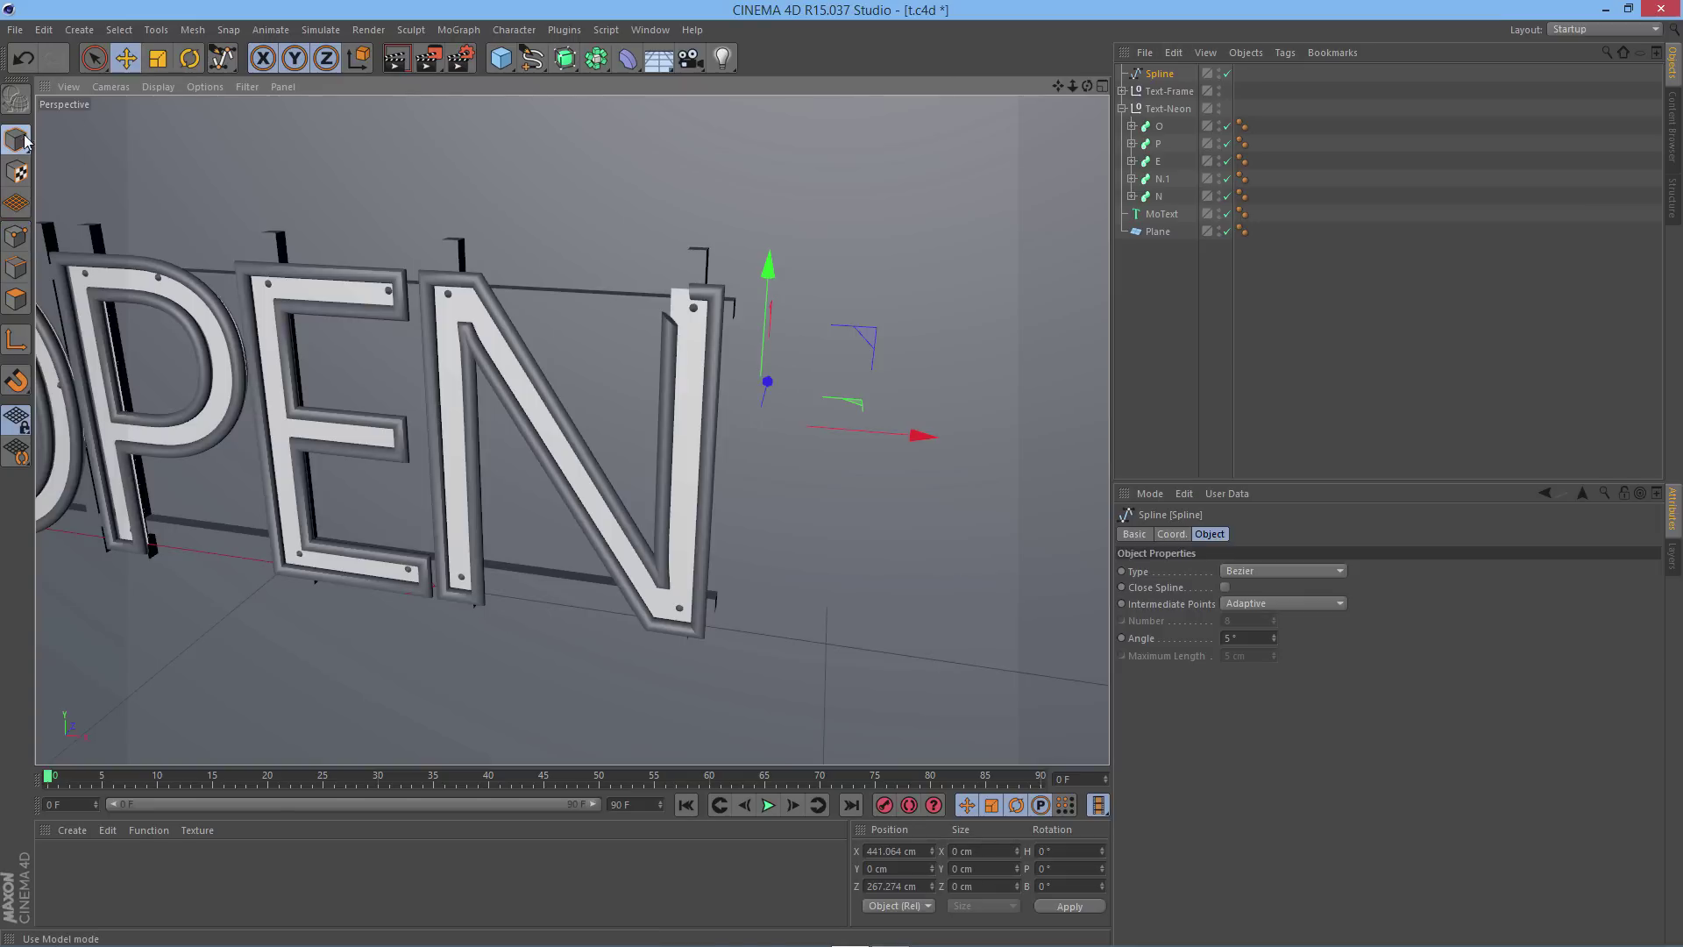
scroll(856, 388, "down", 3)
scroll(856, 387, "down", 3)
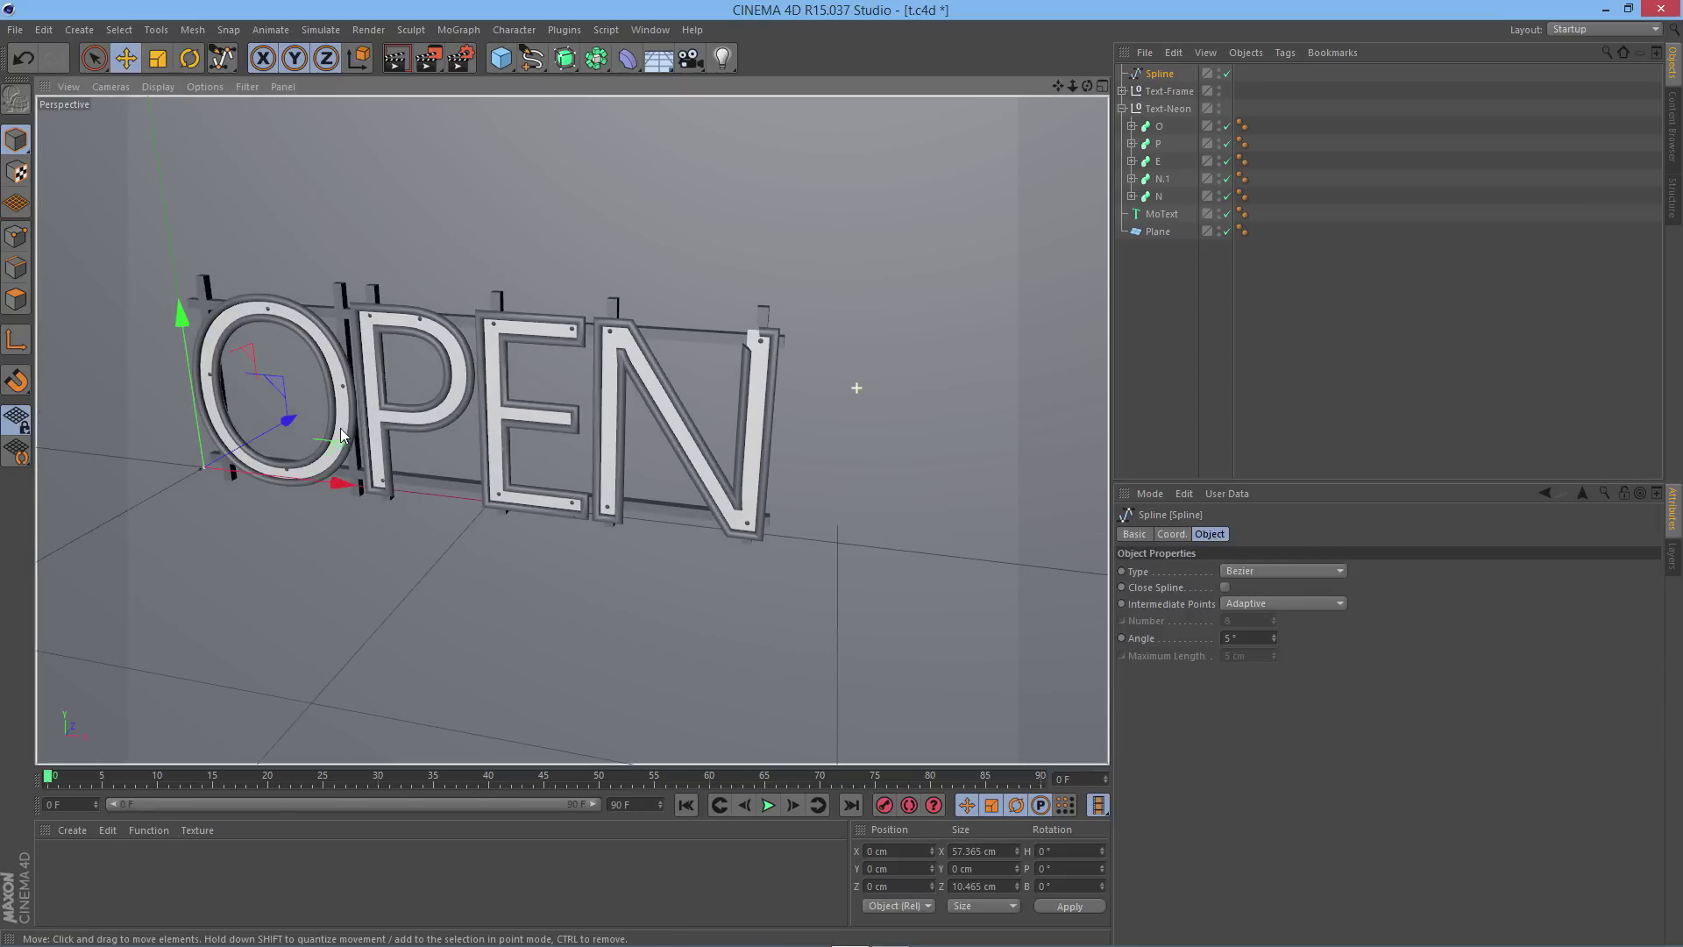
left_click_drag(282, 424, 223, 460)
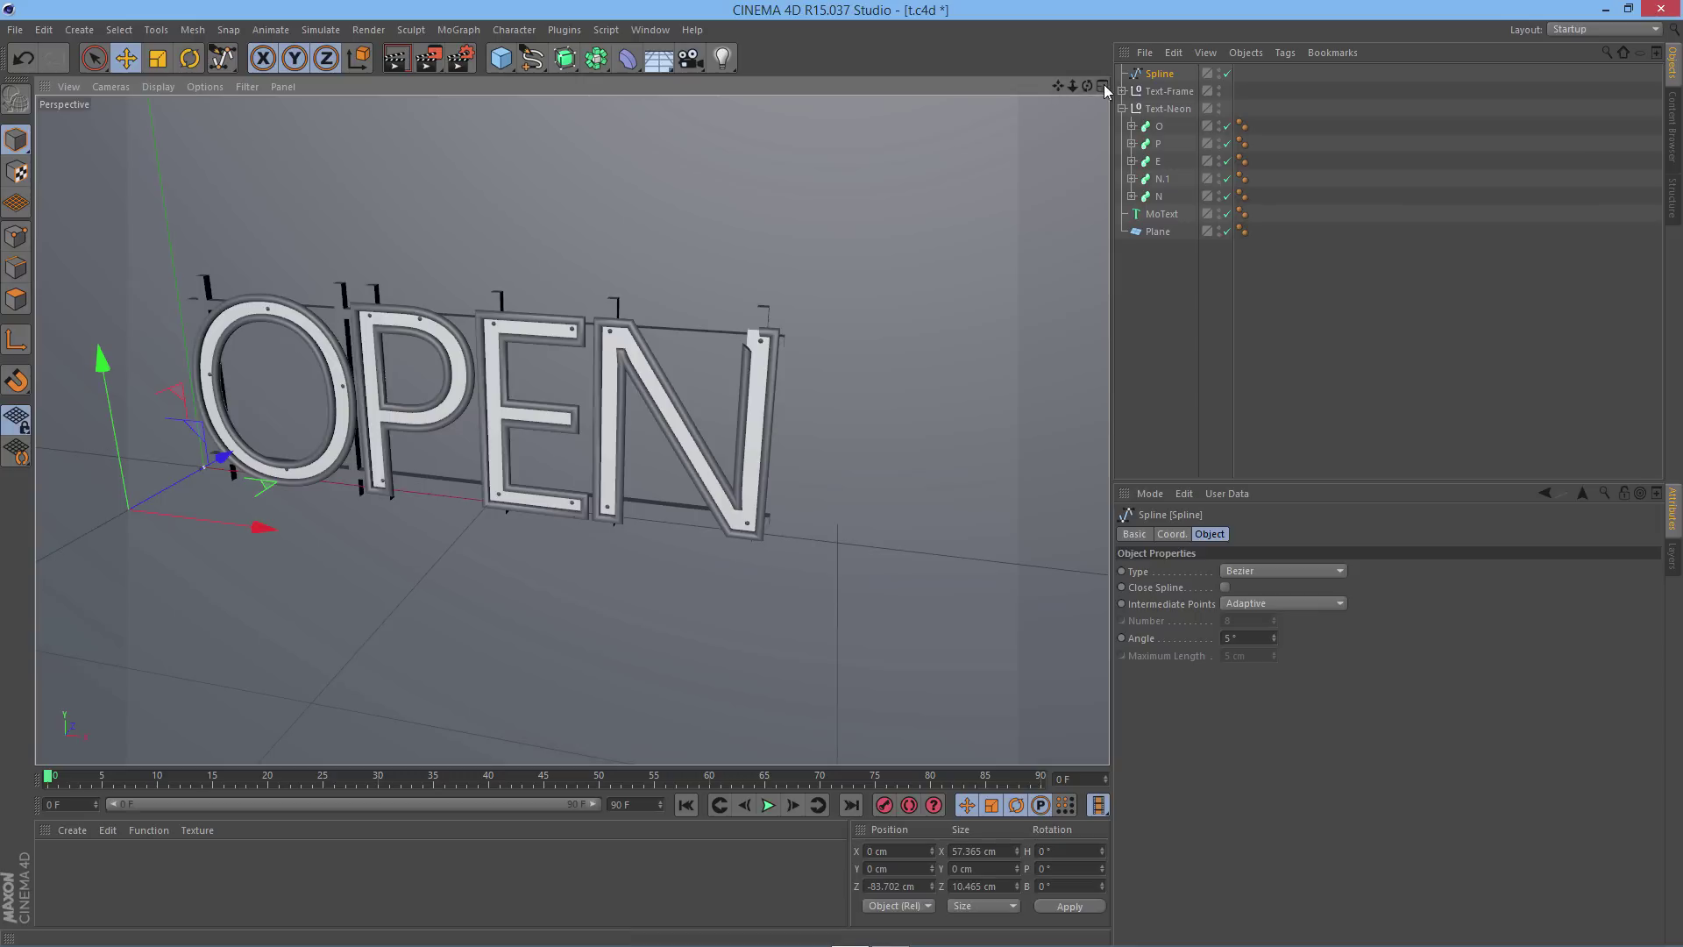
left_click(1103, 85)
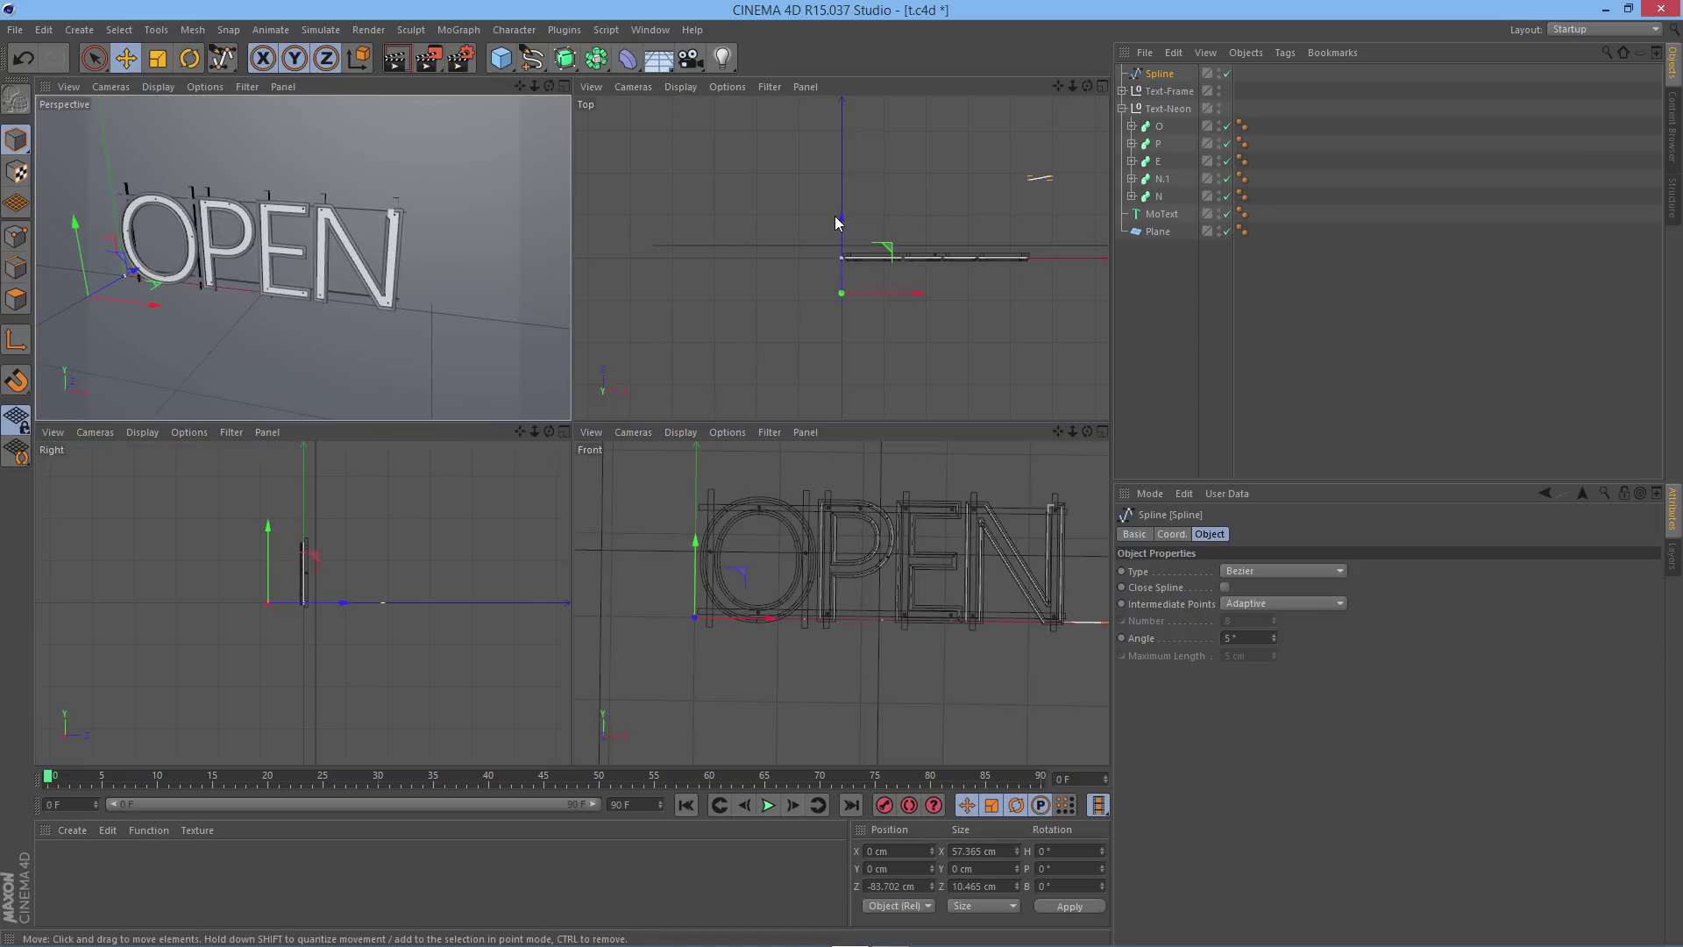
key("ctrl+z")
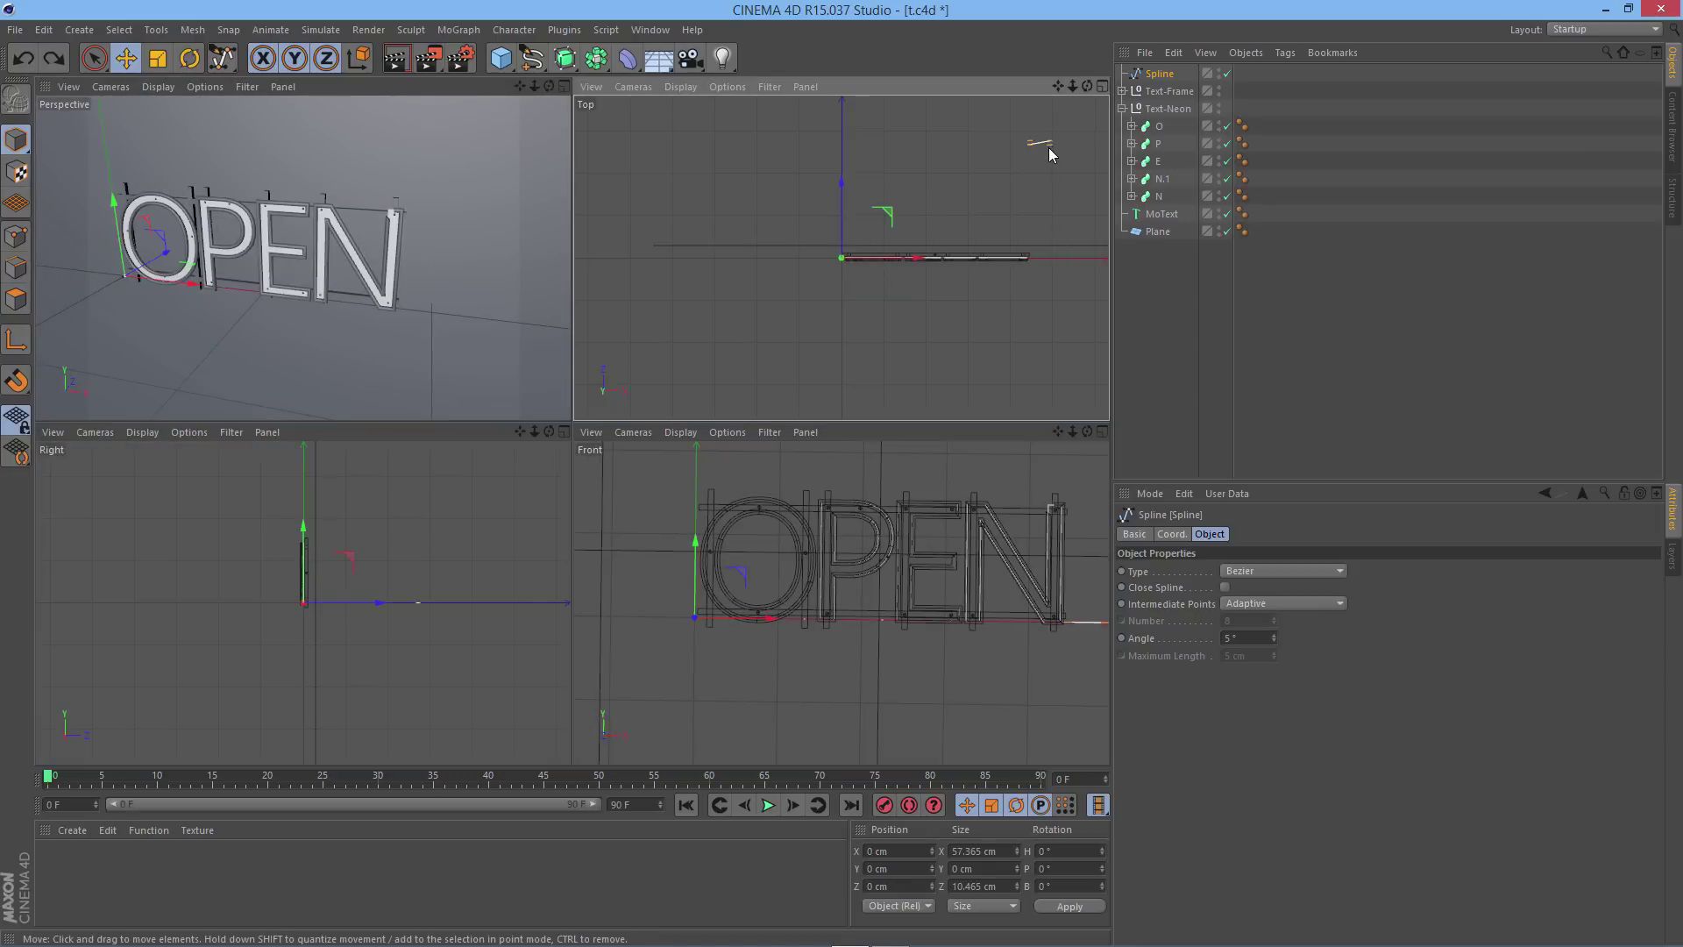
Delete the stray spline and draw a nearly horizontal Bezier spline about 58 cm long beside the N in the front view
left_click(1094, 439)
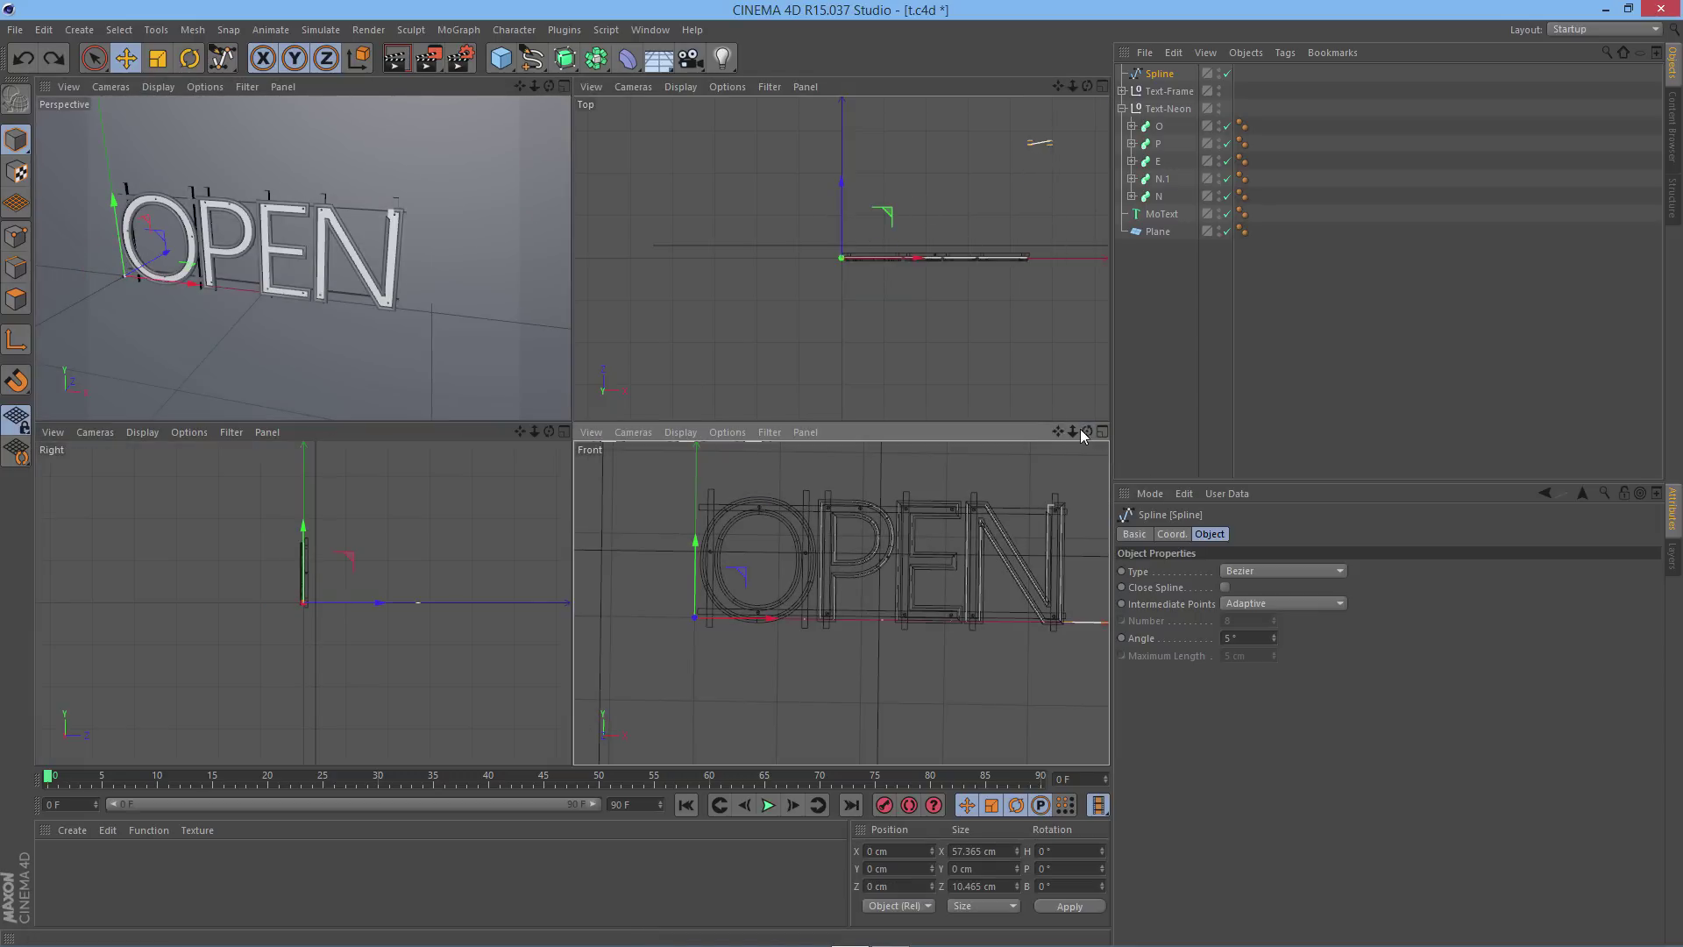
left_click(1103, 433)
scroll(1062, 428, "down", 3)
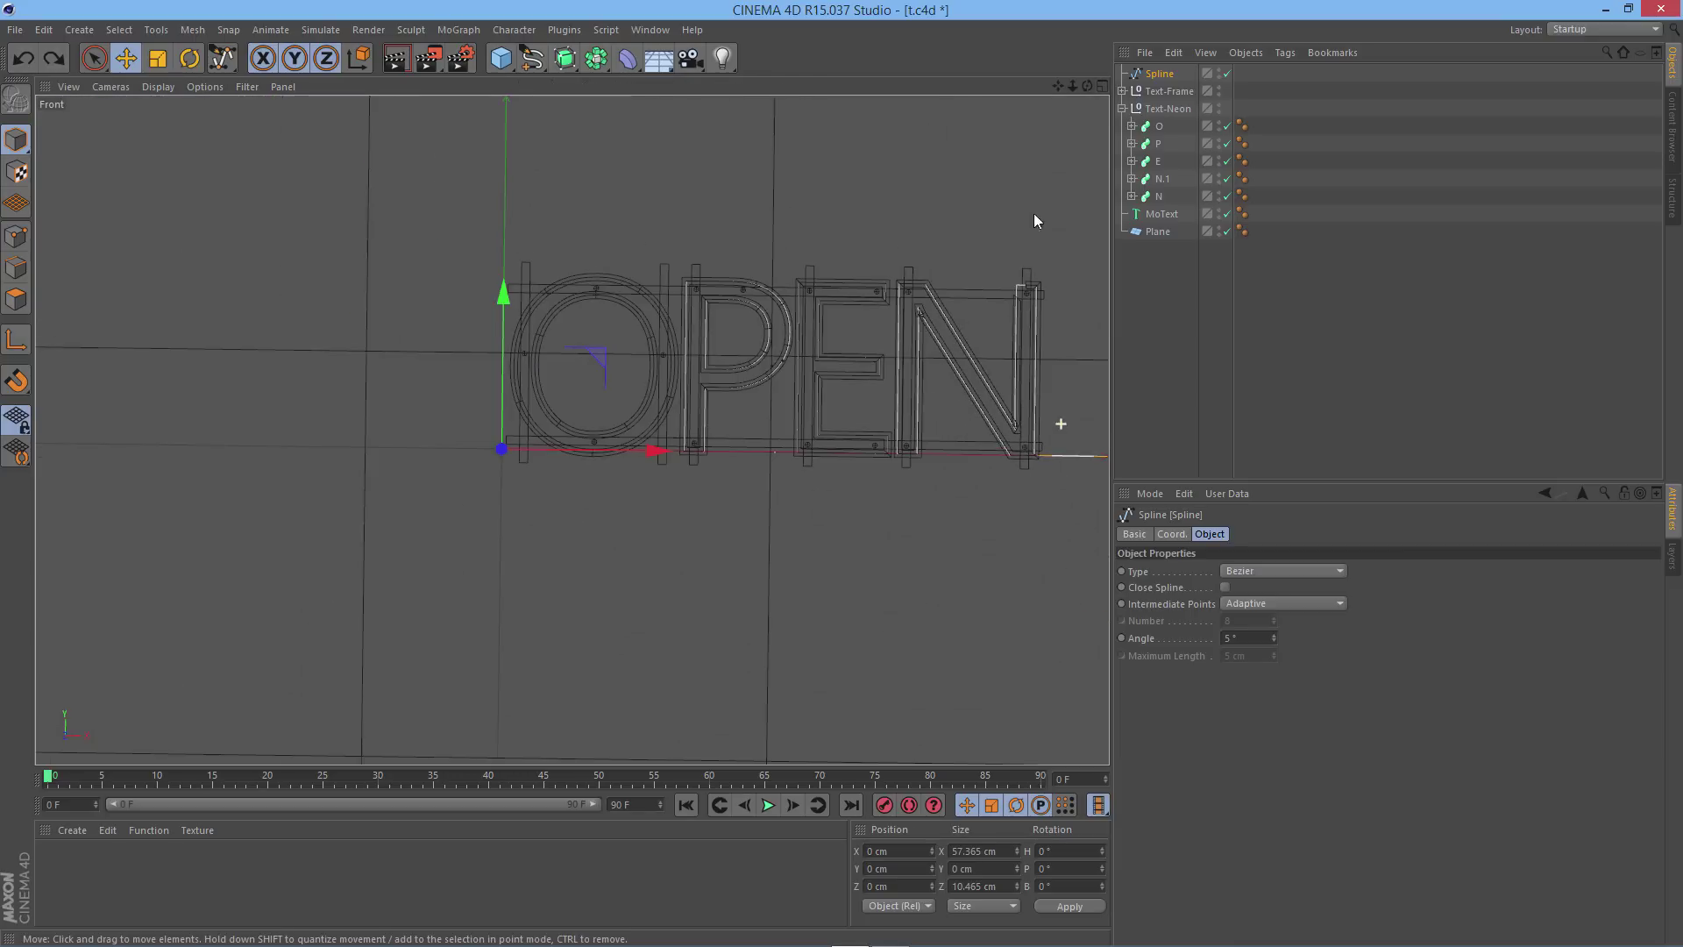
left_click_drag(1058, 87, 754, 475)
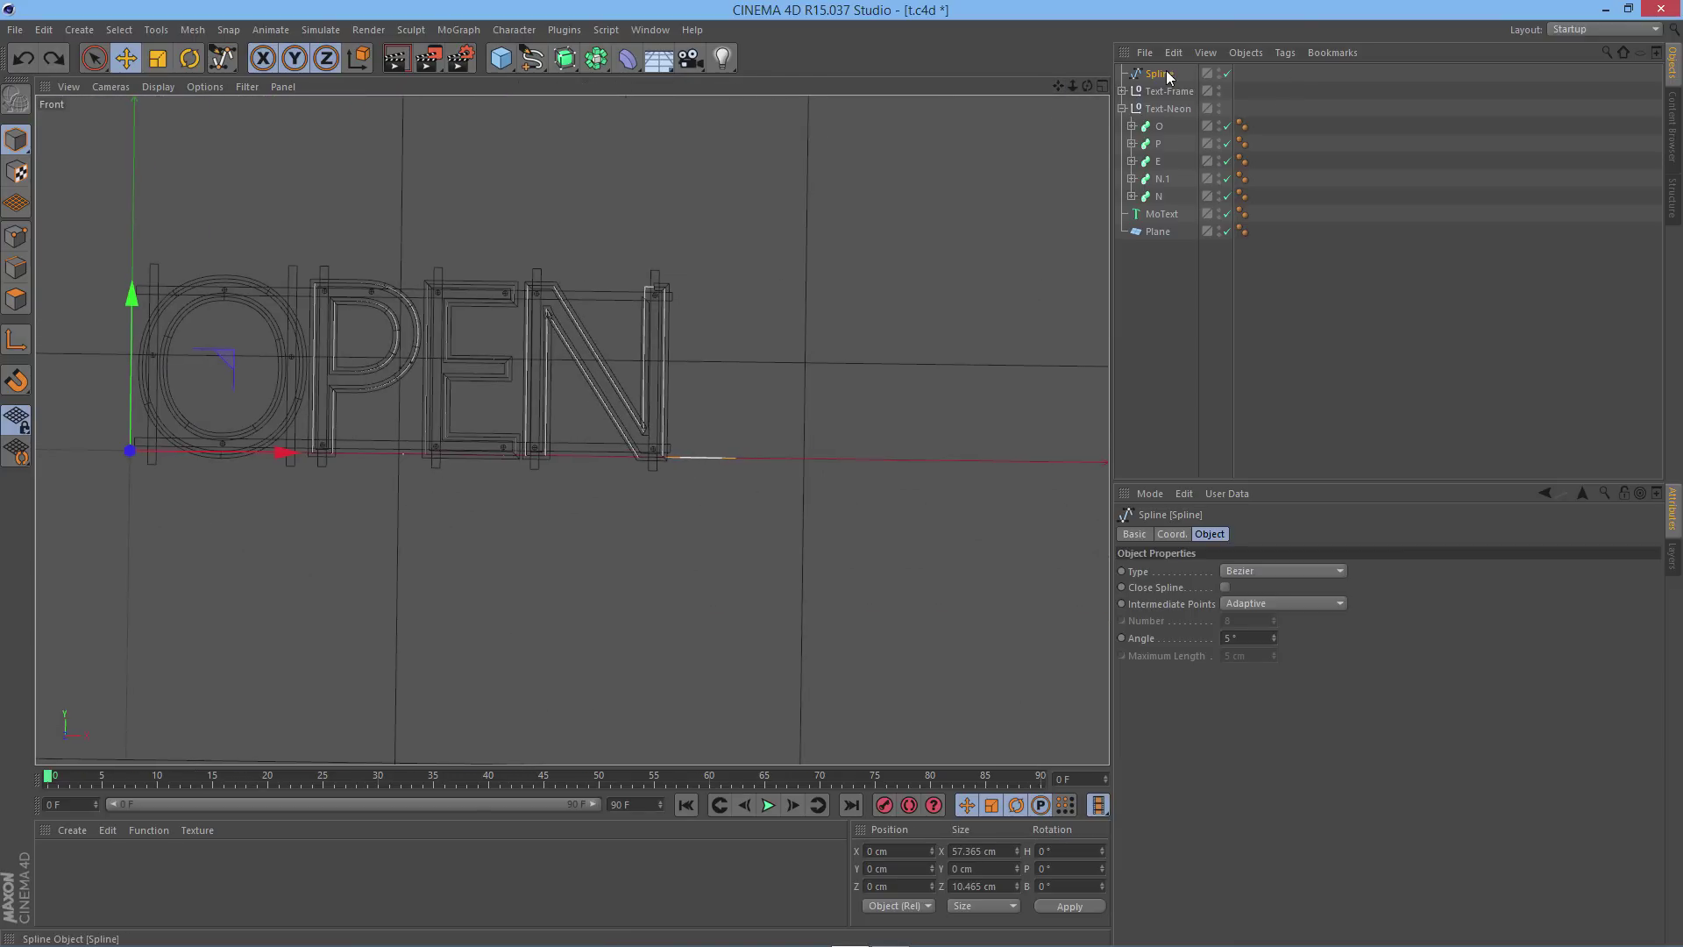
key("Delete")
left_click_drag(532, 58, 580, 81)
left_click(760, 324)
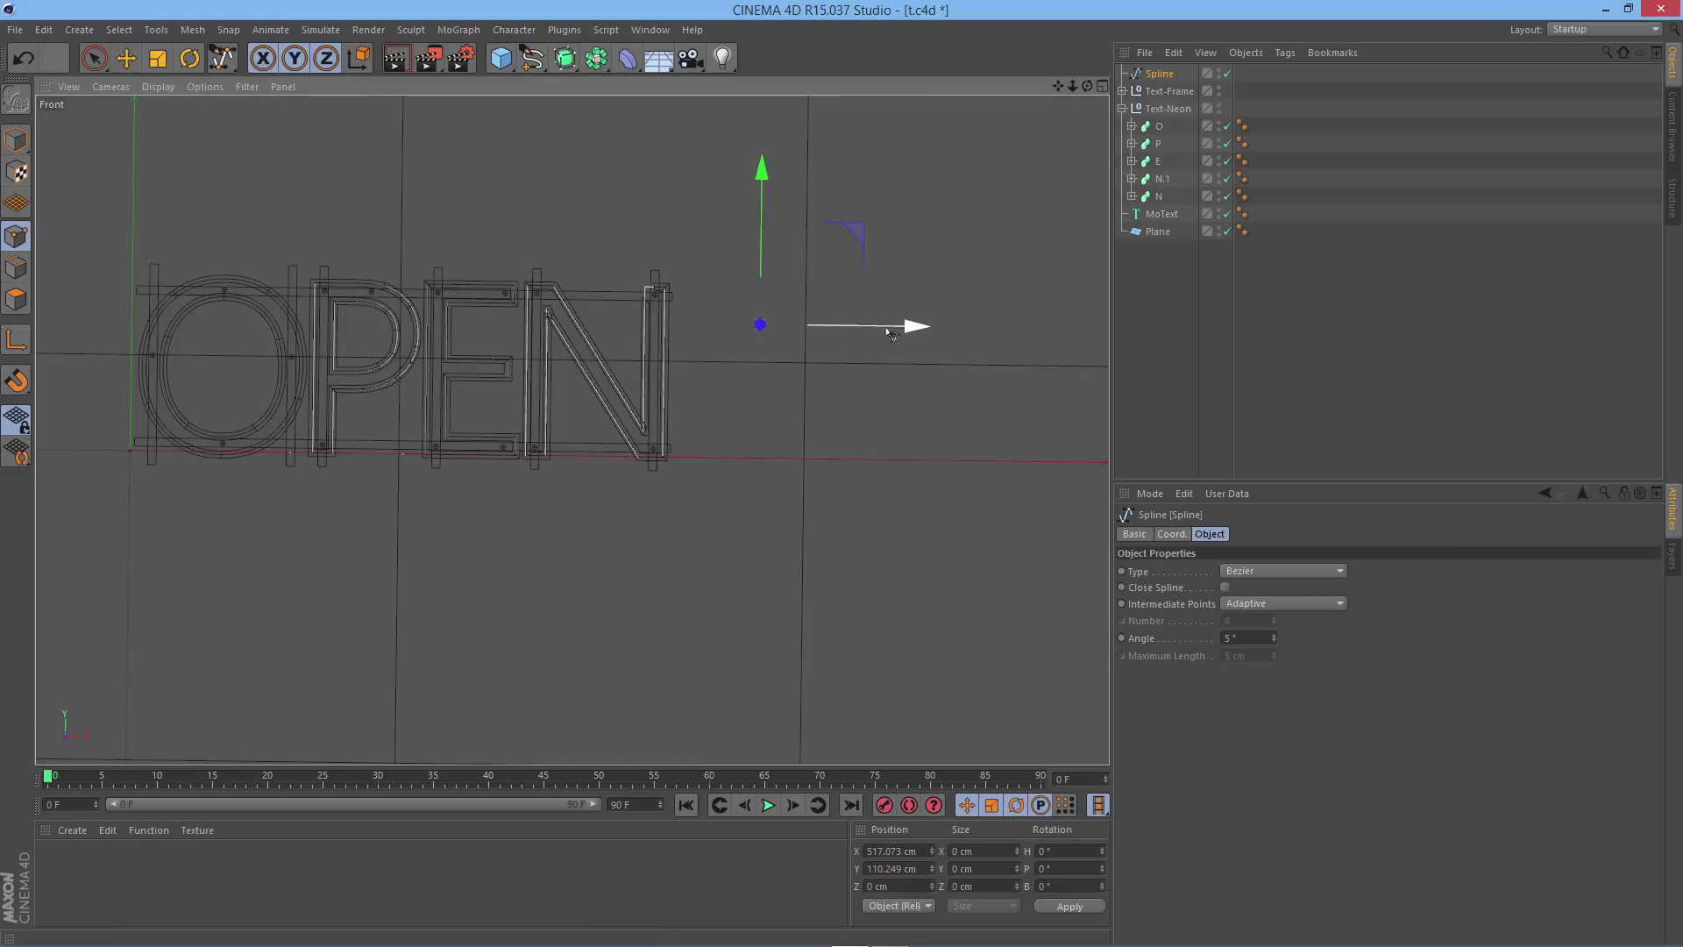
left_click(698, 327)
key("ctrl+z")
left_click(696, 320)
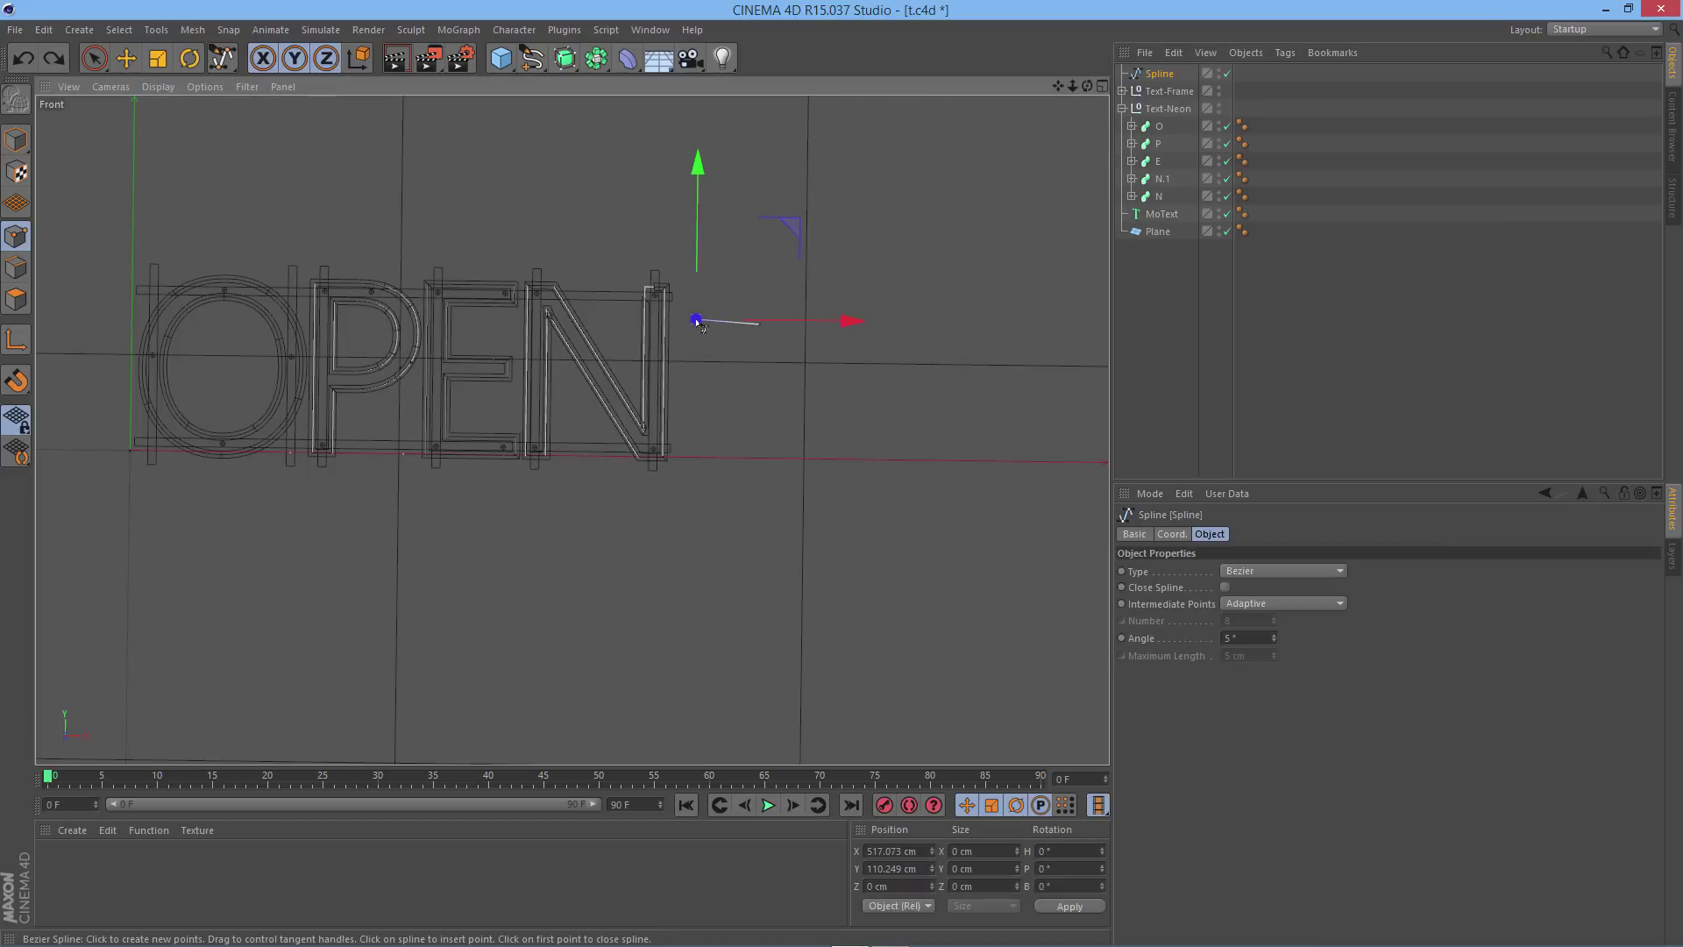
key("ctrl+z")
left_click(691, 325)
Move the whole spline forward of the sign to about -76 cm on Z
scroll(768, 333, "up", 5)
scroll(767, 338, "up", 2)
left_click(1102, 86)
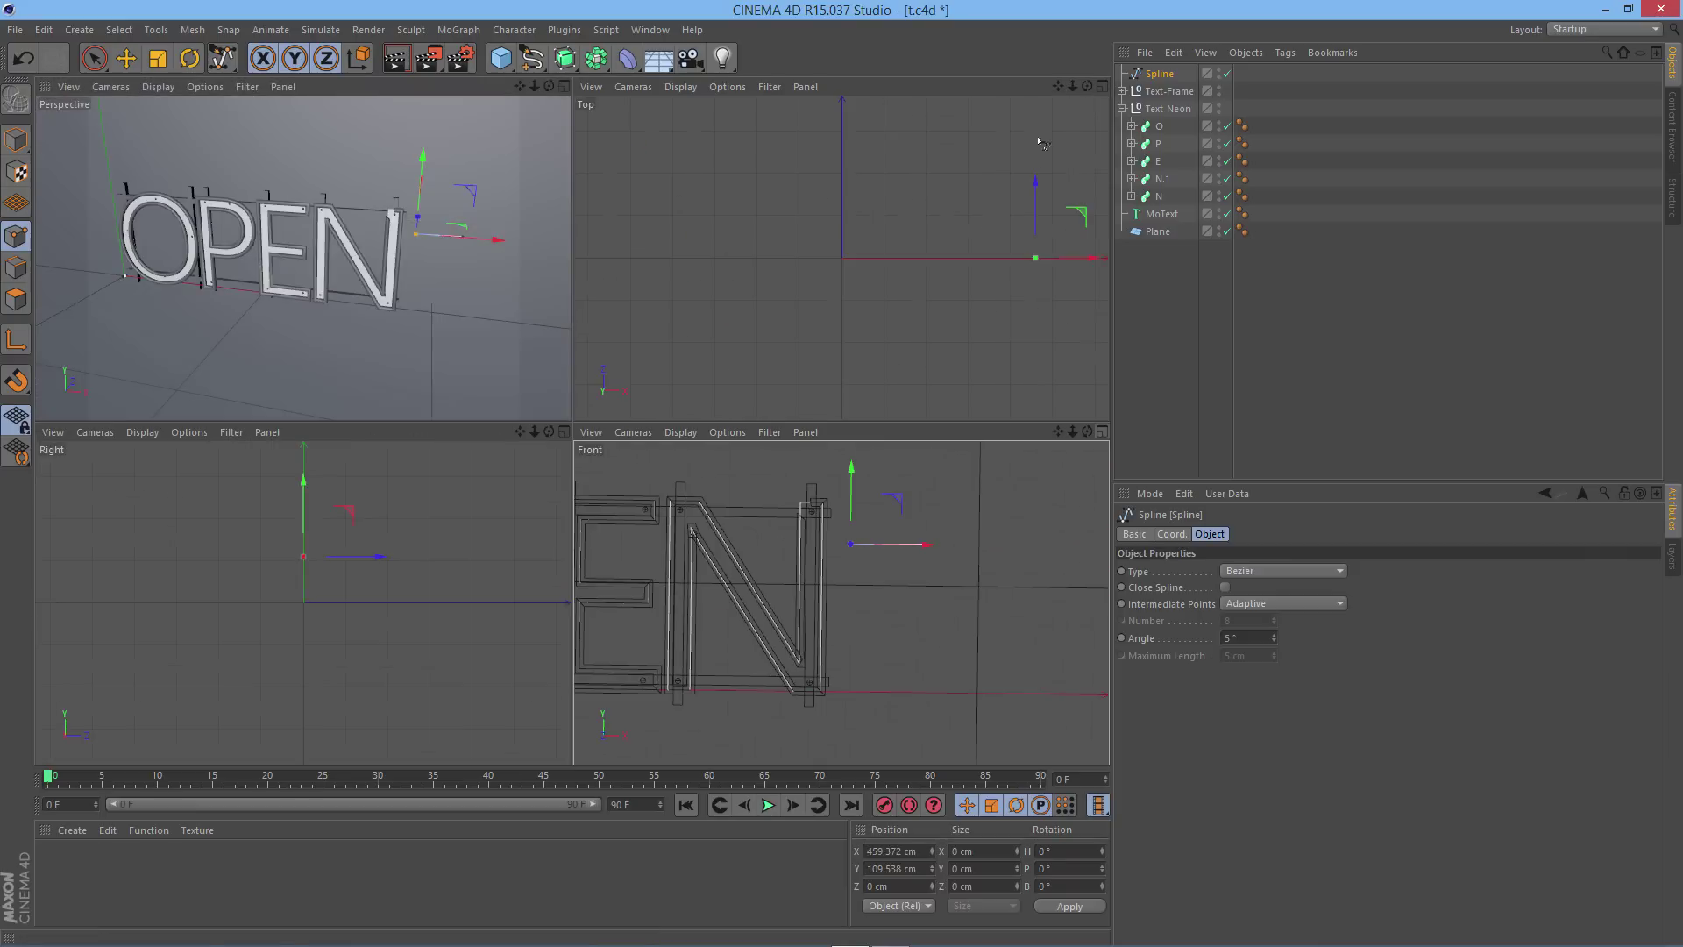
left_click(16, 140)
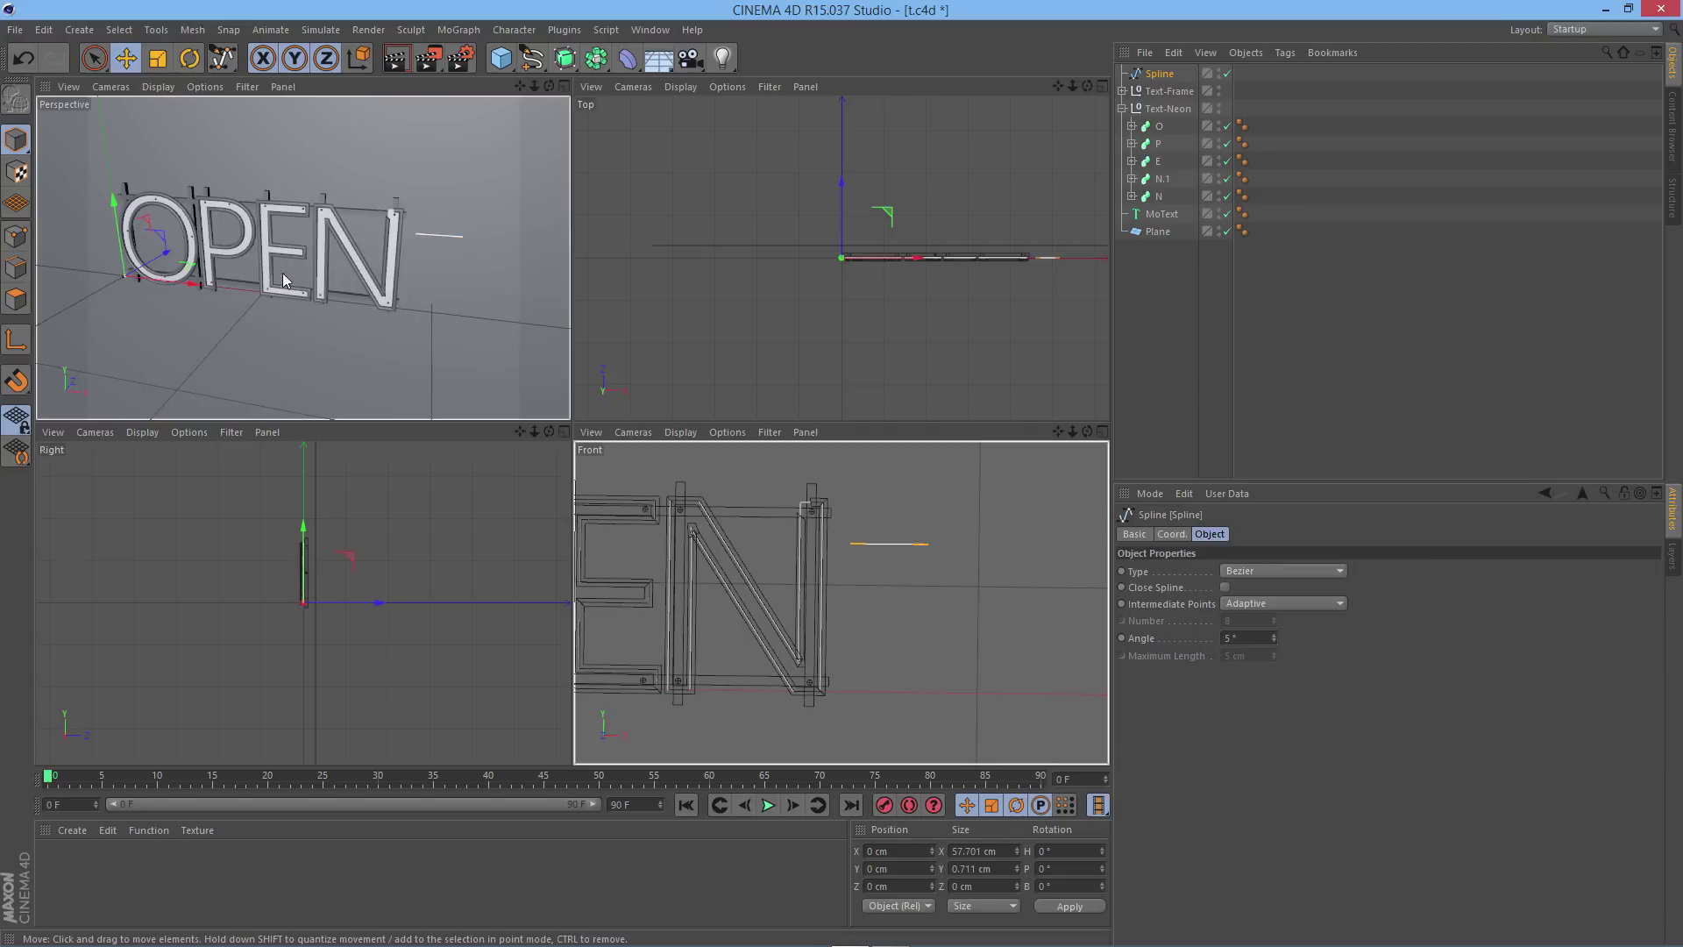
scroll(477, 262, "down", 3)
left_click_drag(263, 245, 254, 257)
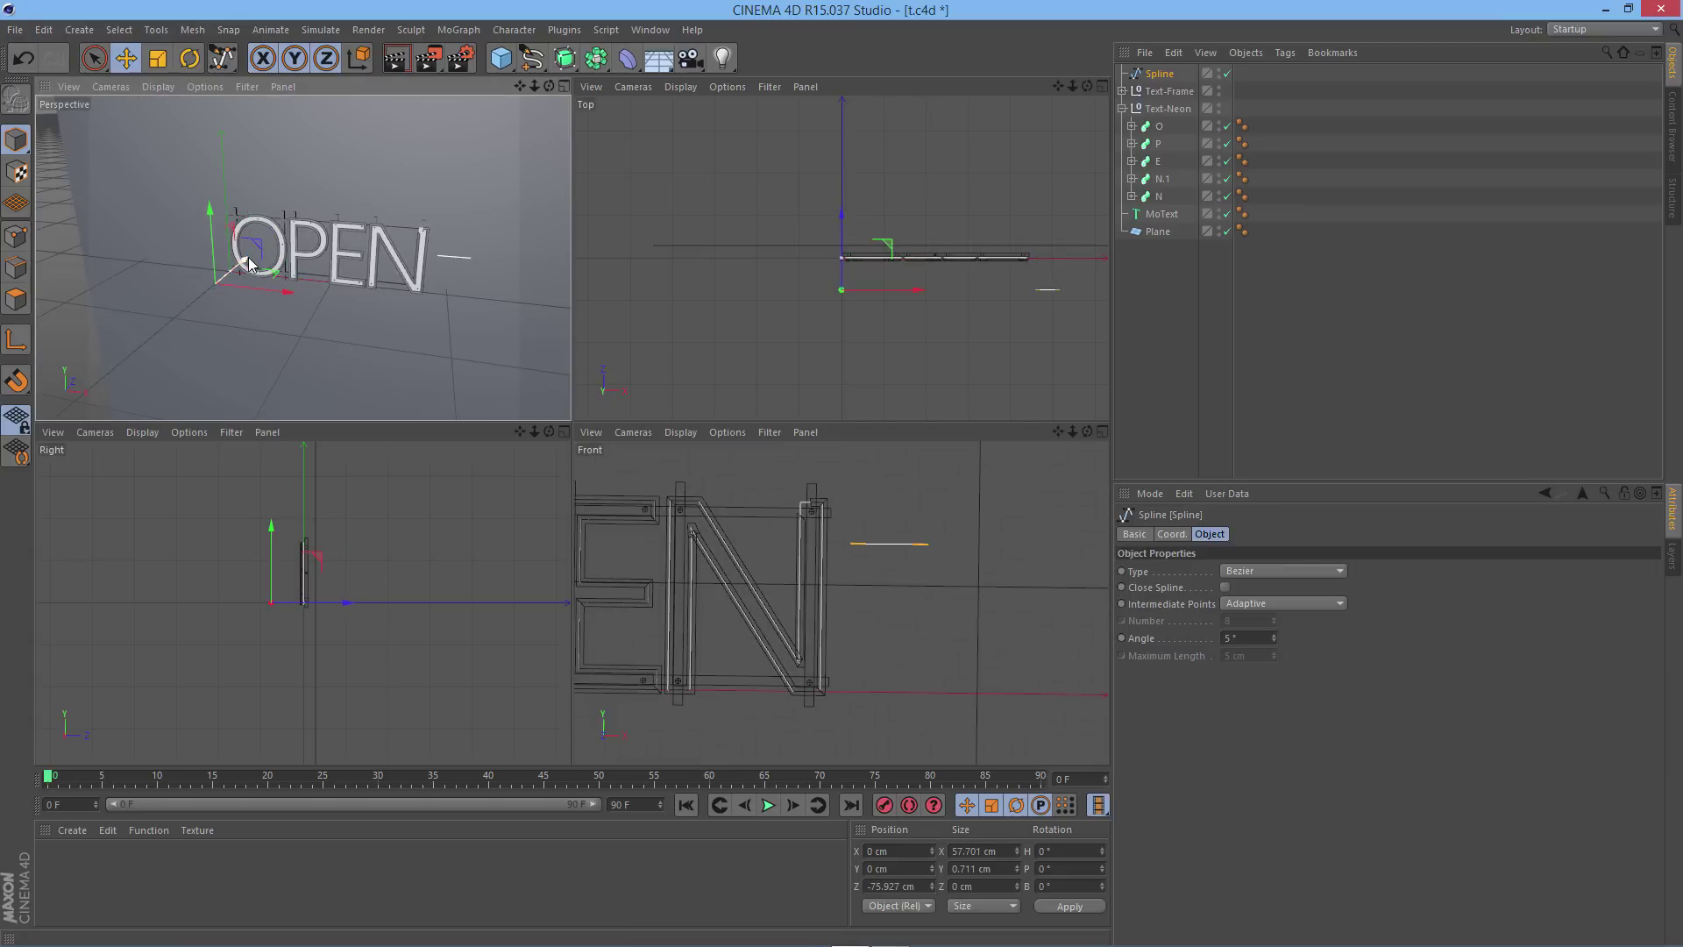
left_click(563, 87)
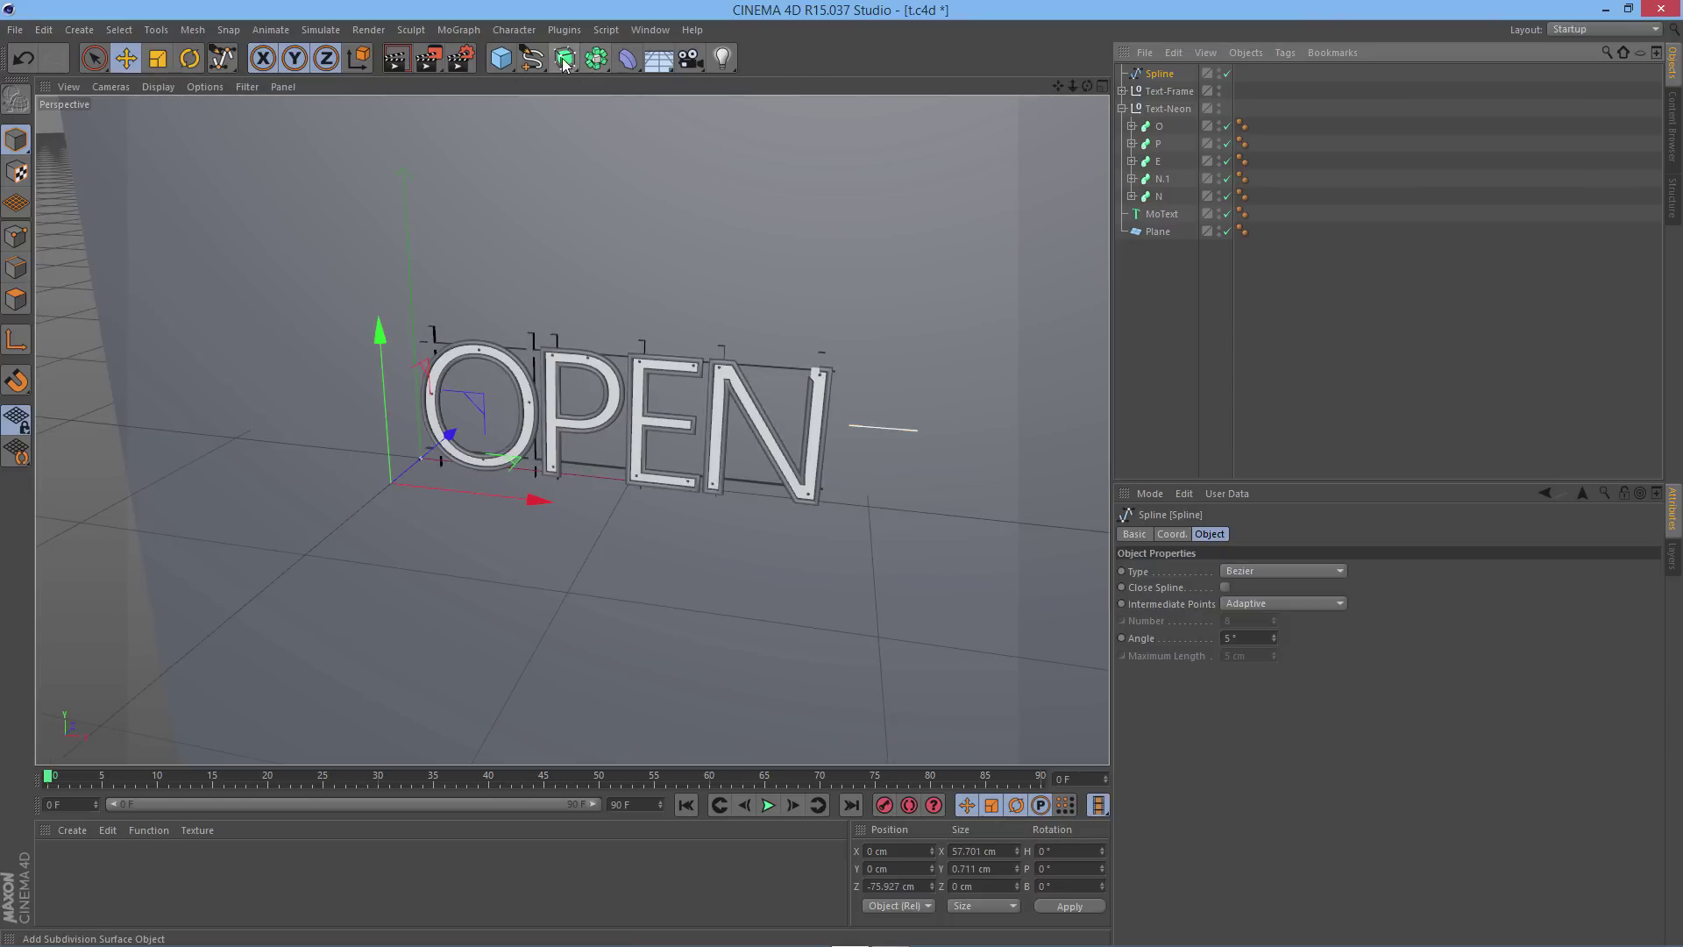
Create a Sweep and a circle of 3 cm radius, and nest the circle and the spline under the Sweep to form a tube
left_click(564, 57)
left_click(662, 146)
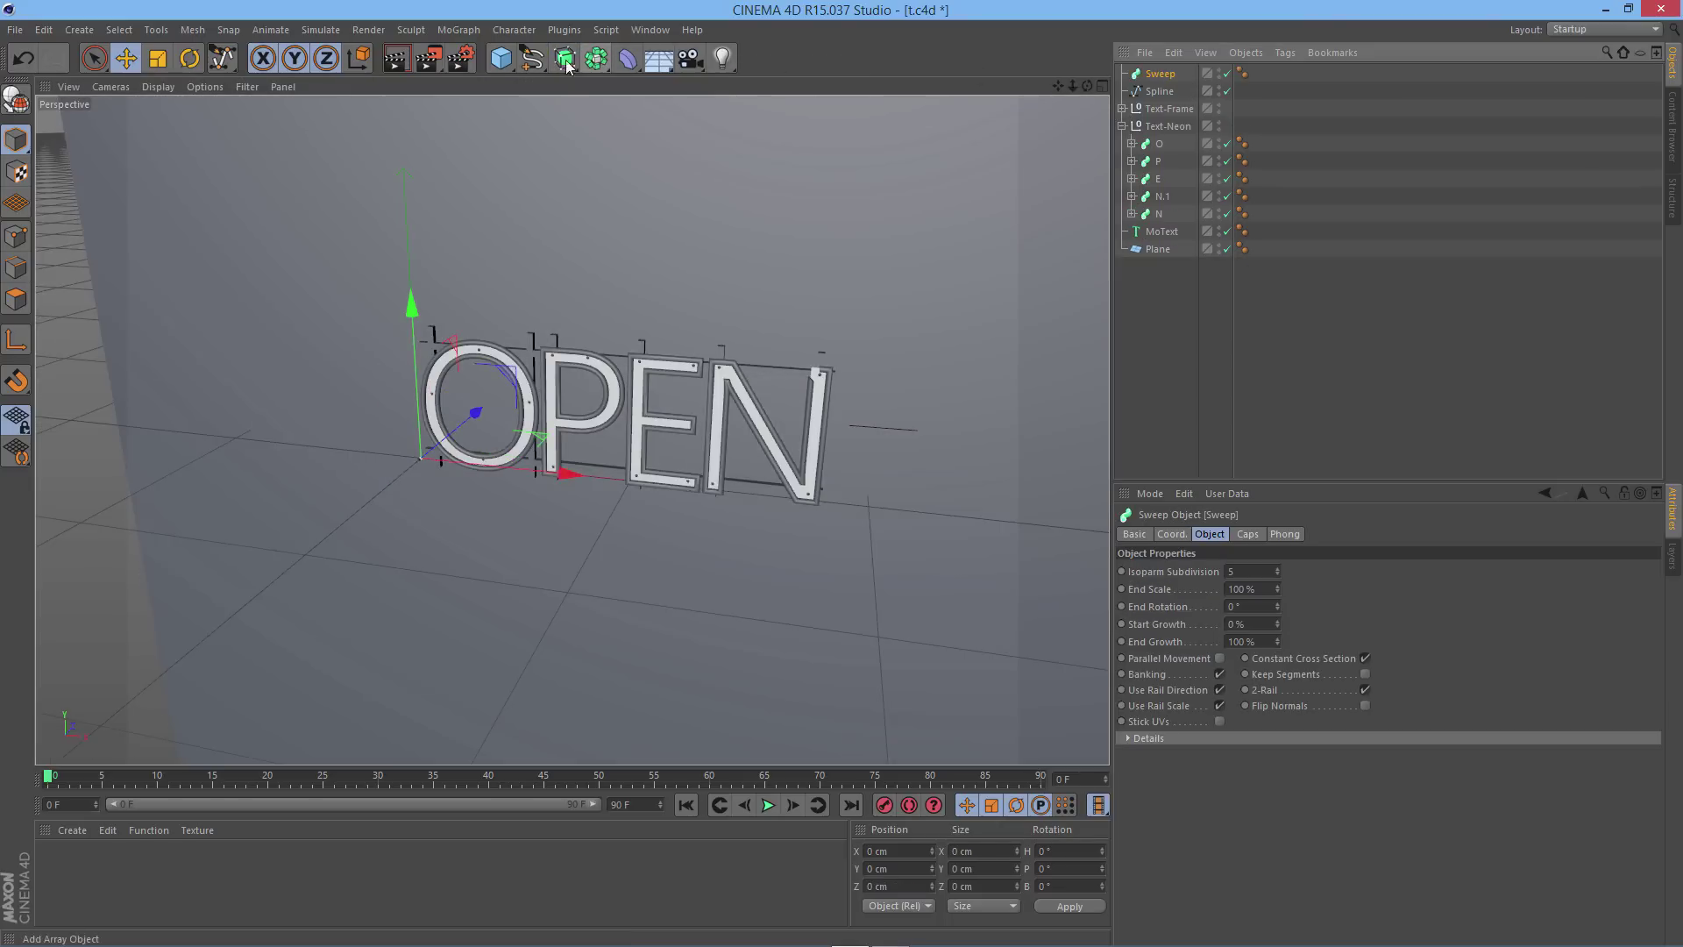
left_click(531, 57)
left_click(662, 147)
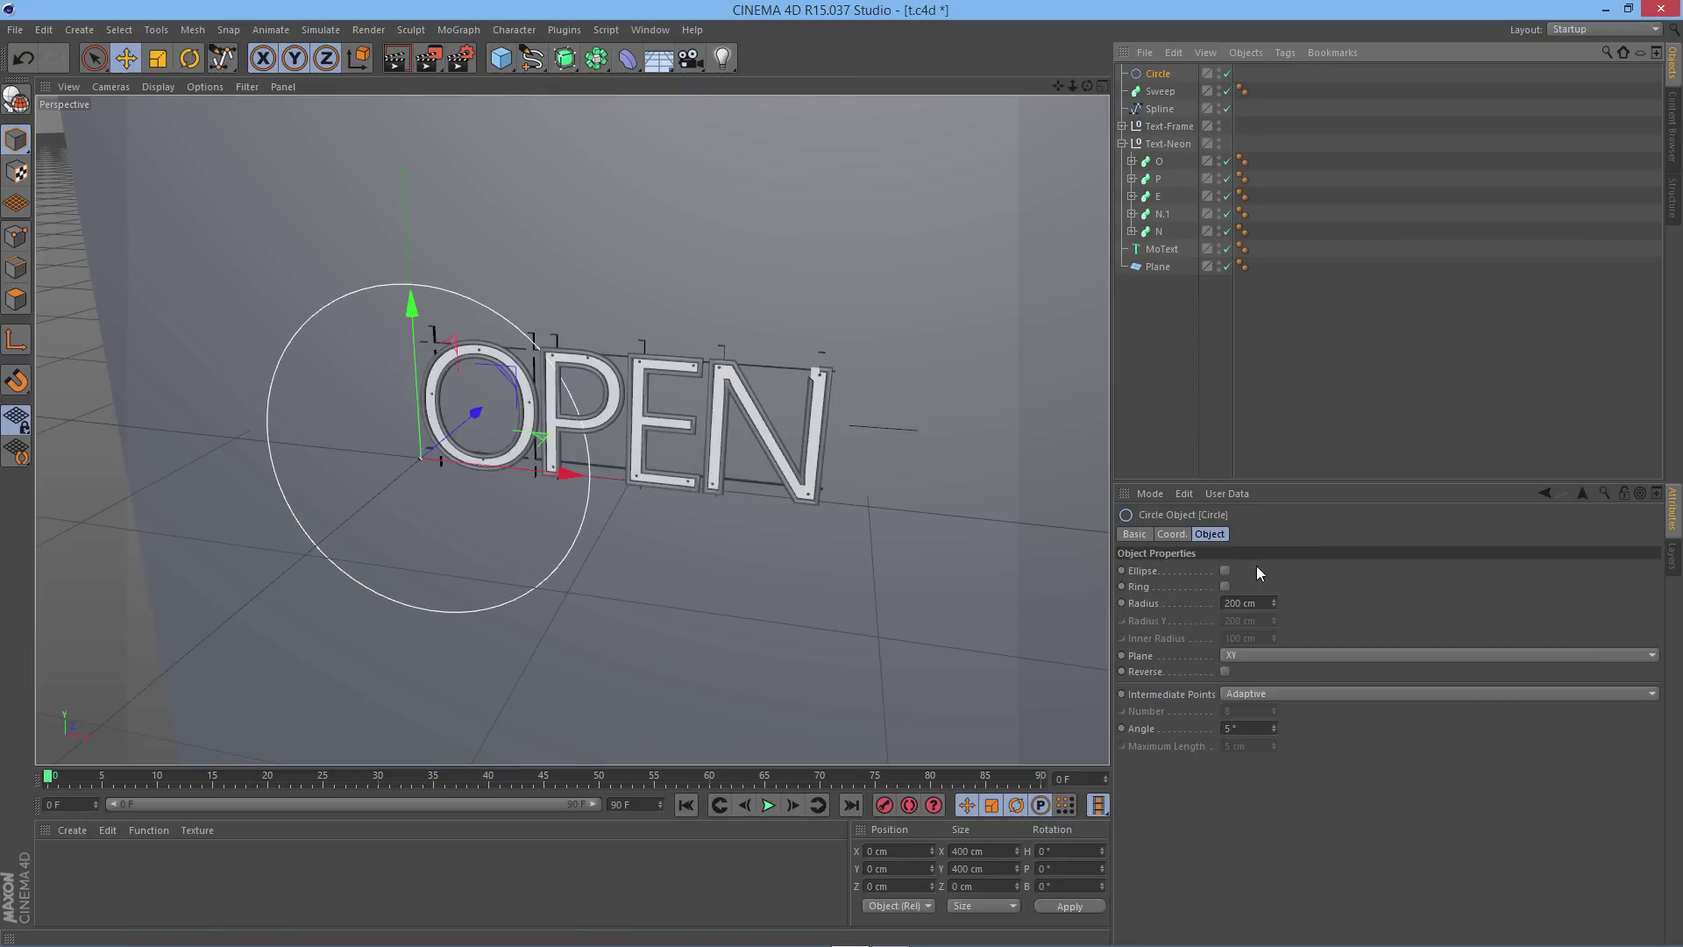
left_click(1266, 602)
type("3")
key("Return")
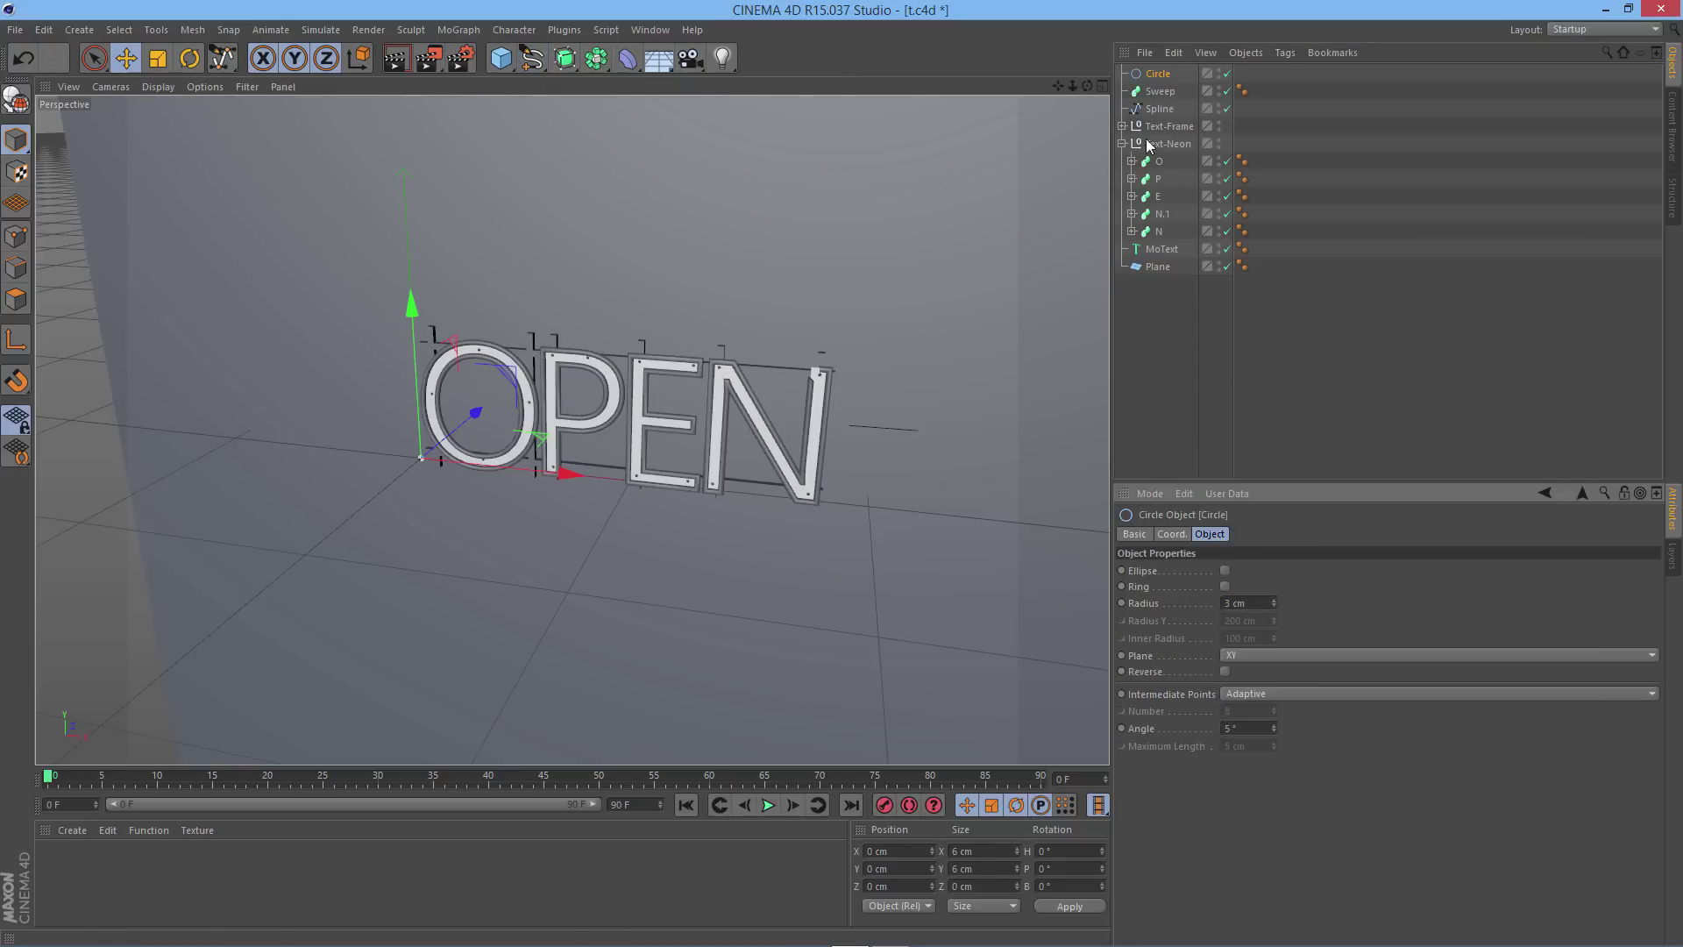
left_click_drag(1157, 77, 1171, 101)
scroll(929, 408, "up", 5)
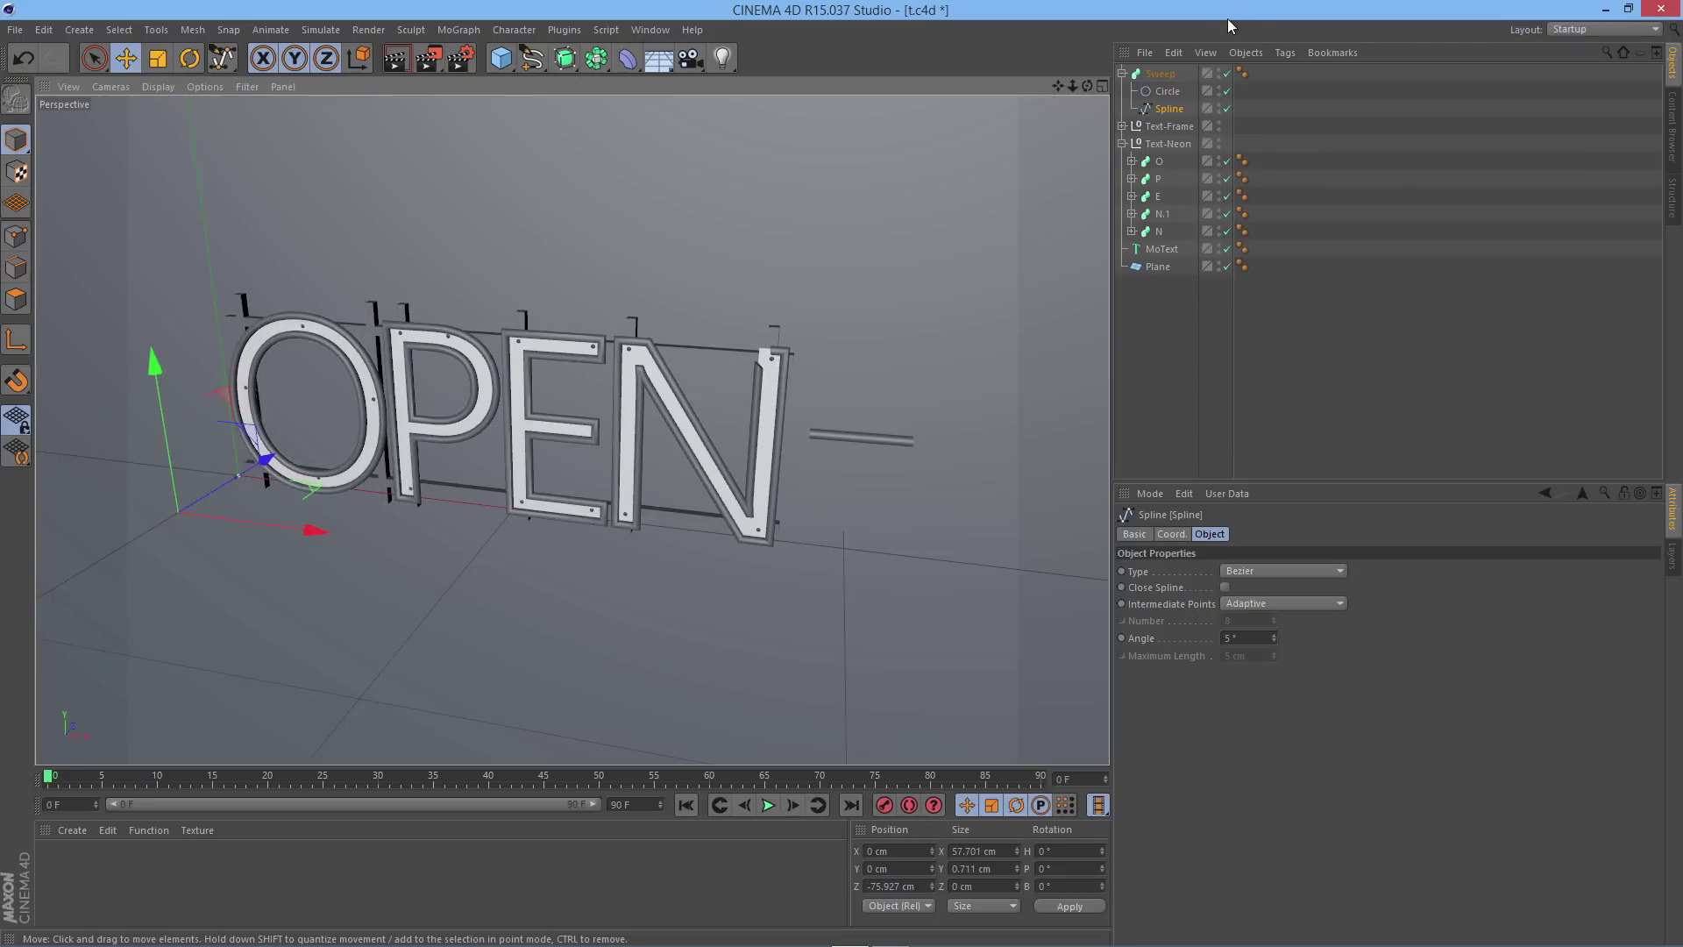
Rotate the new Sweep tube to a bank angle of -90°
left_click(1160, 74)
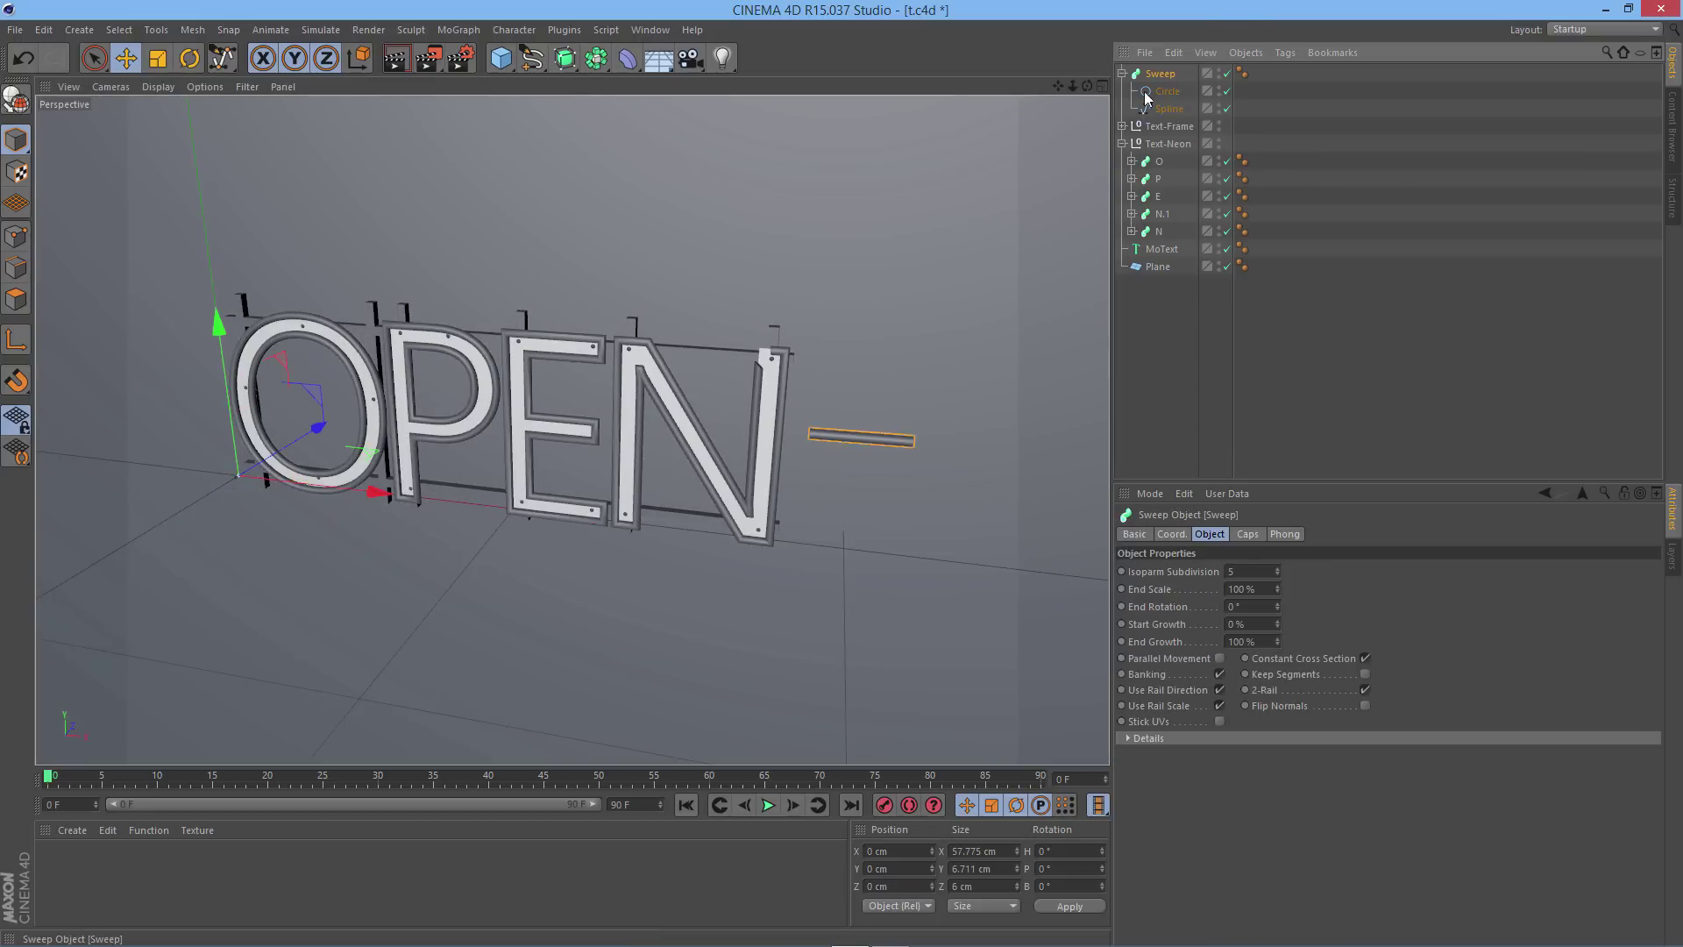
key("r")
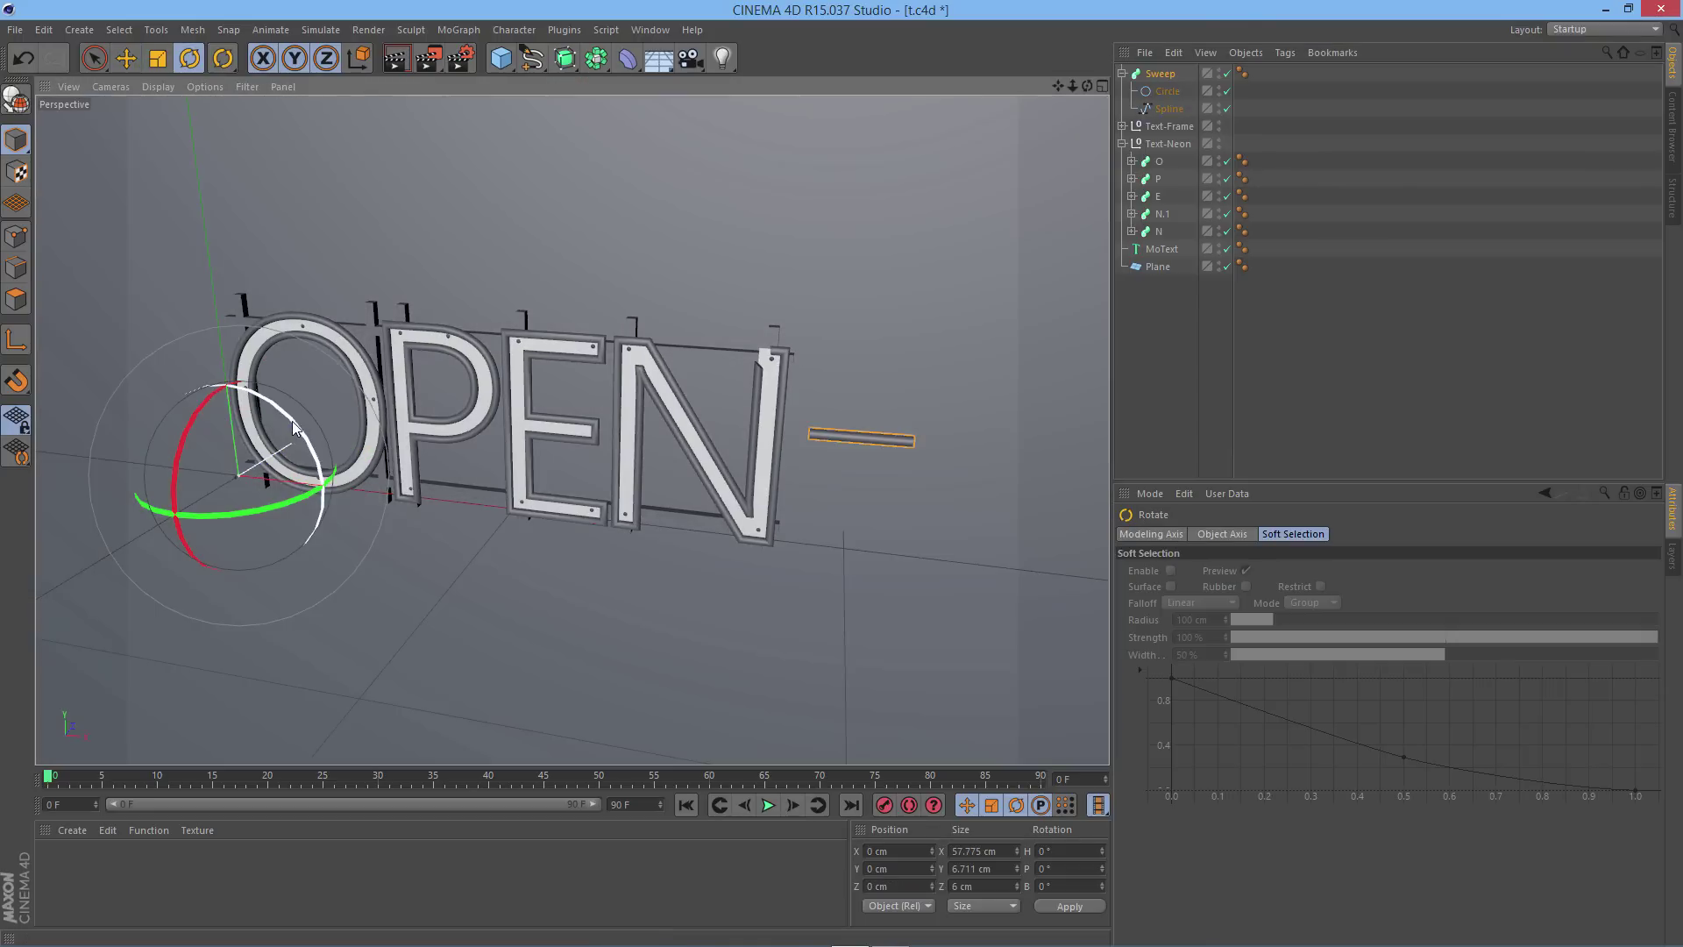
left_click_drag(276, 419, 120, 334)
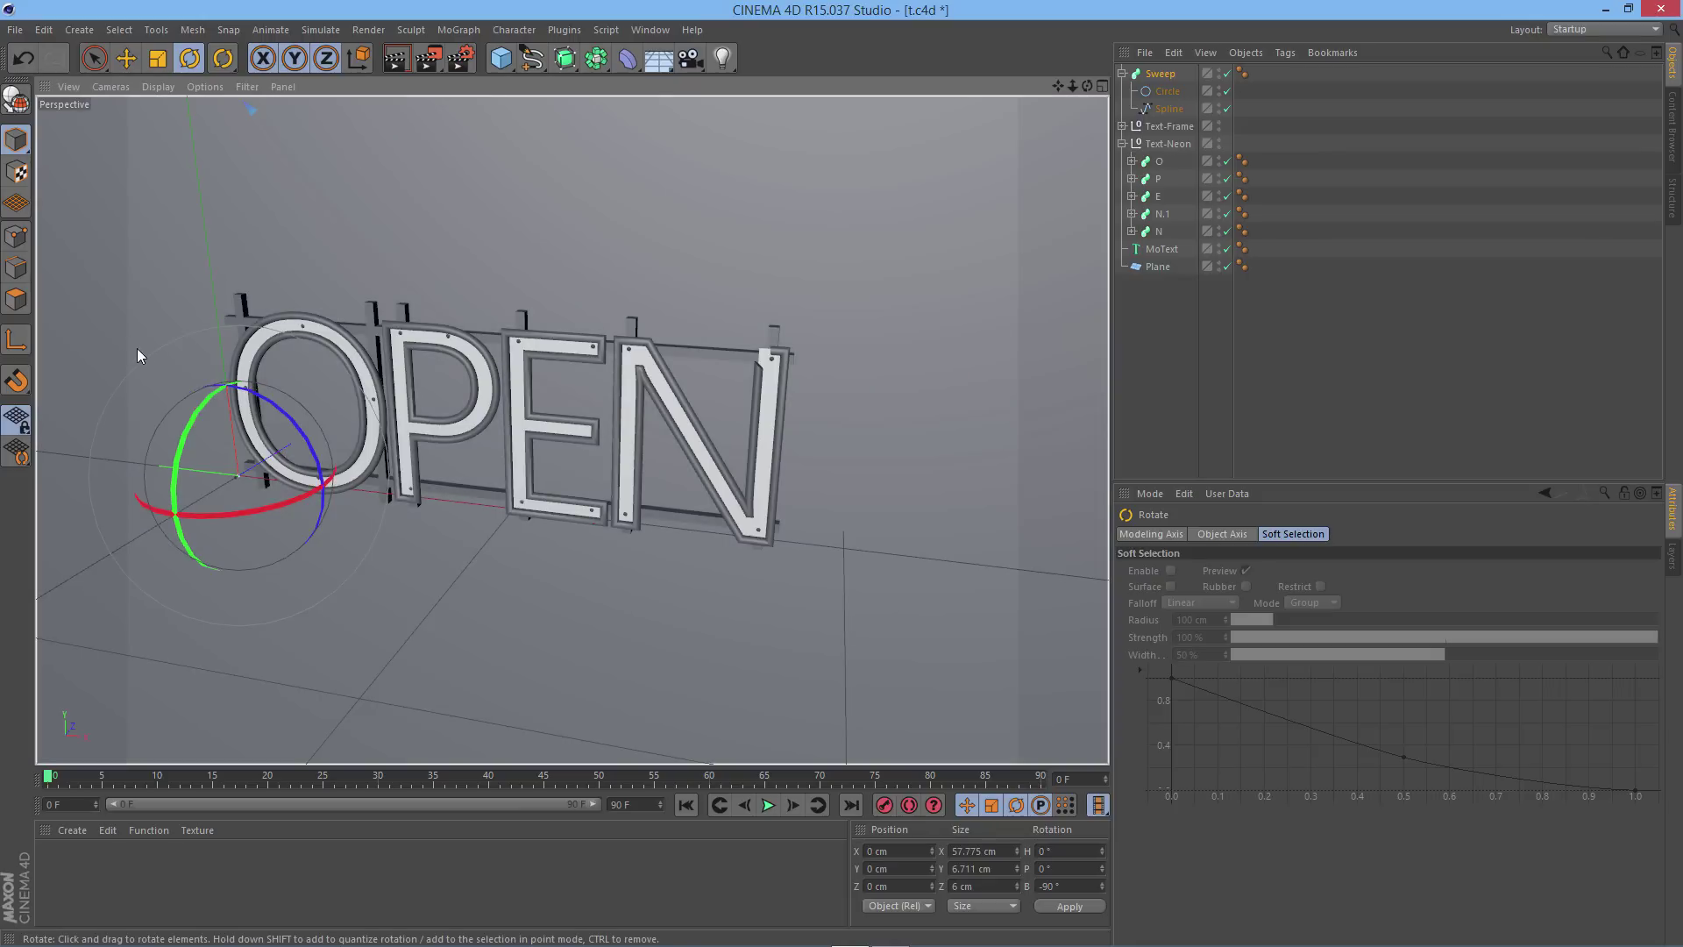
Lower the Sweep tube to about -404 cm on Y
key("e")
left_click_drag(234, 414, 278, 778)
scroll(285, 592, "down", 5)
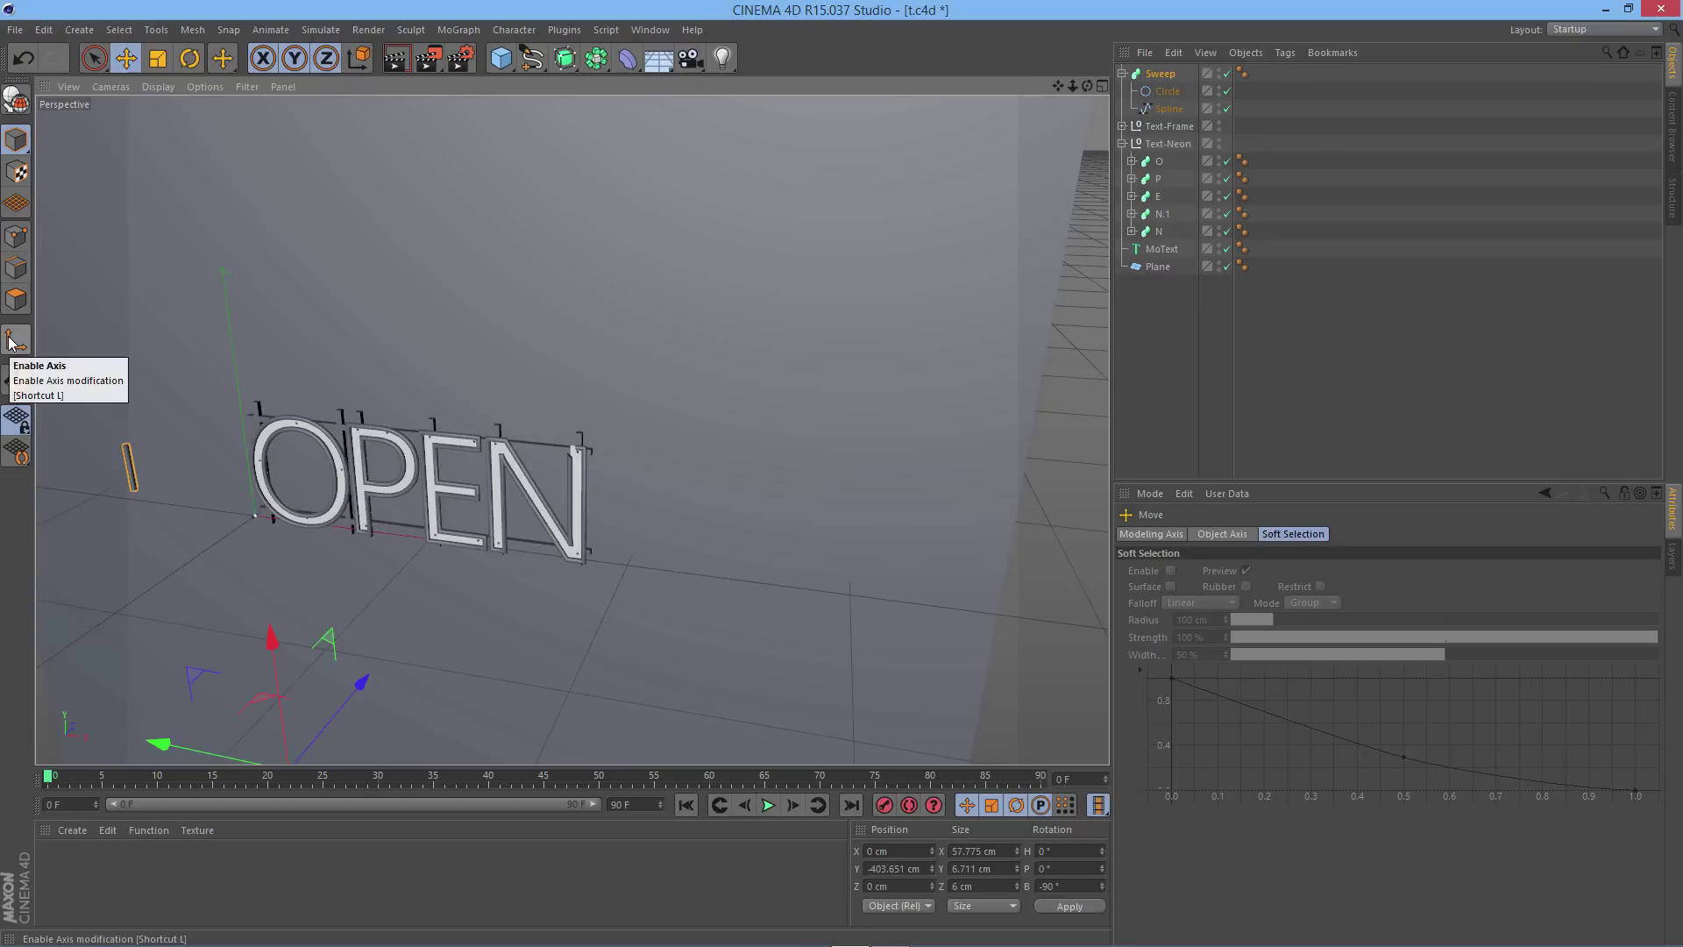
Enable axis modification and shift the Sweep's axis toward the tube, to about -187 cm on X and 19 cm on Y
left_click(10, 342)
left_click_drag(270, 645, 225, 334)
left_click_drag(171, 487, 48, 451)
scroll(53, 459, "up", 2)
scroll(53, 455, "up", 7)
left_click_drag(312, 587, 419, 533, "alt")
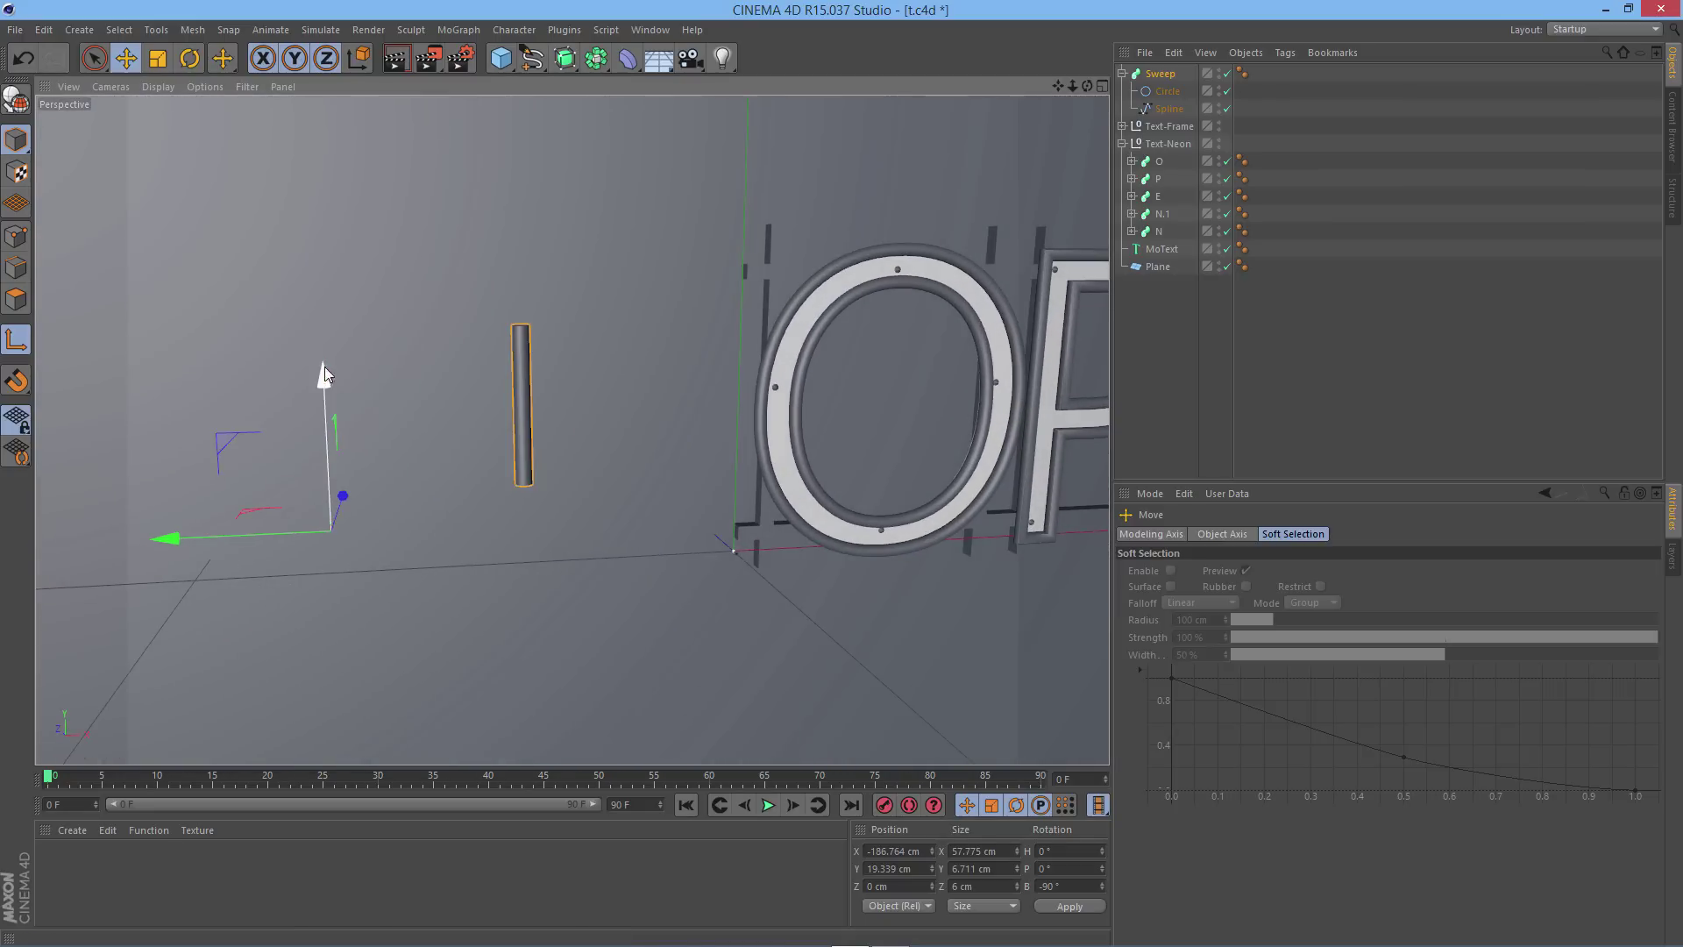
Centre the Sweep's axis on the tube at about X -107 cm, Y 79 cm and Z -74 cm
left_click_drag(315, 323, 313, 254)
left_click_drag(309, 465, 462, 512, "alt")
left_click_drag(308, 416, 538, 478)
left_click_drag(647, 502, 457, 298, "alt")
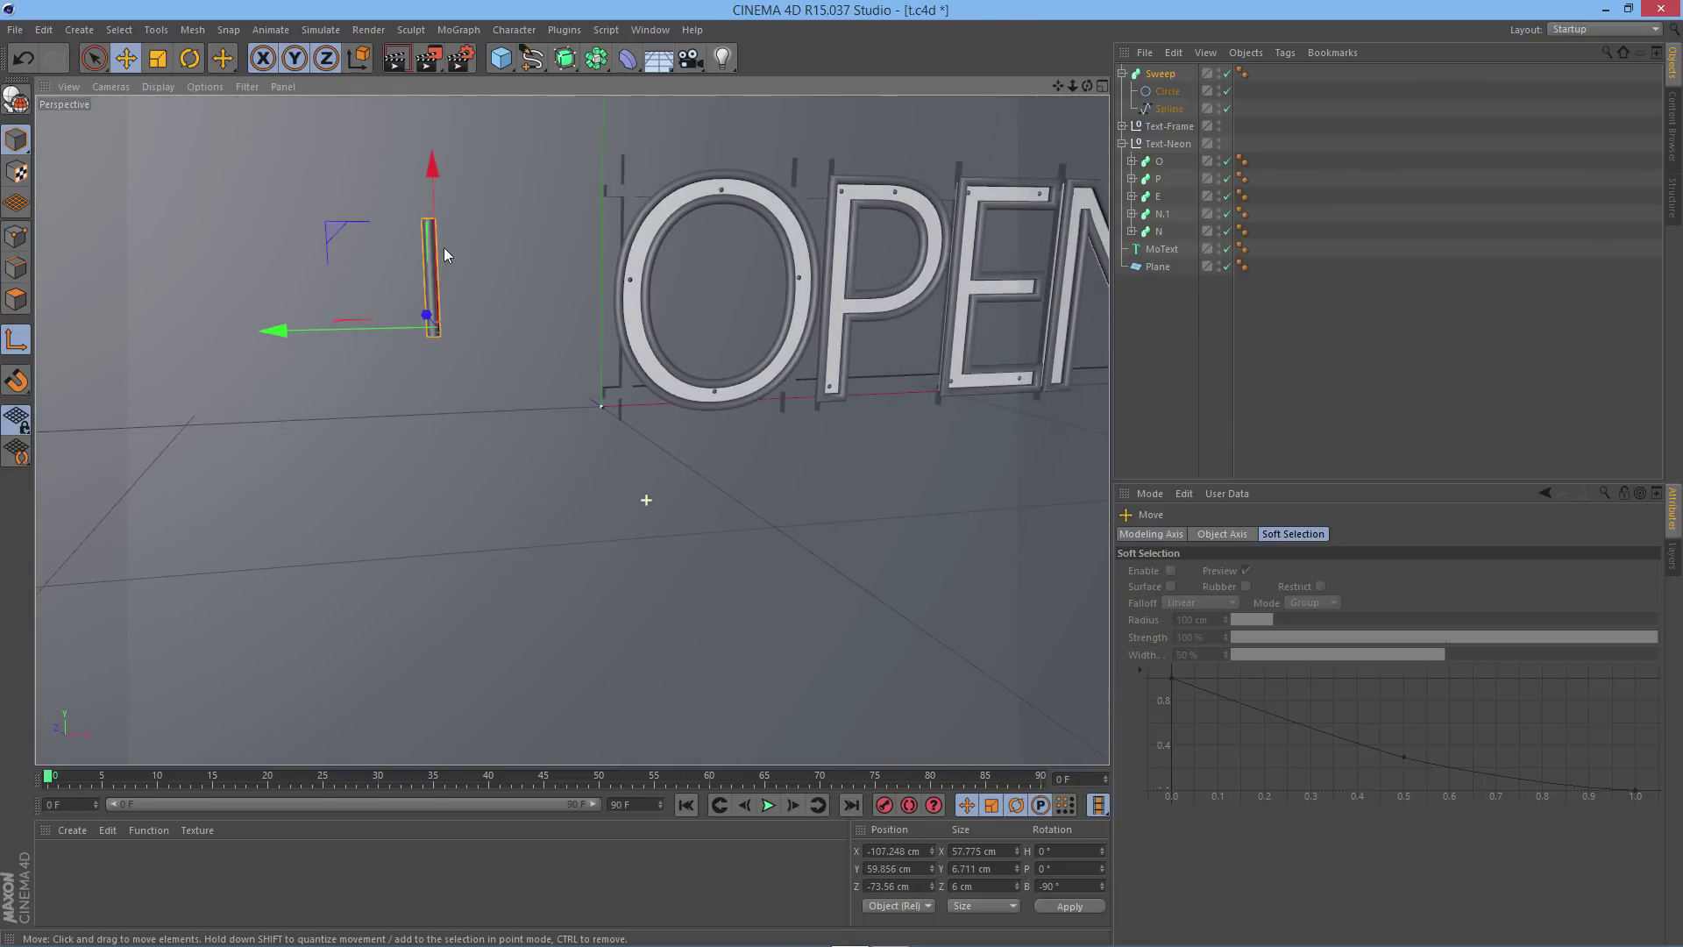
left_click_drag(429, 194, 421, 126)
left_click_drag(486, 225, 450, 264, "alt")
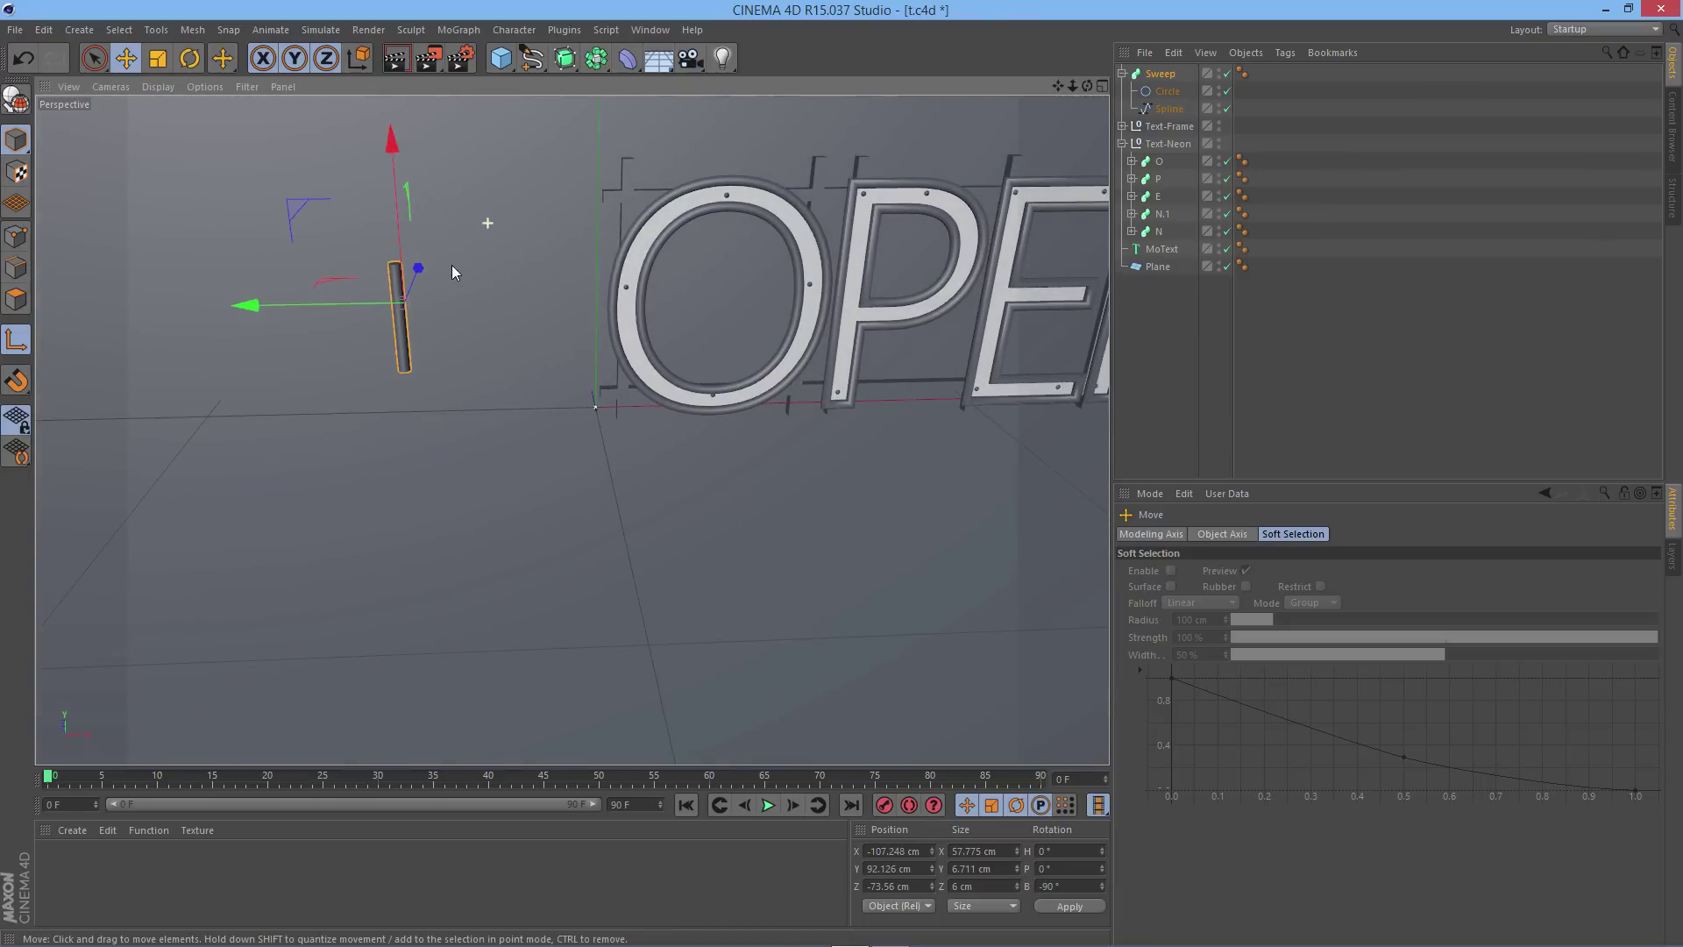
left_click_drag(398, 149, 392, 166)
Turn off axis modification and move the tube along X to about 252 cm, in front of the E's vertical stem
left_click_drag(301, 324, 1021, 254)
left_click(13, 342)
left_click_drag(1057, 86, 548, 501)
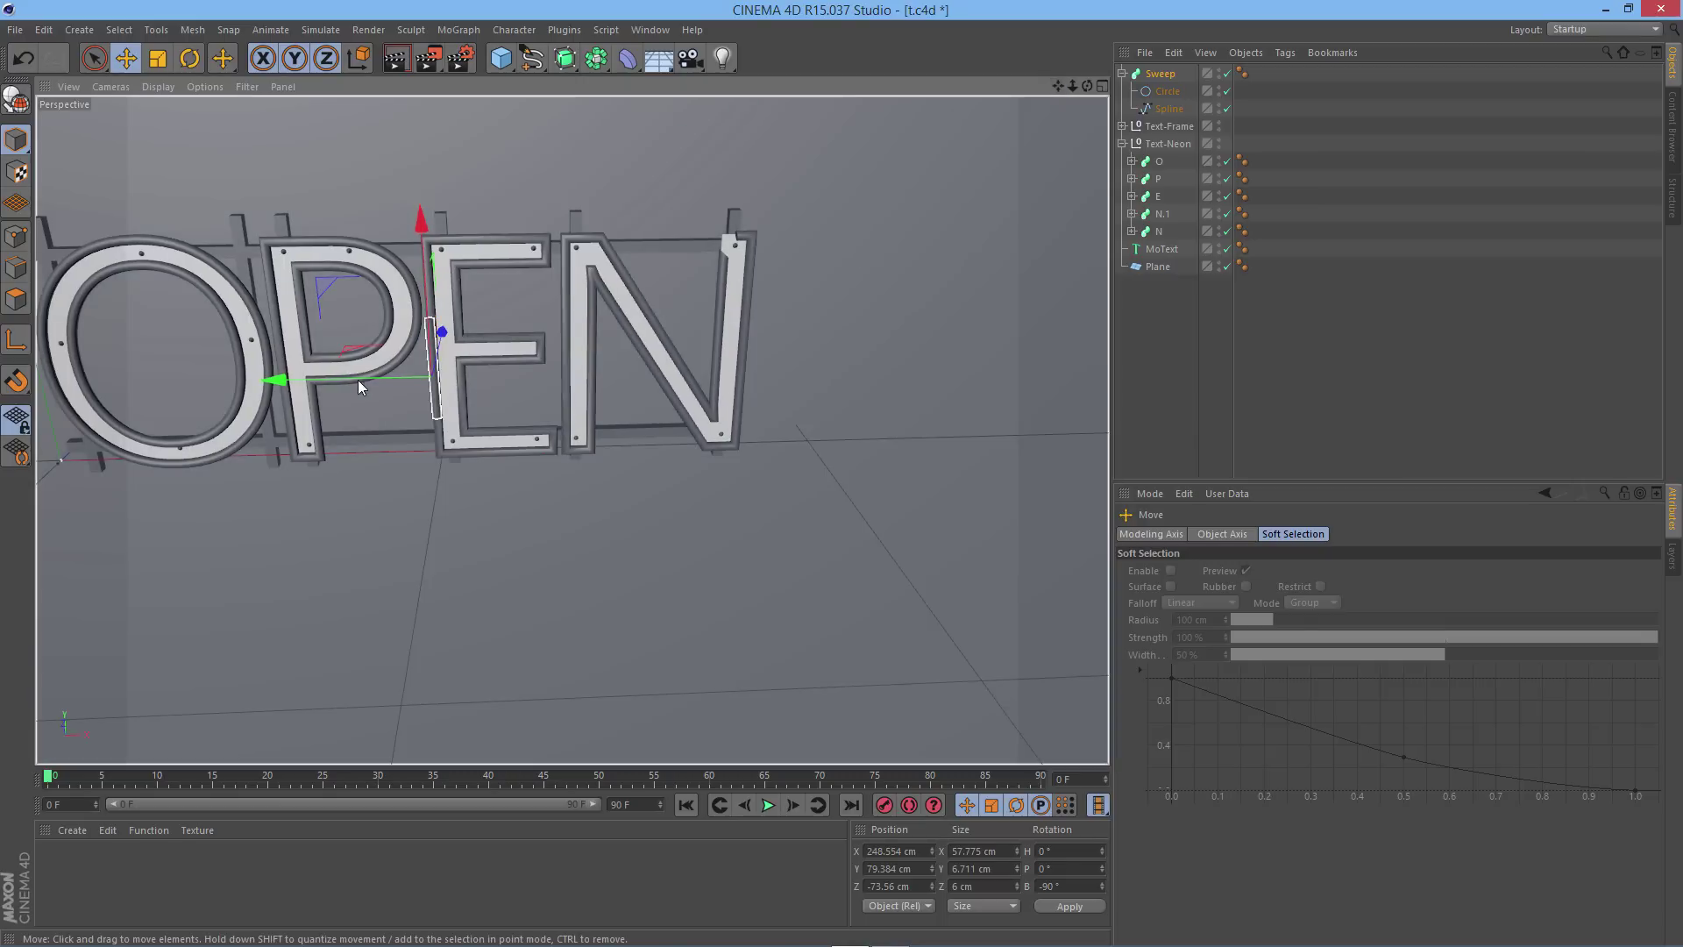
left_click_drag(289, 381, 296, 380)
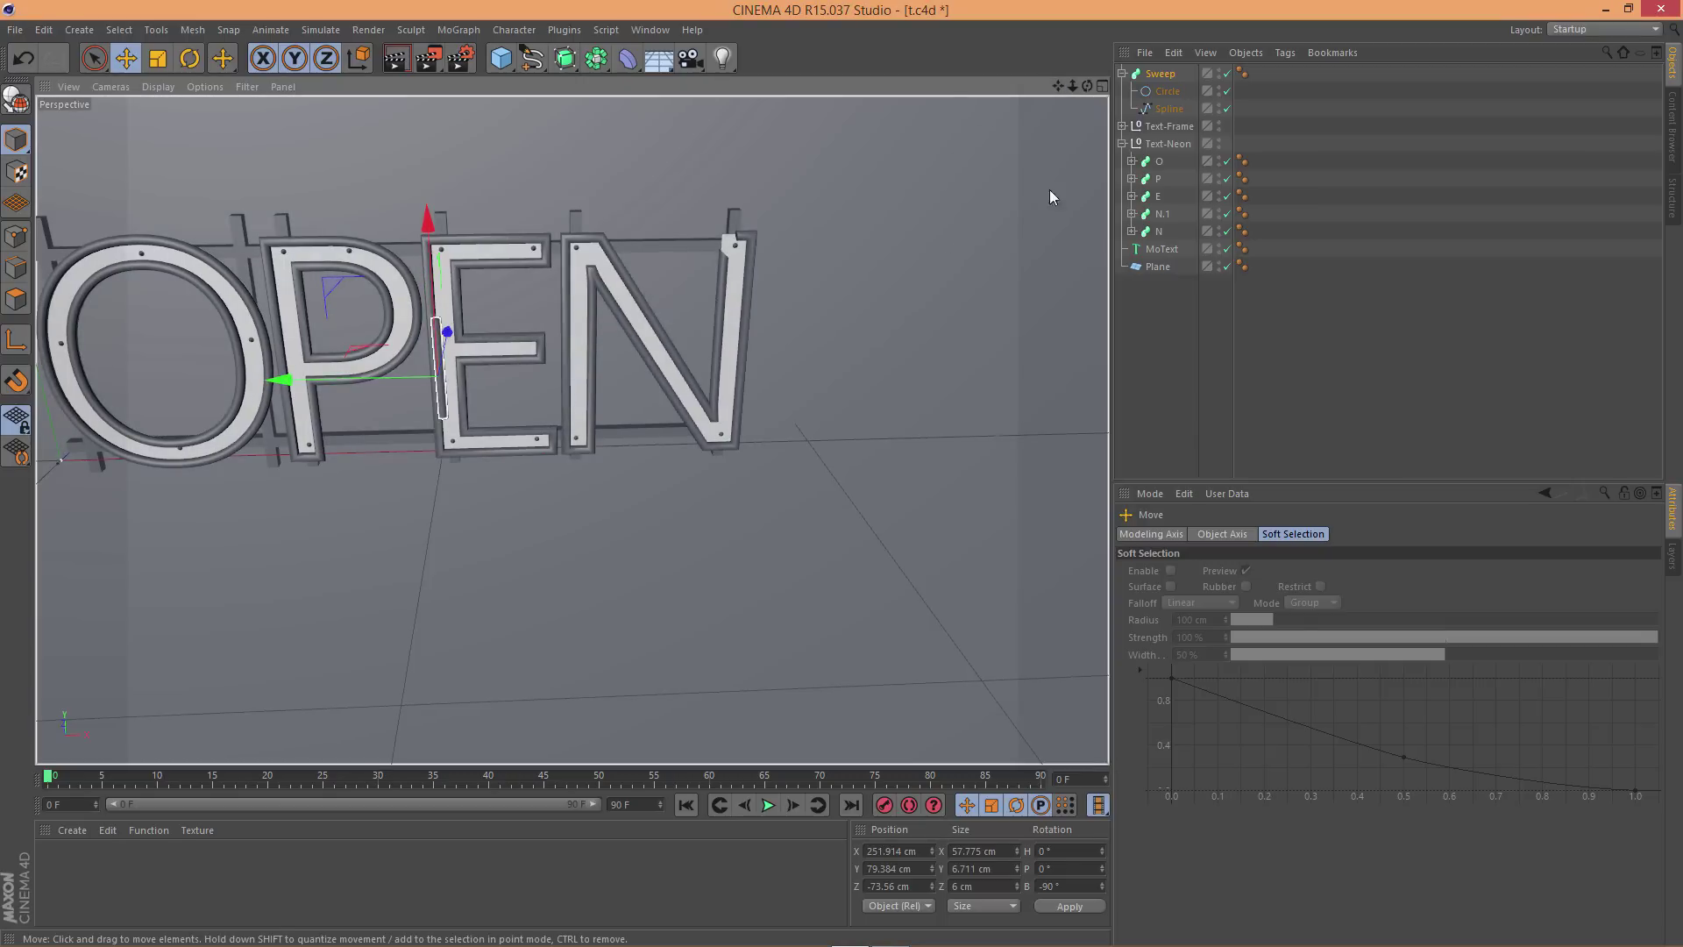
Move the new Sweep tube to the upper part of the N's last stem, at about X 403 cm and Y 133 cm
scroll(712, 314, "down", 4)
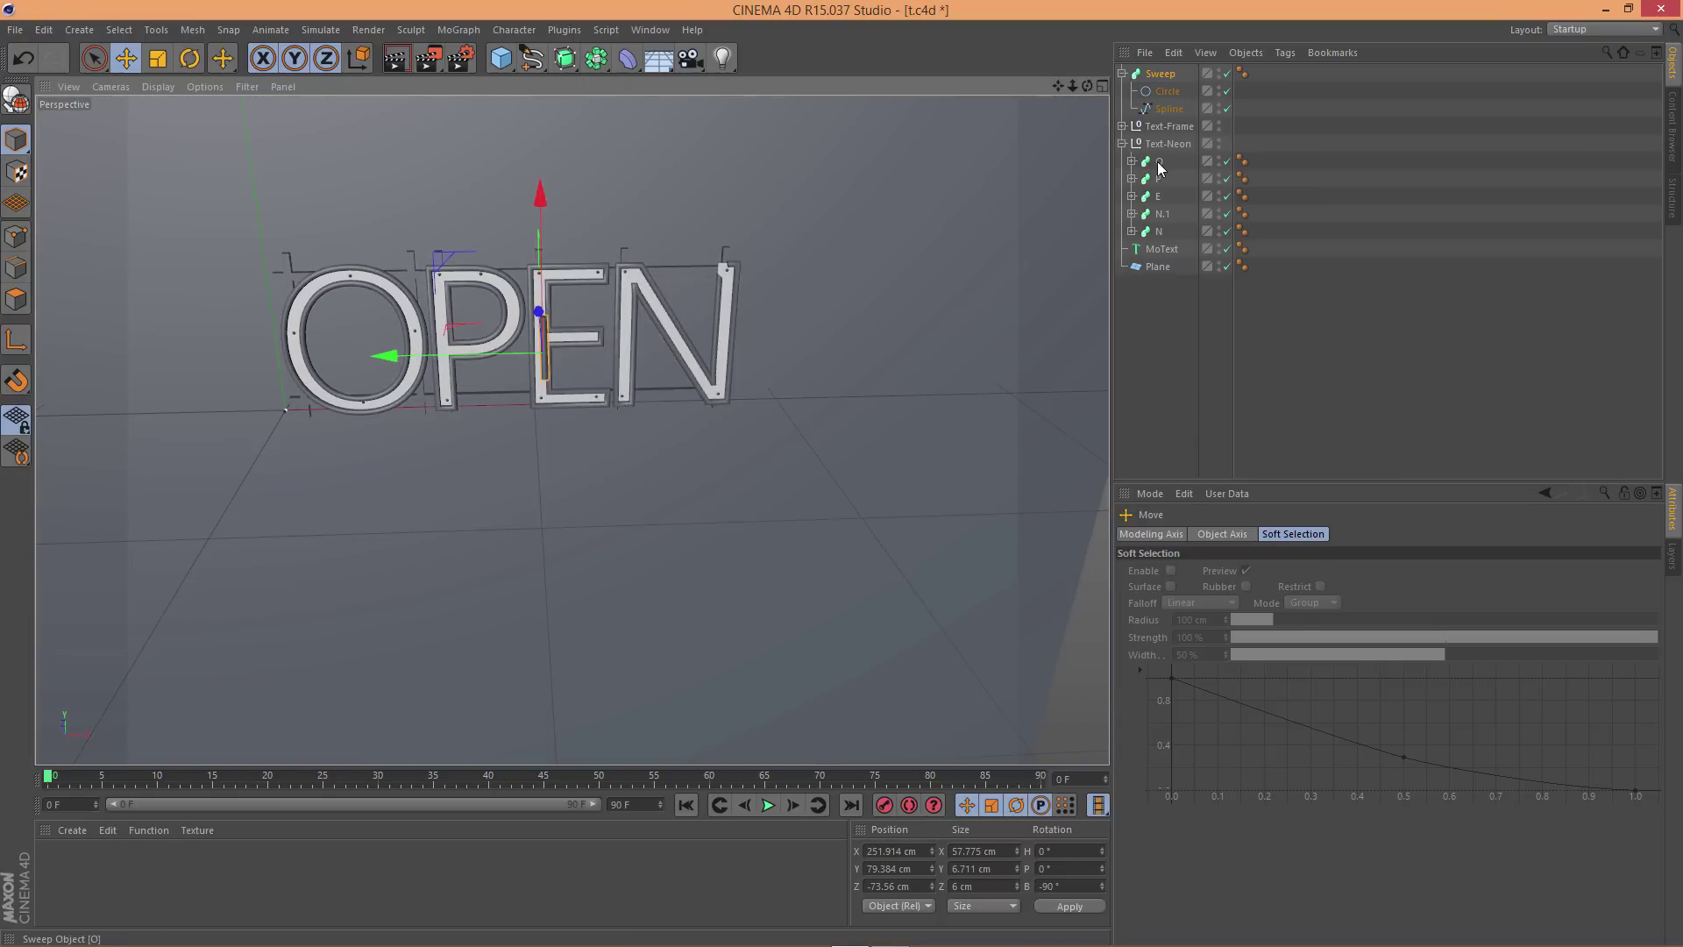
left_click(1158, 165)
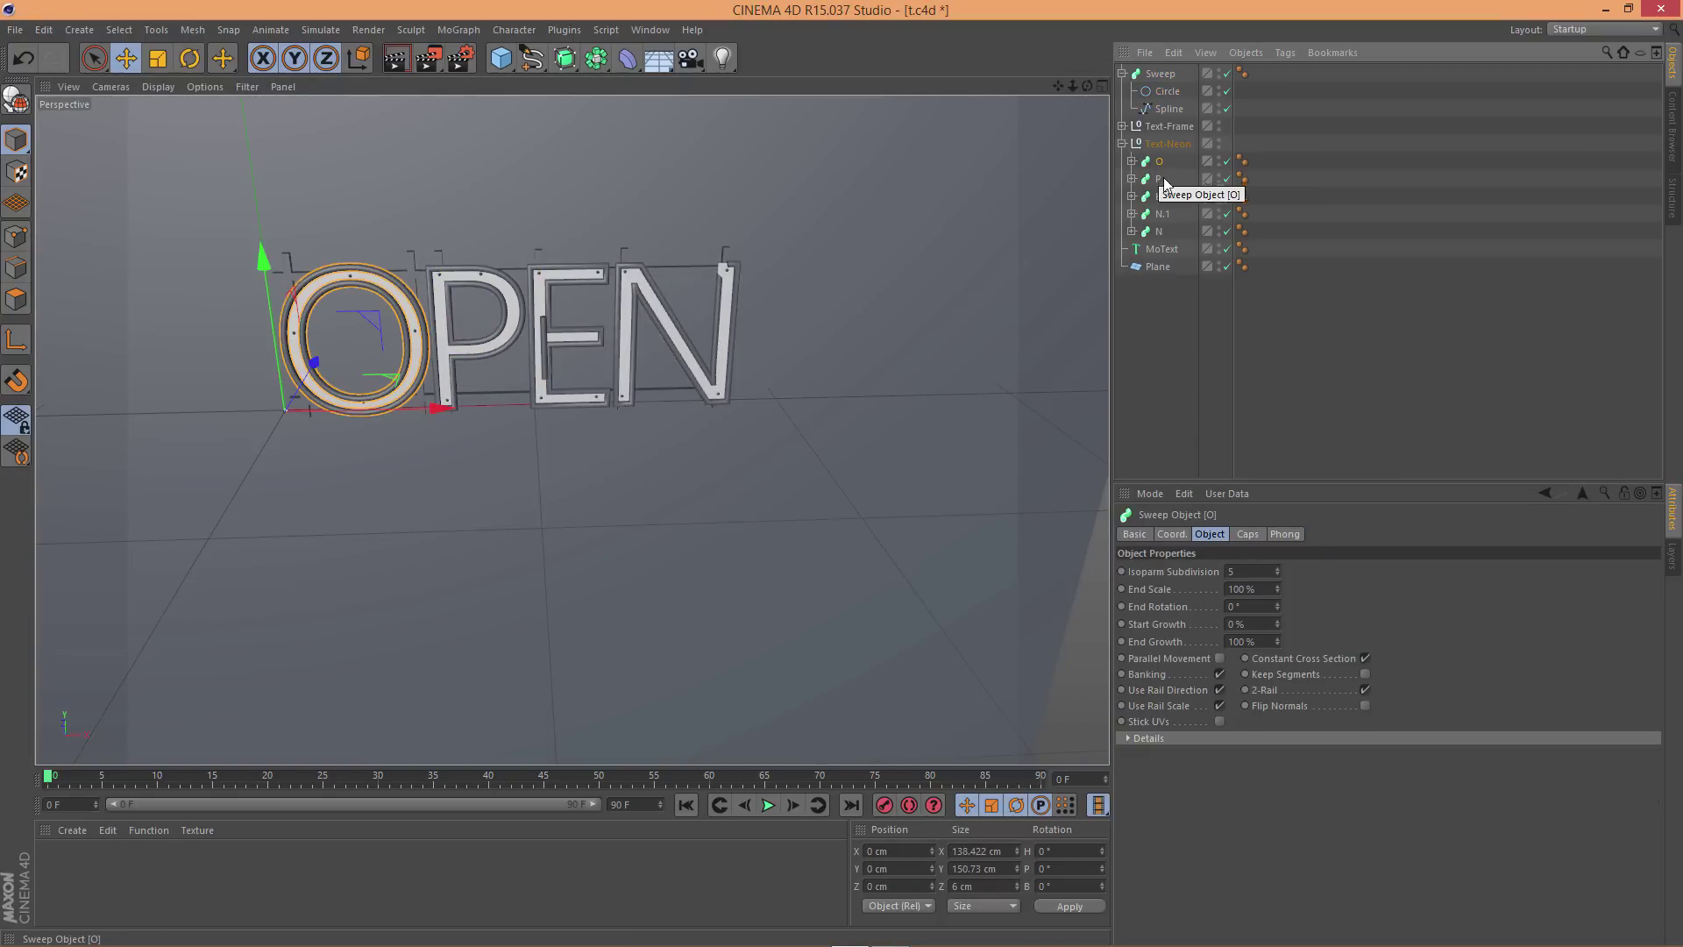
left_click(1160, 182)
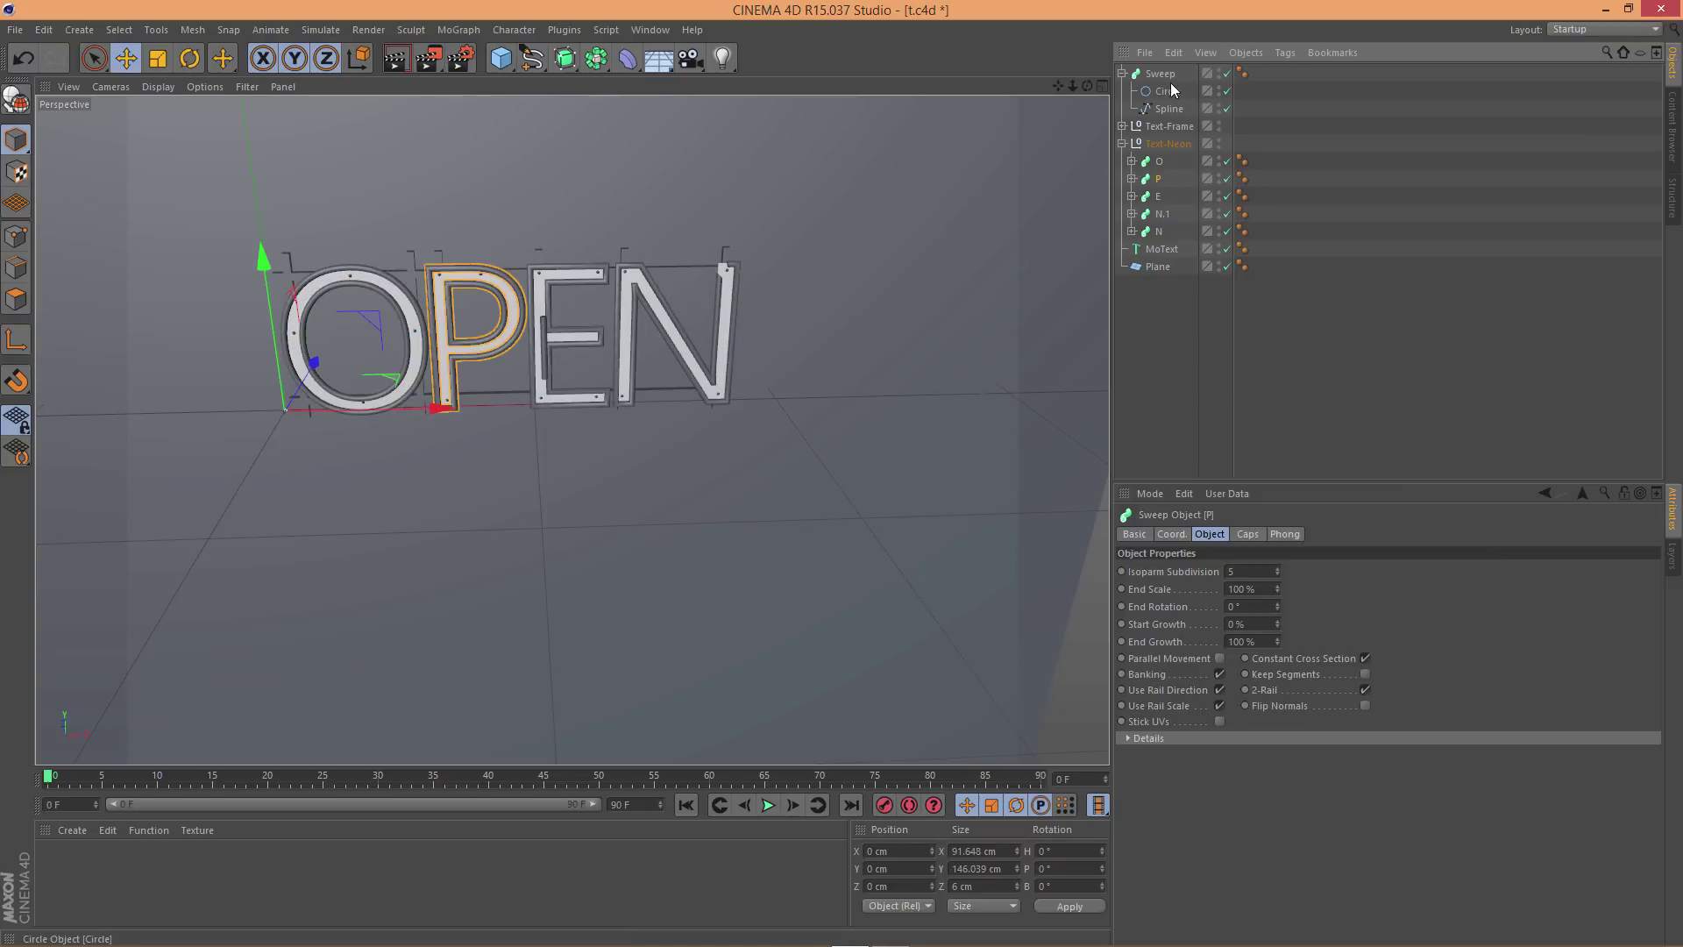
left_click(1159, 74)
scroll(679, 231, "up", 5)
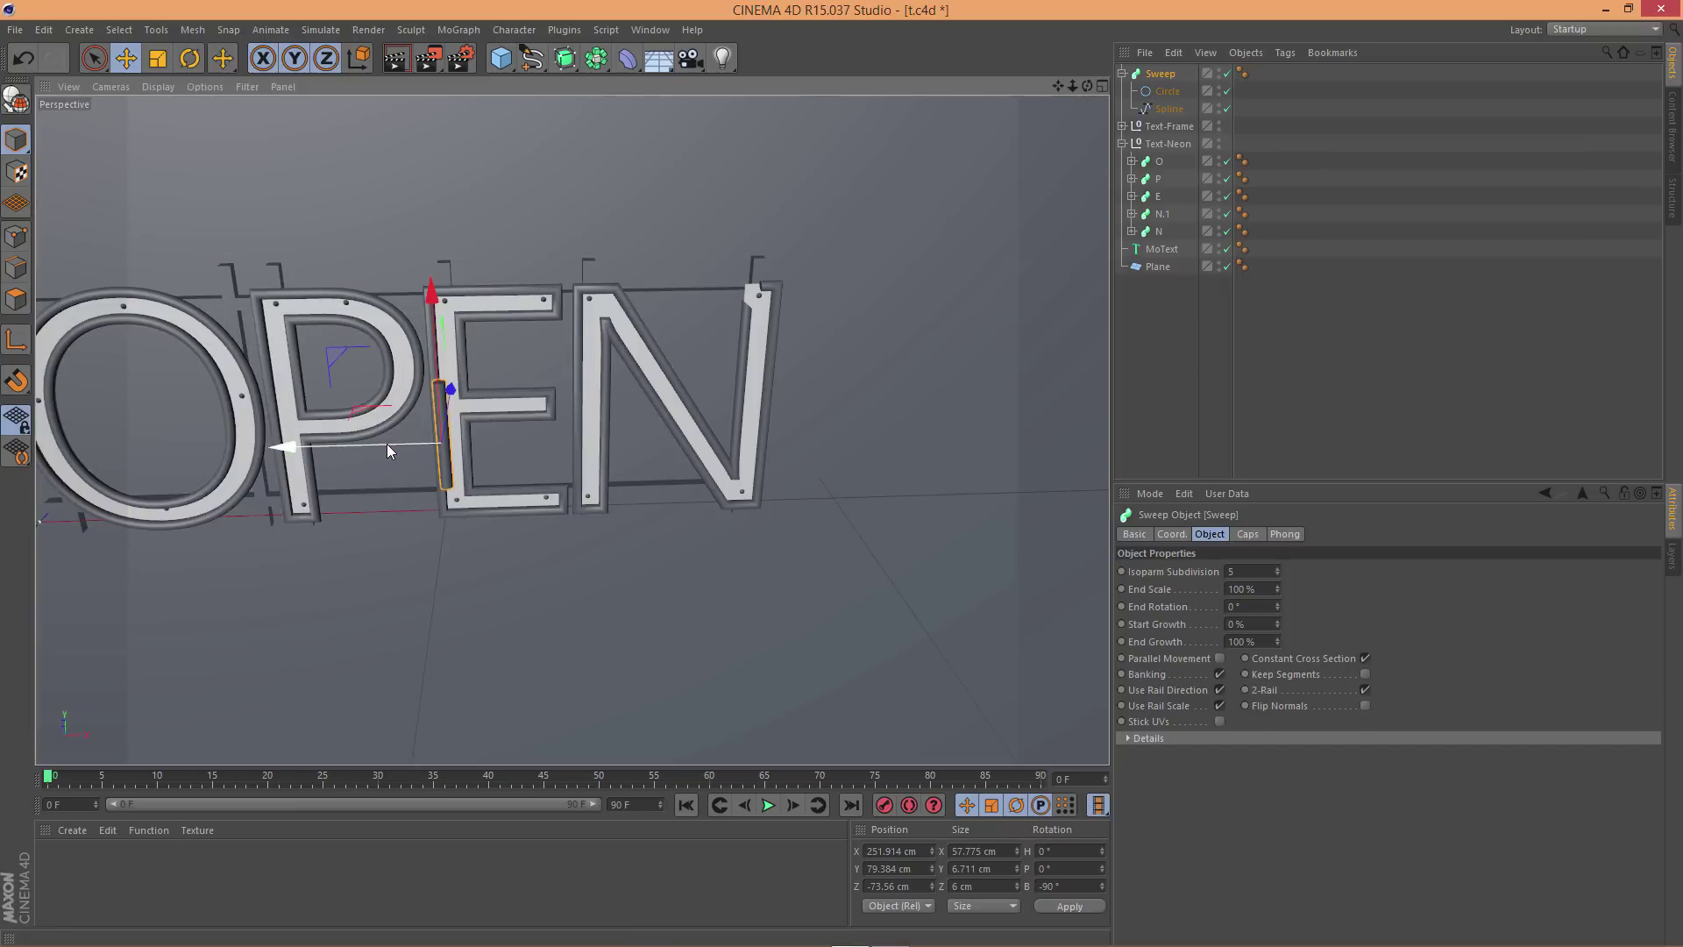
left_click_drag(387, 444, 704, 407)
left_click_drag(748, 283, 736, 195)
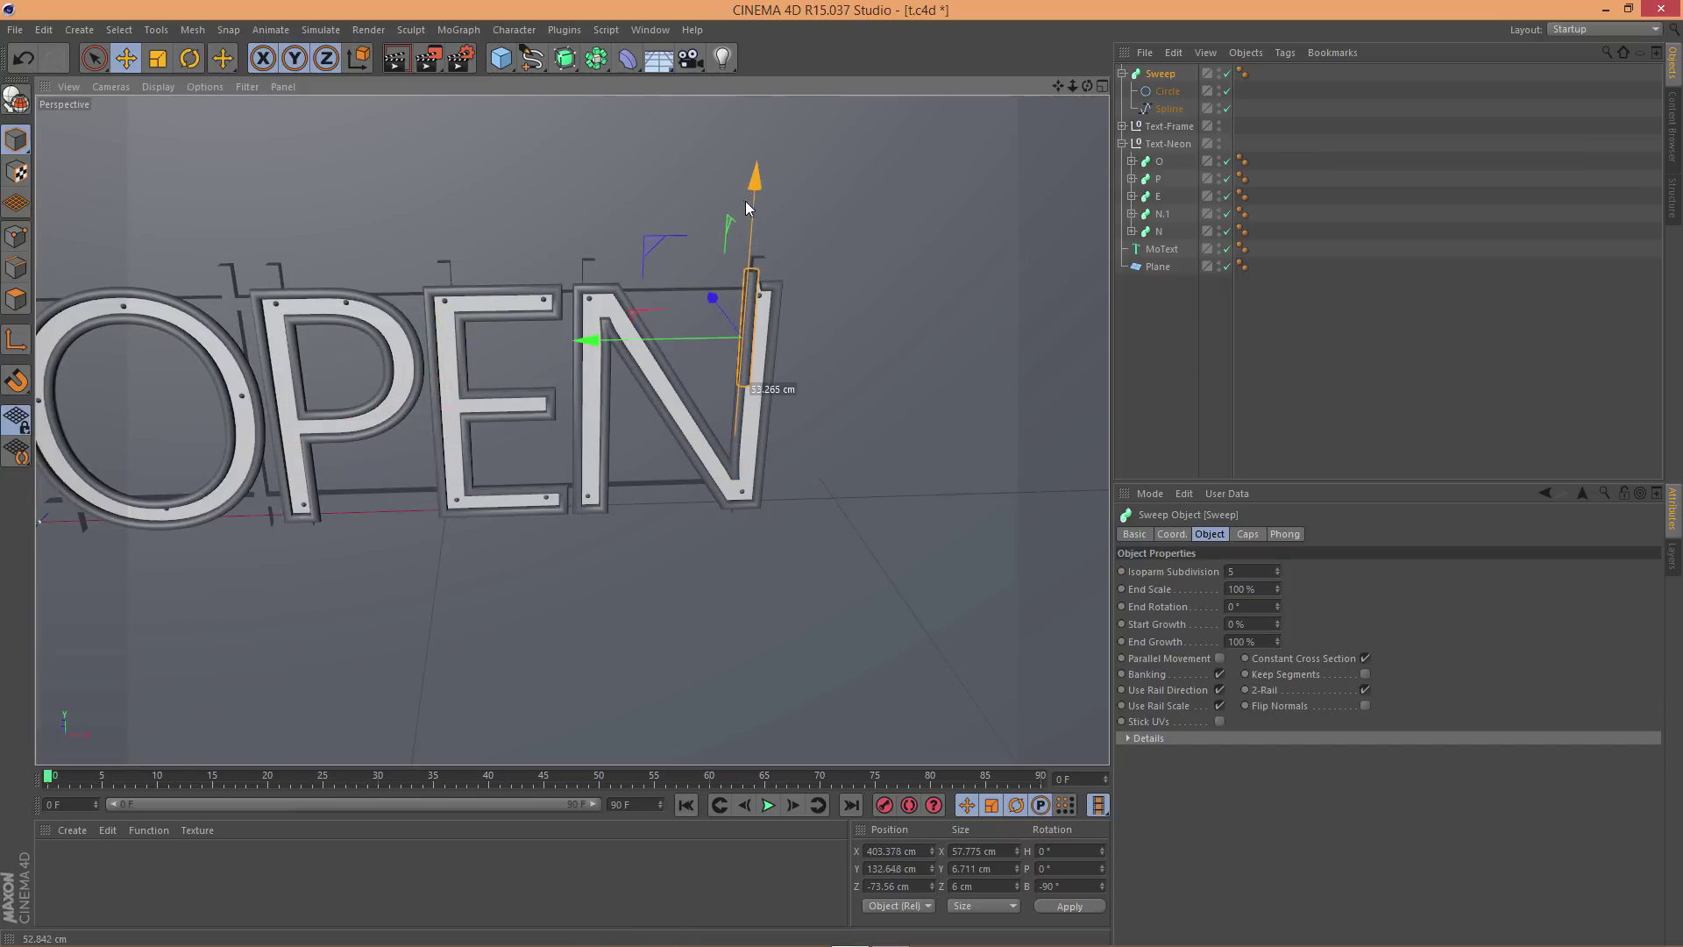
Push the tube back onto the N's open tube end, at about X 421 cm and Z -2.5 cm
scroll(761, 226, "up", 2)
right_click_drag(761, 226, 859, 397, "alt")
left_click_drag(858, 395, 741, 377, "alt")
left_click_drag(516, 369, 573, 308)
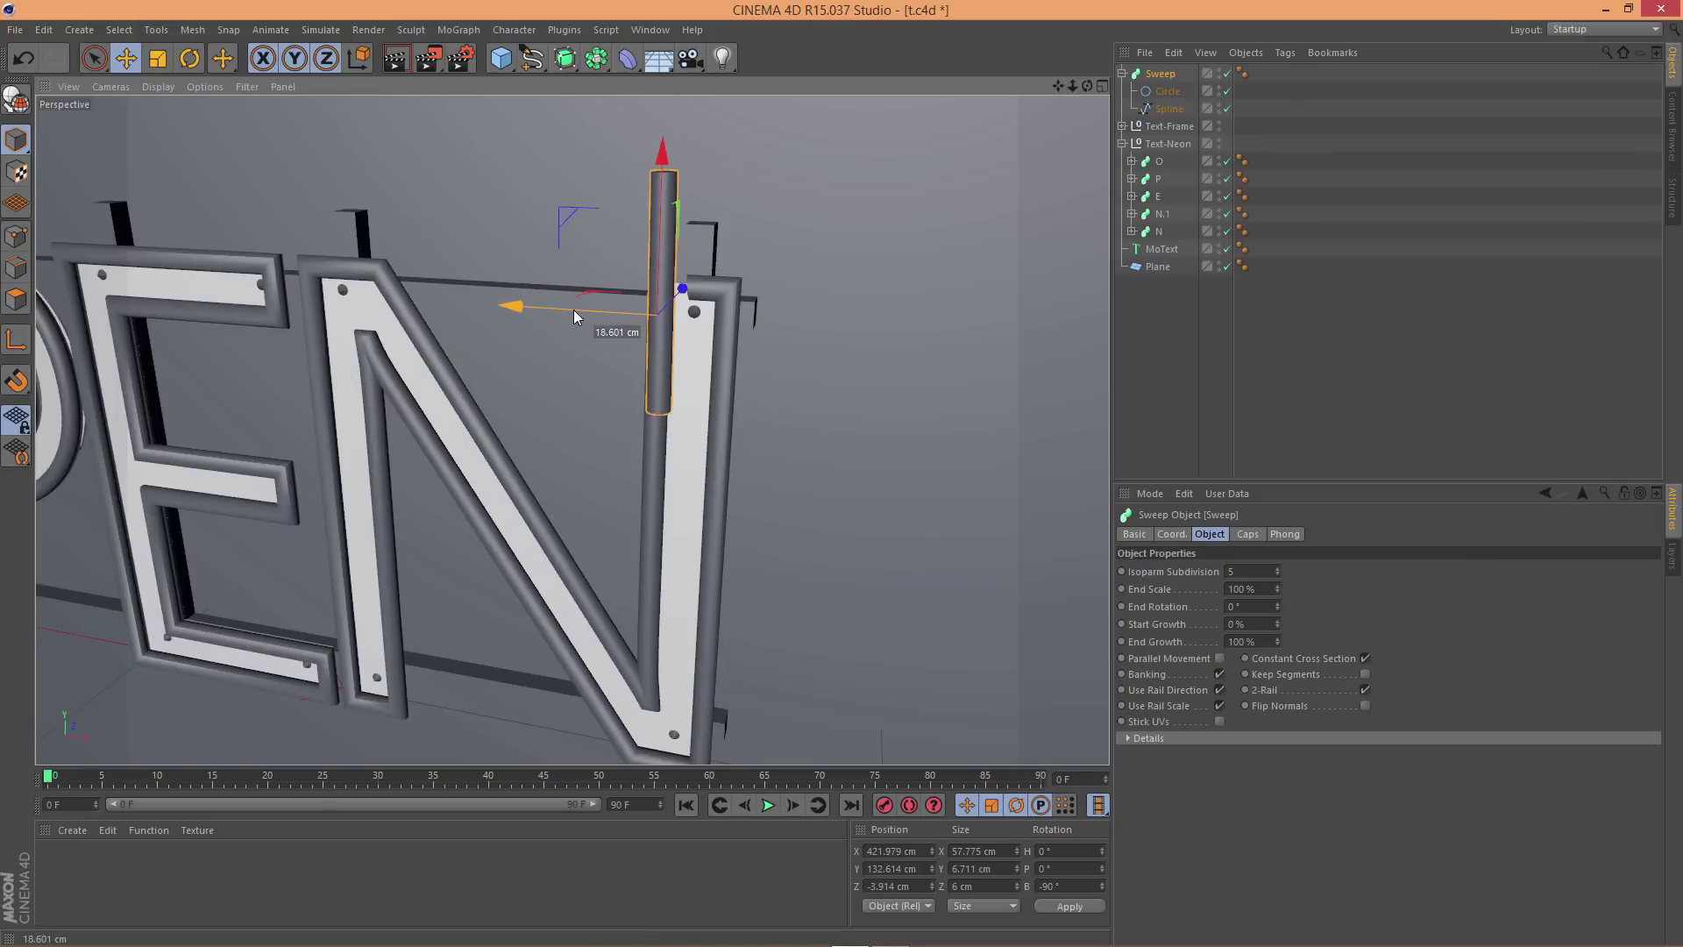
left_click_drag(723, 335, 607, 343, "alt")
scroll(733, 293, "up", 4)
left_click_drag(728, 285, 728, 282)
left_click_drag(733, 363, 664, 279, "alt")
left_click_drag(664, 279, 780, 163, "alt")
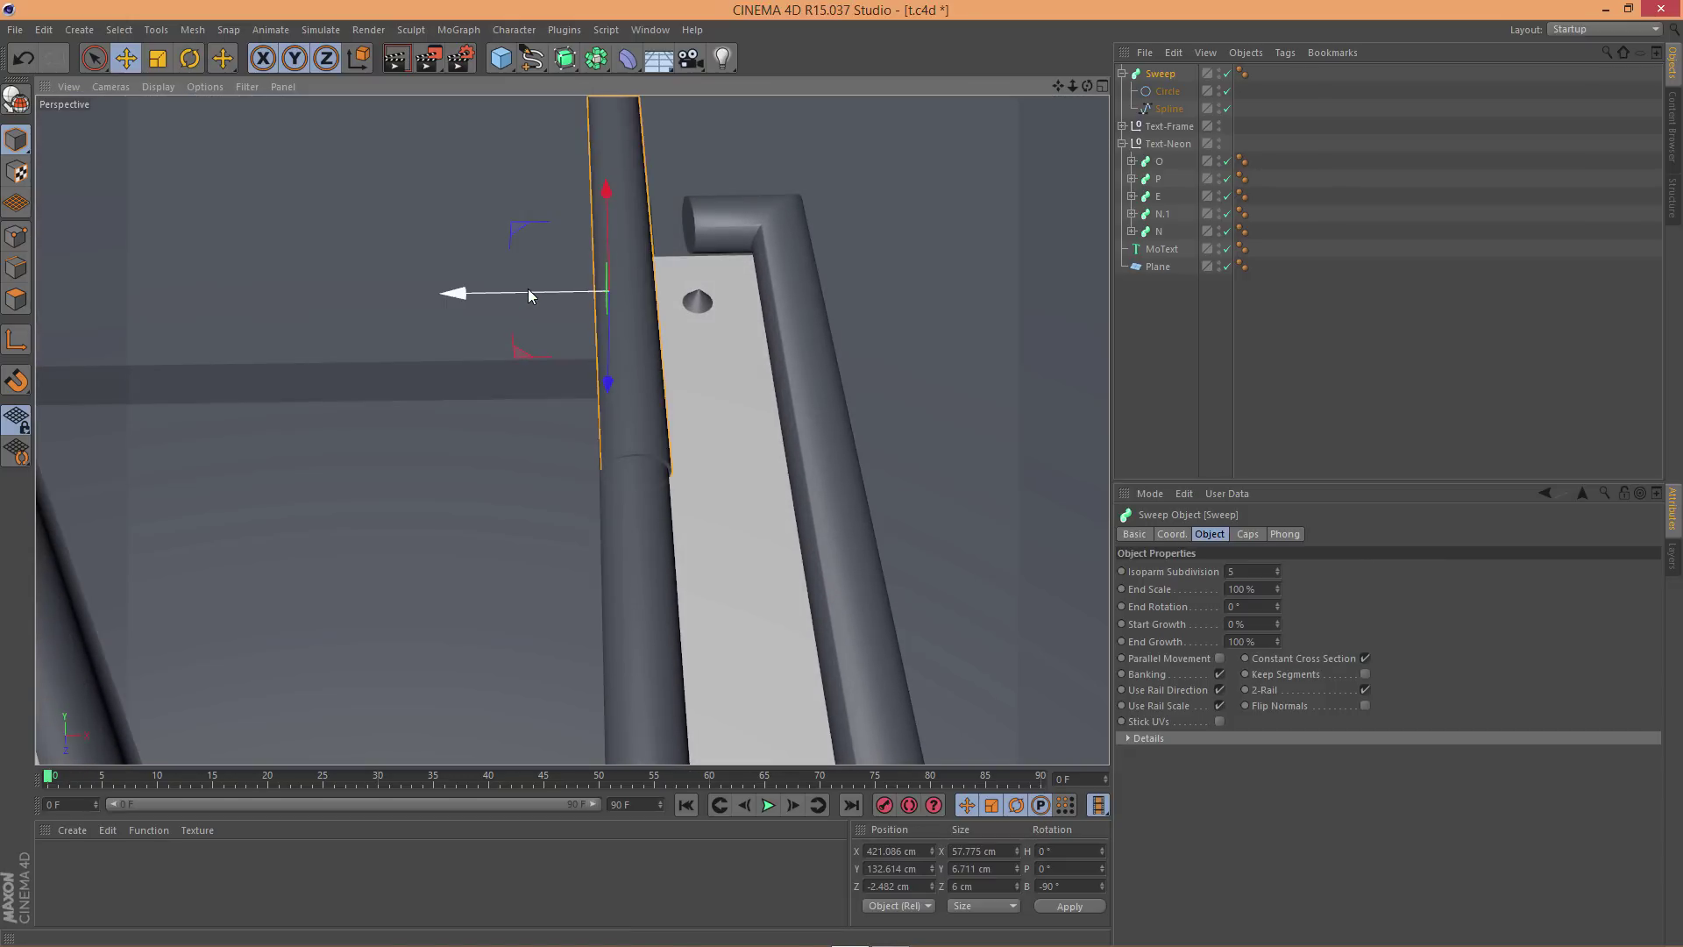
Set the Sweep's circle radius to 3.2 cm and nudge the tube to about 420.9 cm on X
left_click(1167, 91)
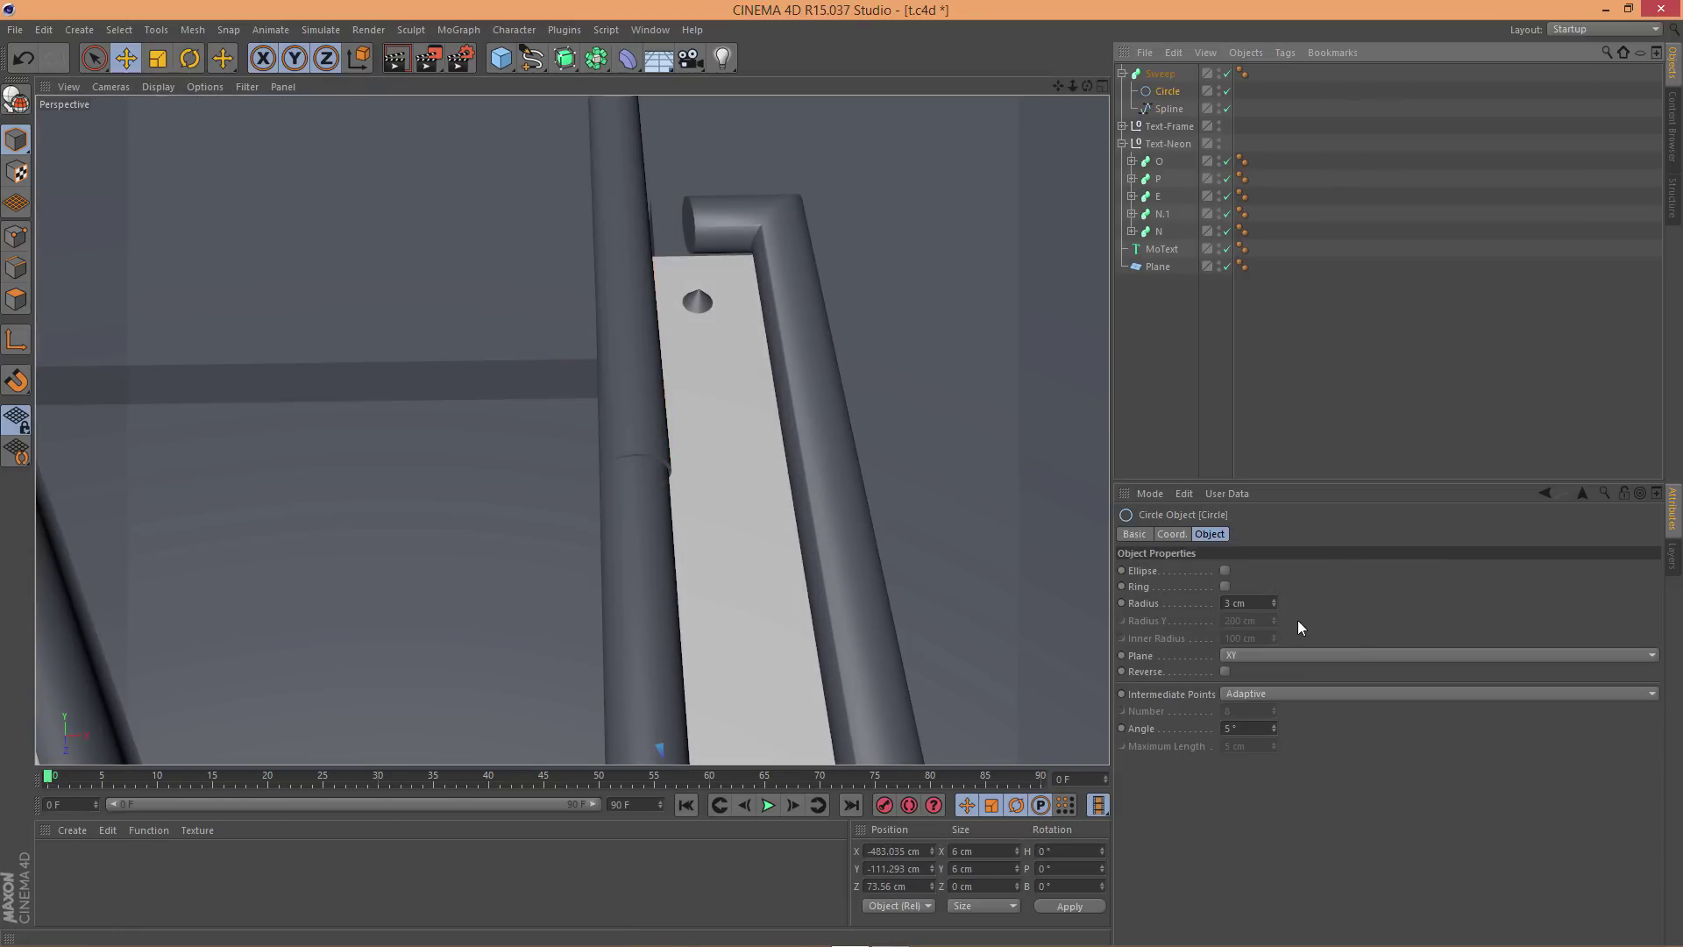
left_click(1221, 603)
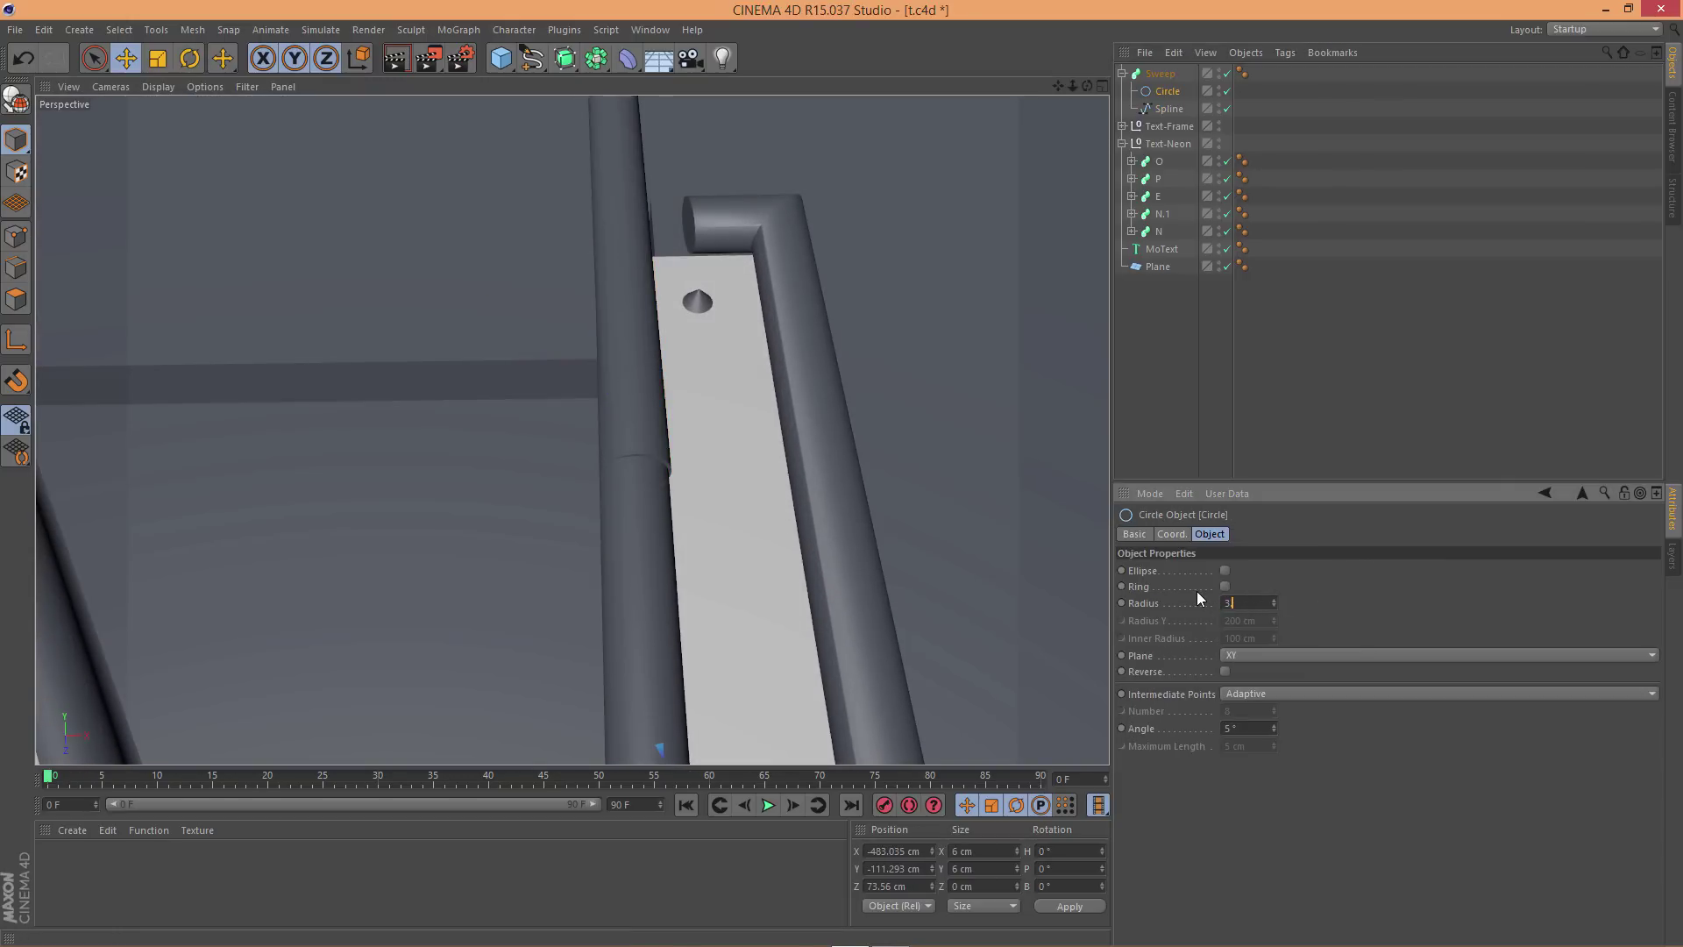
type(".2")
key("Return")
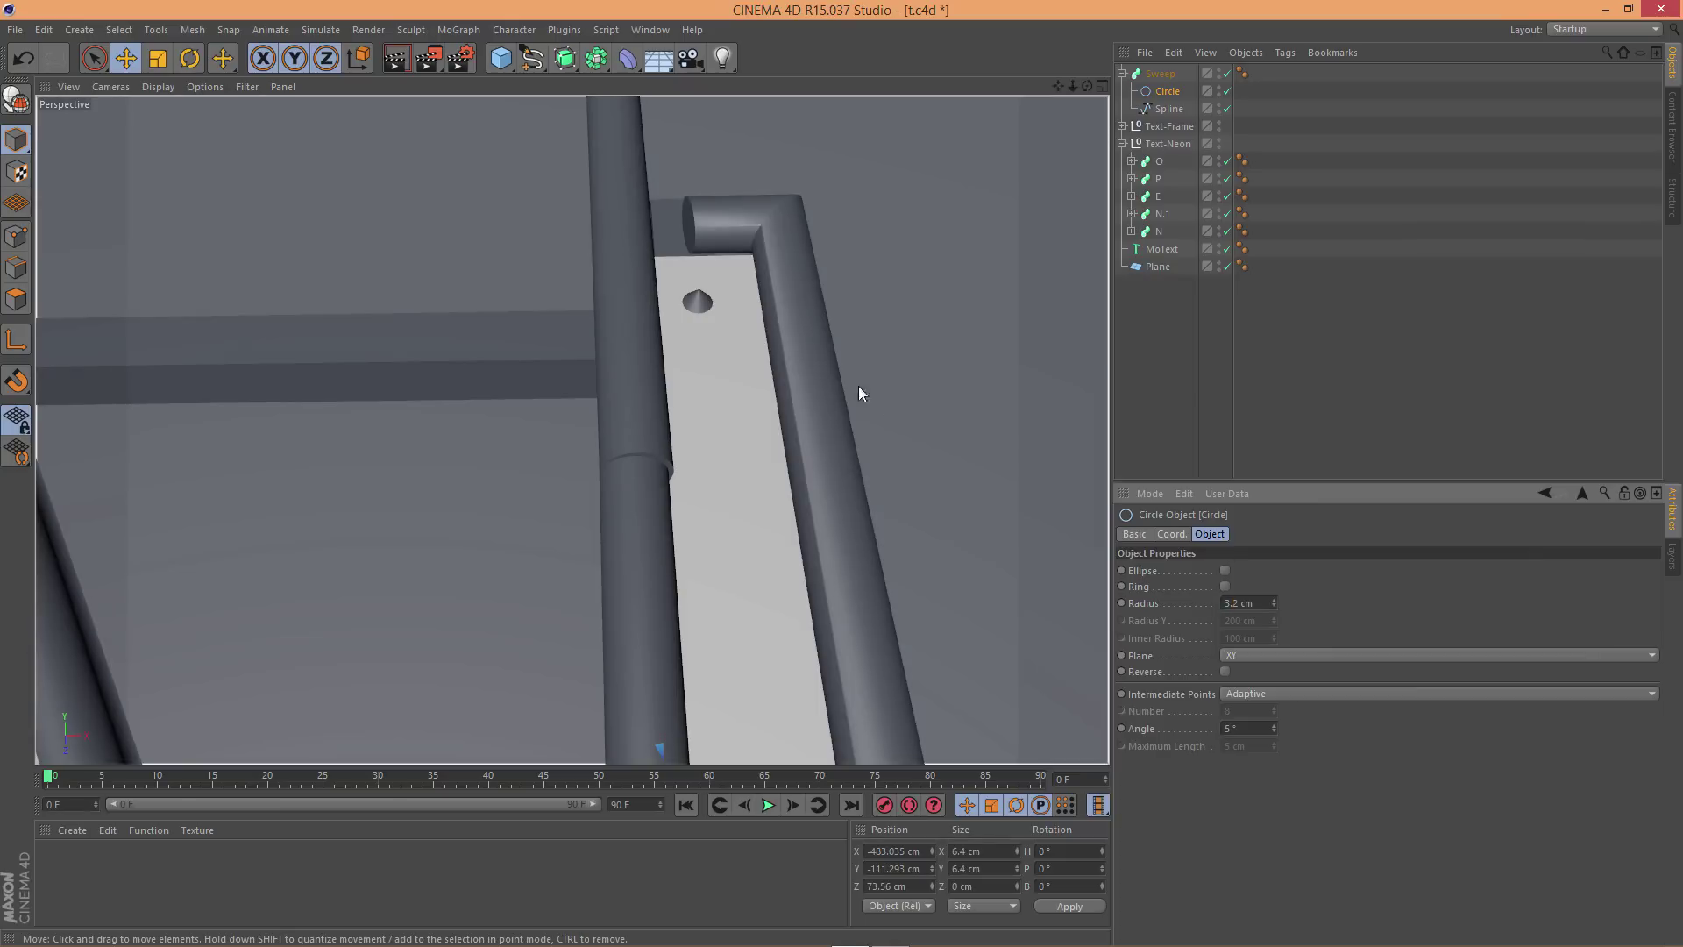
left_click(1171, 73)
left_click_drag(462, 294, 612, 507)
scroll(612, 506, "down", 3)
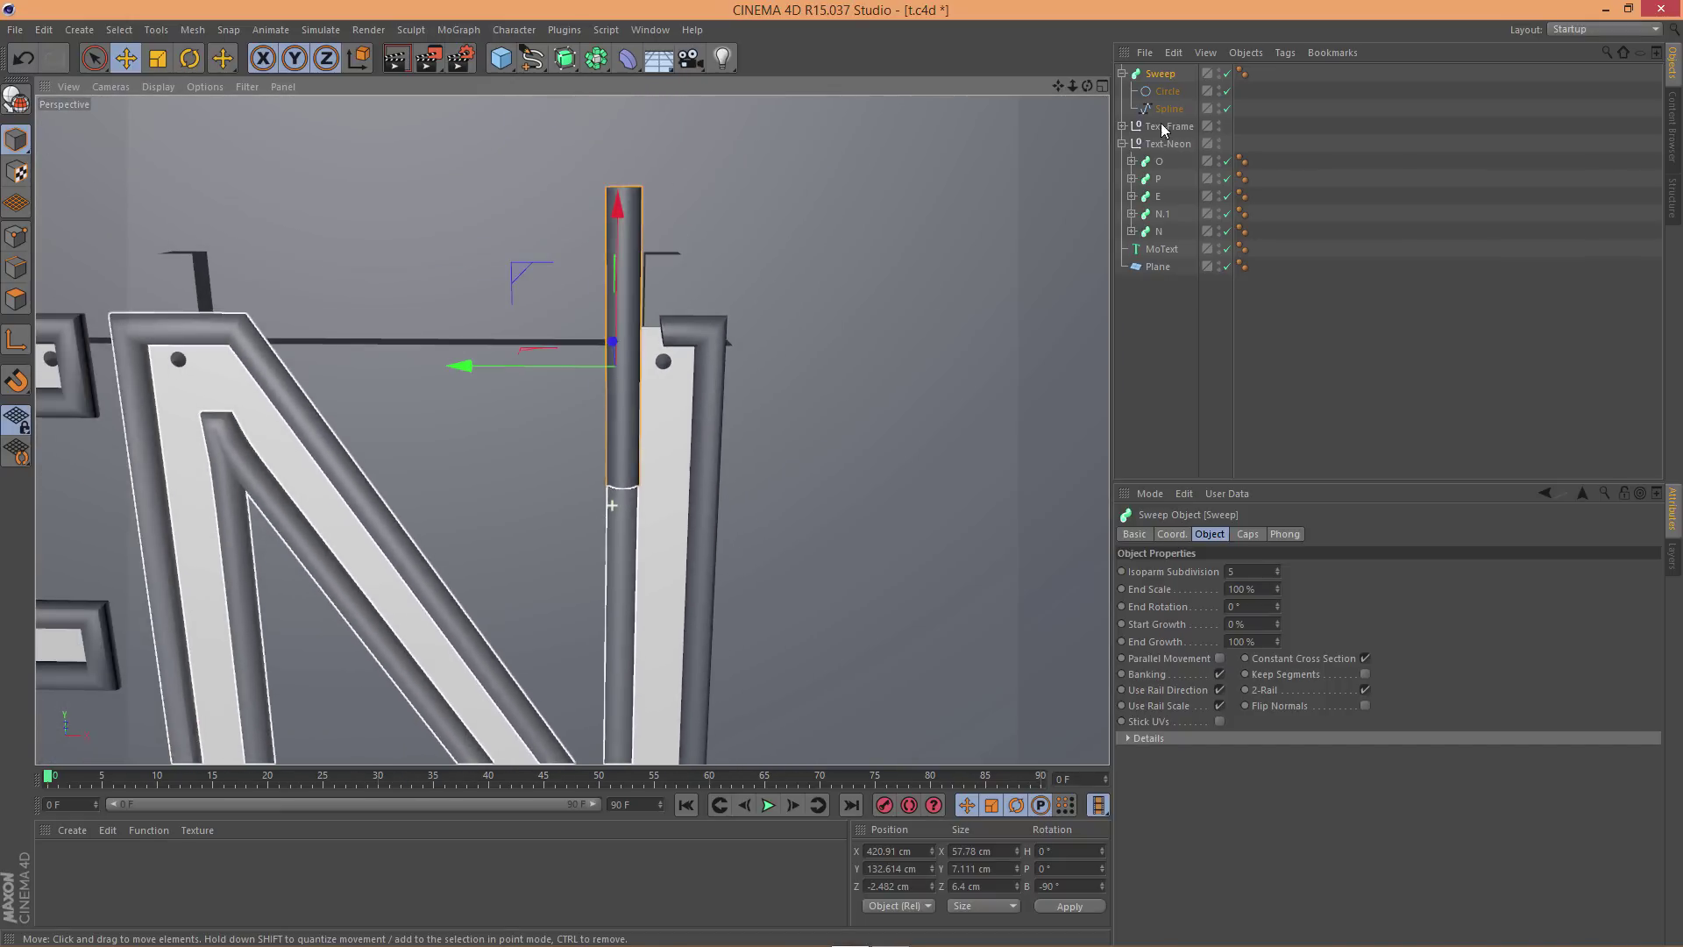
In the front view, lower the upper end point of the Sweep's spline to about 483 cm on X
left_click(1102, 85)
left_click(1102, 432)
scroll(465, 124, "up", 5)
scroll(465, 124, "up", 1)
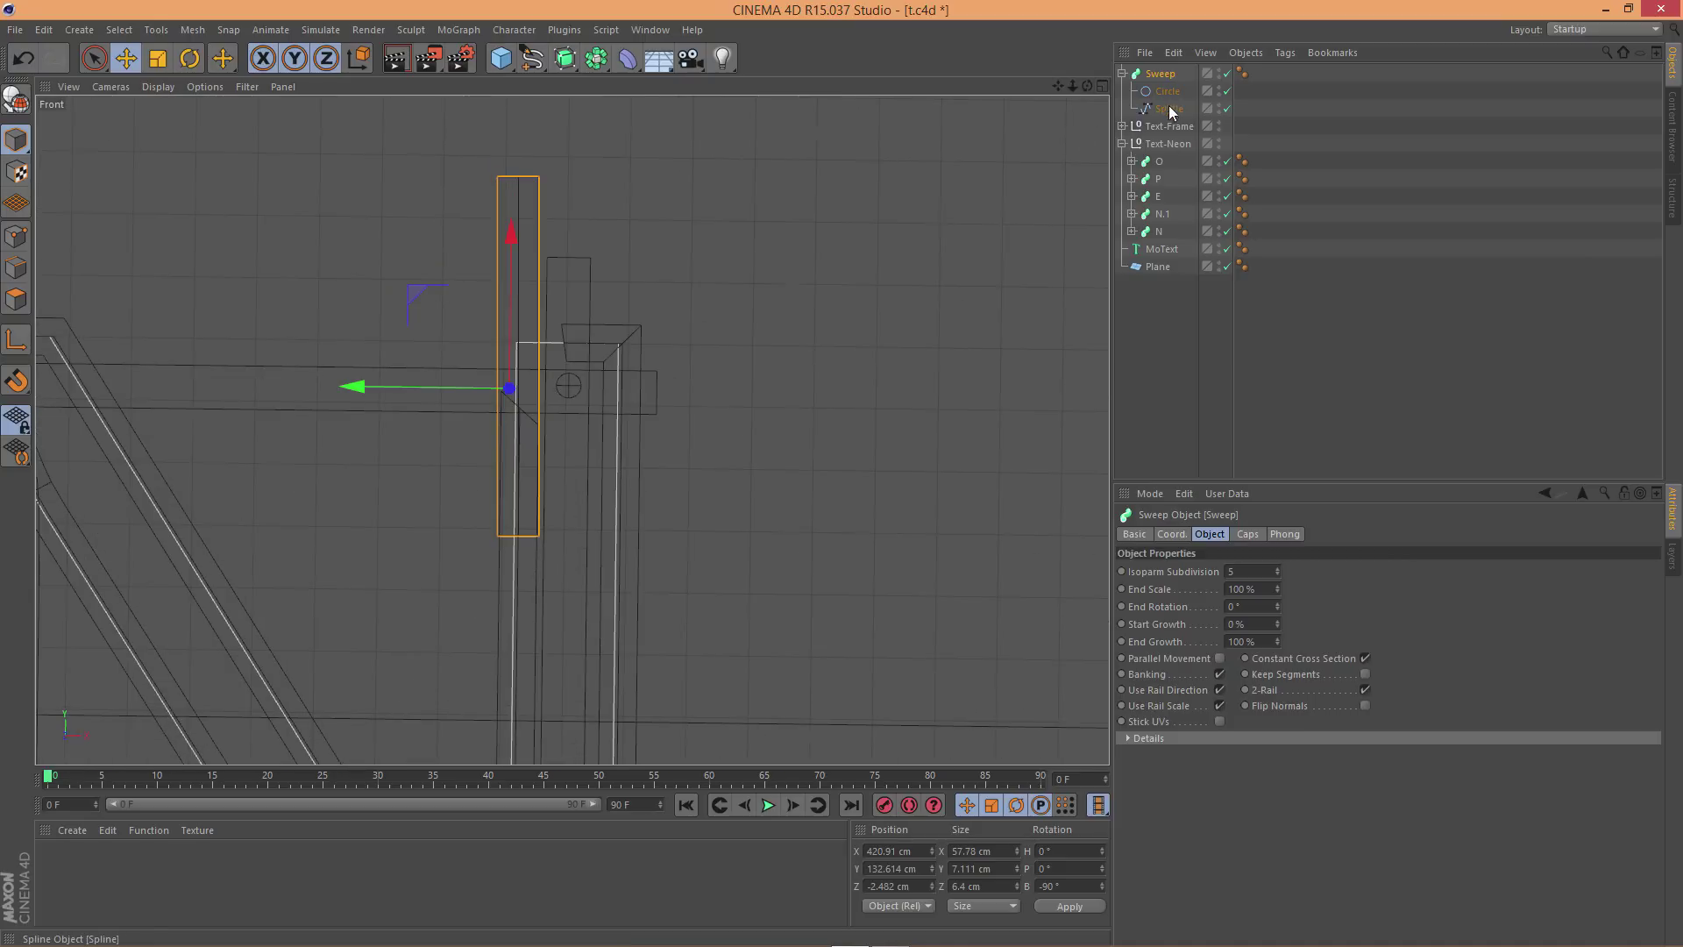
left_click(1169, 108)
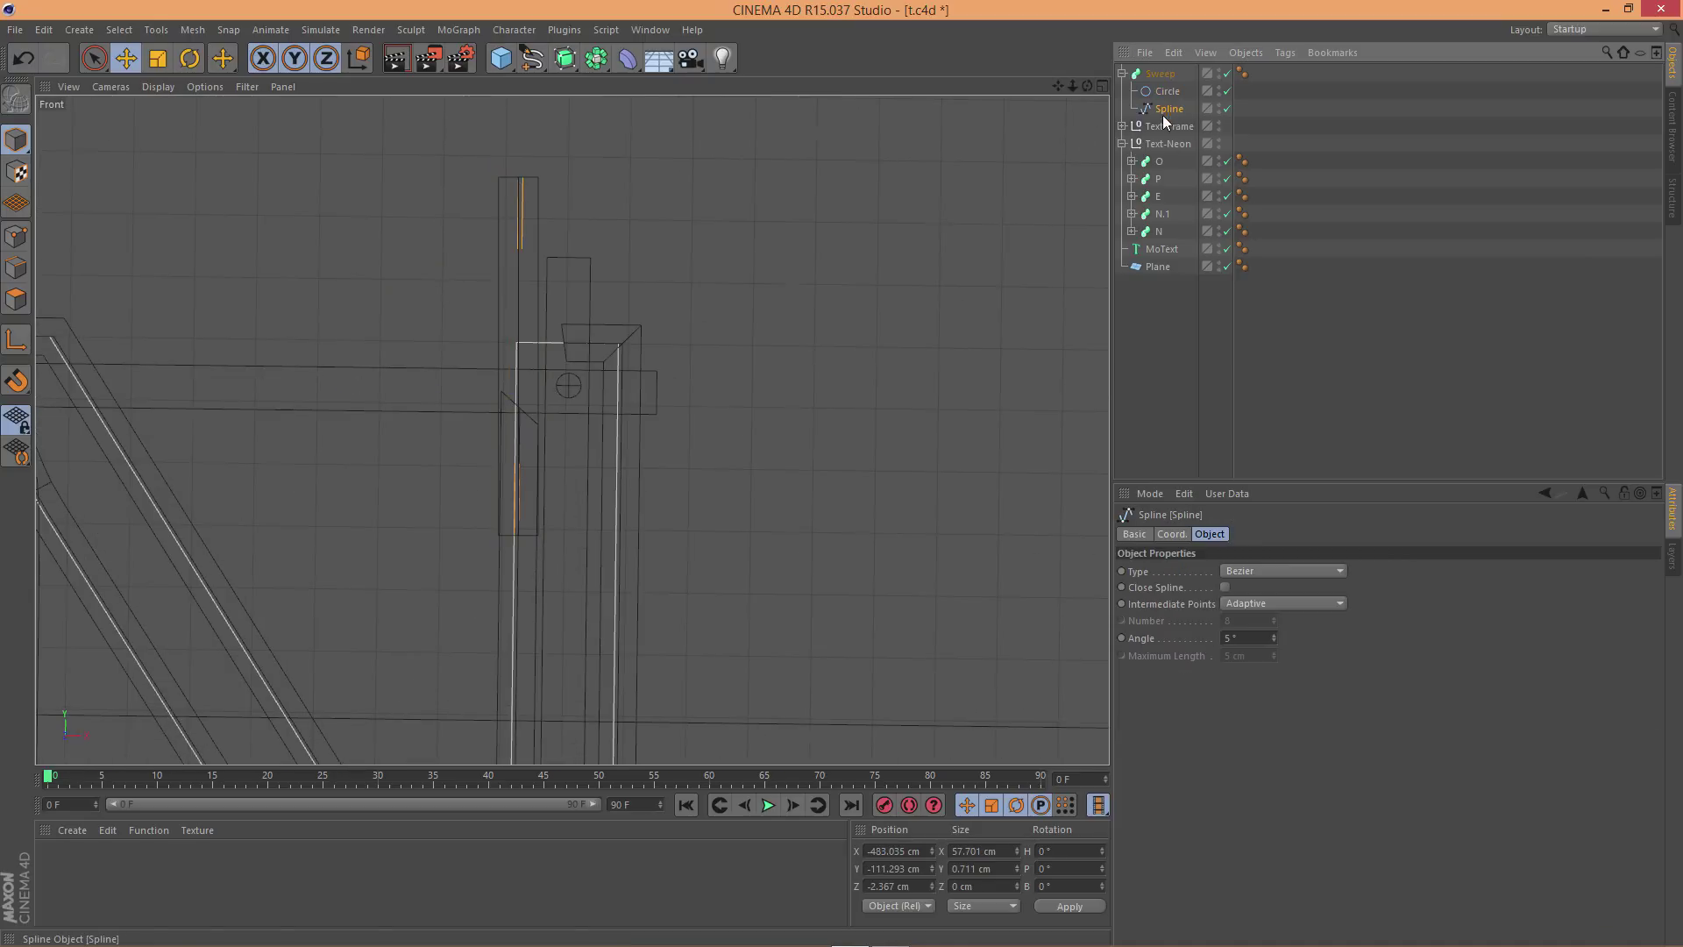
left_click(94, 58)
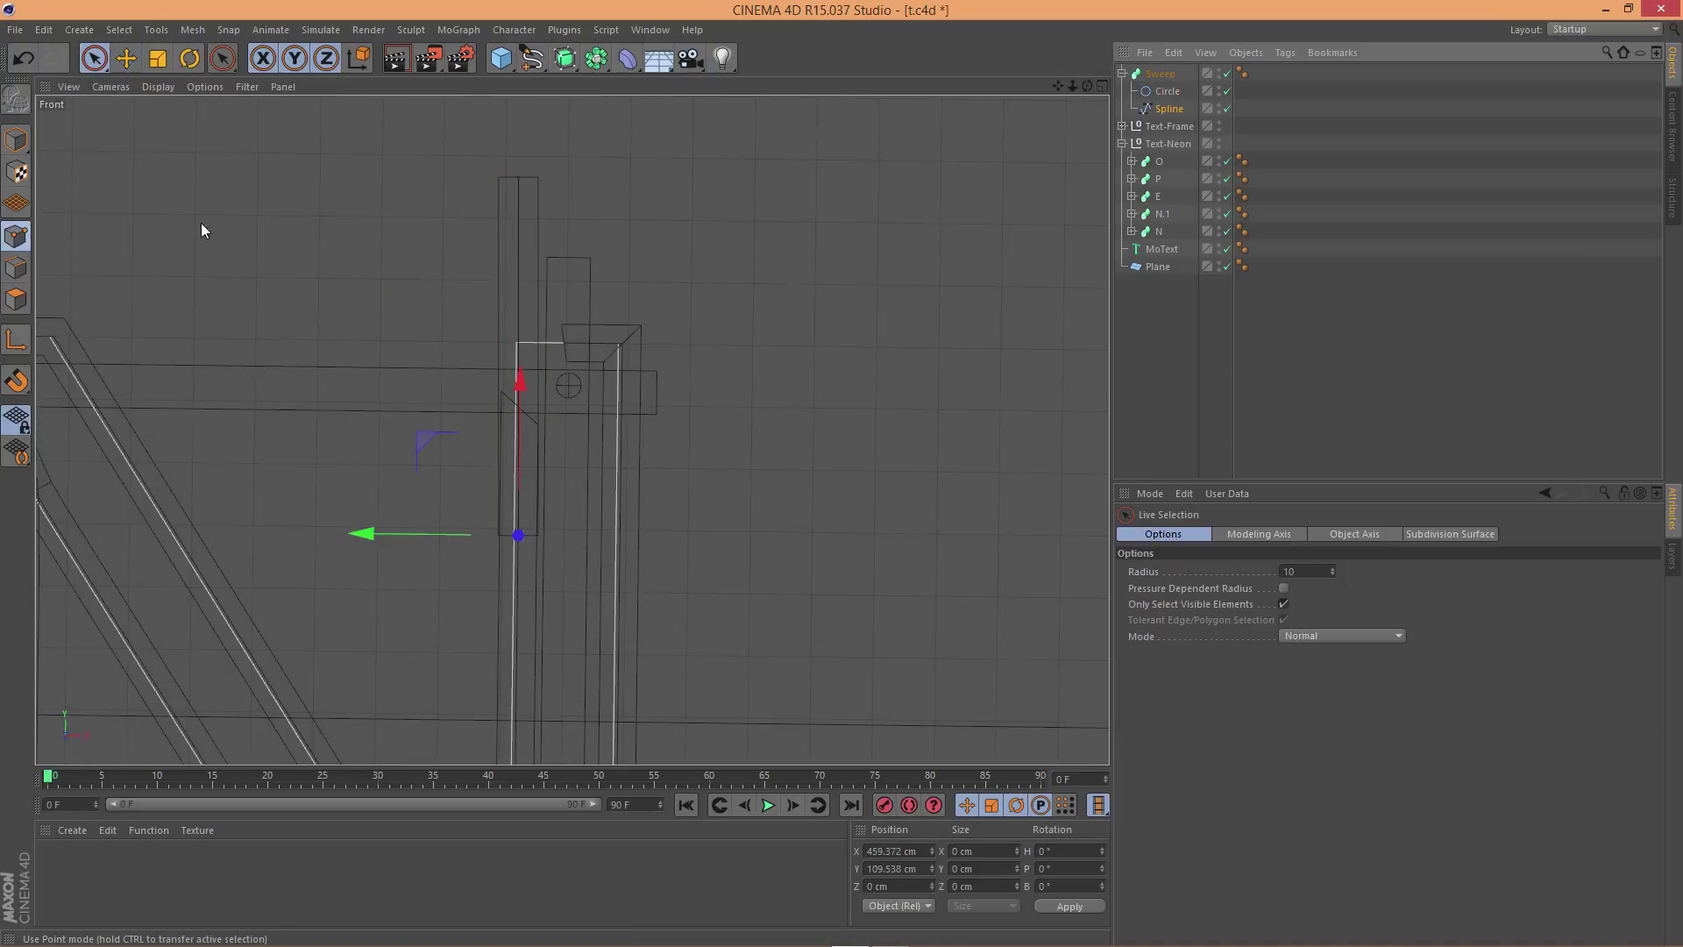
left_click(519, 178)
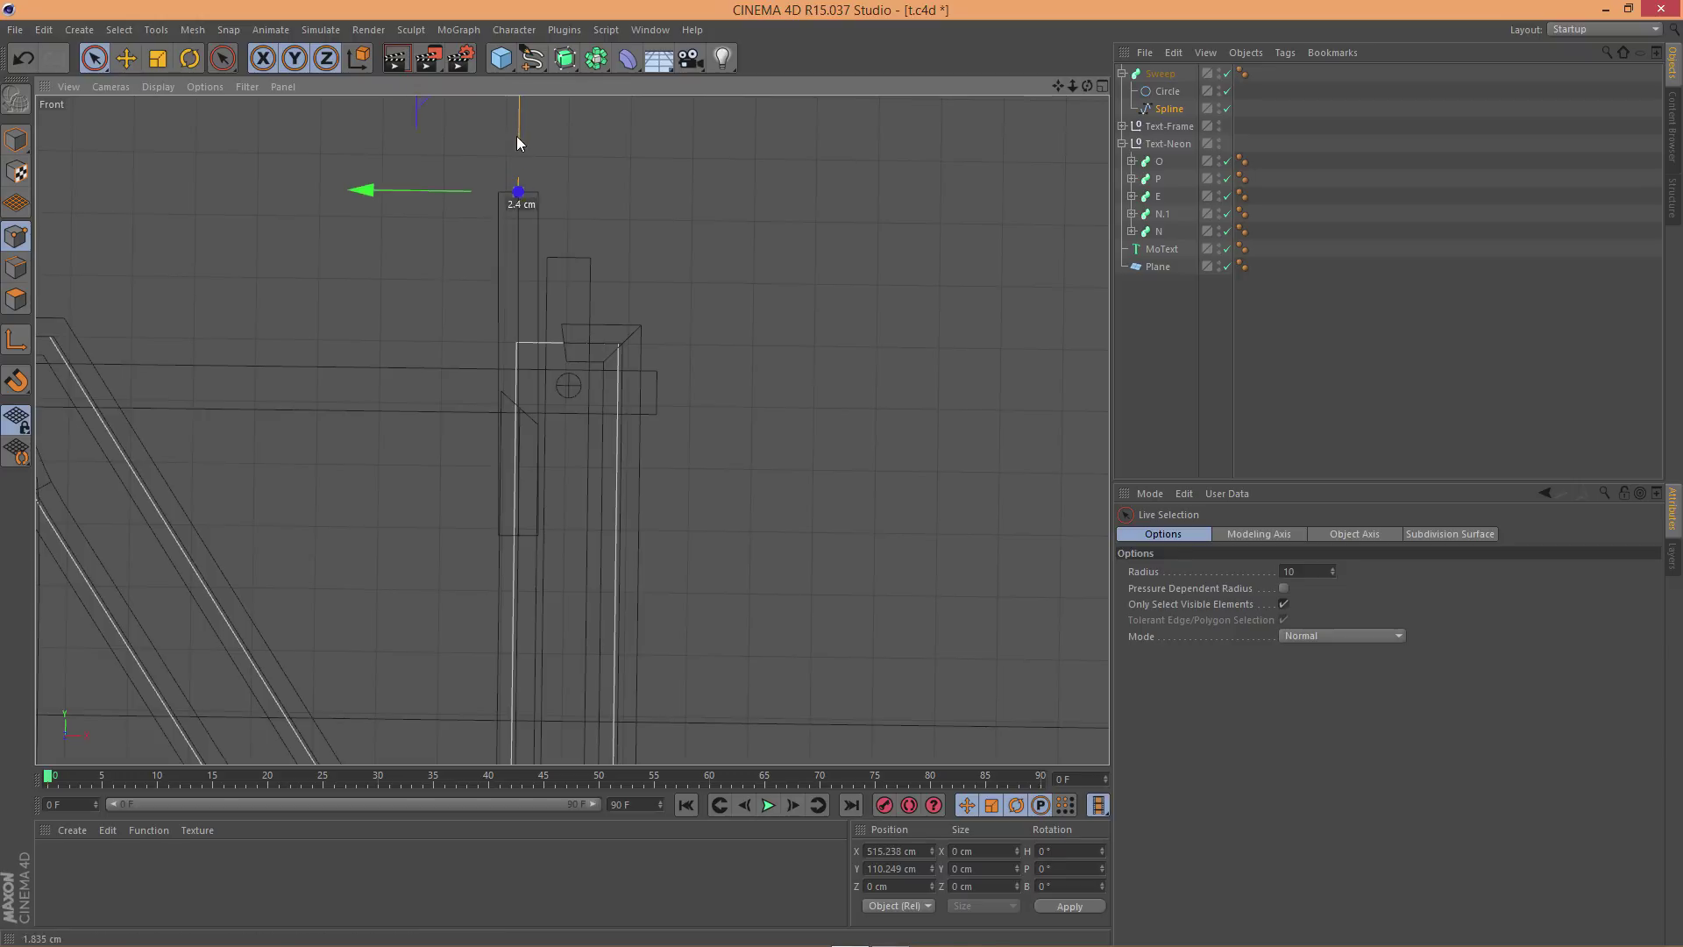
left_click_drag(523, 251, 528, 283)
left_click_drag(413, 342, 407, 340)
left_click_drag(530, 192, 528, 233)
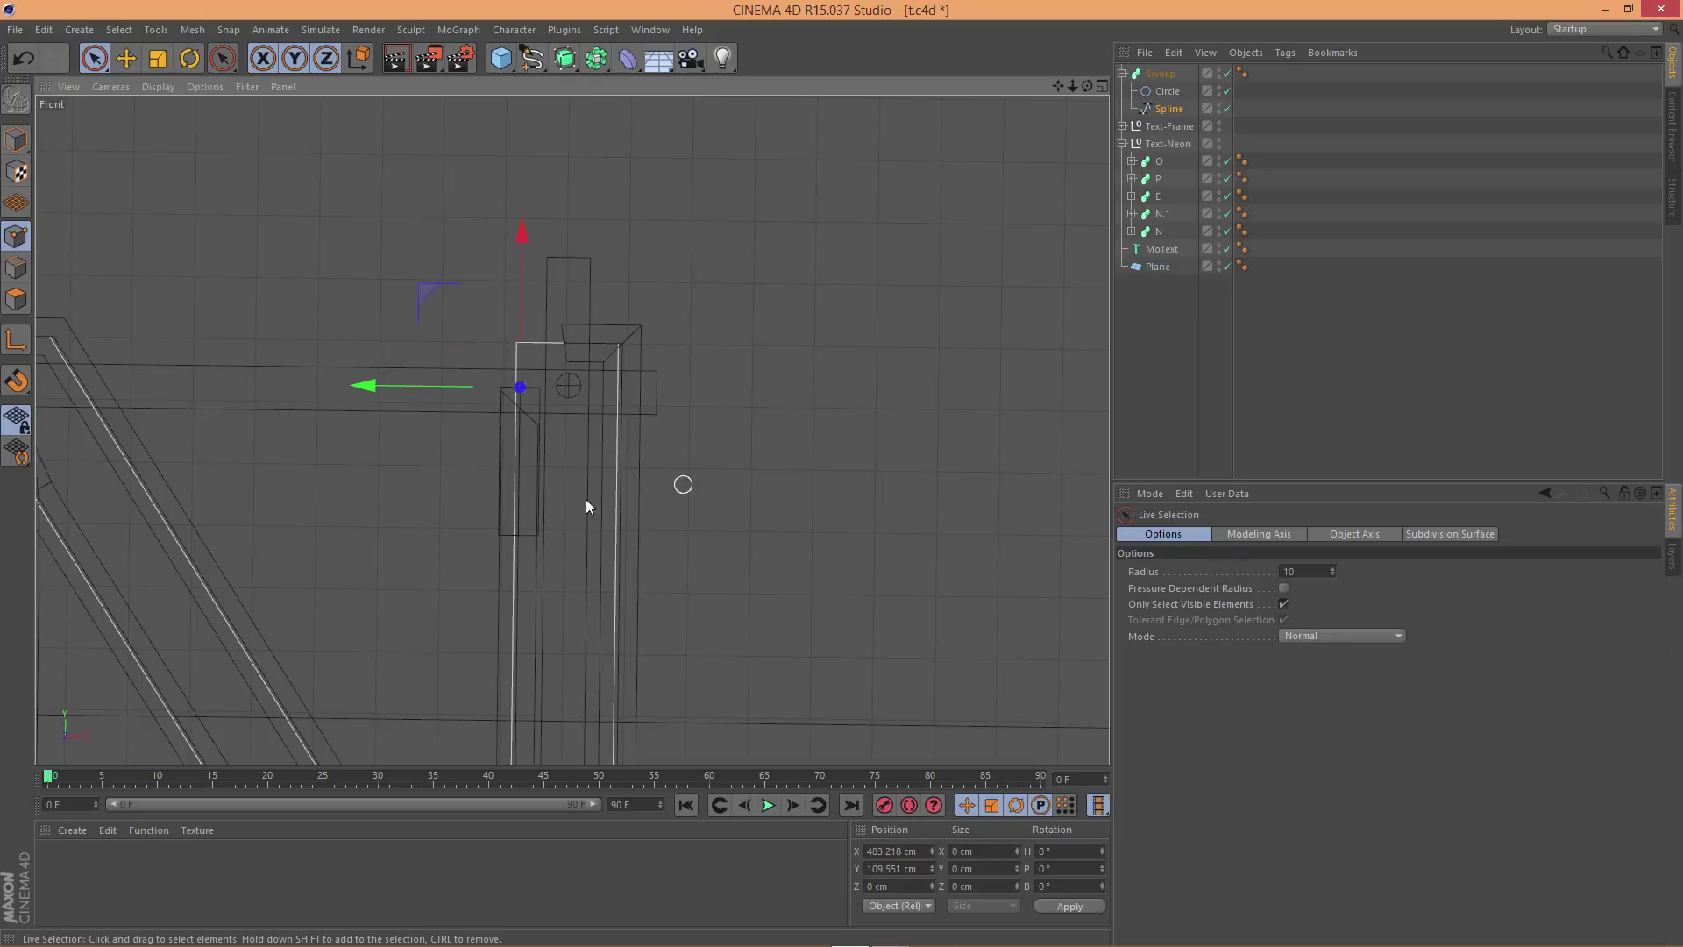
Raise the spline's lower end point to about 473 cm on X and return to the perspective view
left_click(519, 528)
left_click_drag(522, 379, 520, 372)
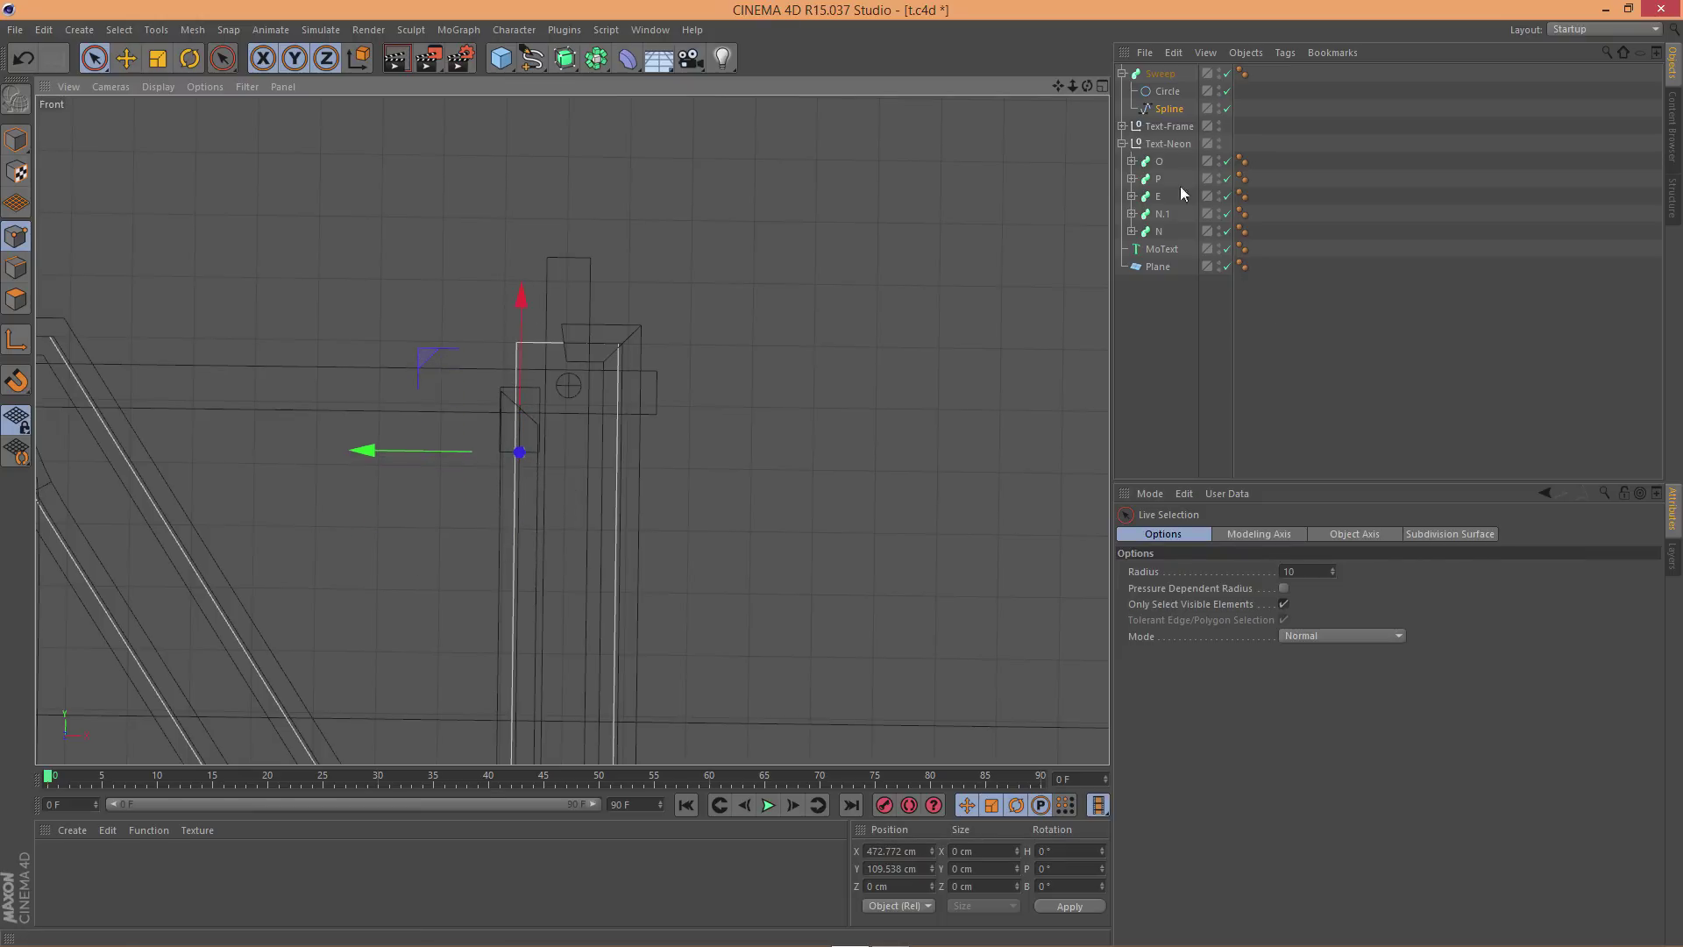
left_click(1102, 86)
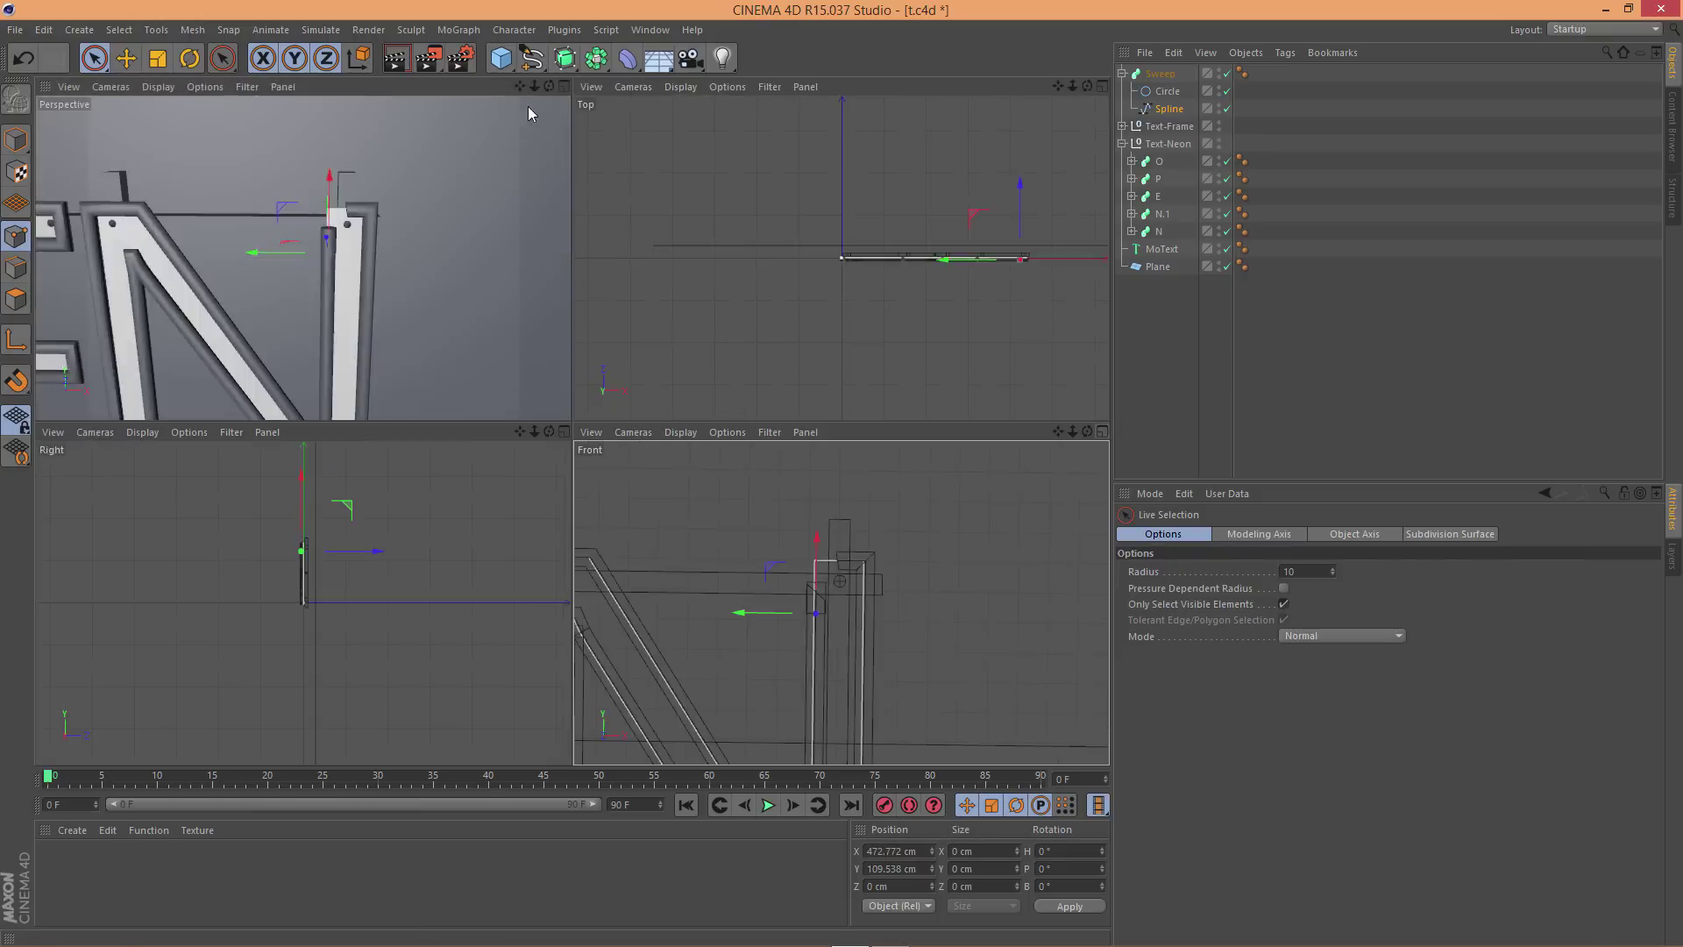
left_click(565, 87)
left_click(1144, 342)
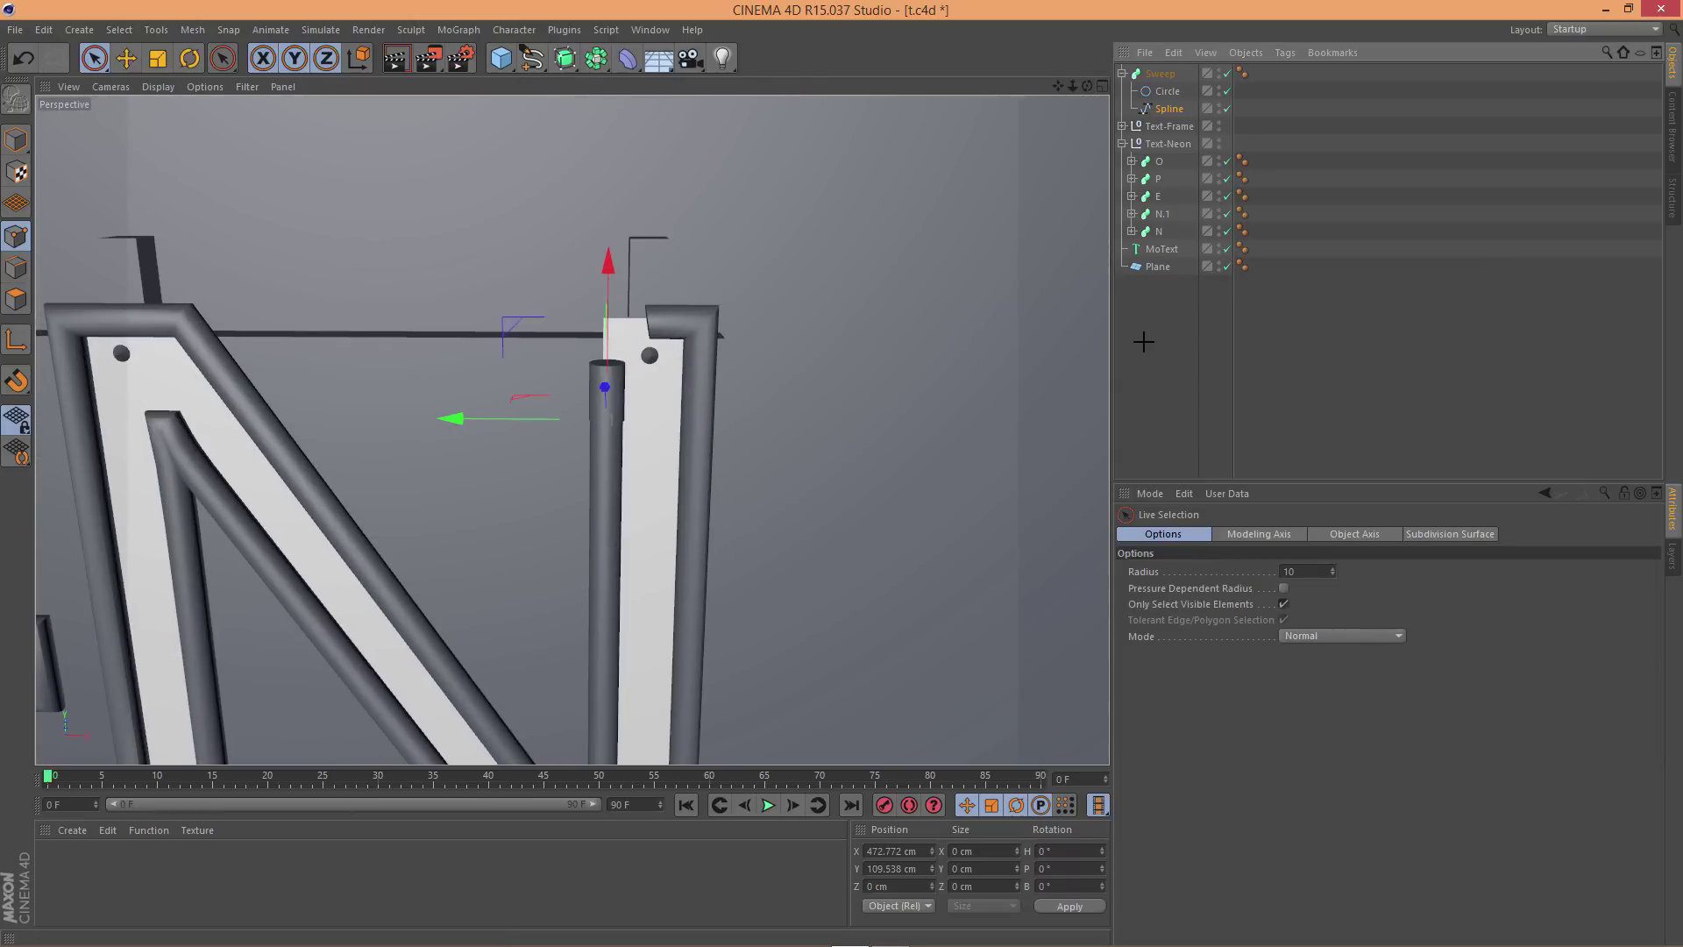
Select the shortened Sweep cap as a whole object and collapse its hierarchy
left_click(126, 58)
left_click_drag(751, 349, 771, 390, "alt")
left_click(612, 375)
left_click(1121, 75)
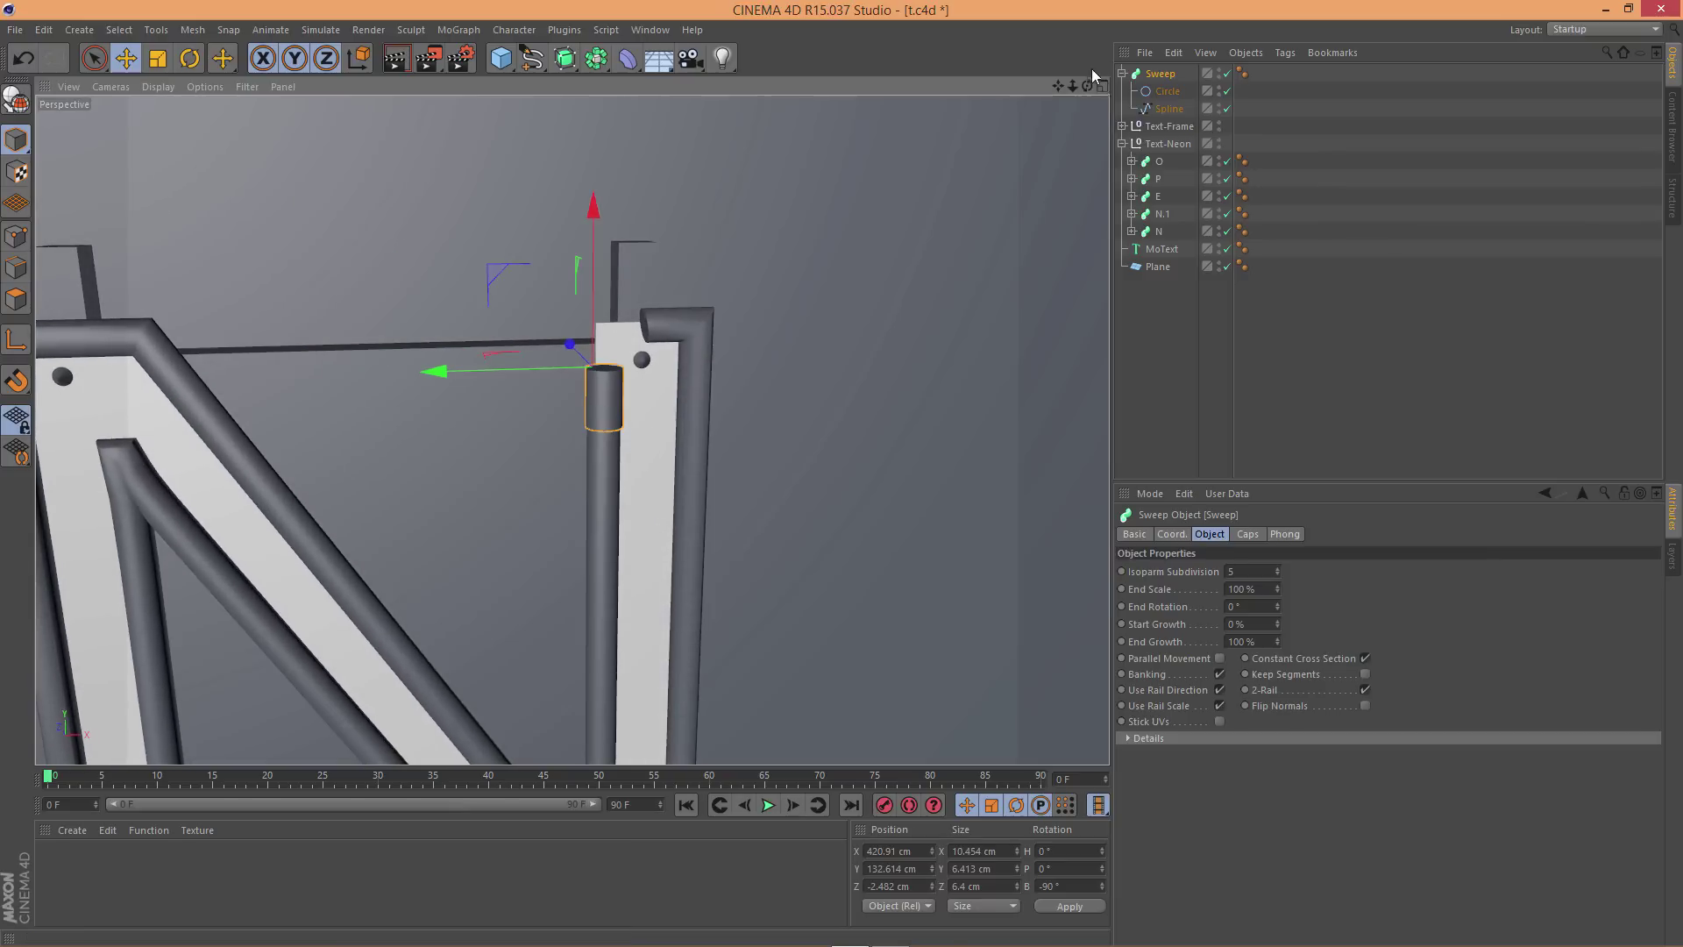
left_click_drag(766, 304, 673, 306, "alt")
scroll(546, 308, "up", 4)
scroll(547, 308, "down", 5)
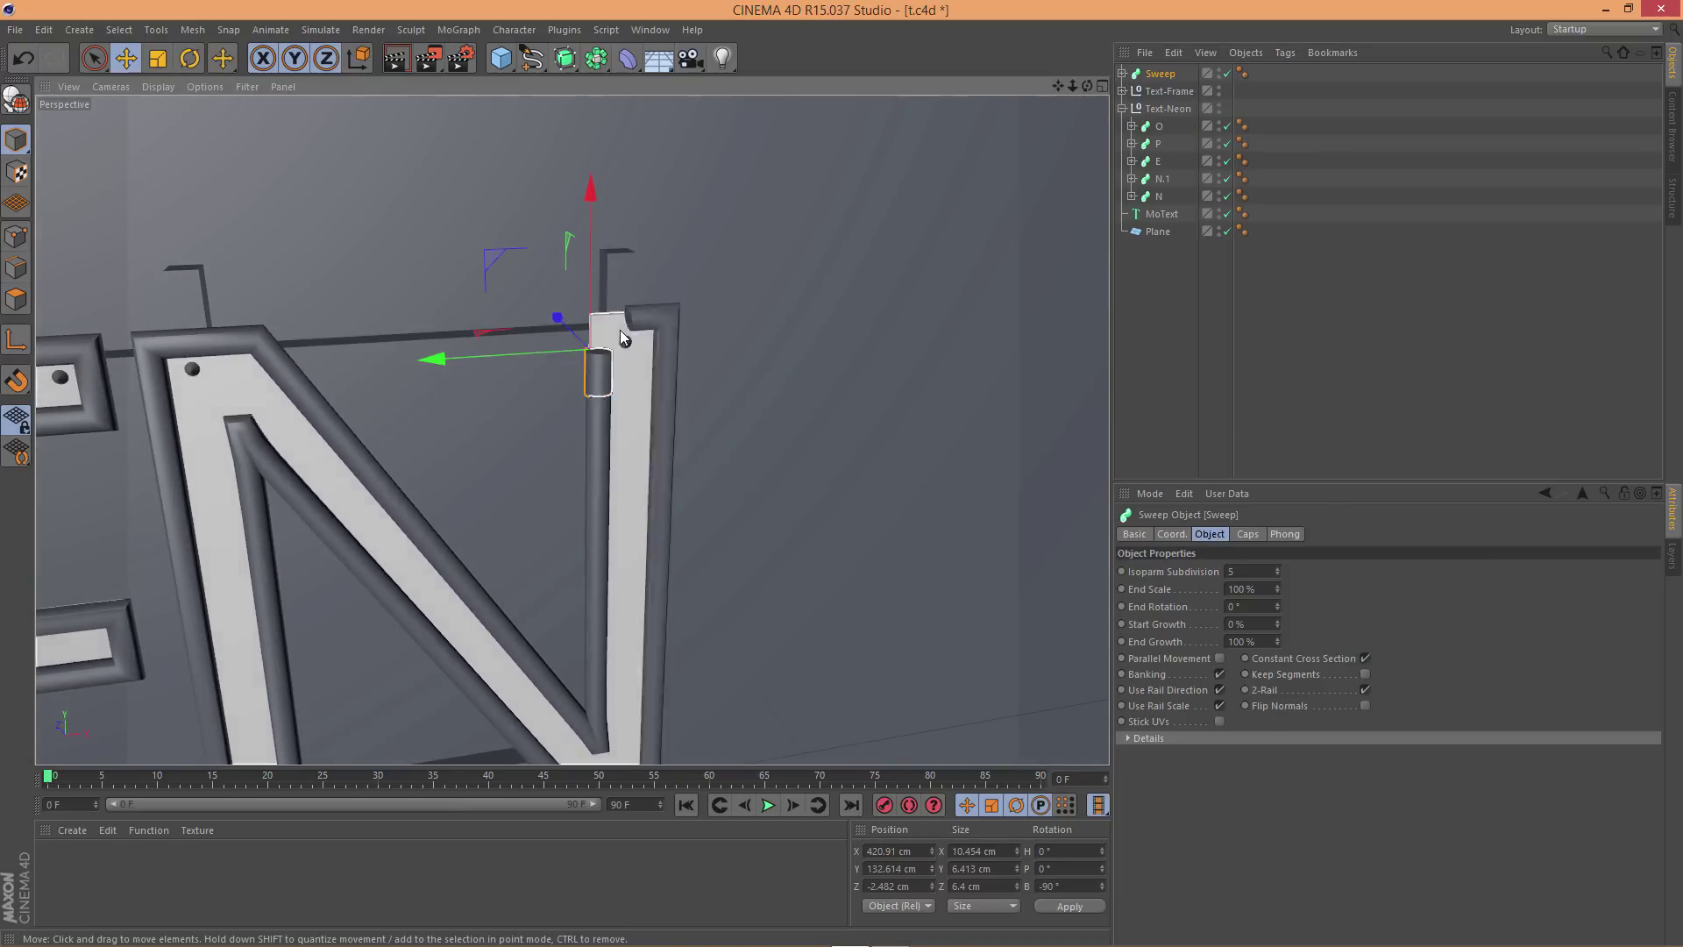
scroll(619, 330, "up", 4)
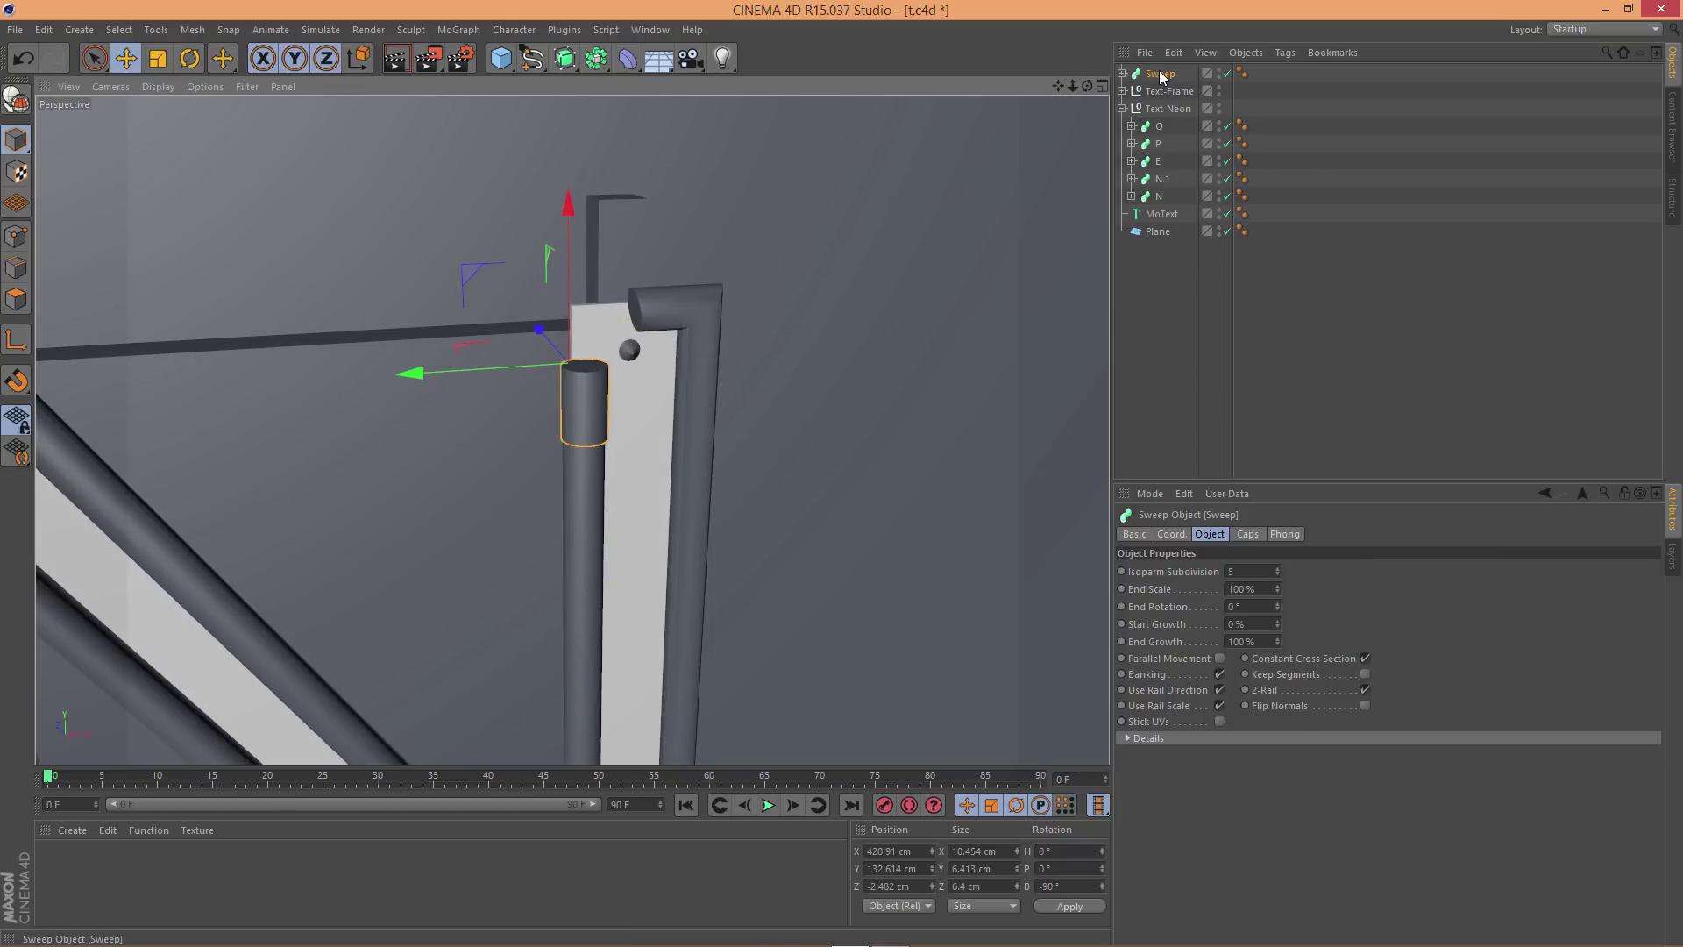
Duplicate the Sweep cap and rotate the copy to a bank angle of 0° so it lies horizontally
left_click_drag(1160, 77, 1175, 85)
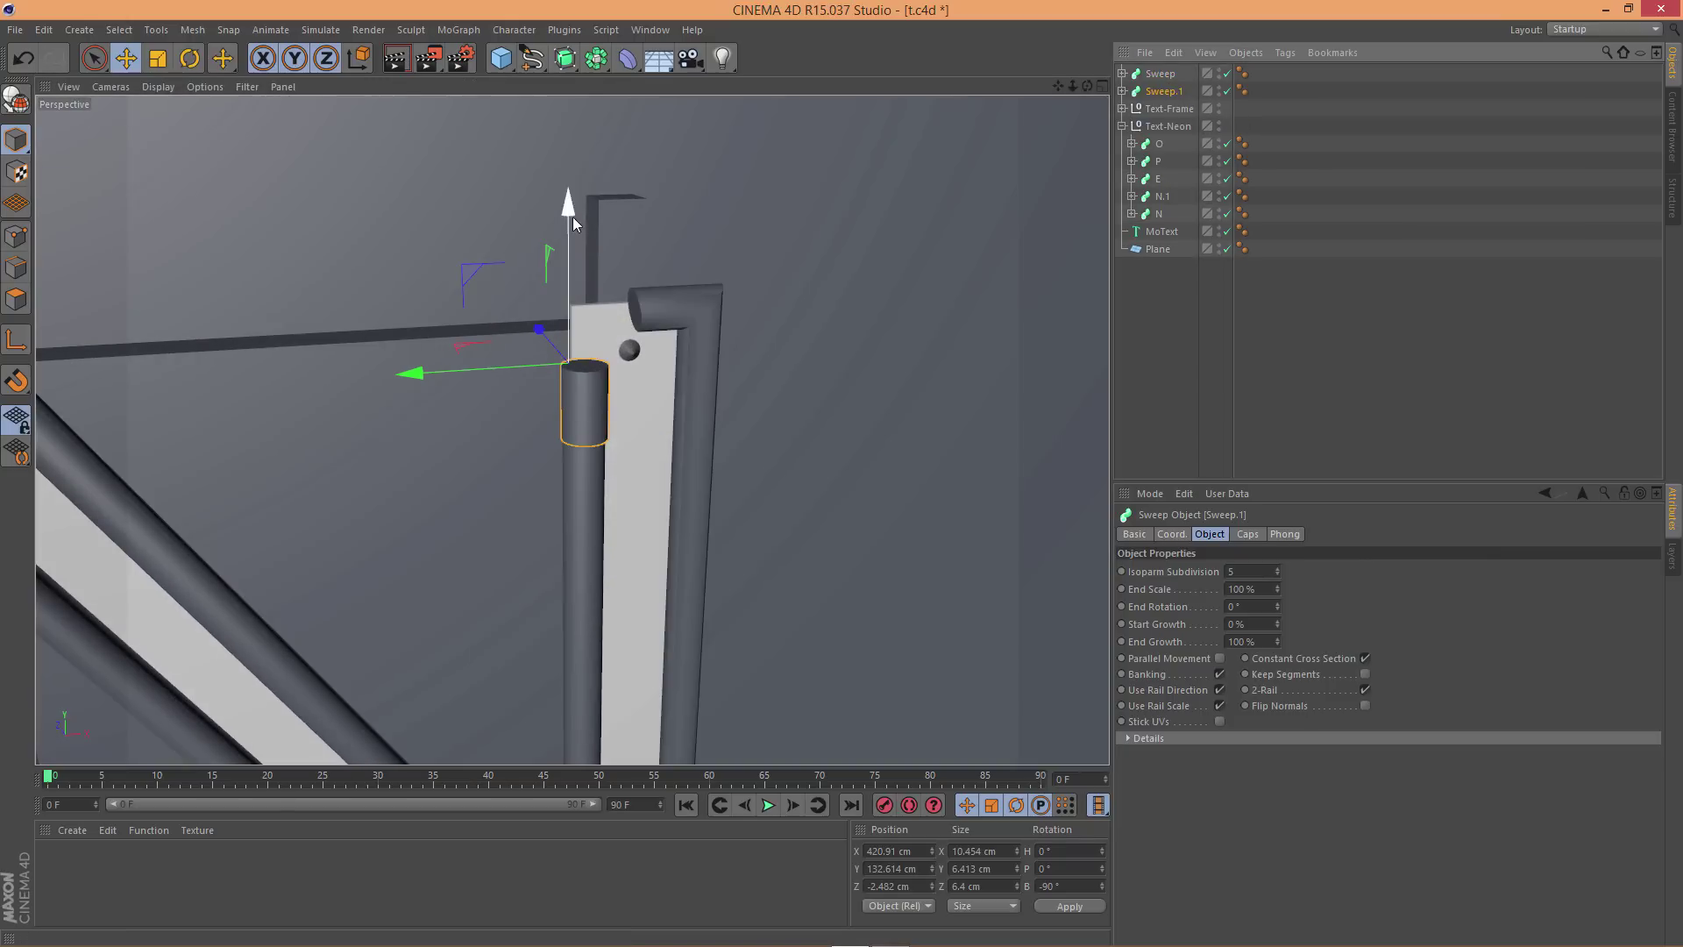
key("r")
left_click_drag(556, 270, 659, 352)
key("e")
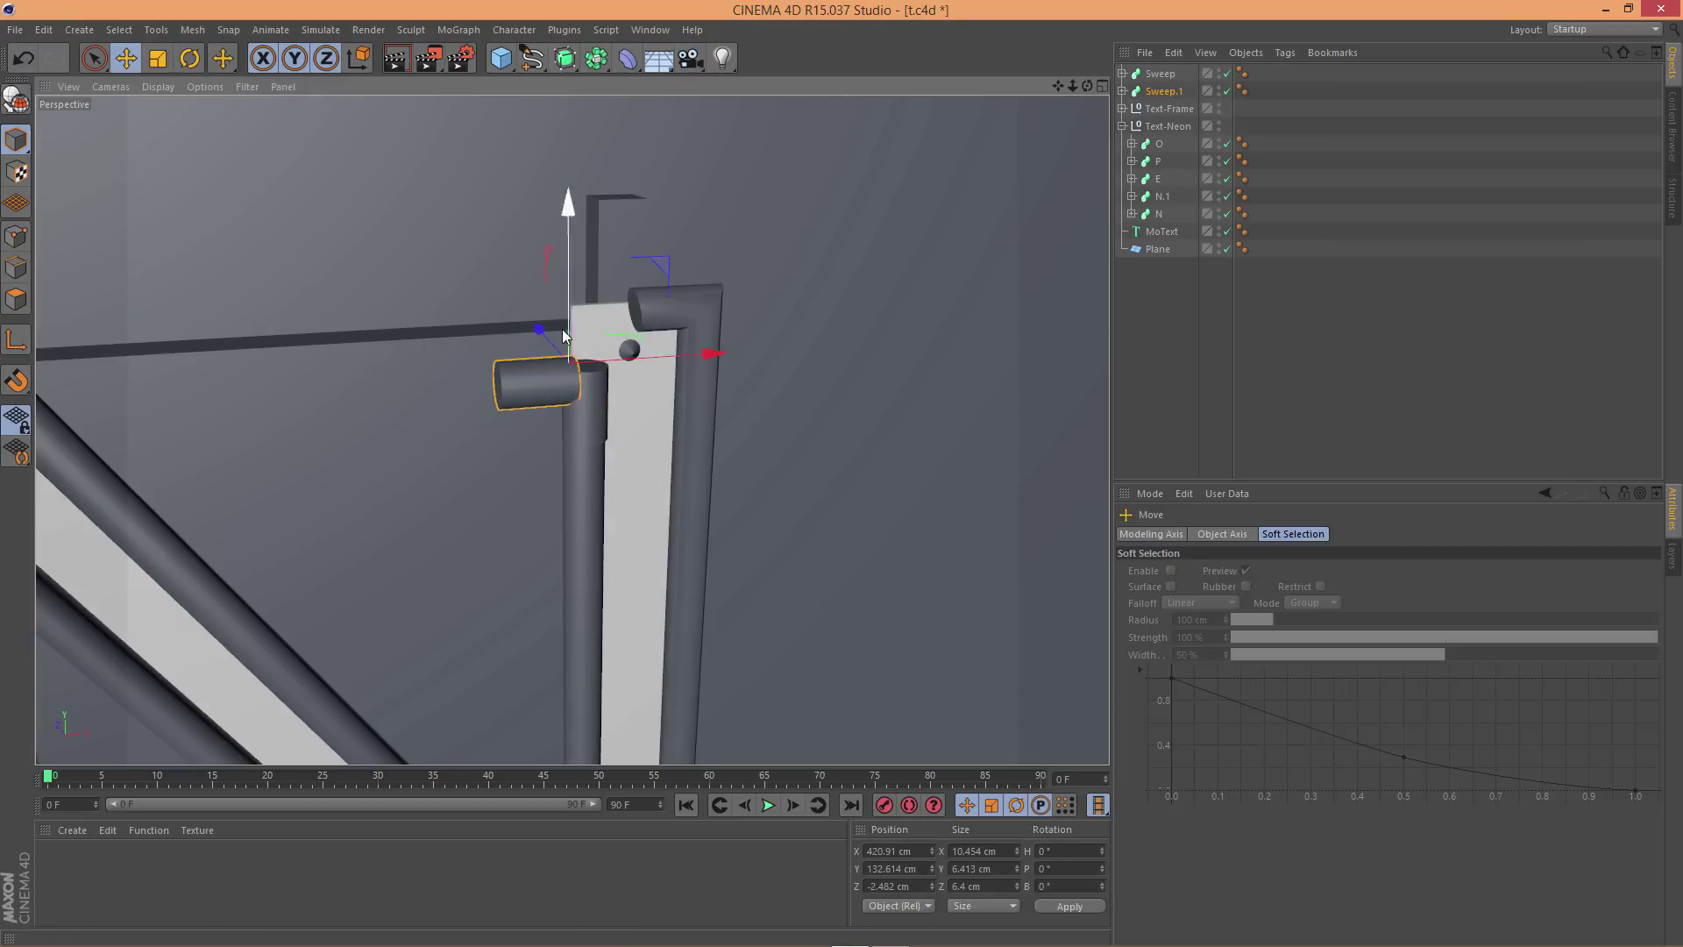
Fit the horizontal cap over the N's upper open tube end at about X 433 cm and Y 142 cm
left_click_drag(574, 249, 568, 171)
left_click_drag(792, 402, 681, 278, "alt")
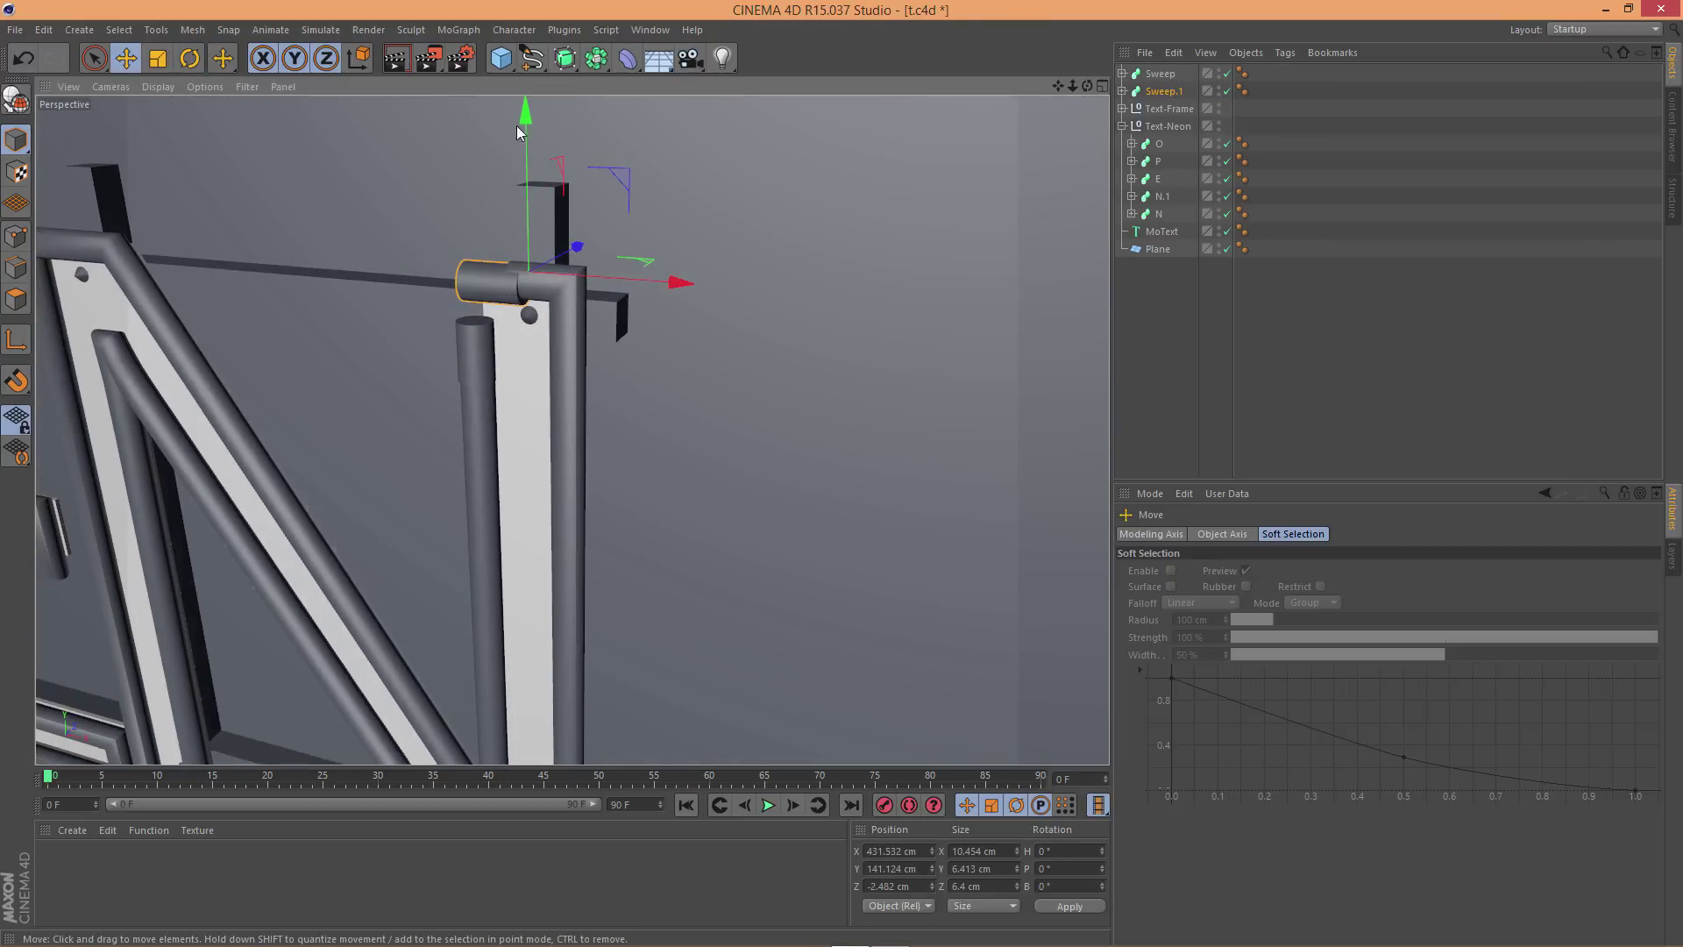
left_click_drag(526, 116, 520, 114)
left_click_drag(524, 302, 502, 258, "alt")
scroll(508, 282, "up", 8)
left_click_drag(612, 377, 759, 239, "alt")
scroll(640, 349, "down", 8)
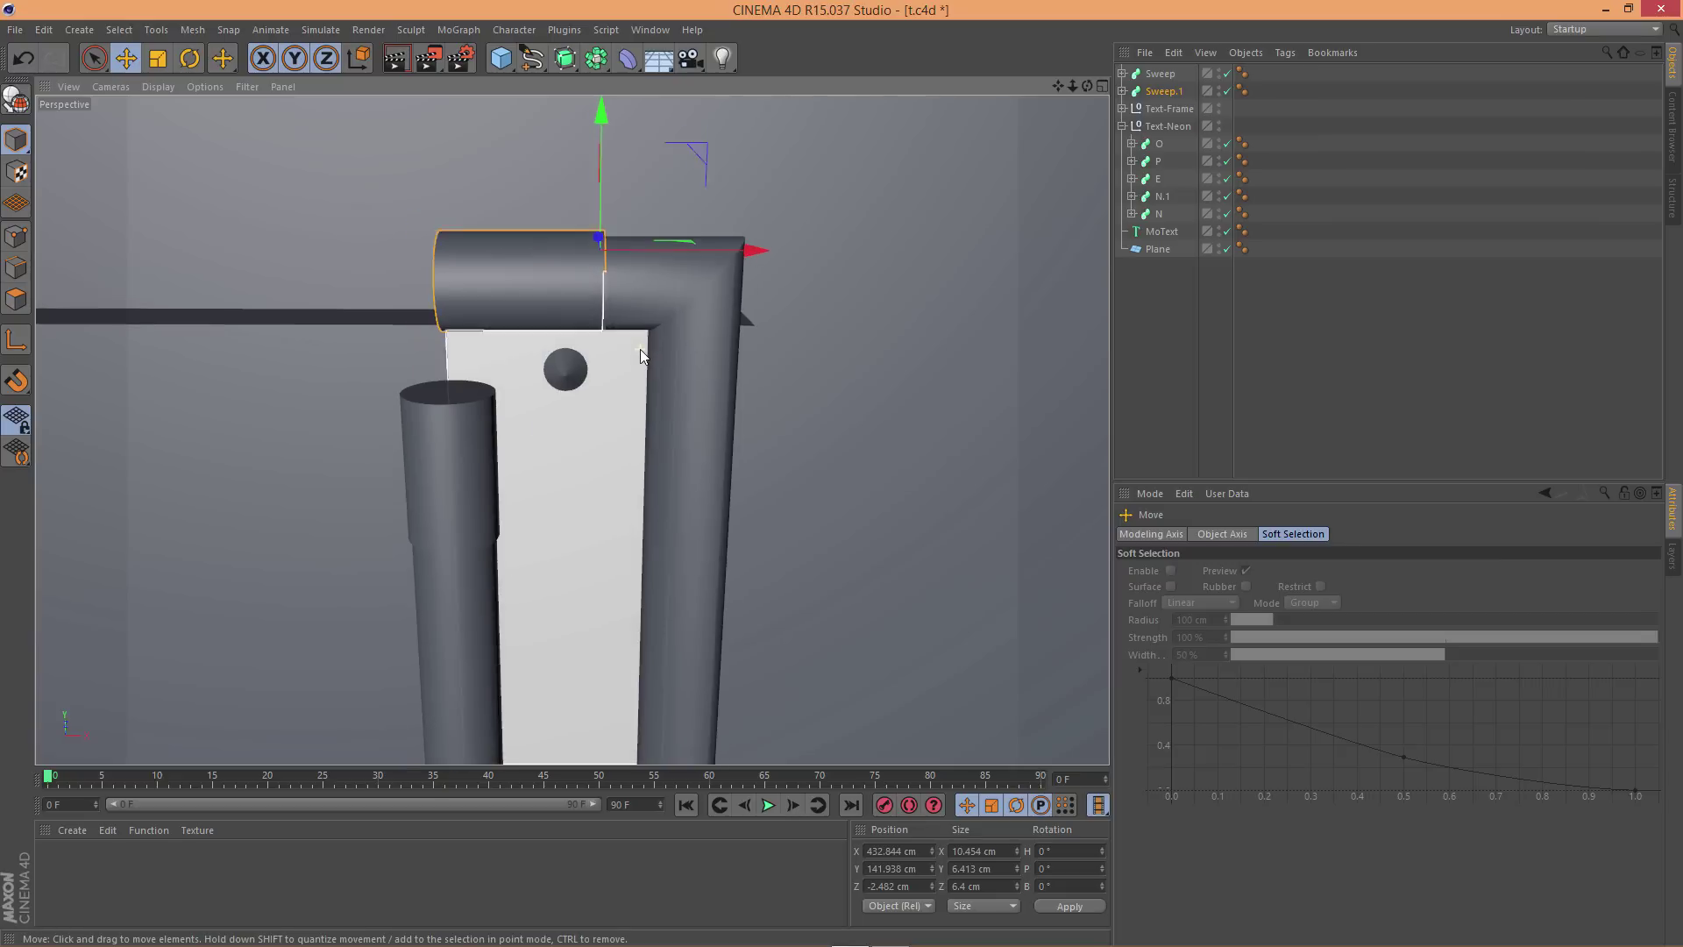
Add a Cone primitive and set its bottom radius to 3.2 cm
left_click_drag(618, 386, 657, 413, "alt")
scroll(568, 302, "up", 6)
scroll(558, 349, "down", 3)
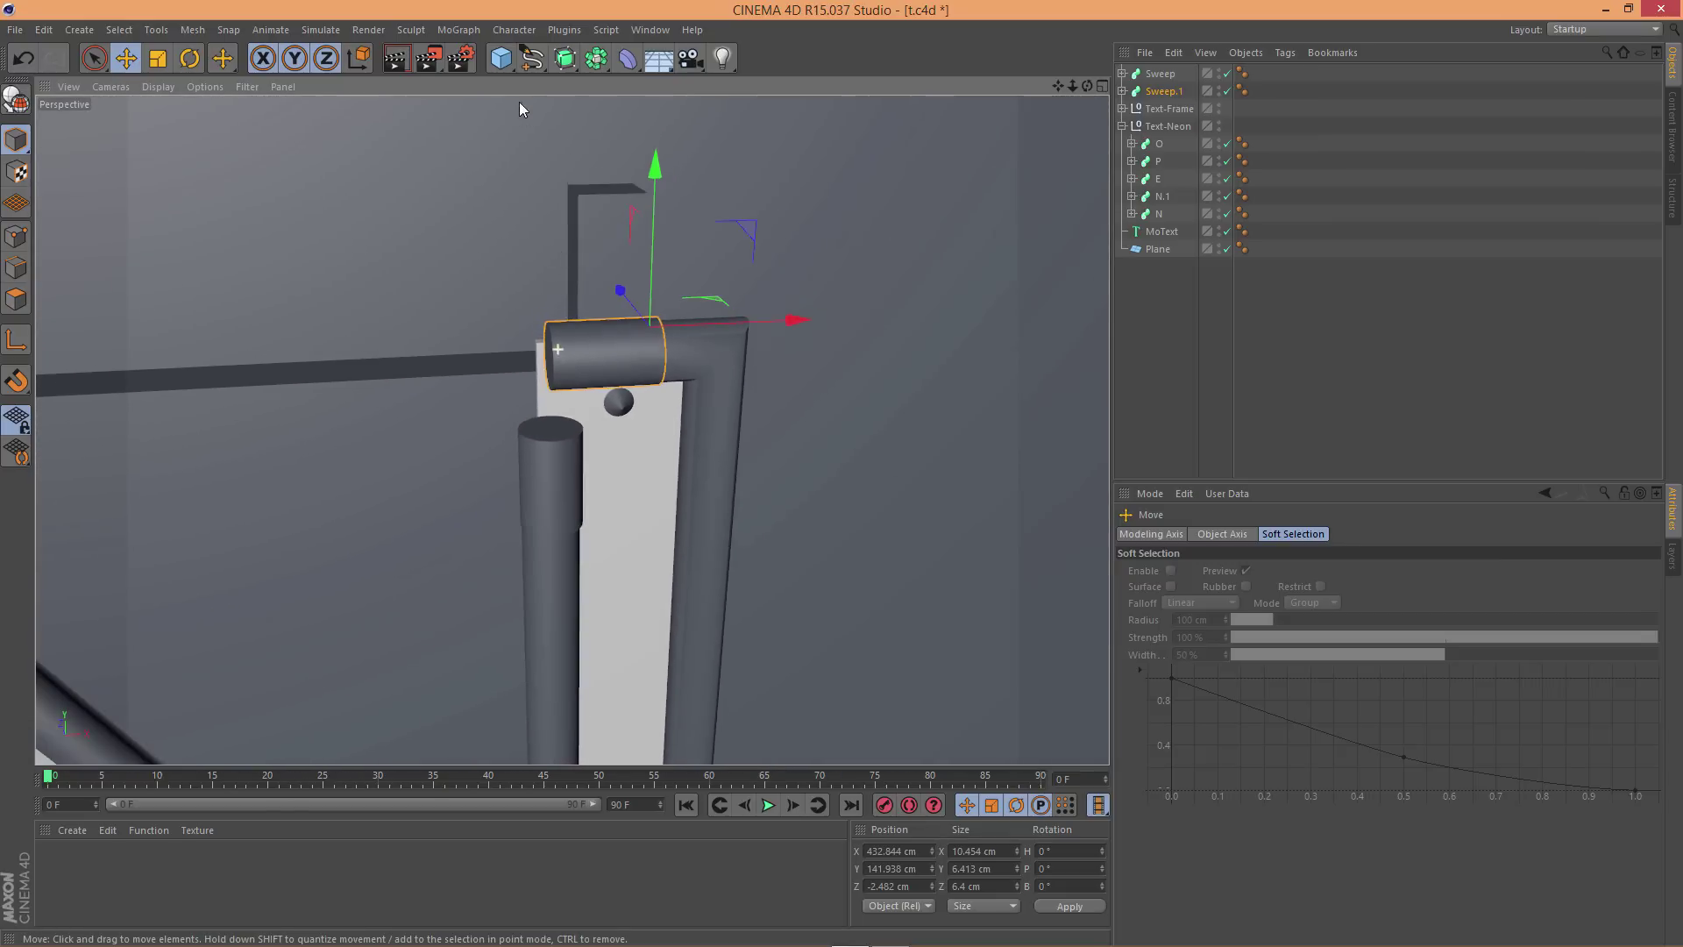
scroll(540, 228, "down", 4)
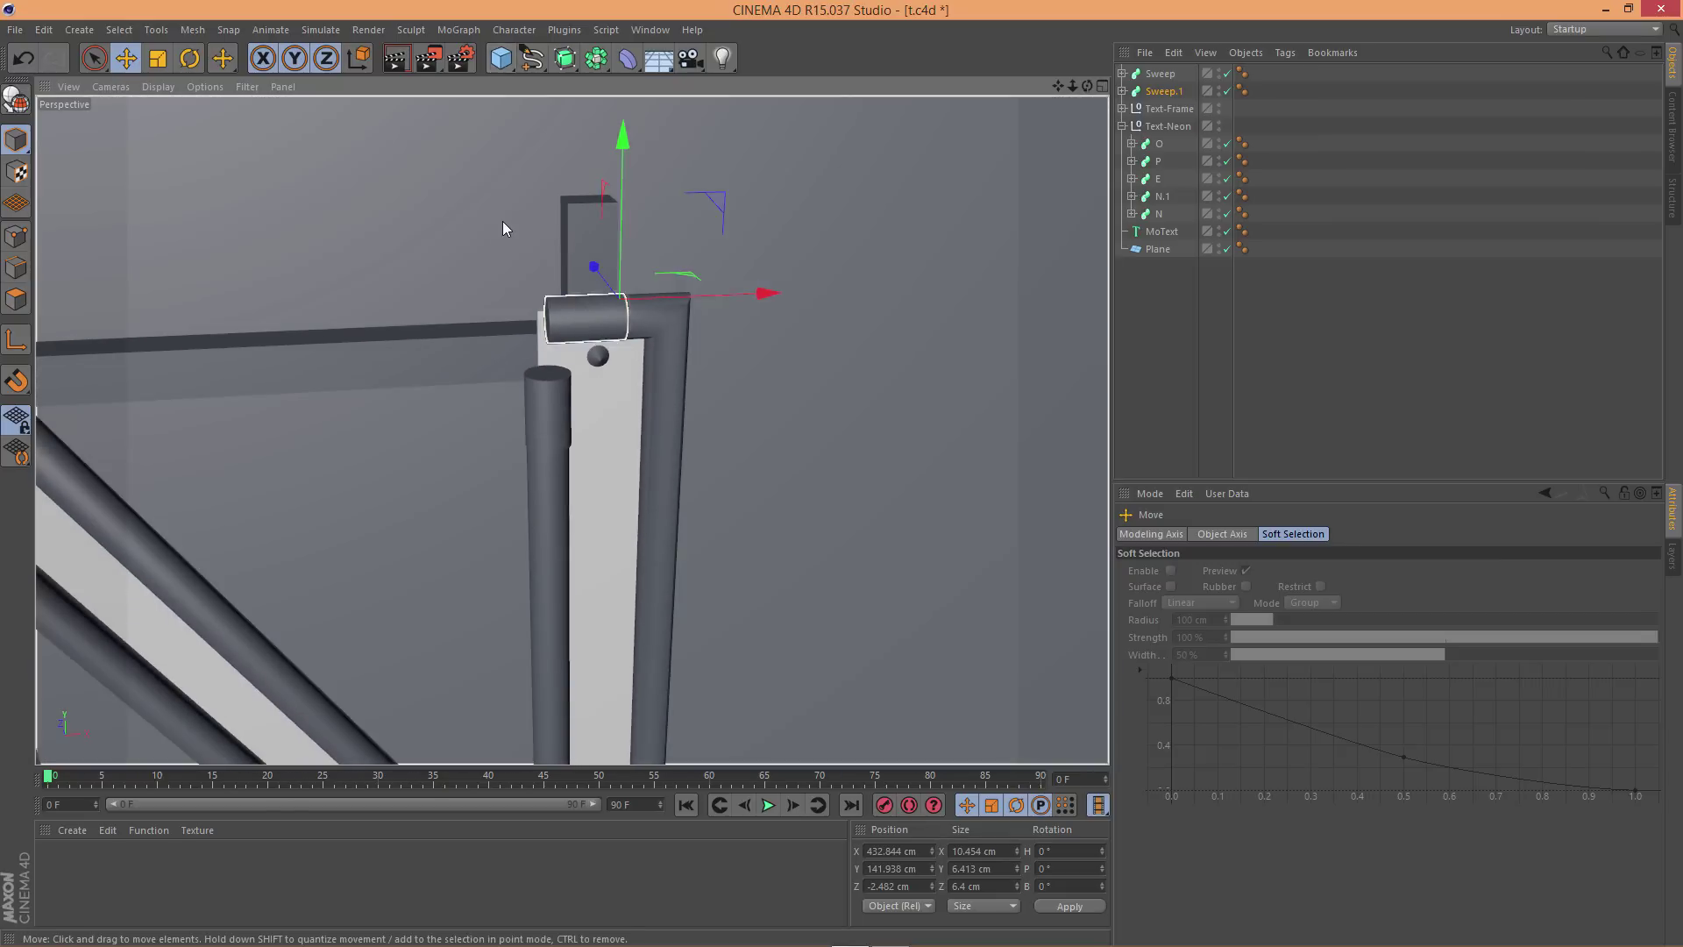
mouse_move(502, 223)
left_mouse_down("alt")
mouse_move(619, 248)
mouse_move(541, 203)
left_mouse_up("alt")
left_click(503, 59)
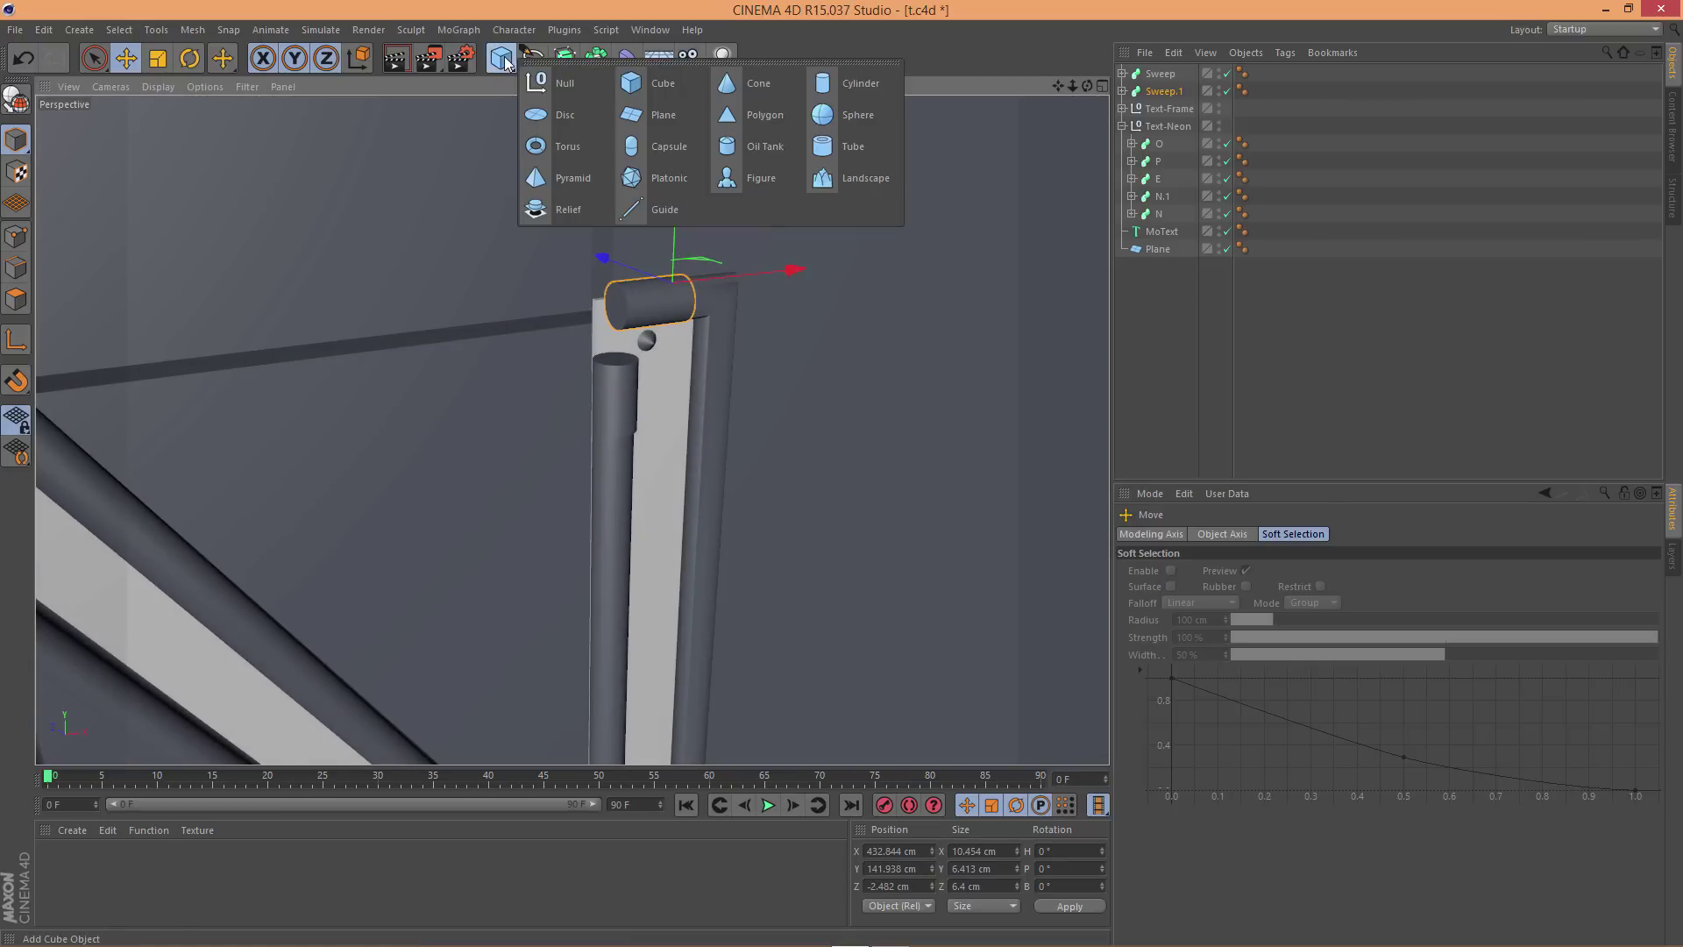
left_click(749, 83)
scroll(730, 344, "down", 10)
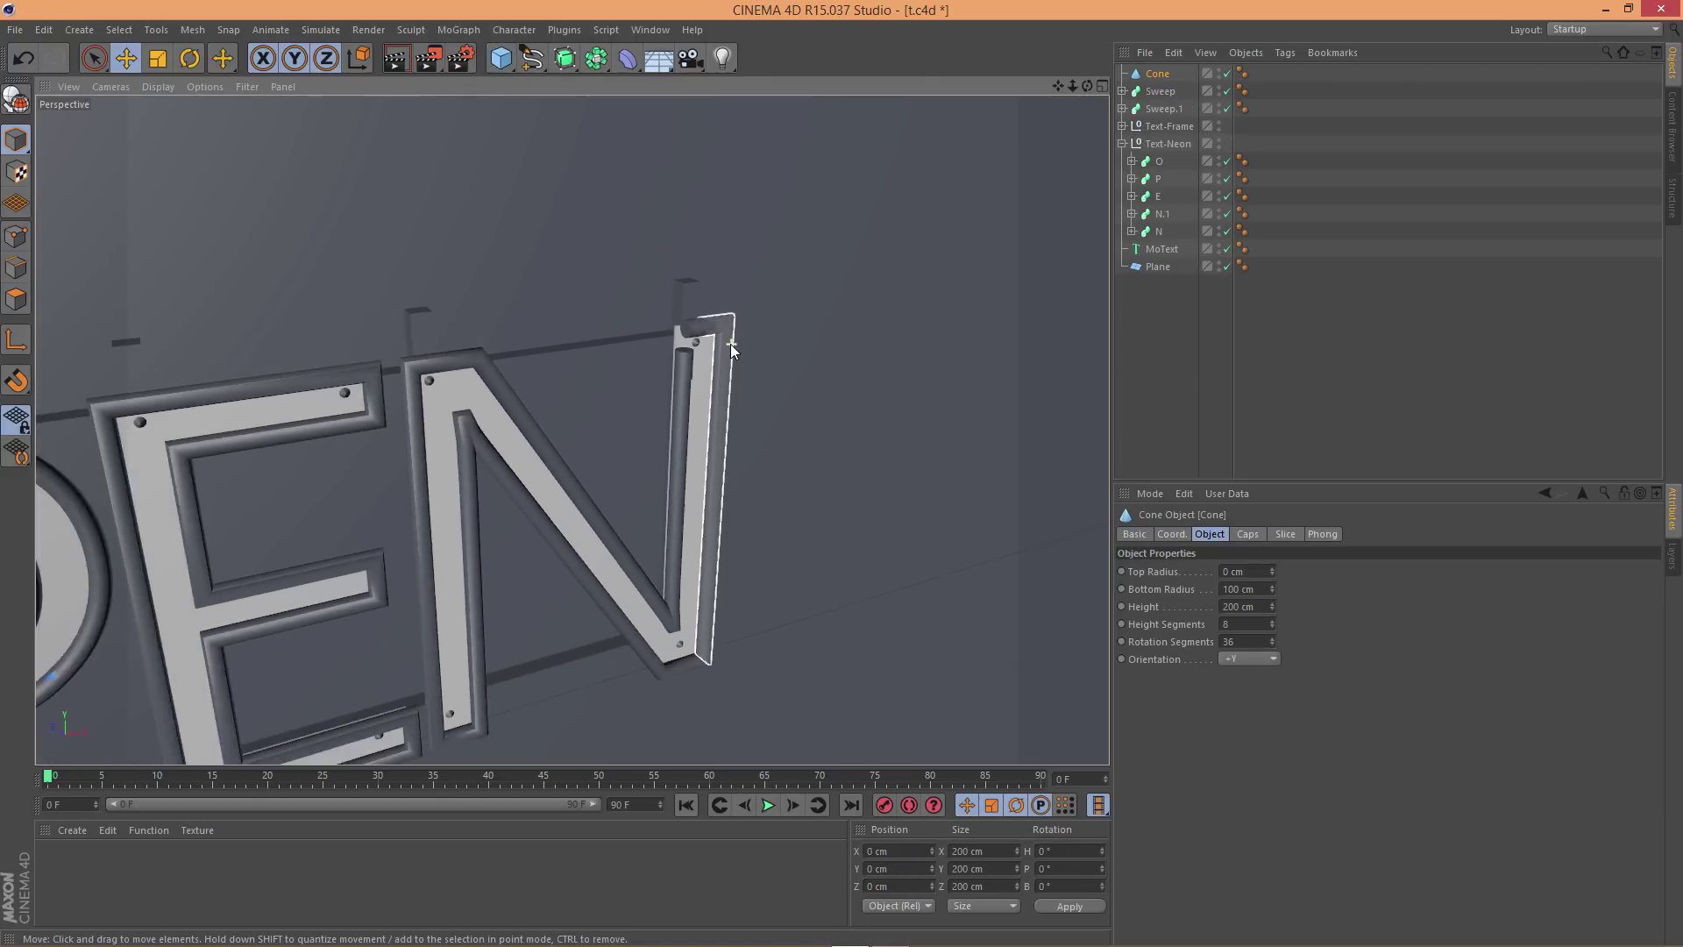
left_click(1265, 591)
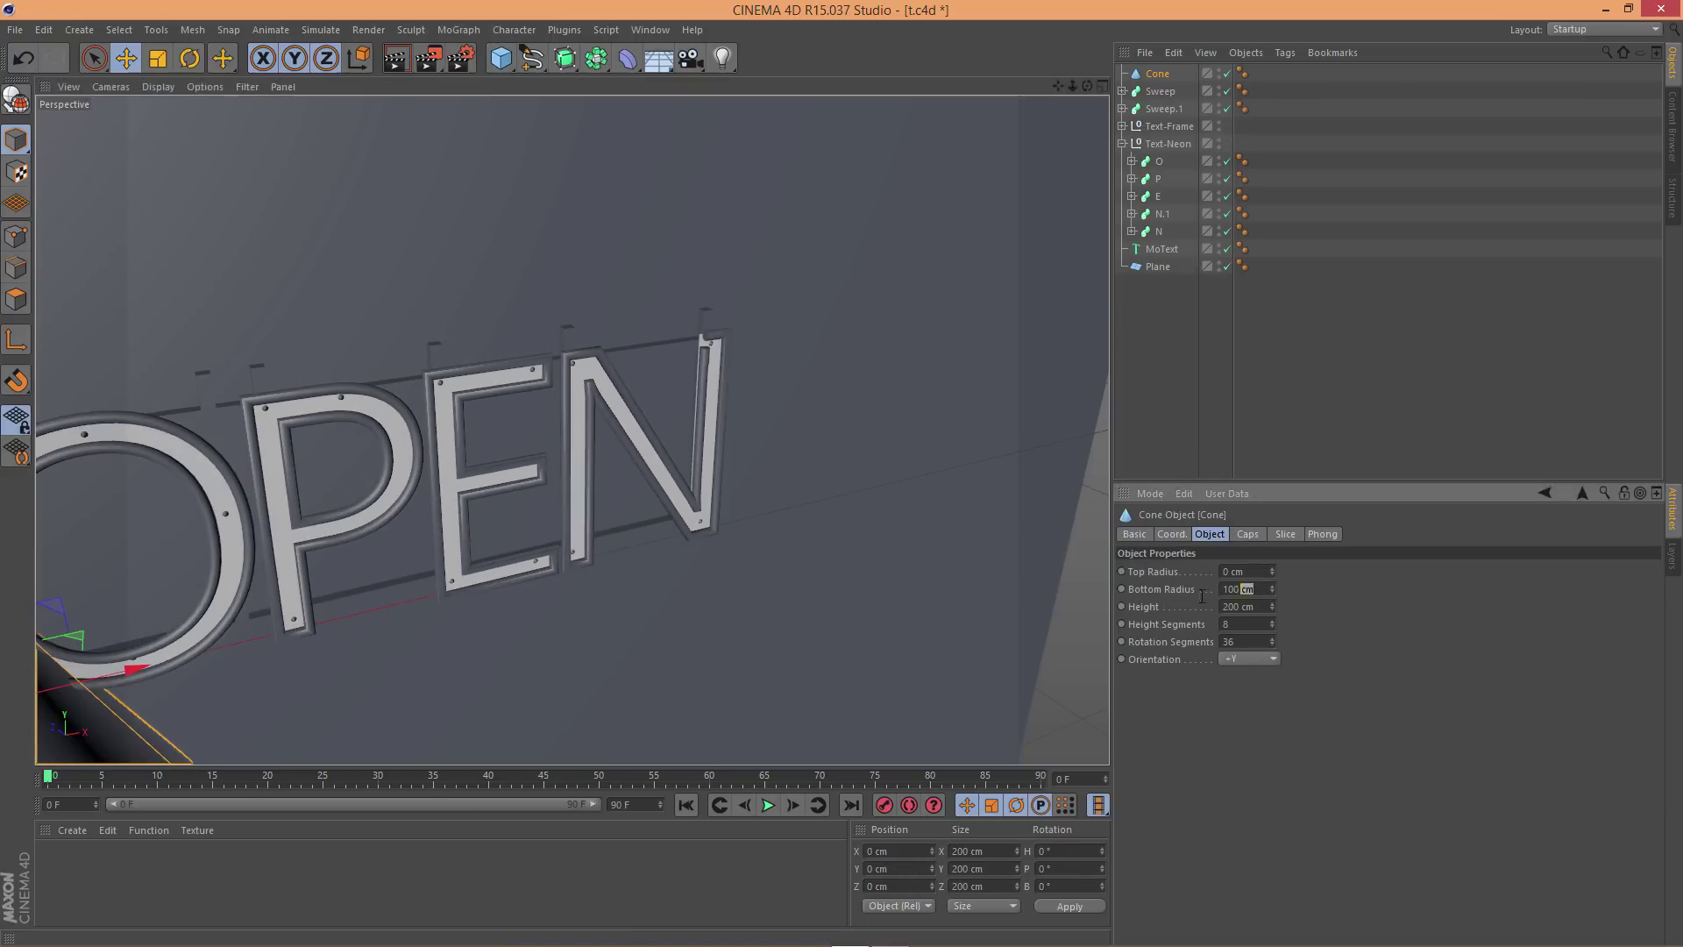
type("3.2")
key("Return")
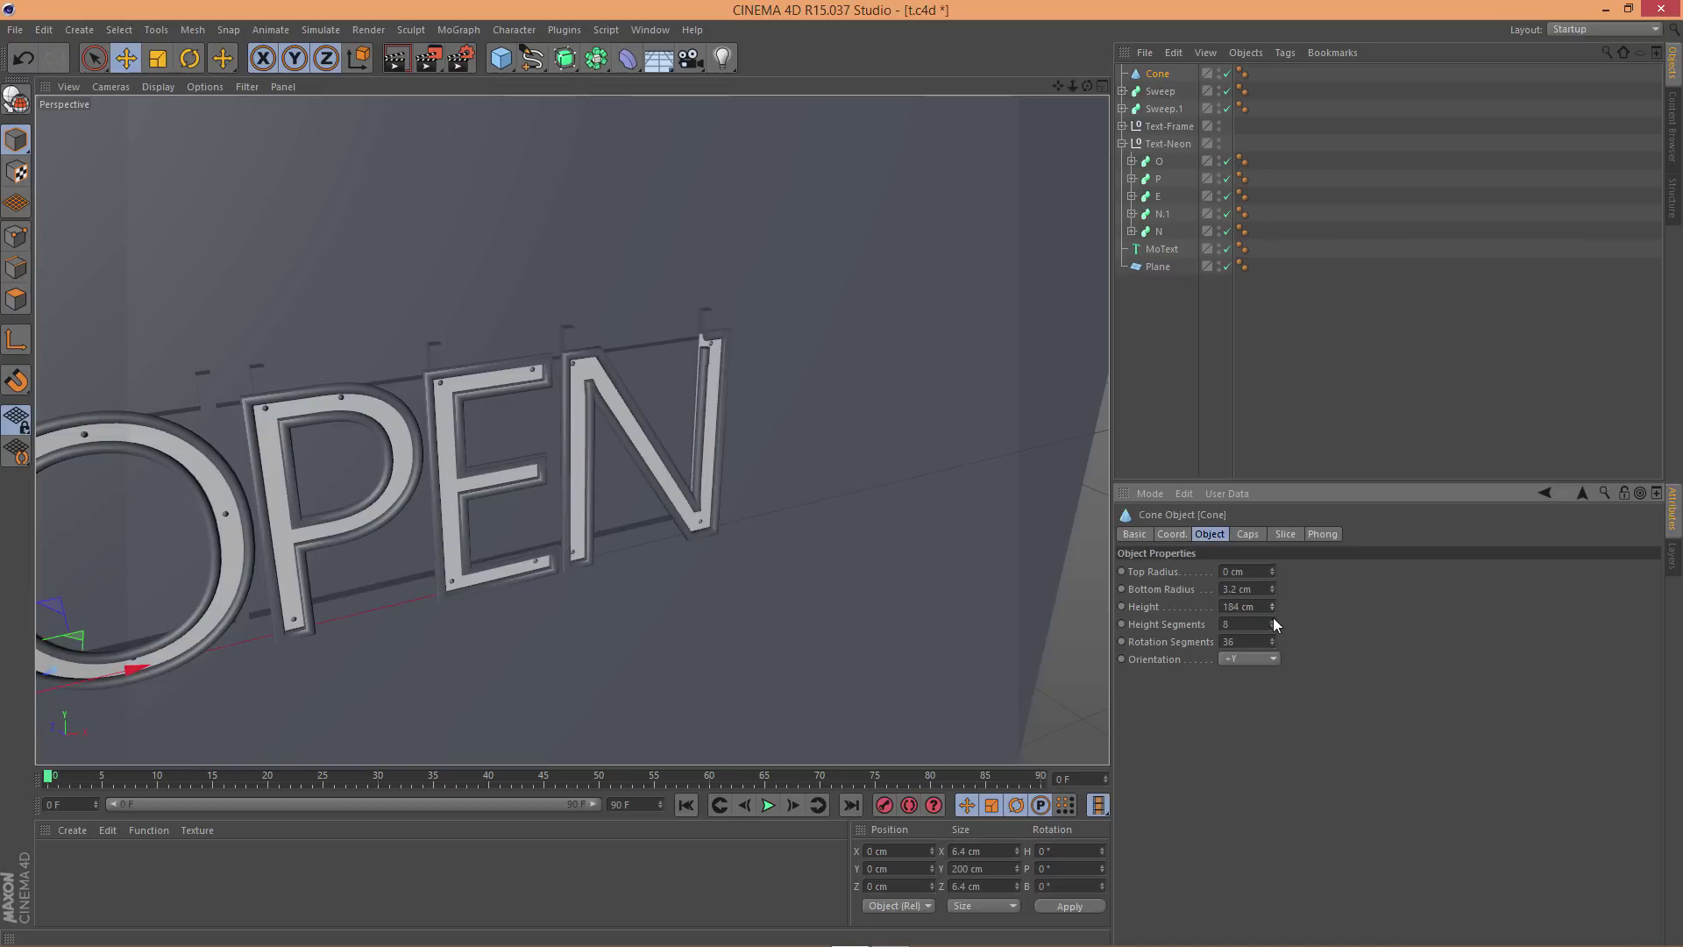
Set the cone's height to 6 cm and move it near the N's upper right end, about X 419 cm and Y 129 cm
left_click_drag(1272, 613, 1272, 608)
right_click_drag(870, 530, 803, 526, "alt")
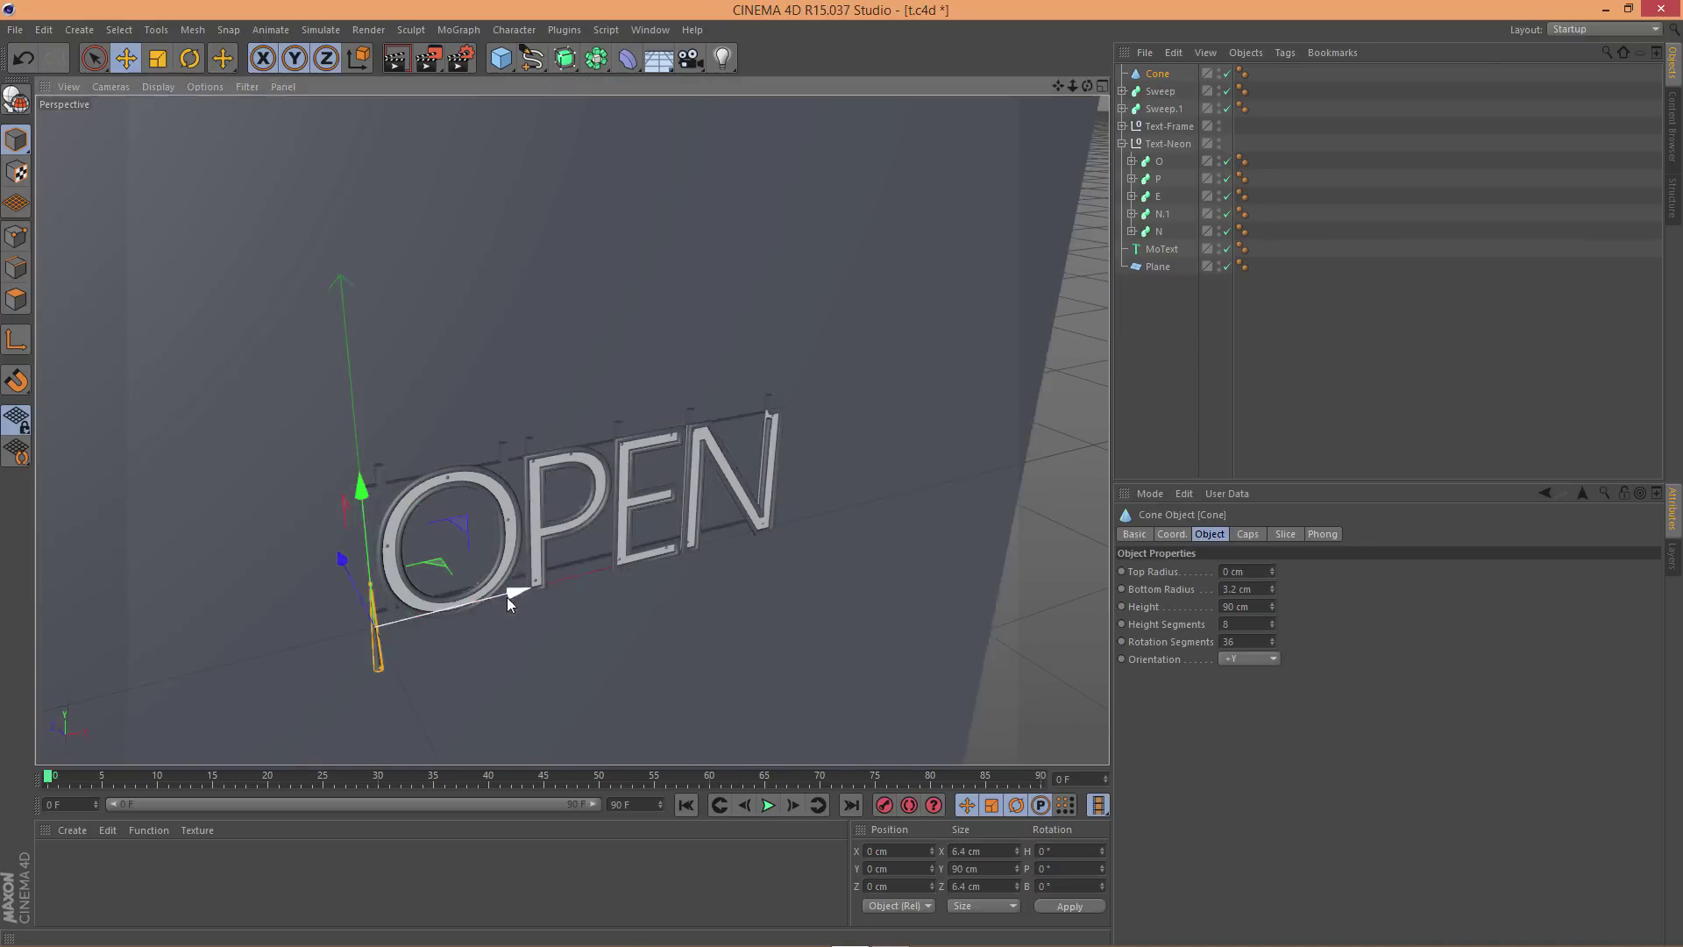
left_click_drag(510, 593, 868, 501)
left_click_drag(765, 384, 772, 282)
right_click_drag(787, 357, 789, 412, "alt")
left_click_drag(1271, 607, 1270, 614)
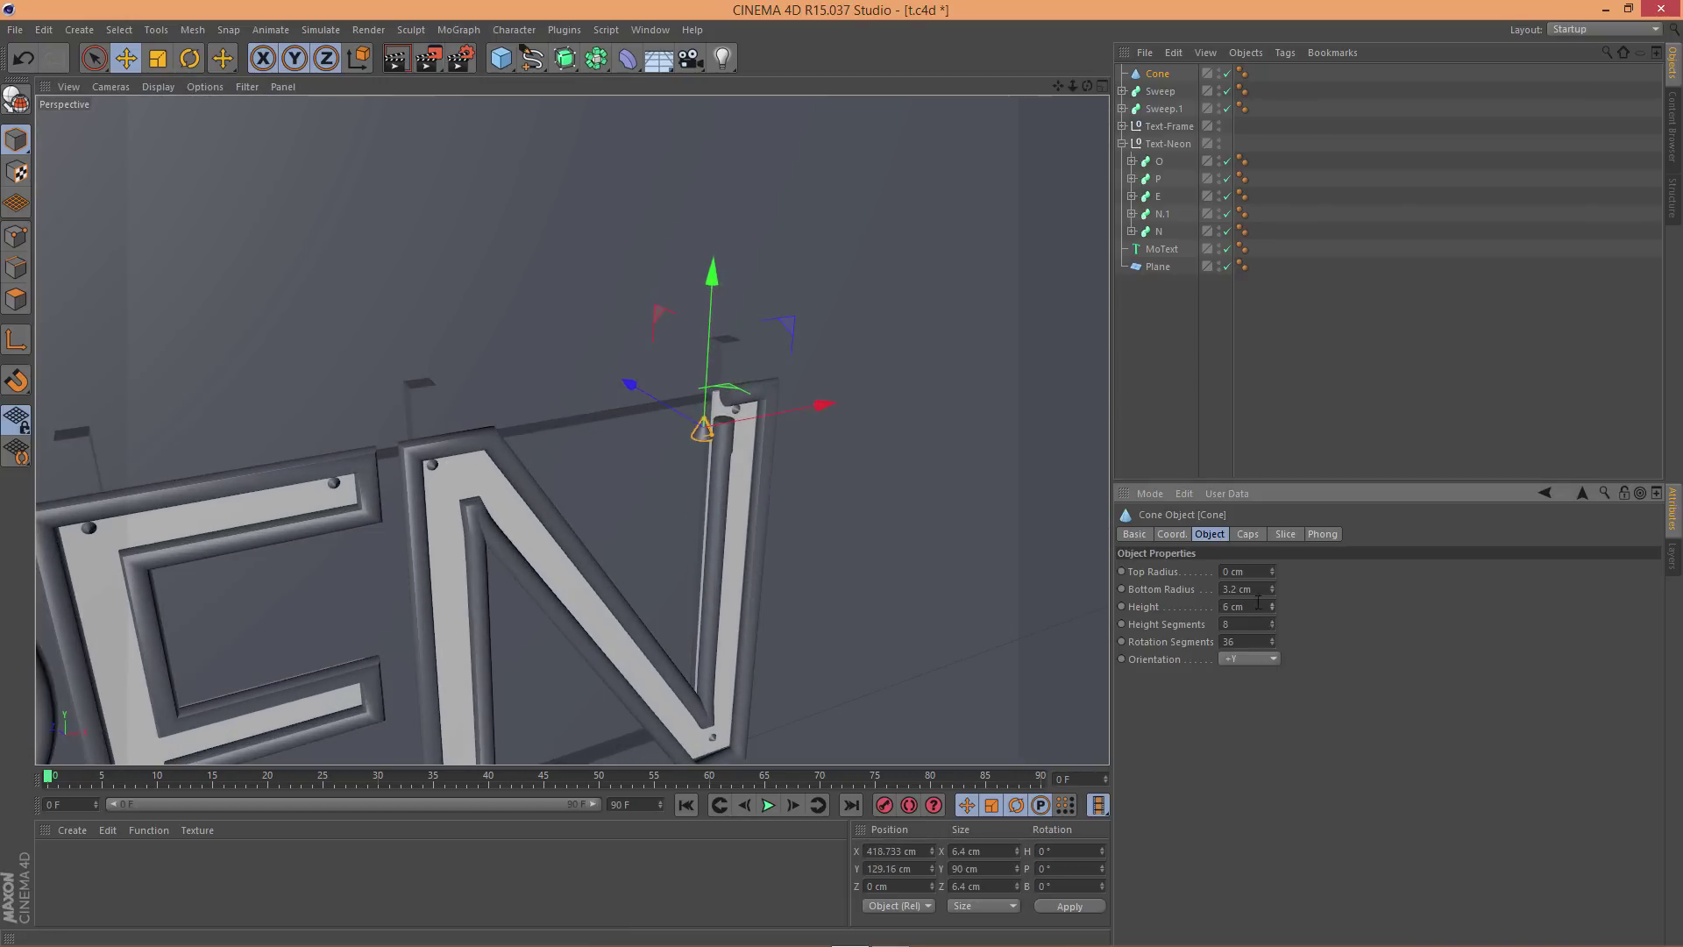
Raise the cone beside the horizontal cap to about X 423, Y 141, Z -4 cm and rotate it to a bank angle of -90°
scroll(752, 436, "up", 8)
left_click_drag(729, 368, 550, 381, "alt")
left_click_drag(727, 419, 761, 416)
left_click_drag(605, 276, 582, 154)
key("r")
left_click_drag(582, 230, 564, 343)
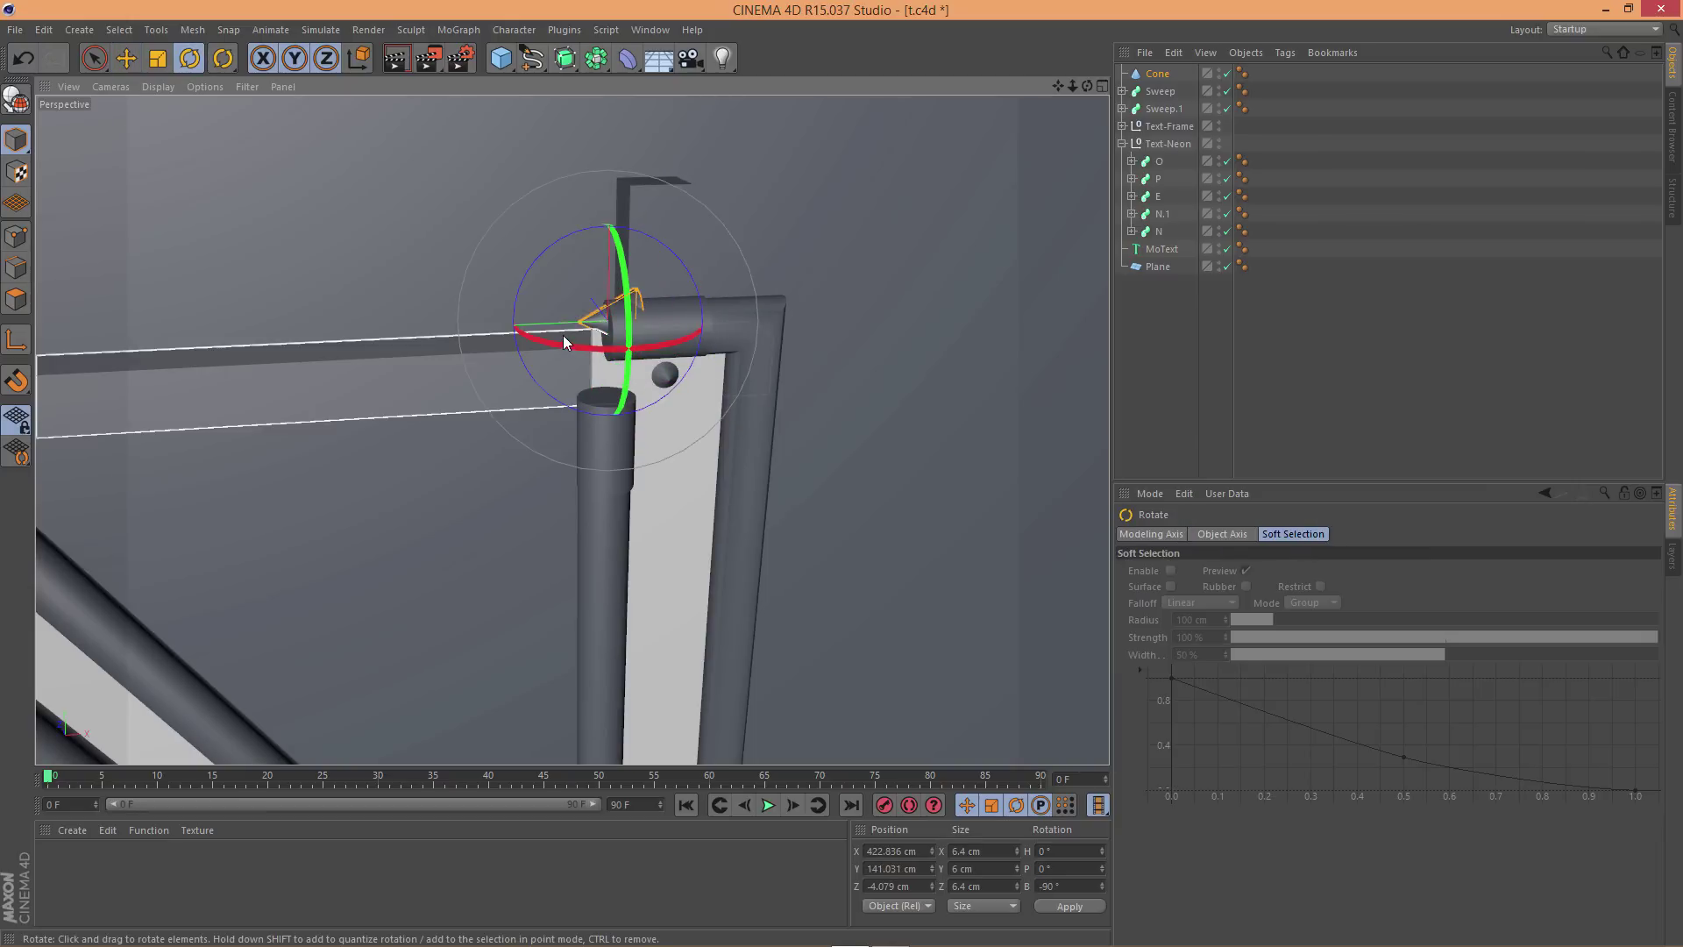
Move the cone against the open end of the horizontal cap, at about X 419.7, Y 139.9 and Z -4.8 cm
key("e")
left_click_drag(609, 163, 612, 175)
scroll(658, 274, "up", 3)
left_click_drag(456, 335, 403, 326)
left_click_drag(620, 436, 812, 445, "alt")
left_click_drag(445, 322, 460, 325)
scroll(617, 325, "up", 3)
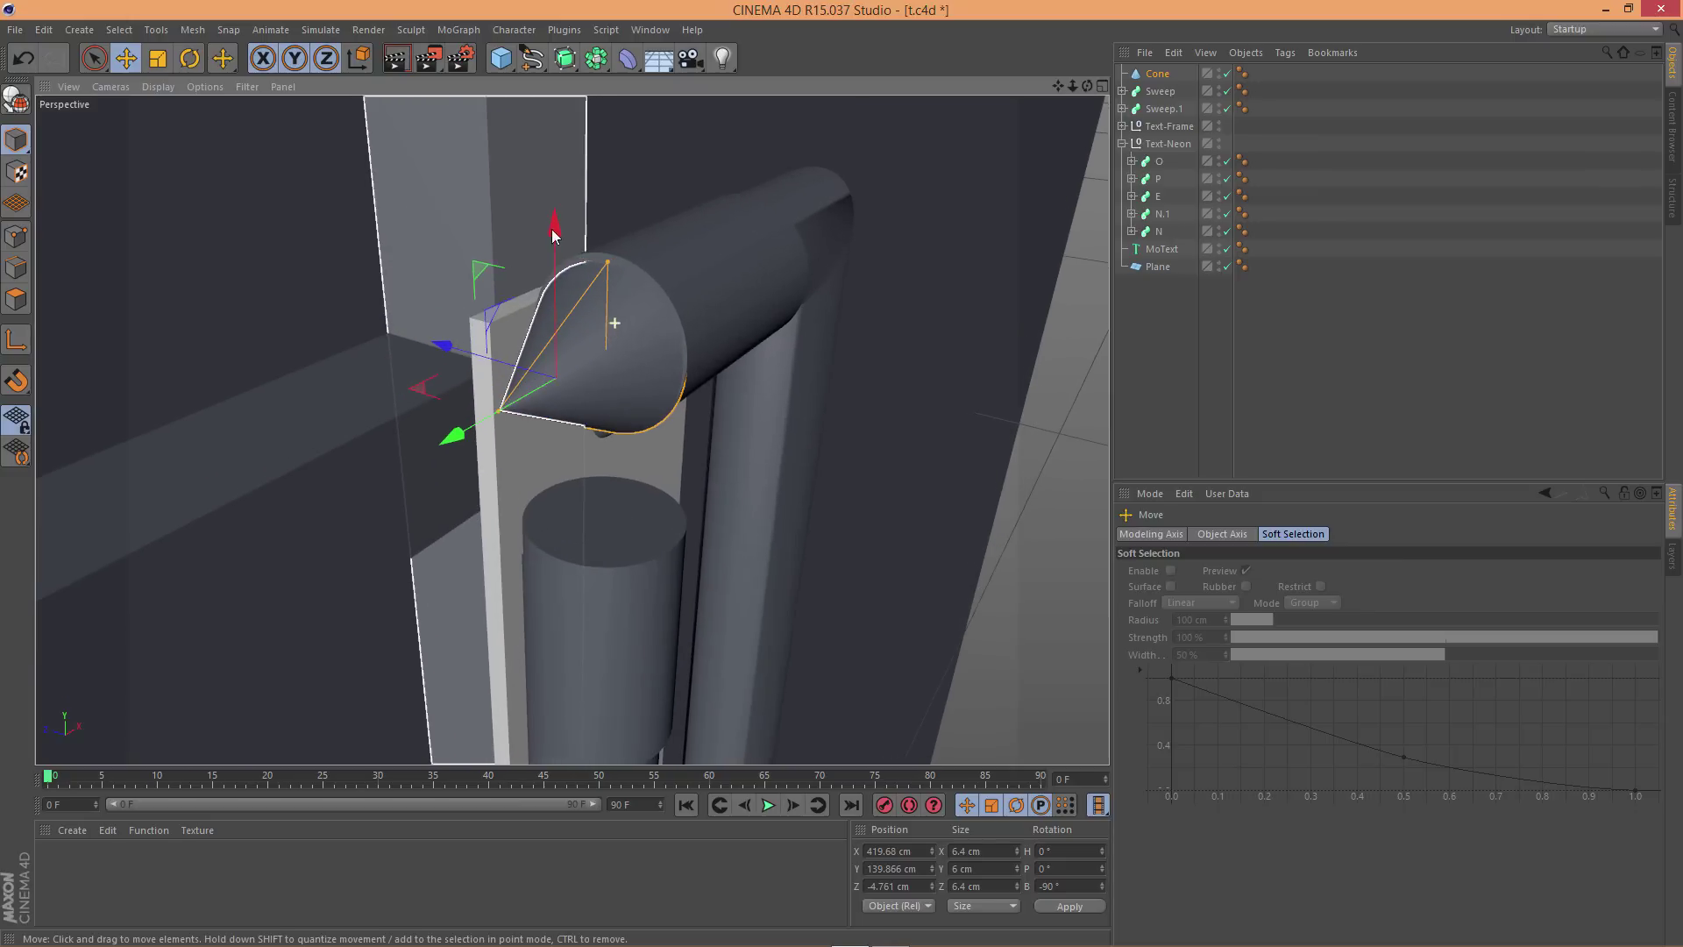
Fine-tune the cone's alignment with the cap's axis to about Y 140.1 cm and Z -4.8 cm
left_click_drag(552, 220, 551, 216)
left_click_drag(550, 219, 545, 212)
scroll(473, 344, "up", 5)
left_click_drag(344, 353, 343, 347)
left_click_drag(356, 421, 344, 437)
key("ctrl+z")
left_click_drag(662, 387, 433, 361, "alt")
scroll(432, 361, "down", 4)
scroll(433, 362, "down", 6)
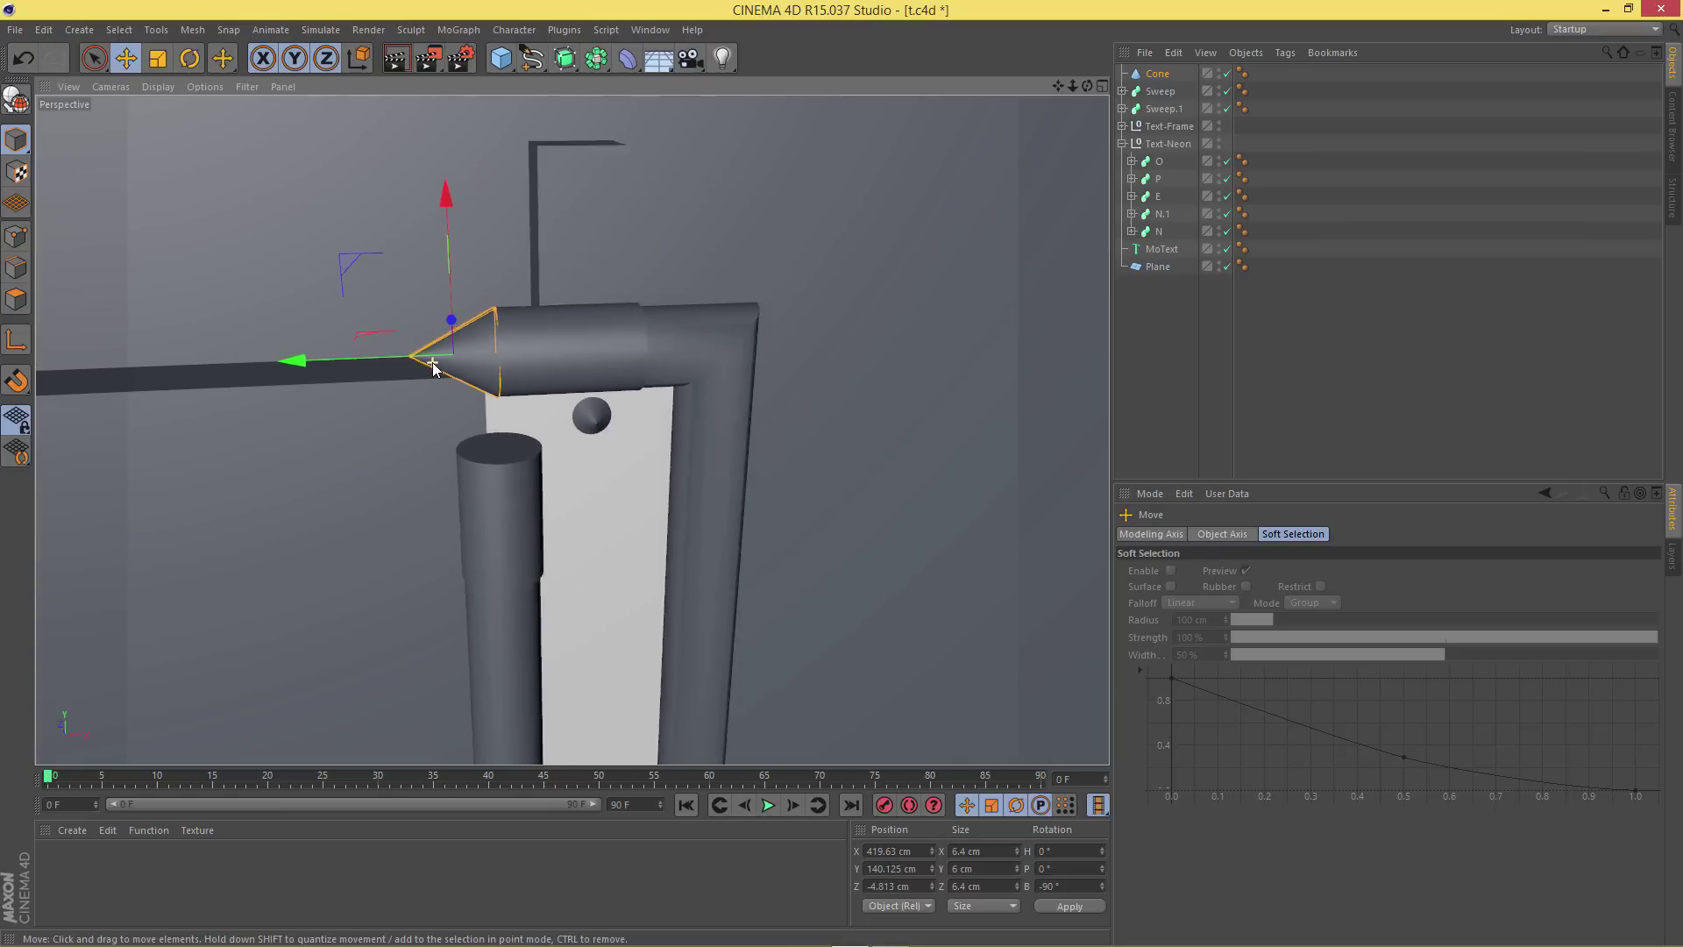
Set the cone's height to 2 cm and slide it back flush onto the cap's end at about X 421.5 cm
left_click(1140, 386)
left_click_drag(684, 412, 619, 386, "alt")
scroll(618, 387, "down", 4)
scroll(435, 338, "up", 5)
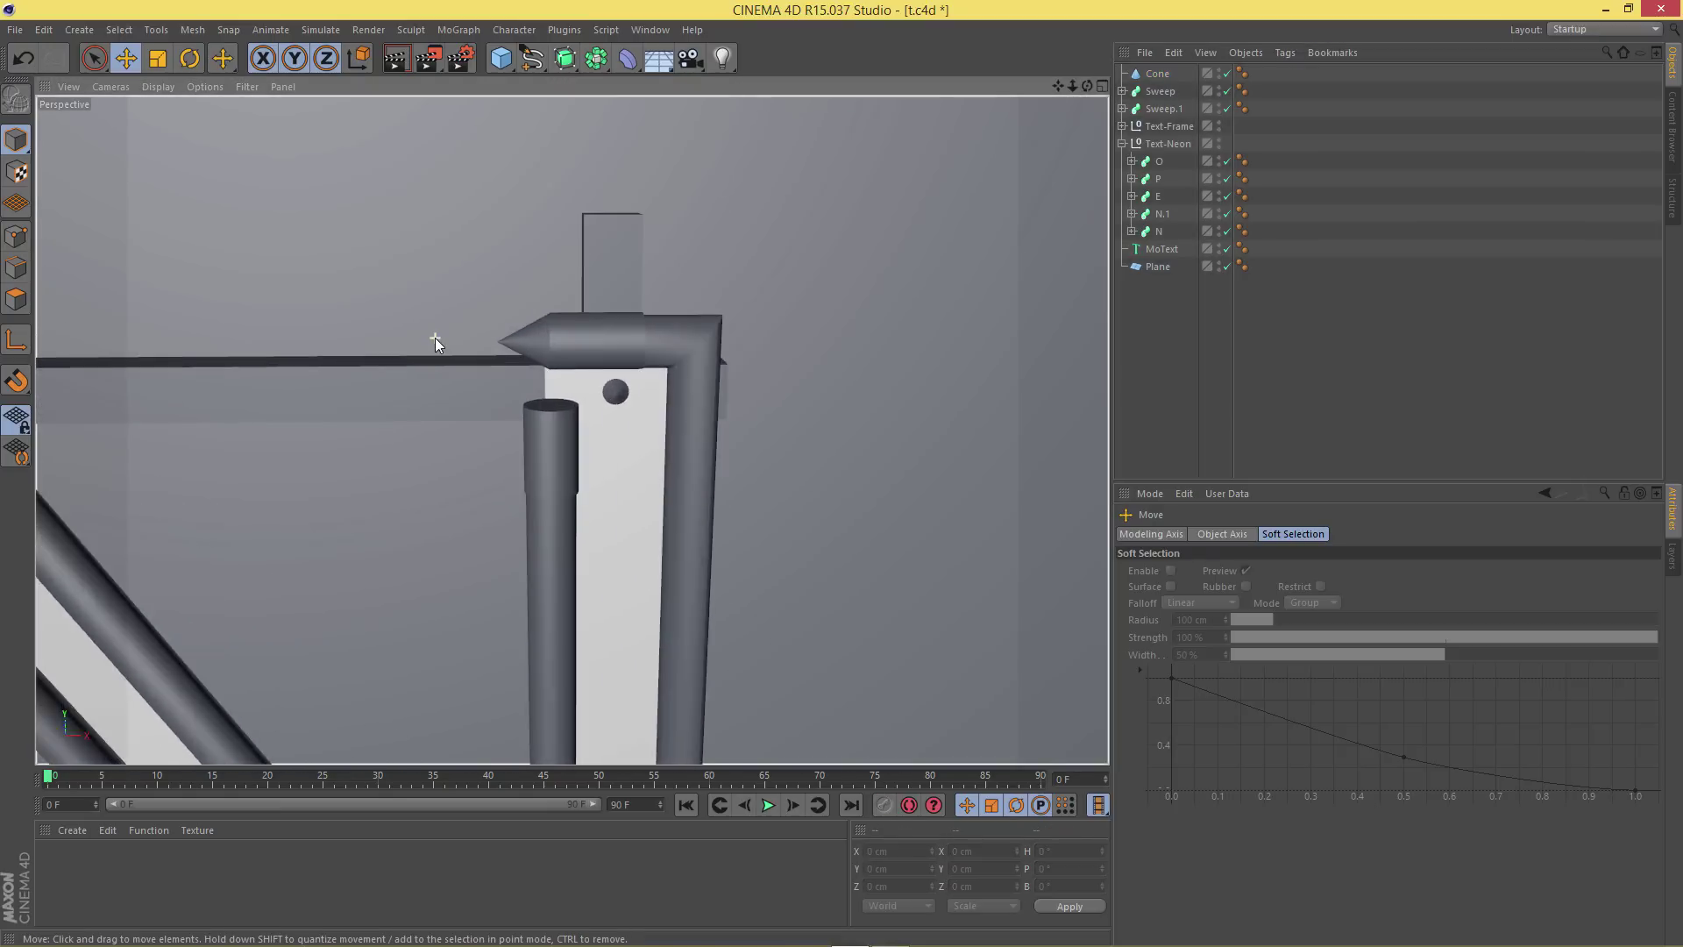
left_click_drag(517, 407, 596, 360, "alt")
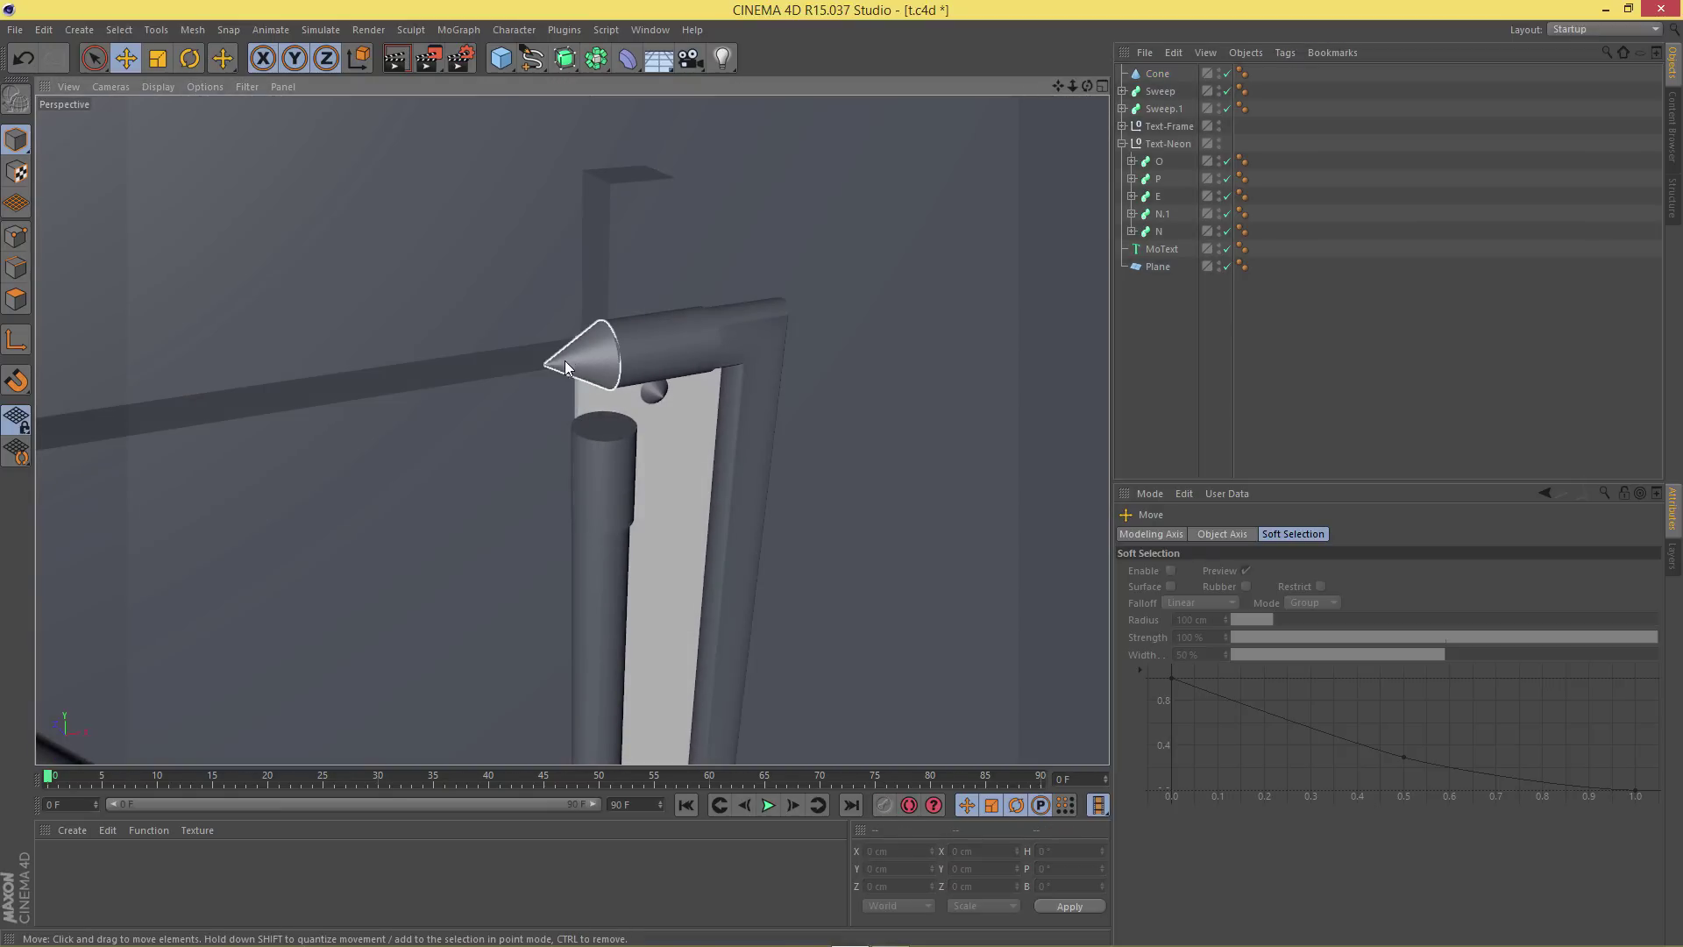
left_click(562, 363)
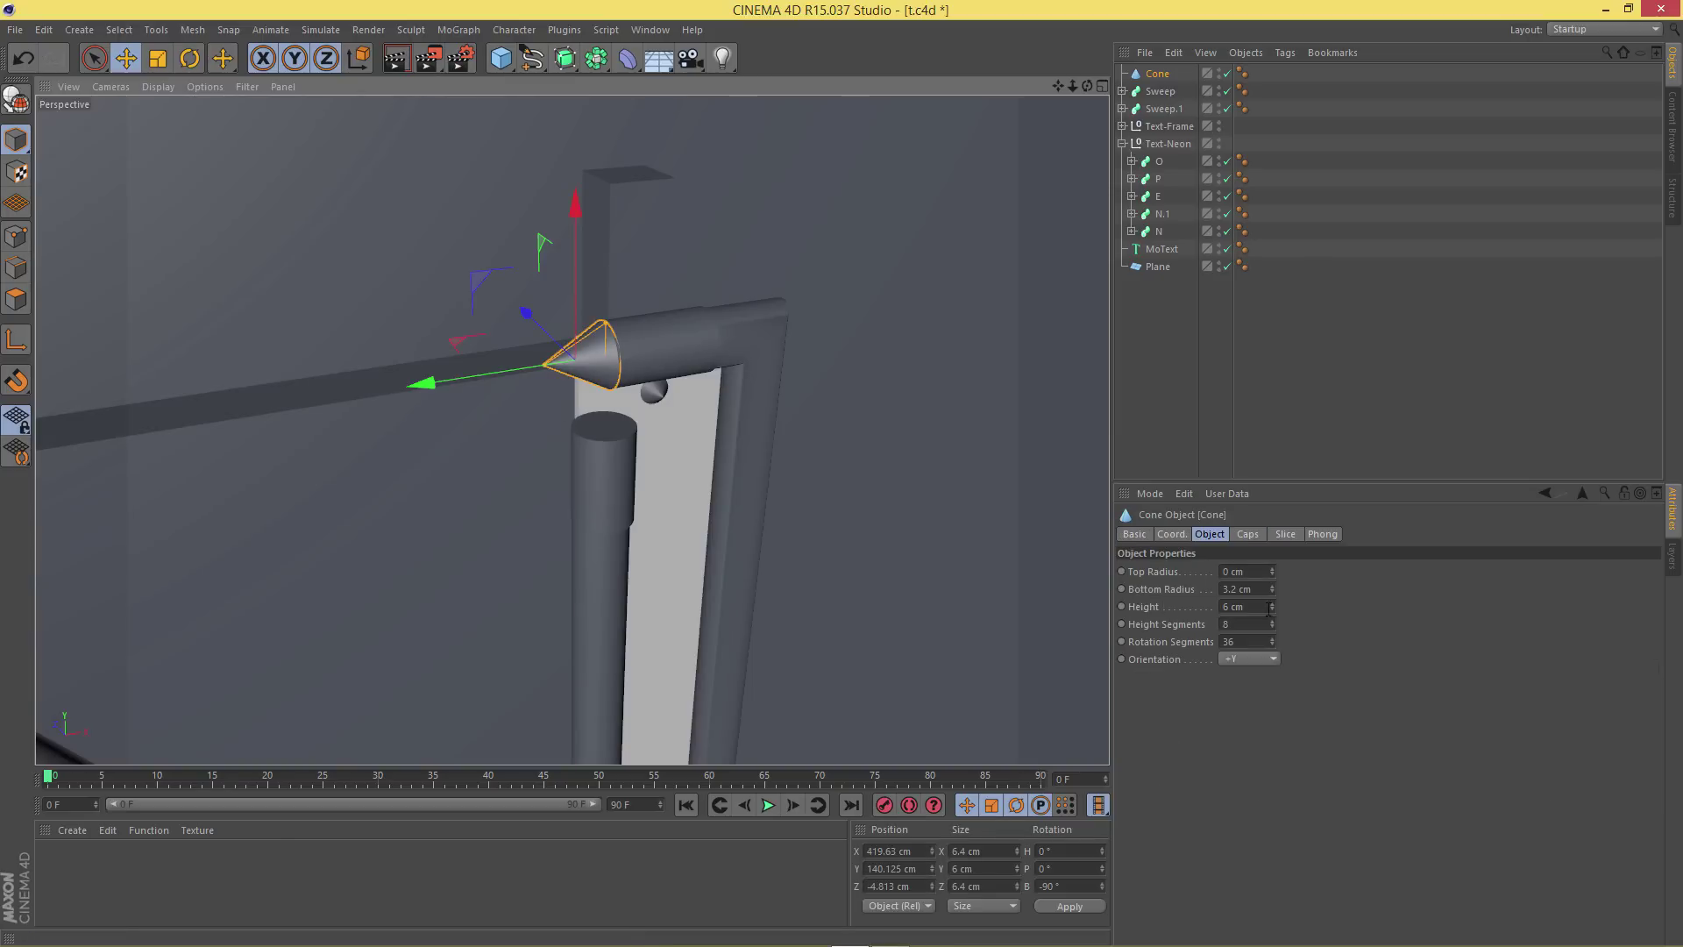
left_click(1271, 605)
left_click(1270, 602)
left_click(1271, 607)
left_click_drag(1271, 608, 1272, 607)
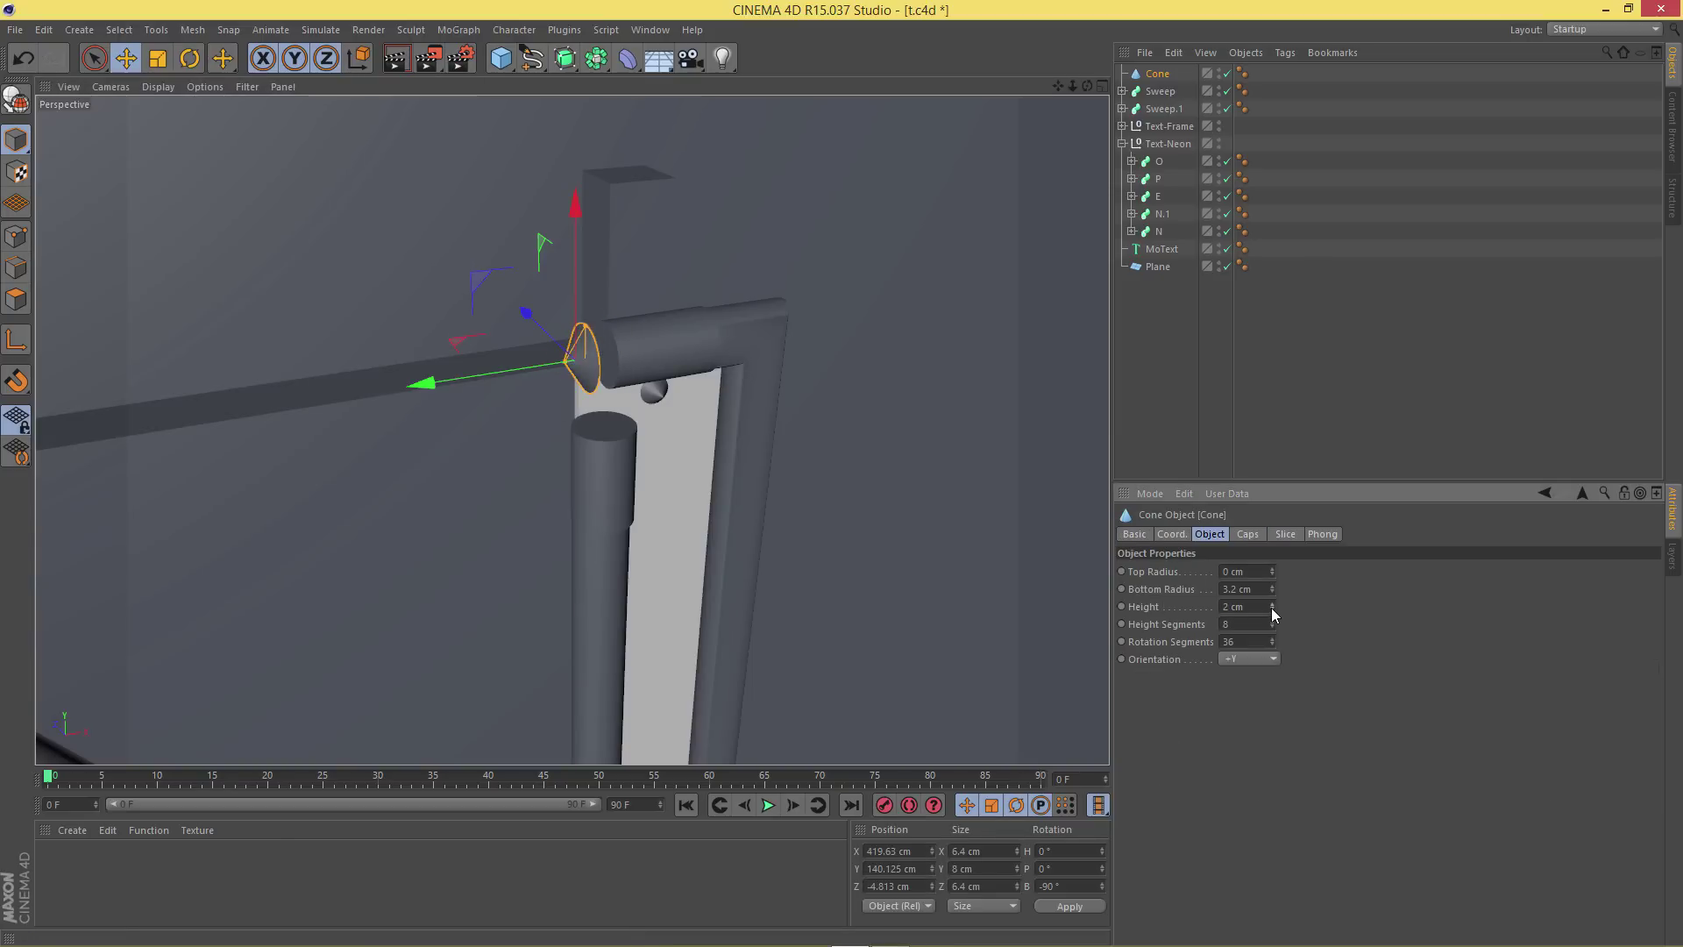
scroll(575, 438, "up", 5)
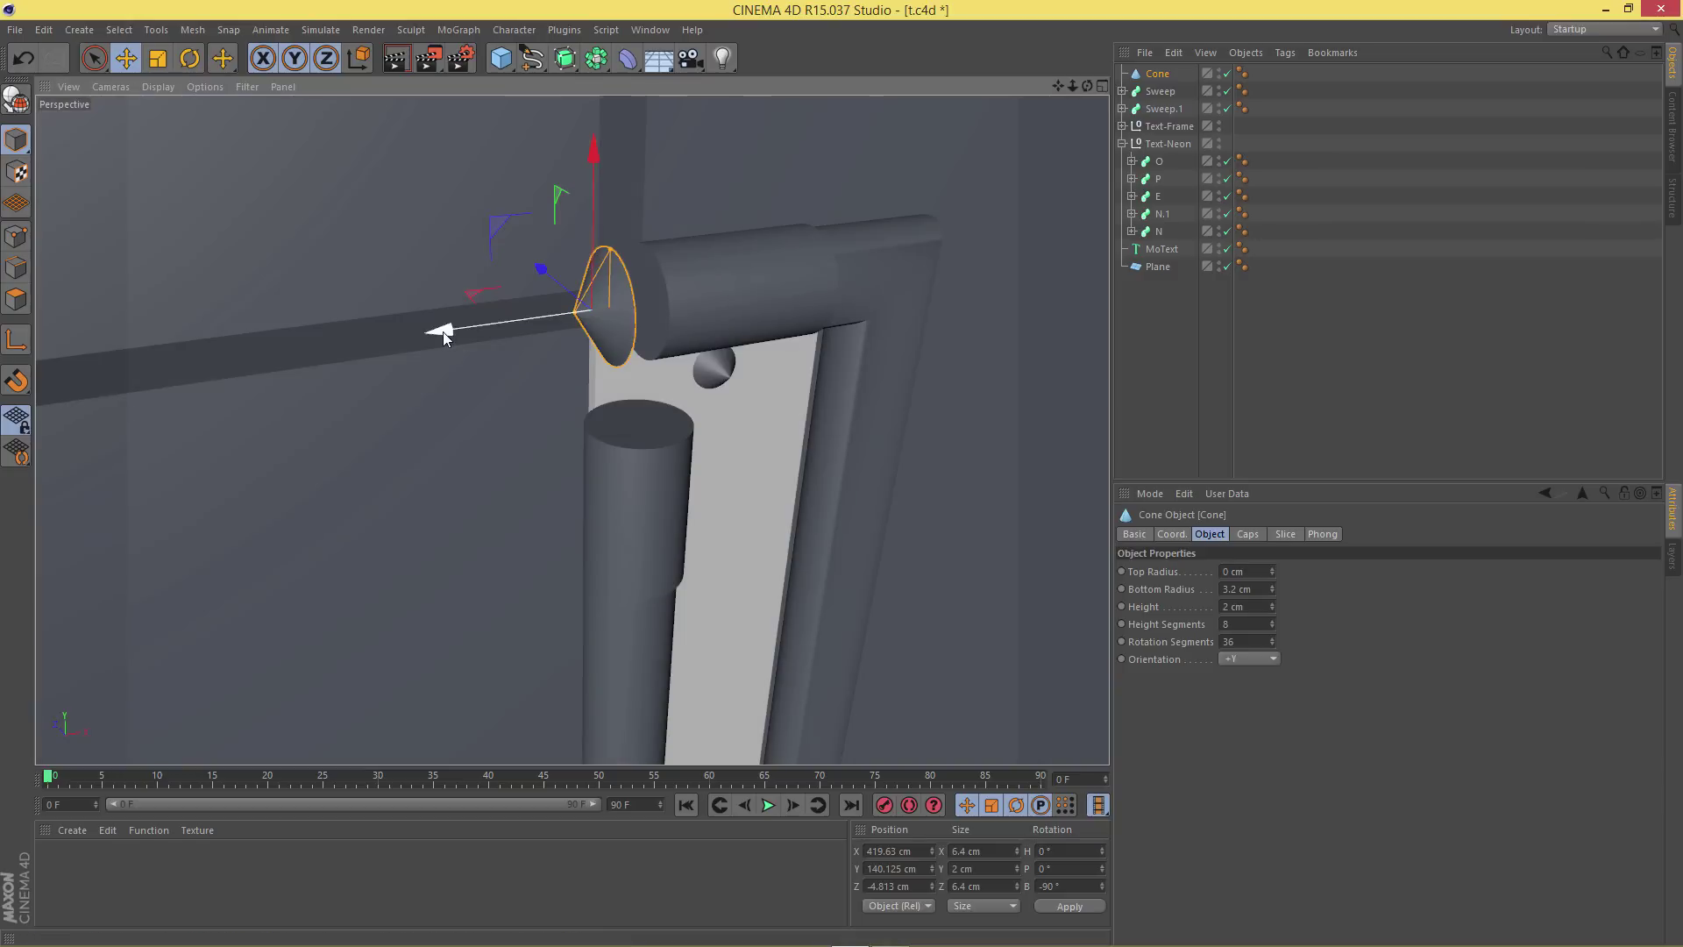
left_click_drag(449, 336, 480, 340)
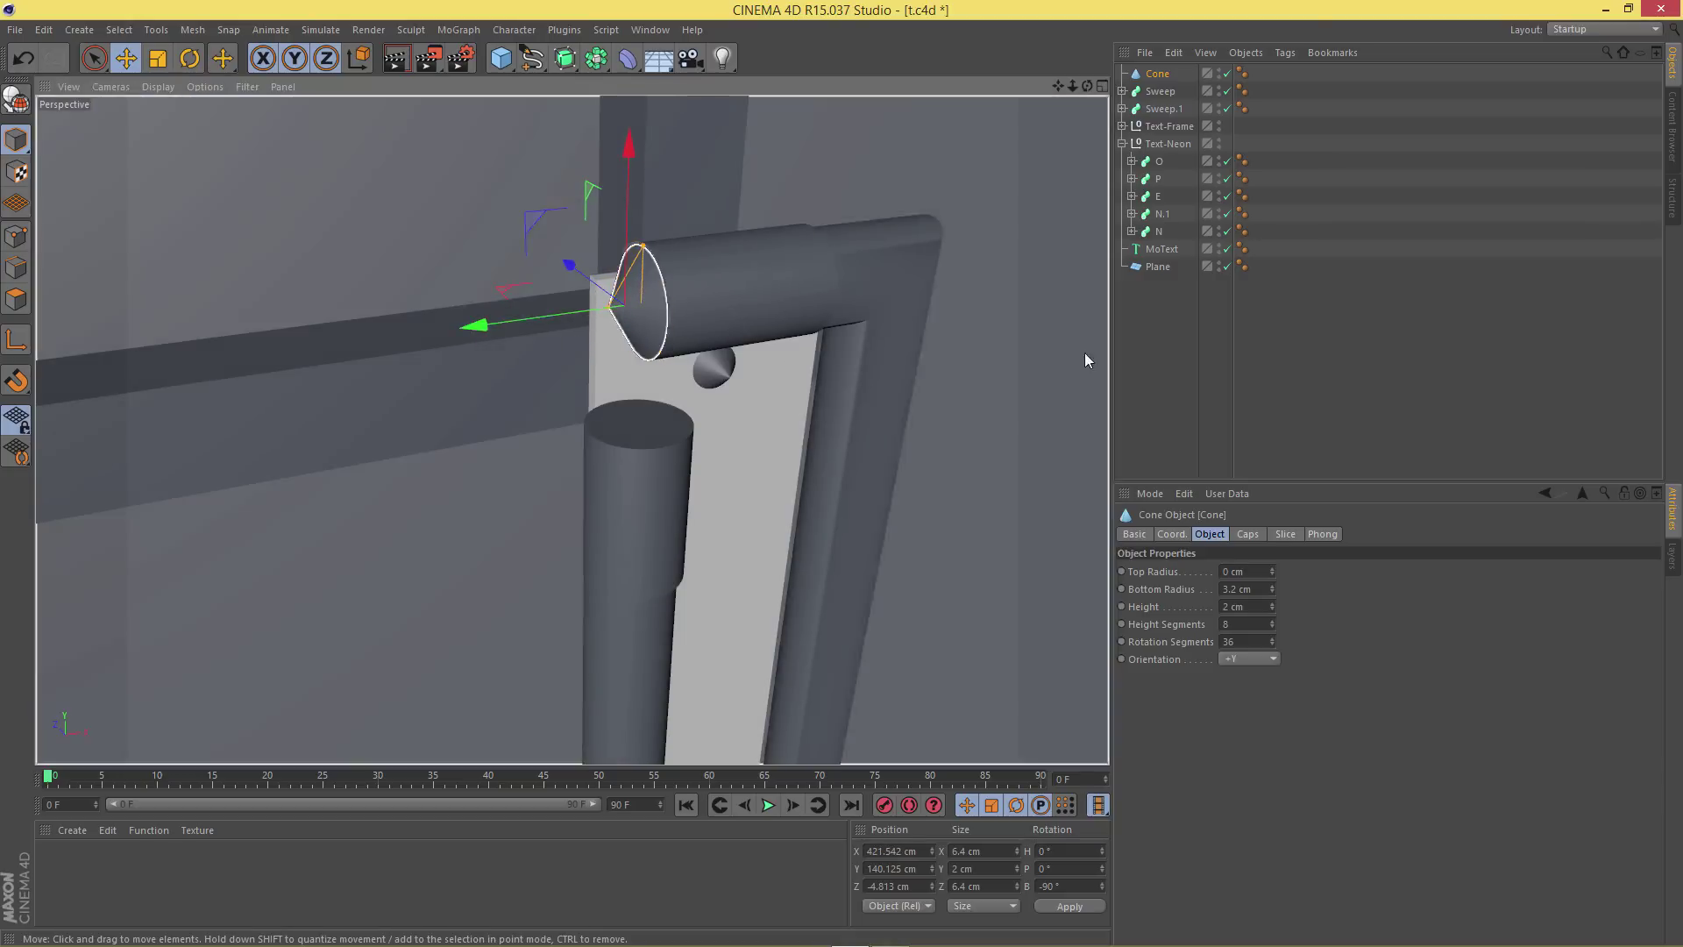
Deselect the cone, show all four views and save the scene
left_click(1156, 353)
left_click_drag(879, 339, 605, 289, "alt")
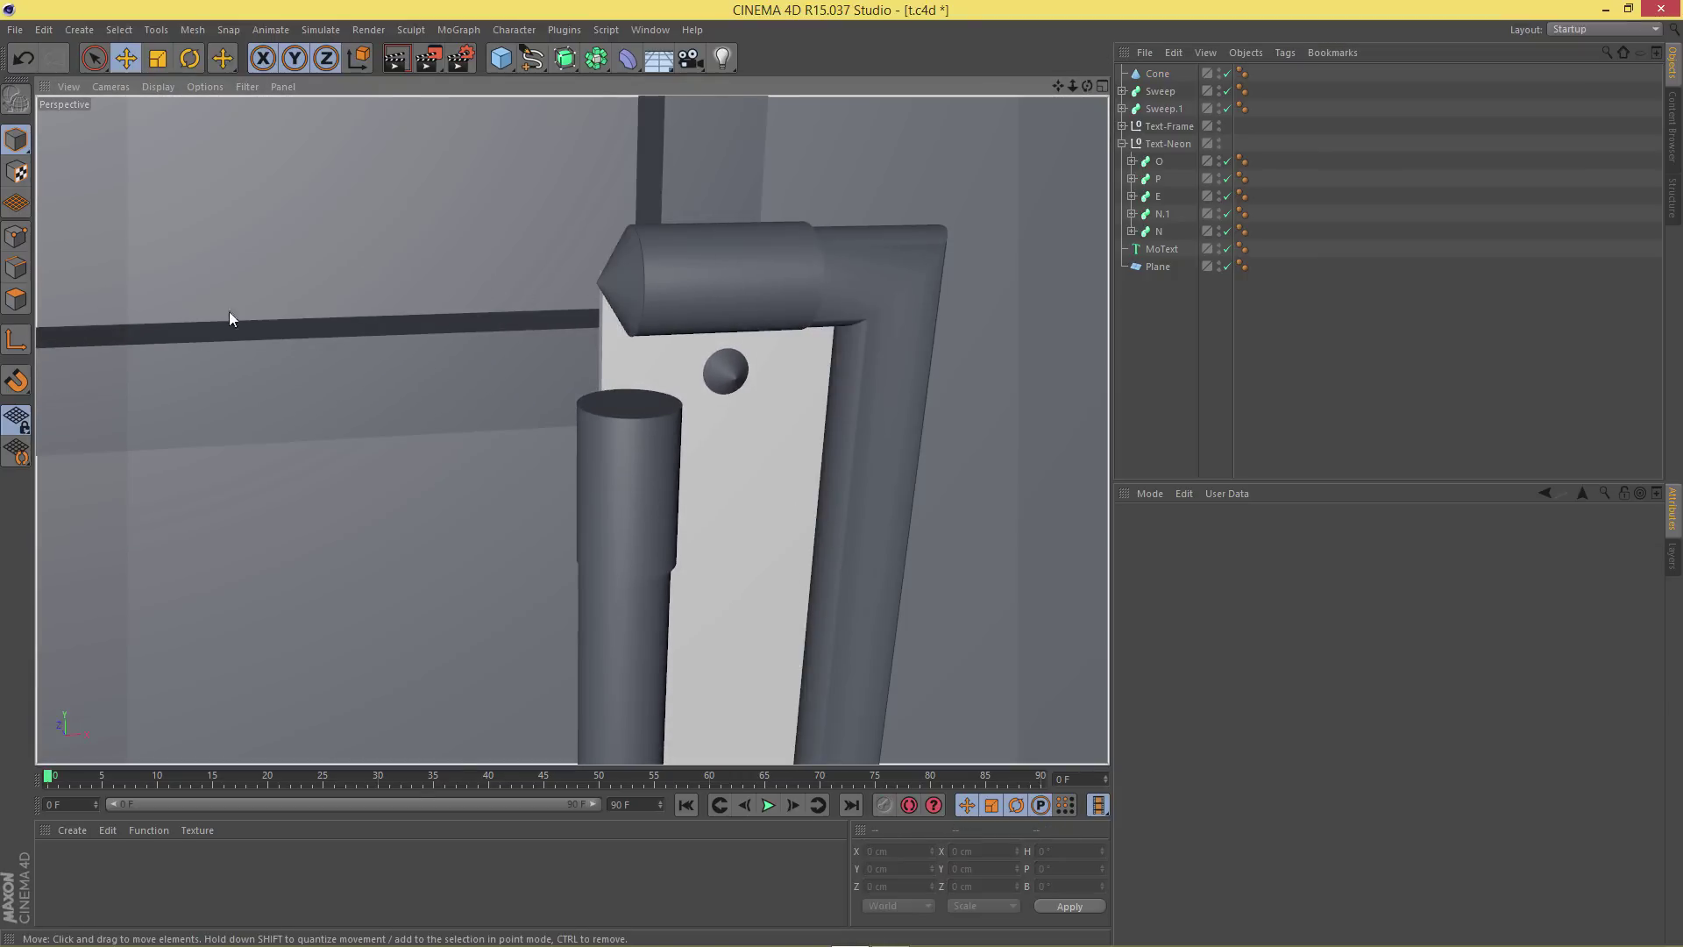
scroll(433, 454, "down", 10)
scroll(433, 454, "down", 6)
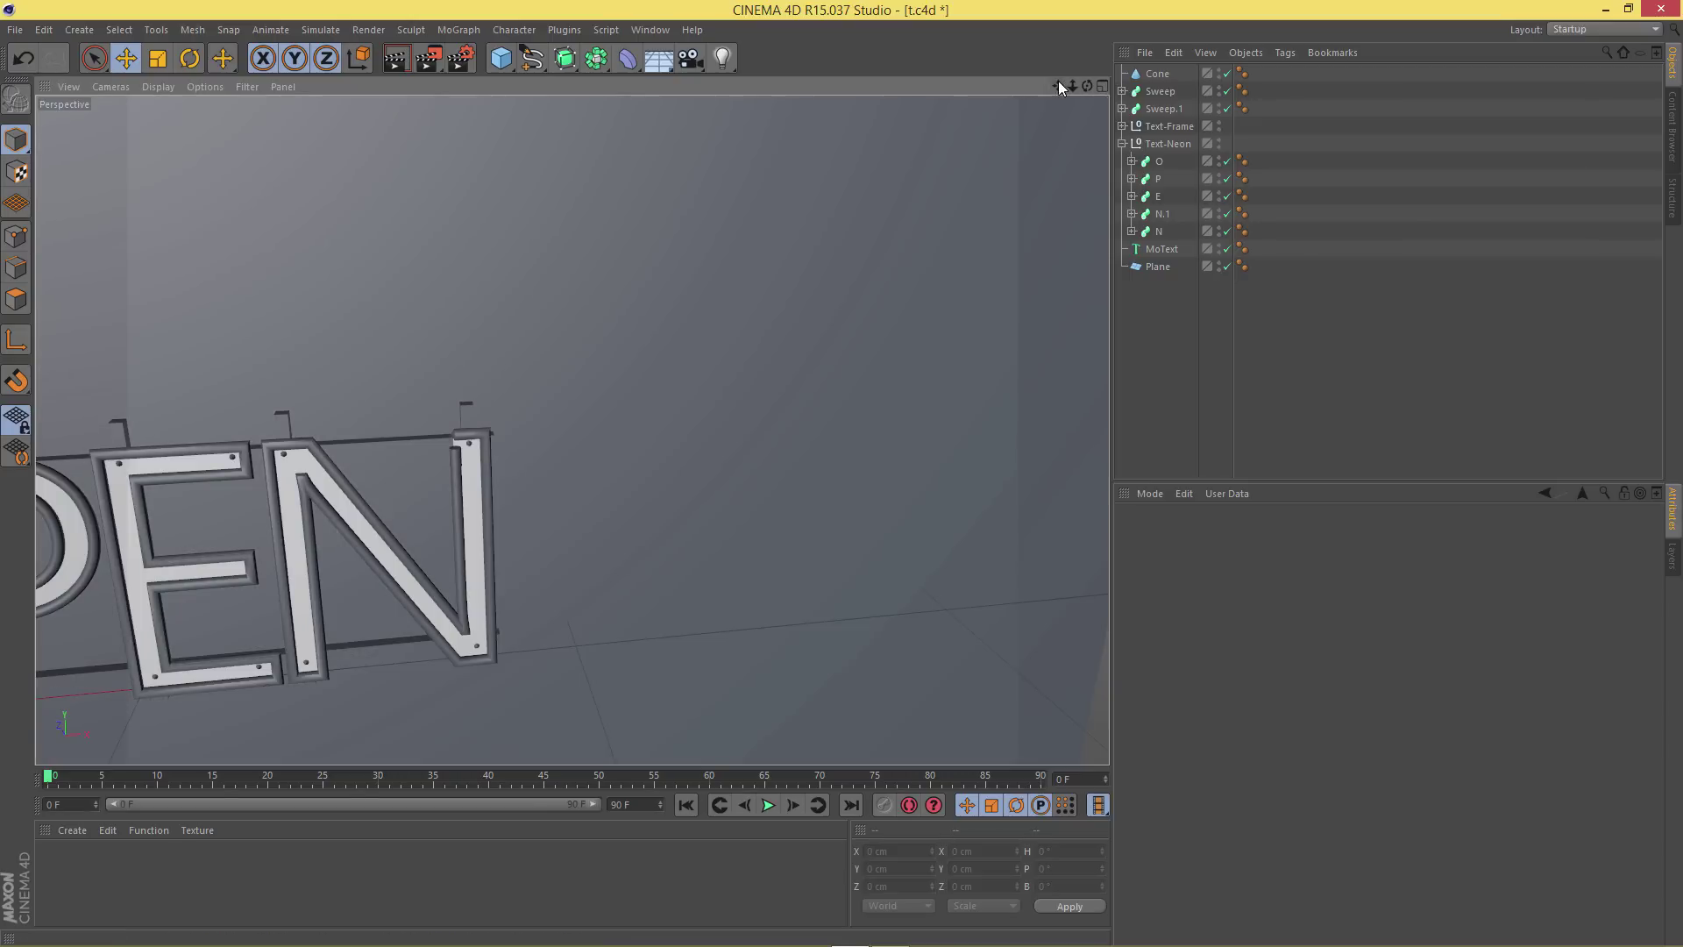
left_click_drag(1059, 84, 980, 183)
scroll(901, 319, "down", 6)
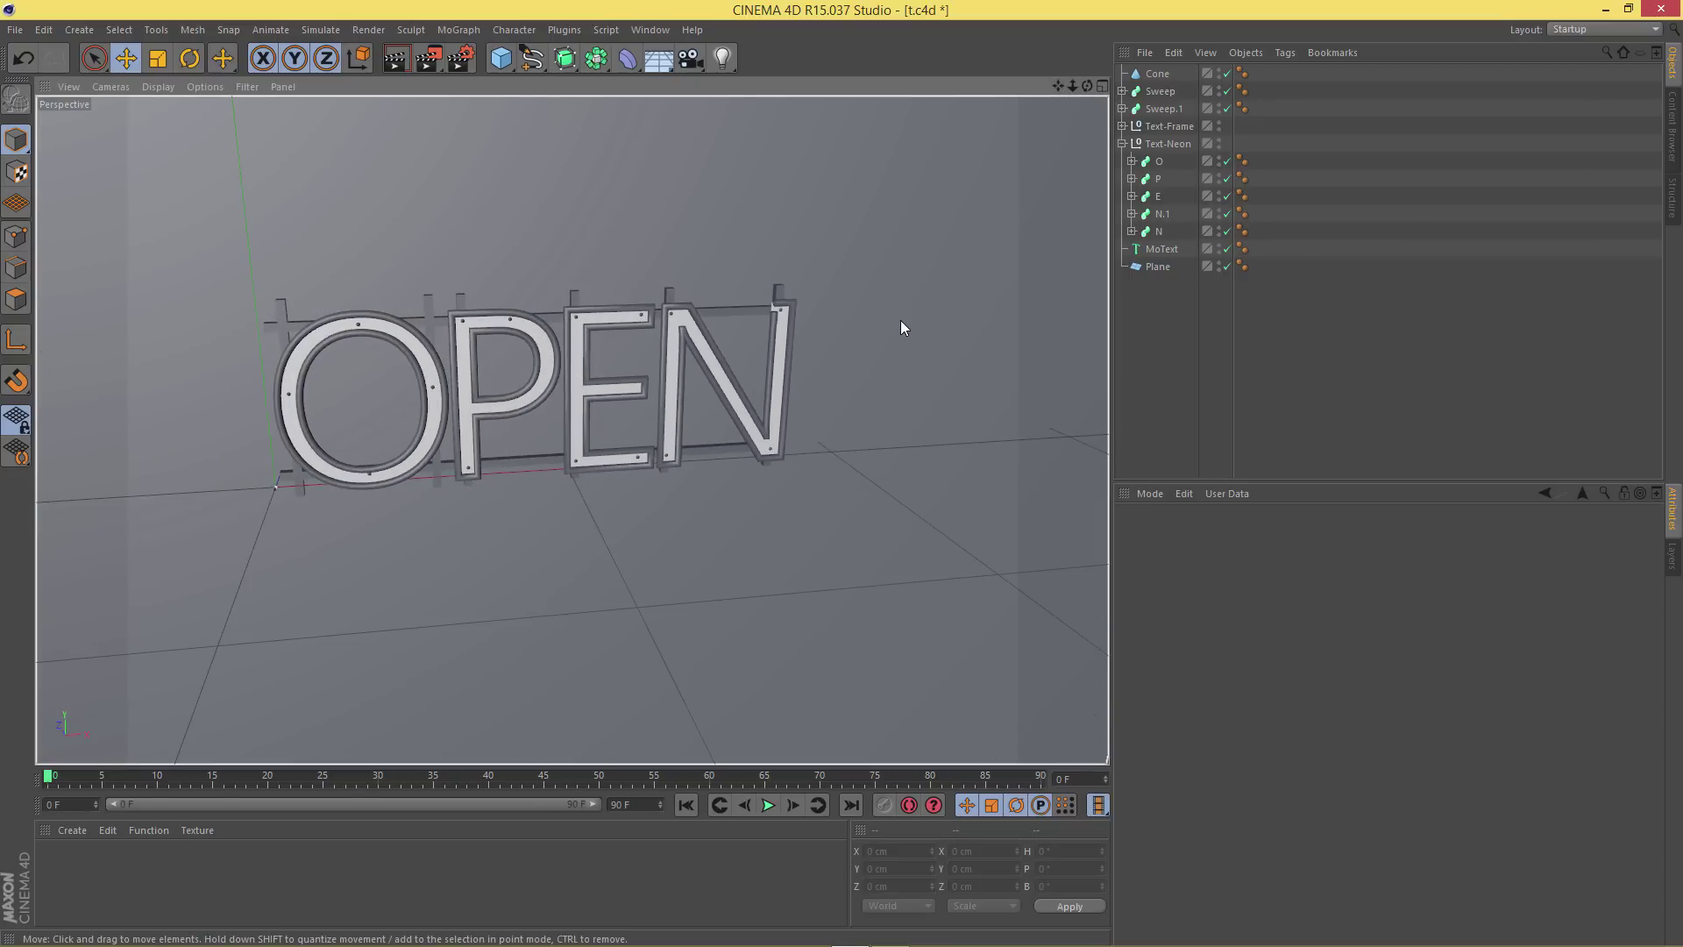
scroll(836, 305, "up", 3)
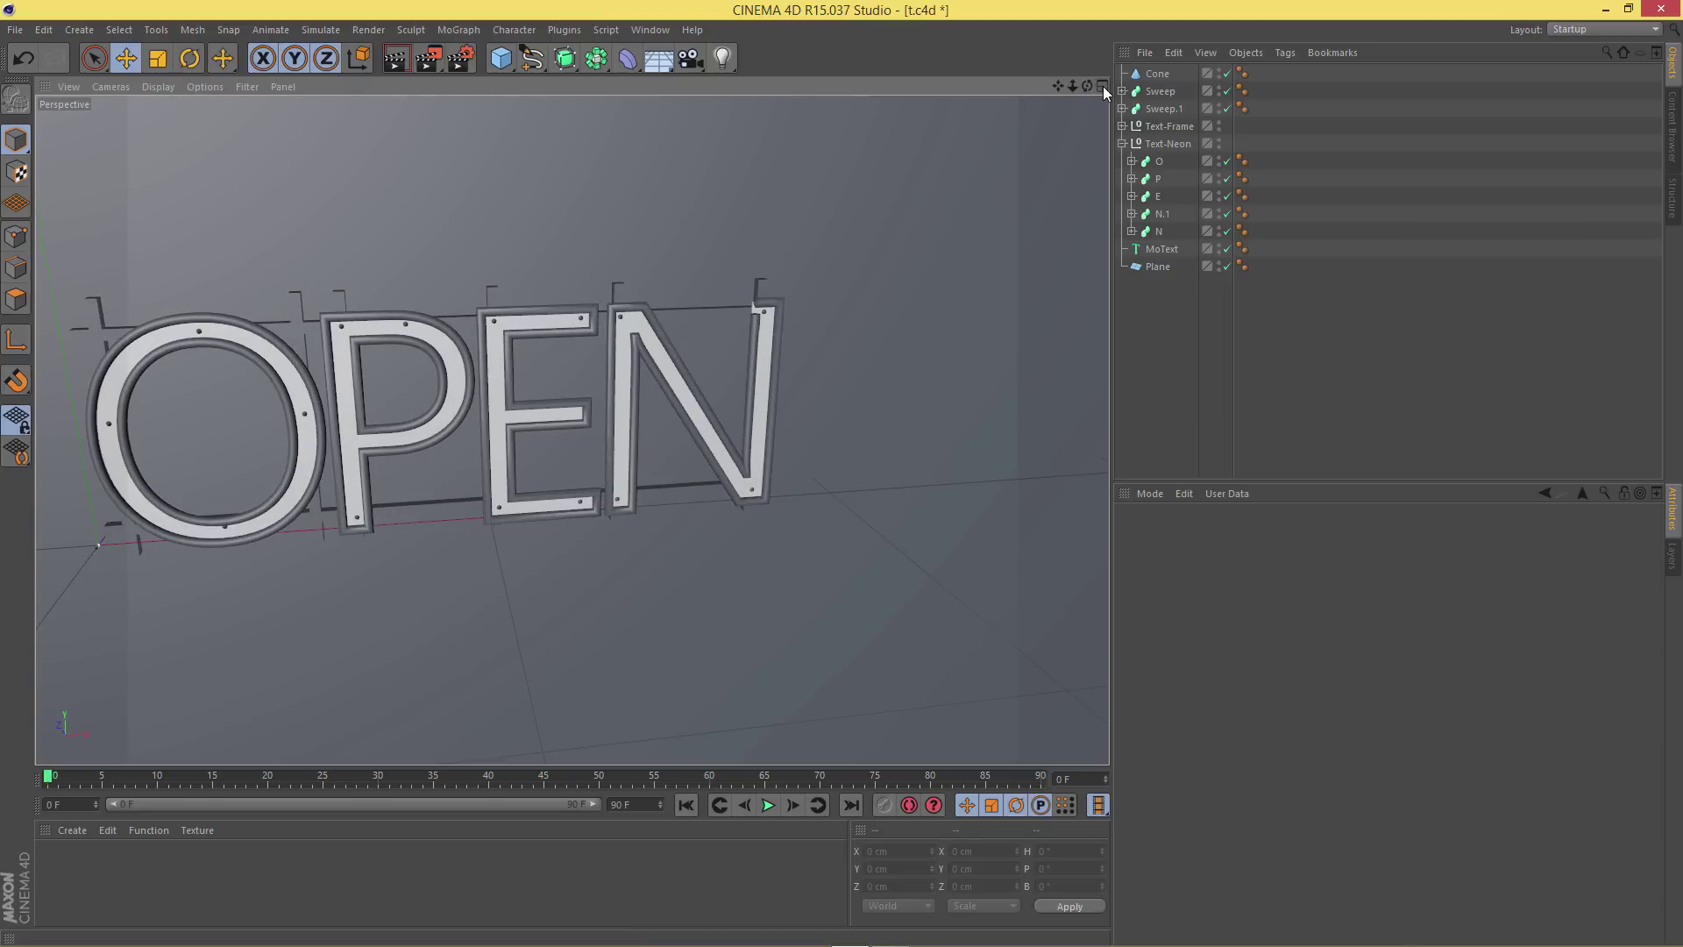
left_click(1102, 86)
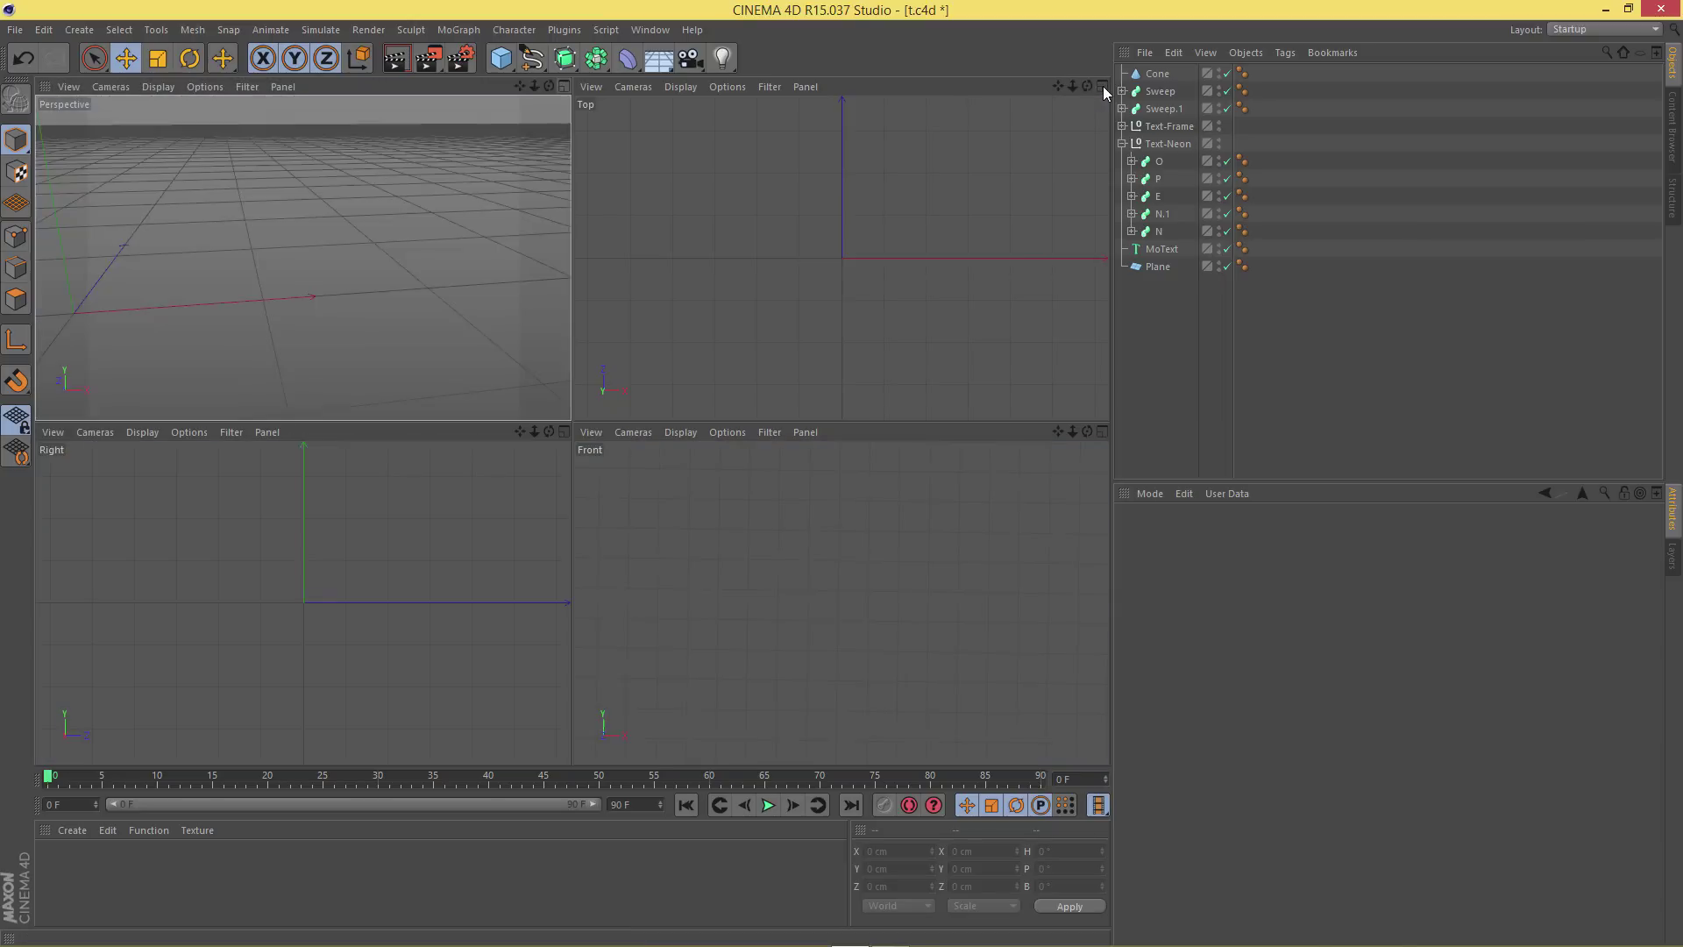
key("ctrl+s")
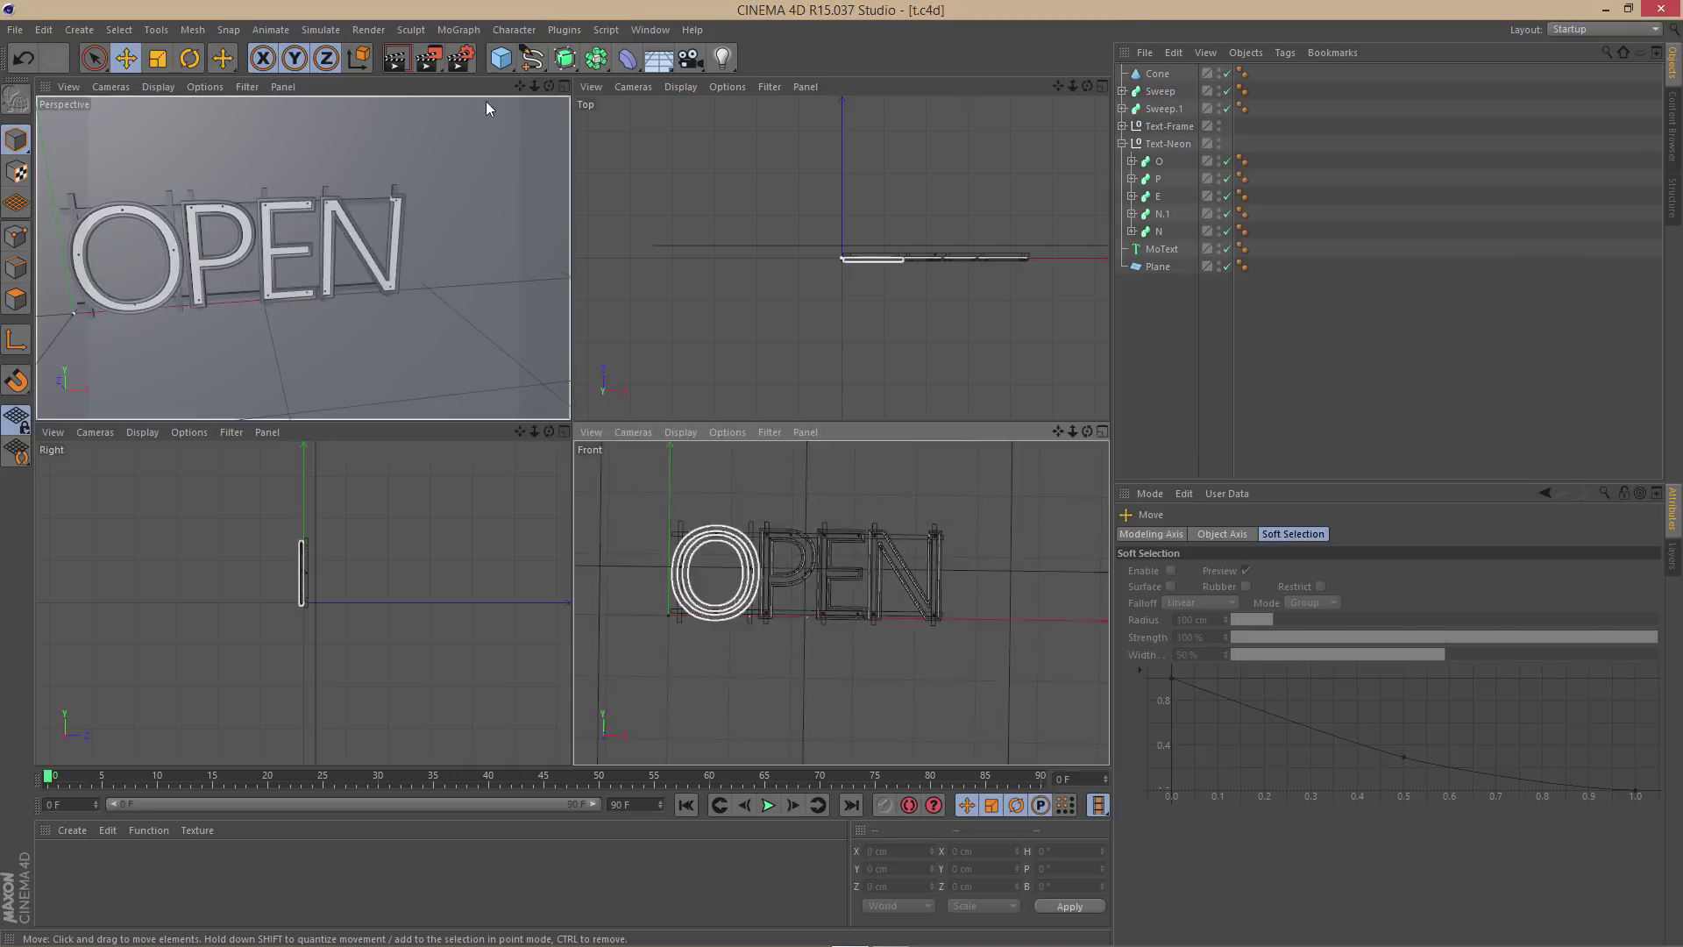
Activate the Bezier spline tool and move the Cone into the Text-Frame group
left_click(531, 63)
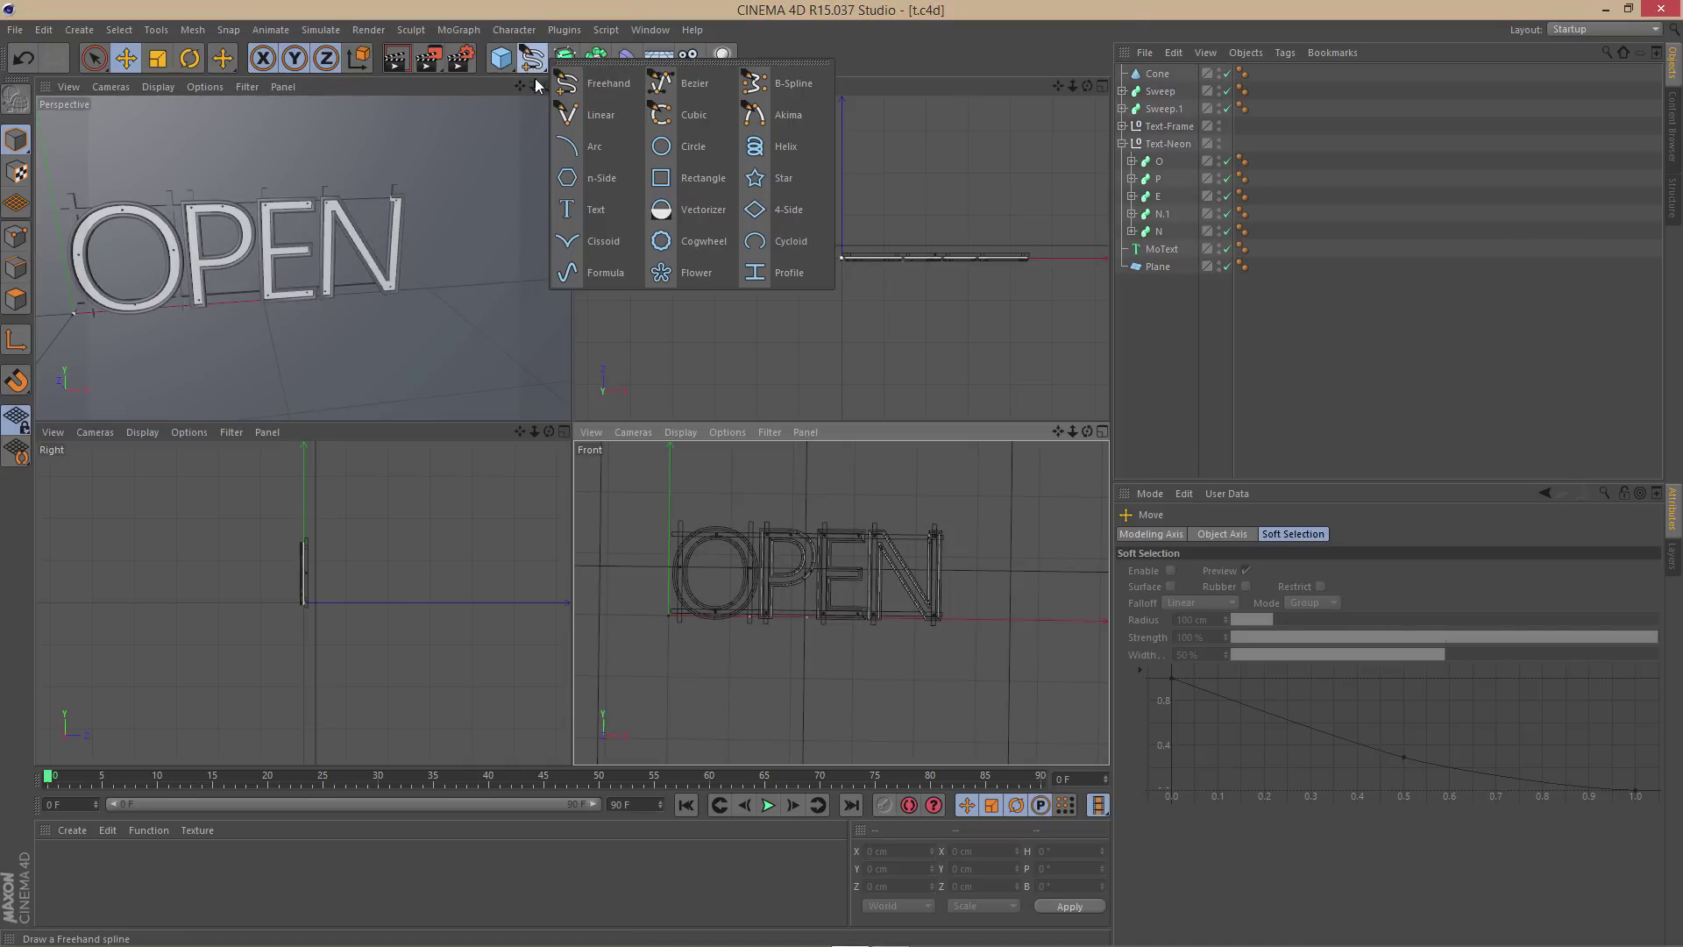
left_click(687, 86)
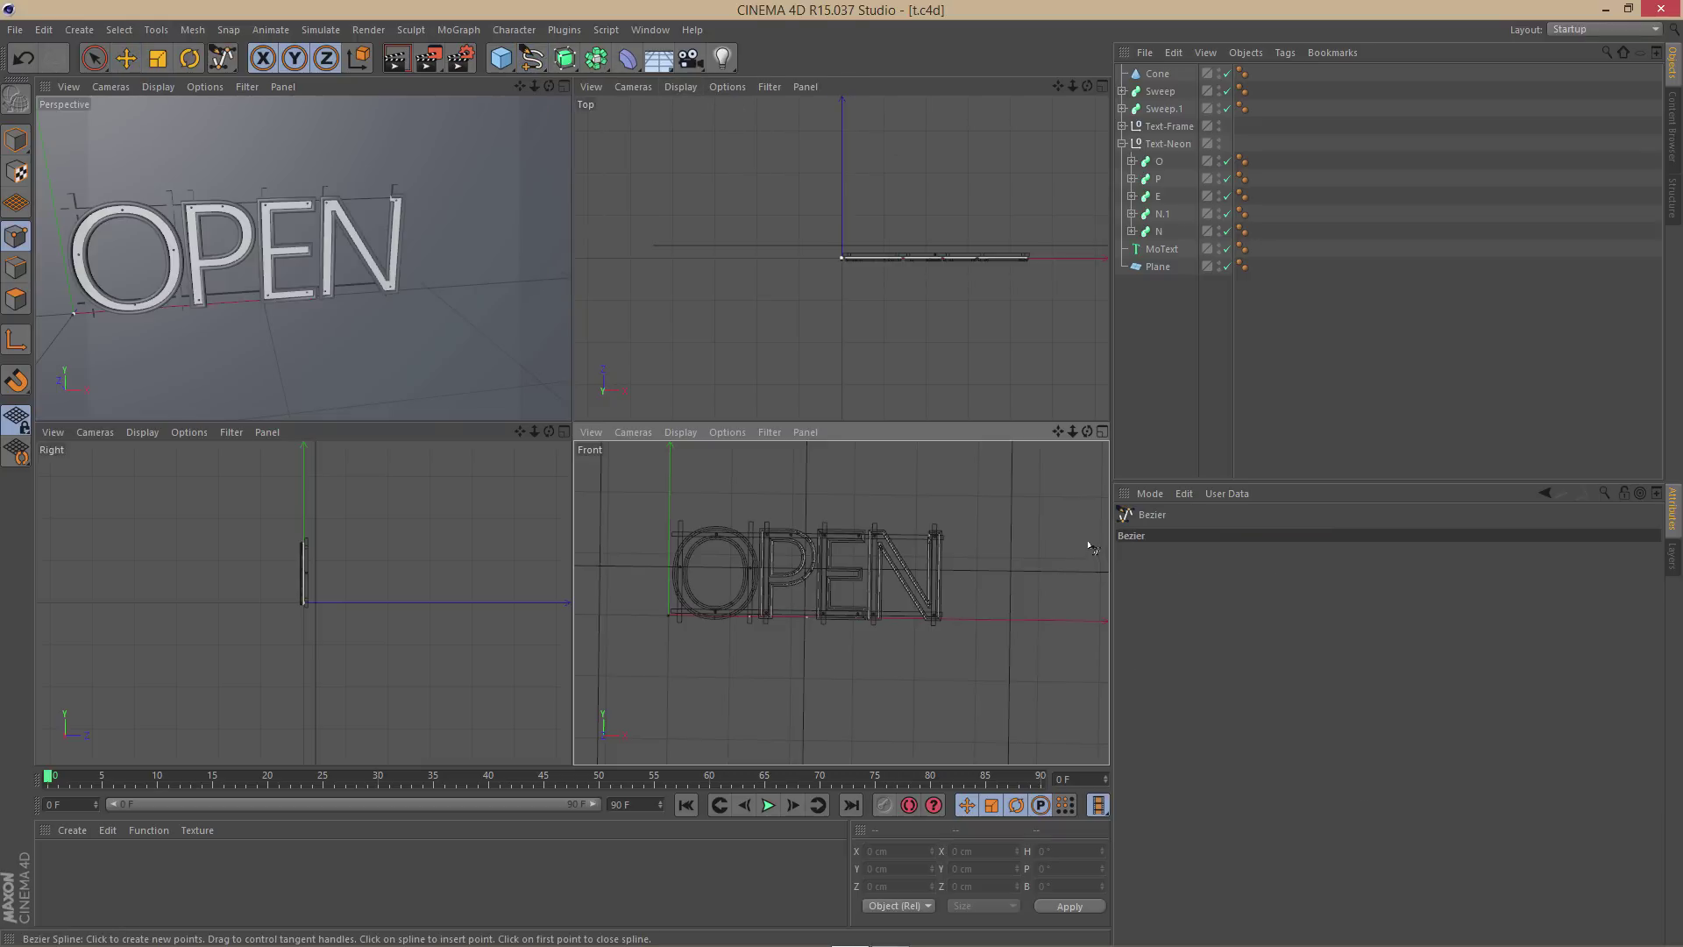
left_click(1166, 77)
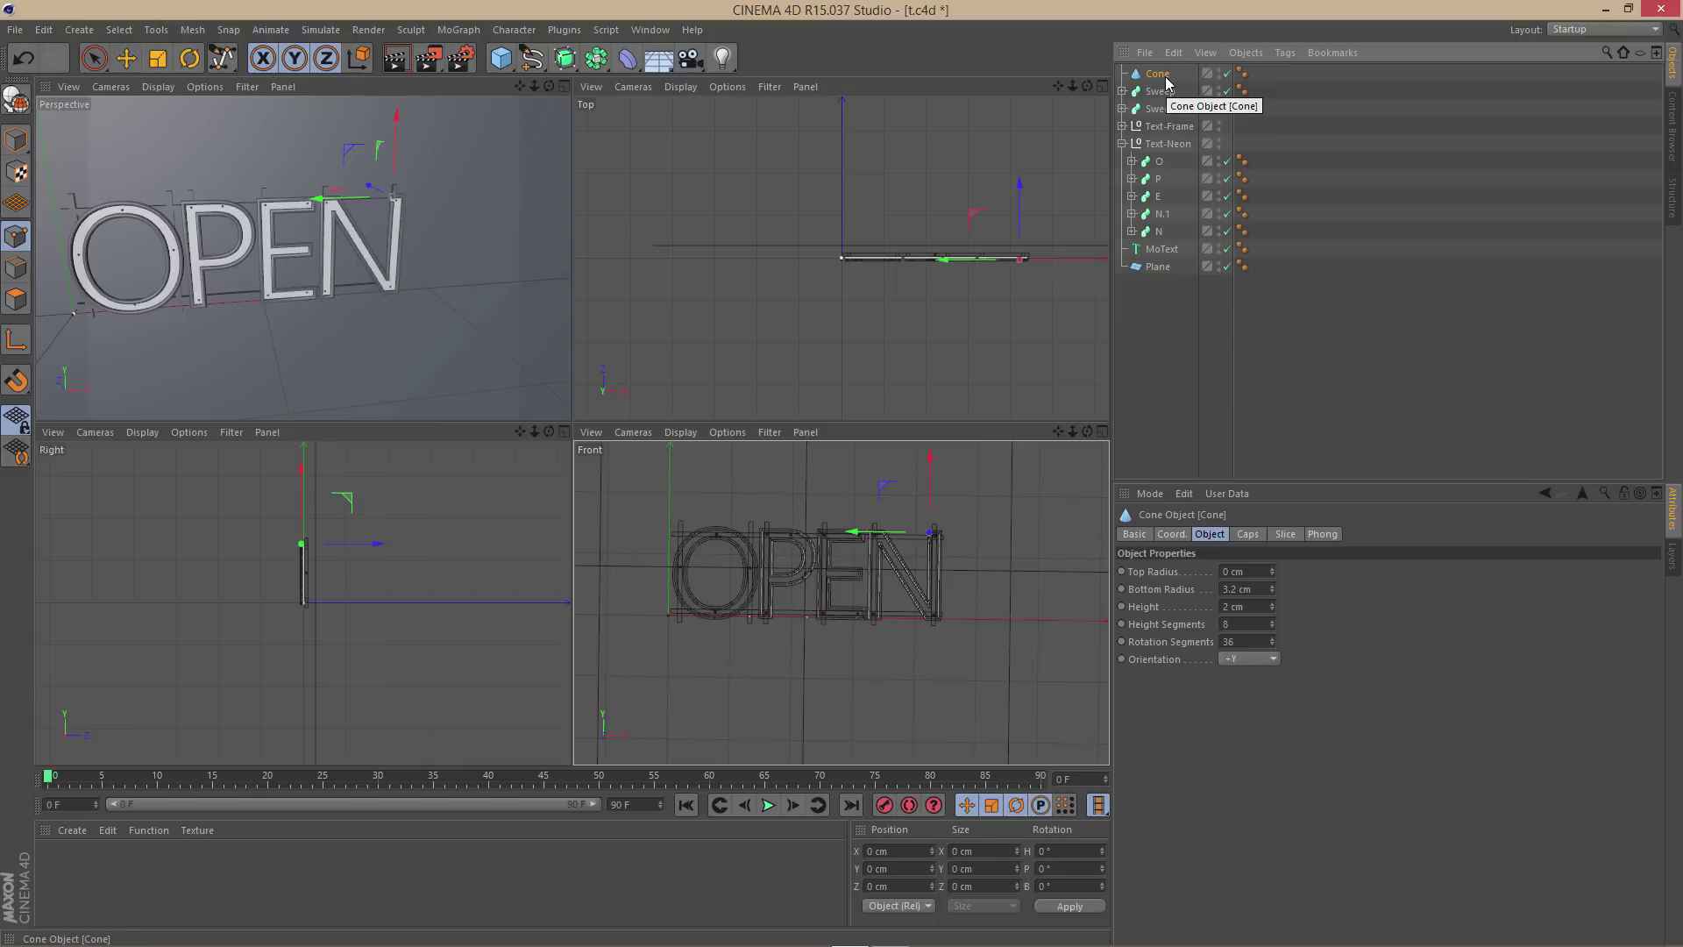
left_click(1122, 126)
left_click_drag(1163, 77, 1184, 147)
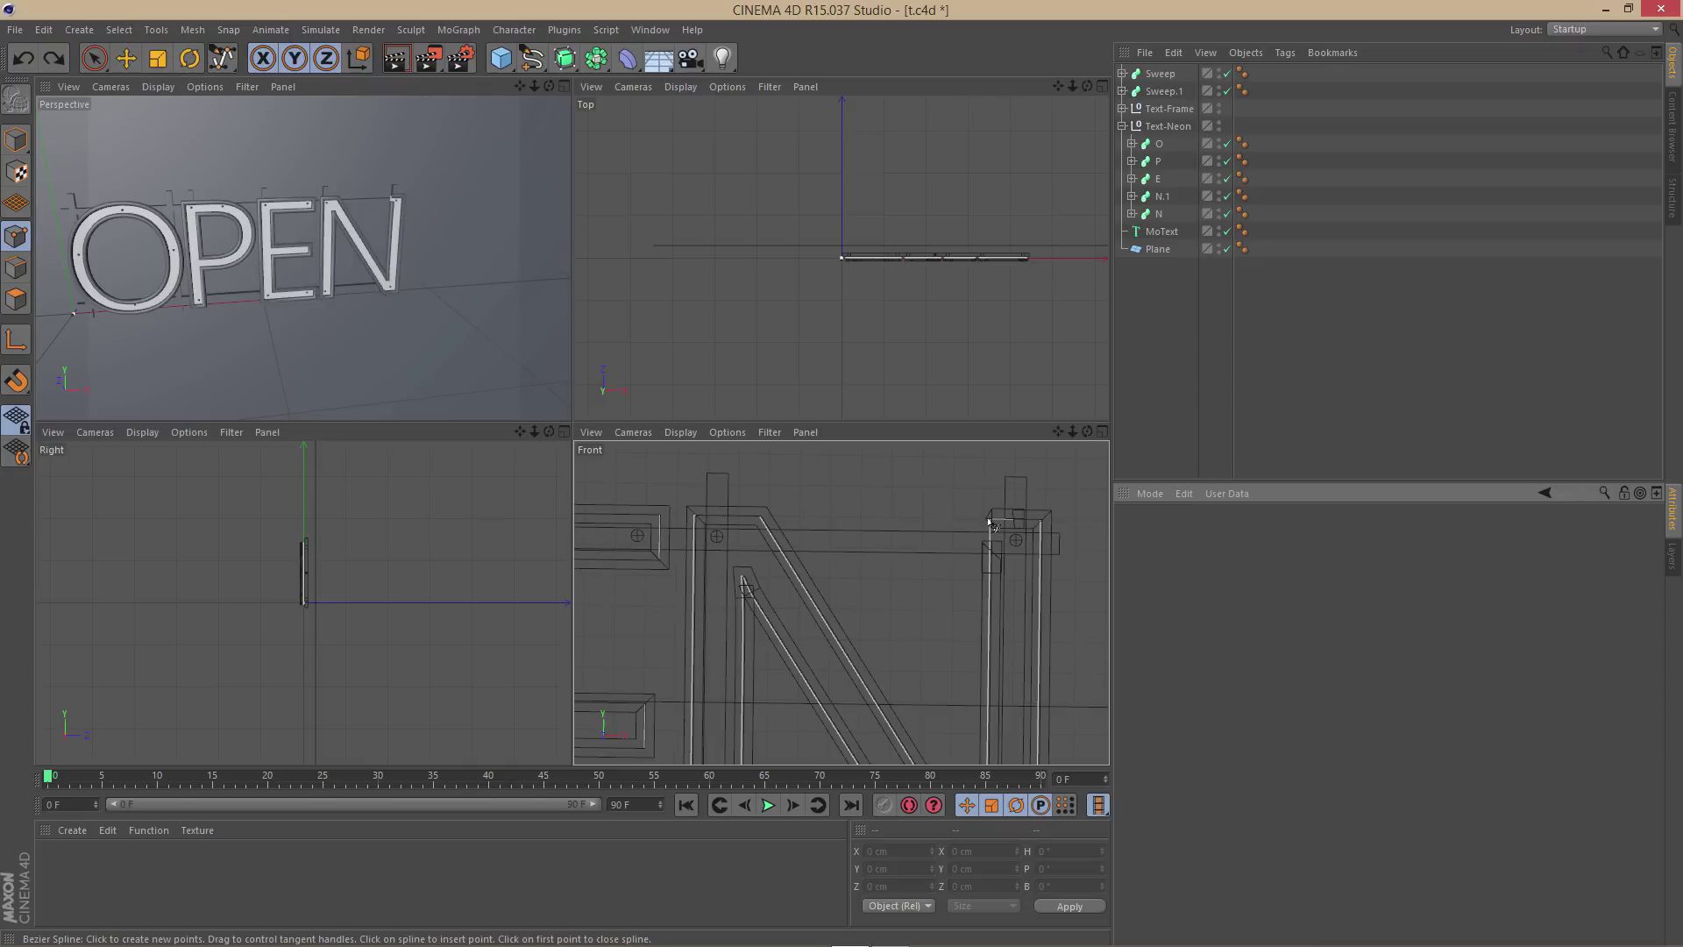
In the front view, draw a sagging Bezier wire from the cone tip through about X 405, Y 115 to X 371, Y 111 cm
left_click(989, 520)
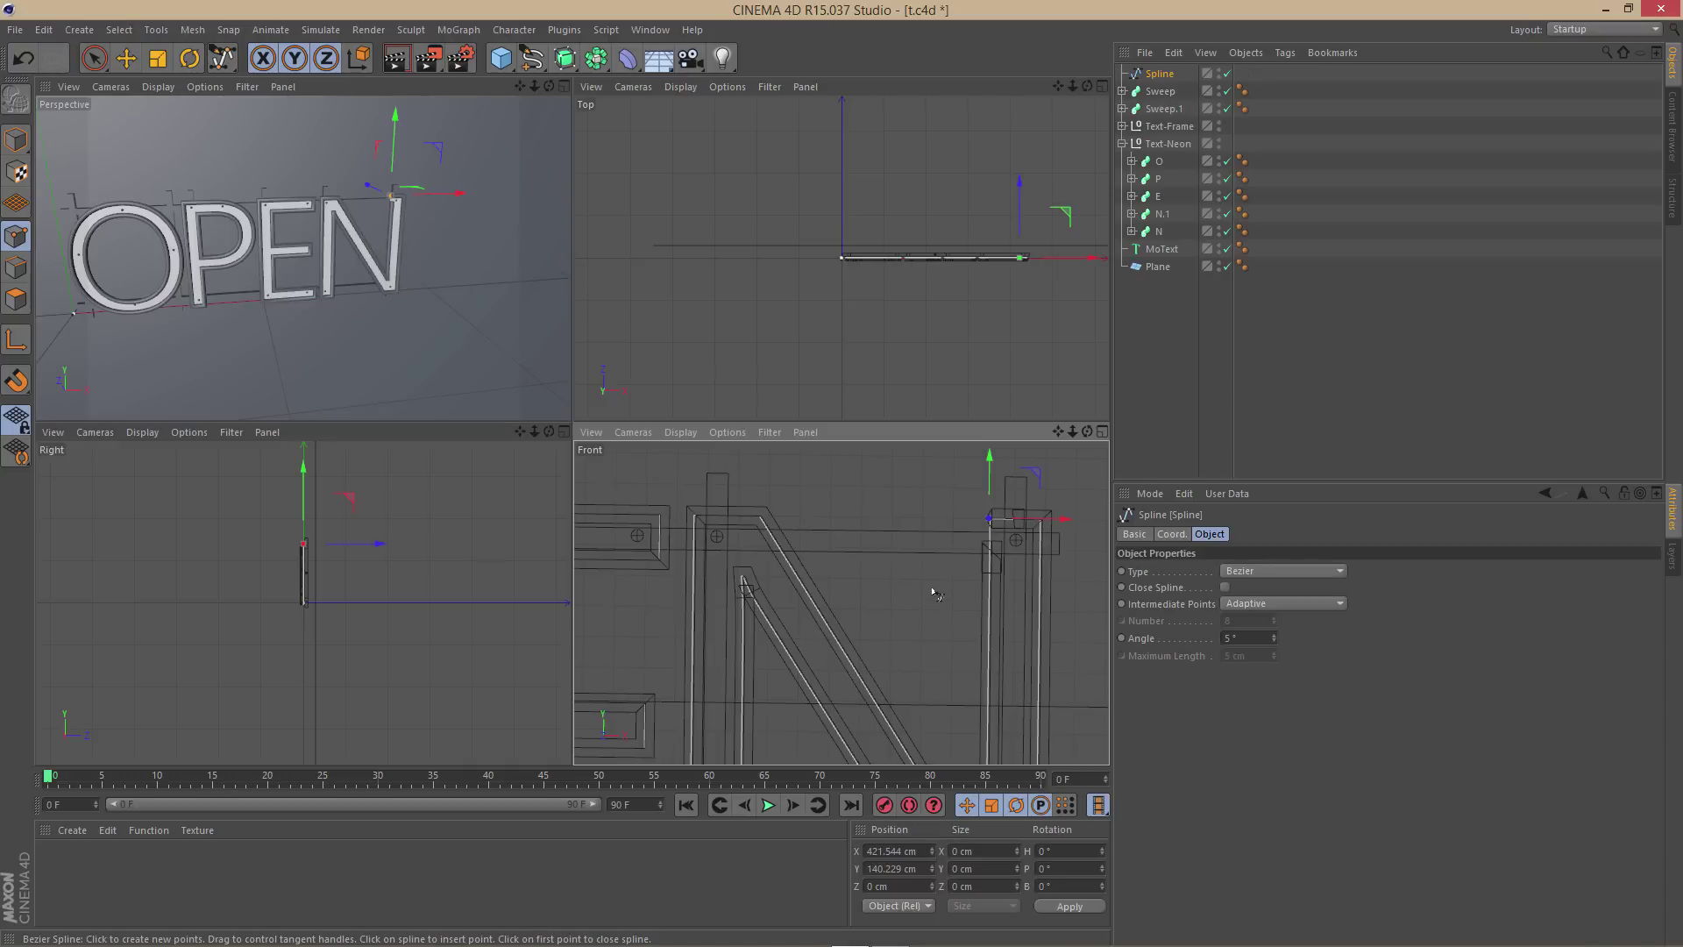
left_click_drag(932, 597, 935, 649)
left_click_drag(855, 611, 844, 603)
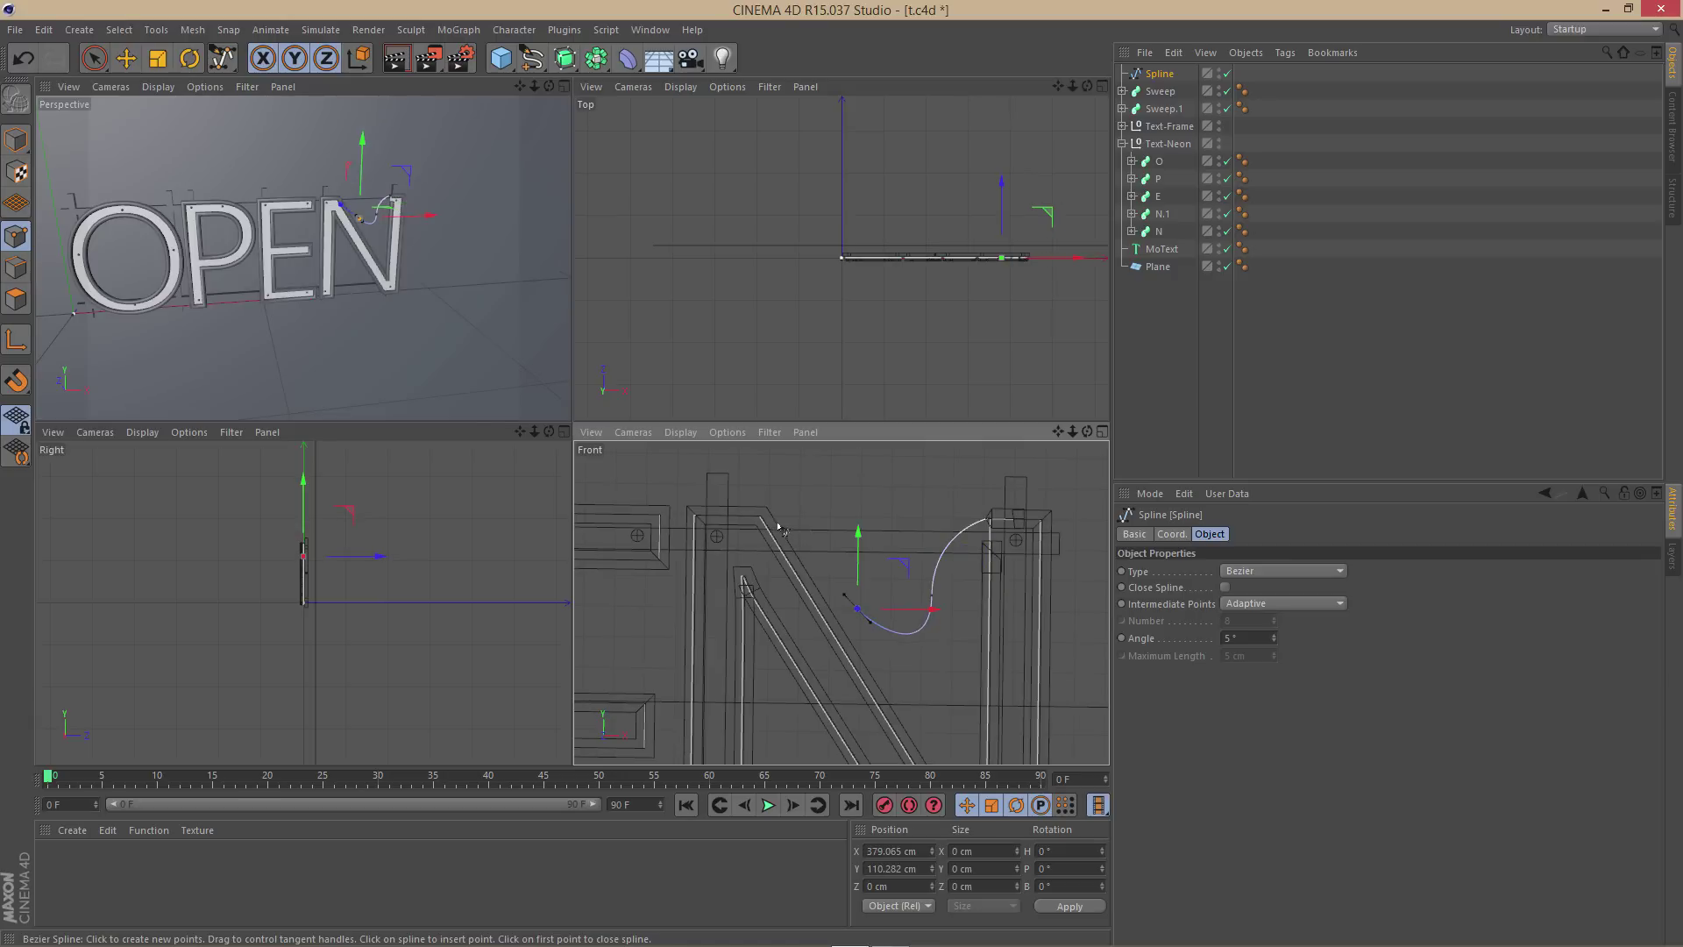
key("ctrl+z")
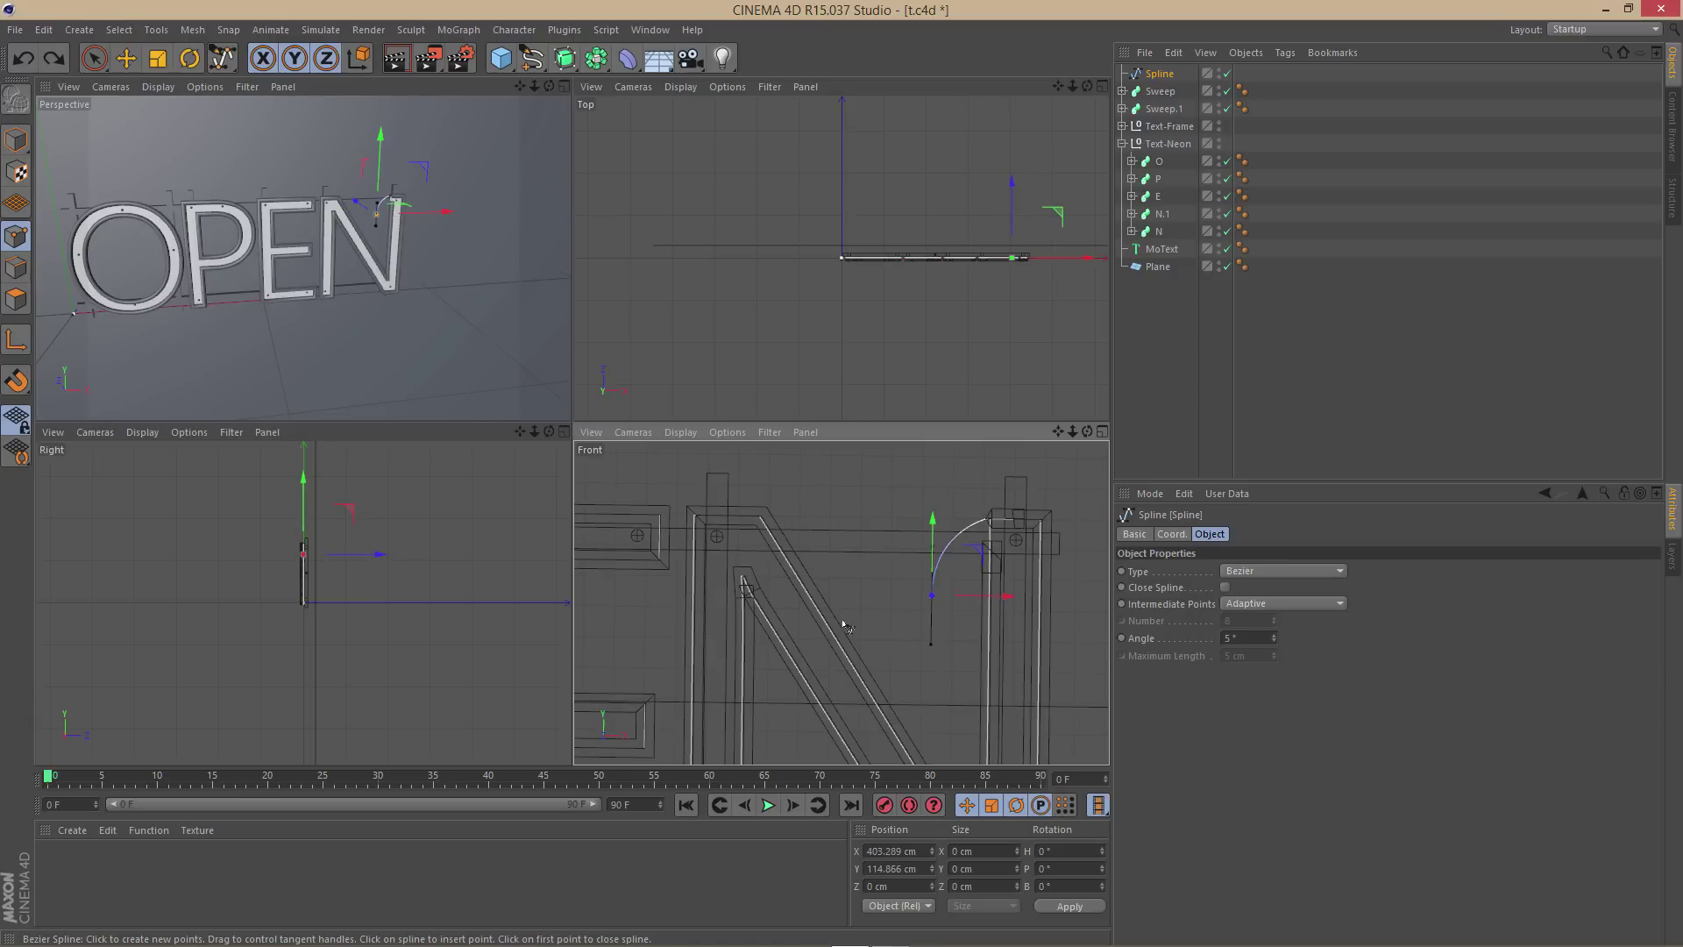
left_click_drag(833, 607, 806, 564)
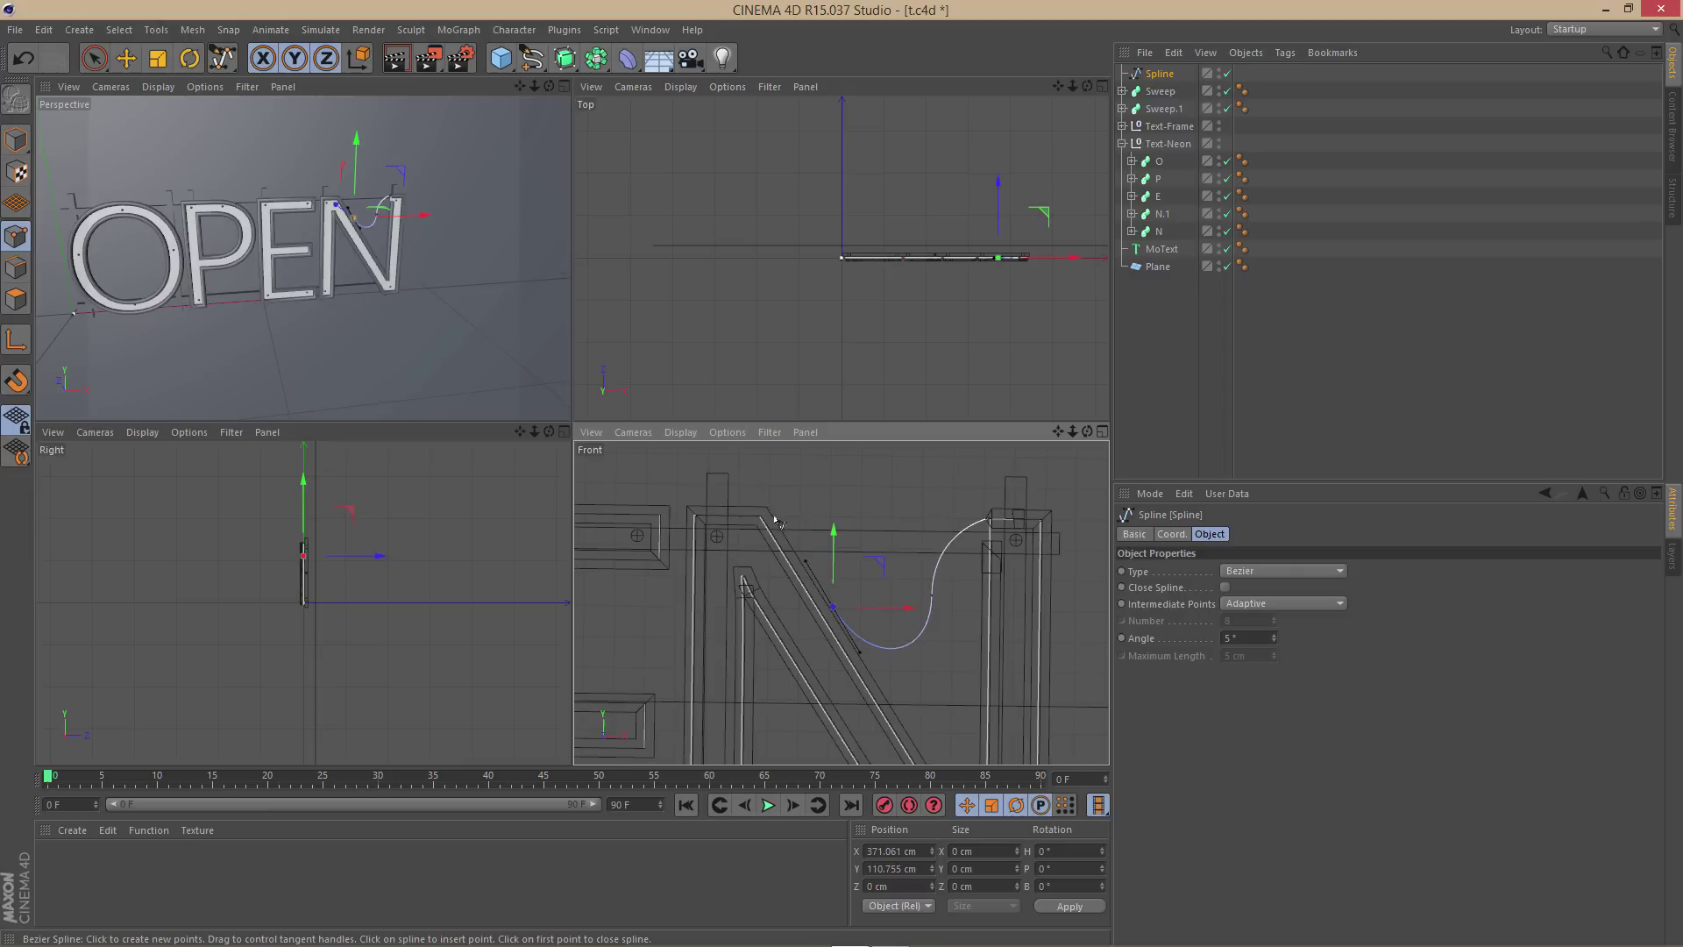
Extend the wire spline to the N's upper diagonal corner at about X 352, Y 140 cm, undoing the trial points beyond it
left_click(777, 522)
scroll(776, 522, "up", 3)
left_click_drag(748, 508, 638, 516)
key("ctrl+z")
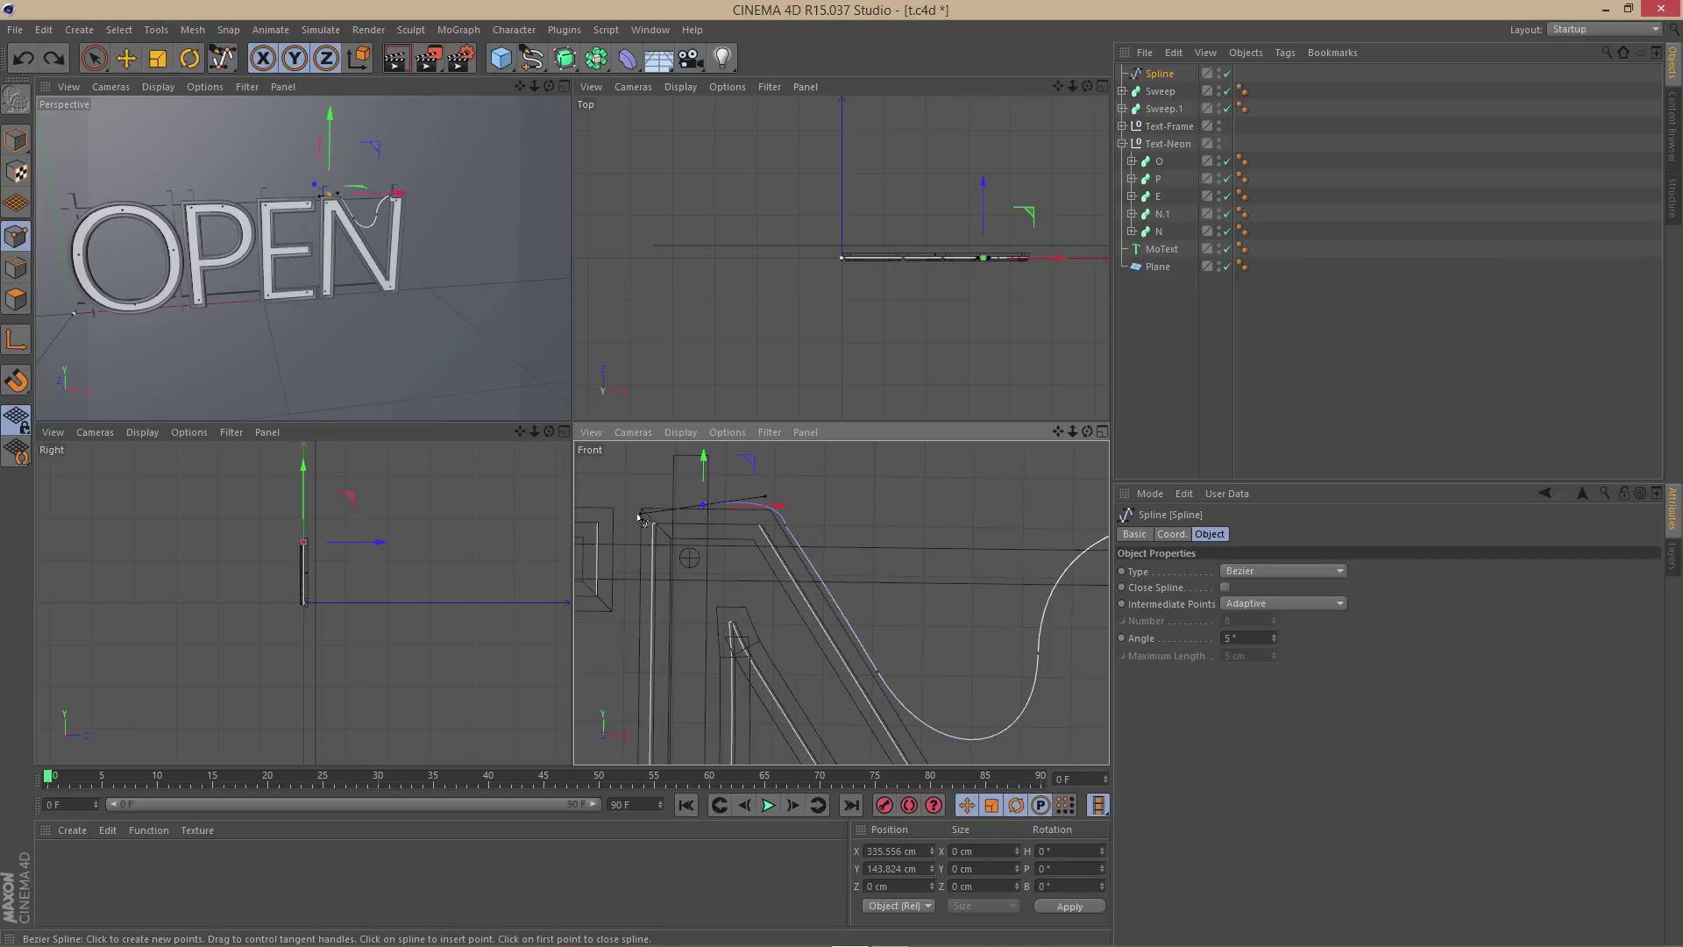
key("ctrl+z")
scroll(741, 500, "up", 2)
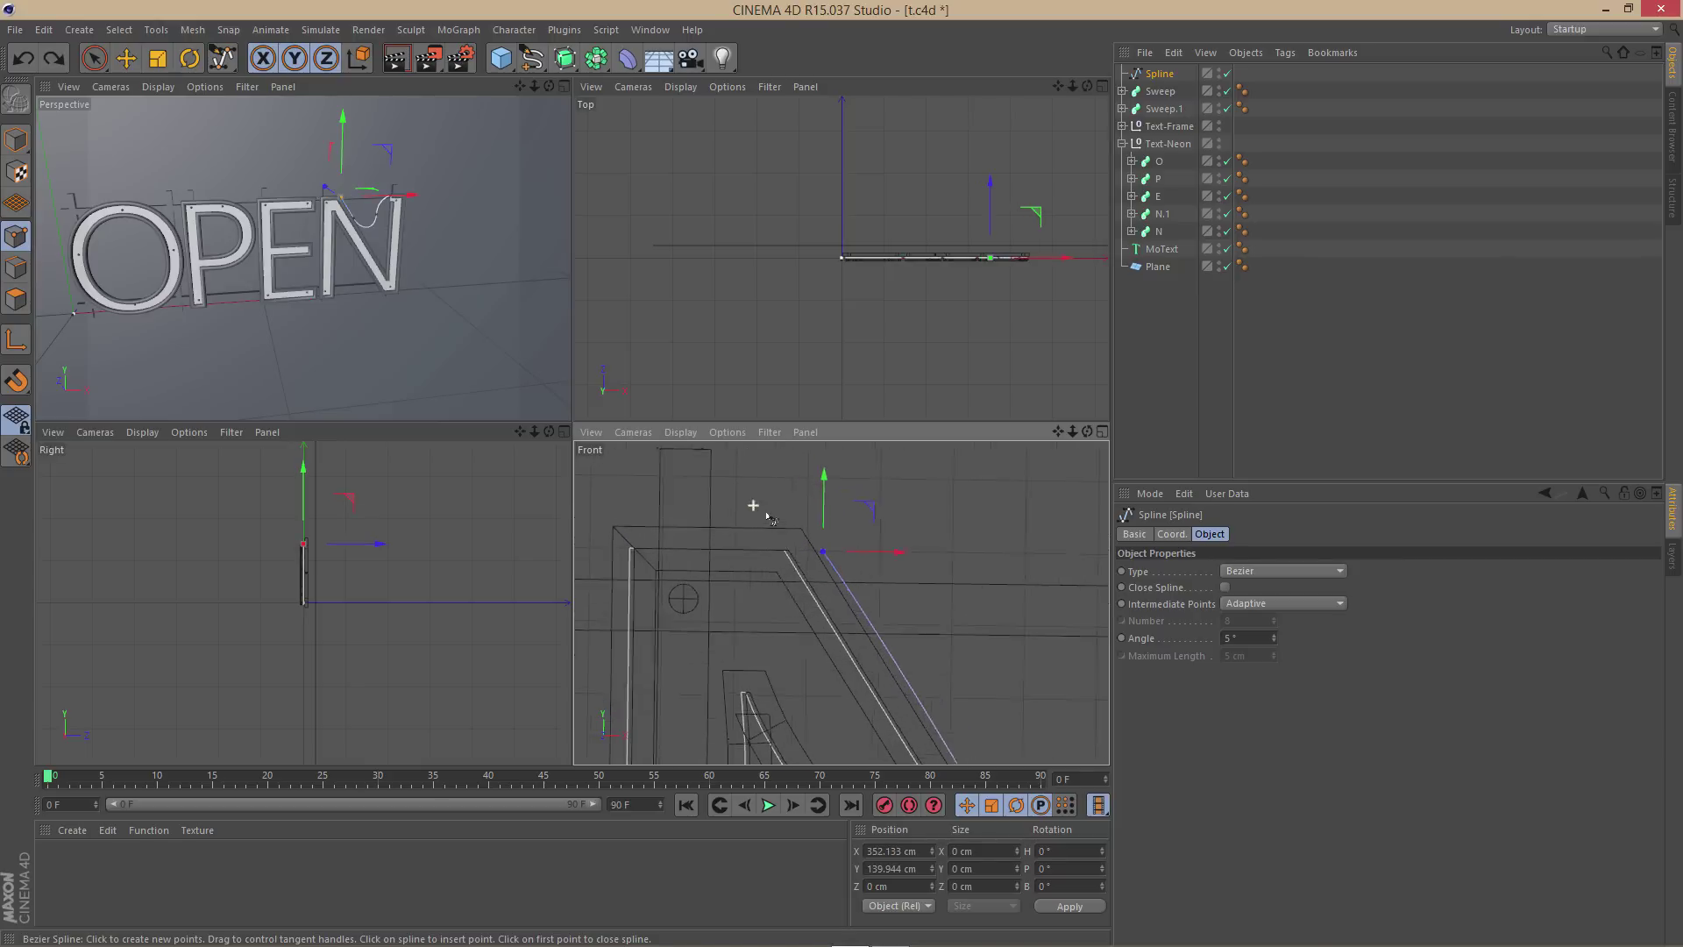
Extend the wire spline around the N's diagonal corner through about X 344, Y 144 cm to the N's outer upper corner
left_click(809, 534)
left_click_drag(768, 523, 732, 522)
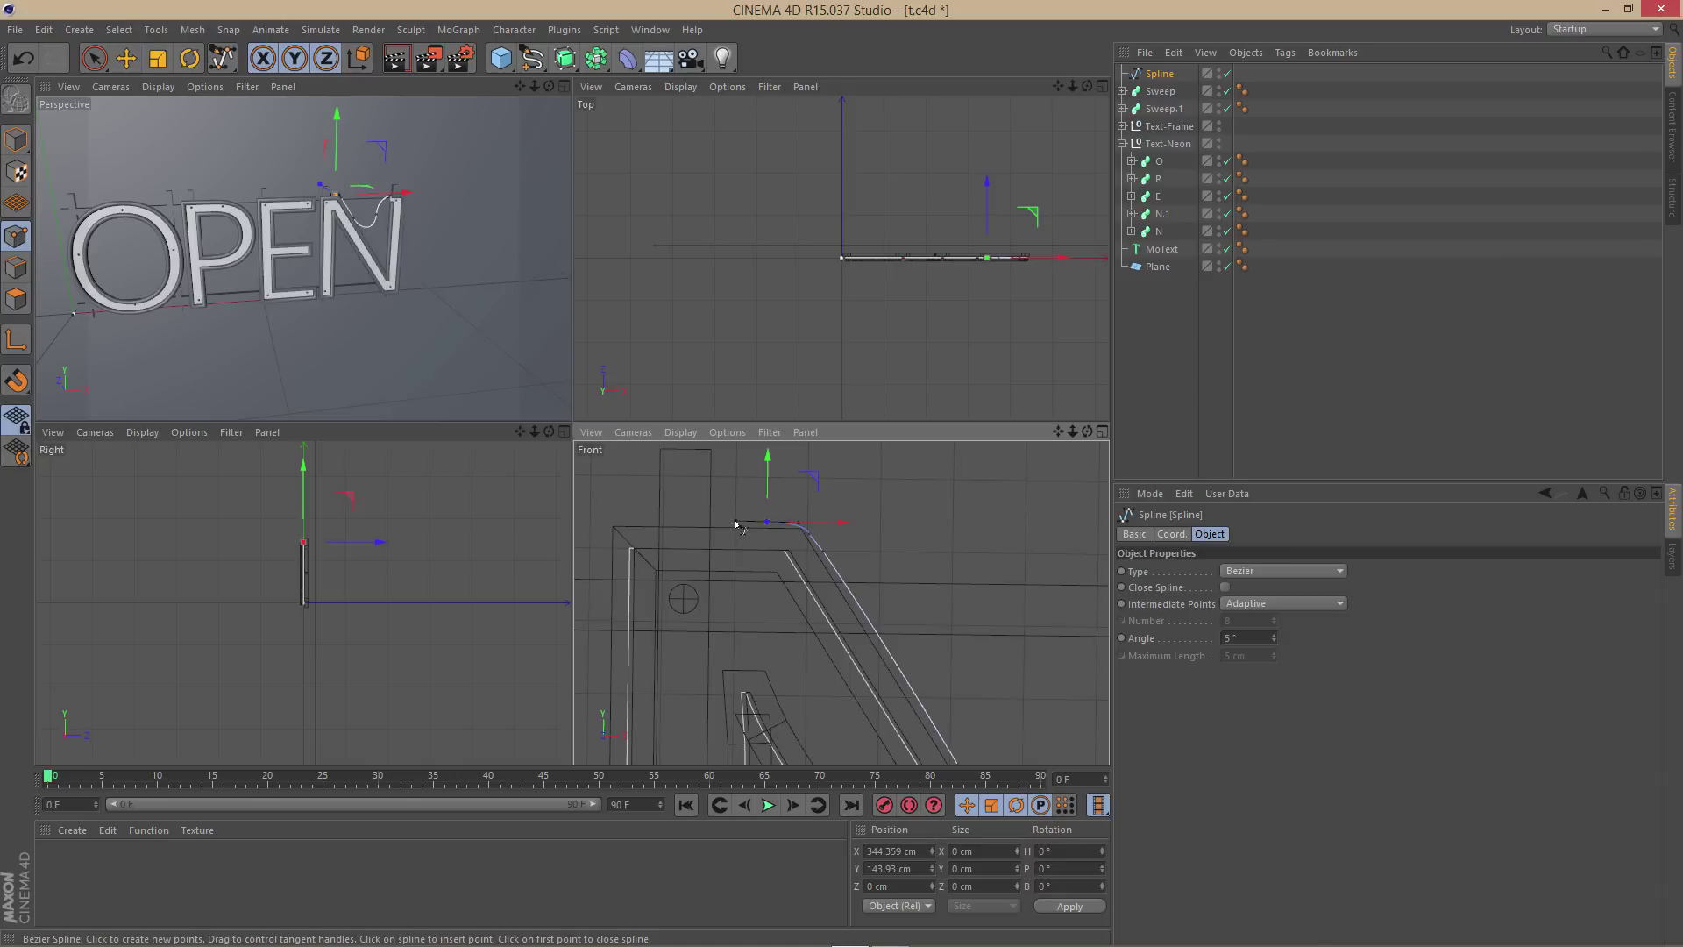
scroll(737, 525, "down", 1)
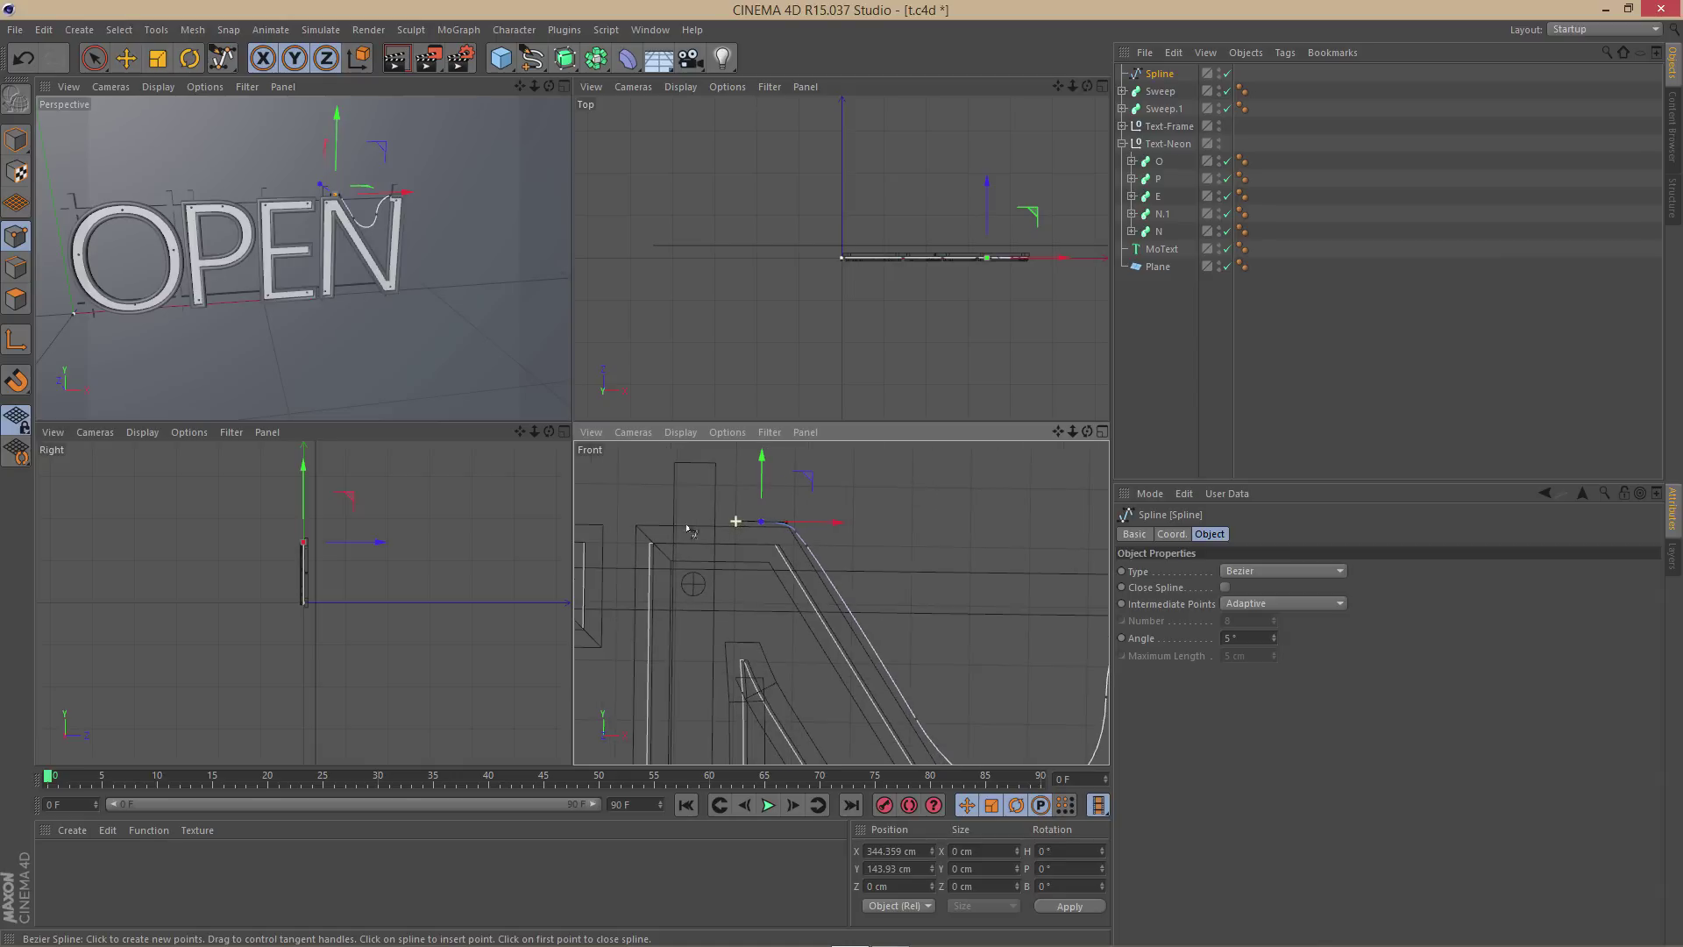
left_click(639, 528)
Continue the wire along the top of the E through about X 280, Y 144 cm to X 244, Y 144 cm
scroll(634, 524, "down", 3)
scroll(632, 522, "down", 4)
mouse_move(1057, 431)
left_mouse_down()
mouse_move(849, 477)
mouse_move(1054, 436)
left_mouse_up()
scroll(890, 514, "up", 3)
left_click(795, 526)
scroll(761, 527, "up", 2)
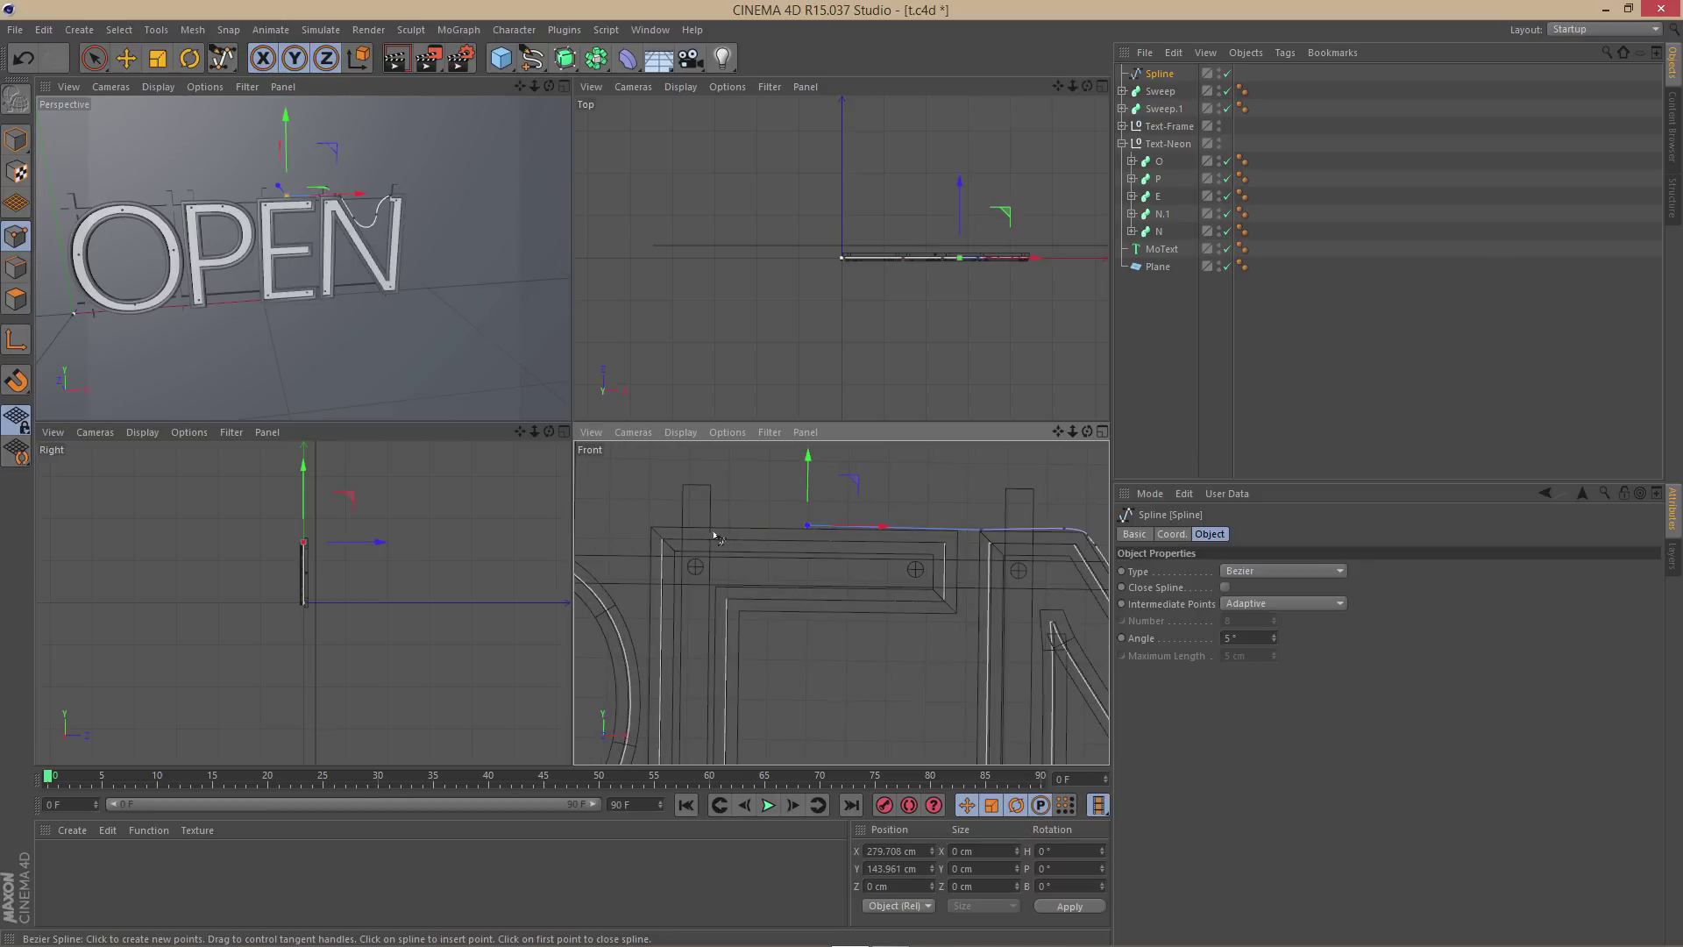
left_click(665, 527)
Bend the wire at the E's upper corner and sag it to about X 215, Y 138 cm beside the P, undoing a trial point
scroll(671, 535, "up", 2)
middle_click_drag(630, 515, 851, 482, "alt")
scroll(818, 518, "up", 2)
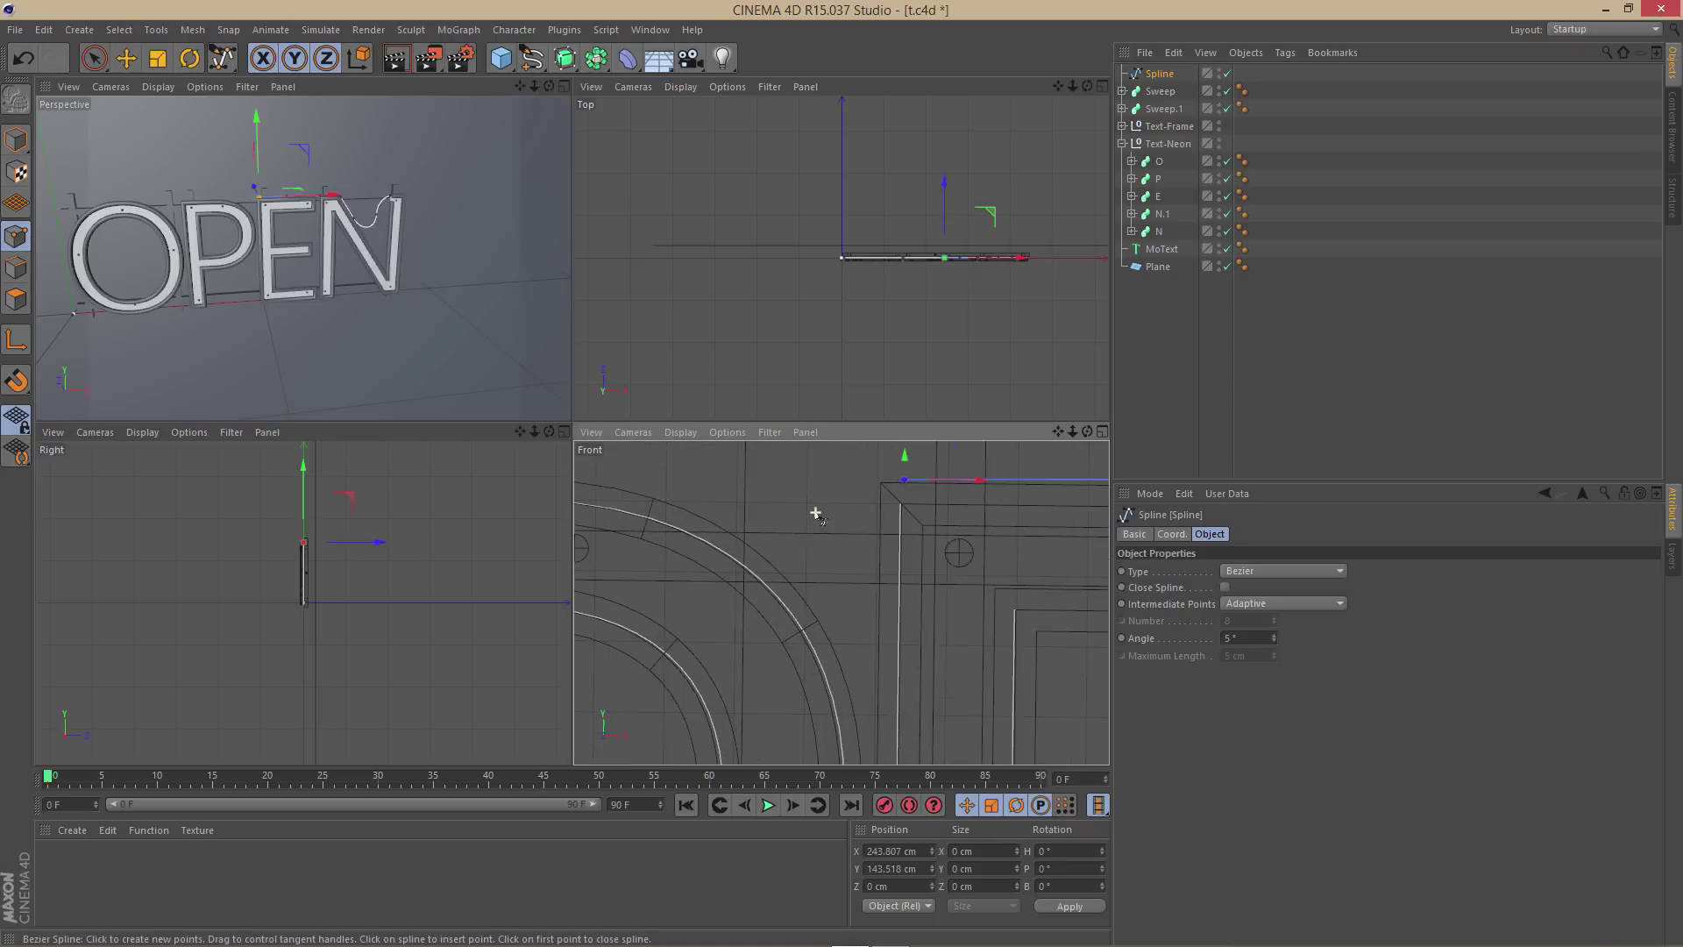
left_click_drag(885, 485, 864, 490)
left_click_drag(750, 542, 706, 526)
key("ctrl+z")
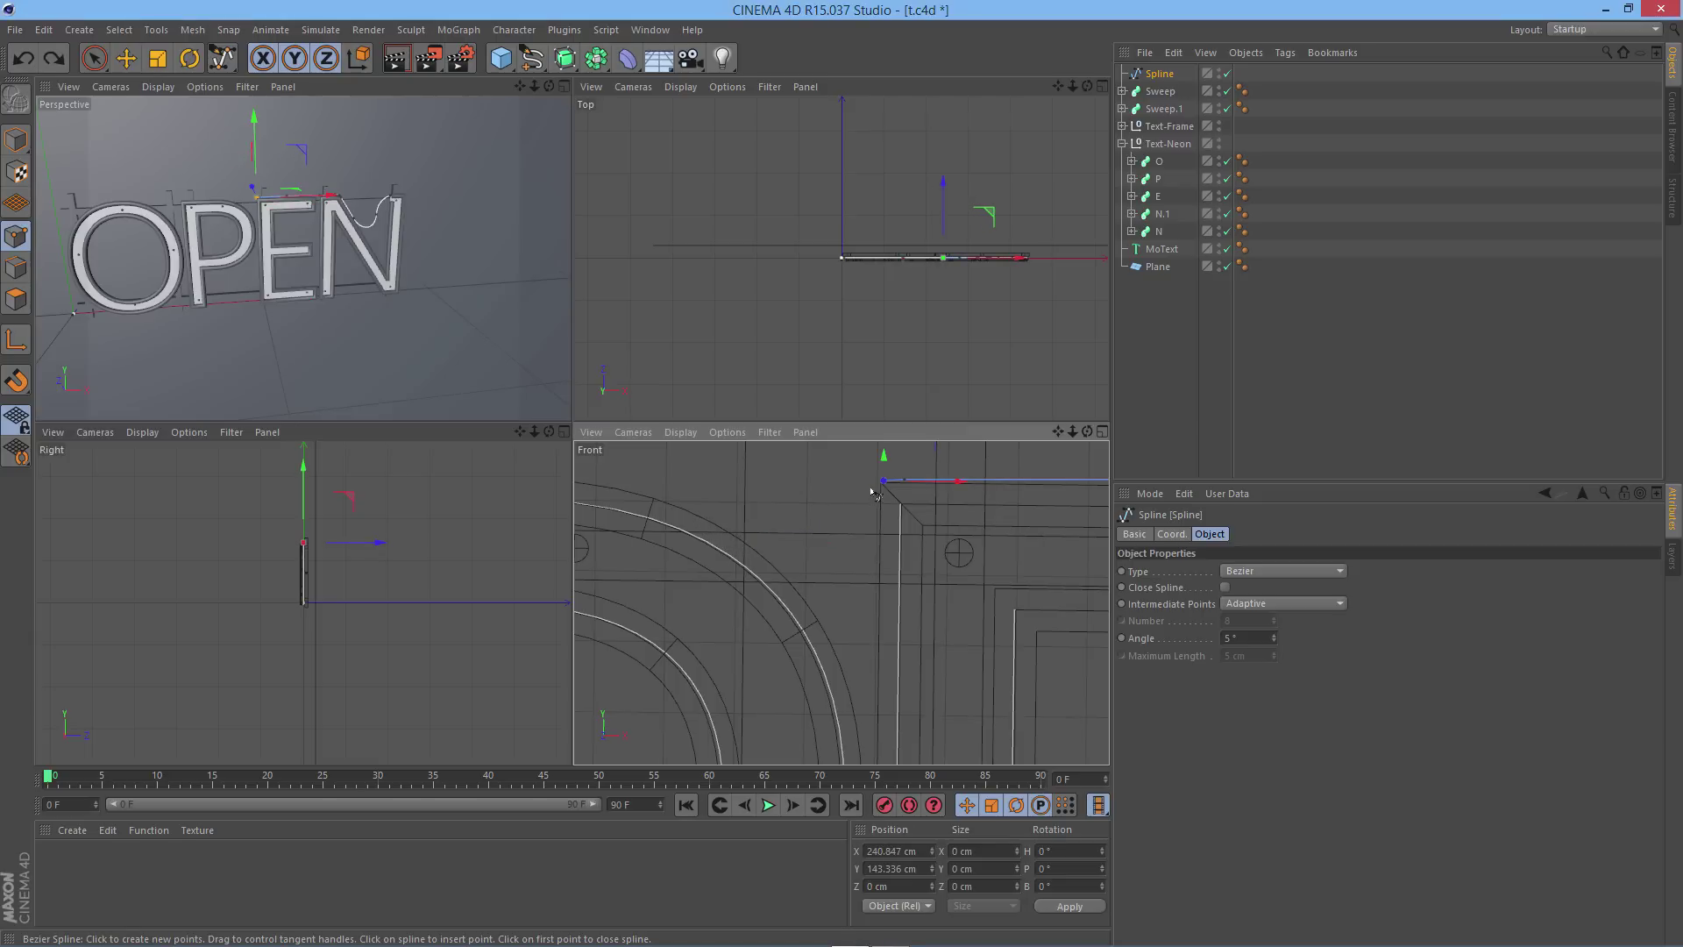
left_click_drag(874, 488, 870, 501)
left_click_drag(701, 515, 626, 480)
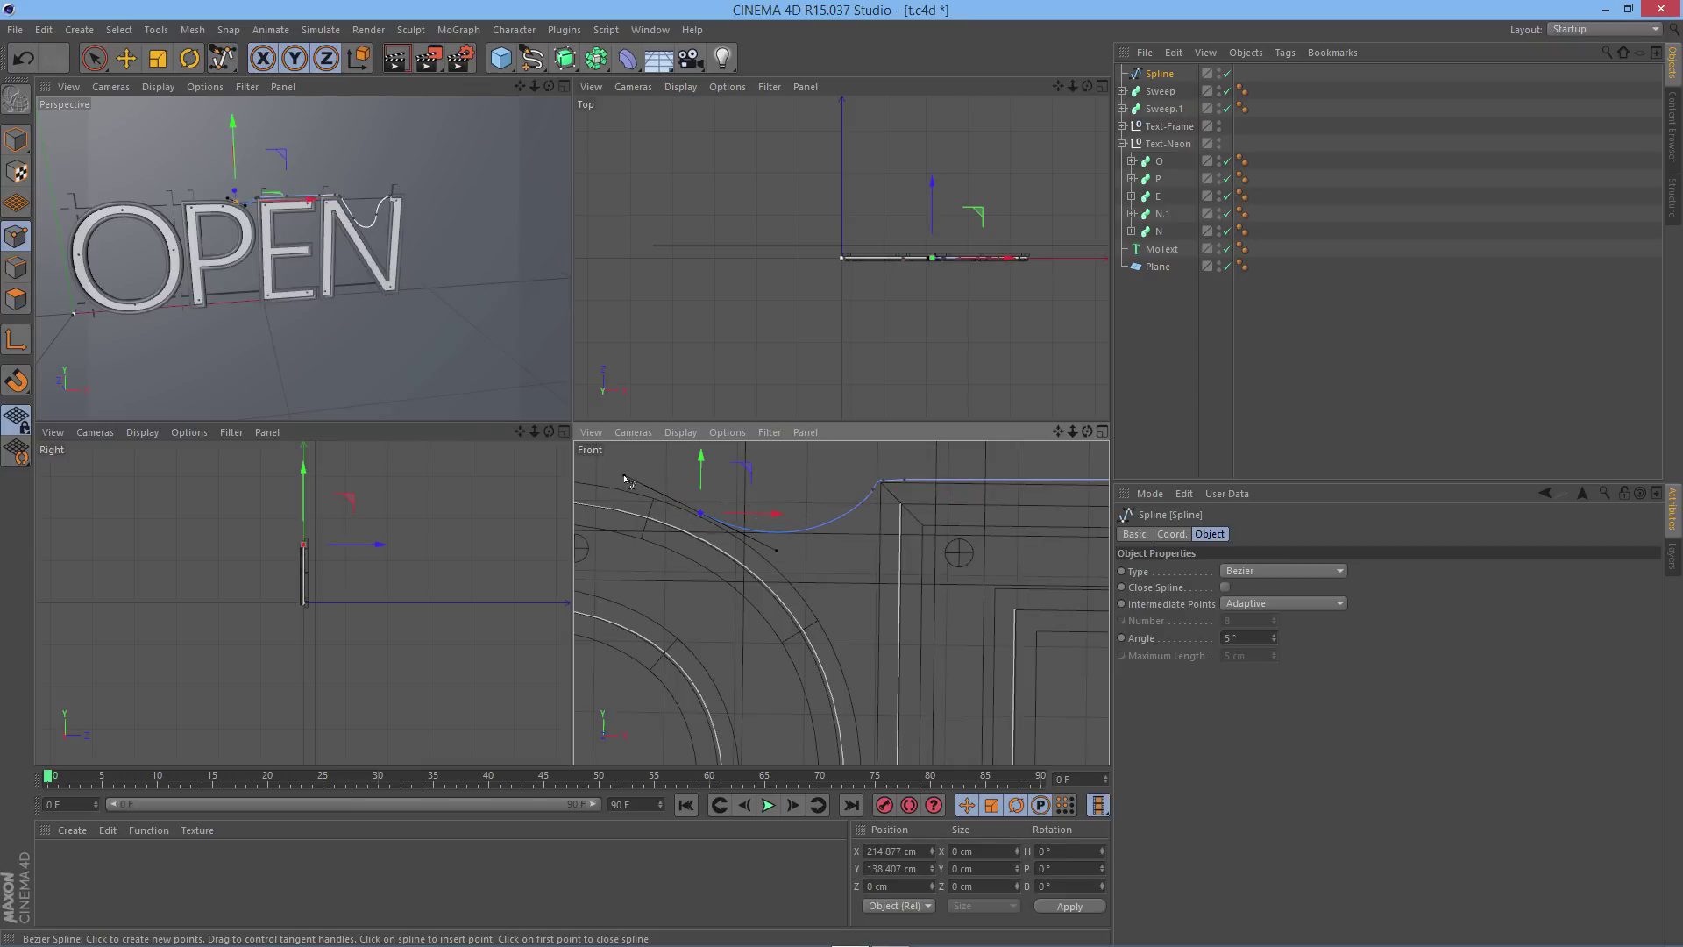
Run the wire over the P through about X 190, Y 144 cm to its upper corner at X 148, Y 143 cm
scroll(771, 562, "down", 3)
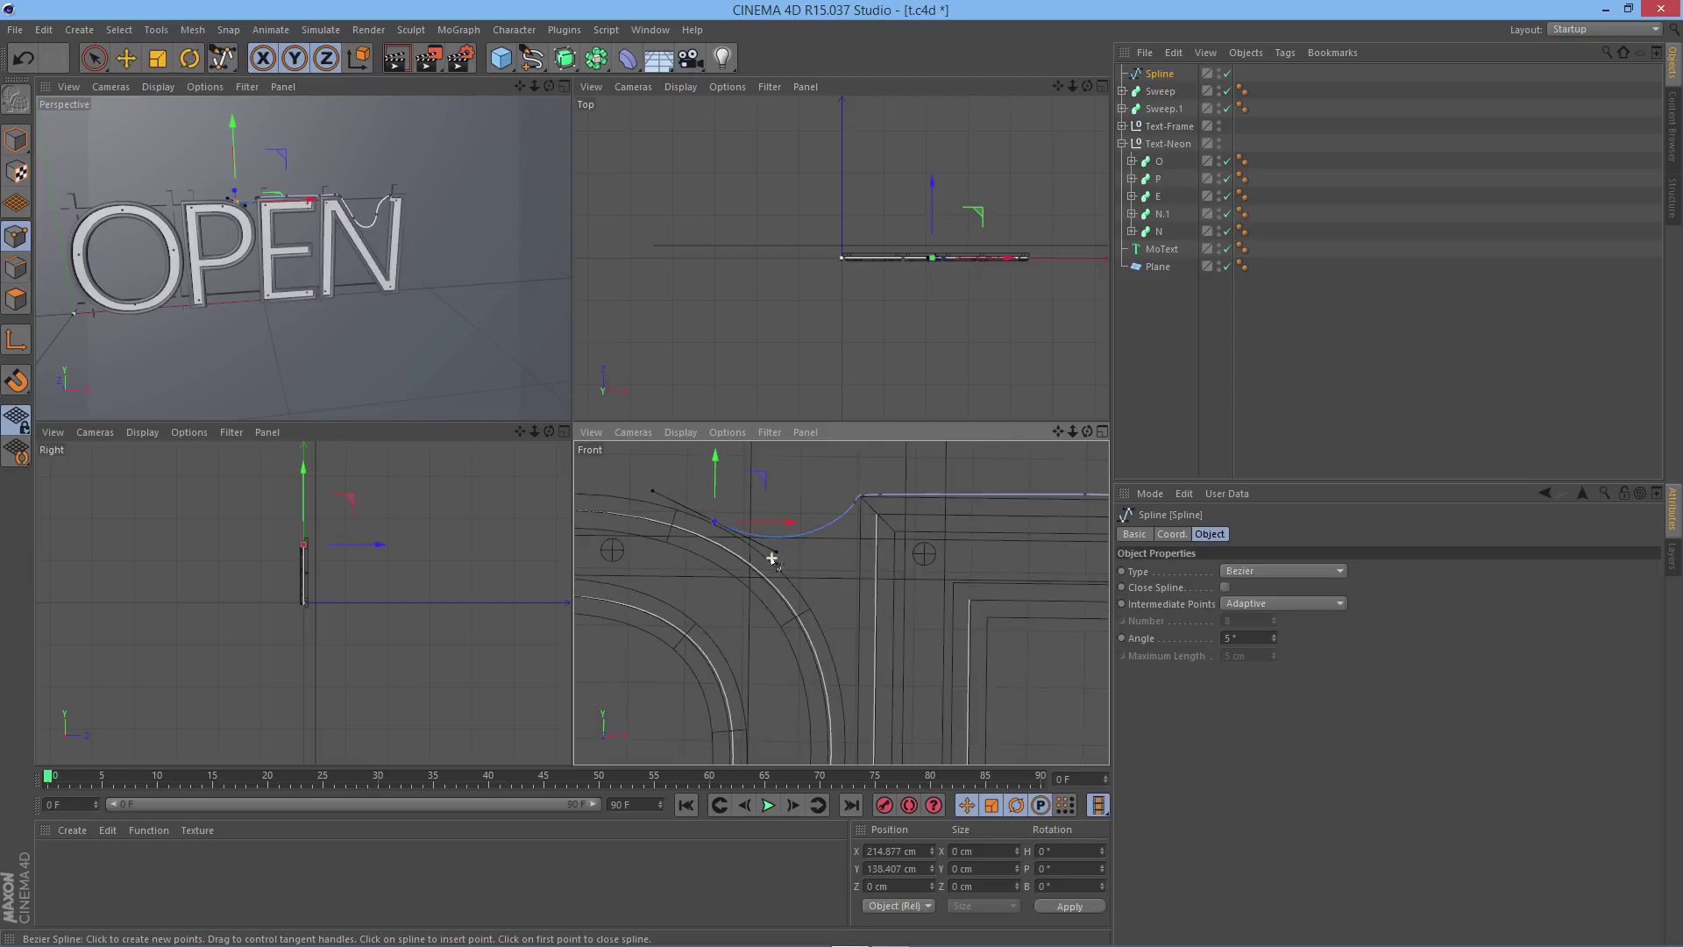
left_click(648, 509)
key("ctrl+z")
left_click(609, 501)
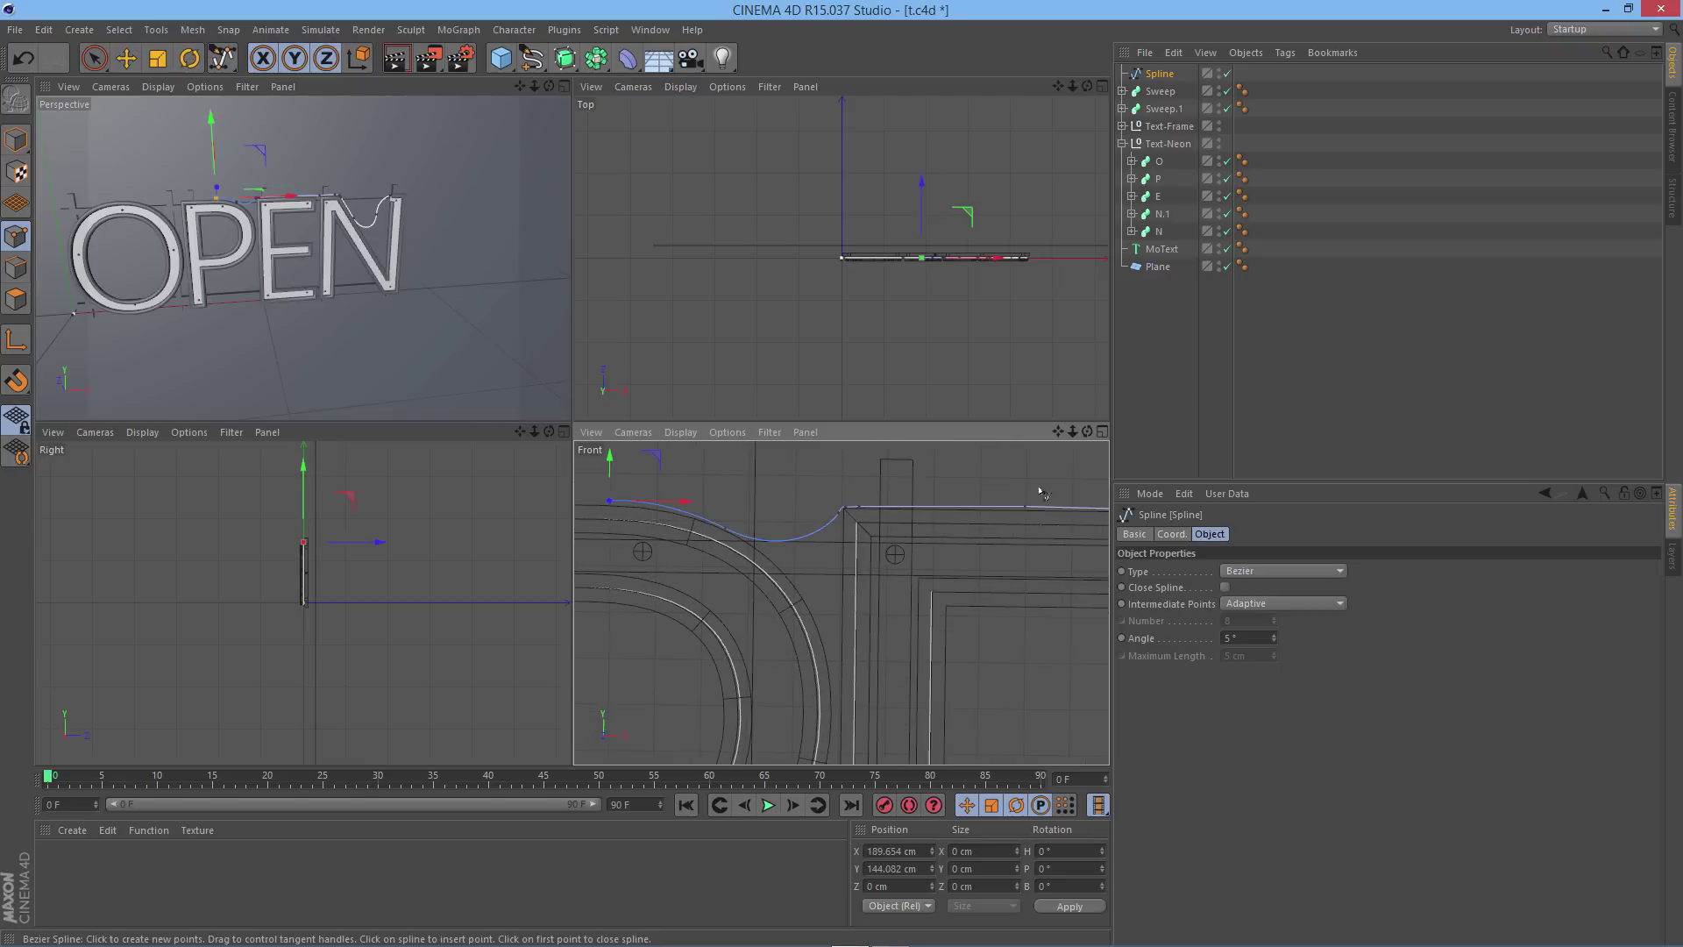
left_click_drag(1058, 431, 1399, 457)
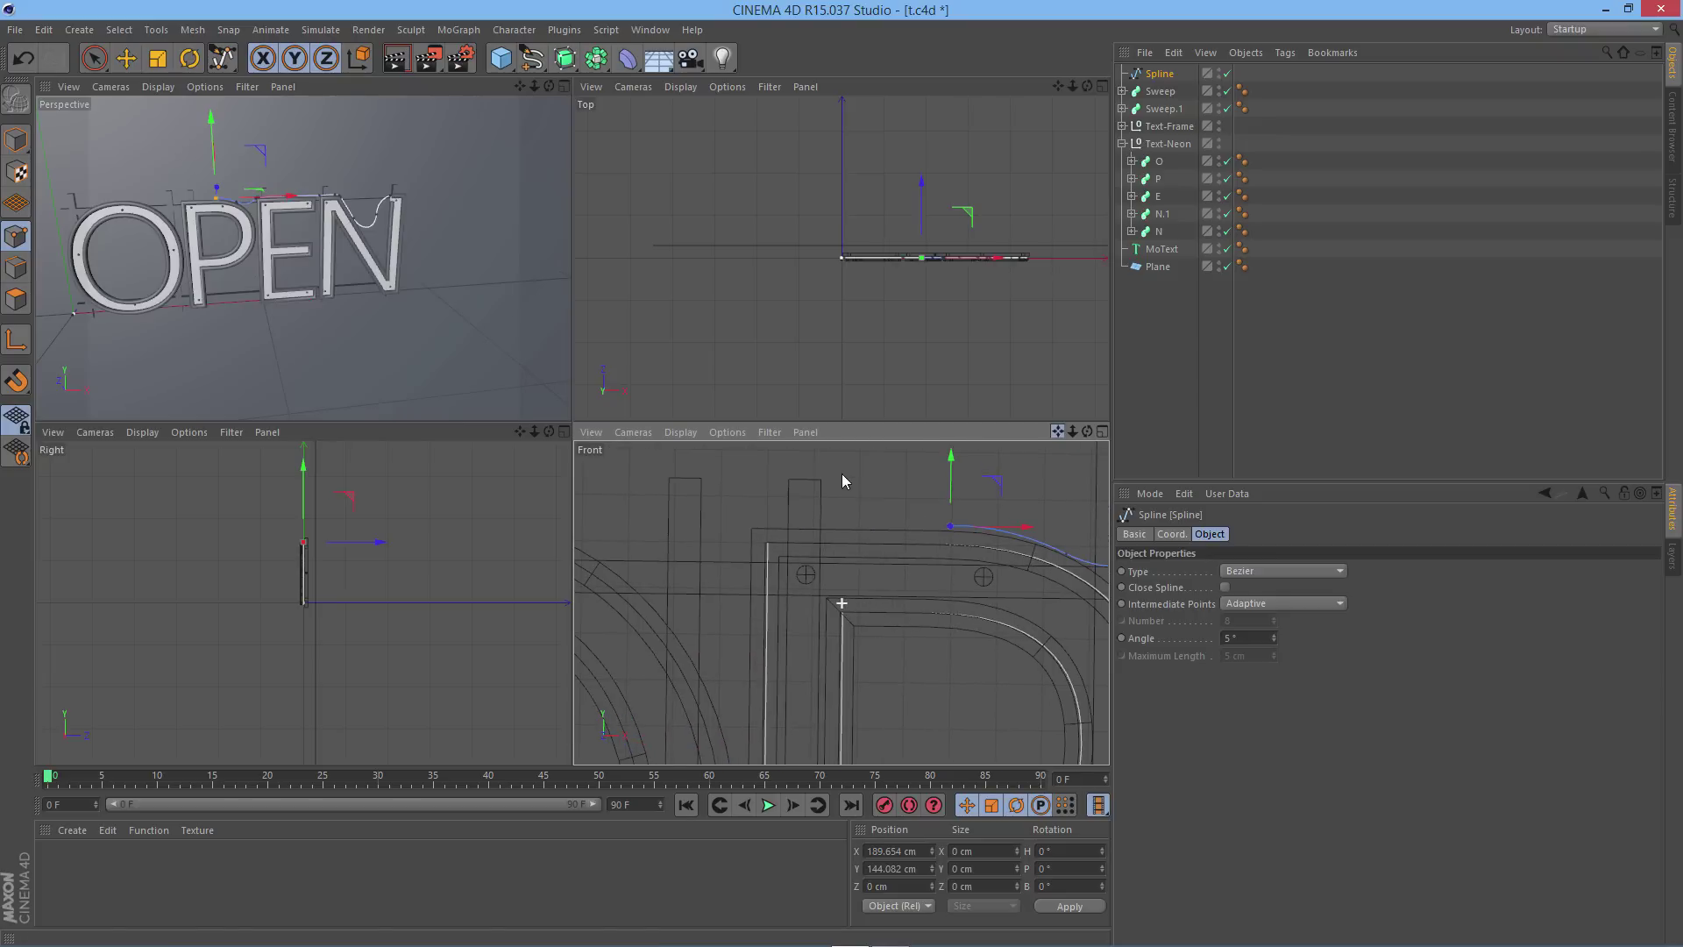
left_click(758, 532)
Bend the wire down at about X 144, Y 142 cm and carry it across the O's top to X 51, Y 143 cm
scroll(726, 532, "up", 3)
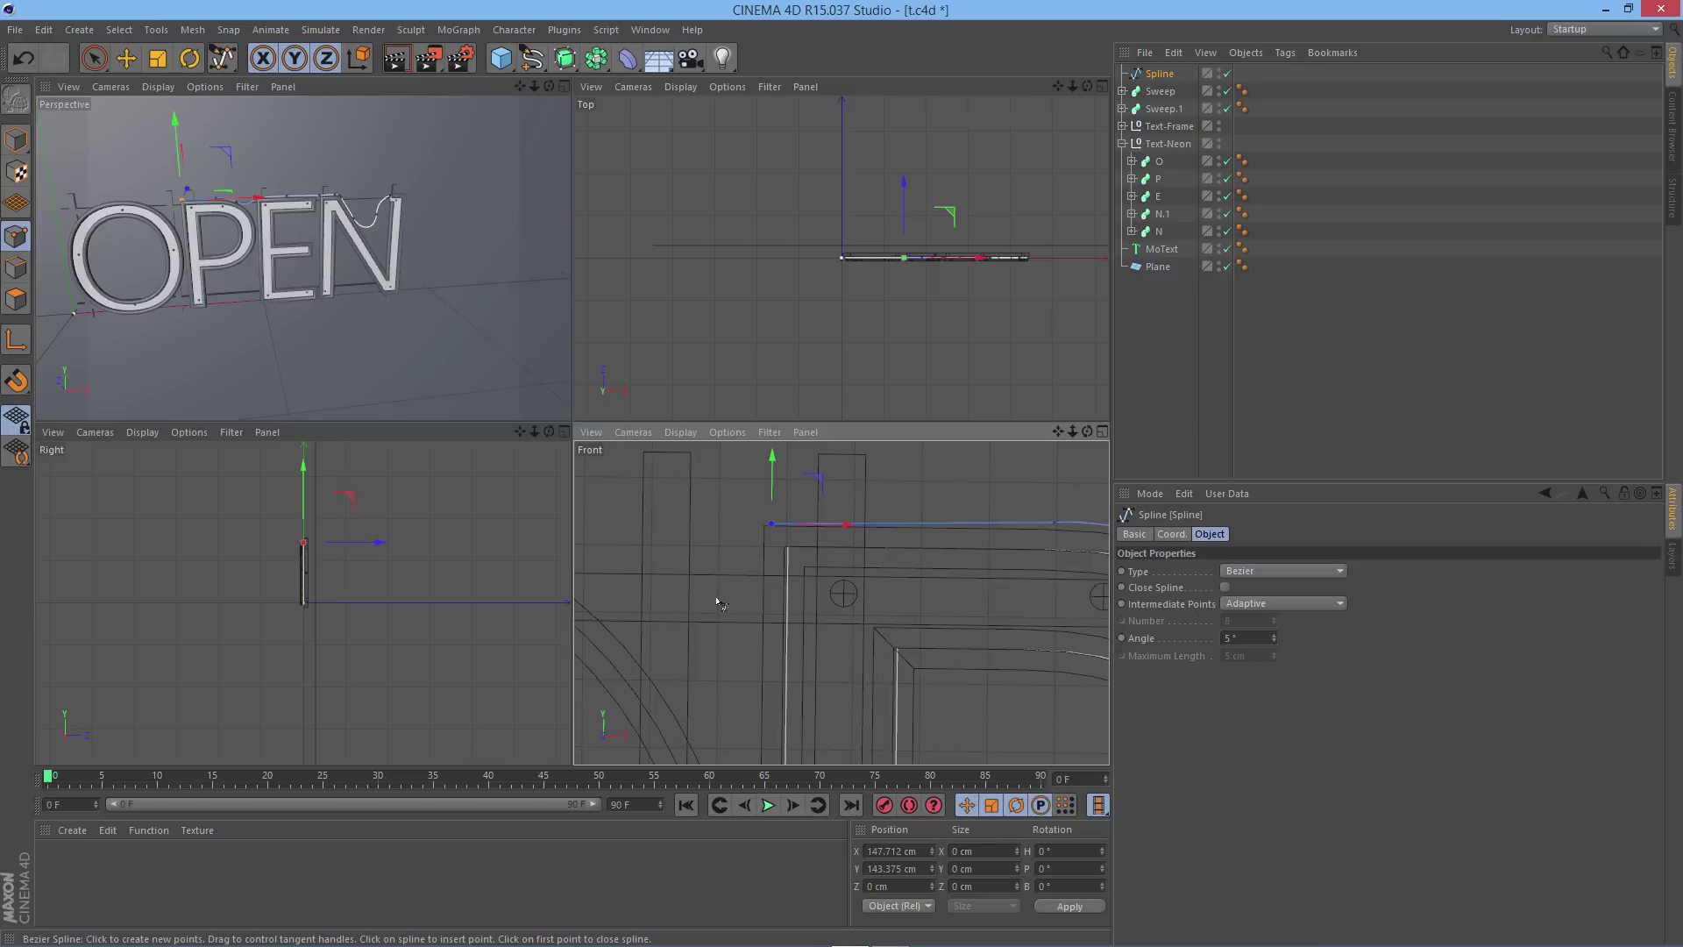
scroll(735, 548, "up", 2)
left_click_drag(750, 531, 748, 546)
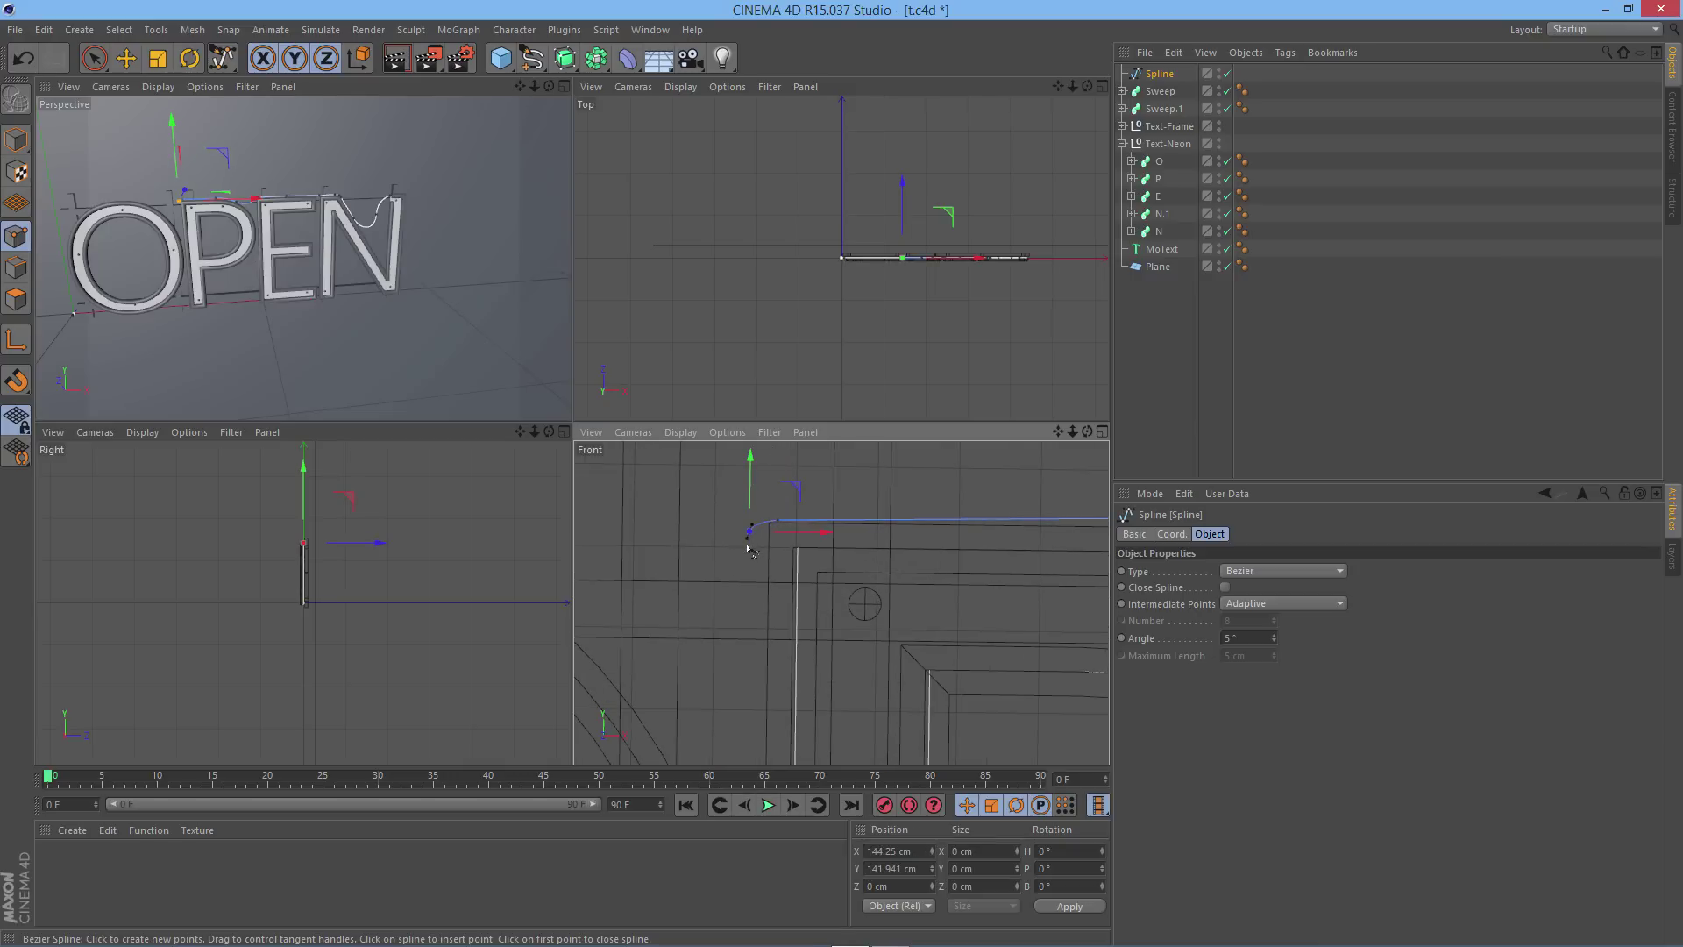
scroll(697, 633, "down", 3)
left_click_drag(1056, 432, 1024, 451)
left_click_drag(797, 581, 766, 564)
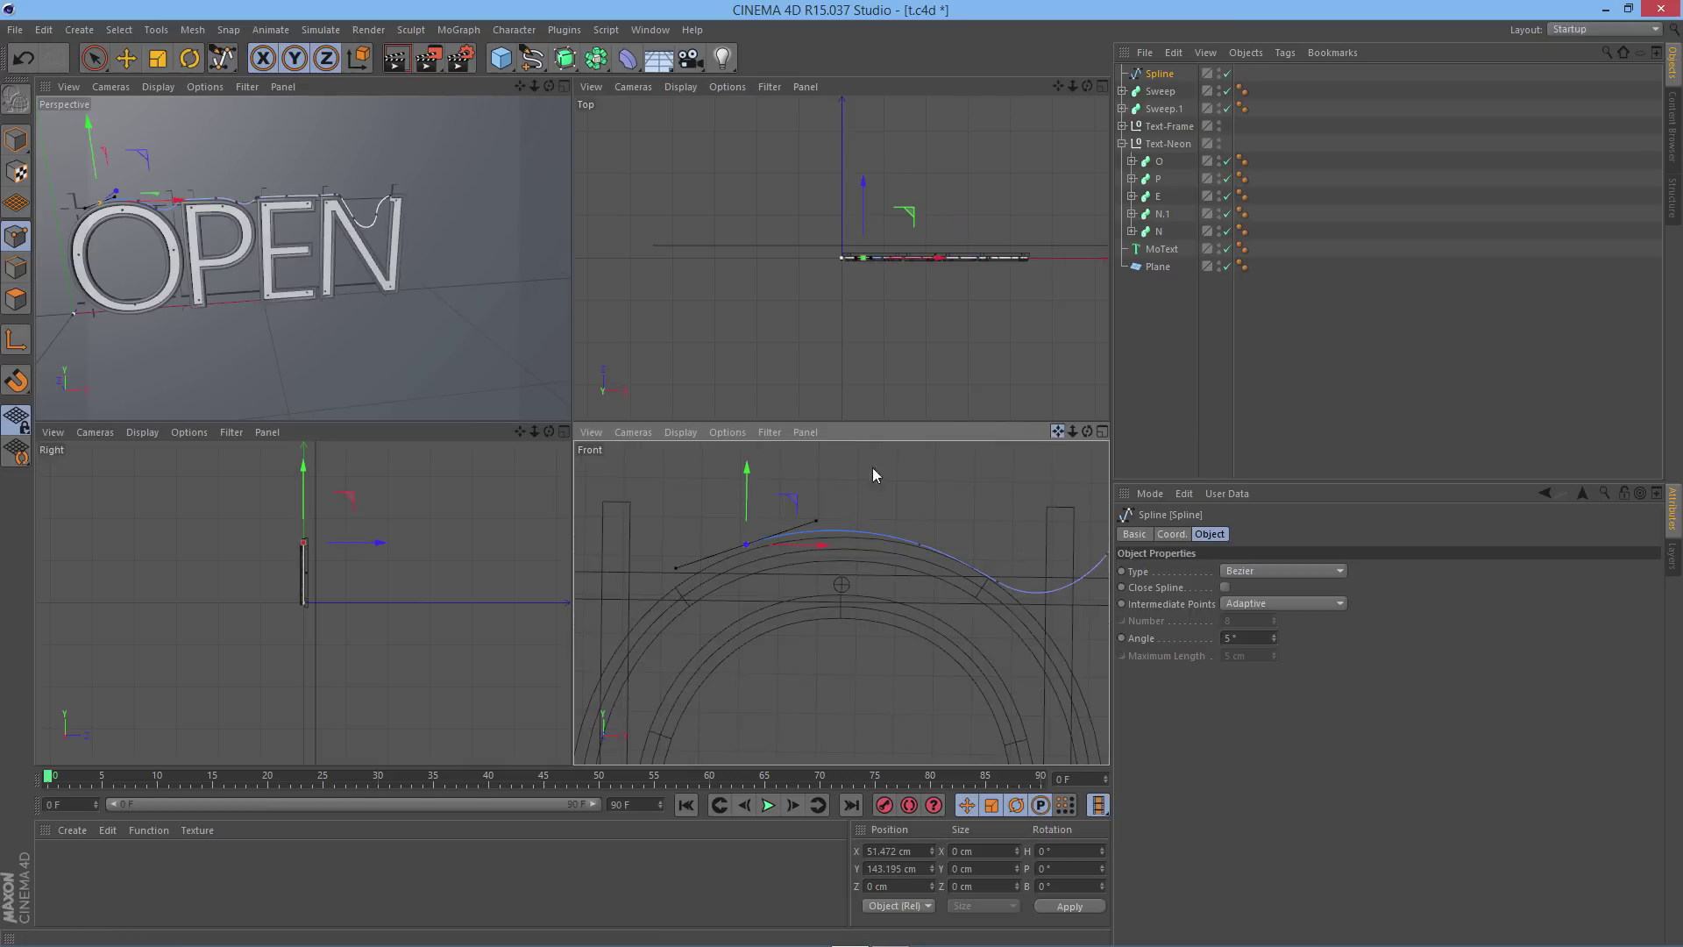
Draw the wire outward past the O through about X -19, Y 118 cm to X -78, Y 134 cm
mouse_move(874, 469)
middle_mouse_down("alt")
mouse_move(858, 464)
mouse_move(873, 456)
middle_mouse_up("alt")
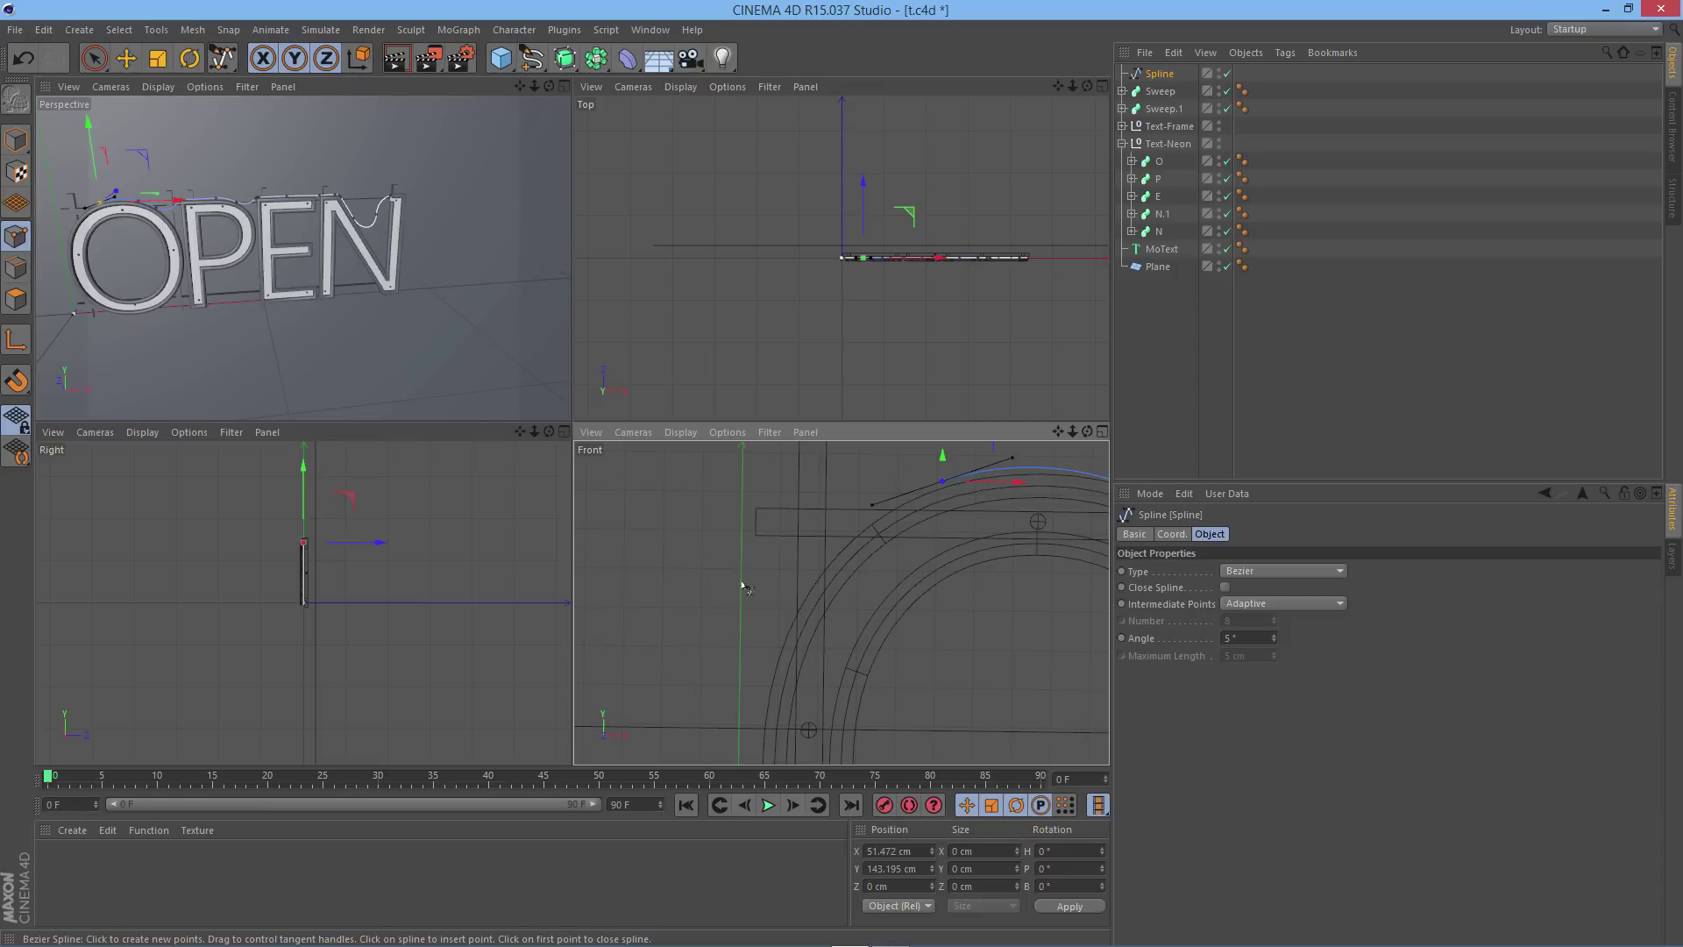
left_click_drag(668, 576, 579, 553)
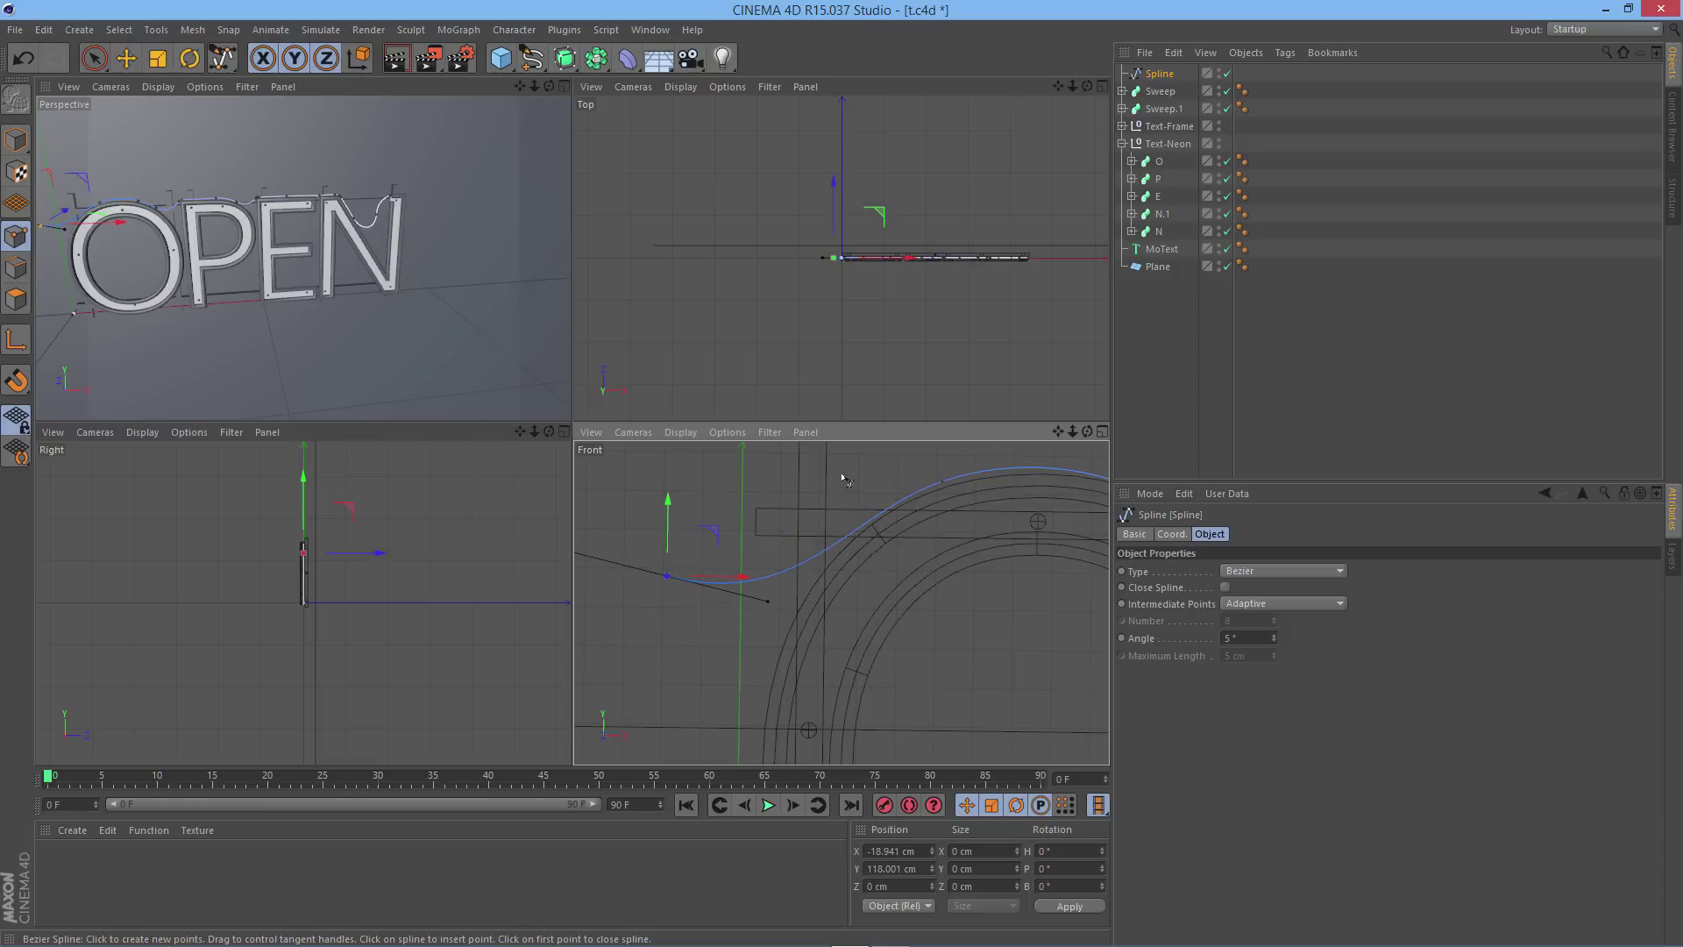
scroll(947, 544, "down", 2)
middle_click_drag(870, 474, 852, 479, "alt")
scroll(761, 572, "down", 3)
scroll(761, 571, "down", 4)
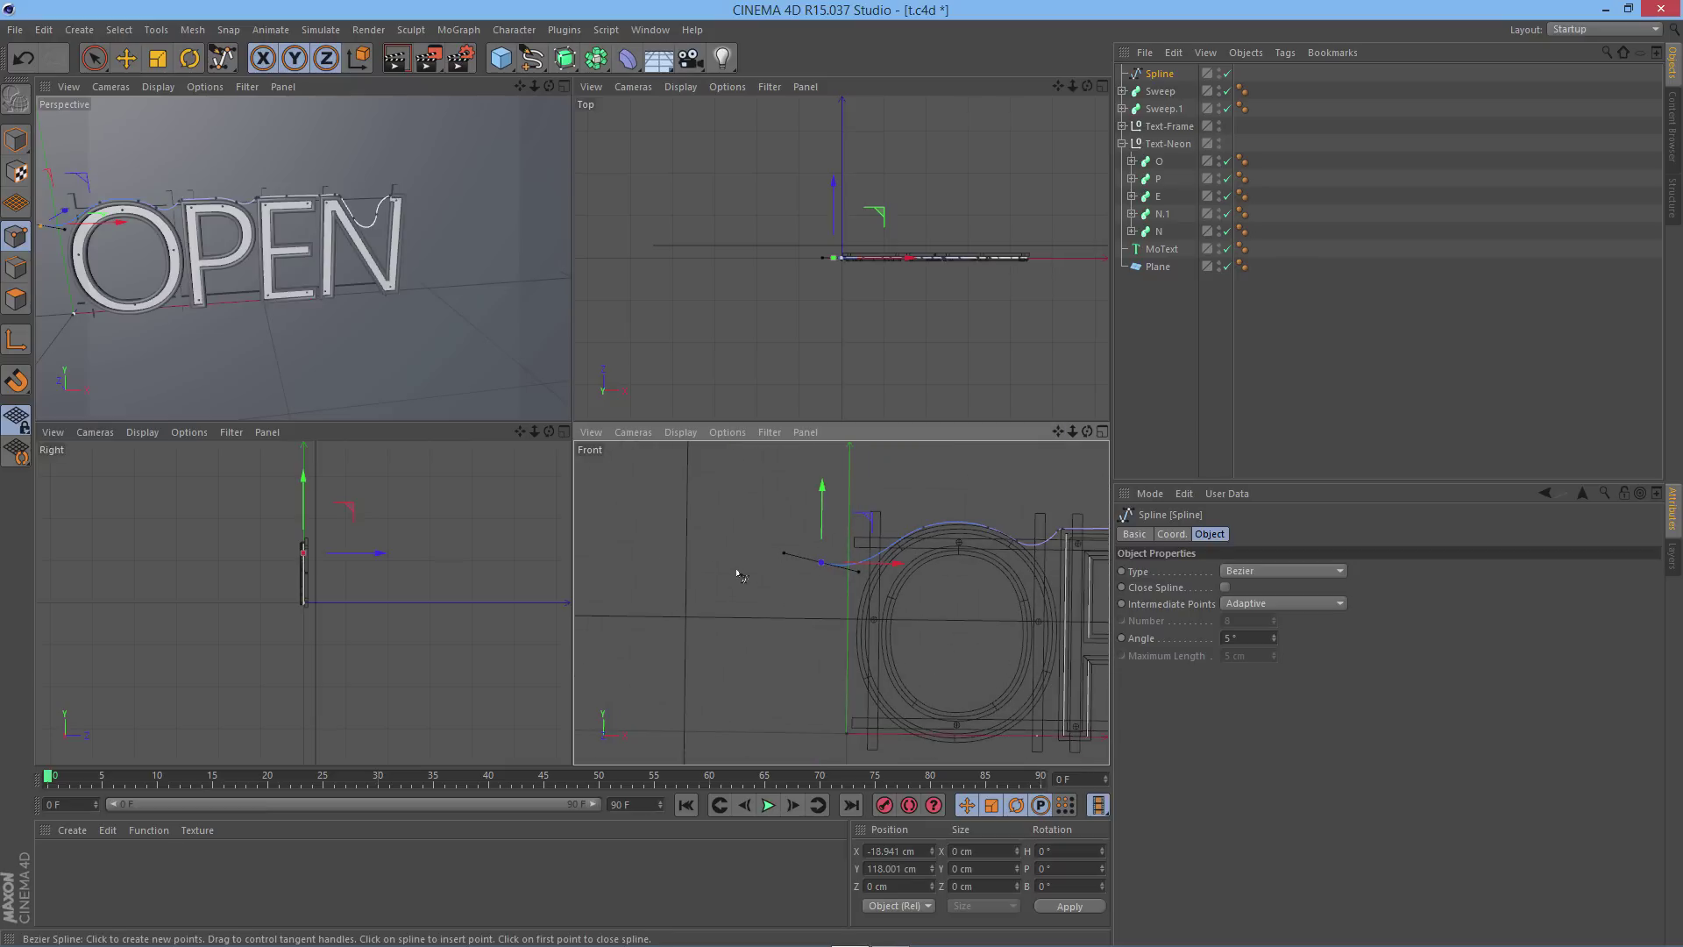
middle_click_drag(844, 480, 924, 482, "alt")
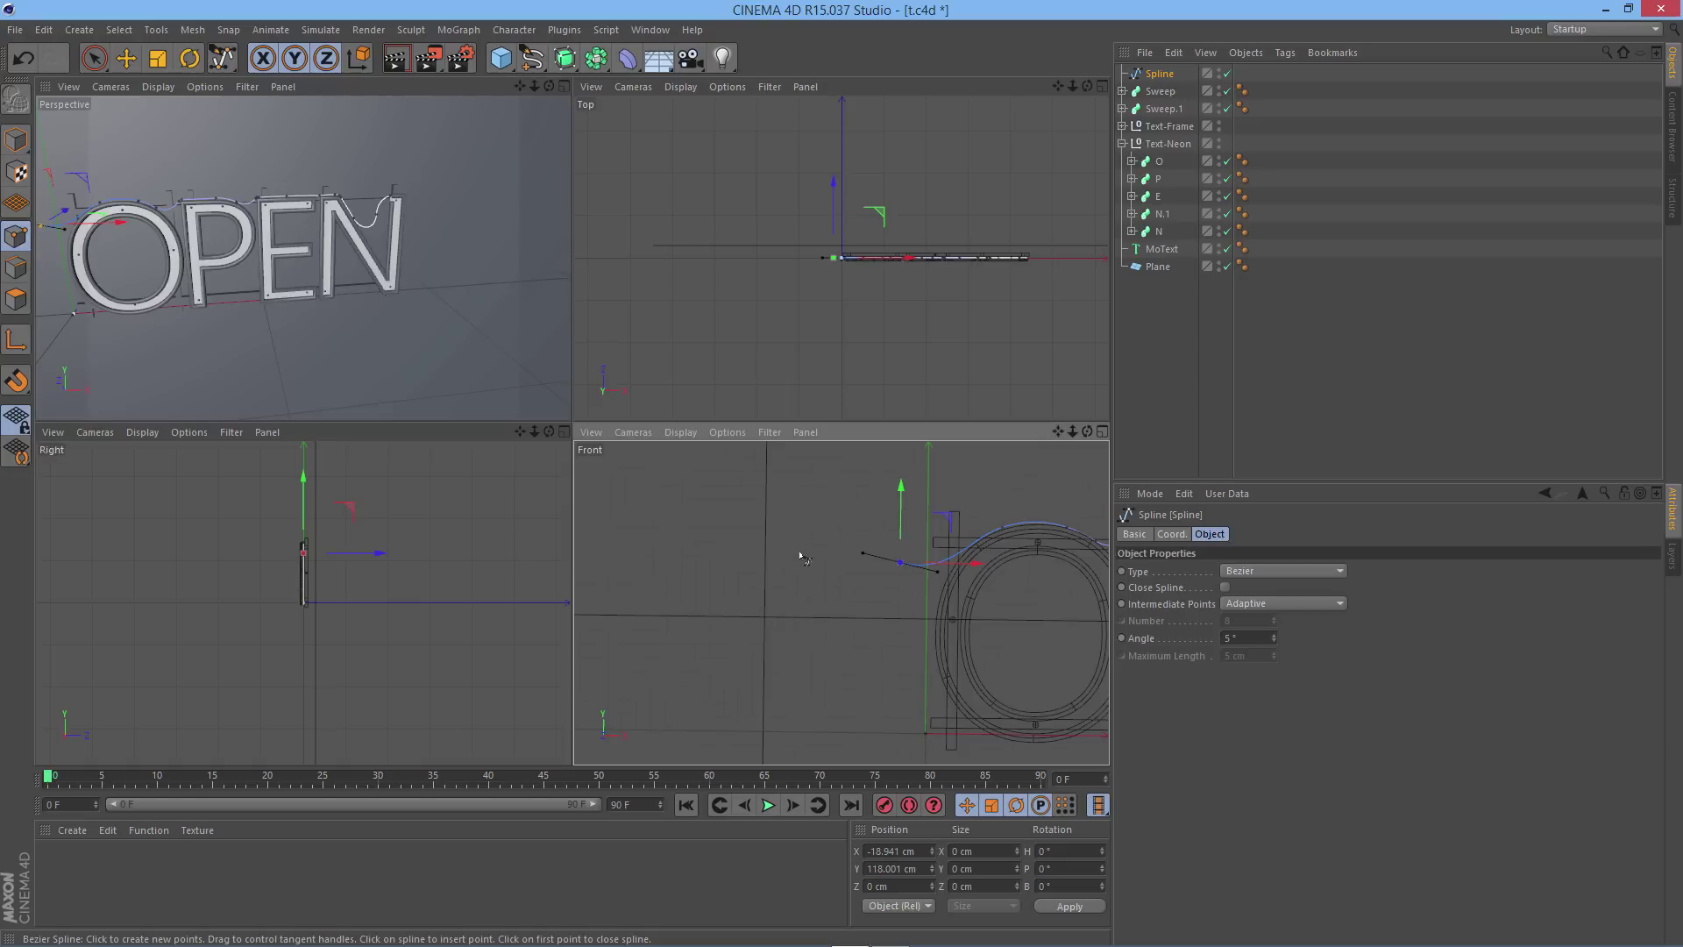
scroll(821, 539, "up", 3)
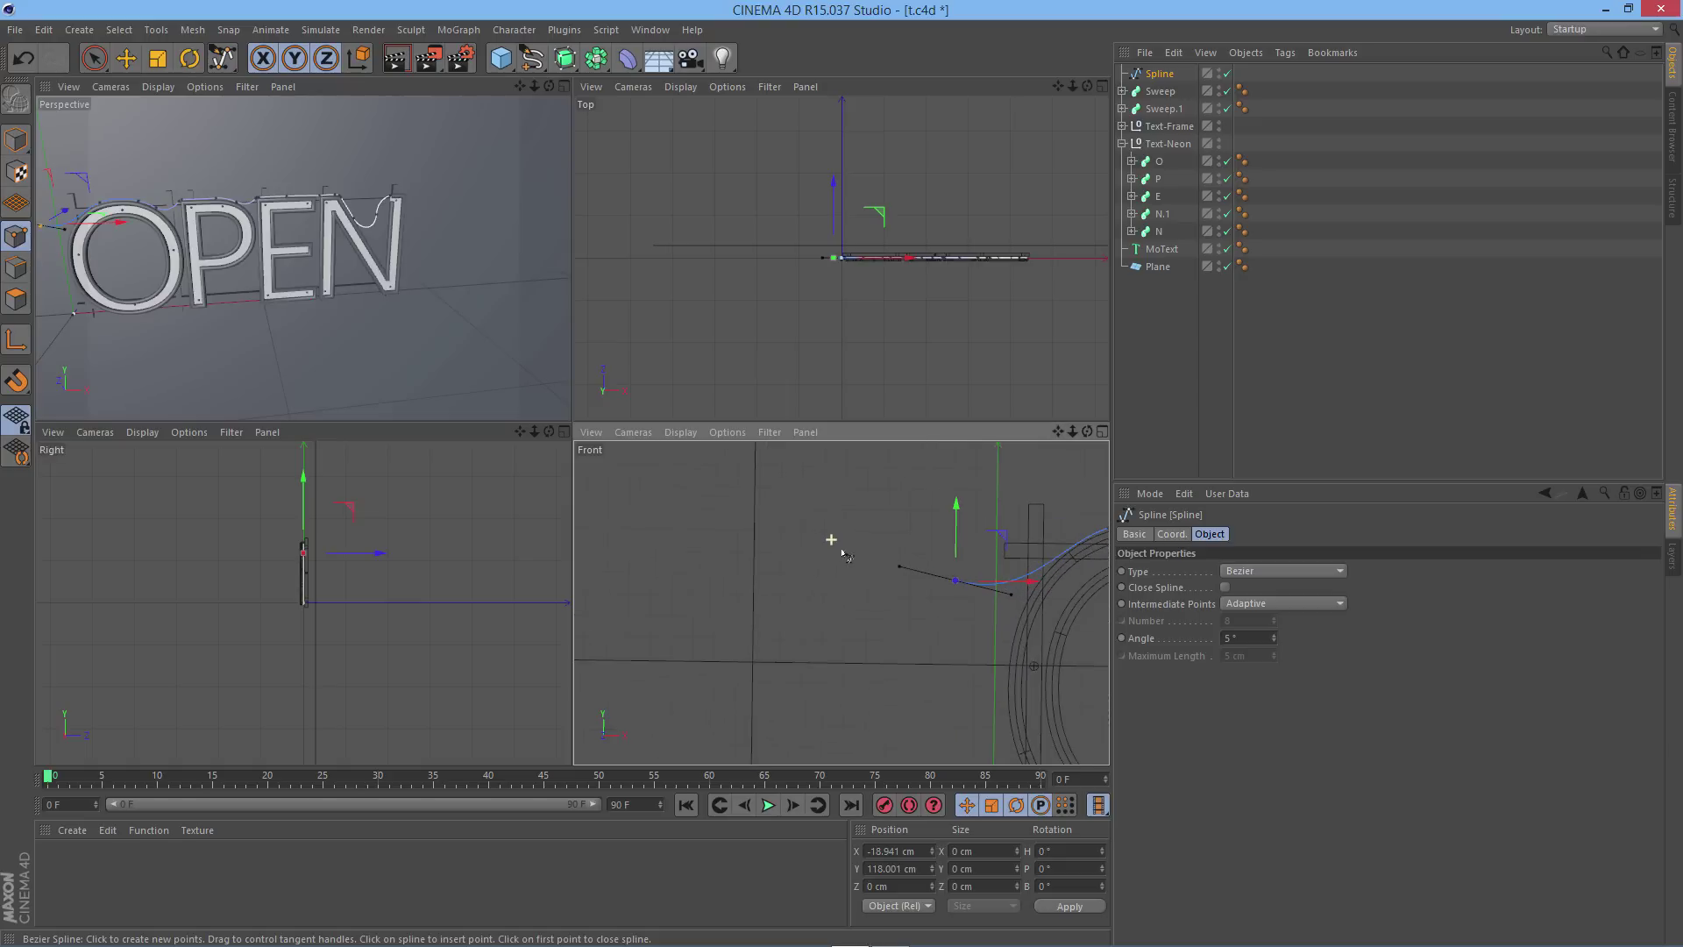
left_click_drag(829, 543, 801, 548)
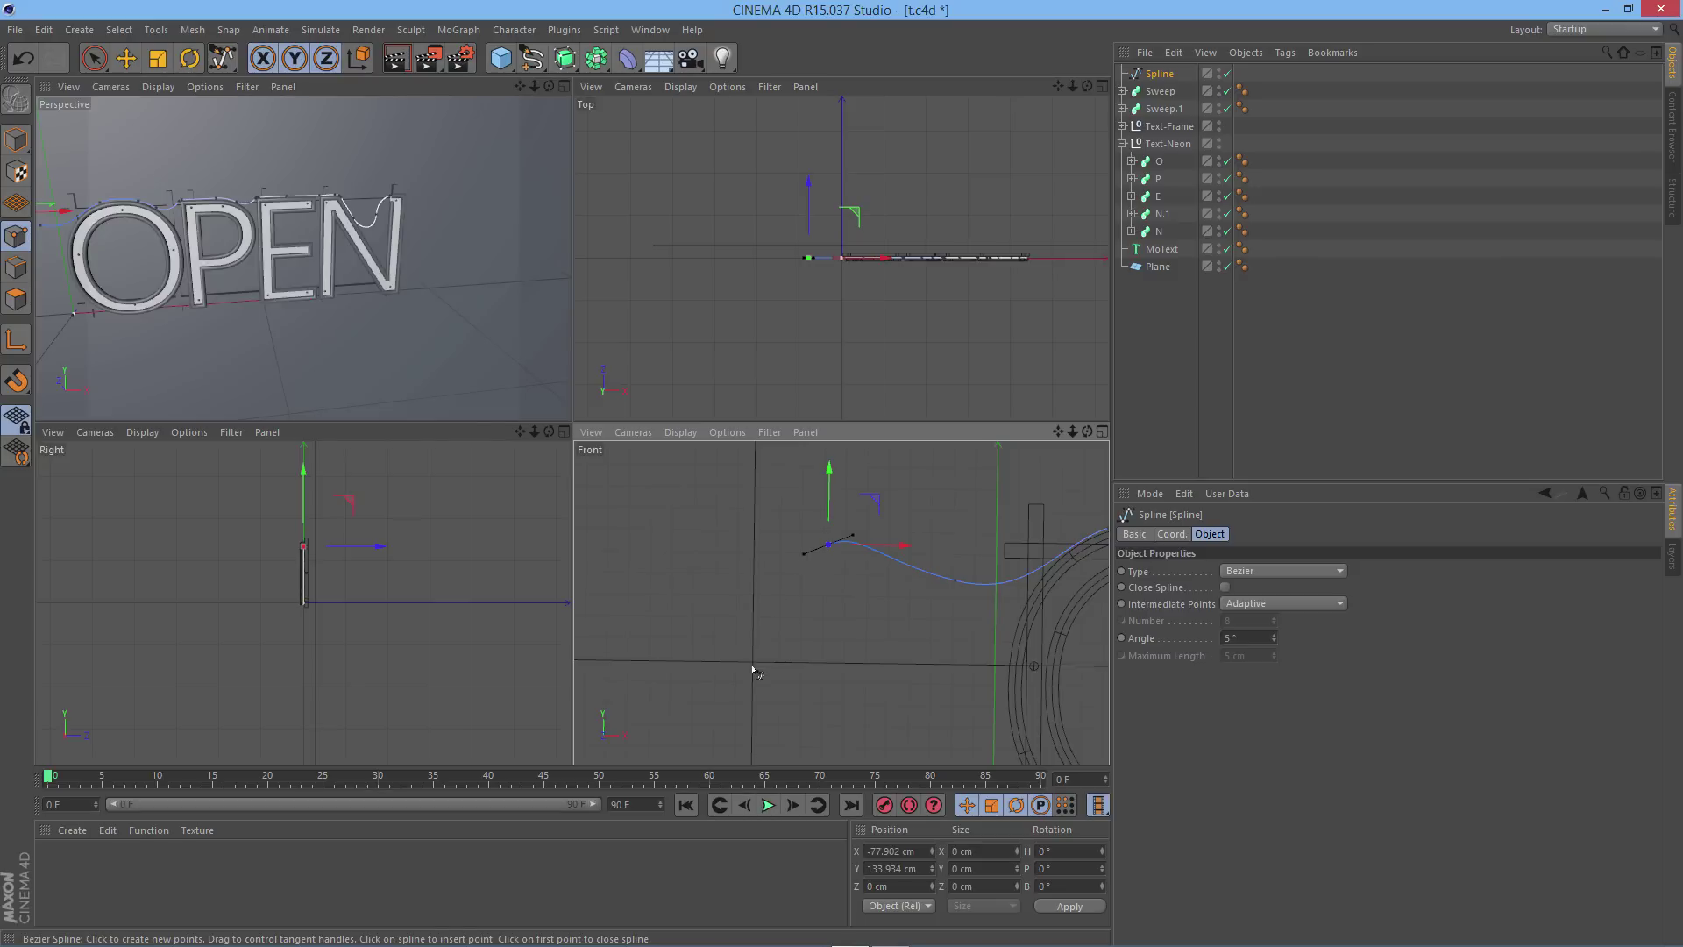
Drop the wire through about X -95, Y 111 cm to an end point at X -248, Y -90 cm, undoing the trial point
scroll(817, 564, "up", 2)
left_click(817, 564)
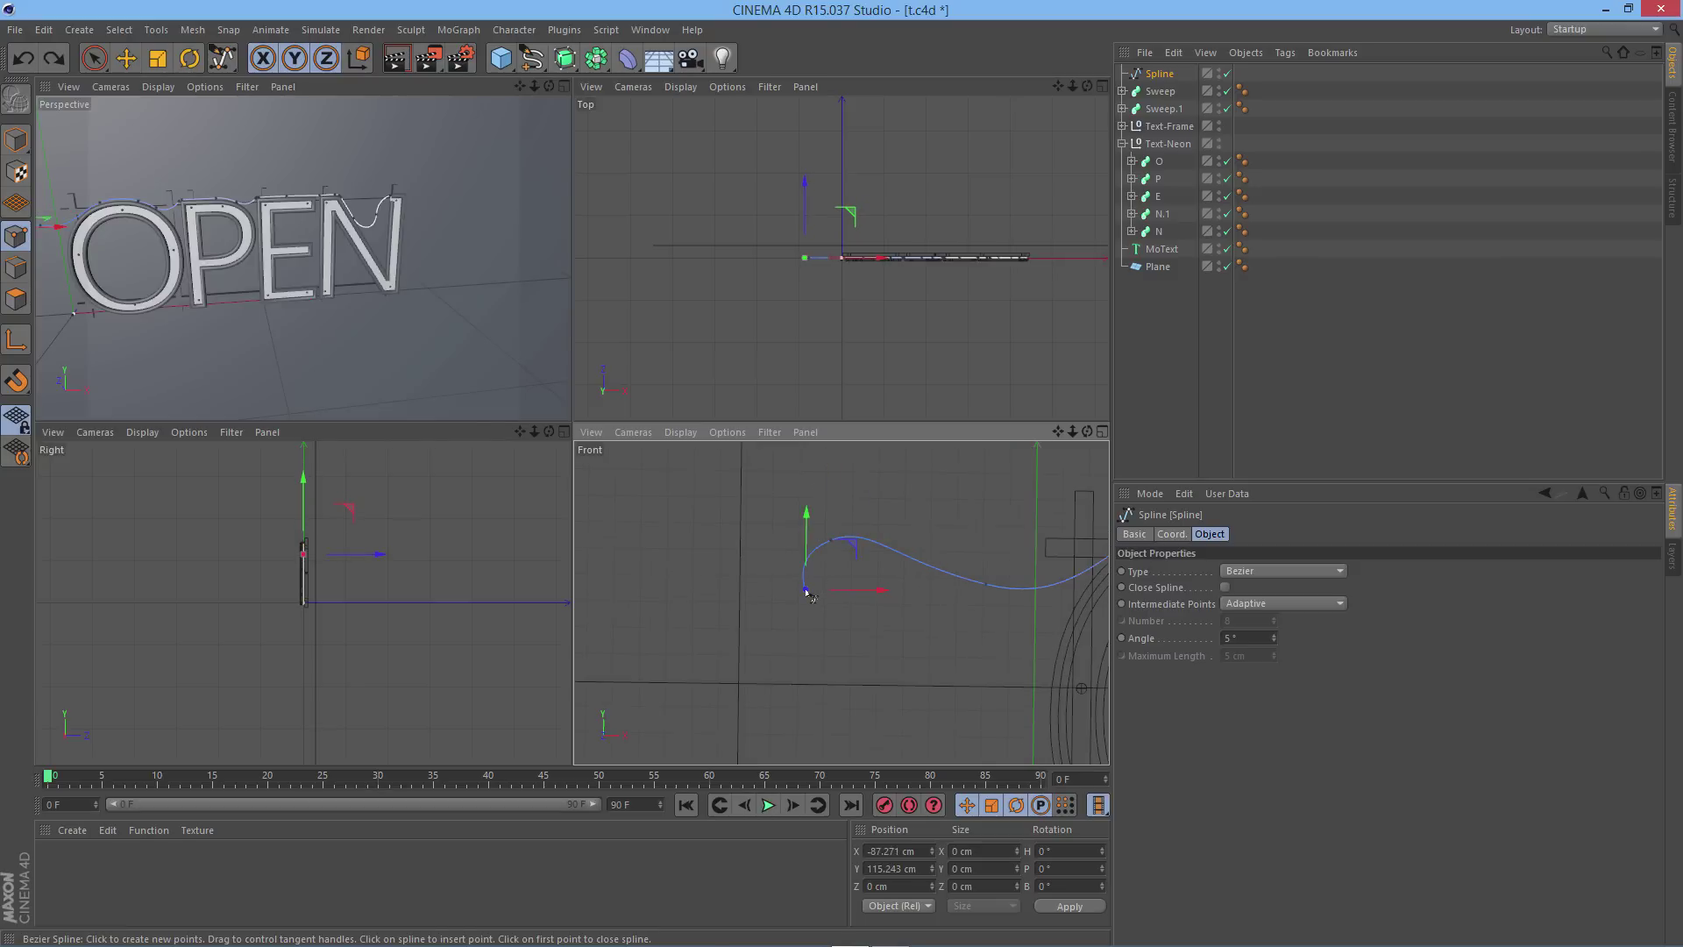
left_click(788, 603)
scroll(759, 671, "down", 4)
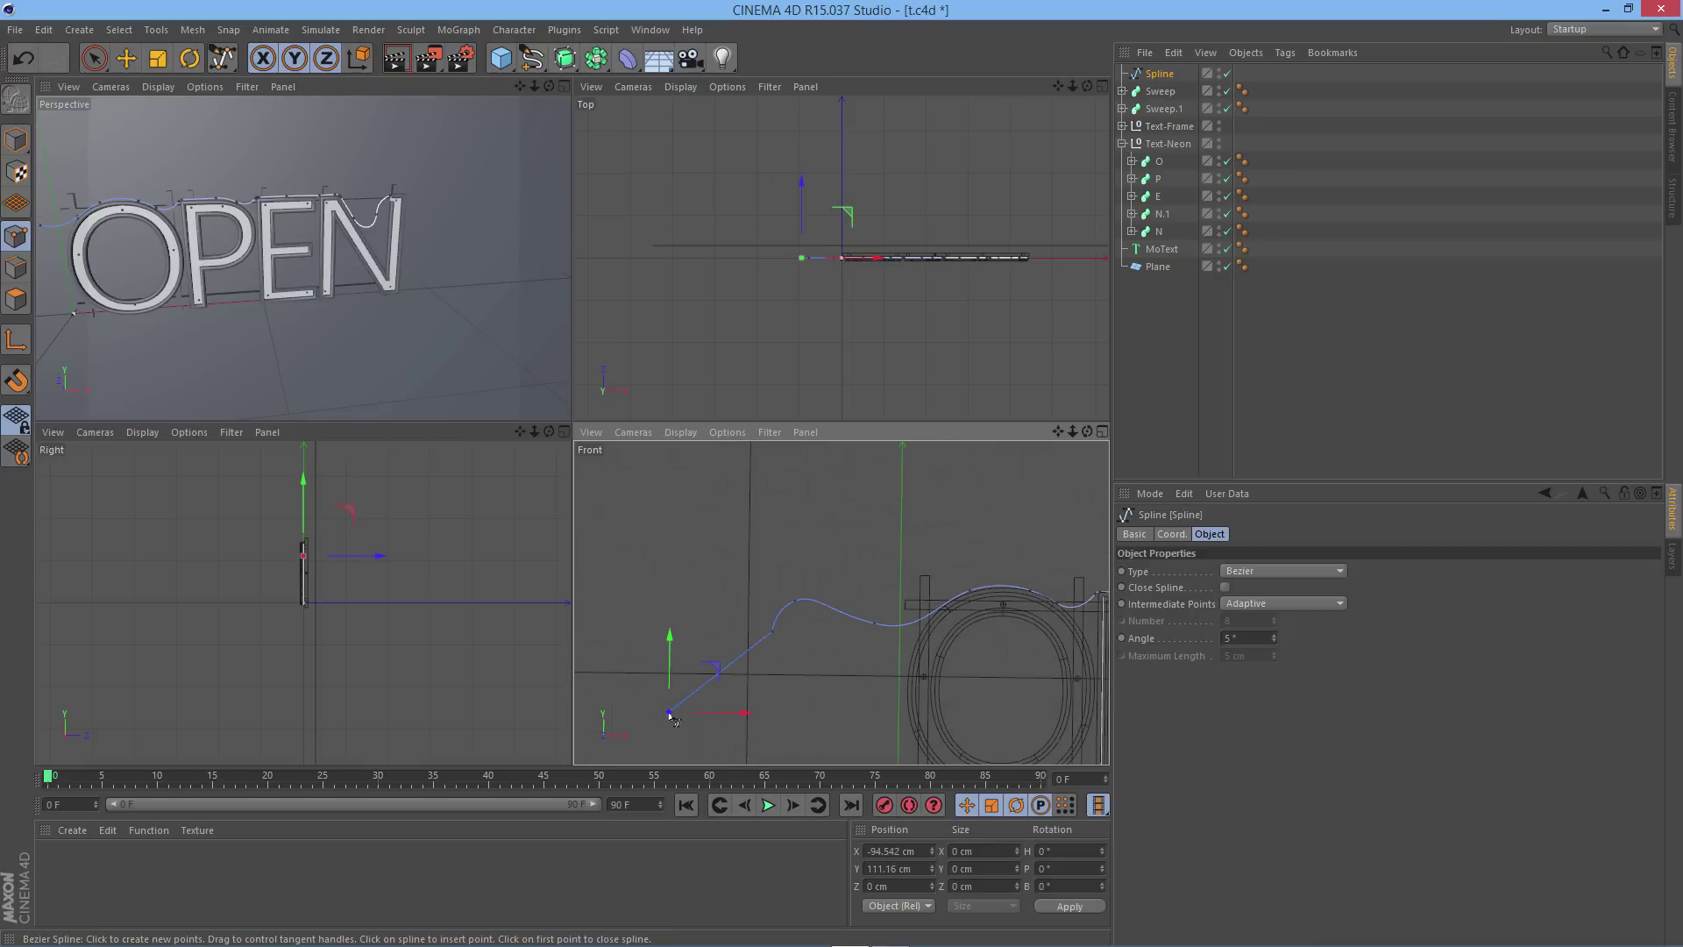
key("ctrl+z")
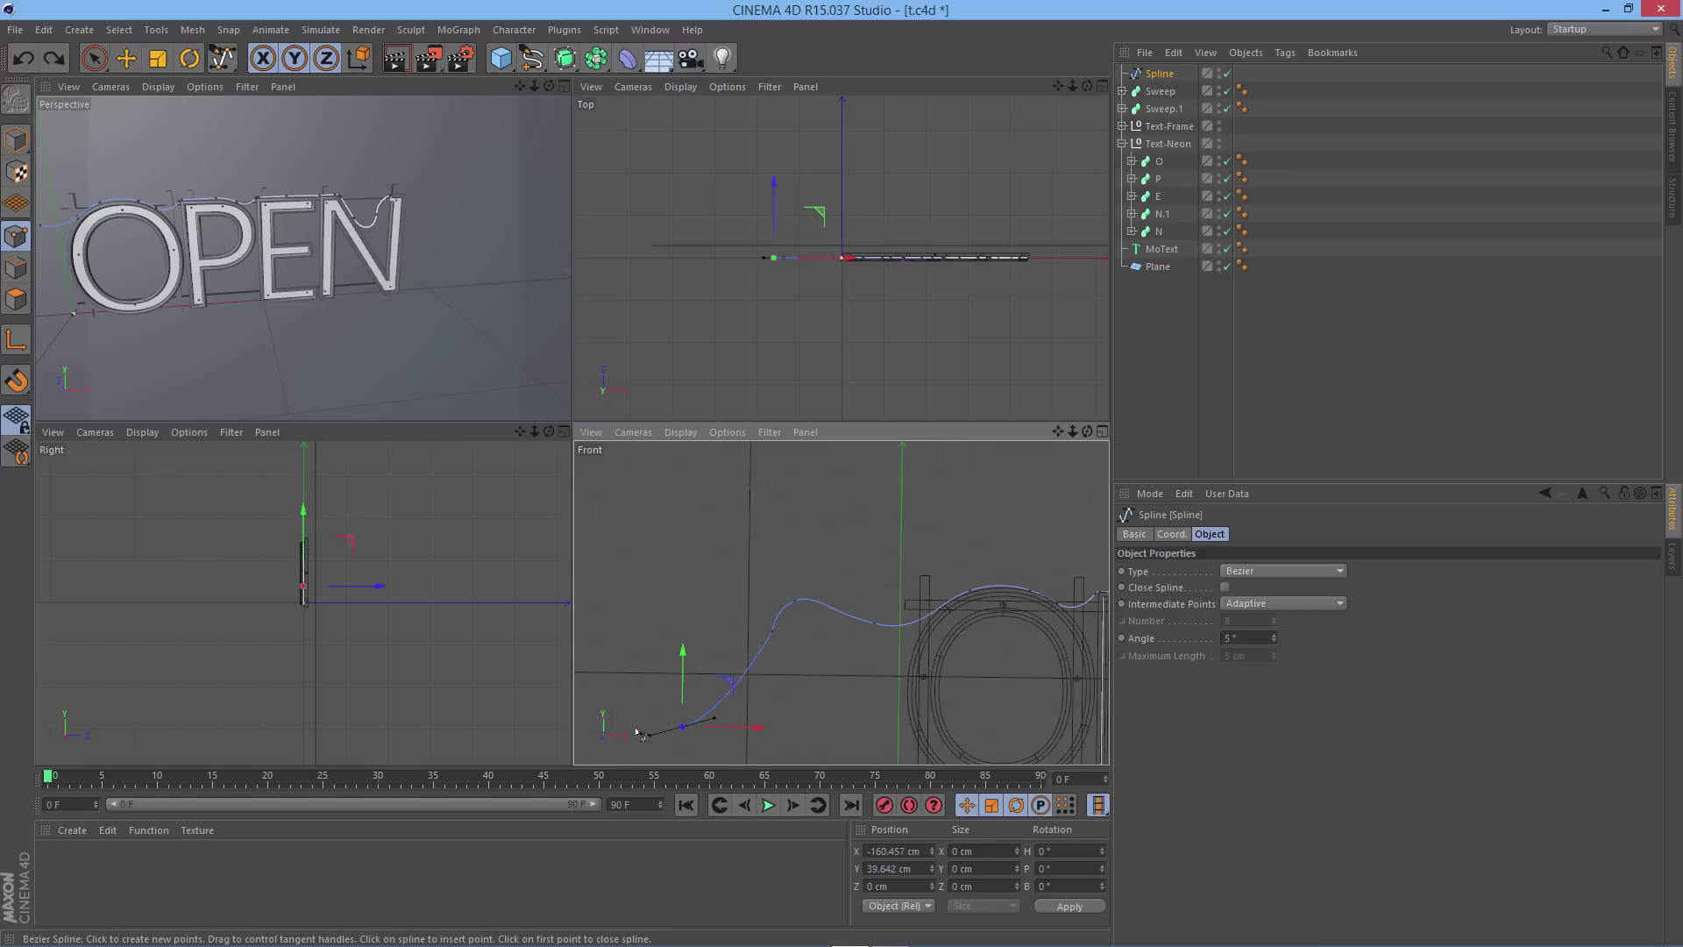
left_click_drag(1054, 433, 822, 219)
scroll(967, 541, "down", 1)
scroll(968, 541, "down", 1)
key("ctrl+z")
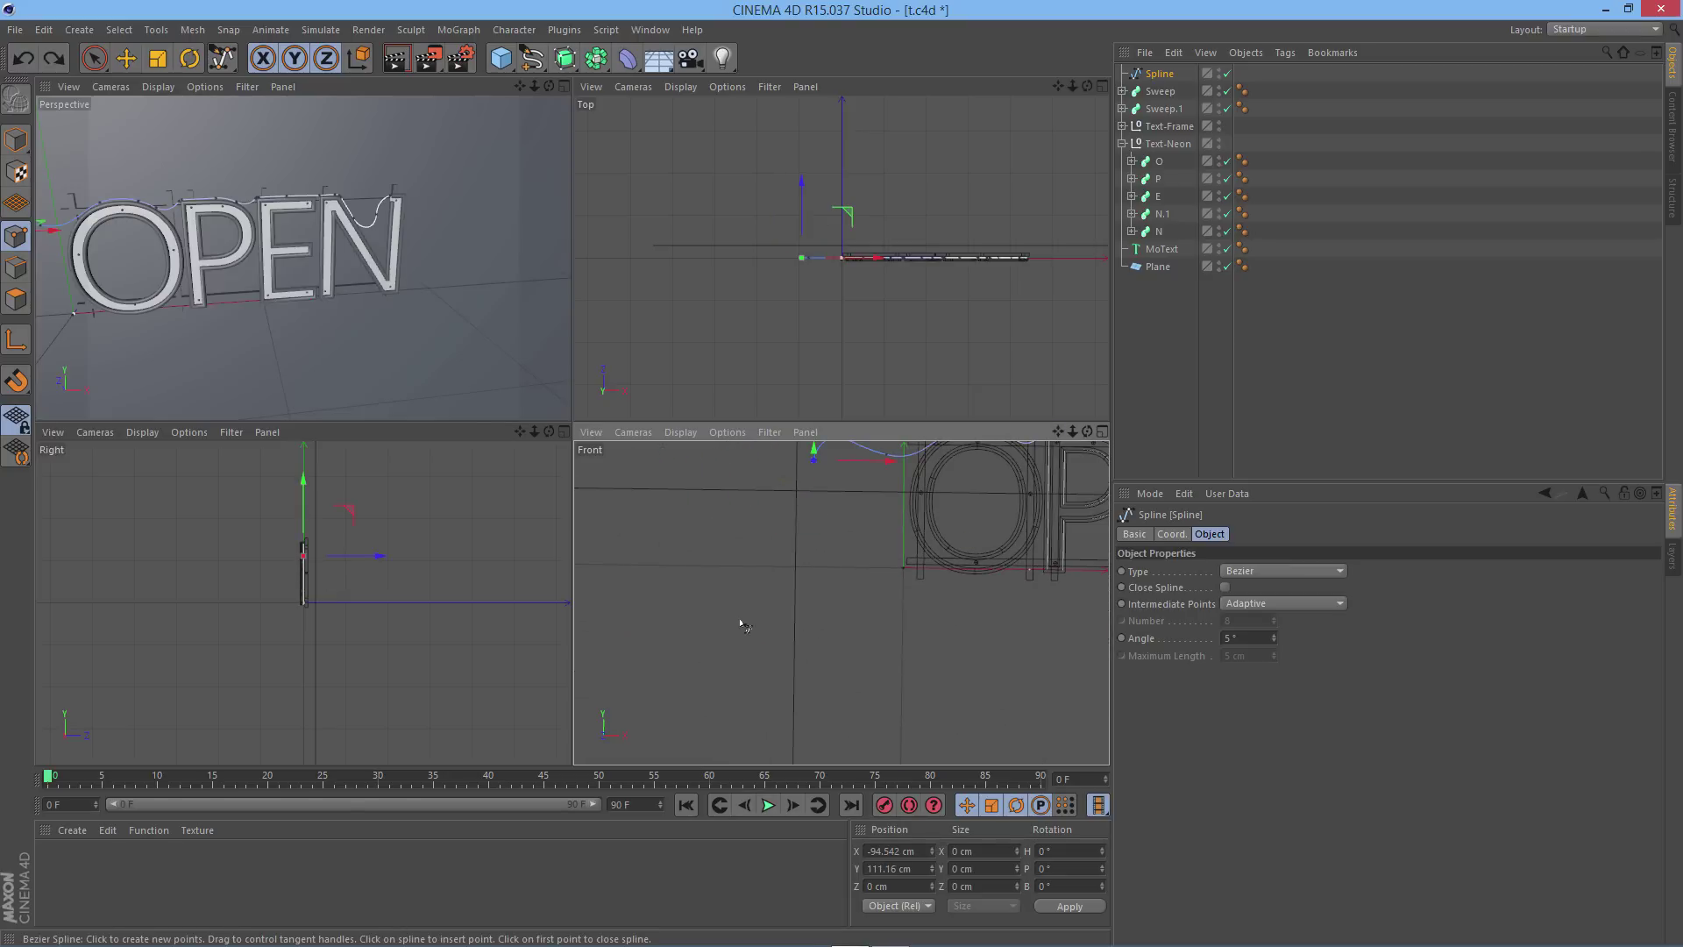
left_click(664, 653)
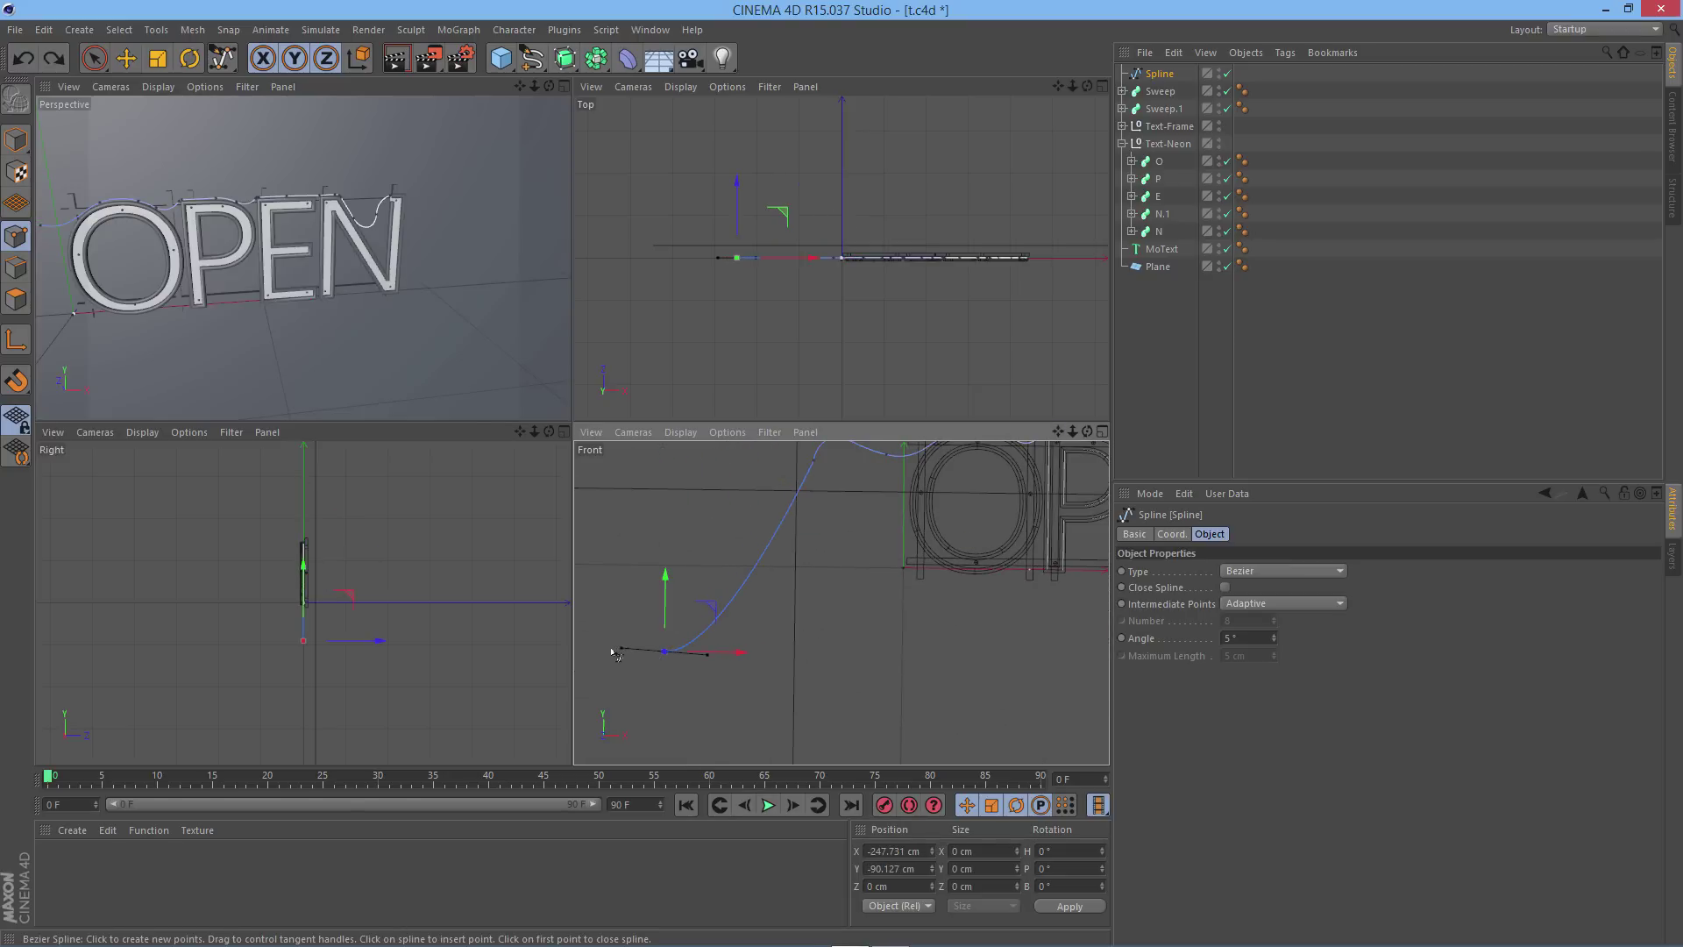
Maximize the Perspective view and frame the whole sign together with the drawn wire
scroll(796, 619, "down", 5)
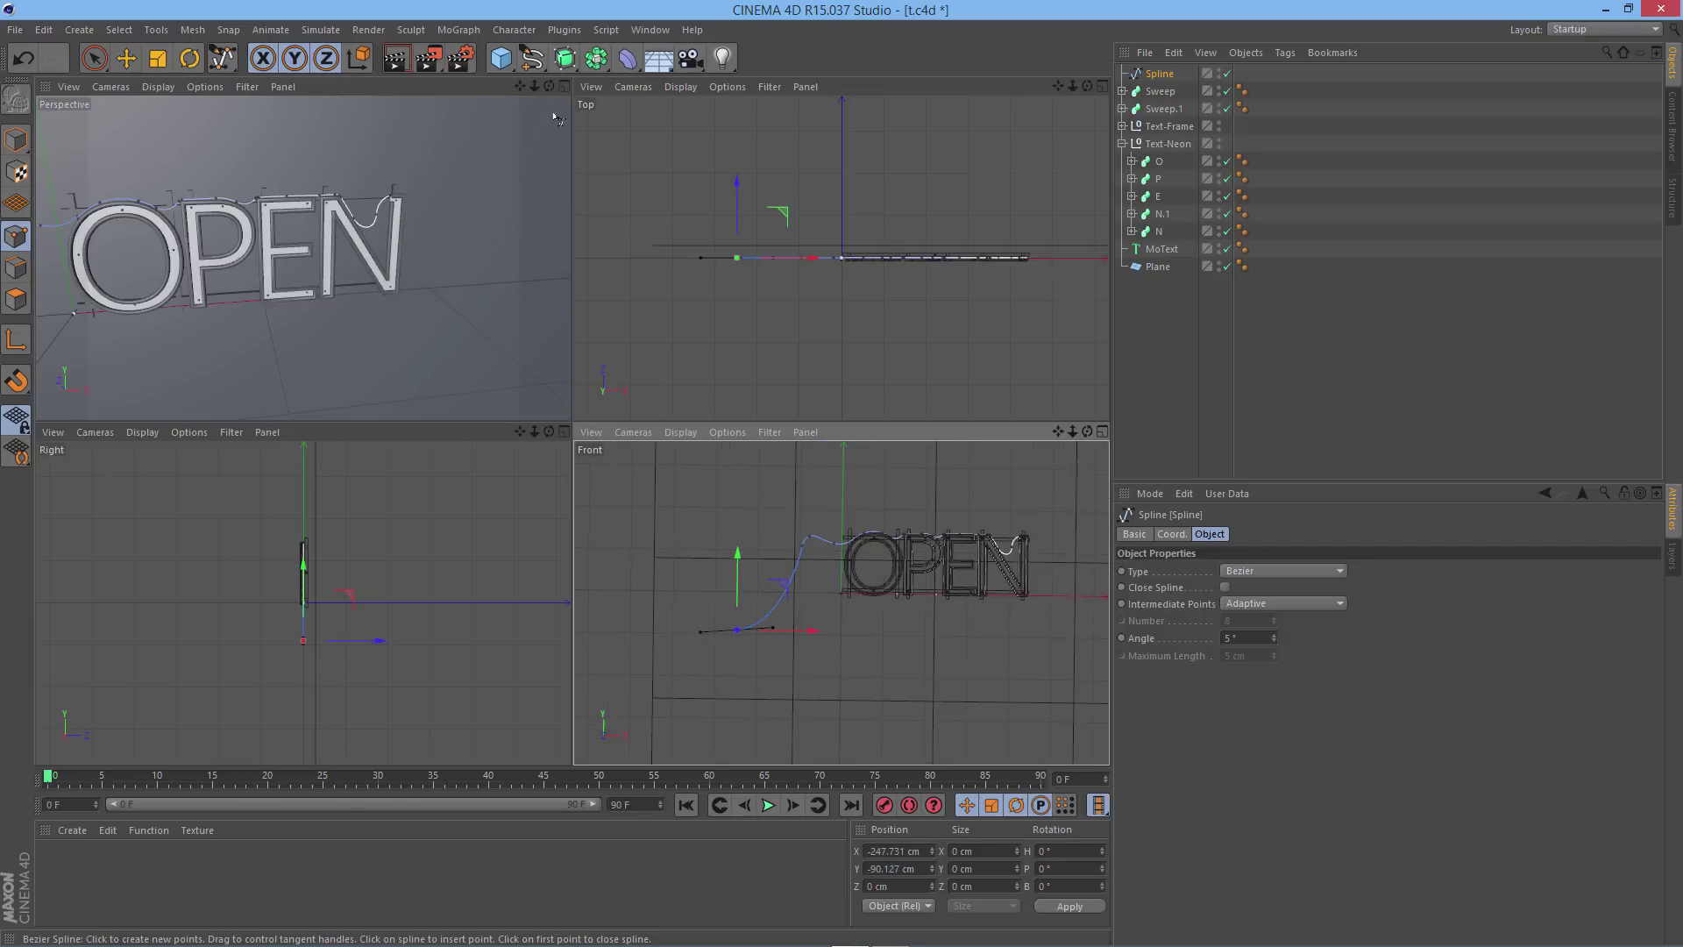
left_click(563, 86)
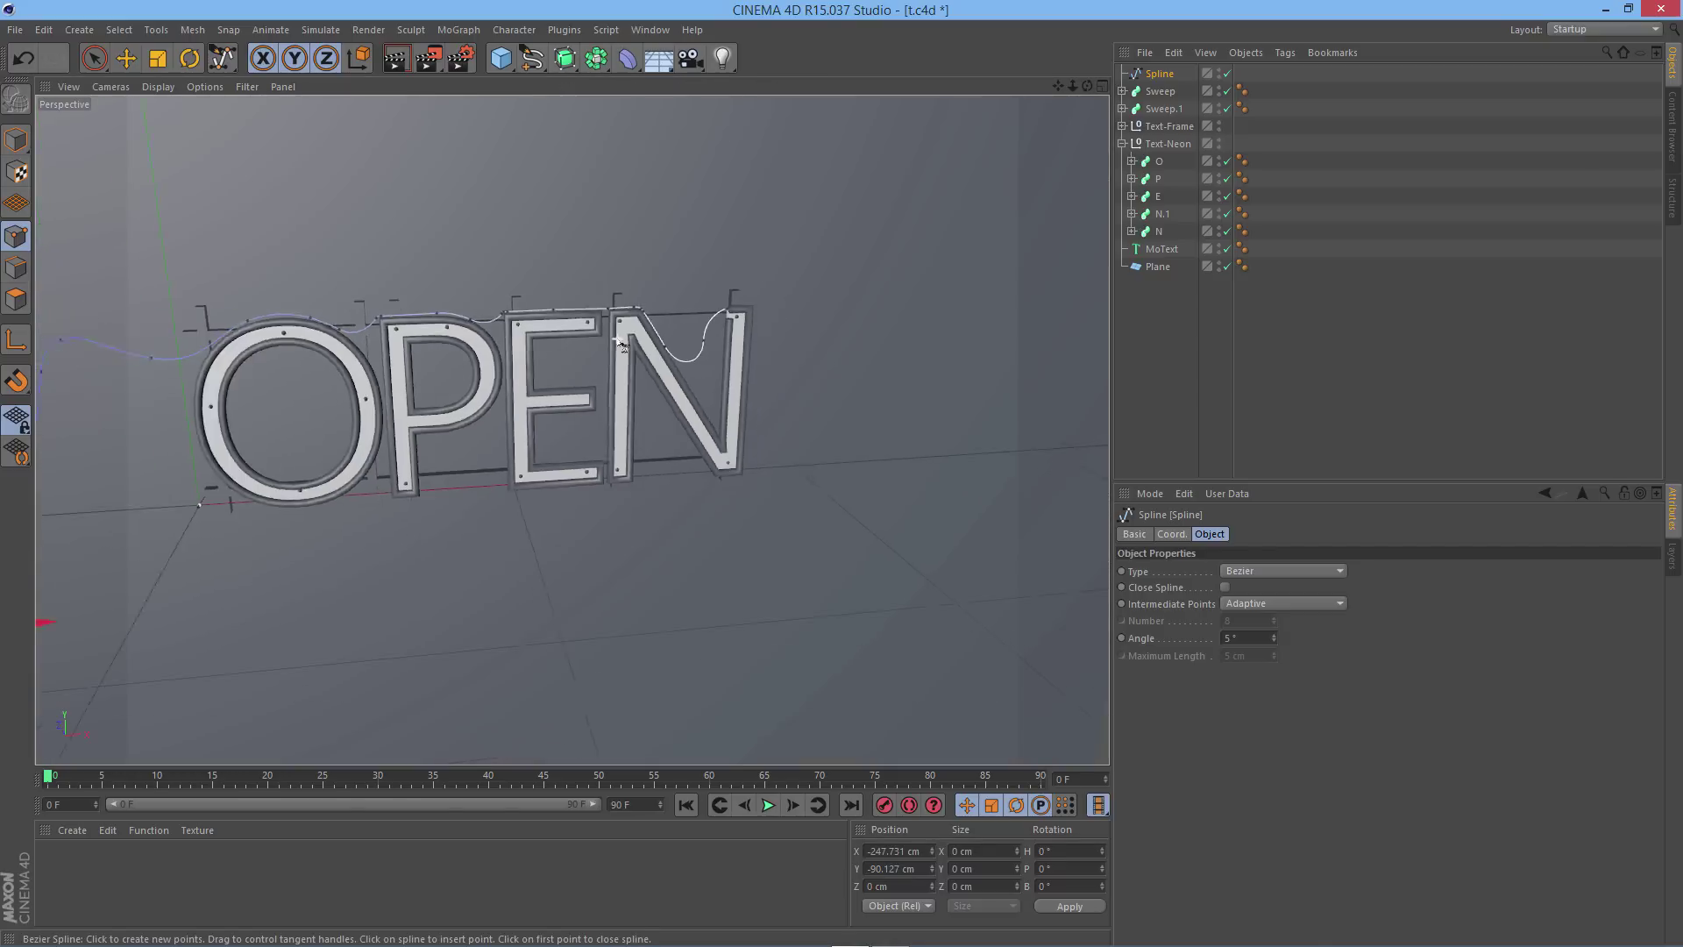
scroll(621, 345, "down", 4)
scroll(423, 349, "up", 4)
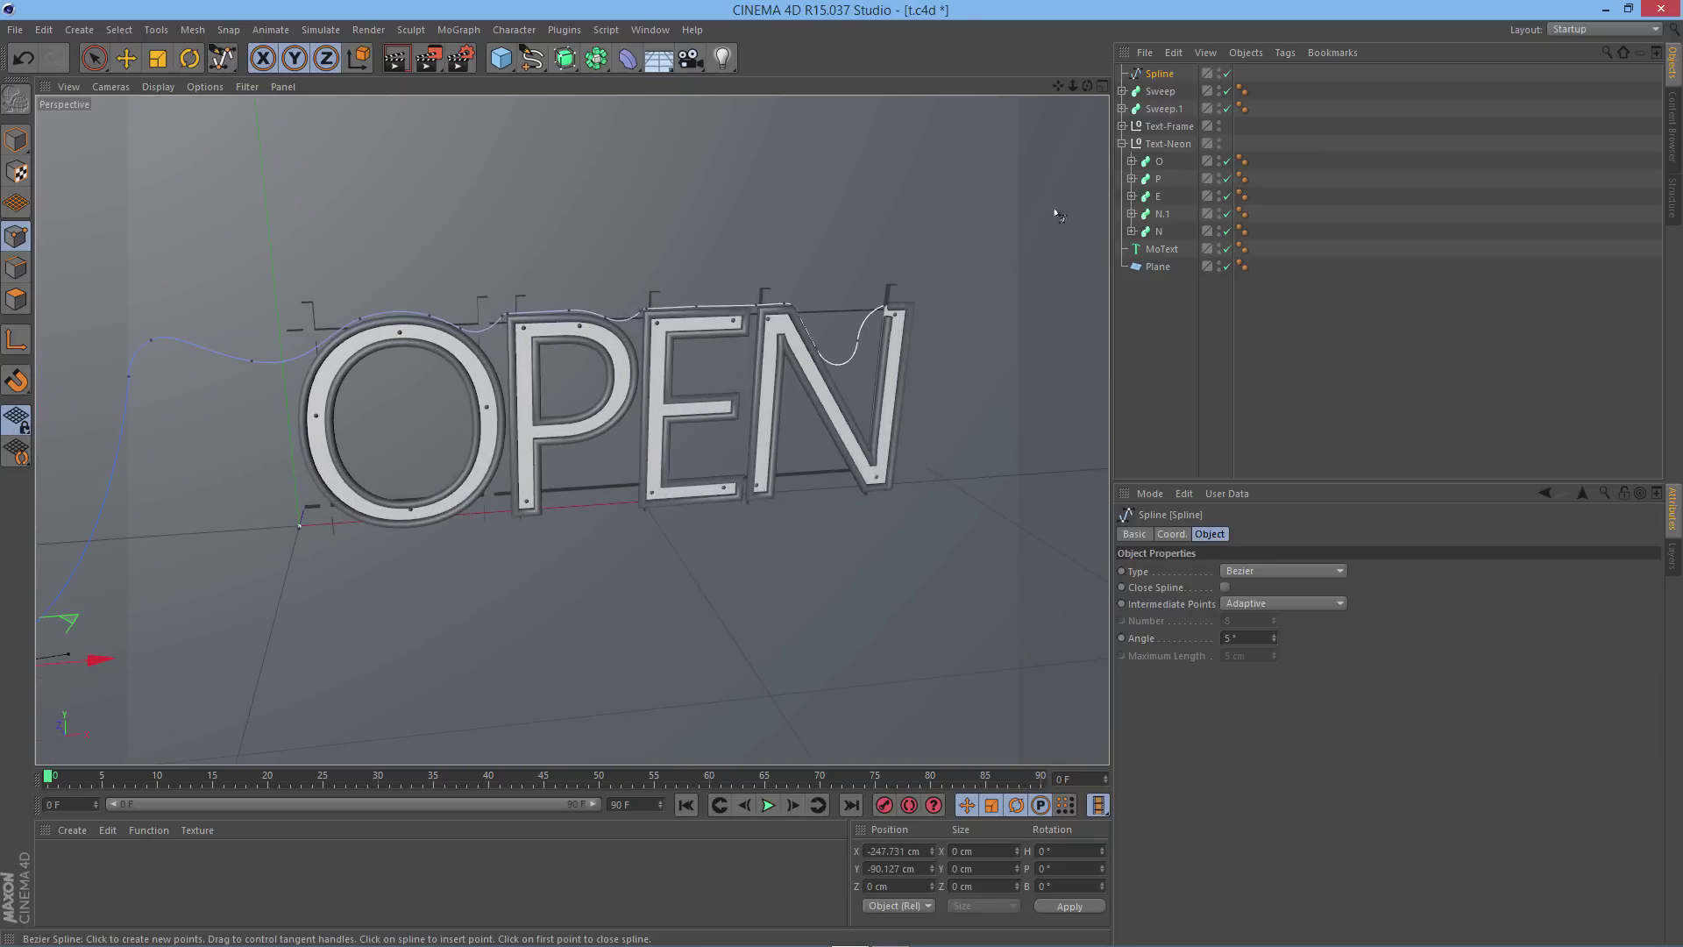
Duplicate the Sweep object, delete the copy's path spline and nest the new wire Spline below its Circle
left_click(1161, 92)
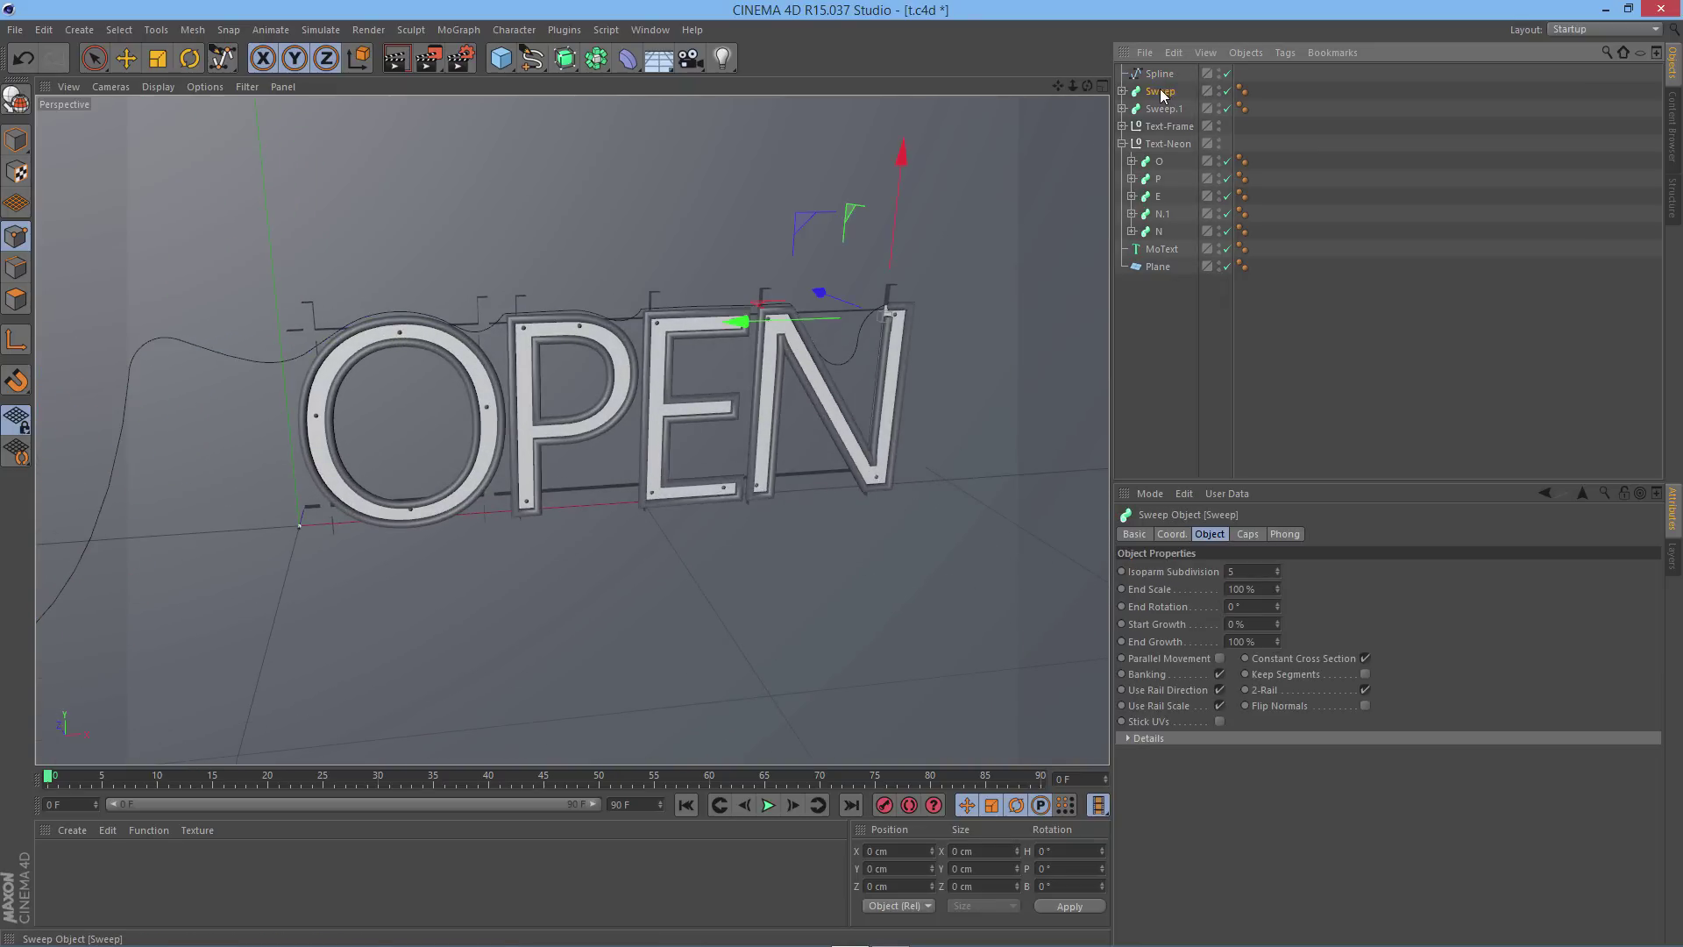
left_click_drag(1162, 91, 1166, 84, "ctrl")
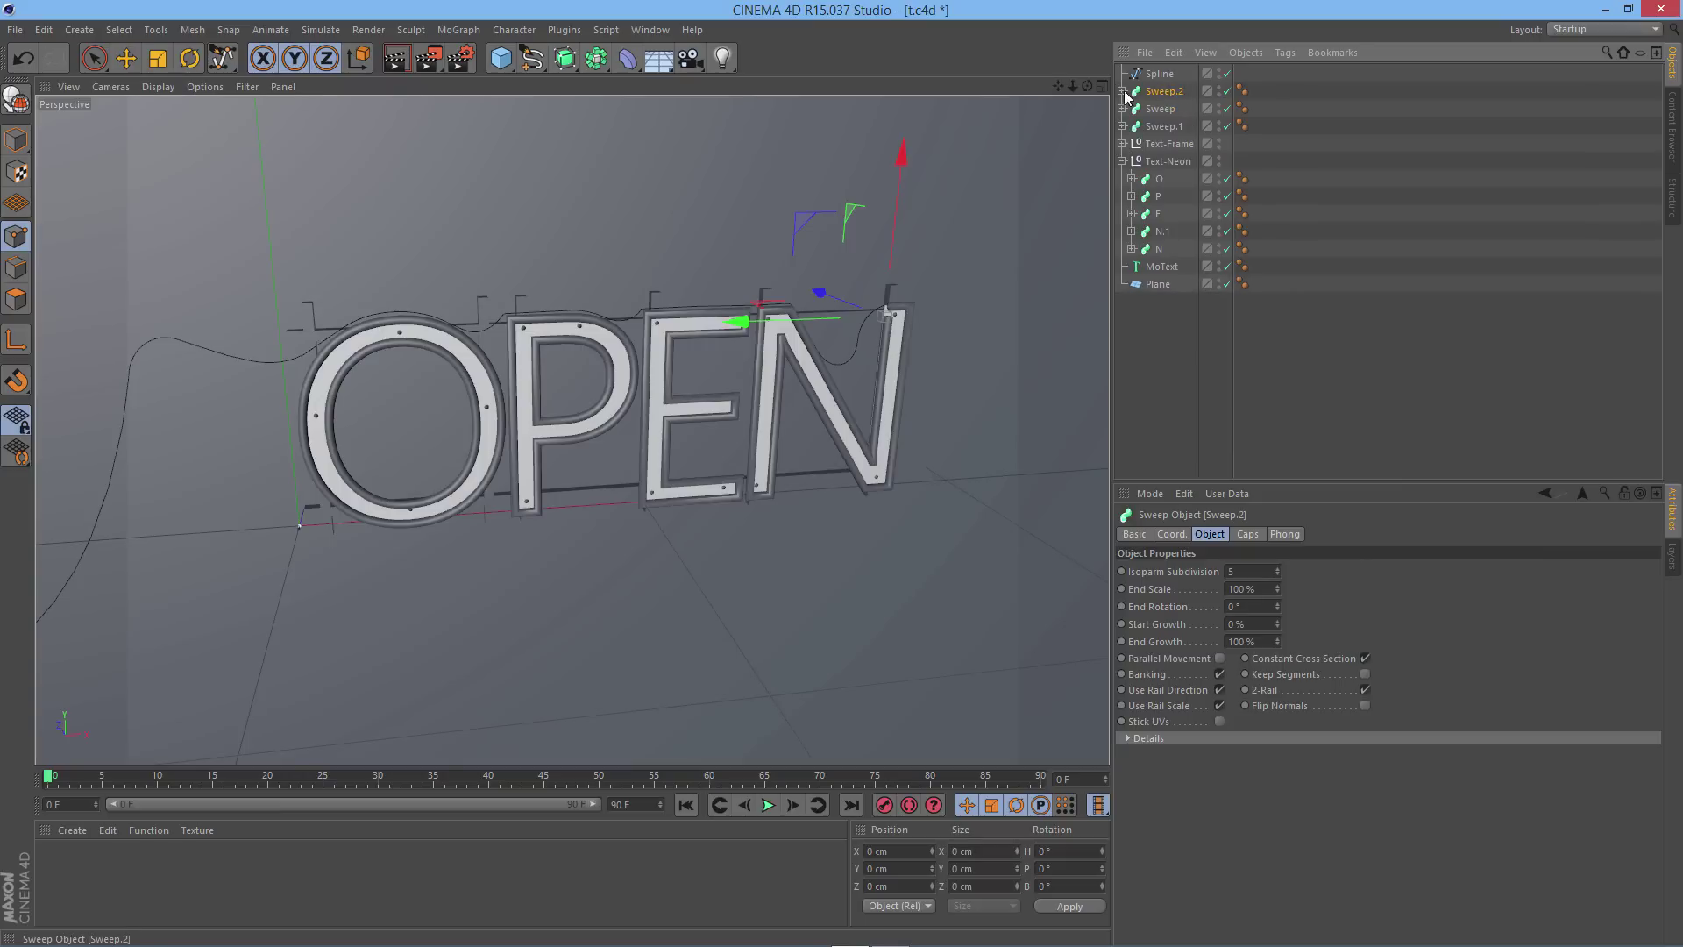
left_click(1123, 92)
left_click(1167, 128)
key("Delete")
left_click(1160, 77)
left_click_drag(1175, 120, 1165, 106)
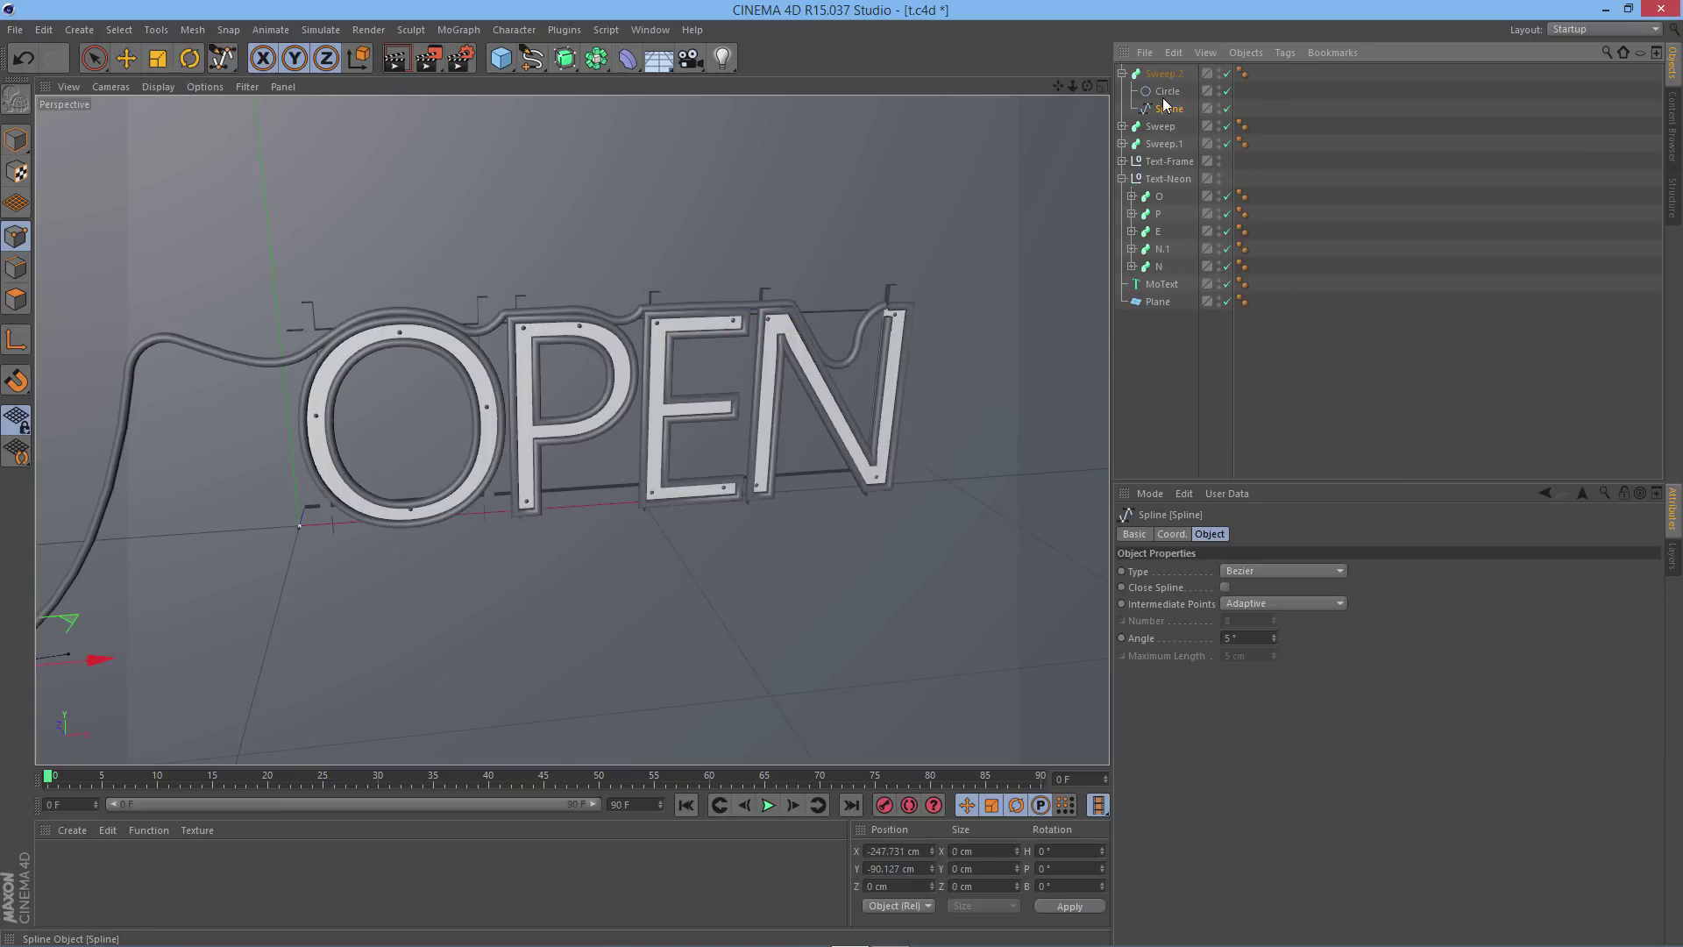
Set the wire sweep's Circle radius to 1.2 cm, collapse the sweep and save the scene
left_click(1166, 91)
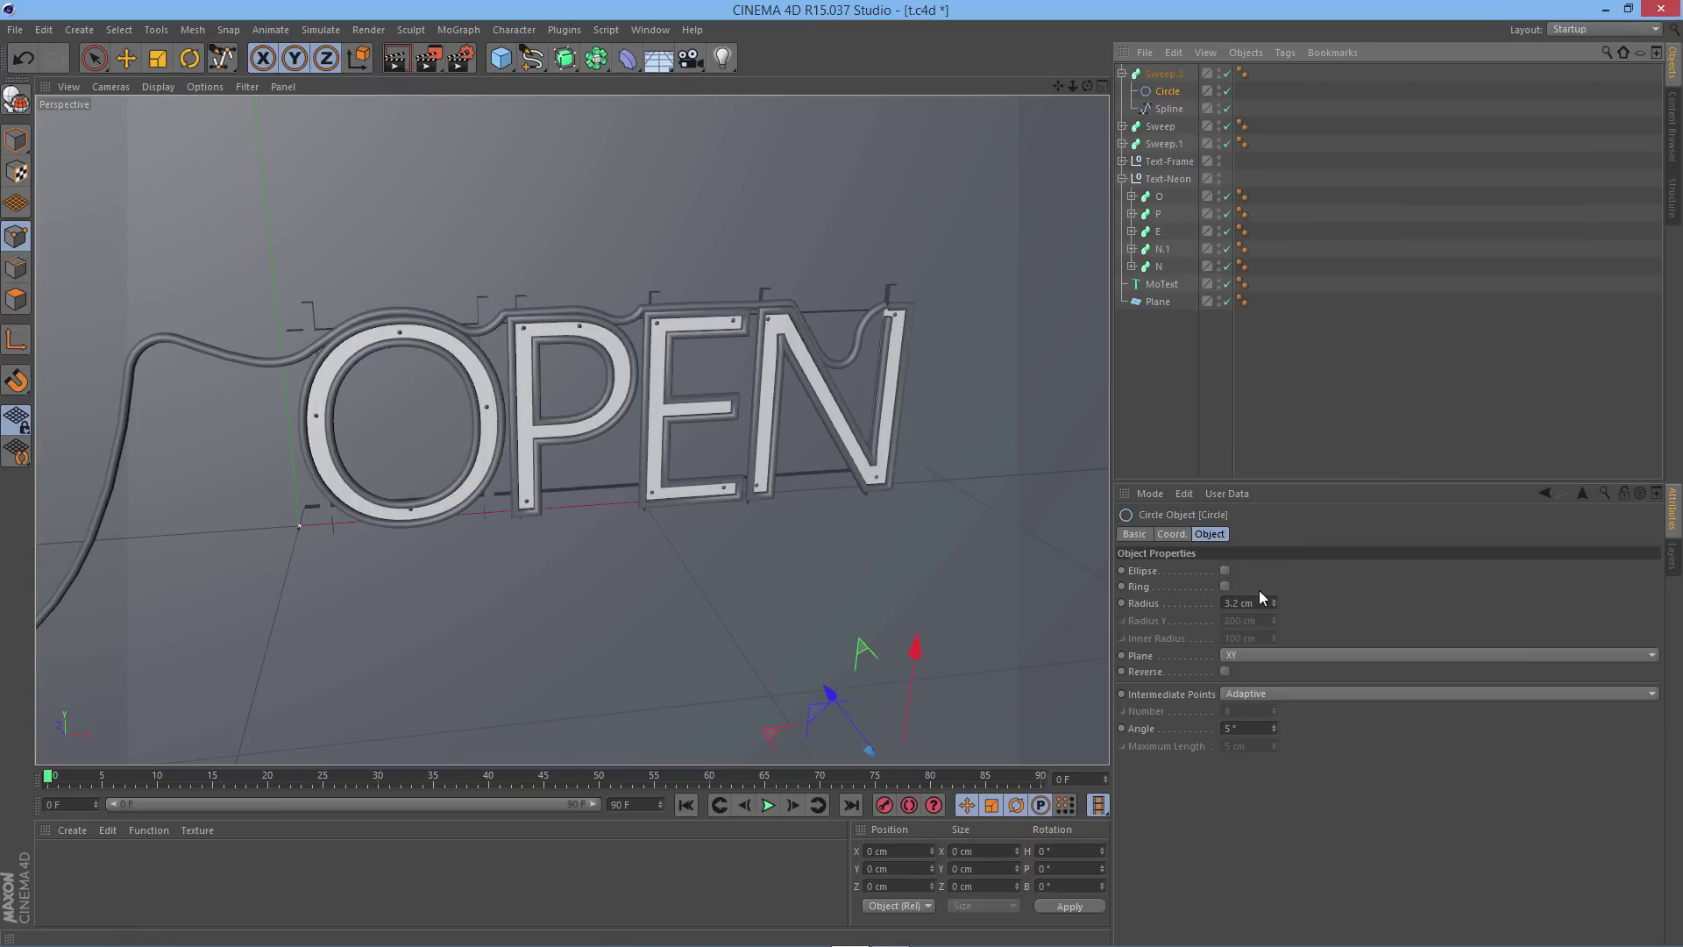
left_click_drag(1266, 600, 1241, 596)
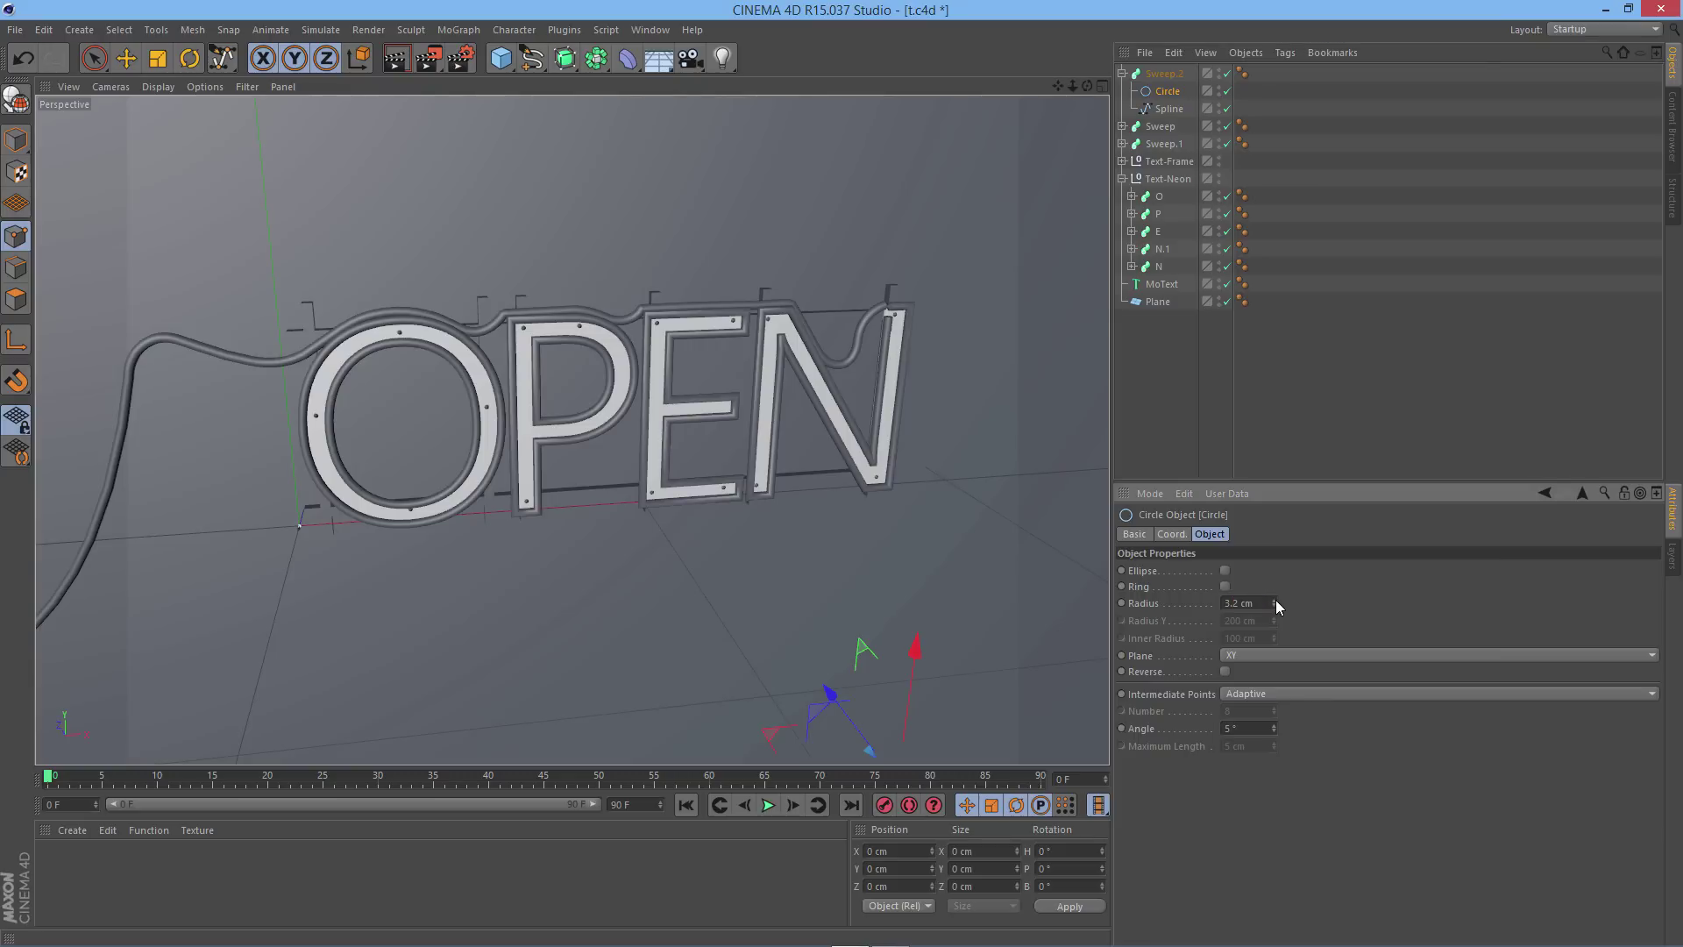
left_click(1274, 606)
left_click(1275, 606)
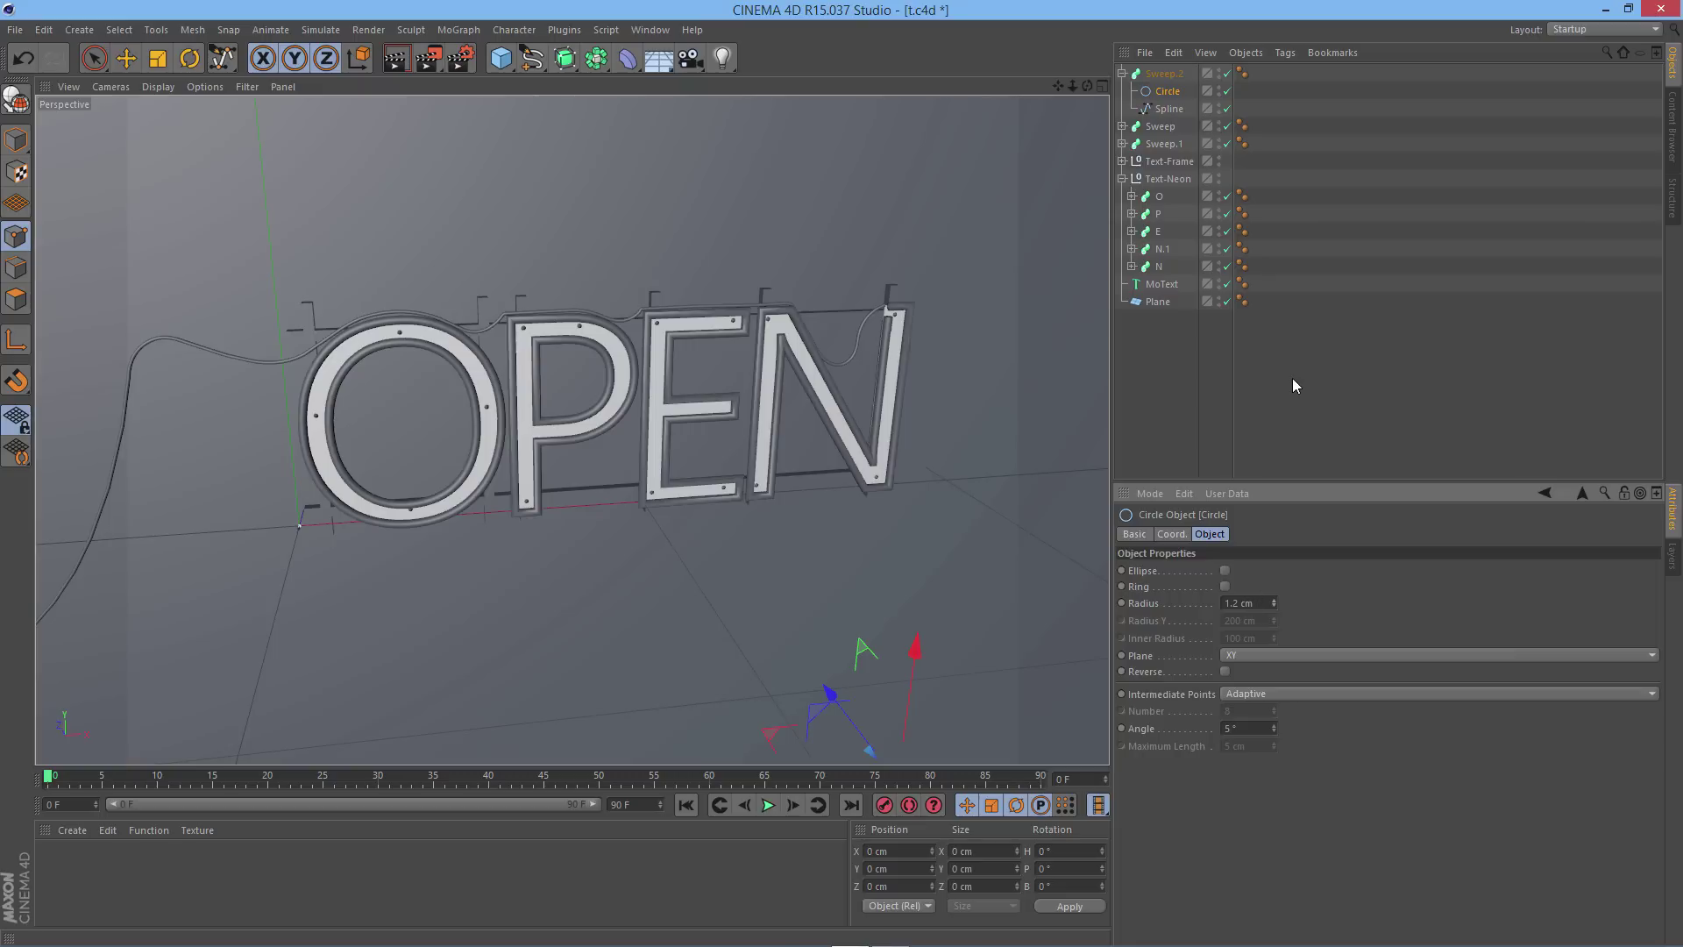
left_click(1121, 74)
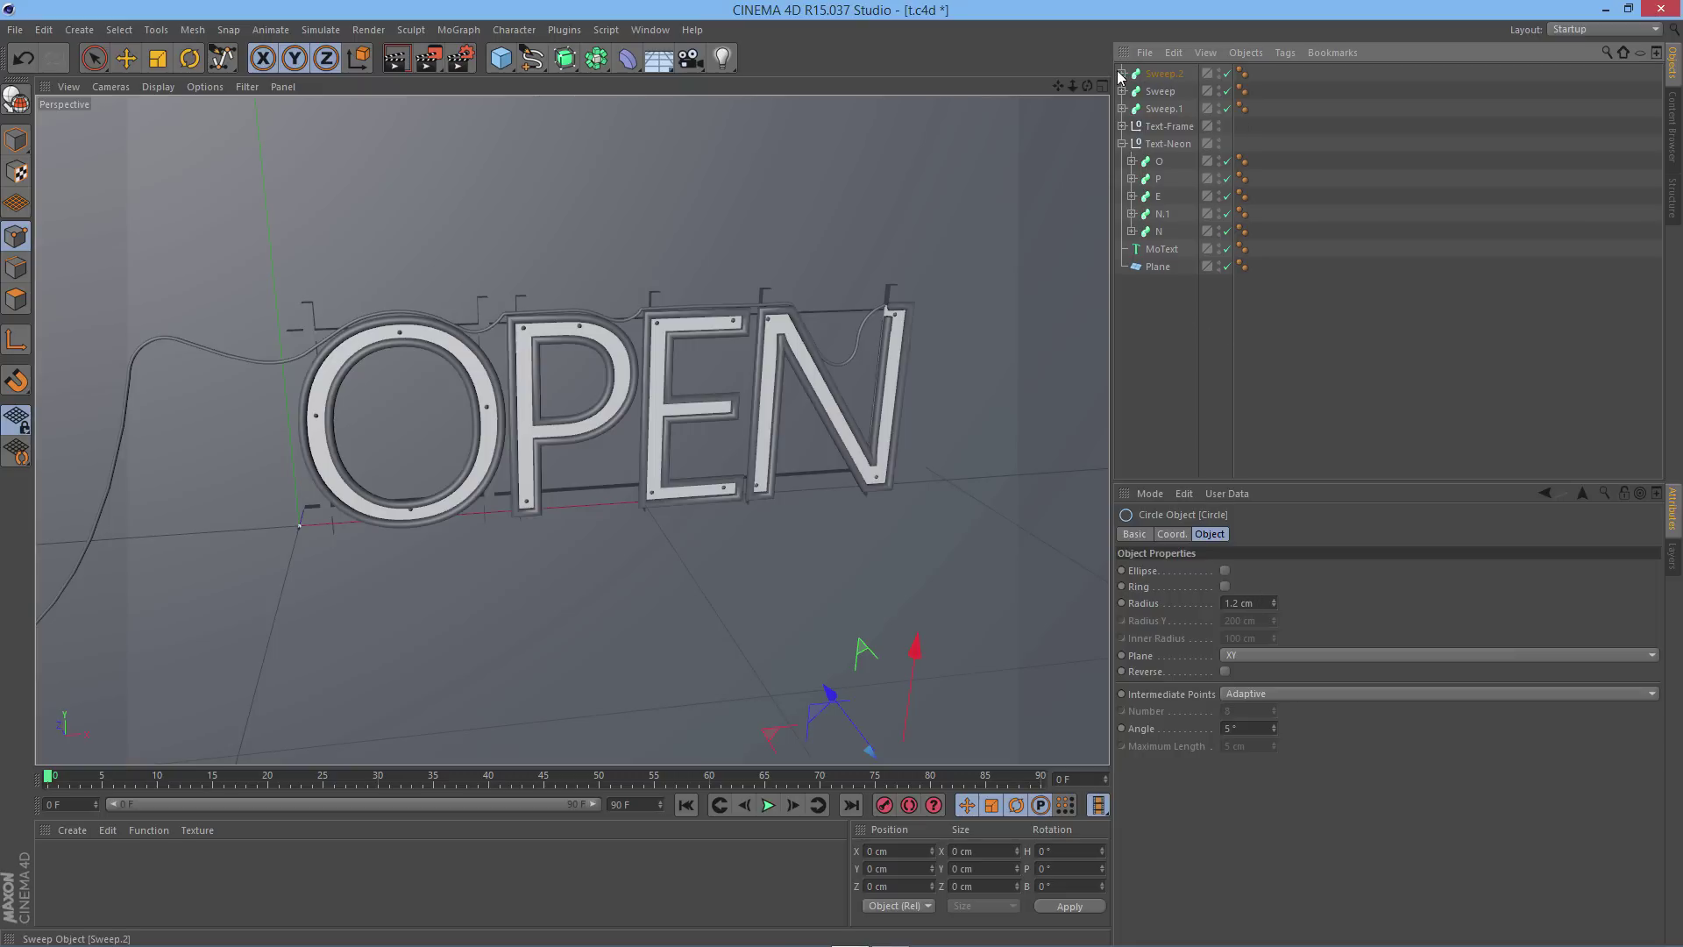
key("ctrl+s")
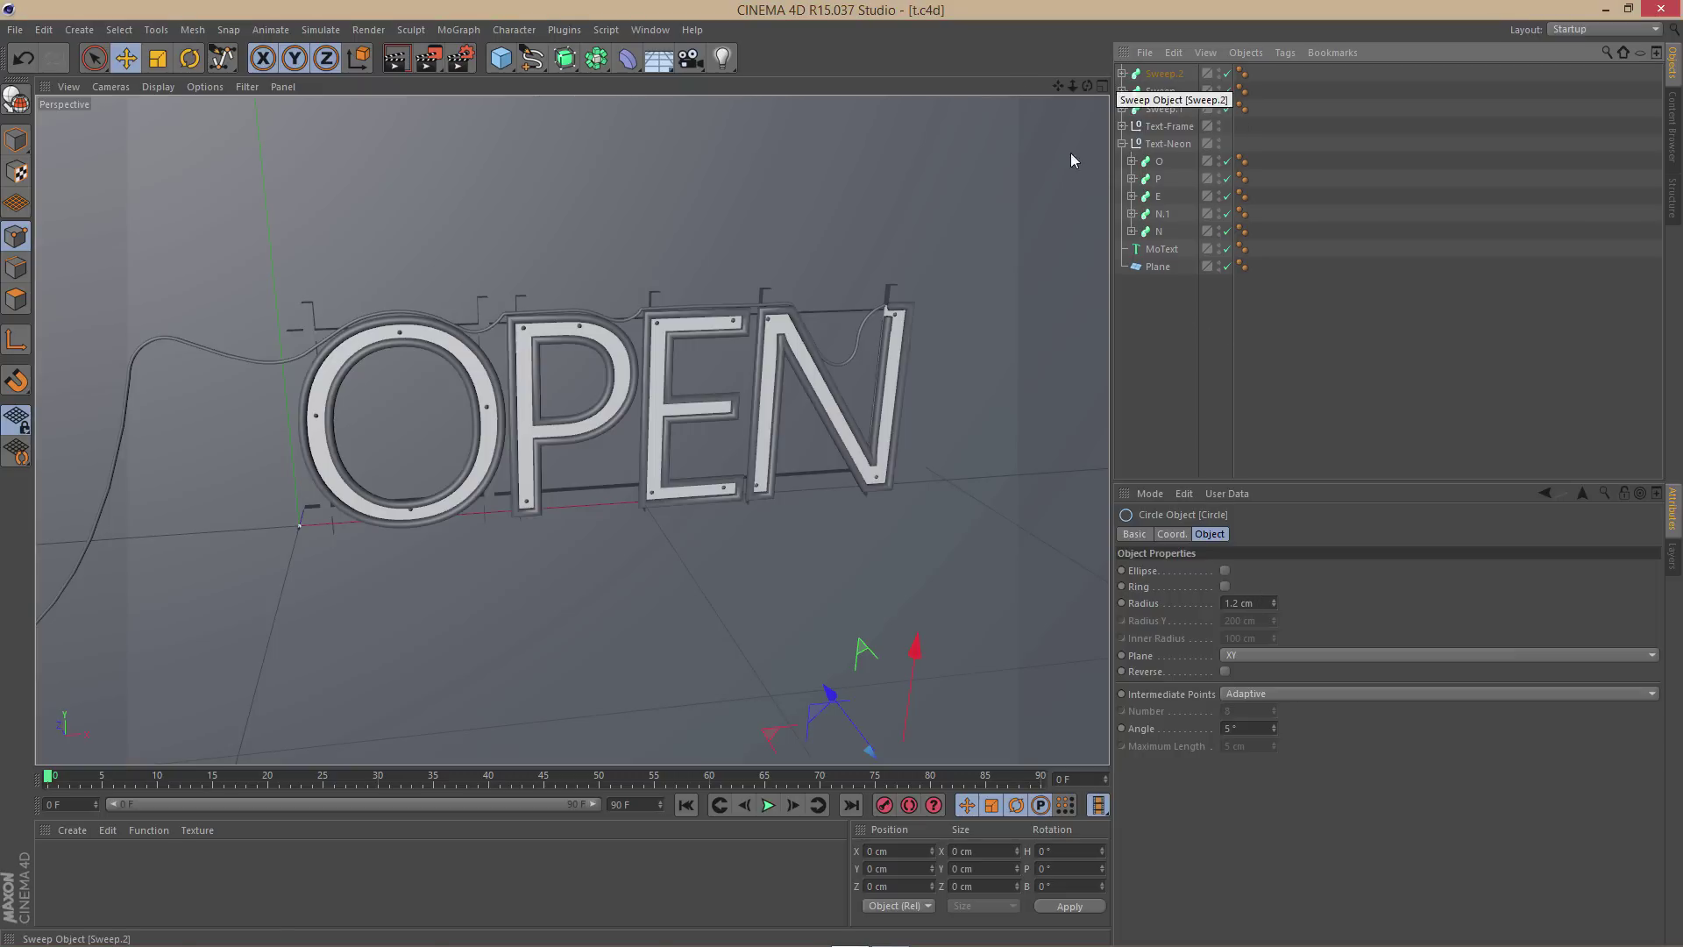
scroll(956, 304, "up", 2)
scroll(956, 299, "up", 8)
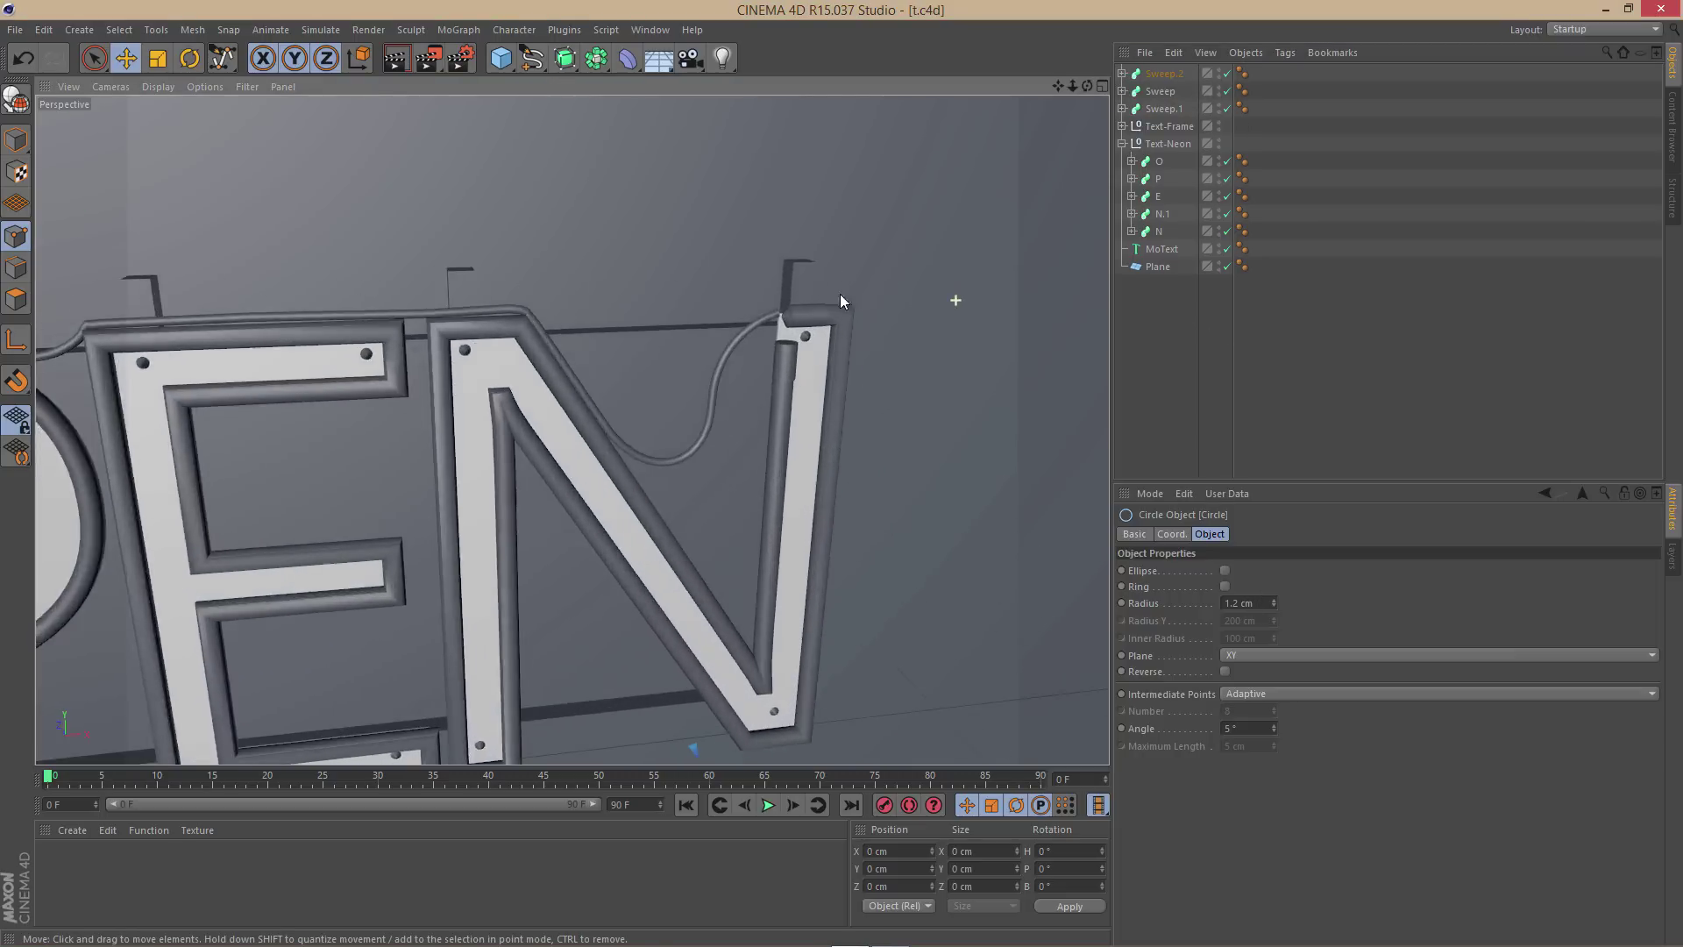
Move the wire Spline's end point at the last N's upper tube cap to about Z -4.1 cm
left_click_drag(740, 361, 809, 444, "alt")
right_click_drag(837, 391, 1080, 95, "alt")
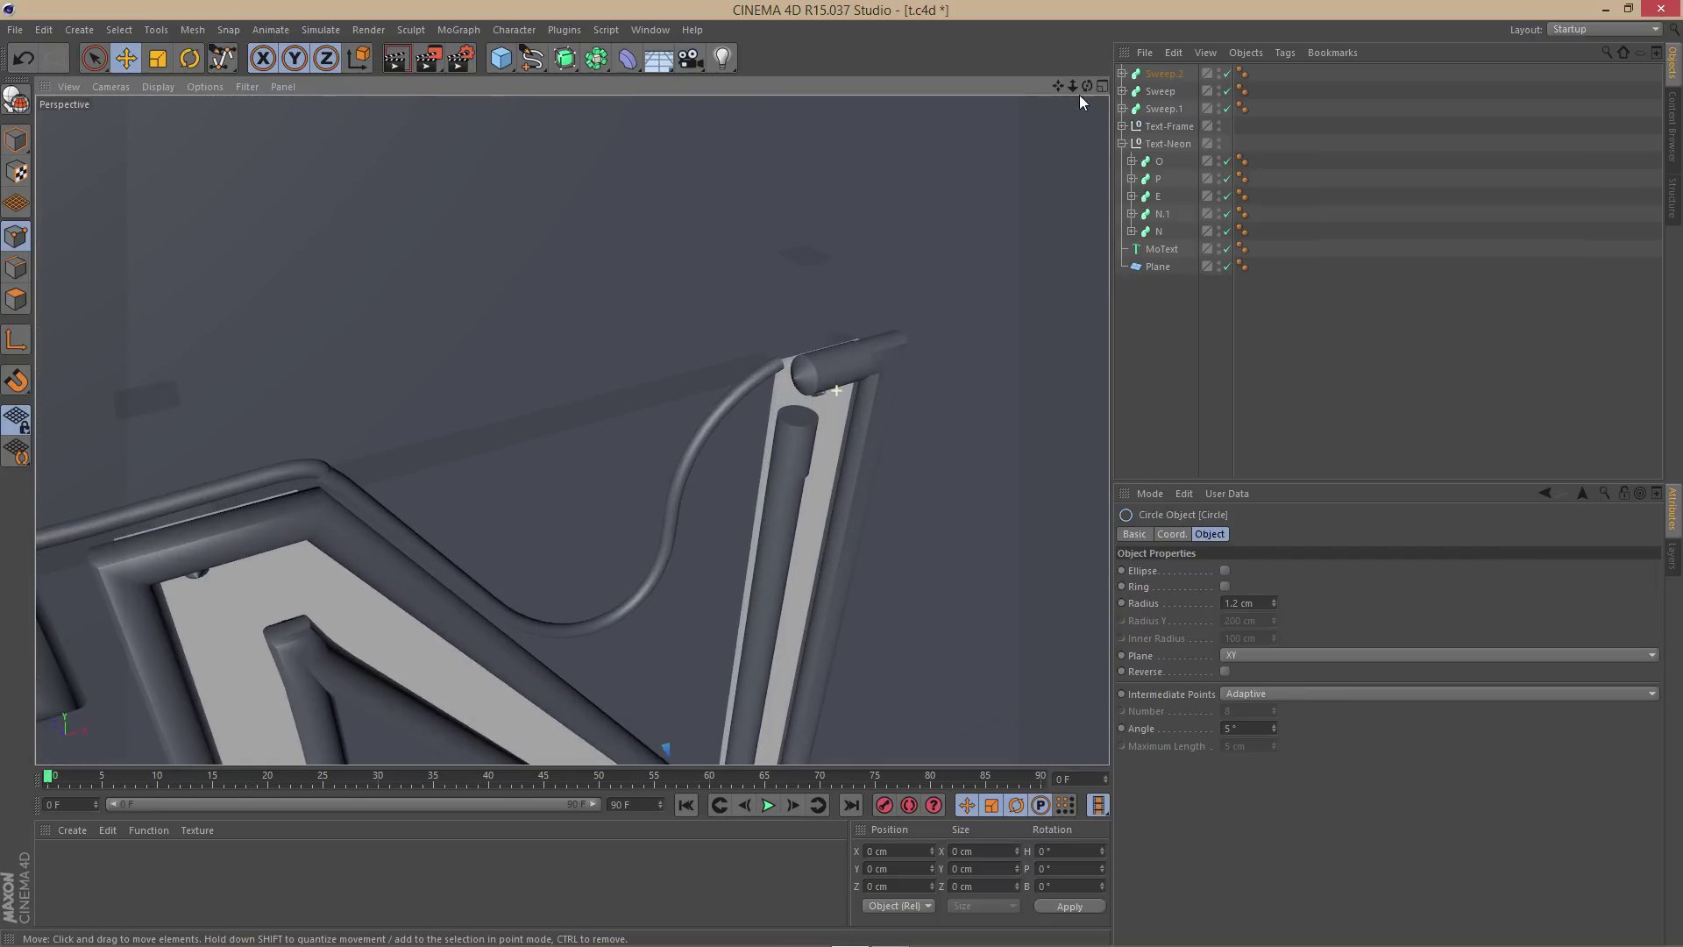
left_click(1122, 74)
left_click(1169, 110)
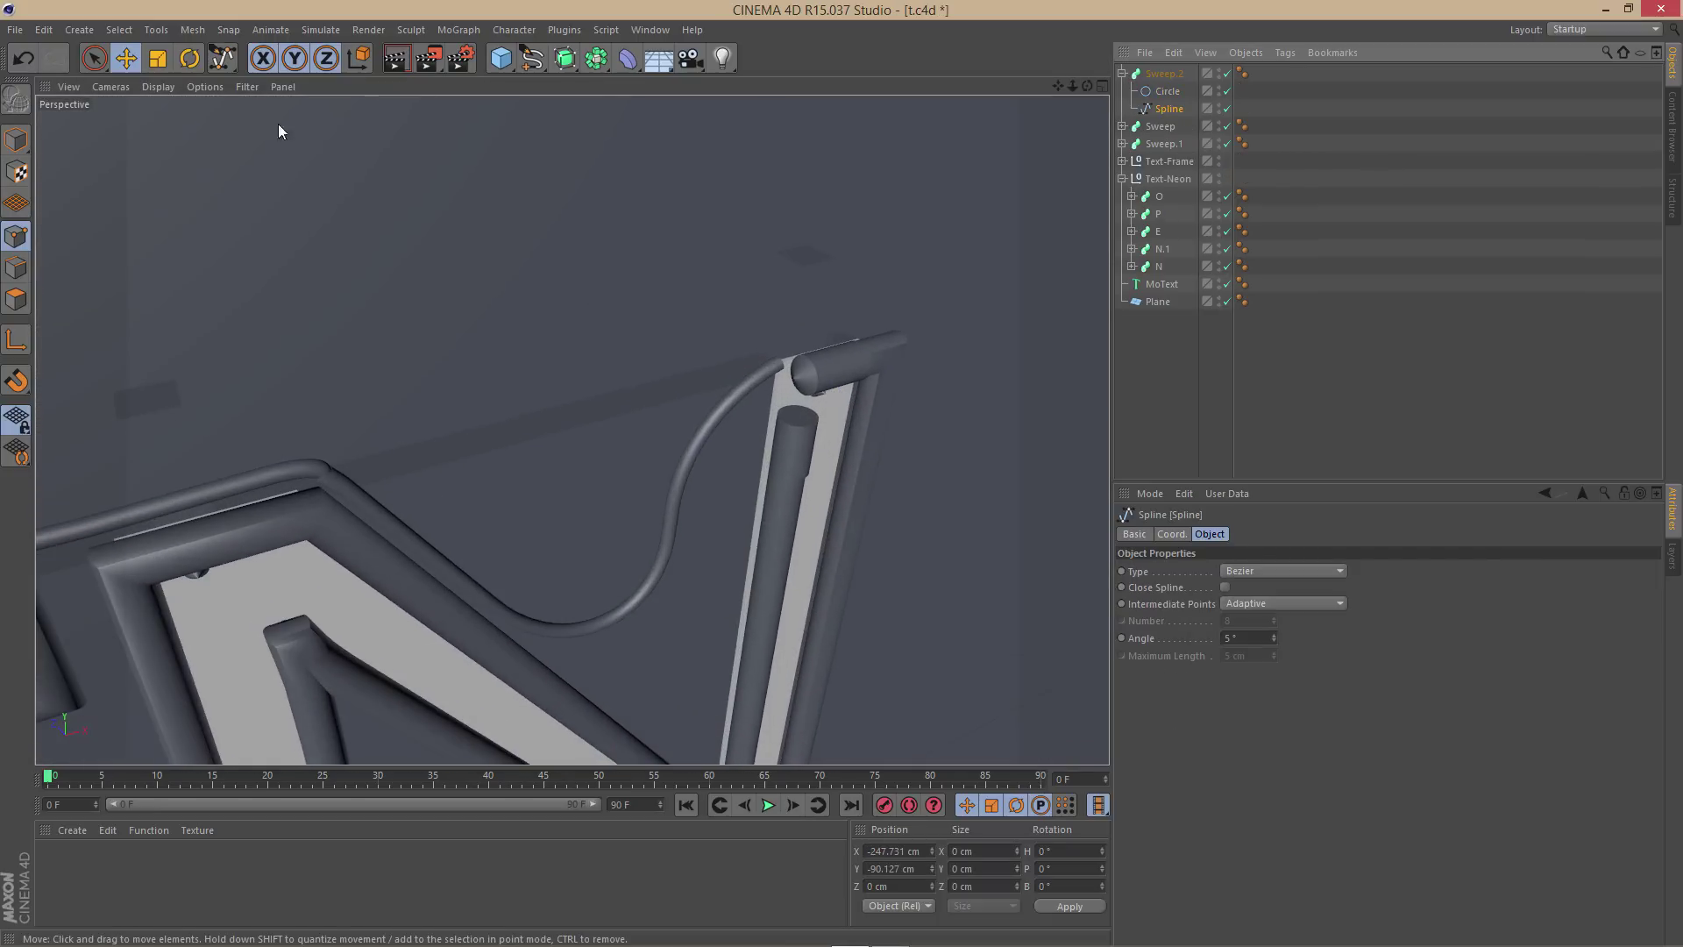
left_click(94, 58)
left_click(784, 367)
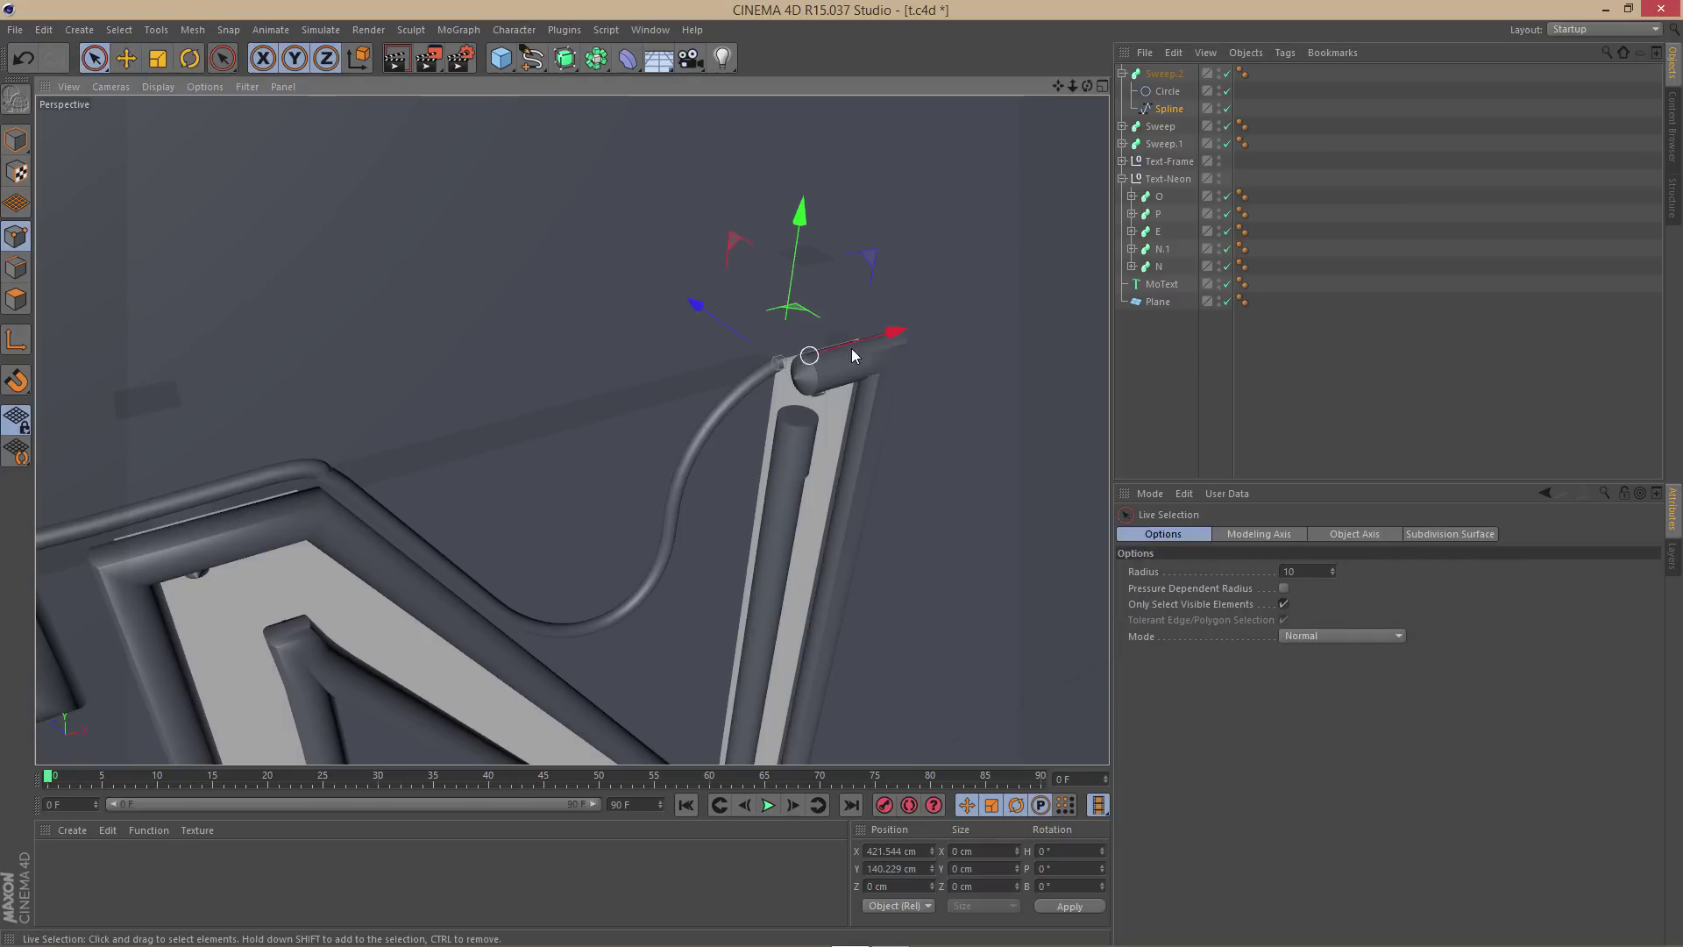
left_click_drag(703, 303, 722, 316)
scroll(895, 403, "up", 3)
scroll(857, 405, "up", 5)
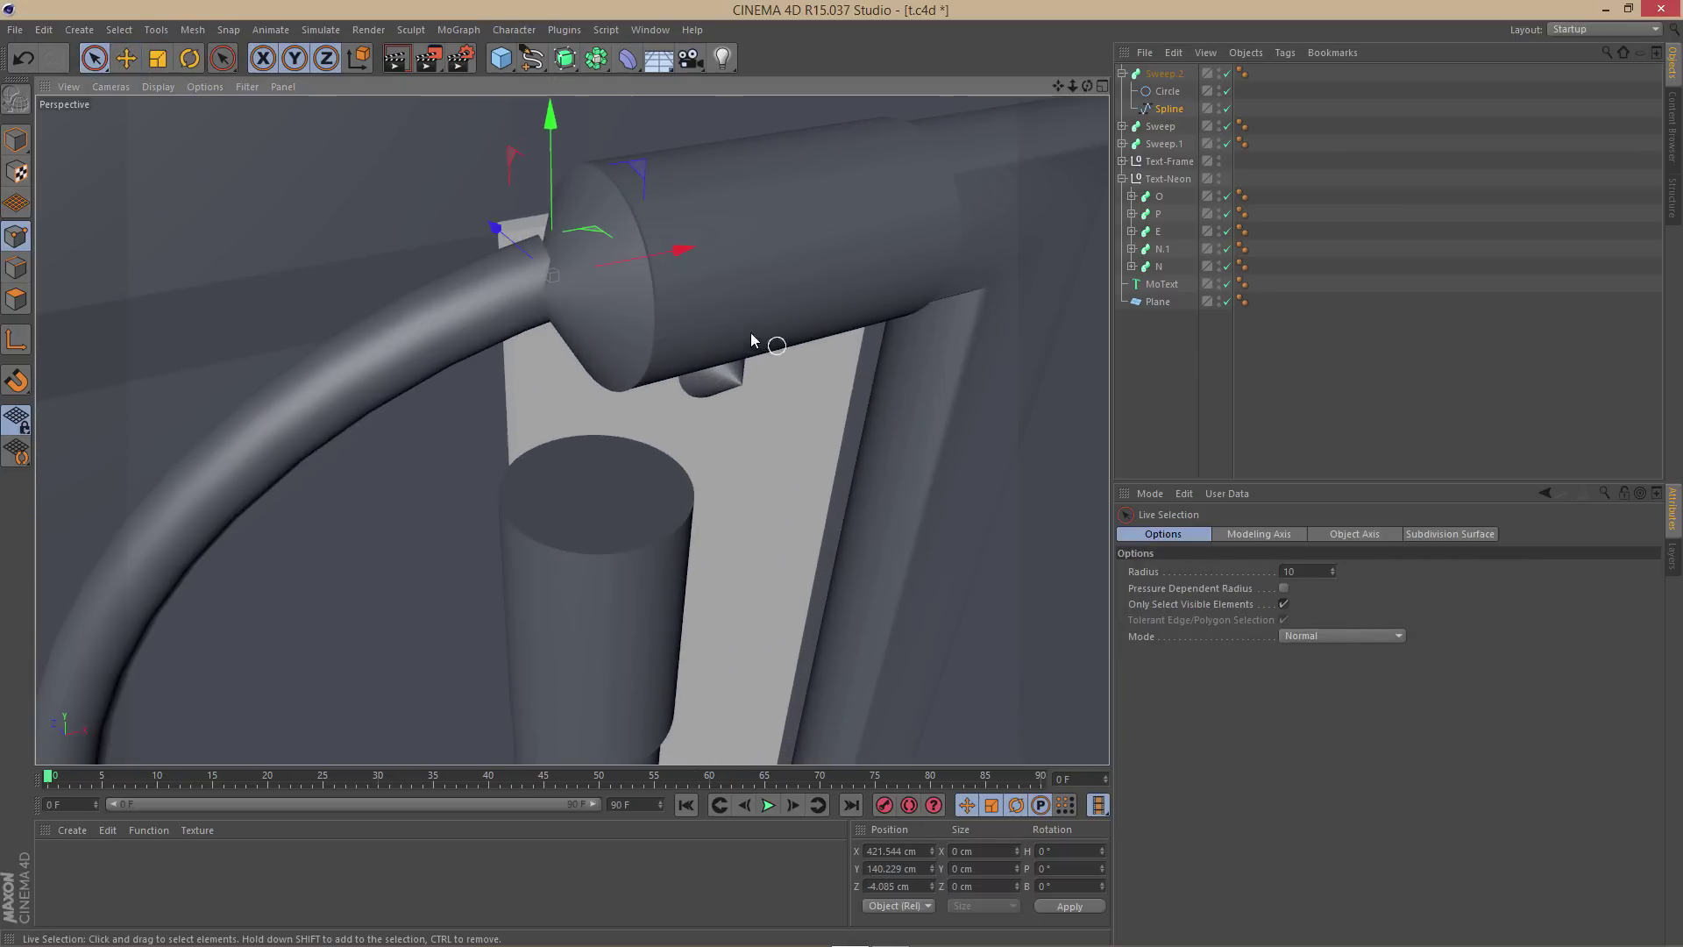
Fine-tune the wire's end point into the tube cap at about X 422, Z -5 cm
left_click_drag(495, 226, 509, 236)
left_click_drag(598, 362, 582, 299, "alt")
left_click_drag(723, 294, 697, 365)
scroll(697, 365, "down", 5)
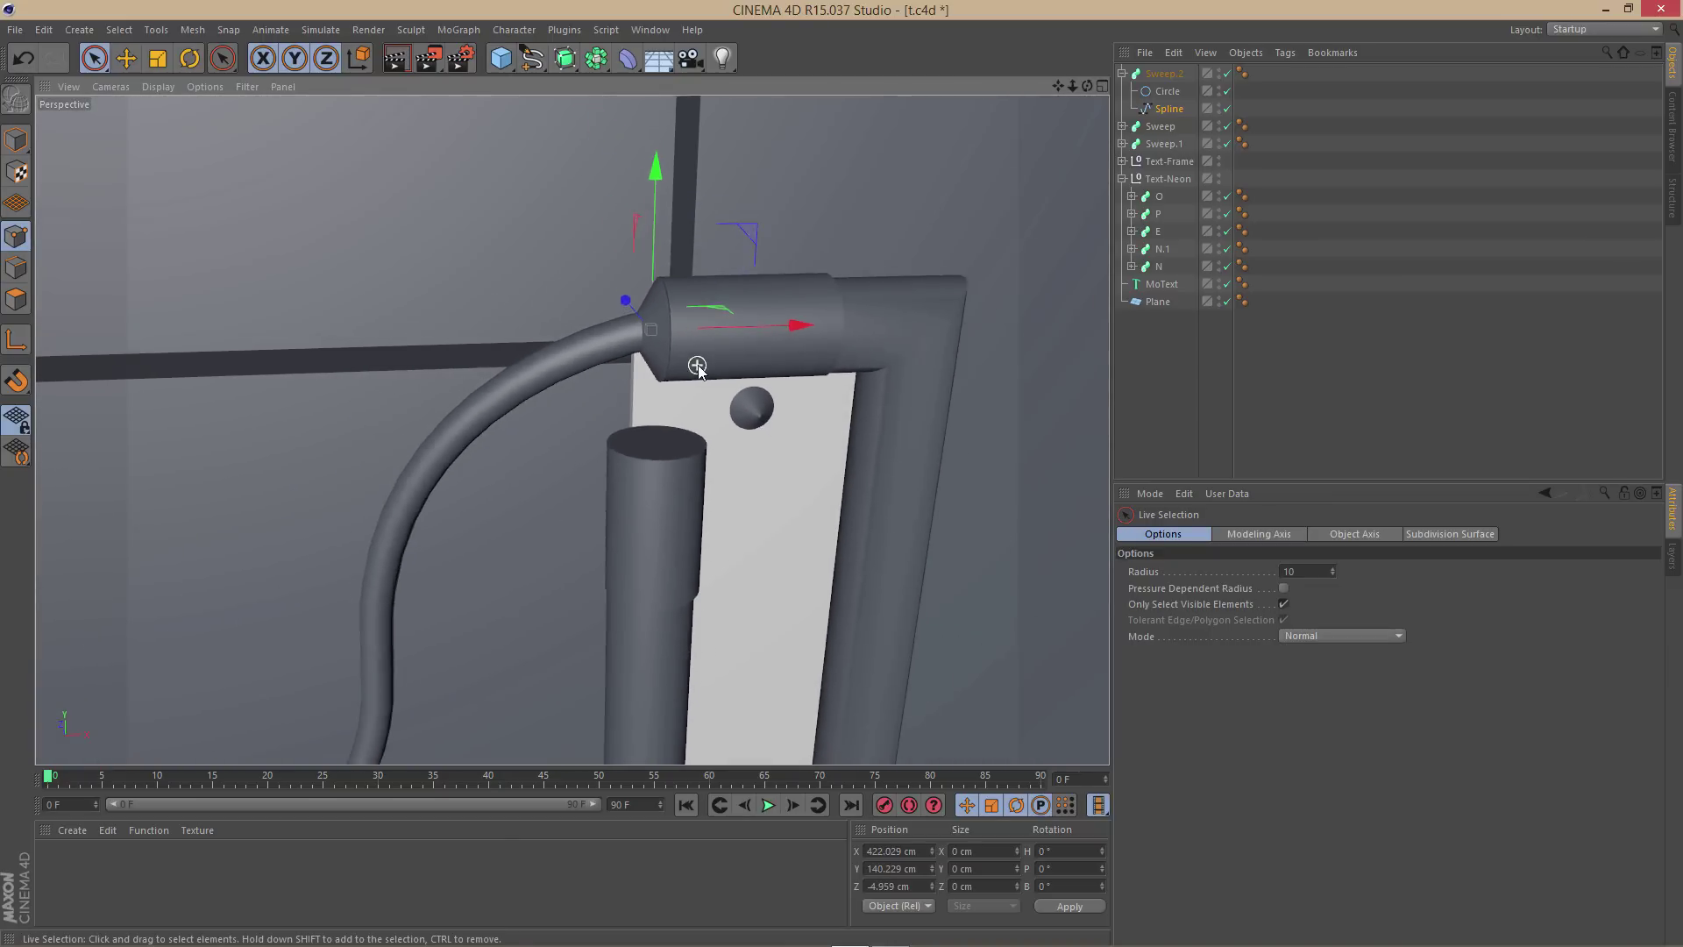
scroll(697, 365, "down", 10)
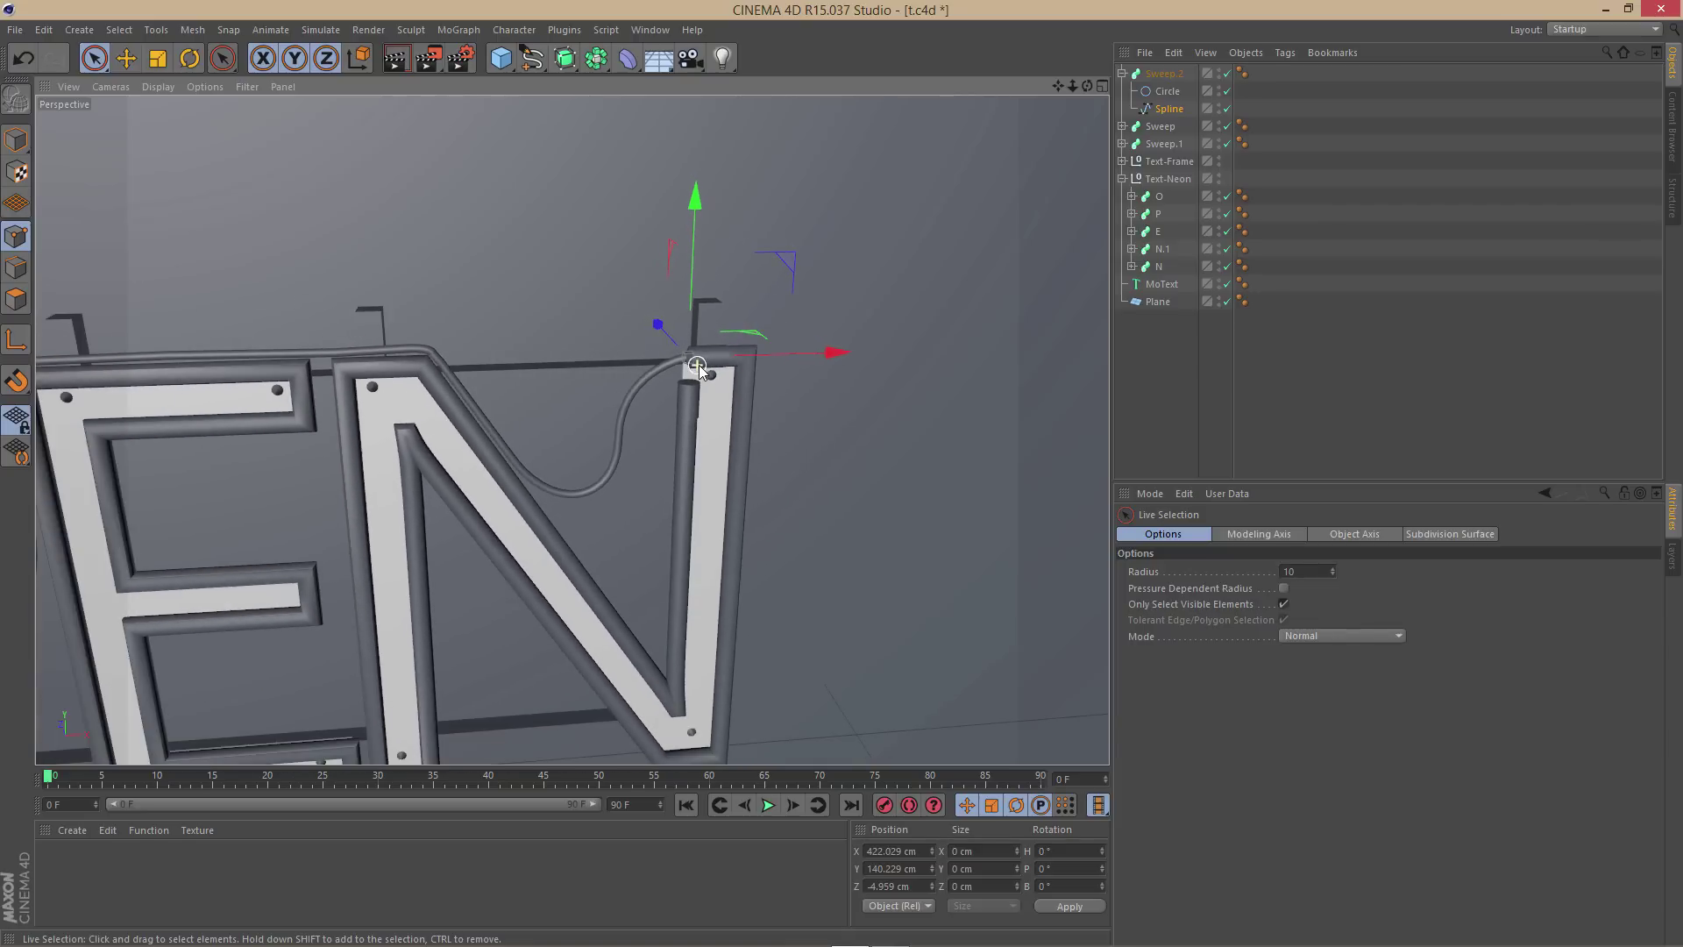
Apply Soft Interpolation to the wire point above the N's upper bend, where the wire starts to sag
scroll(412, 331, "up", 10)
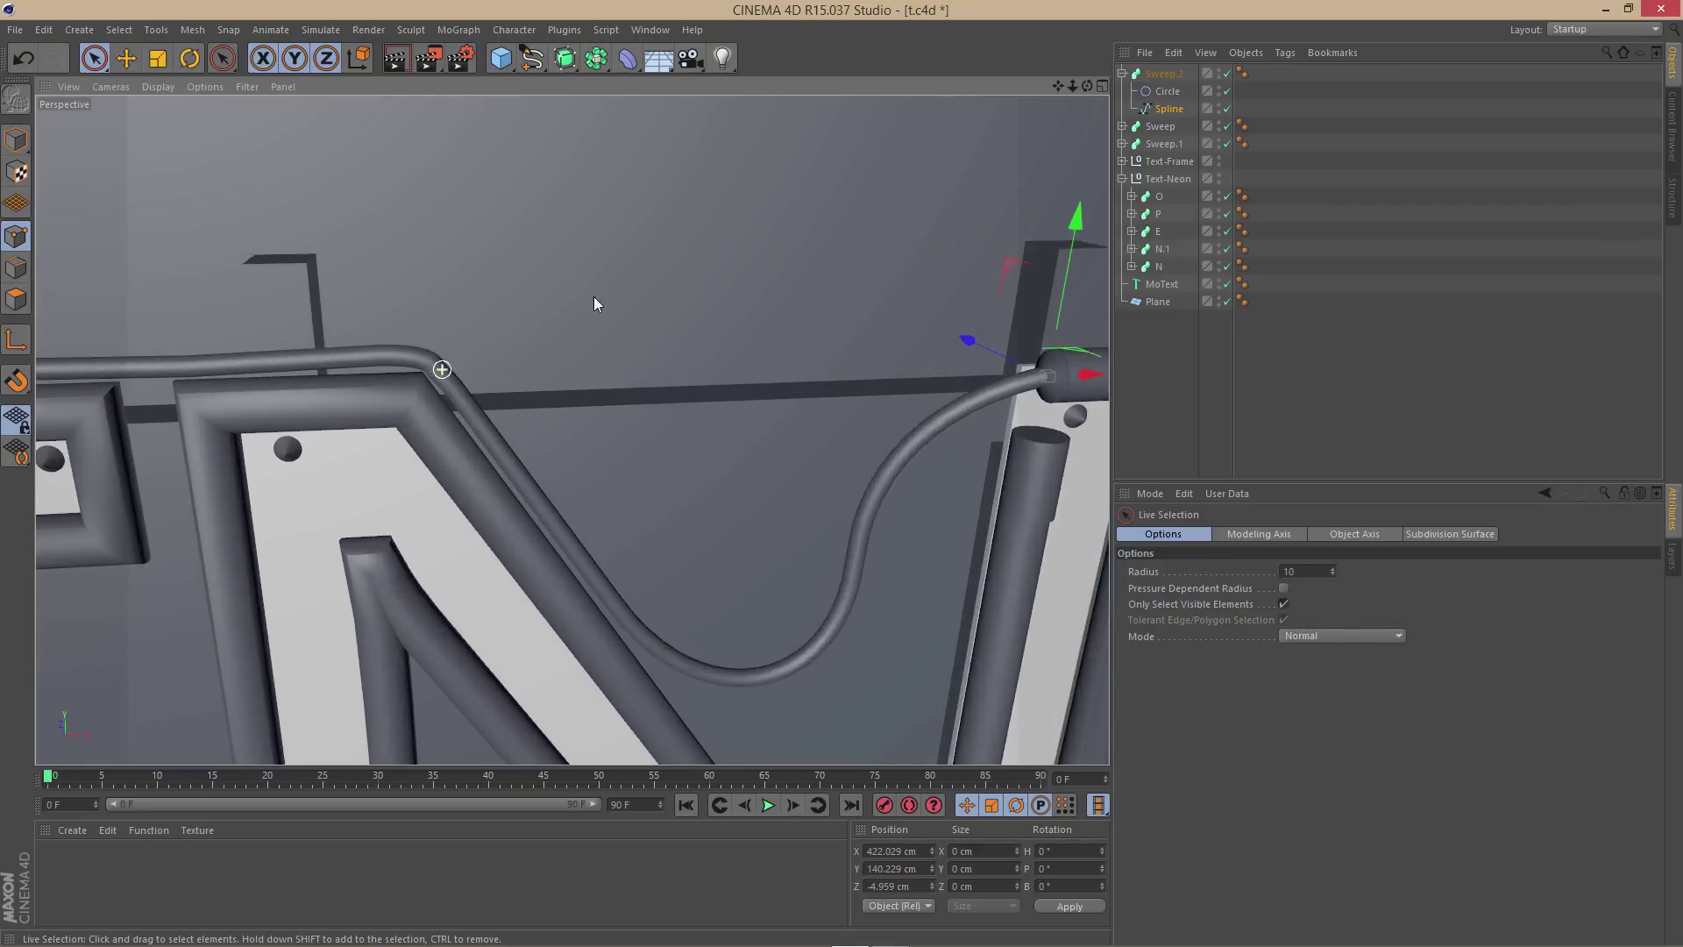
left_click(428, 368)
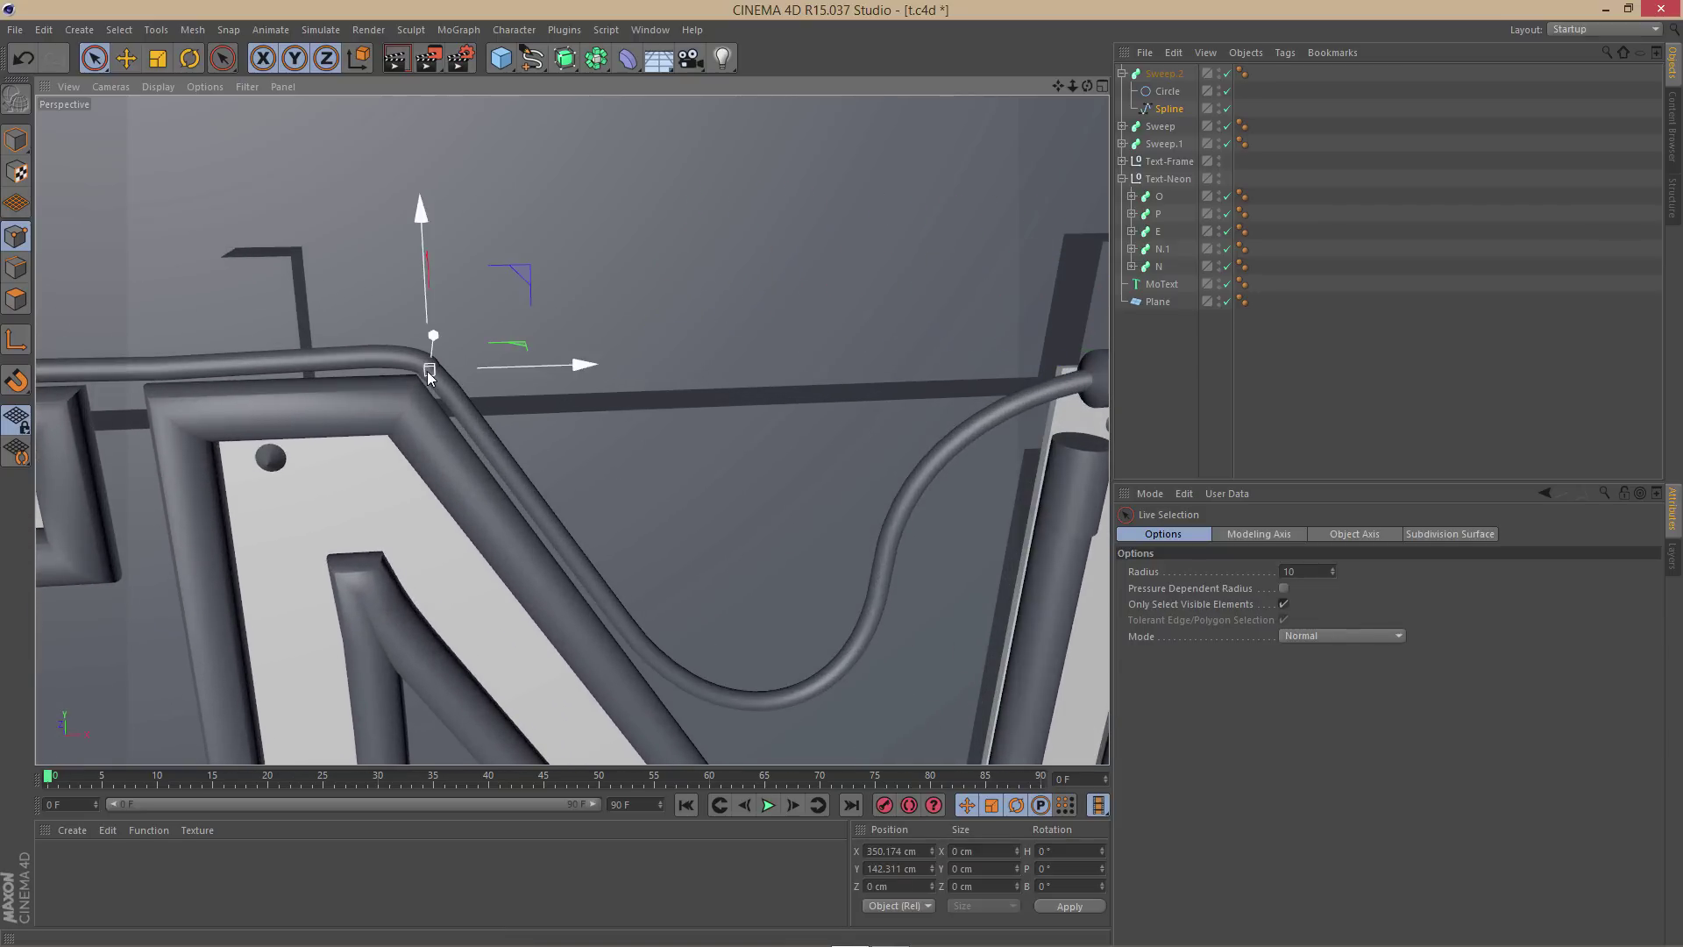
right_click(428, 366)
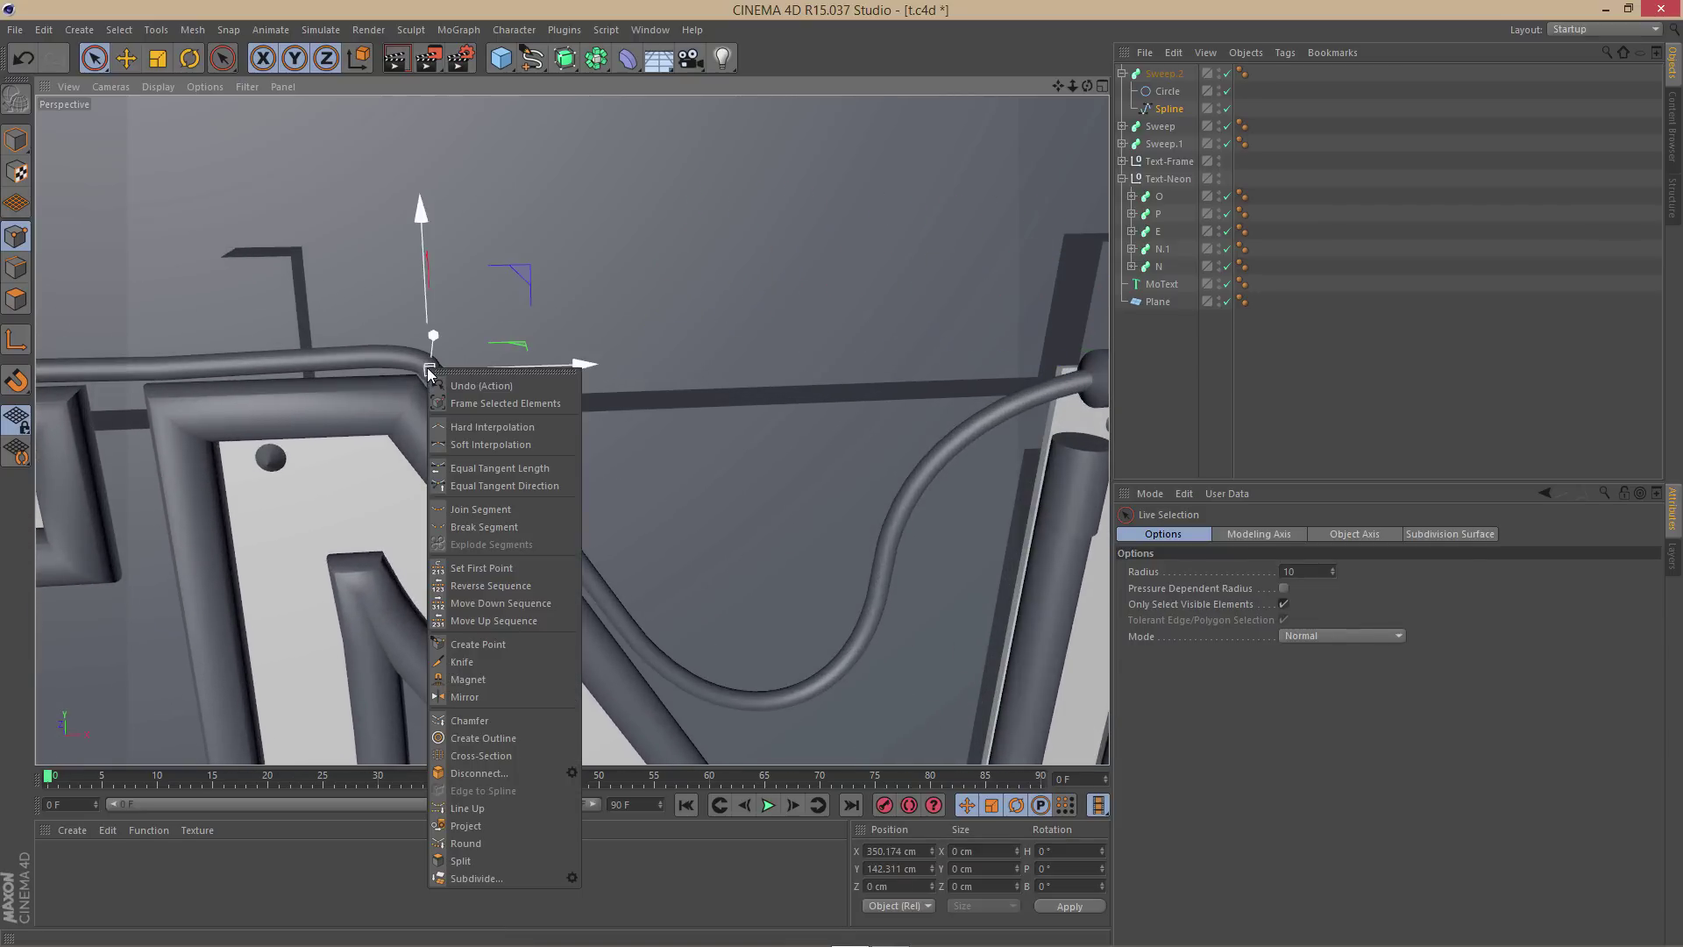
left_click(517, 444)
scroll(518, 447, "up", 6)
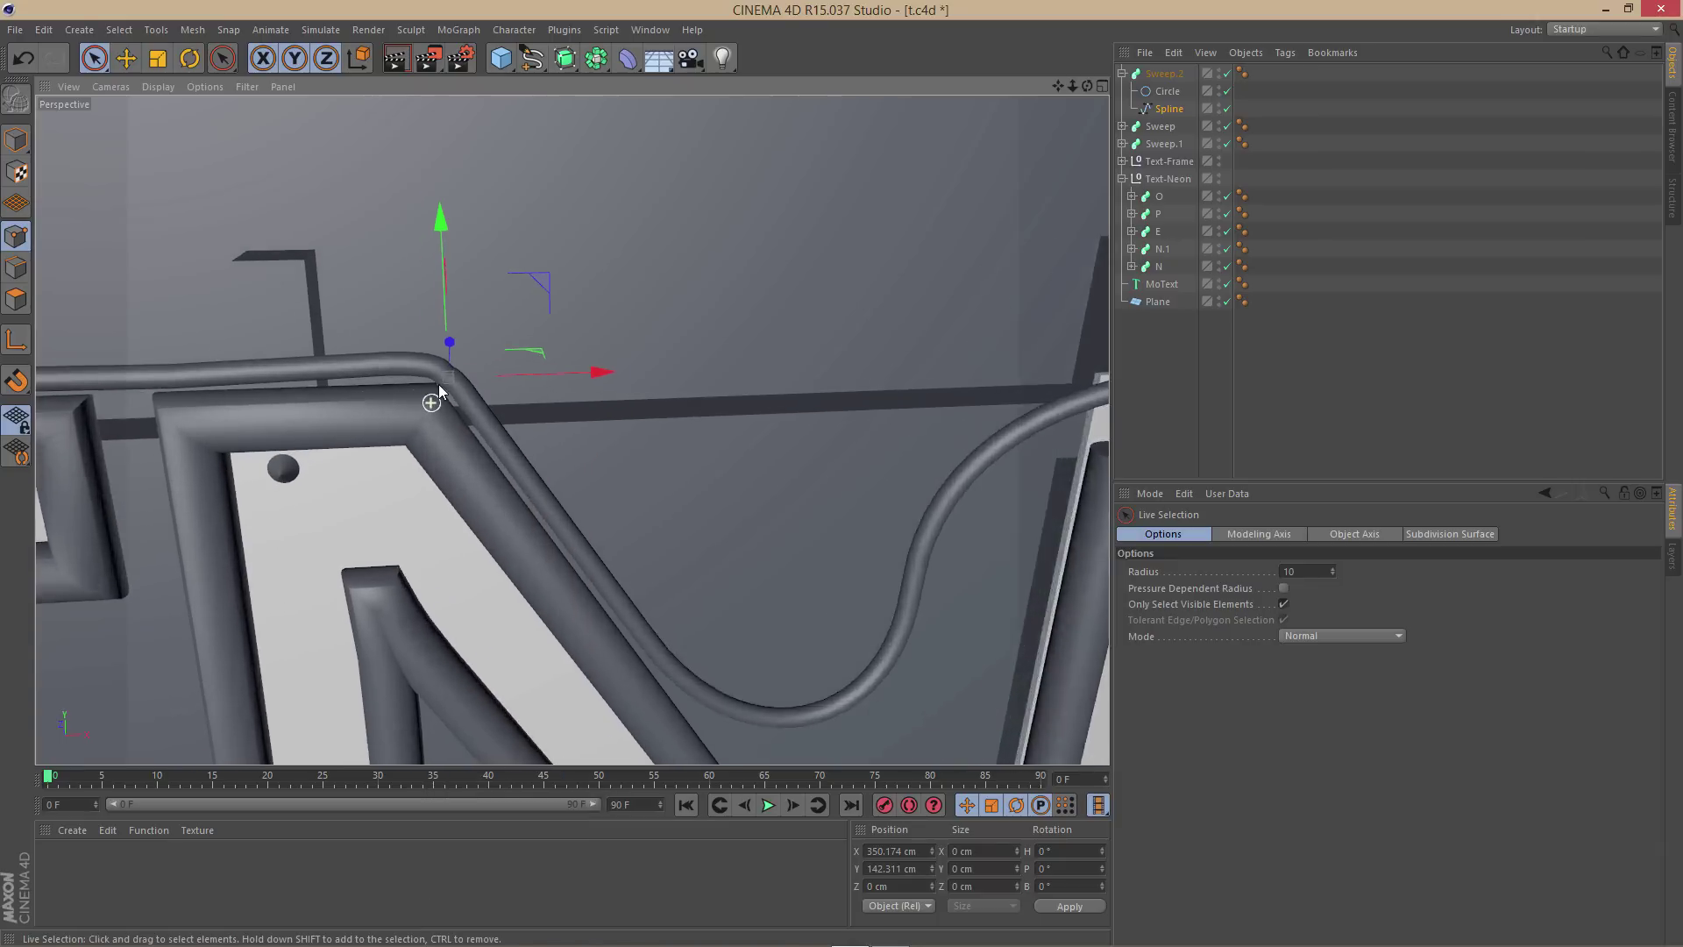
scroll(449, 414, "down", 8)
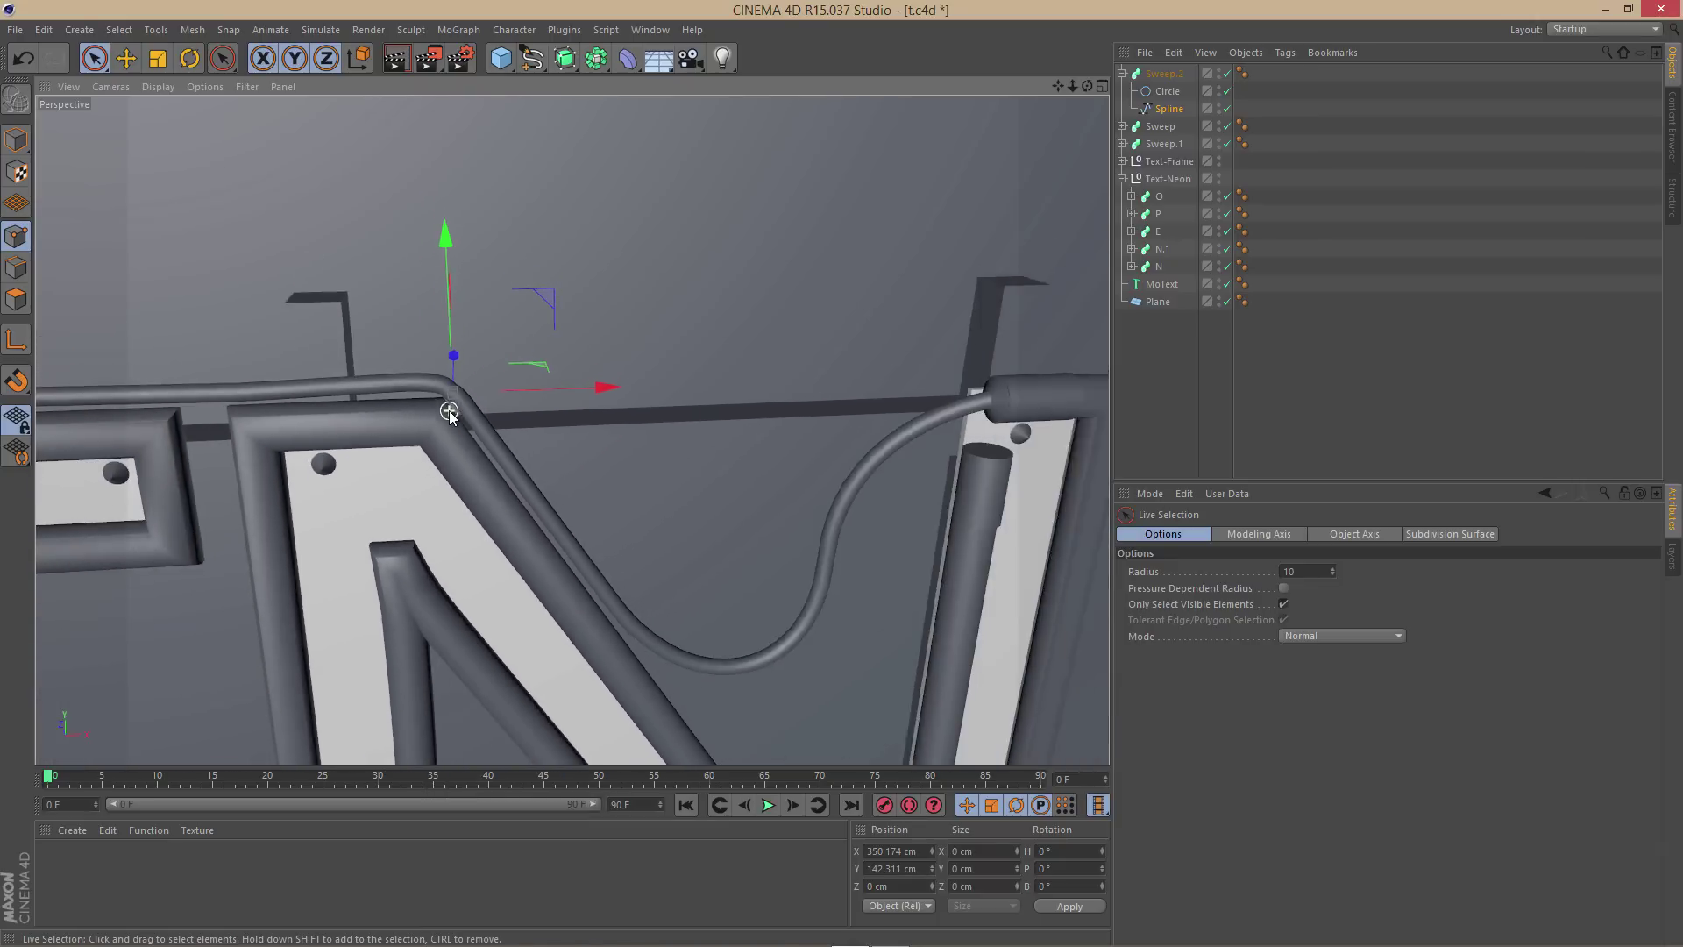
scroll(449, 412, "down", 4)
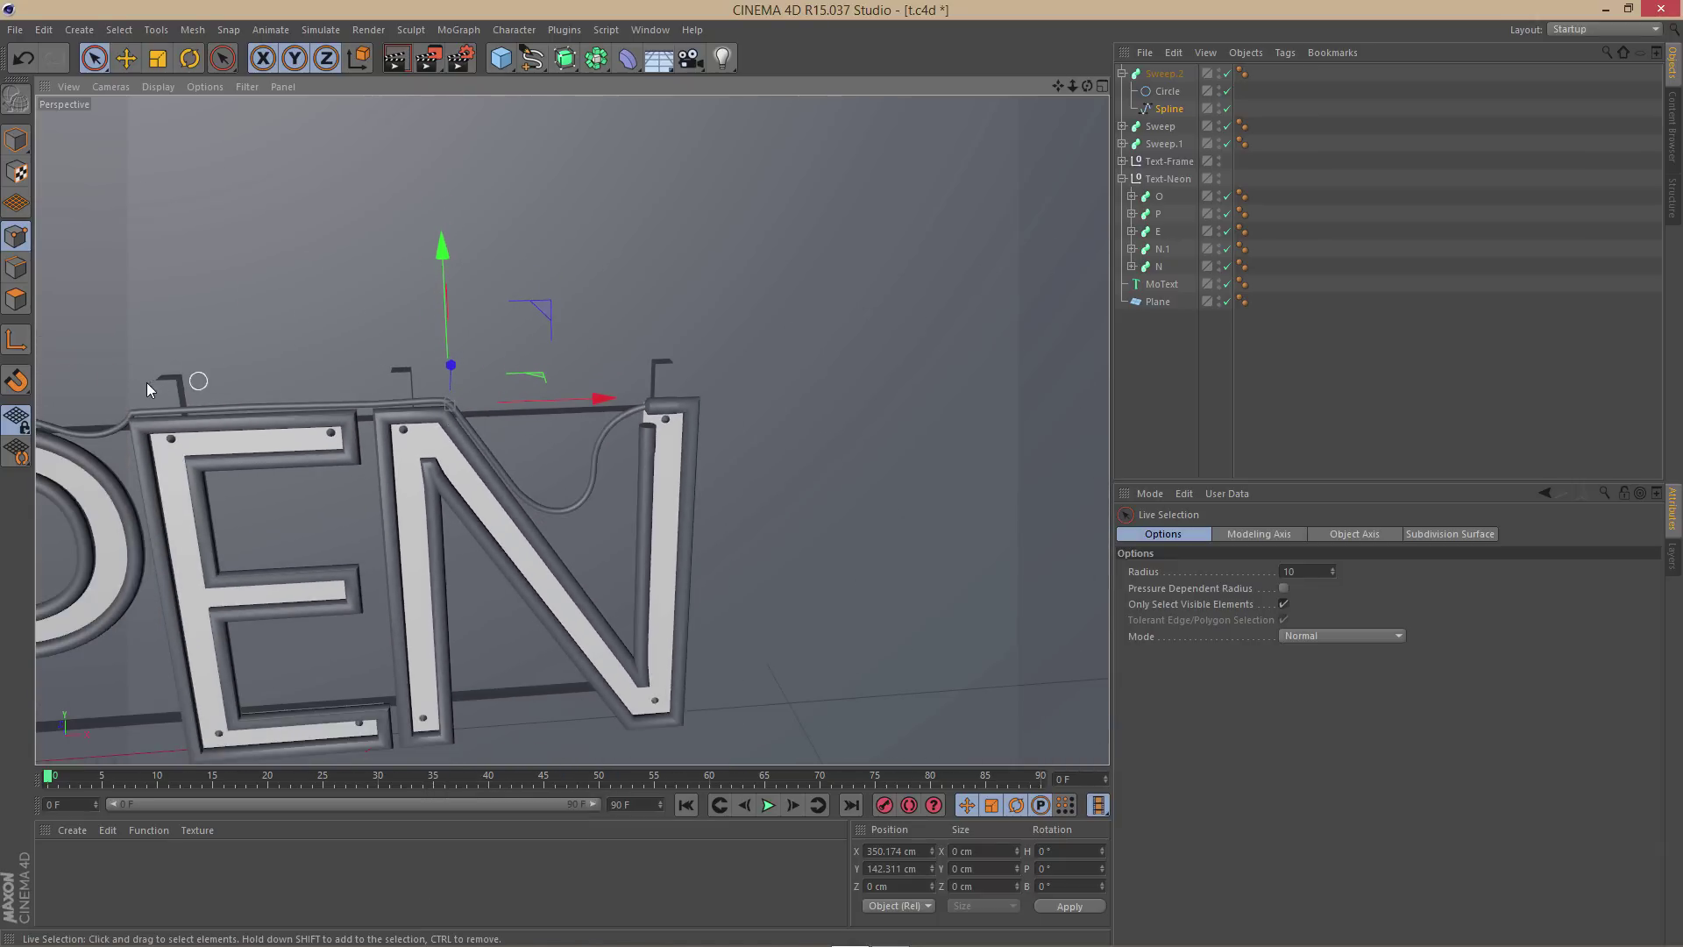
Apply Soft Interpolation to the wire point above the E's upper corner next to the P
scroll(109, 428, "up", 6)
scroll(114, 427, "up", 2)
left_click(153, 419)
right_click(153, 422)
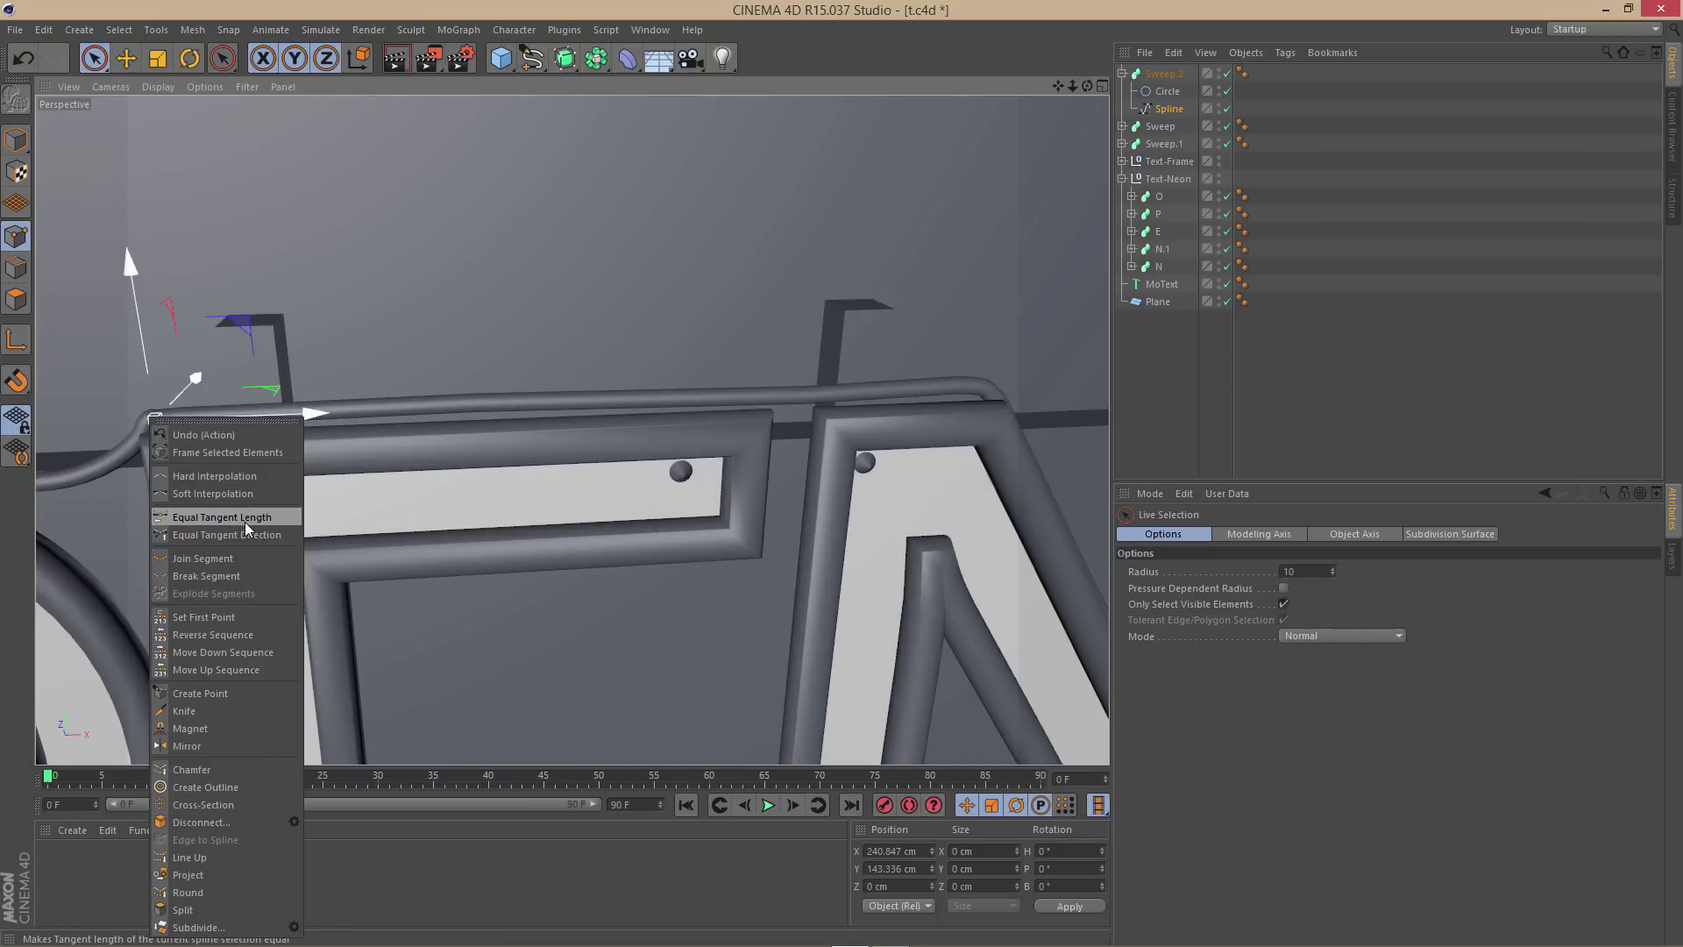
left_click(213, 493)
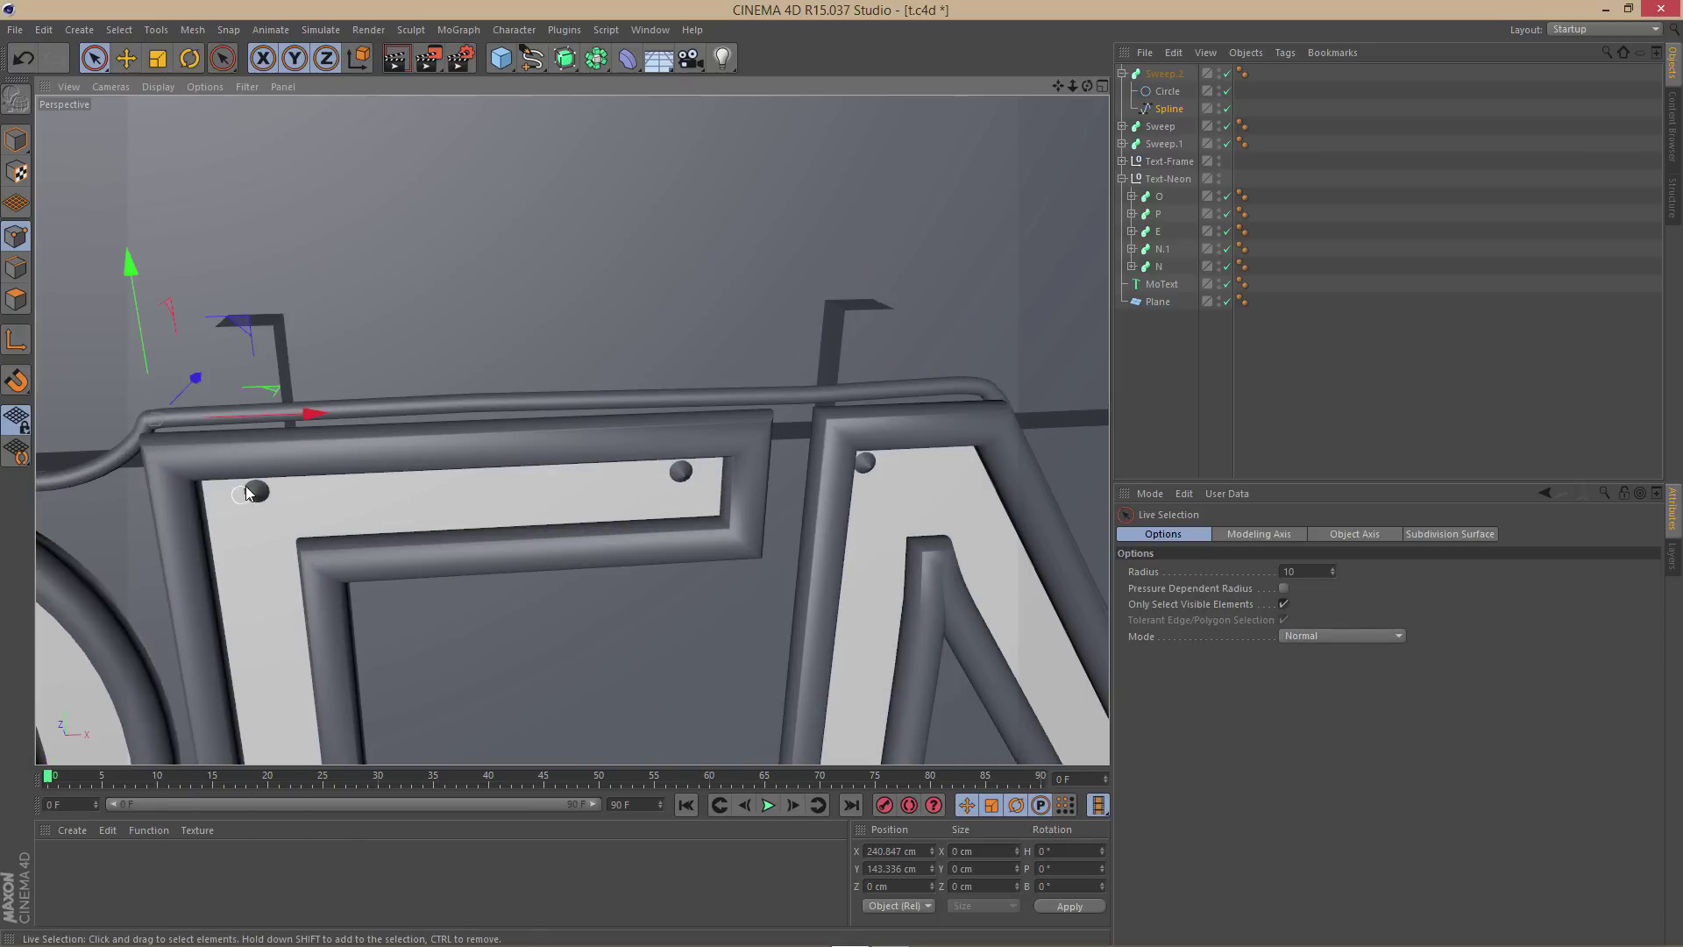
scroll(250, 487, "down", 6)
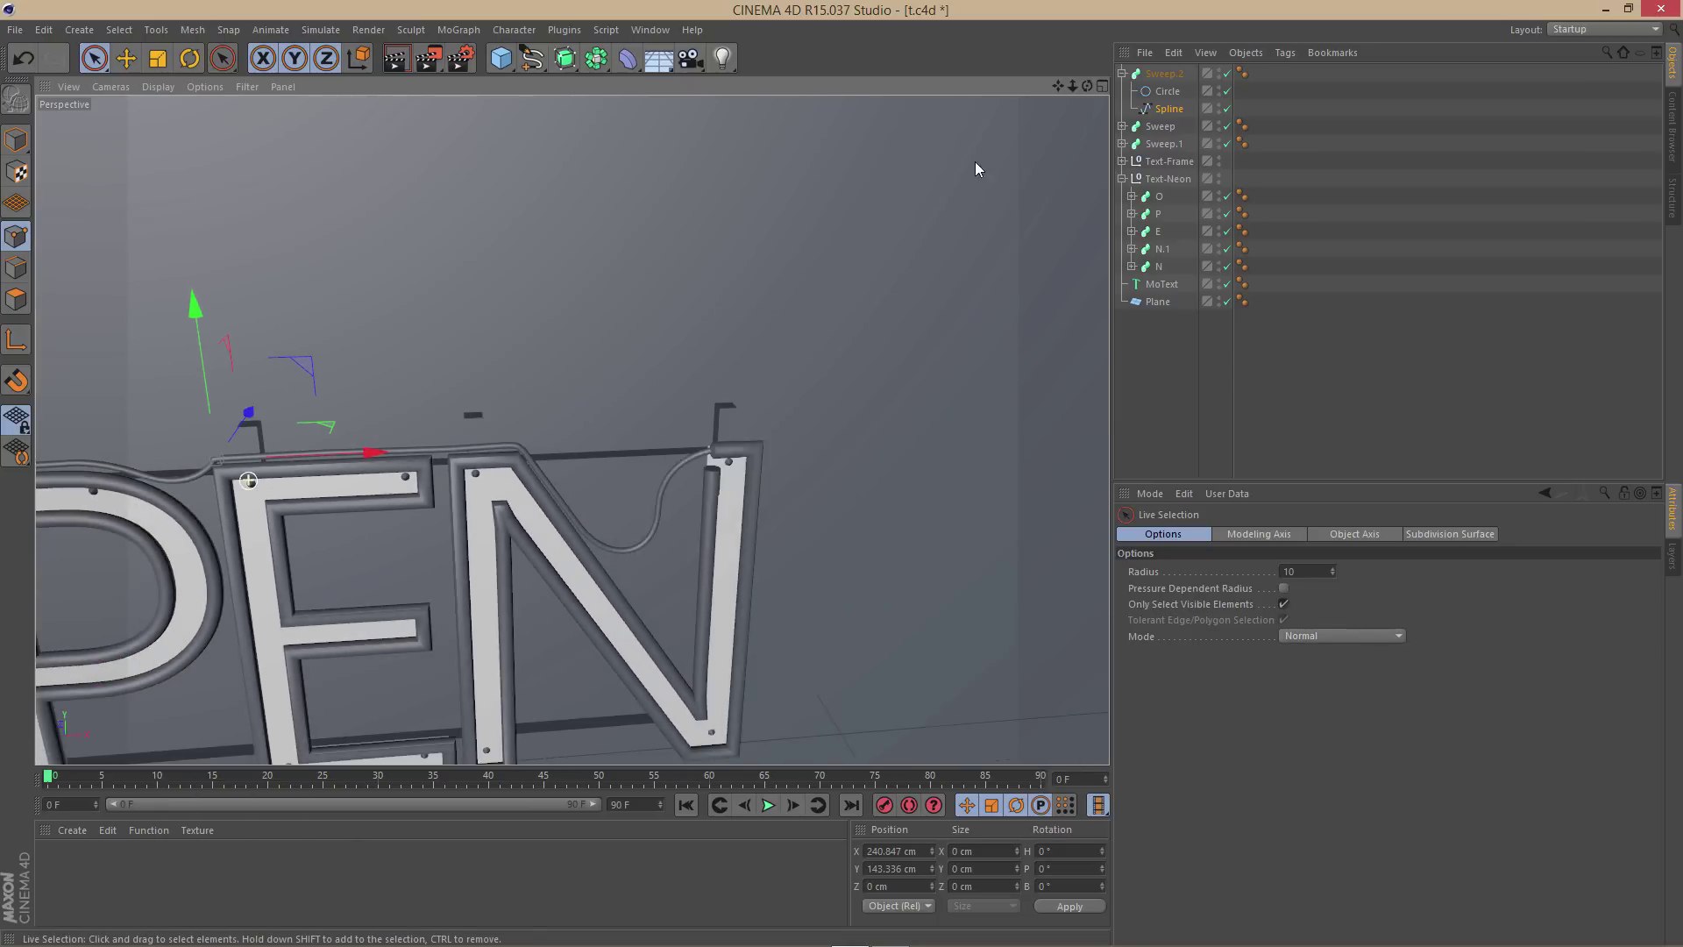
Apply Soft Interpolation to the wire point above the P's upper corner next to the O
middle_click_drag(607, 511, 907, 464, "alt")
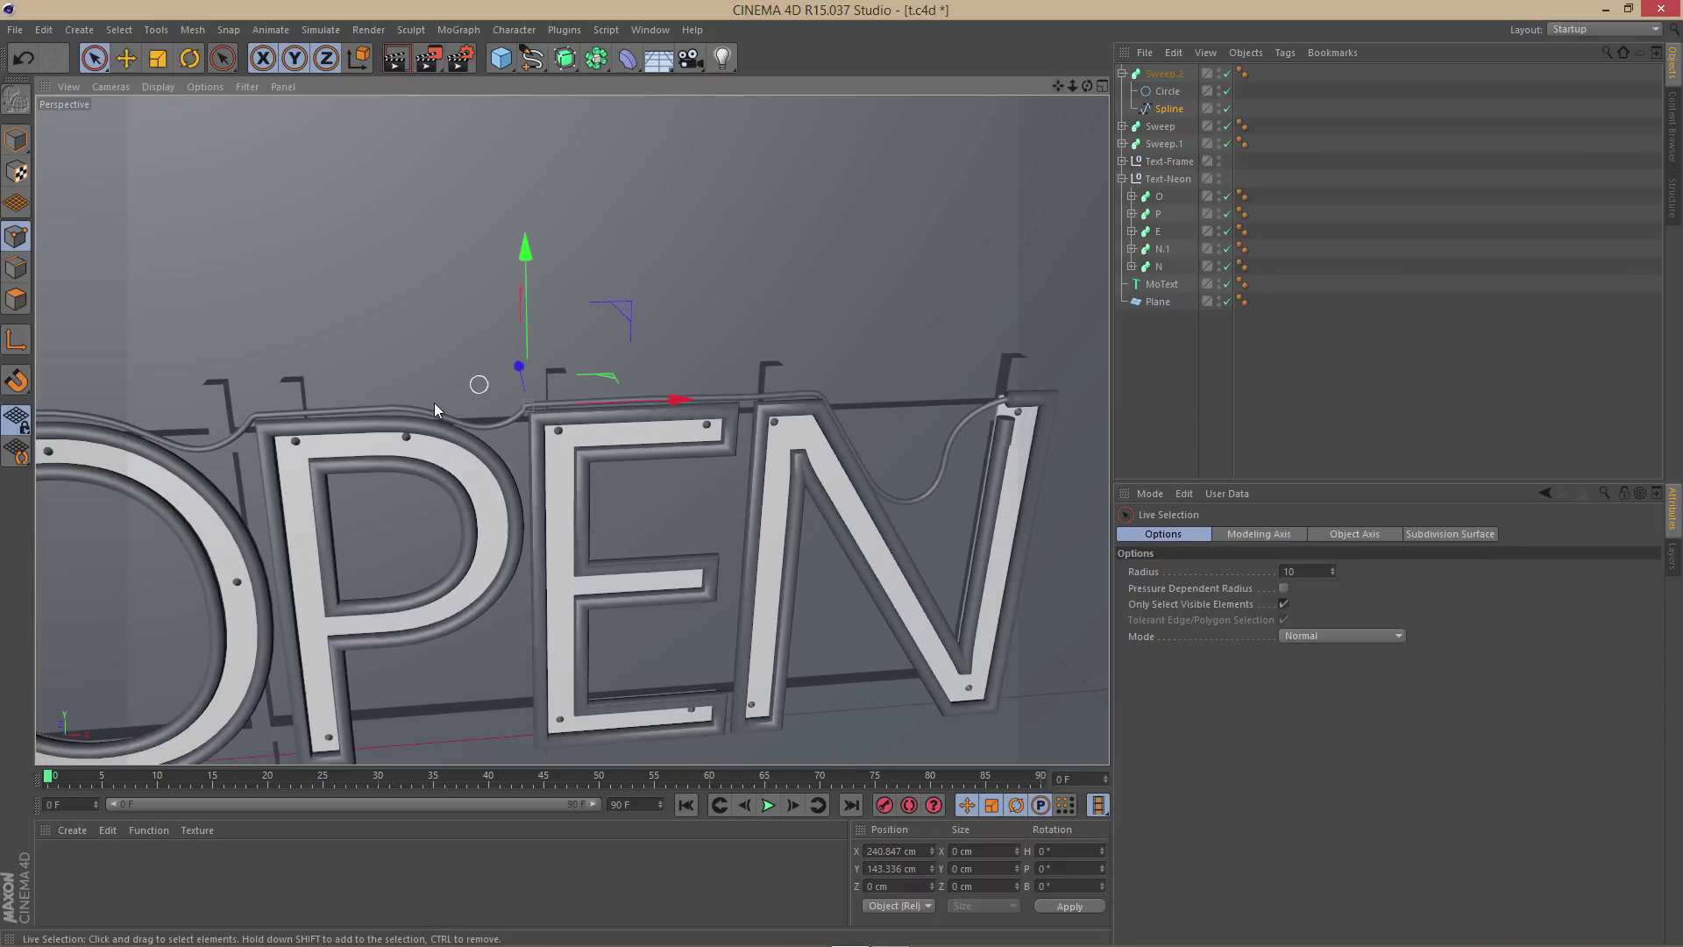
right_click_drag(434, 403, 655, 396, "alt")
scroll(655, 397, "up", 5)
left_click_drag(516, 495, 481, 442, "alt")
scroll(482, 443, "down", 6)
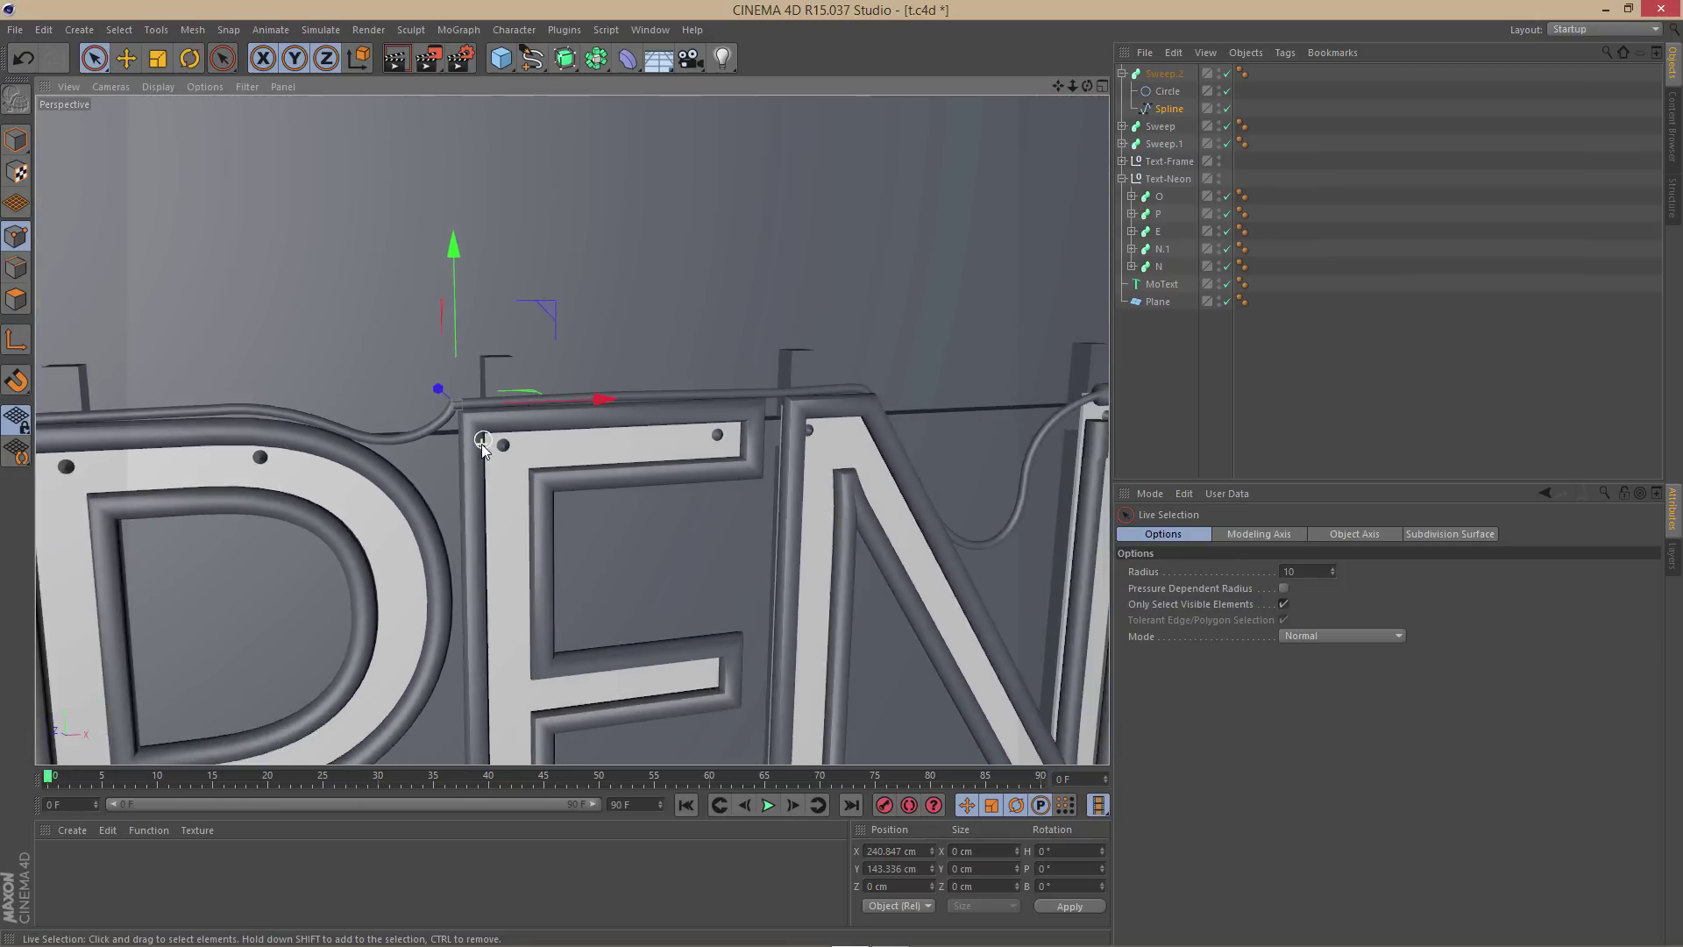
scroll(482, 443, "down", 3)
scroll(172, 424, "up", 4)
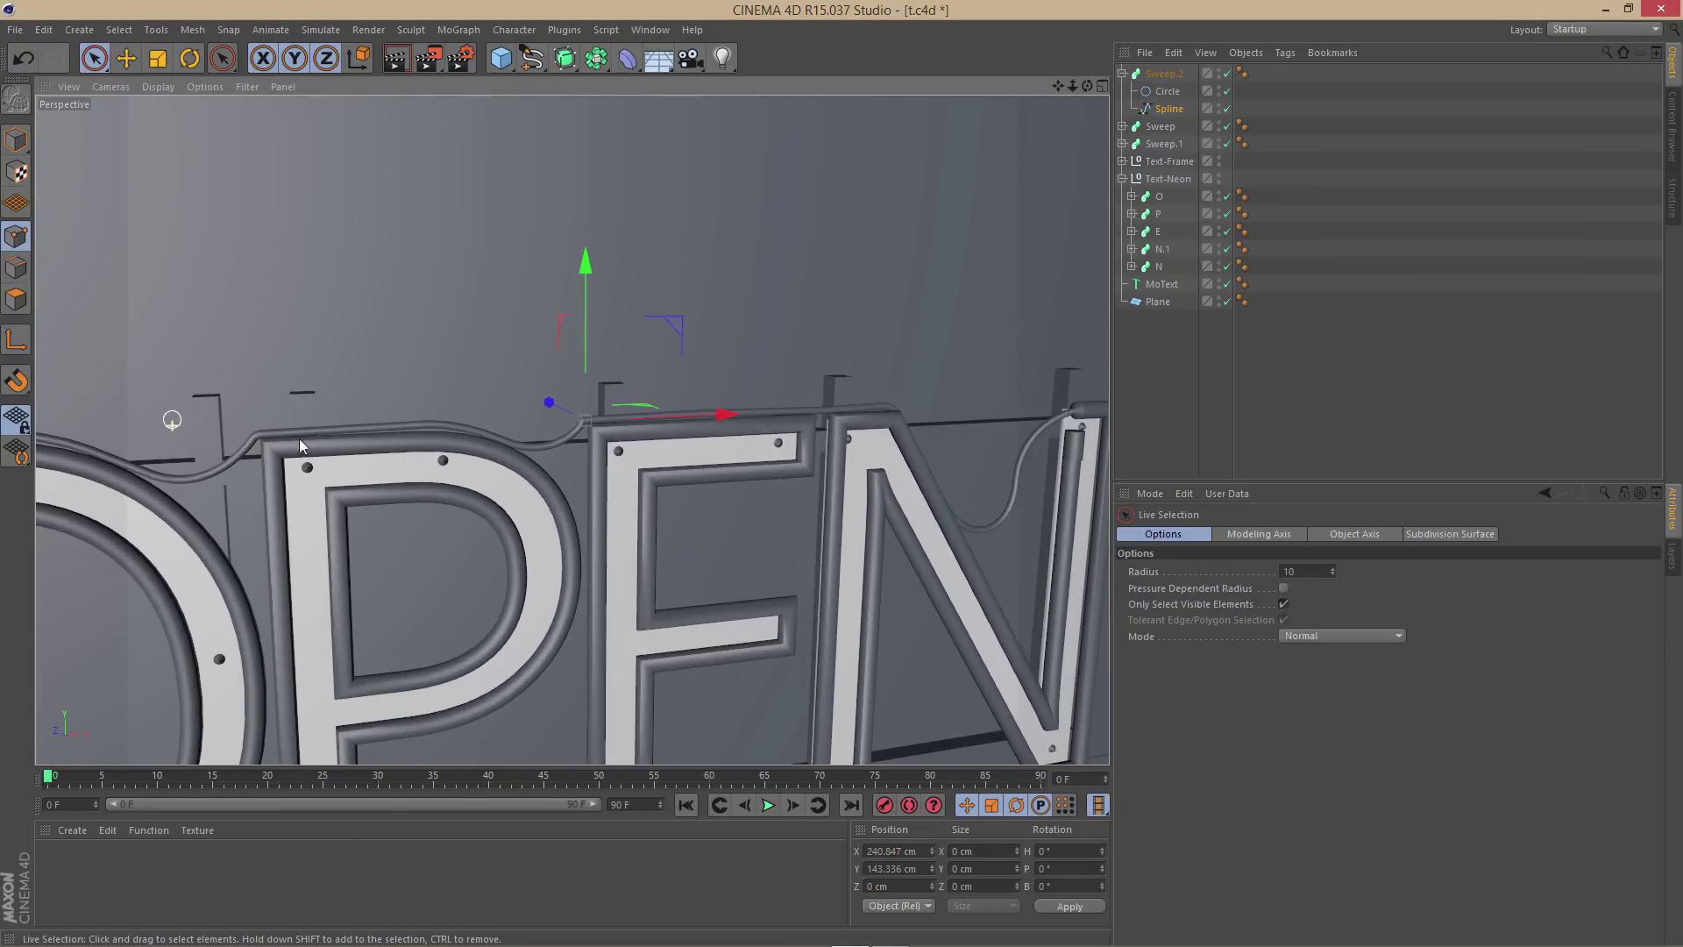
left_click(263, 434)
right_click(265, 434)
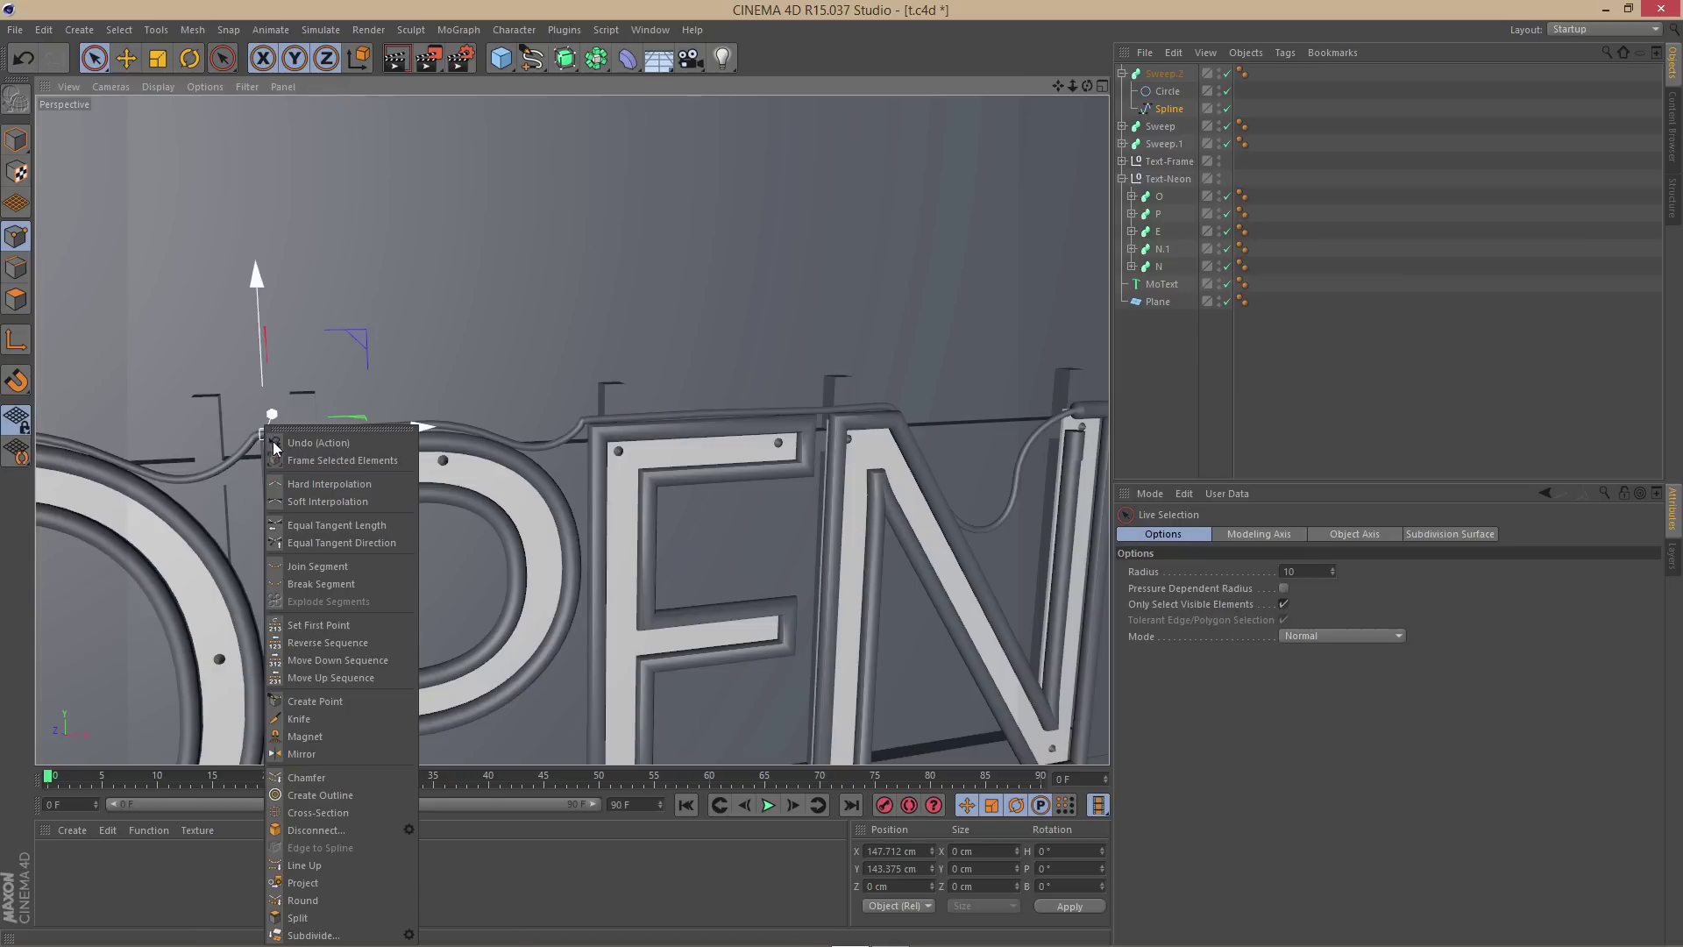
left_click(324, 502)
scroll(324, 505, "down", 8)
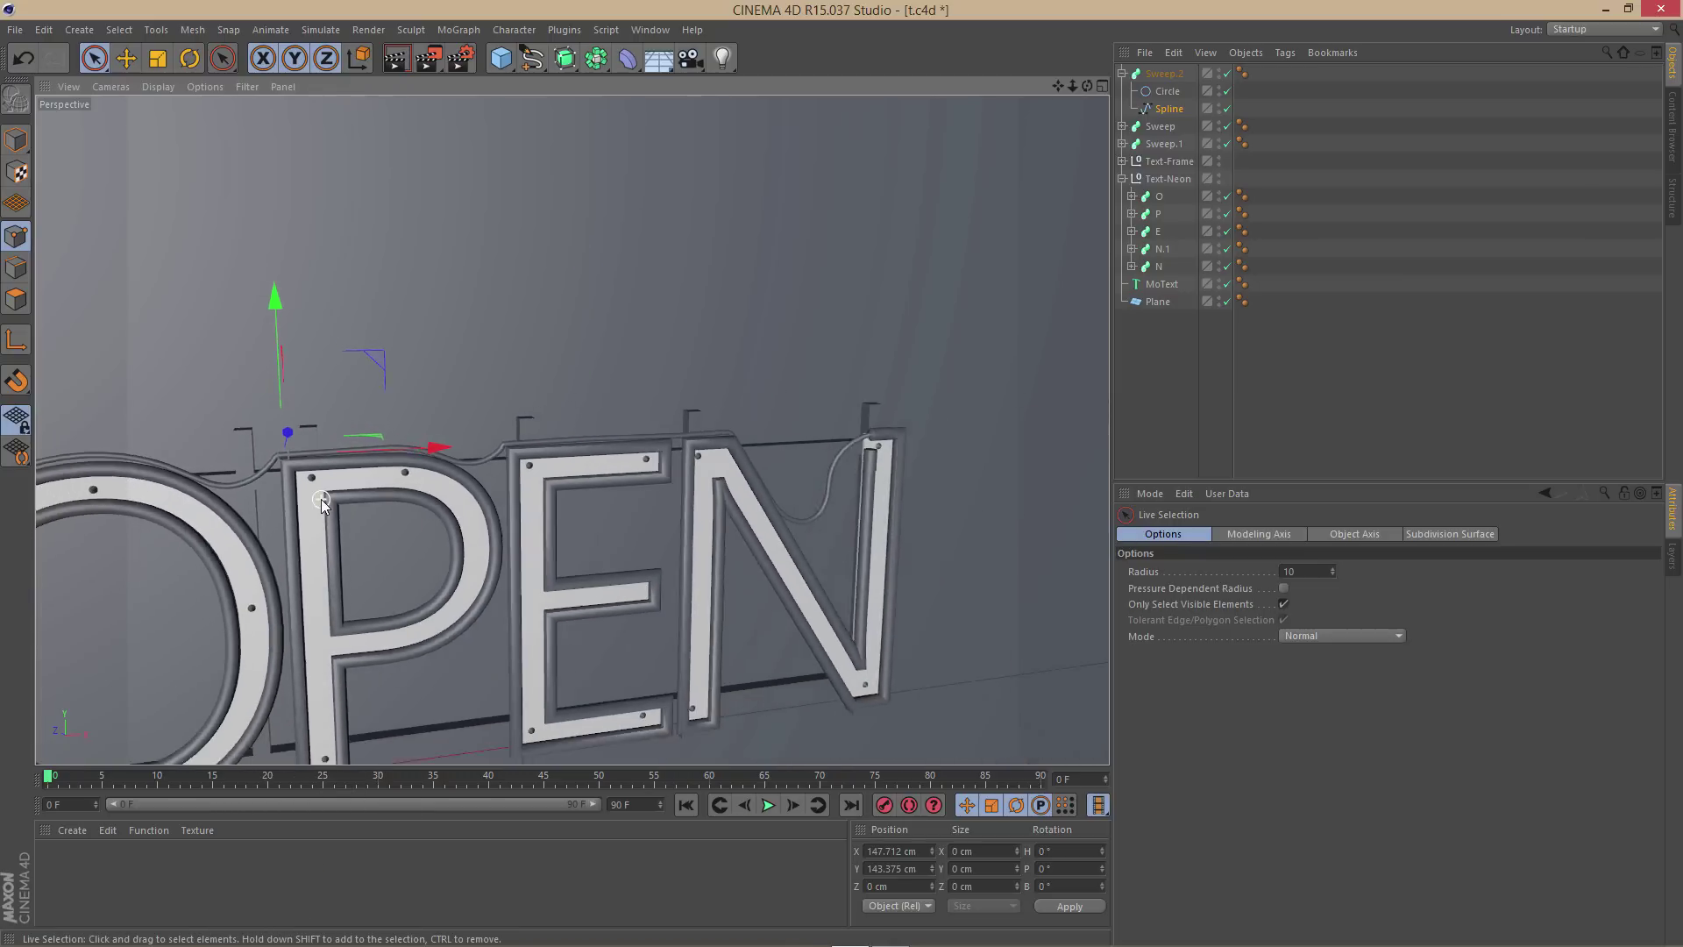
Move the wire point just outside the O closer to the sign in depth, to about Z 2 cm
scroll(321, 499, "down", 2)
left_click_drag(1057, 86, 851, 469)
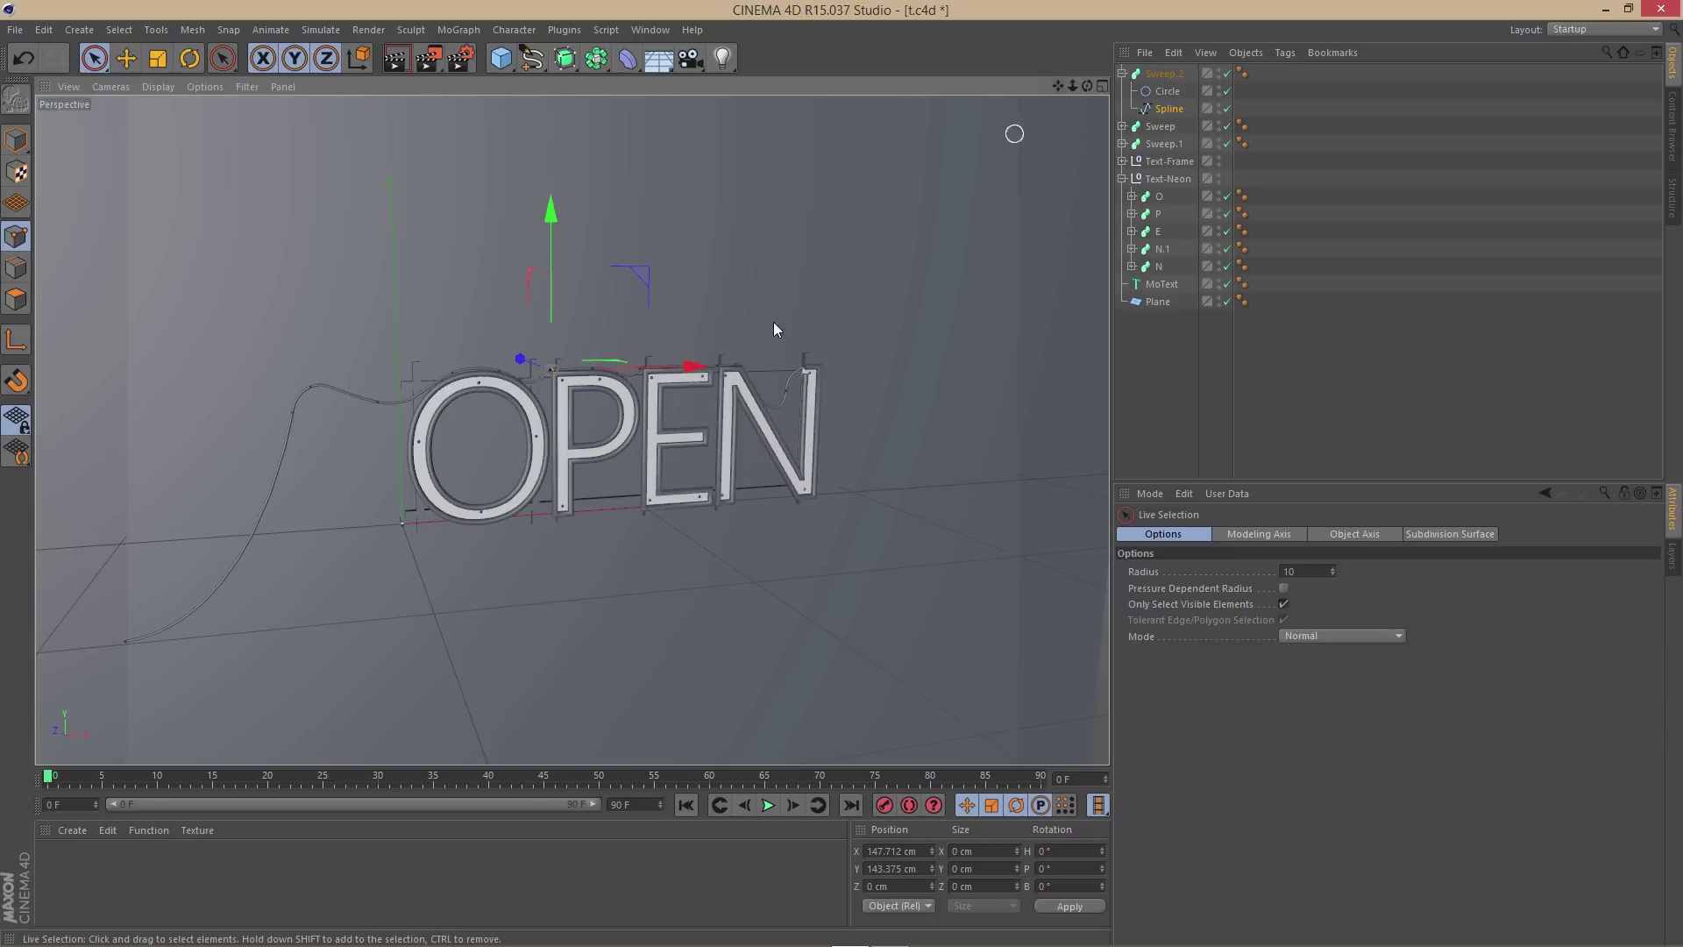
left_click_drag(591, 453, 545, 464, "alt")
left_click_drag(359, 408, 280, 352, "alt")
scroll(392, 428, "up", 3)
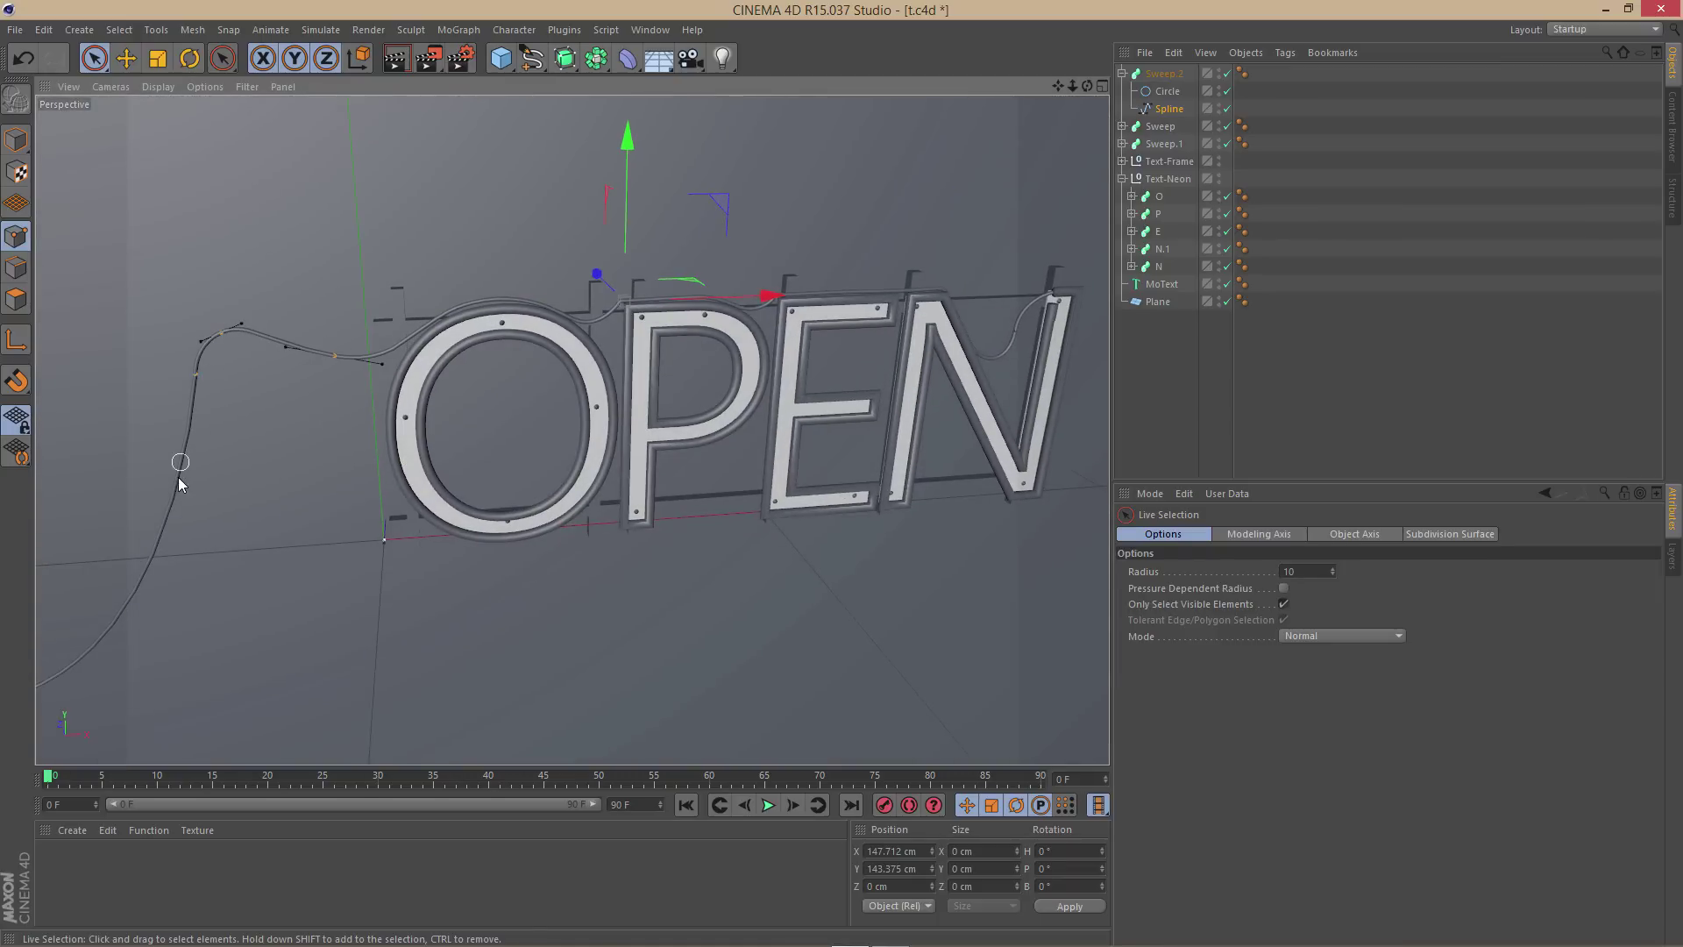
left_click_drag(150, 564, 154, 562)
left_click_drag(282, 500, 522, 507, "alt")
mouse_move(205, 328)
left_mouse_down()
mouse_move(169, 315)
mouse_move(191, 324)
left_mouse_up()
right_click_drag(318, 314, 351, 353, "alt")
left_click(346, 344)
left_click(339, 347)
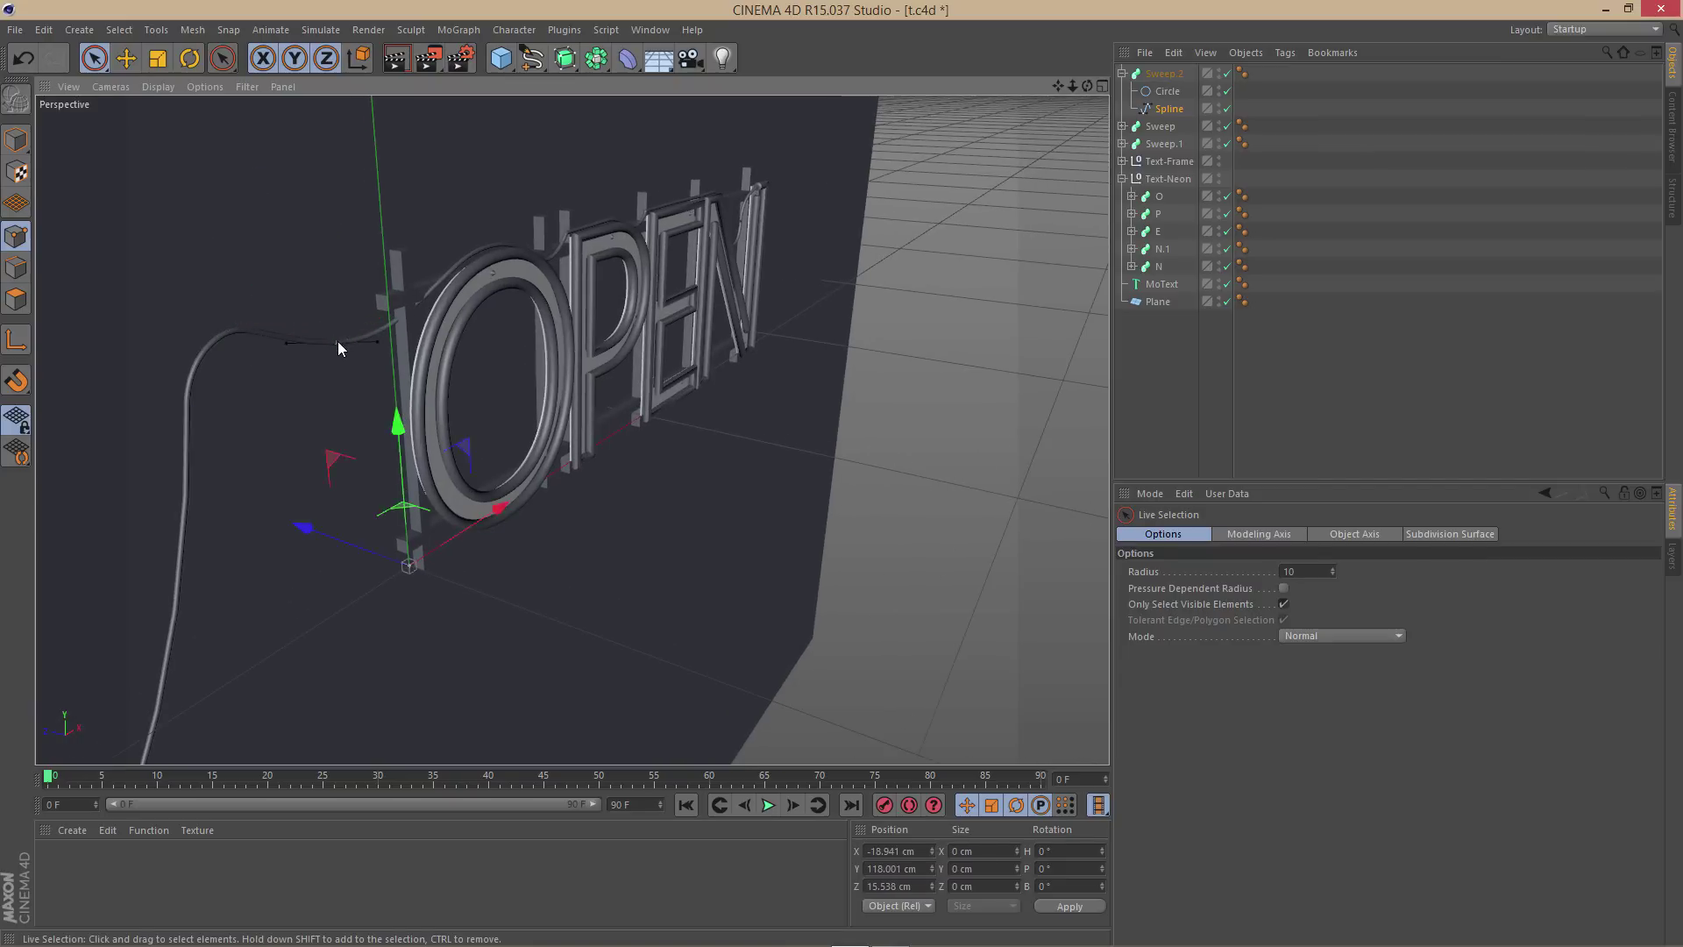
left_click_drag(260, 329, 281, 333)
left_click_drag(441, 434, 553, 399, "alt")
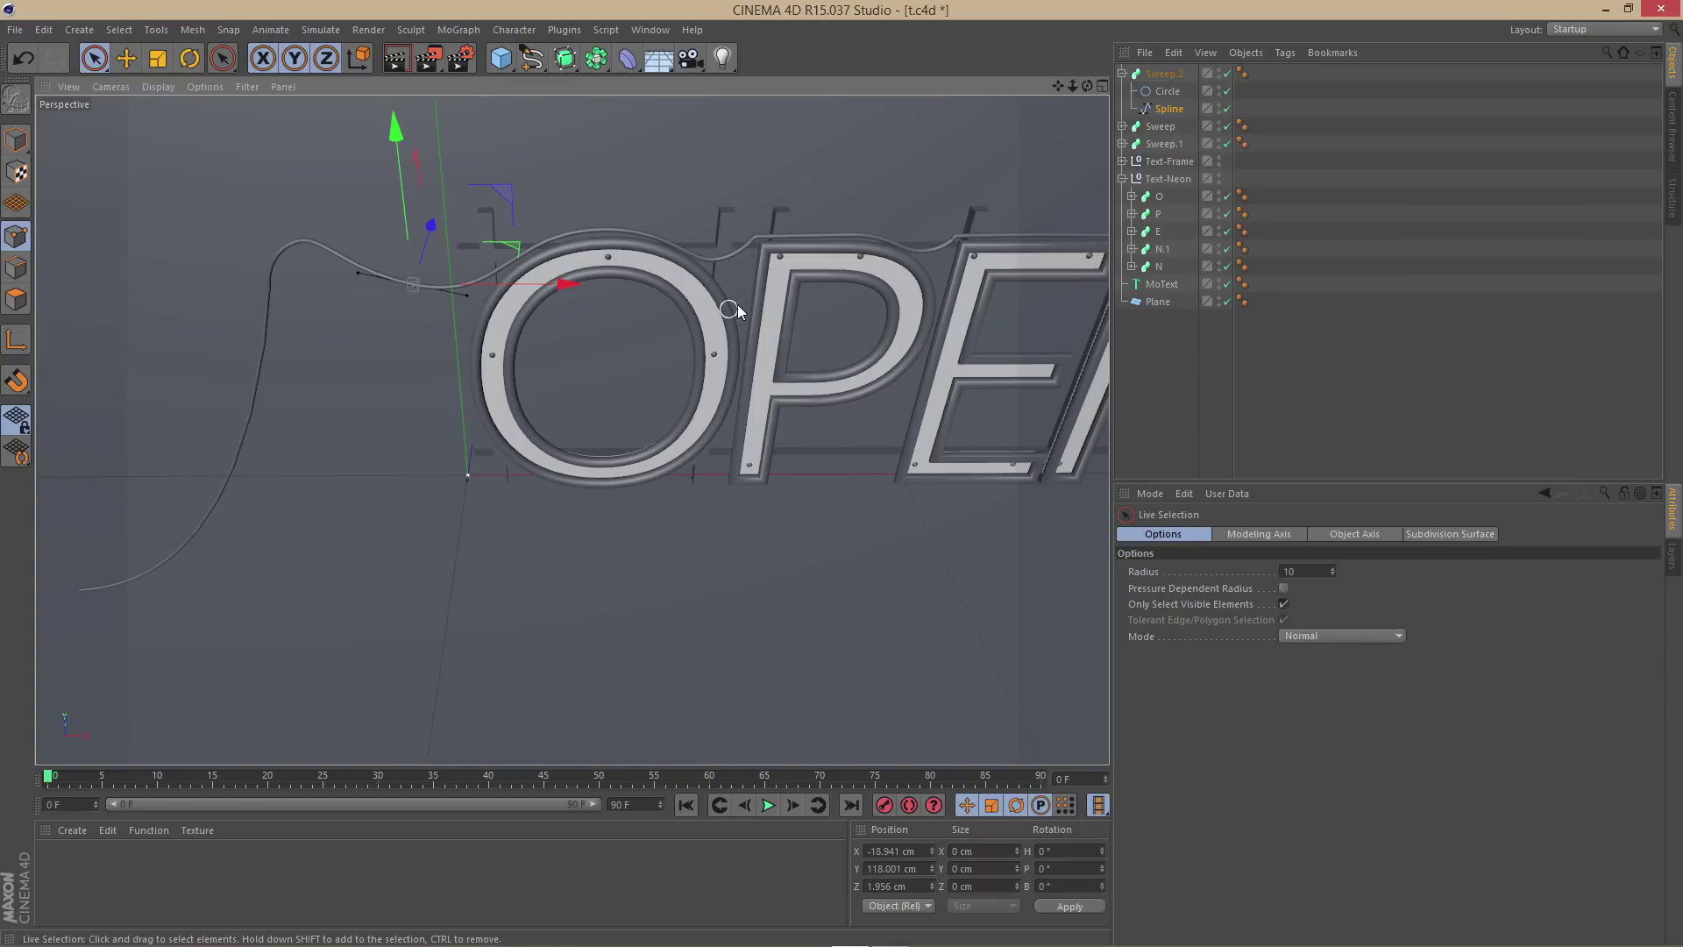
Select the wire's Sweep.2 object and shift the whole wire down by about 4 cm behind the letters
left_click(1159, 74)
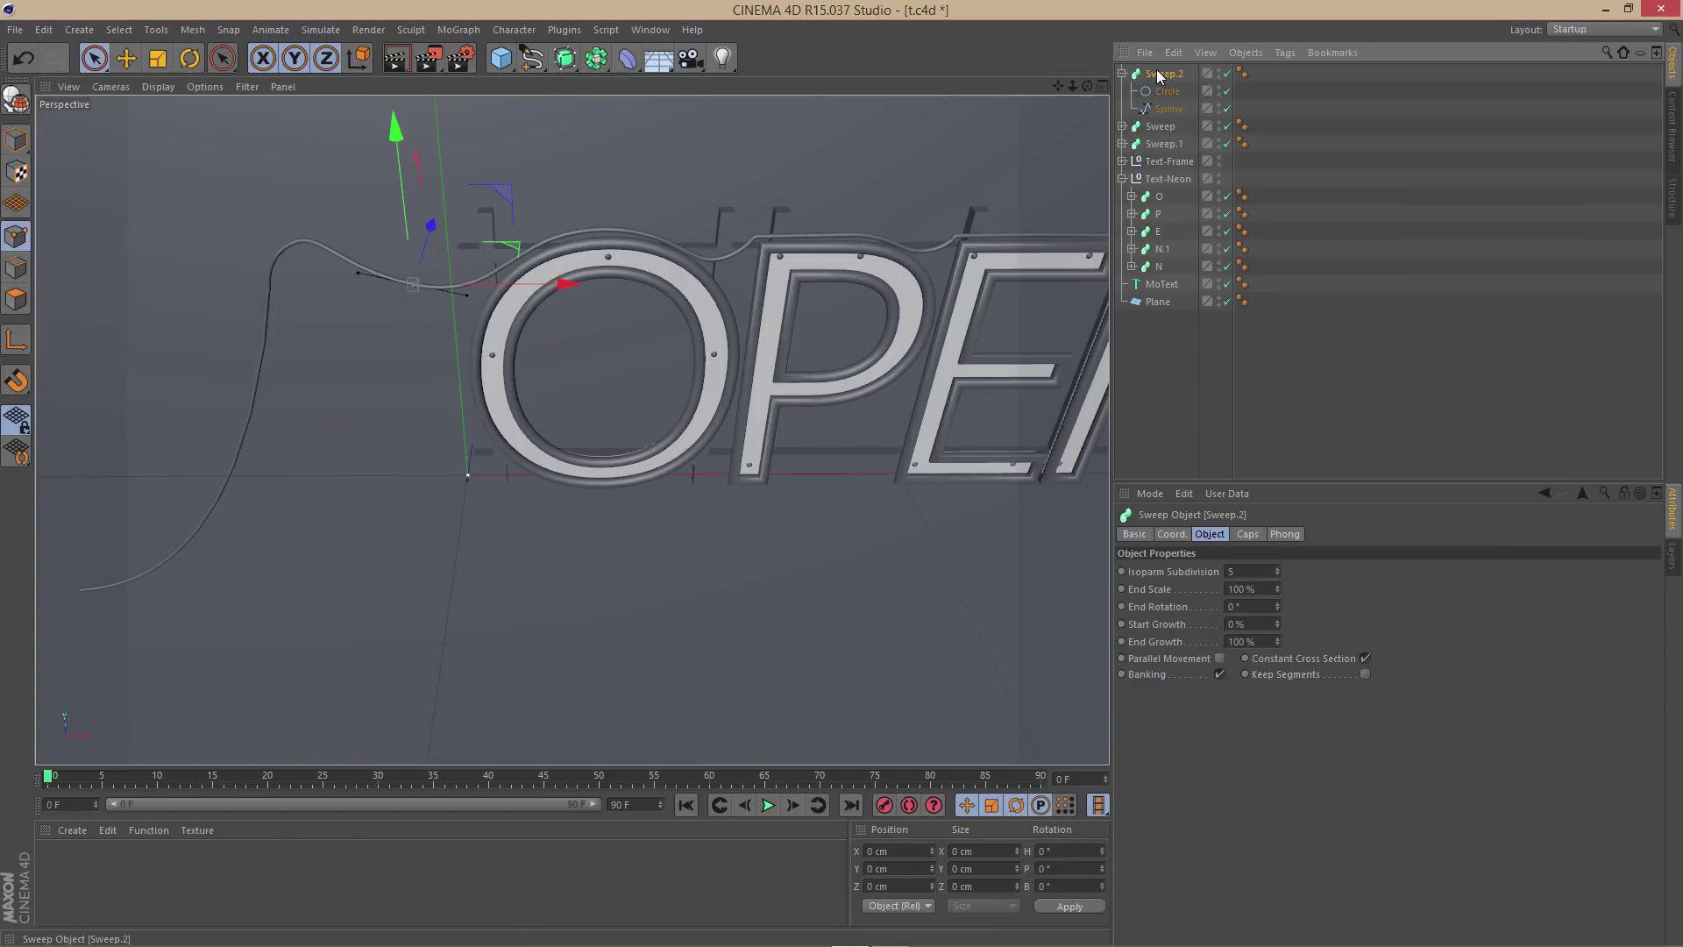
scroll(615, 325, "down", 1)
scroll(615, 330, "down", 3)
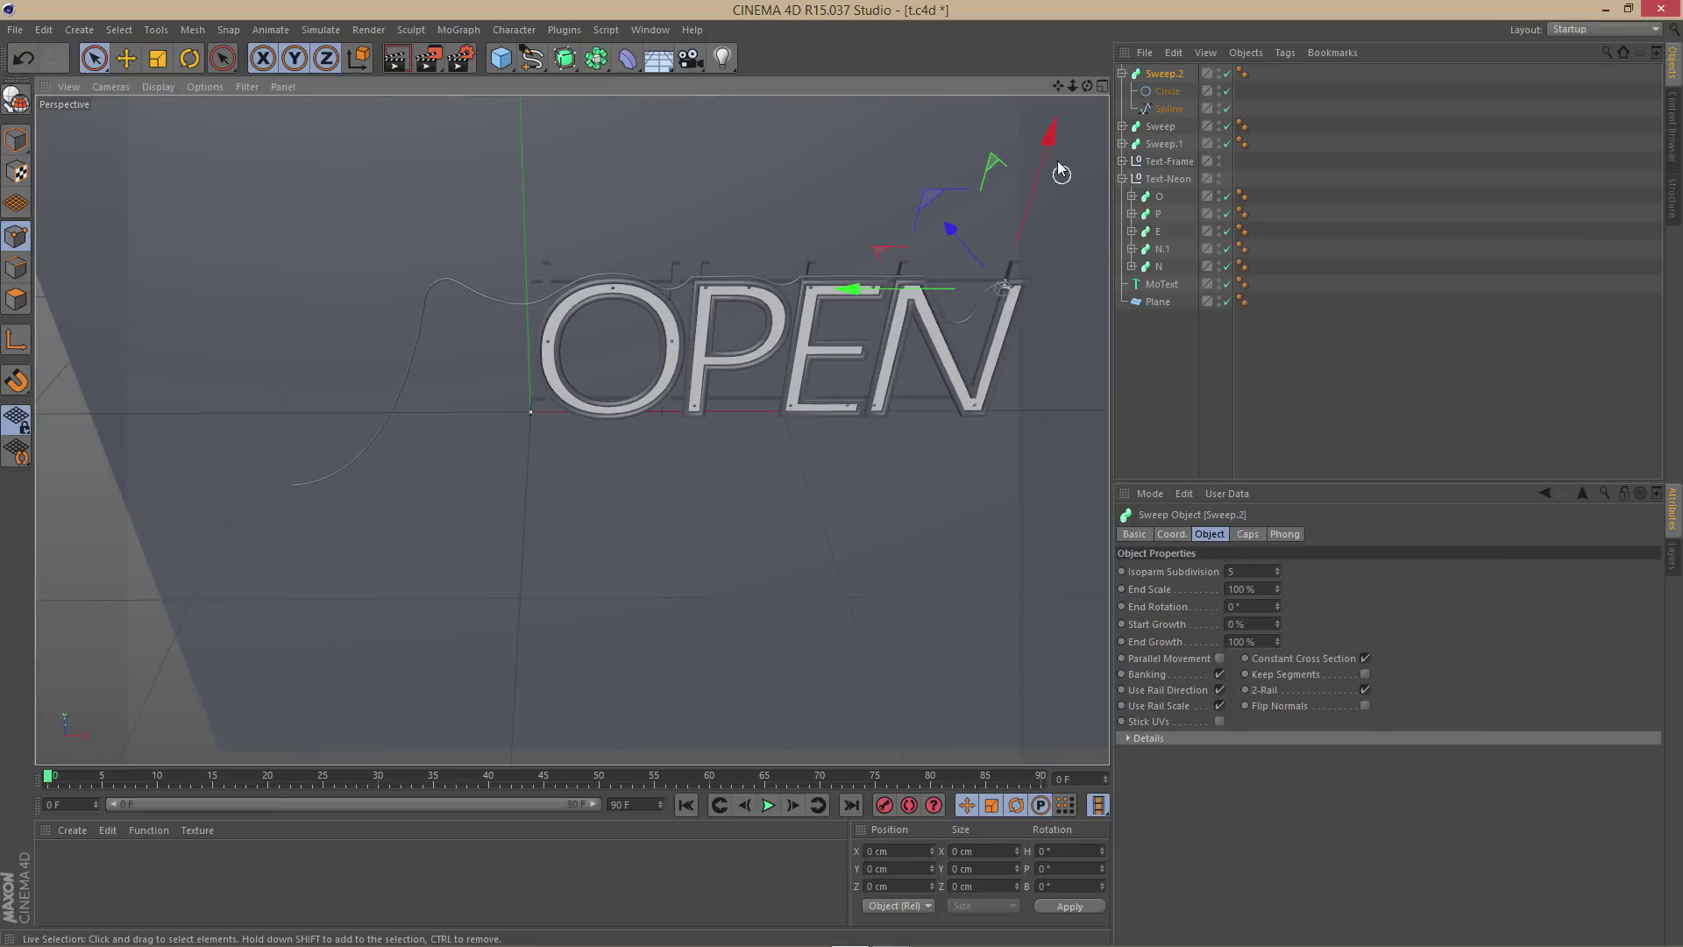
left_click_drag(1041, 135, 1049, 140)
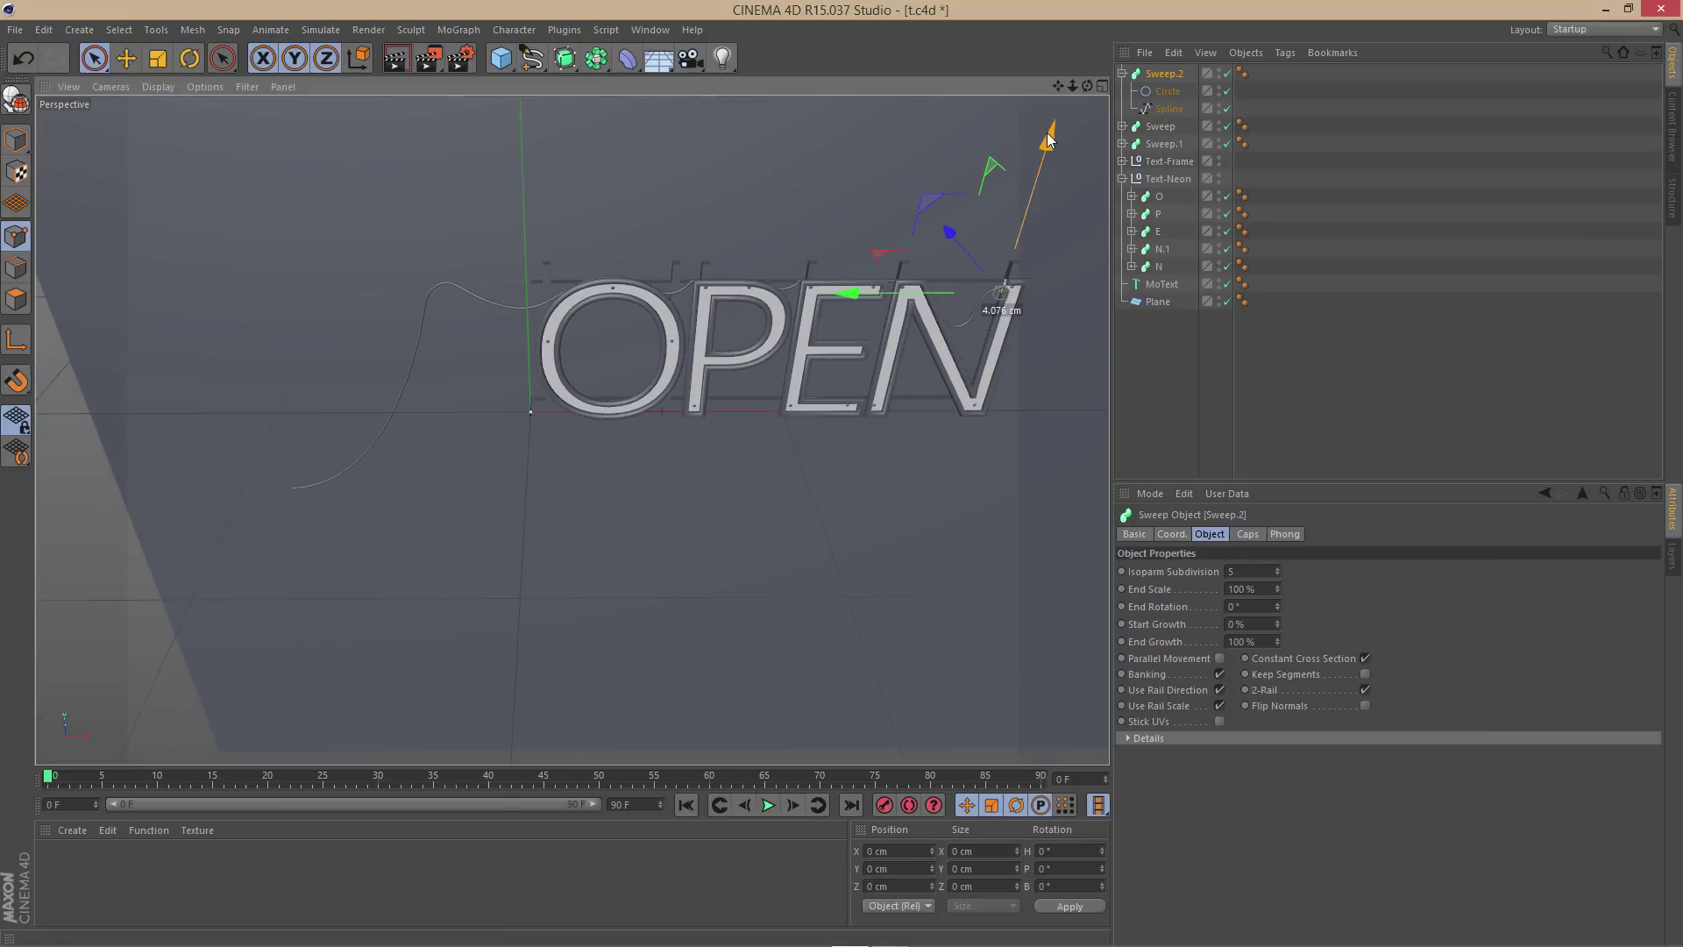
scroll(699, 271, "up", 4)
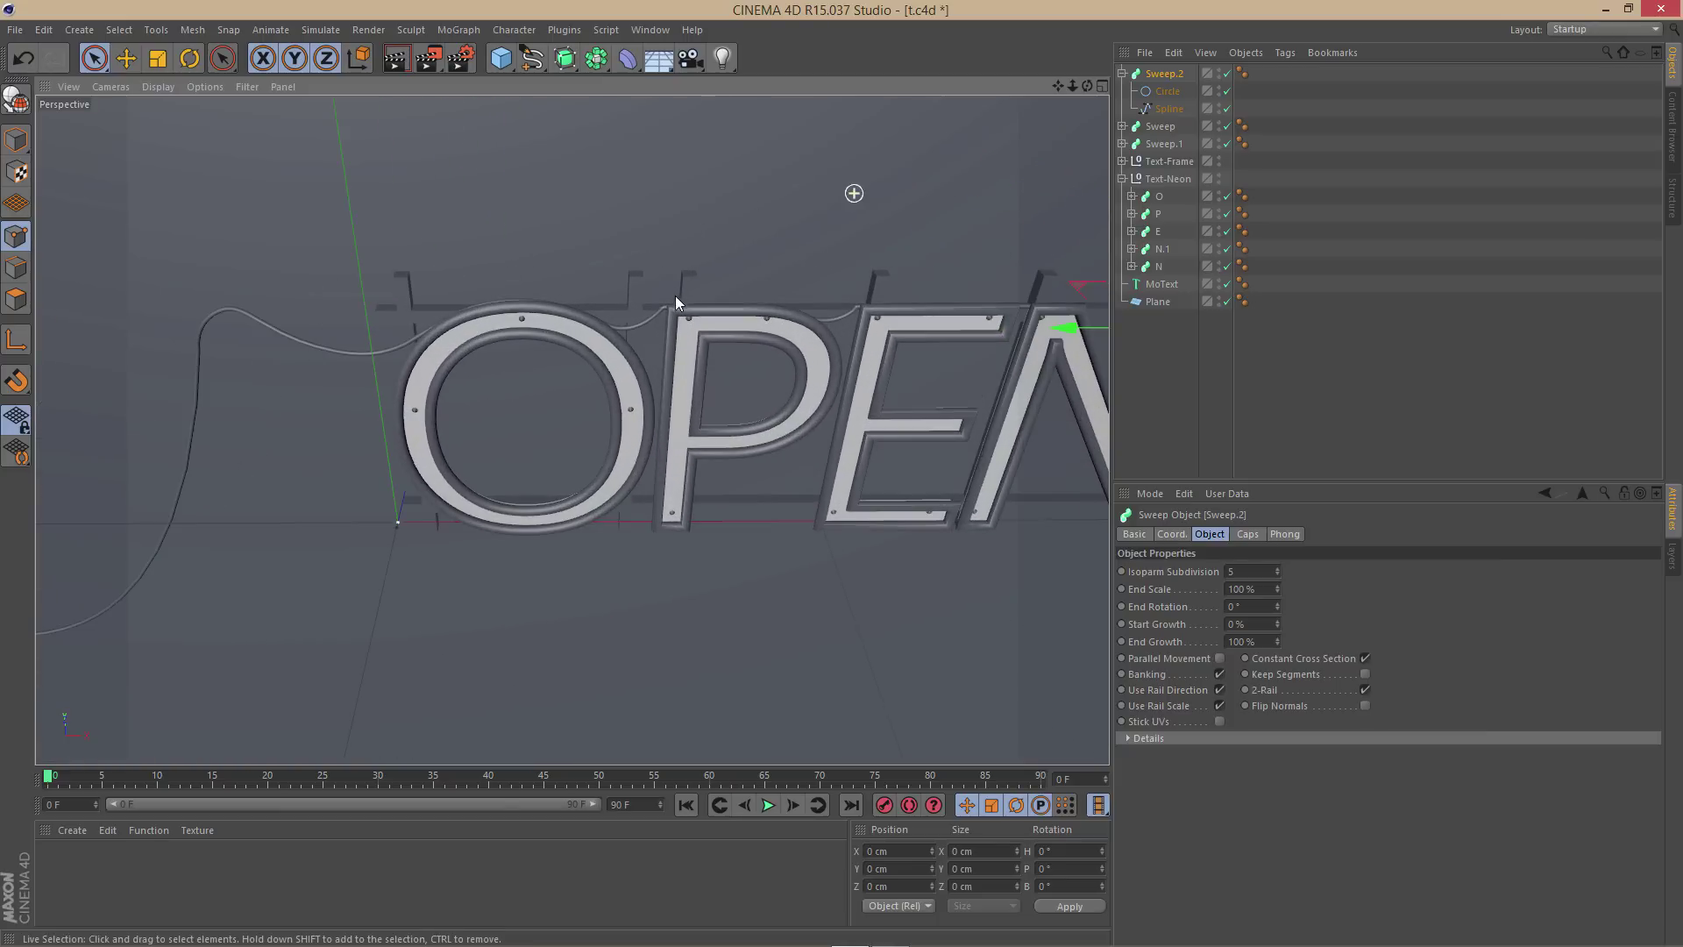
mouse_move(720, 389)
left_mouse_down("alt")
mouse_move(840, 388)
mouse_move(724, 330)
mouse_move(664, 324)
mouse_move(814, 290)
mouse_move(786, 245)
mouse_move(742, 229)
mouse_move(759, 240)
mouse_move(742, 256)
mouse_move(817, 205)
mouse_move(831, 218)
mouse_move(723, 250)
mouse_move(492, 252)
left_mouse_up("alt")
scroll(540, 275, "down", 7)
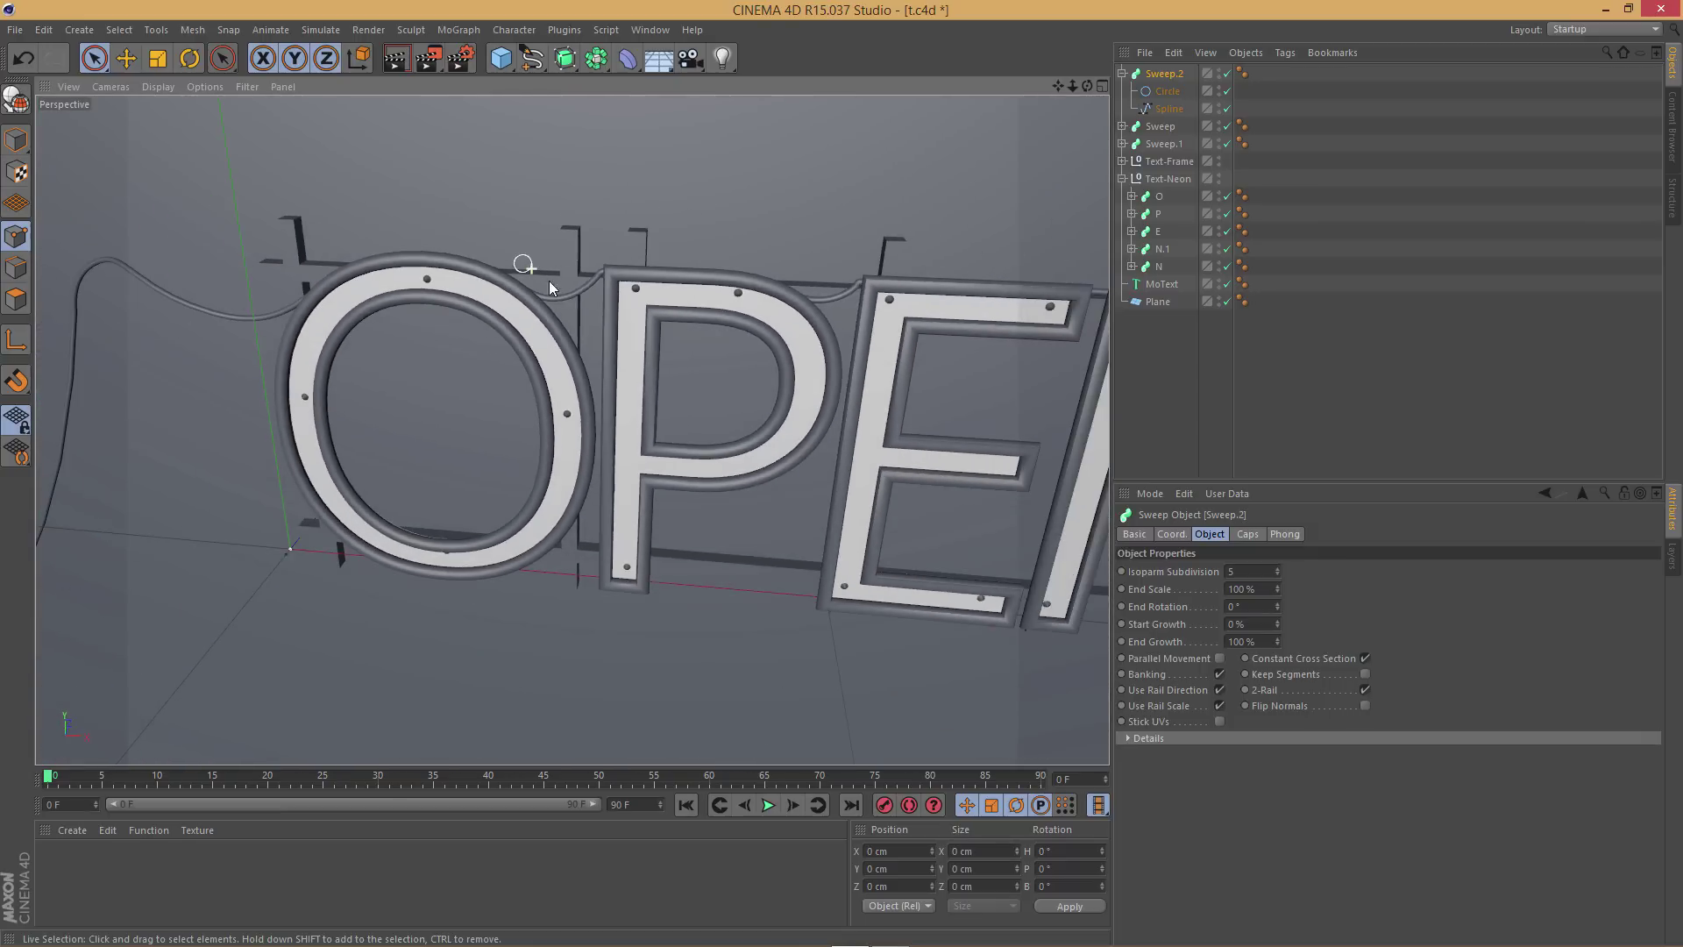
scroll(593, 296, "down", 3)
Reselect the wire Spline's end point at the N and raise it to about Y 144.2 cm, back into the cap
left_click_drag(756, 335, 964, 333, "alt")
scroll(984, 396, "up", 5)
left_click_drag(1057, 86, 750, 463)
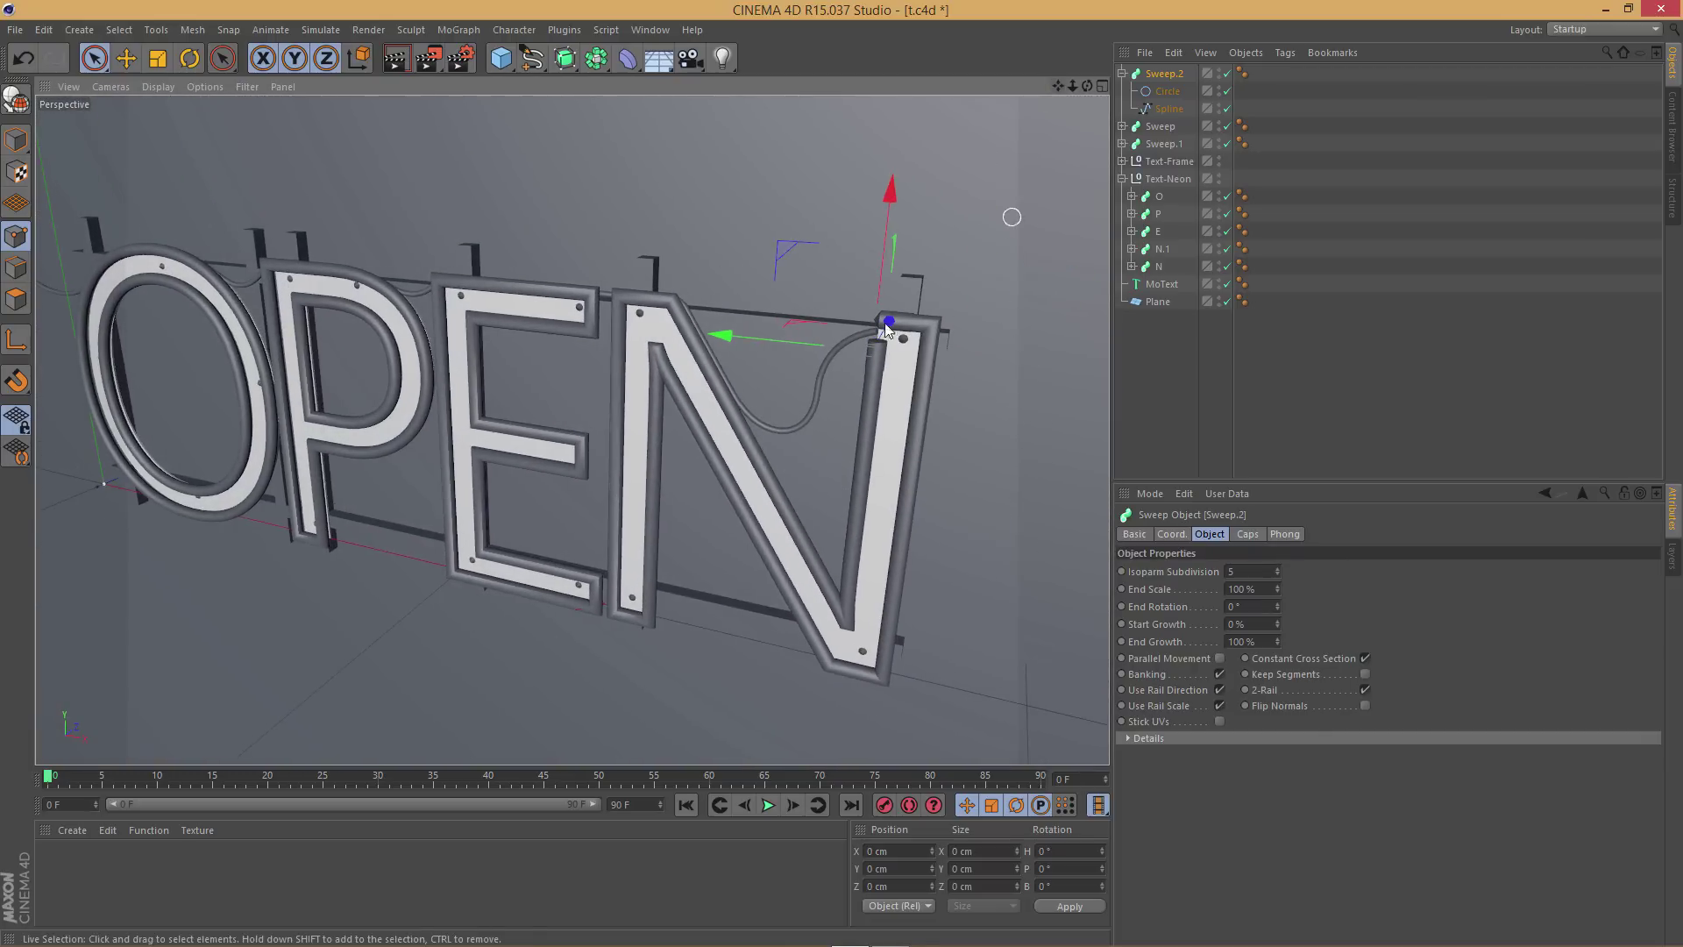
scroll(879, 347, "up", 5)
scroll(879, 347, "up", 4)
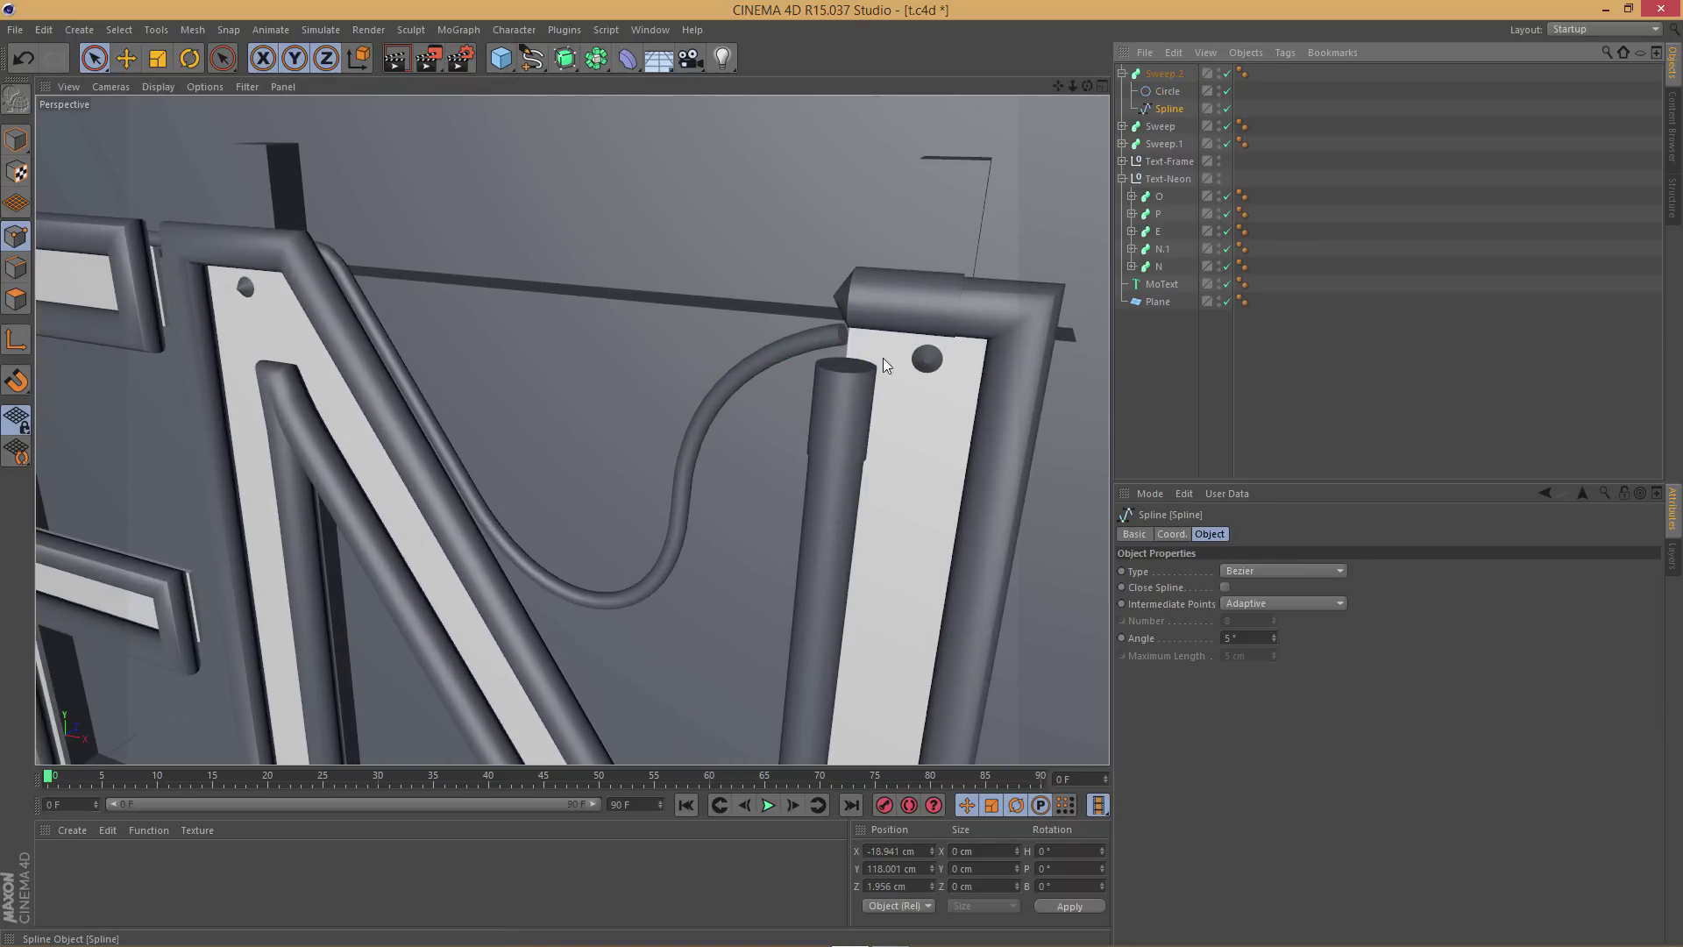
left_click(842, 334)
left_click_drag(856, 147, 855, 123)
left_click_drag(830, 313, 788, 302, "alt")
scroll(945, 319, "up", 3)
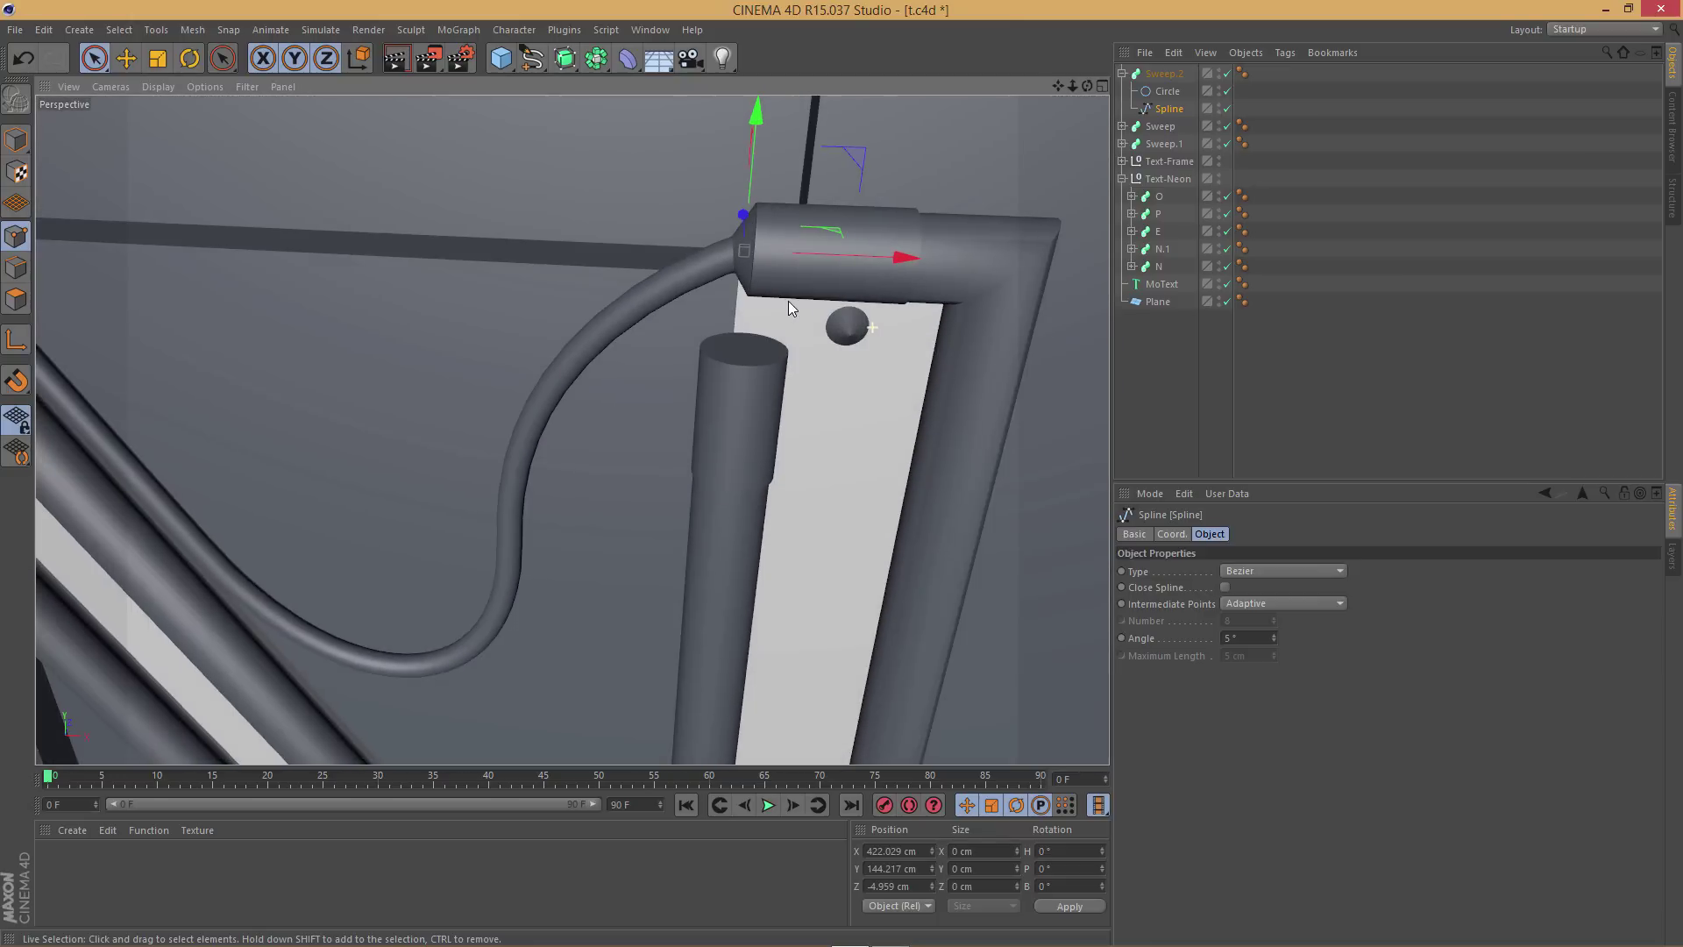
Raise the wire's end point slightly to about Y 144.5 cm, deselect everything and frame the whole sign
left_click_drag(758, 160, 755, 127)
scroll(775, 370, "down", 8)
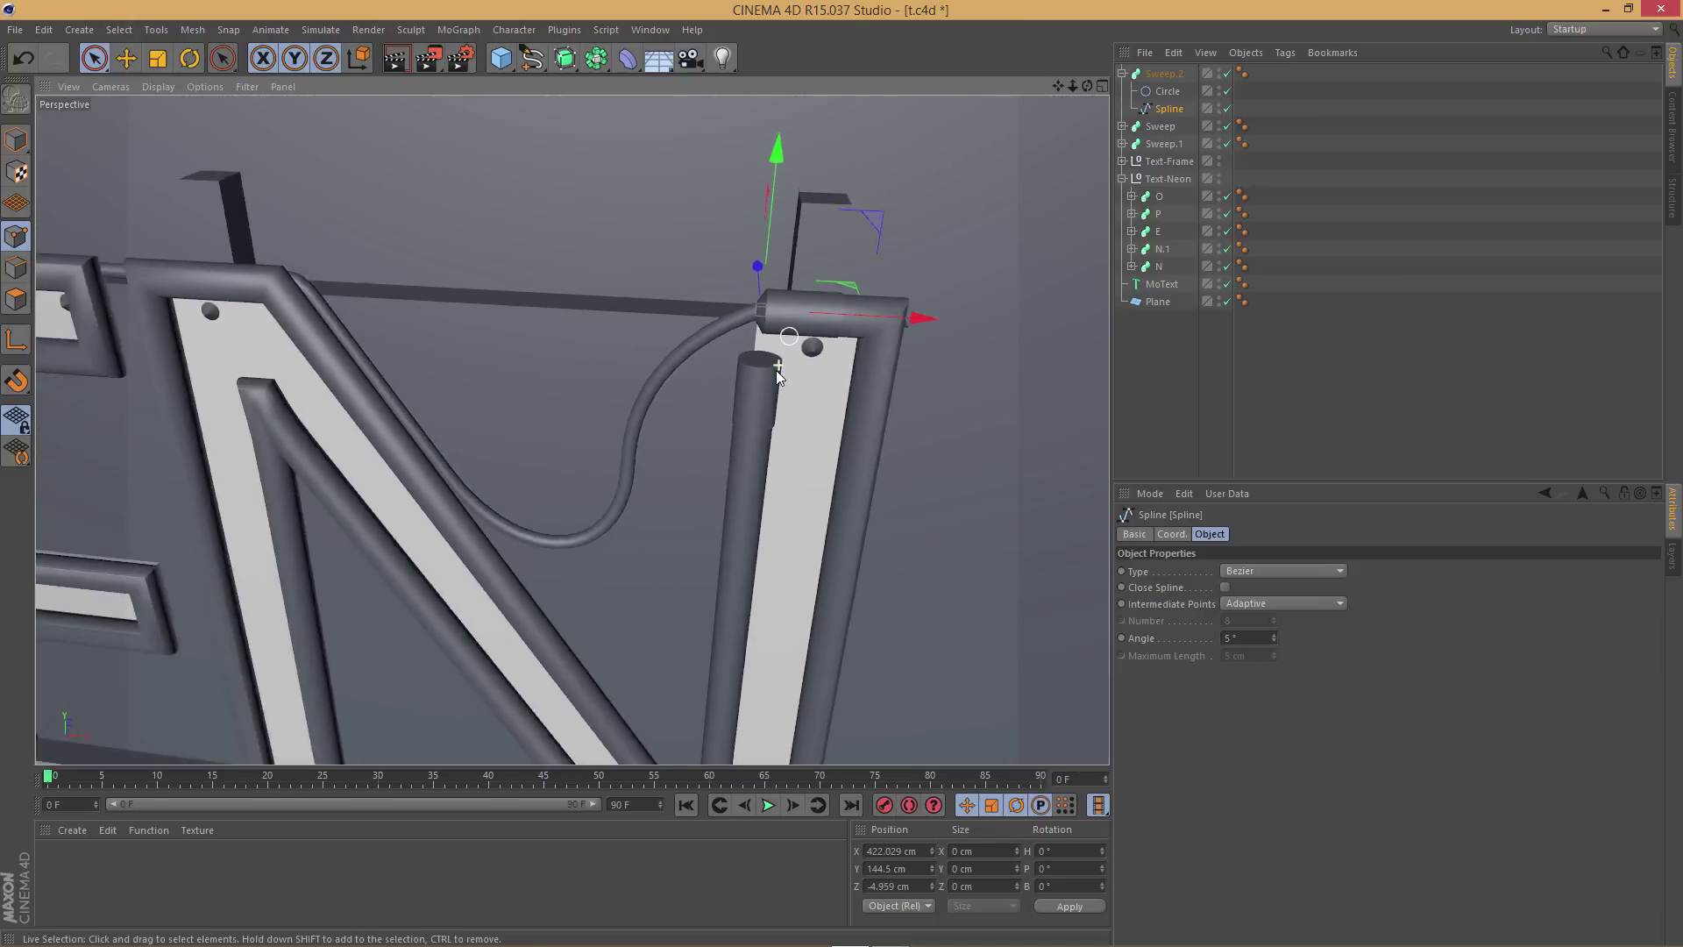
scroll(776, 370, "down", 3)
left_click(1141, 370)
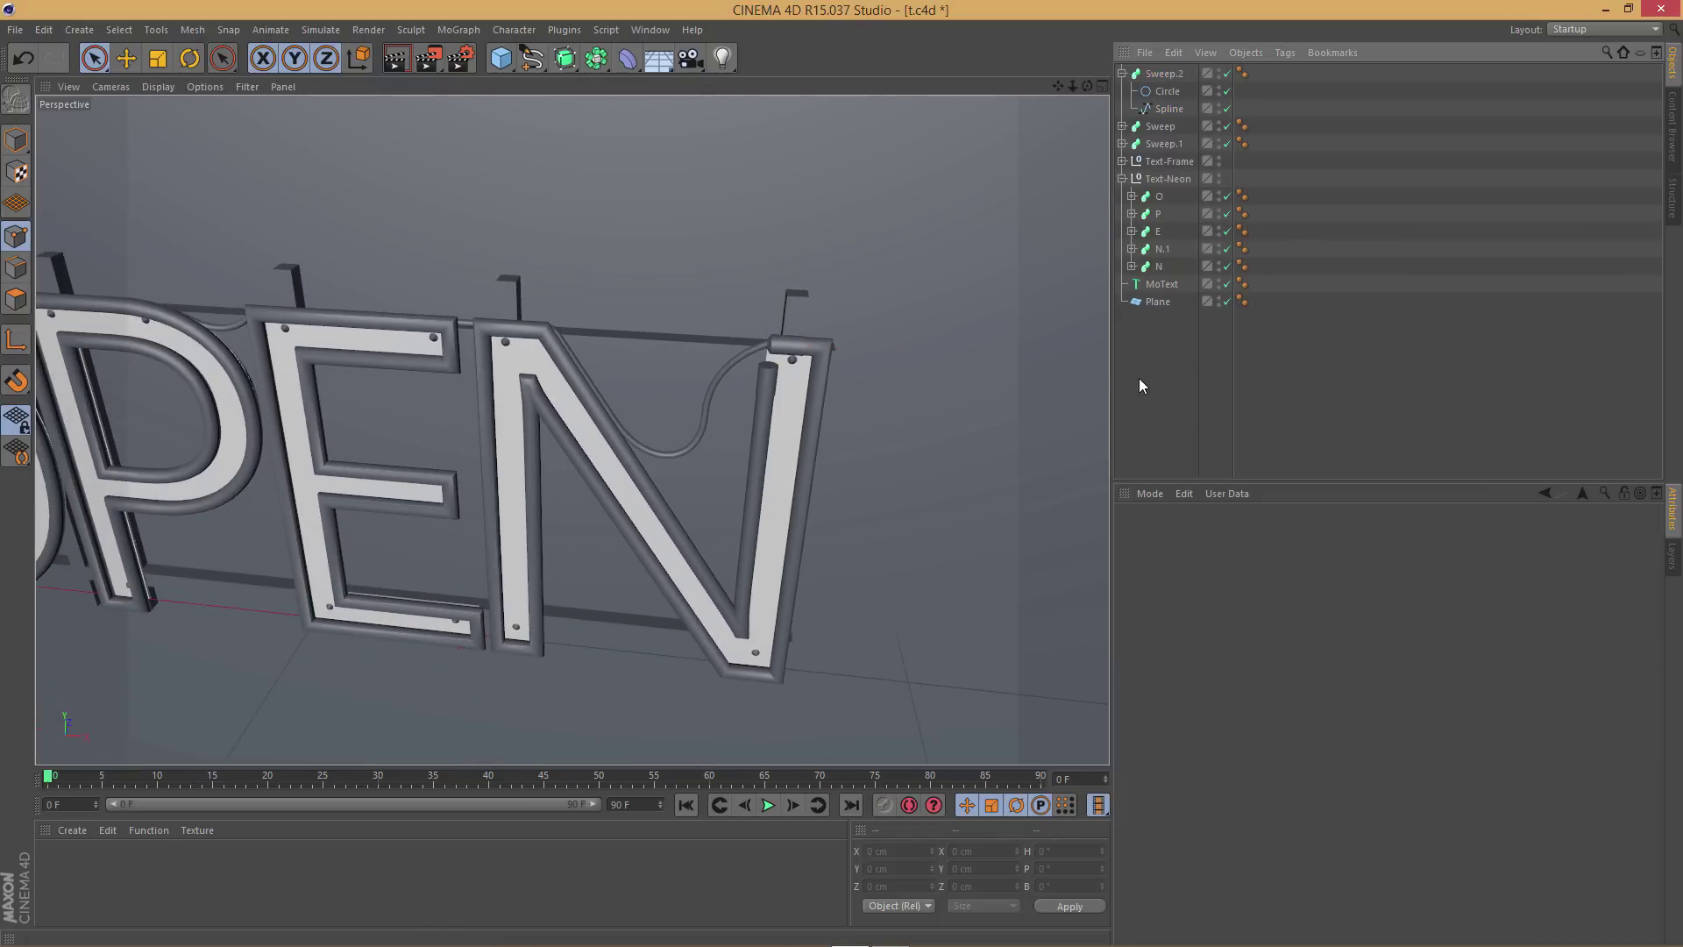
scroll(868, 445, "down", 8)
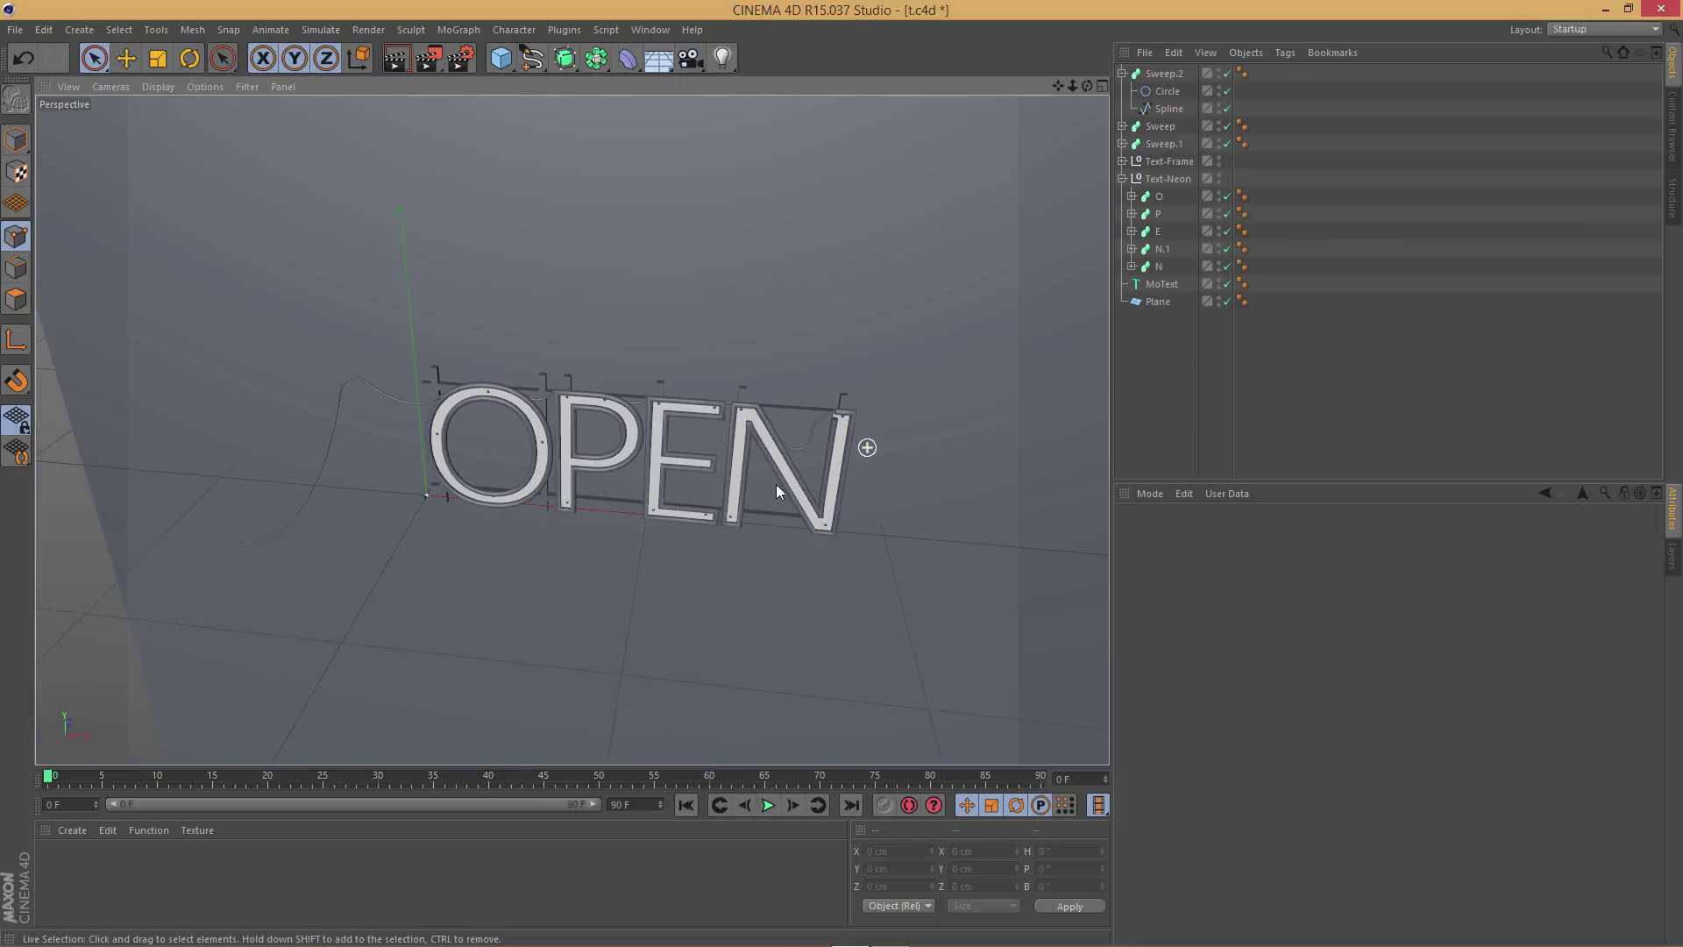
scroll(295, 438, "up", 8)
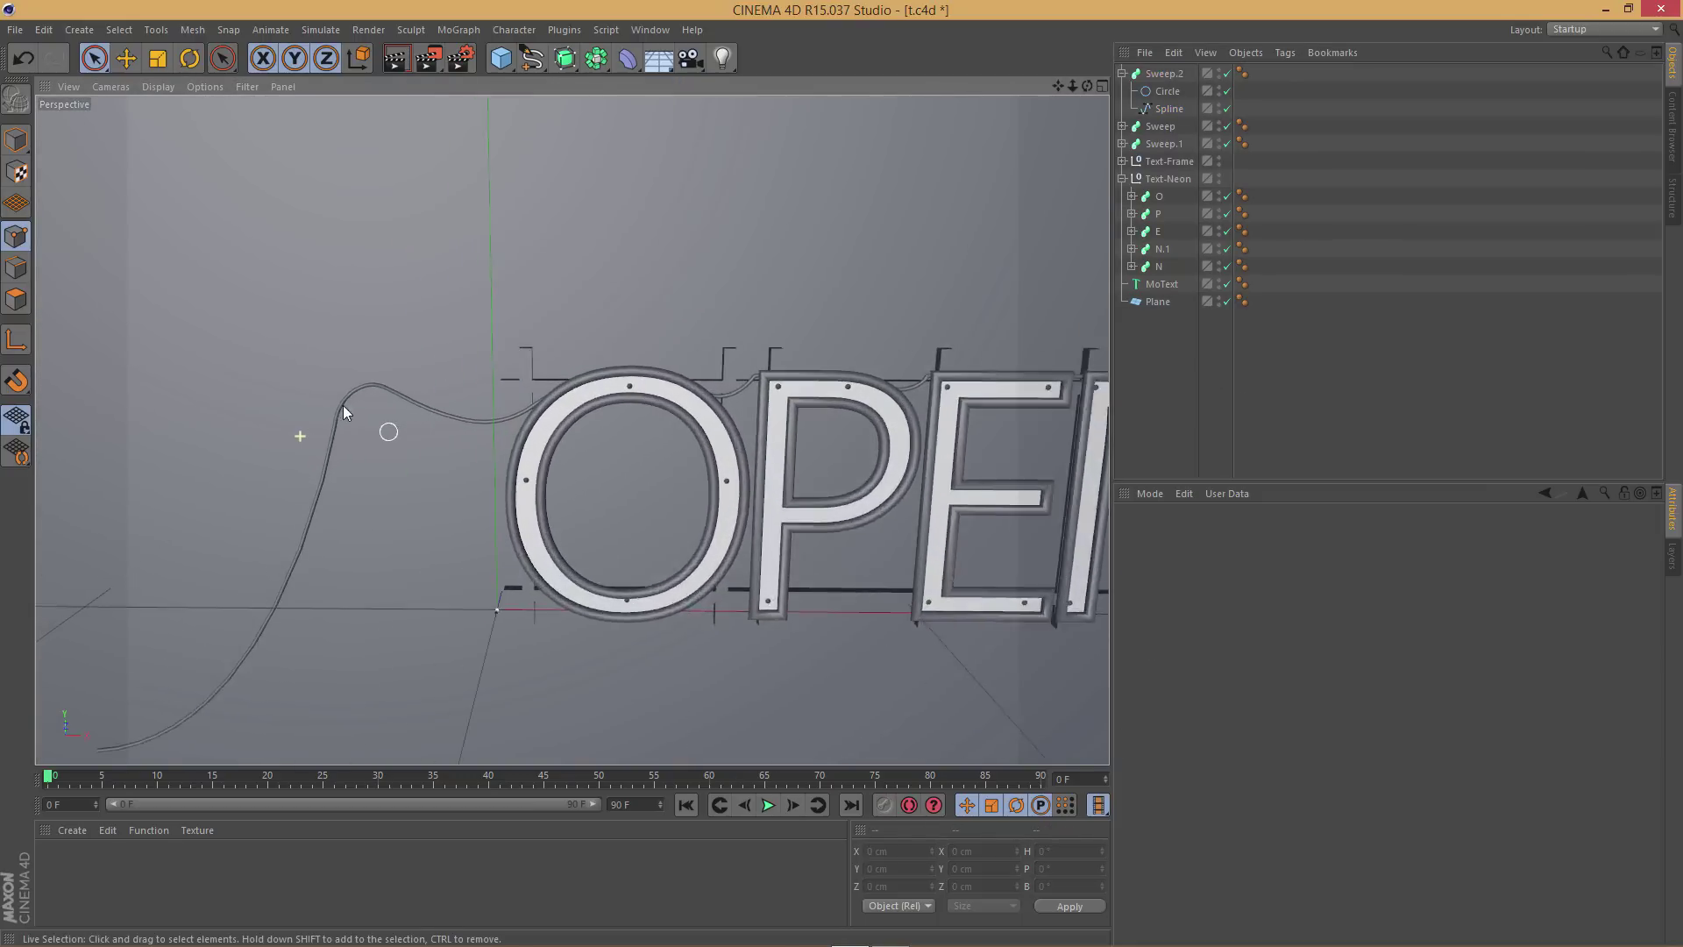
scroll(365, 427, "up", 2)
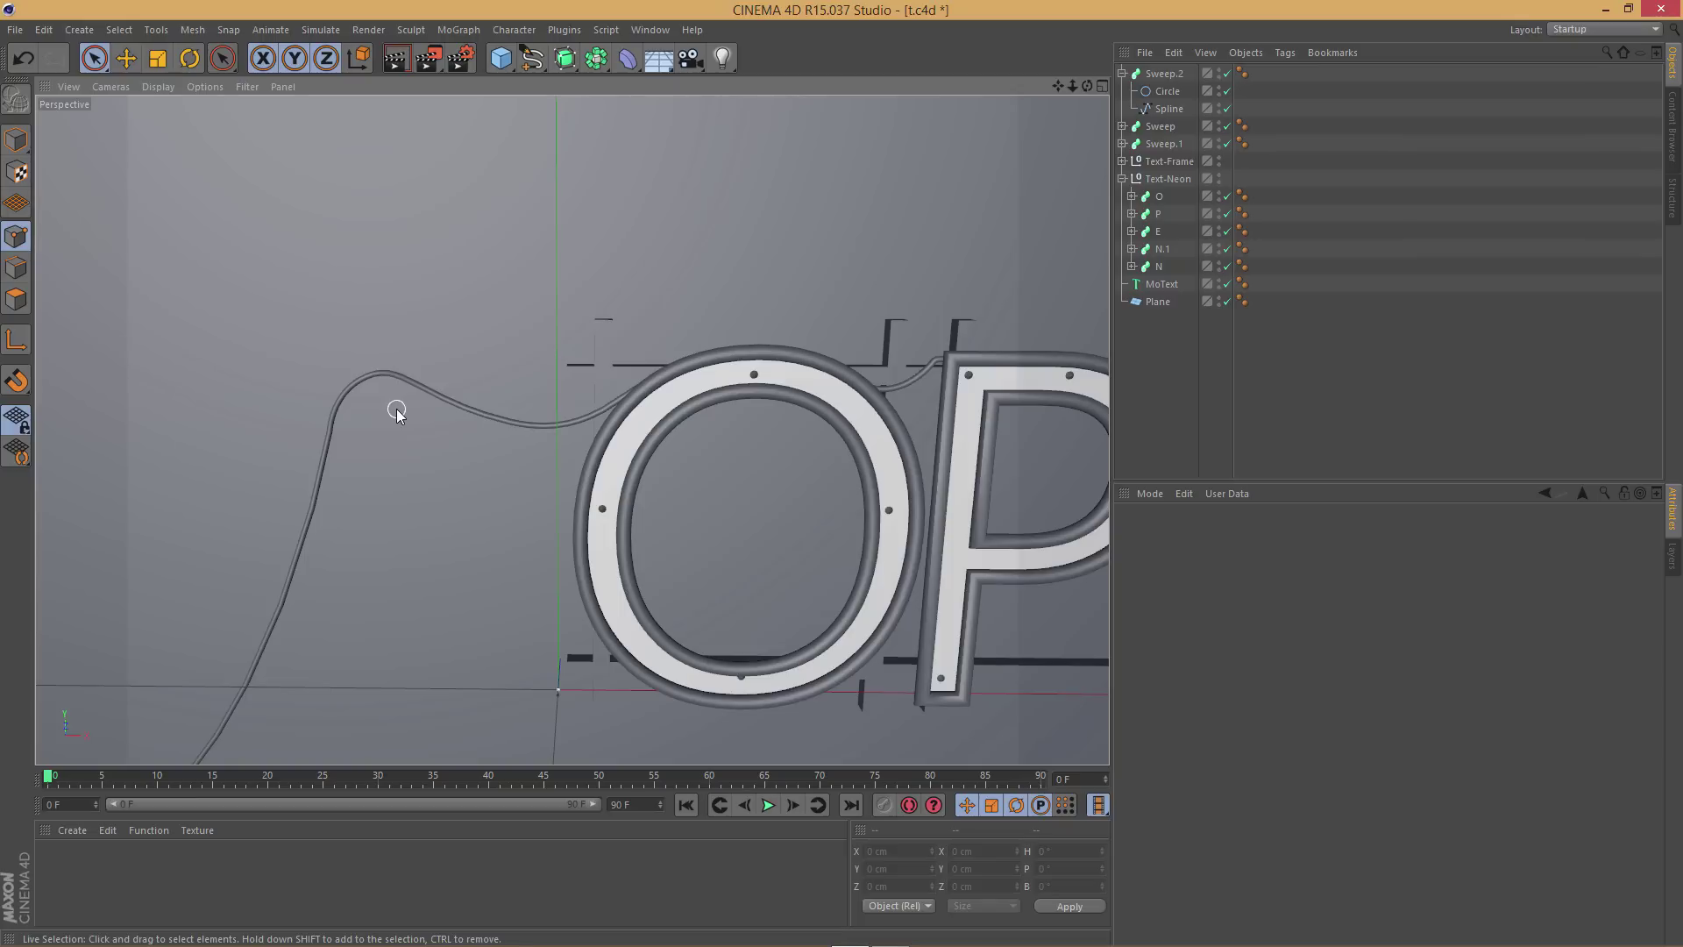
left_click(498, 70)
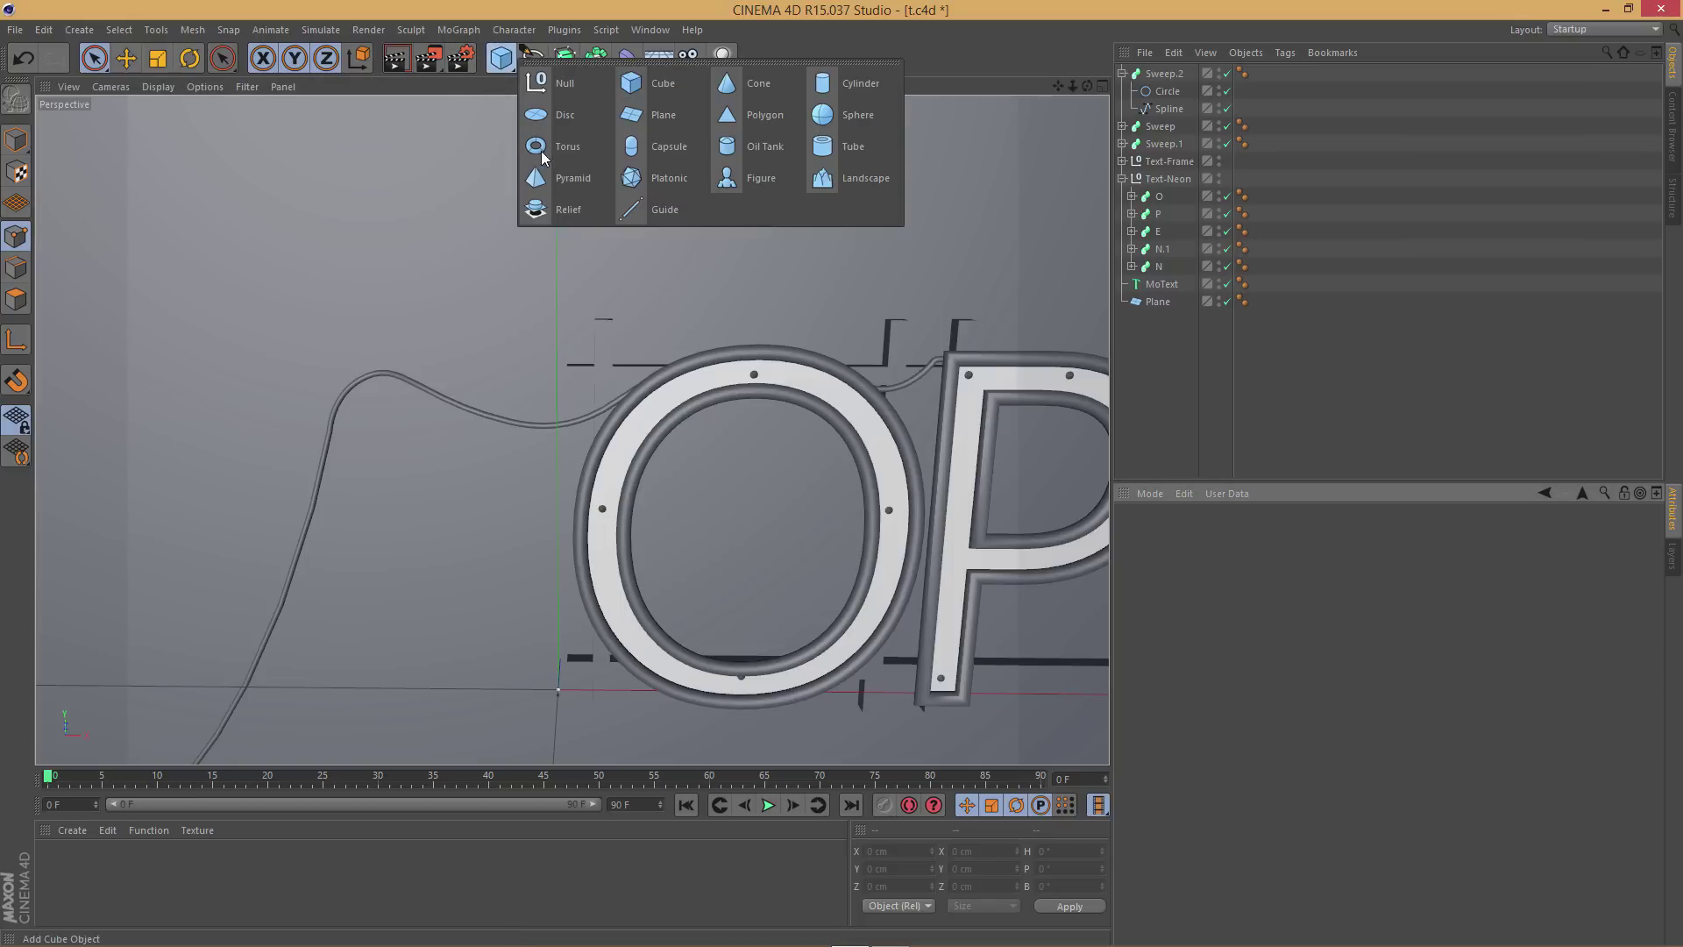
left_click(664, 86)
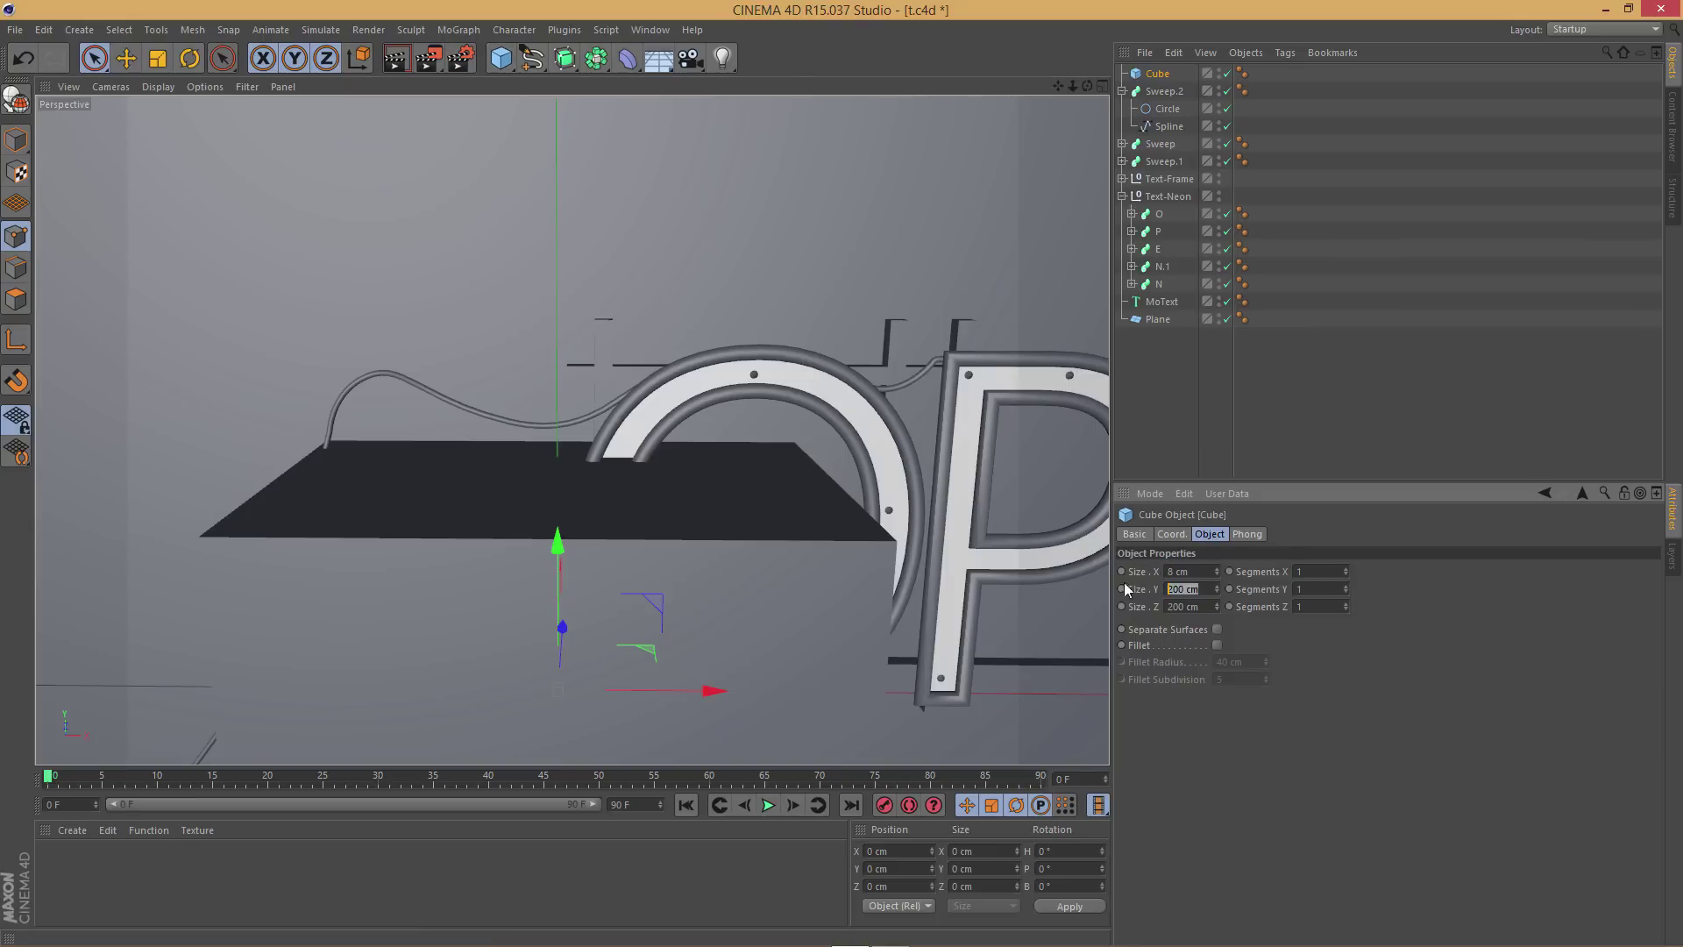
type("8")
key("Tab")
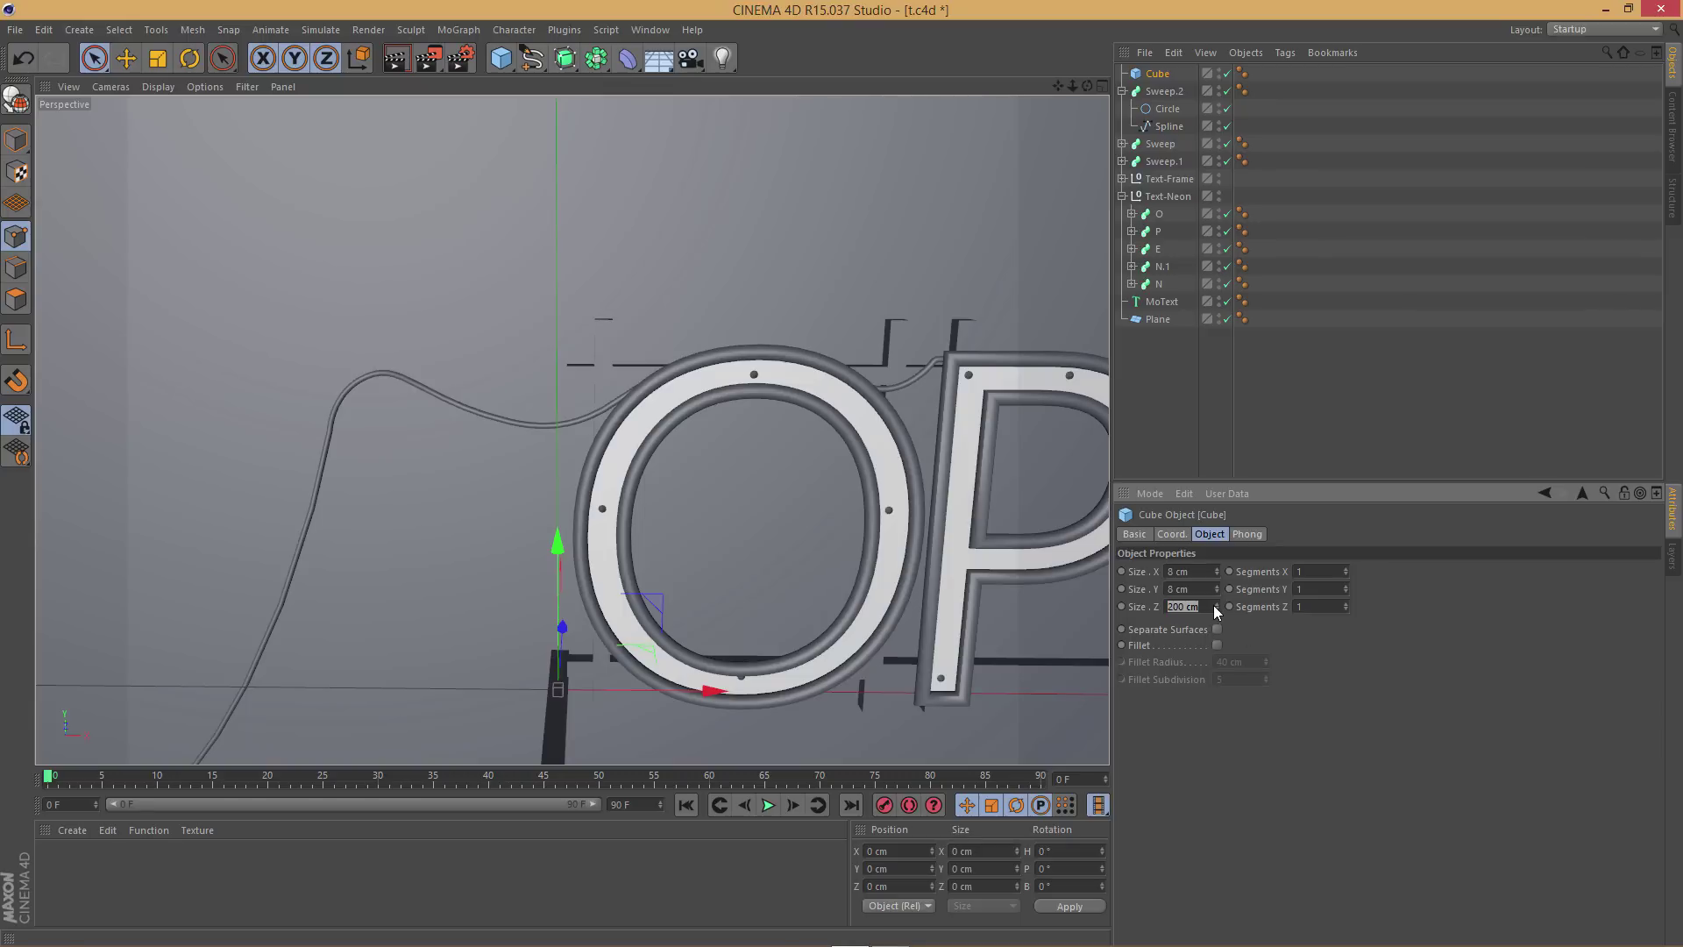
type("50")
key("Return")
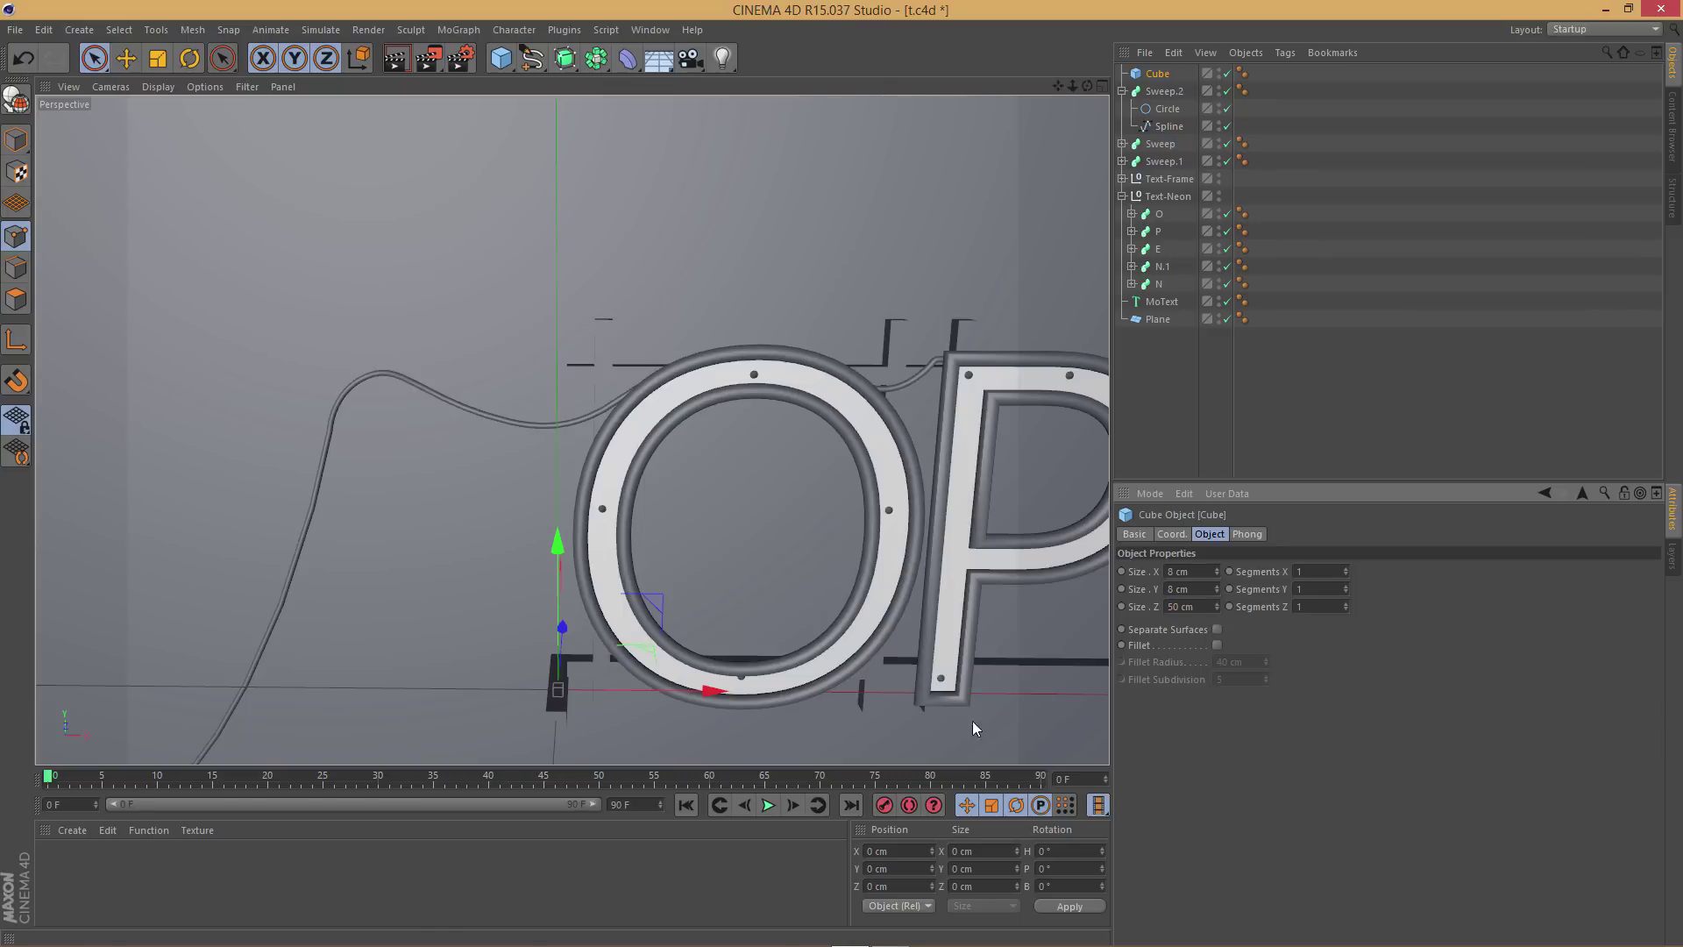
left_click_drag(826, 677, 728, 640, "alt")
left_click_drag(653, 434, 623, 210)
left_click_drag(775, 384, 682, 373)
left_click_drag(595, 440, 817, 447, "alt")
scroll(648, 343, "up", 3)
mouse_move(648, 343)
left_mouse_down("alt")
mouse_move(708, 316)
mouse_move(660, 312)
left_mouse_up("alt")
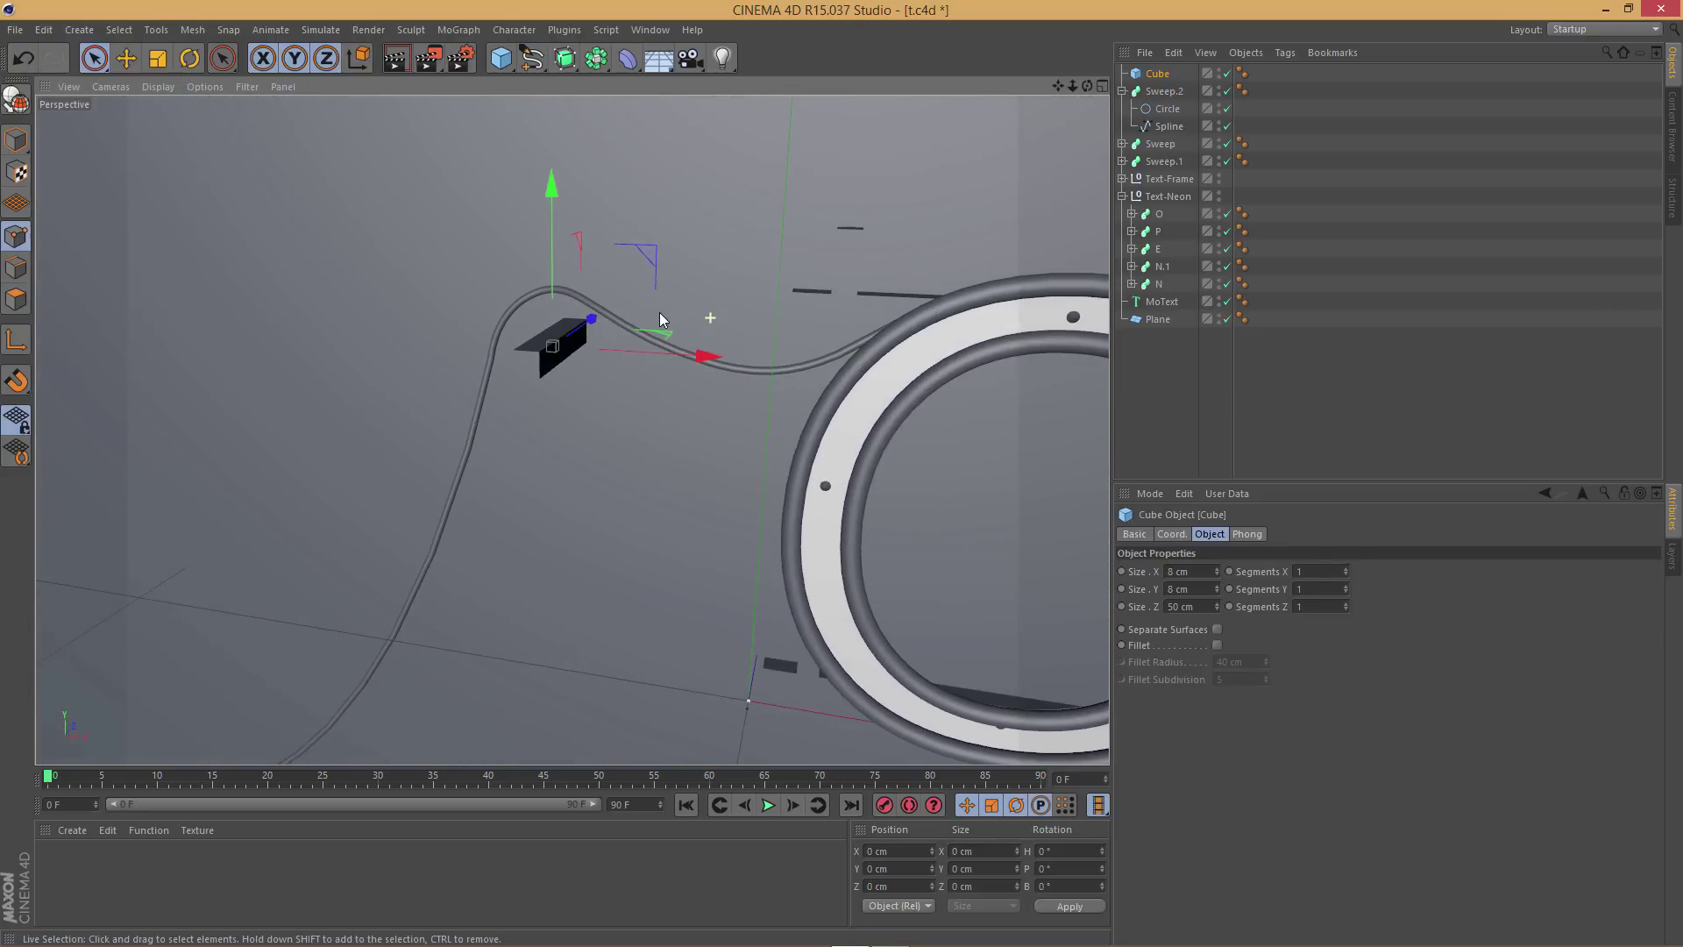
left_click(1164, 77)
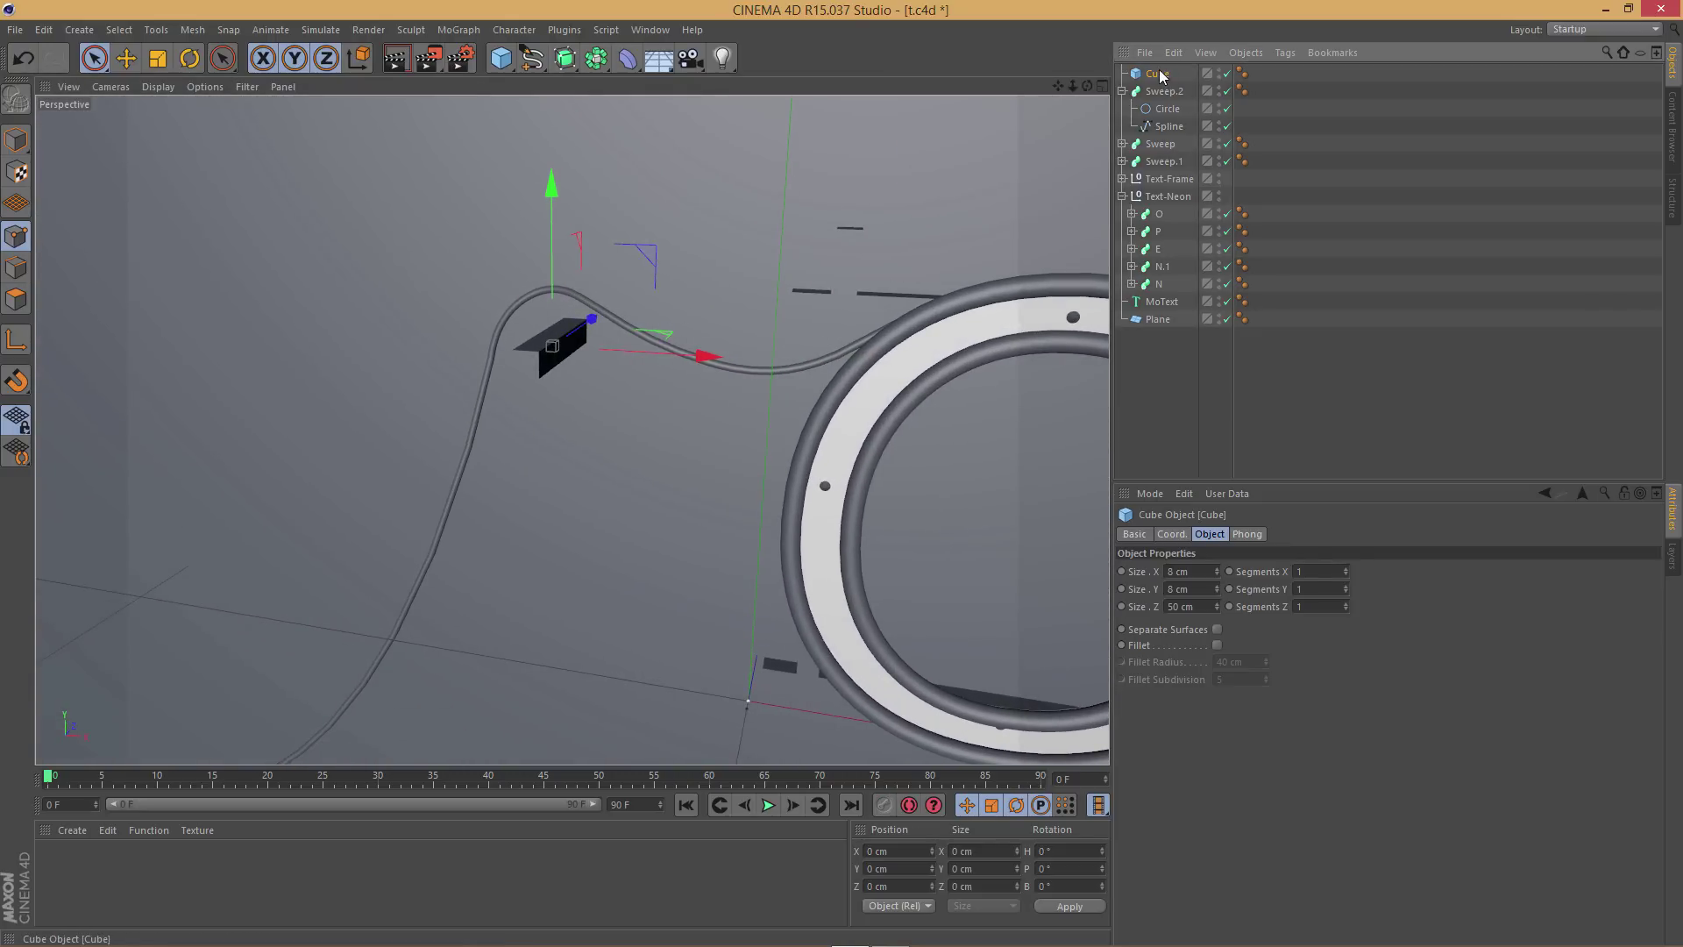
key("Delete")
Add a cylinder with a radius of 4 cm and a height of about 51 cm
left_click(503, 54)
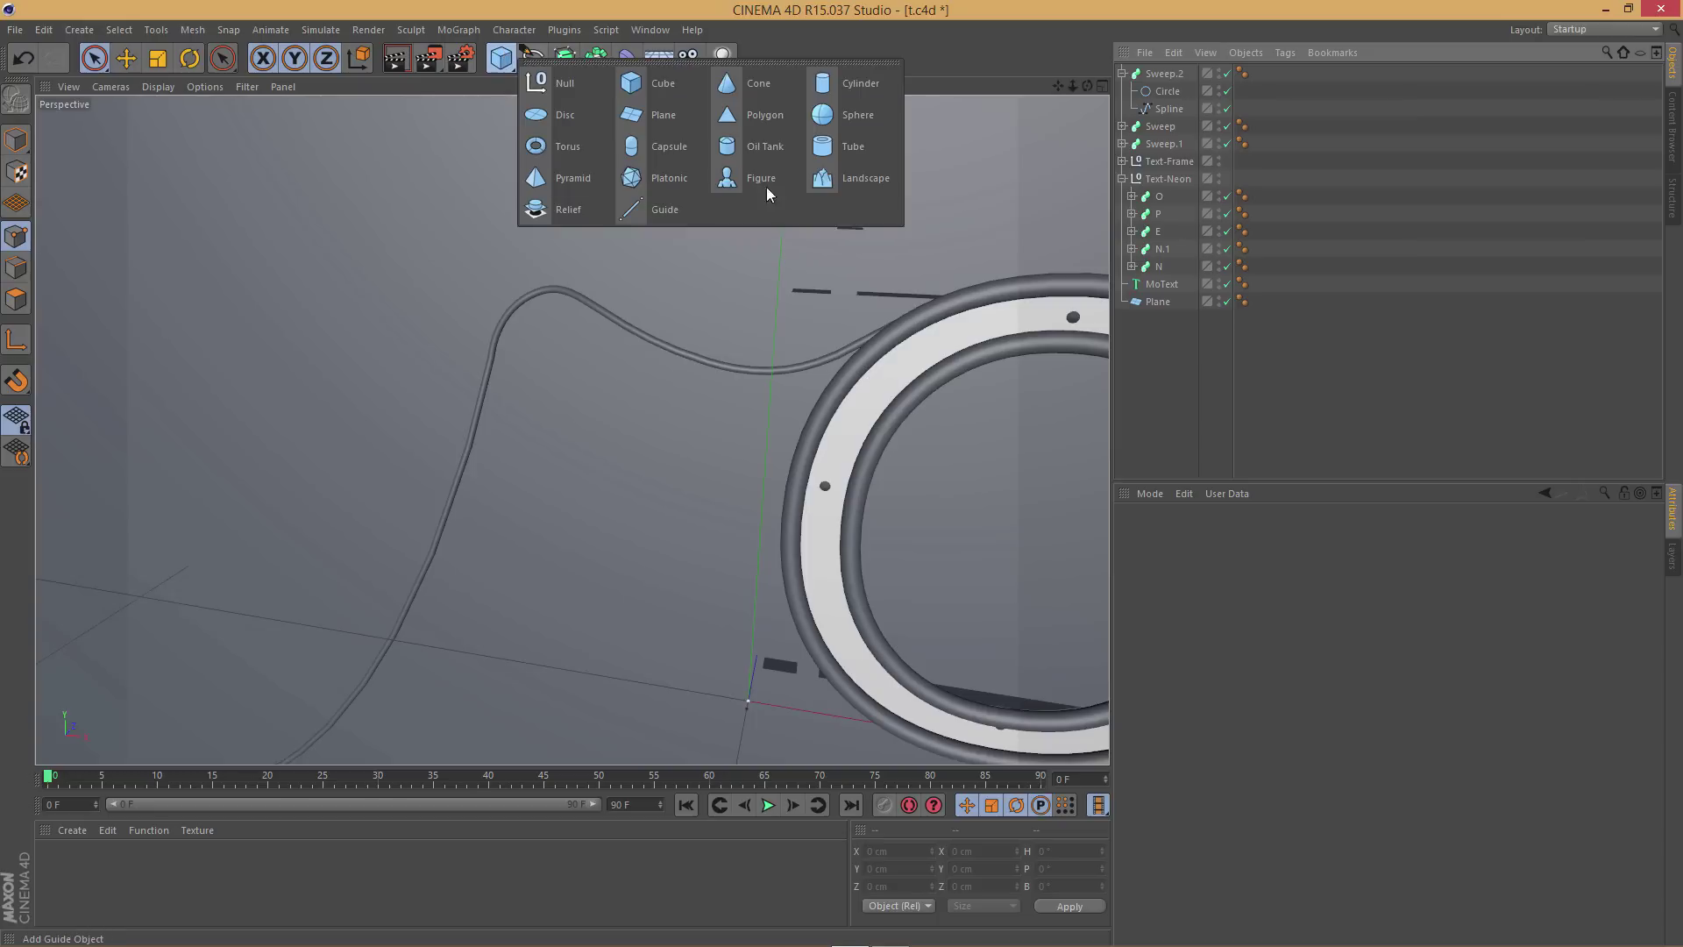
left_click(858, 84)
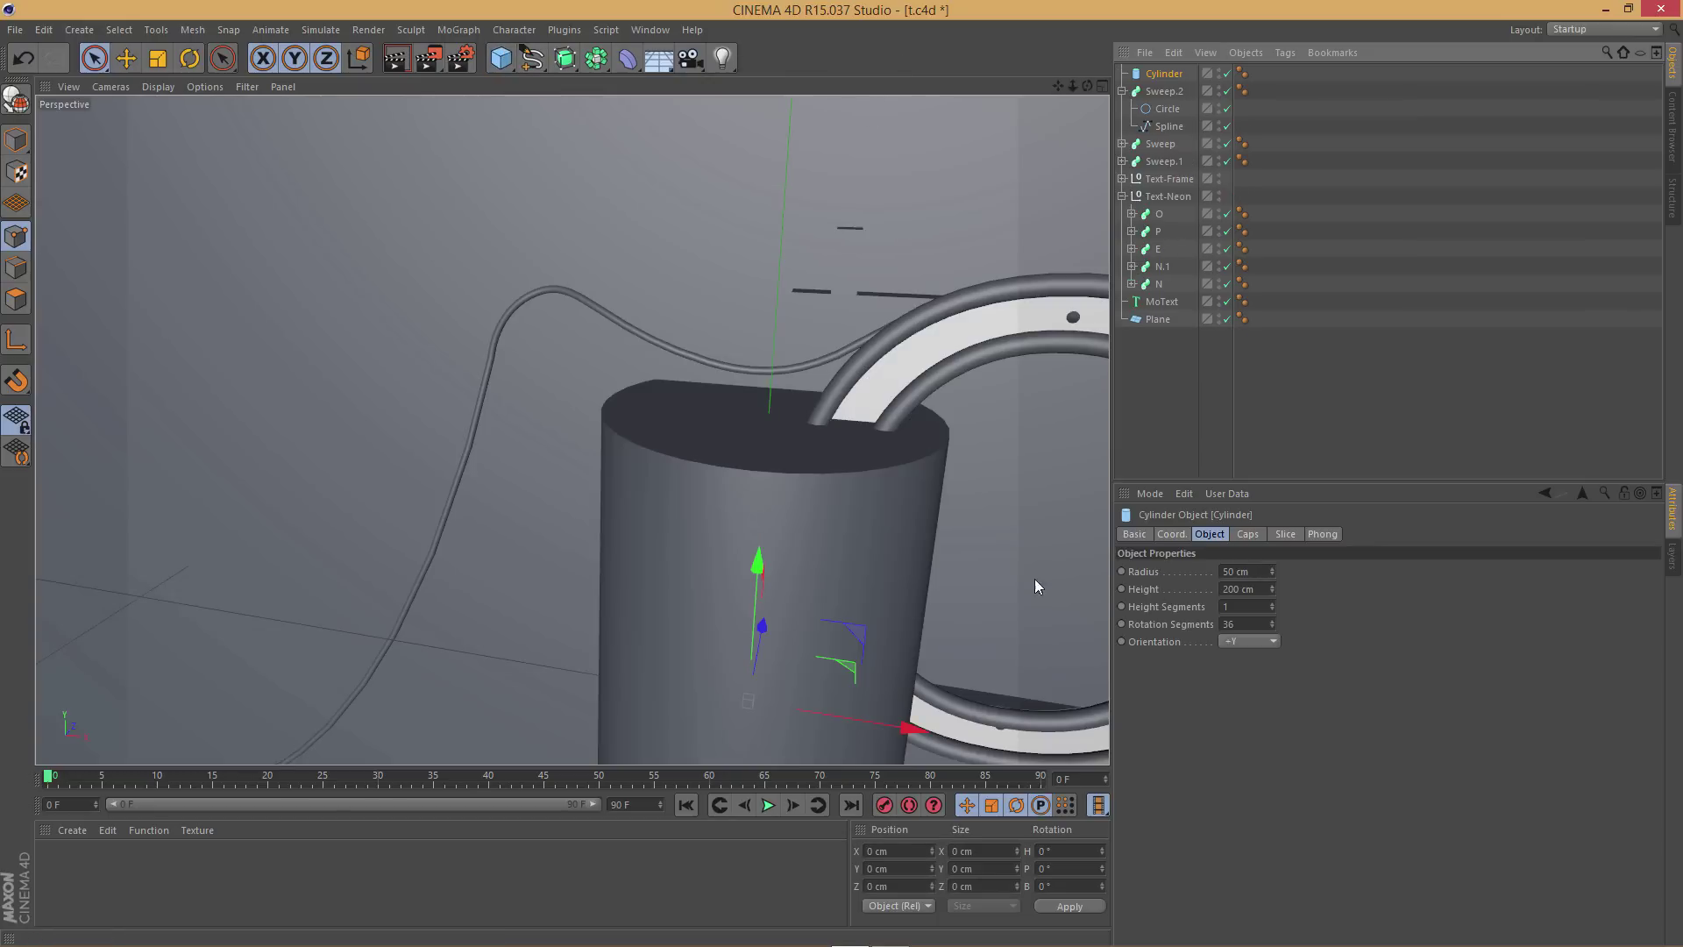
scroll(935, 571, "down", 5)
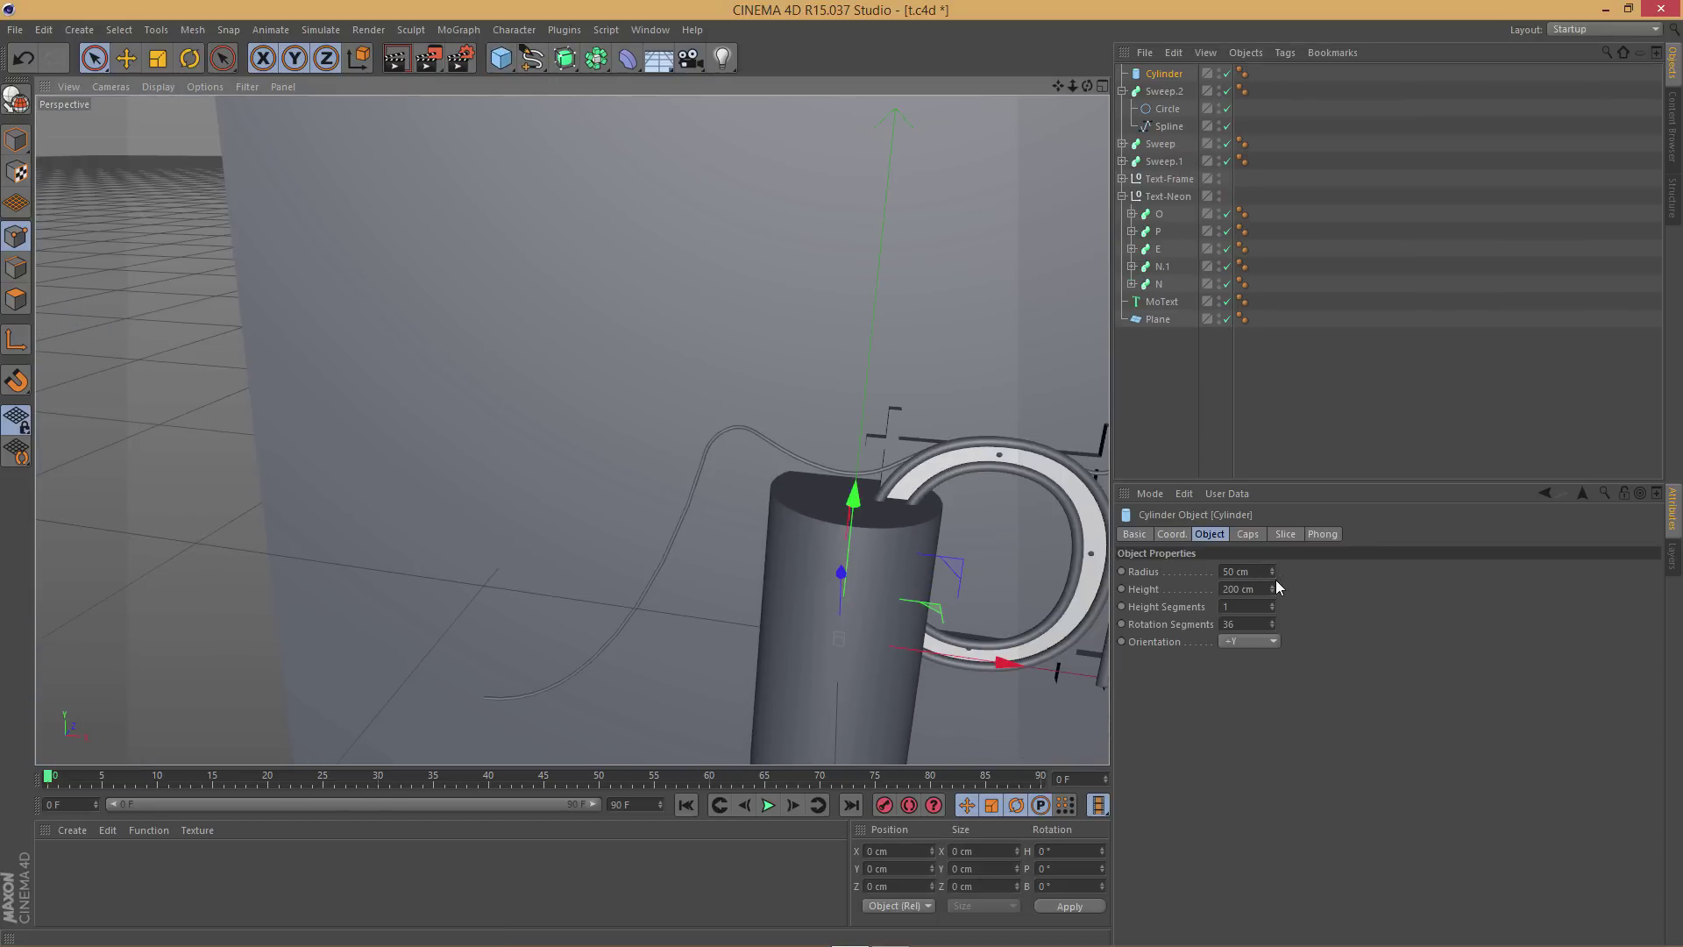
left_click_drag(1271, 575, 1275, 605)
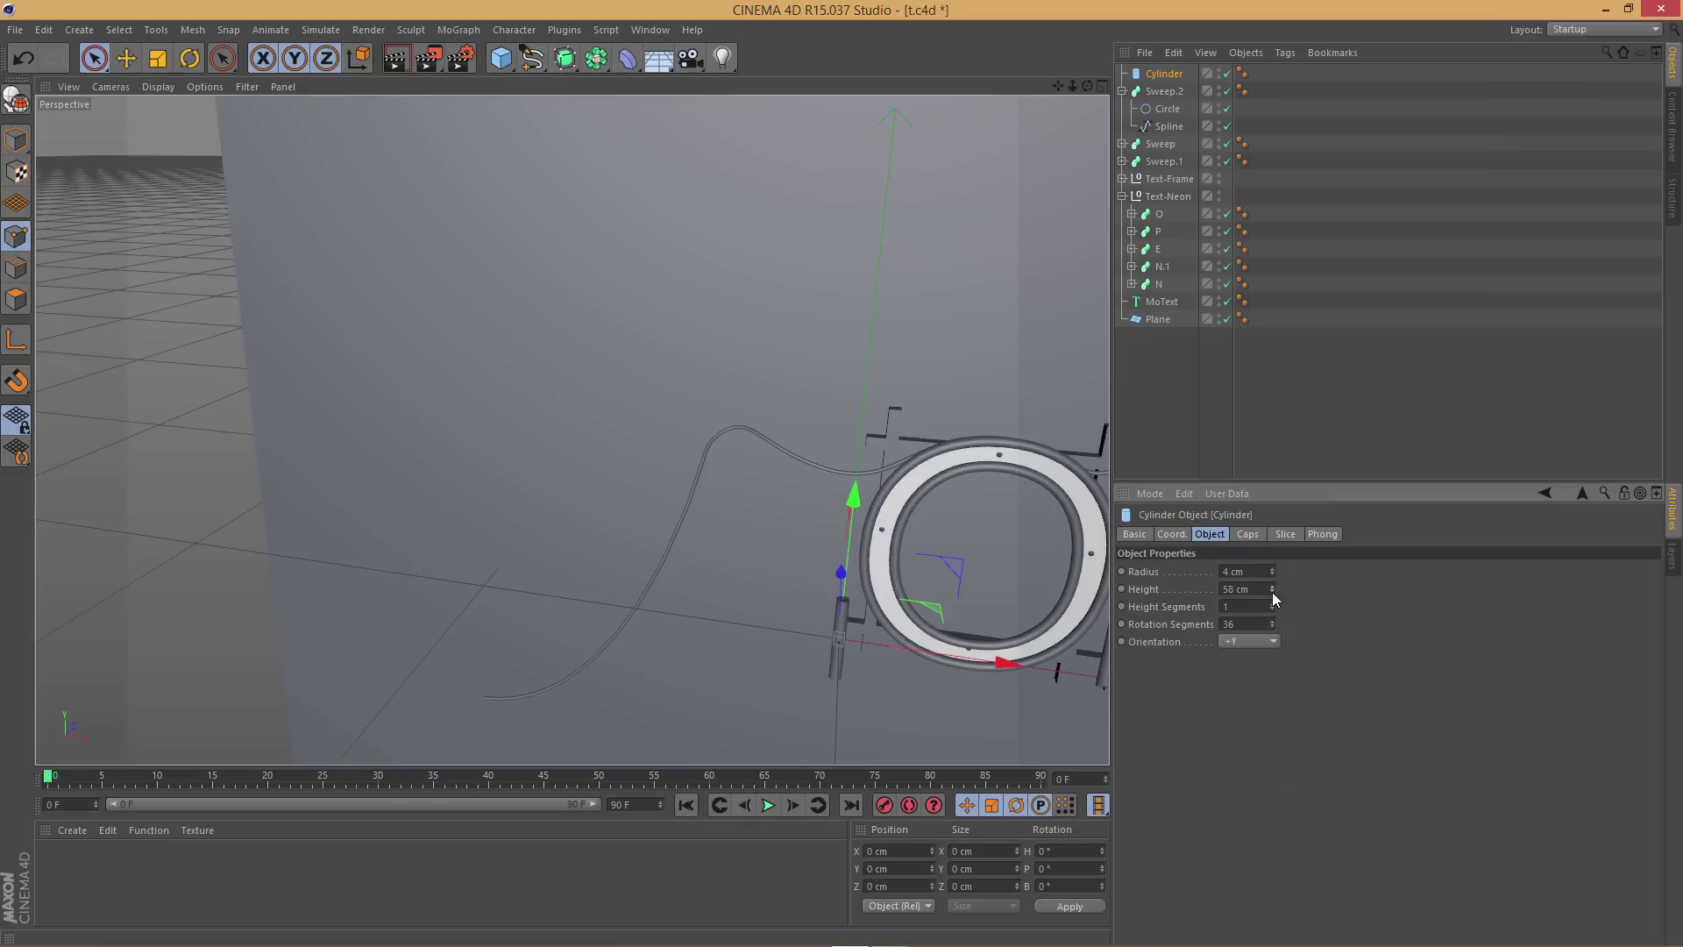
Rotate the cylinder to point straight out from the wall and move it beneath the wire's bend beside the O
key("r")
left_click_drag(837, 679, 852, 315)
key("e")
left_click_drag(1022, 499, 871, 464)
scroll(824, 454, "up", 5)
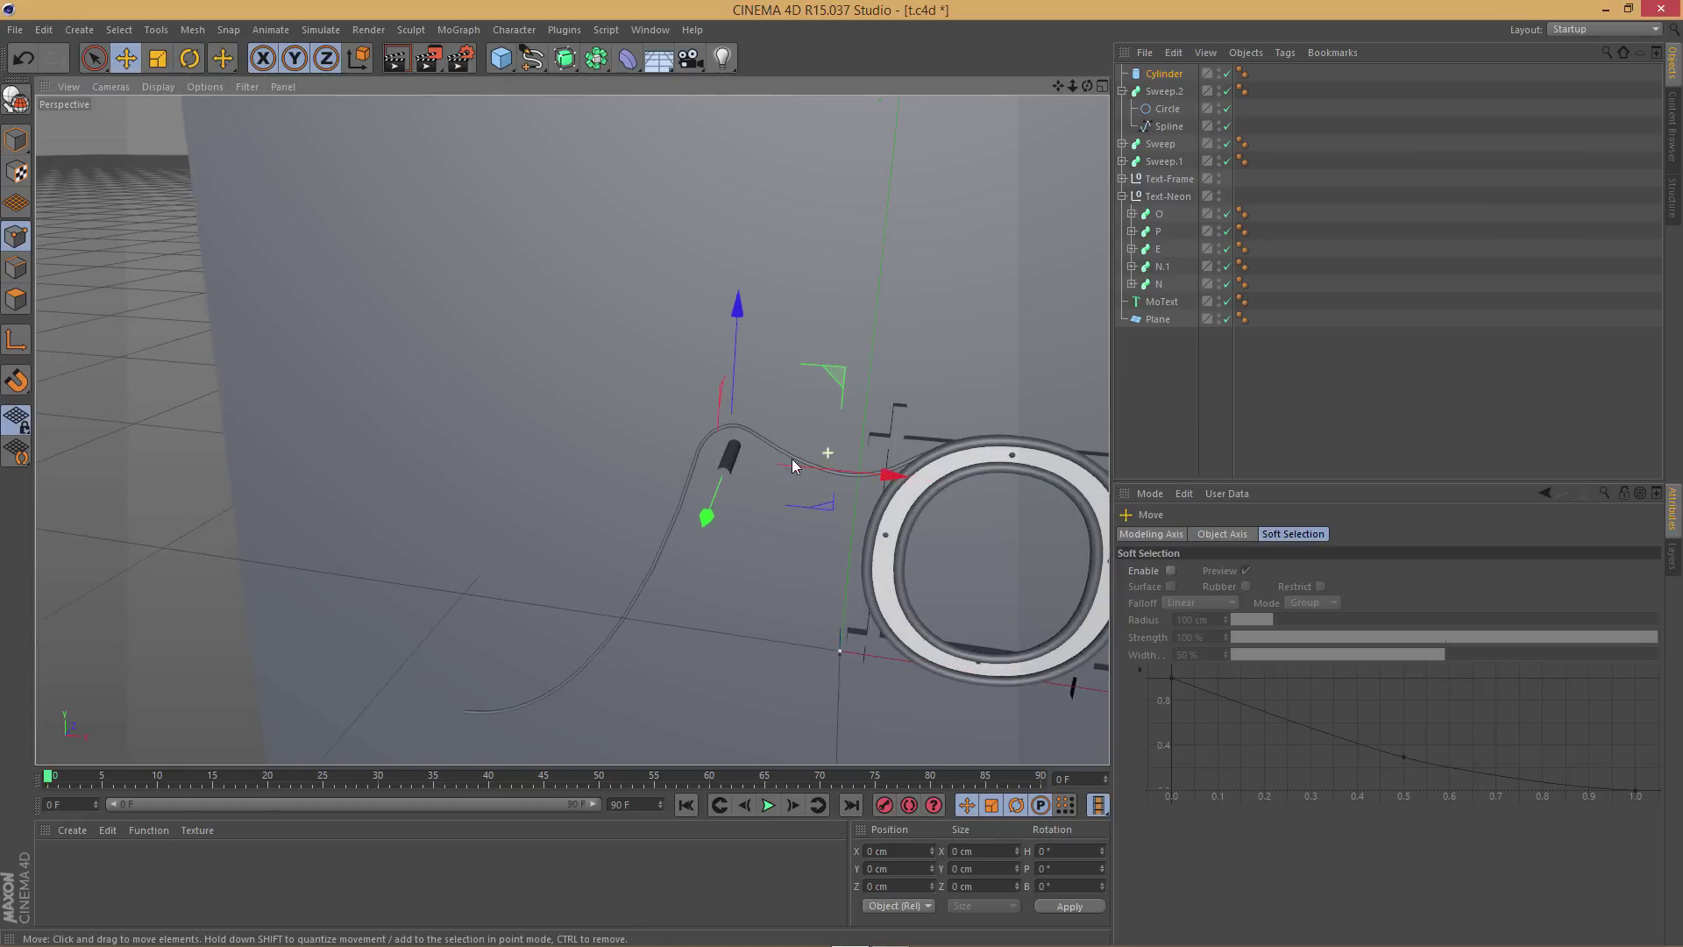
Collapse the Sweep.2 hierarchy and set the cylinder's radius to 3 cm
left_click(1163, 74)
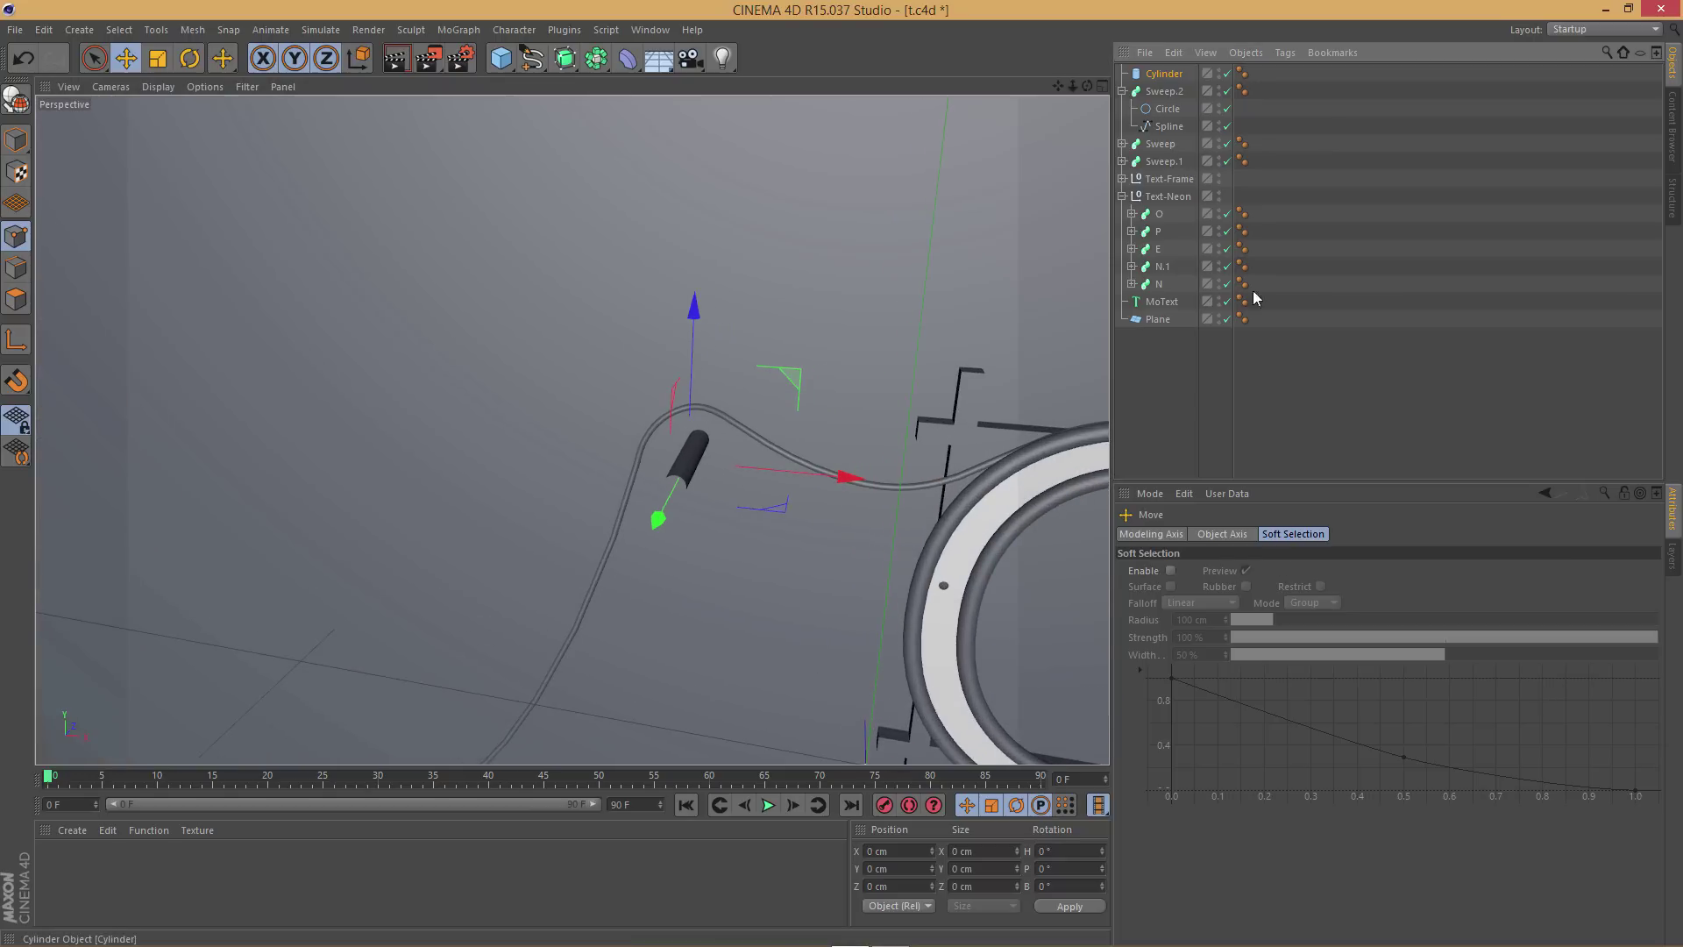
left_click(1123, 91)
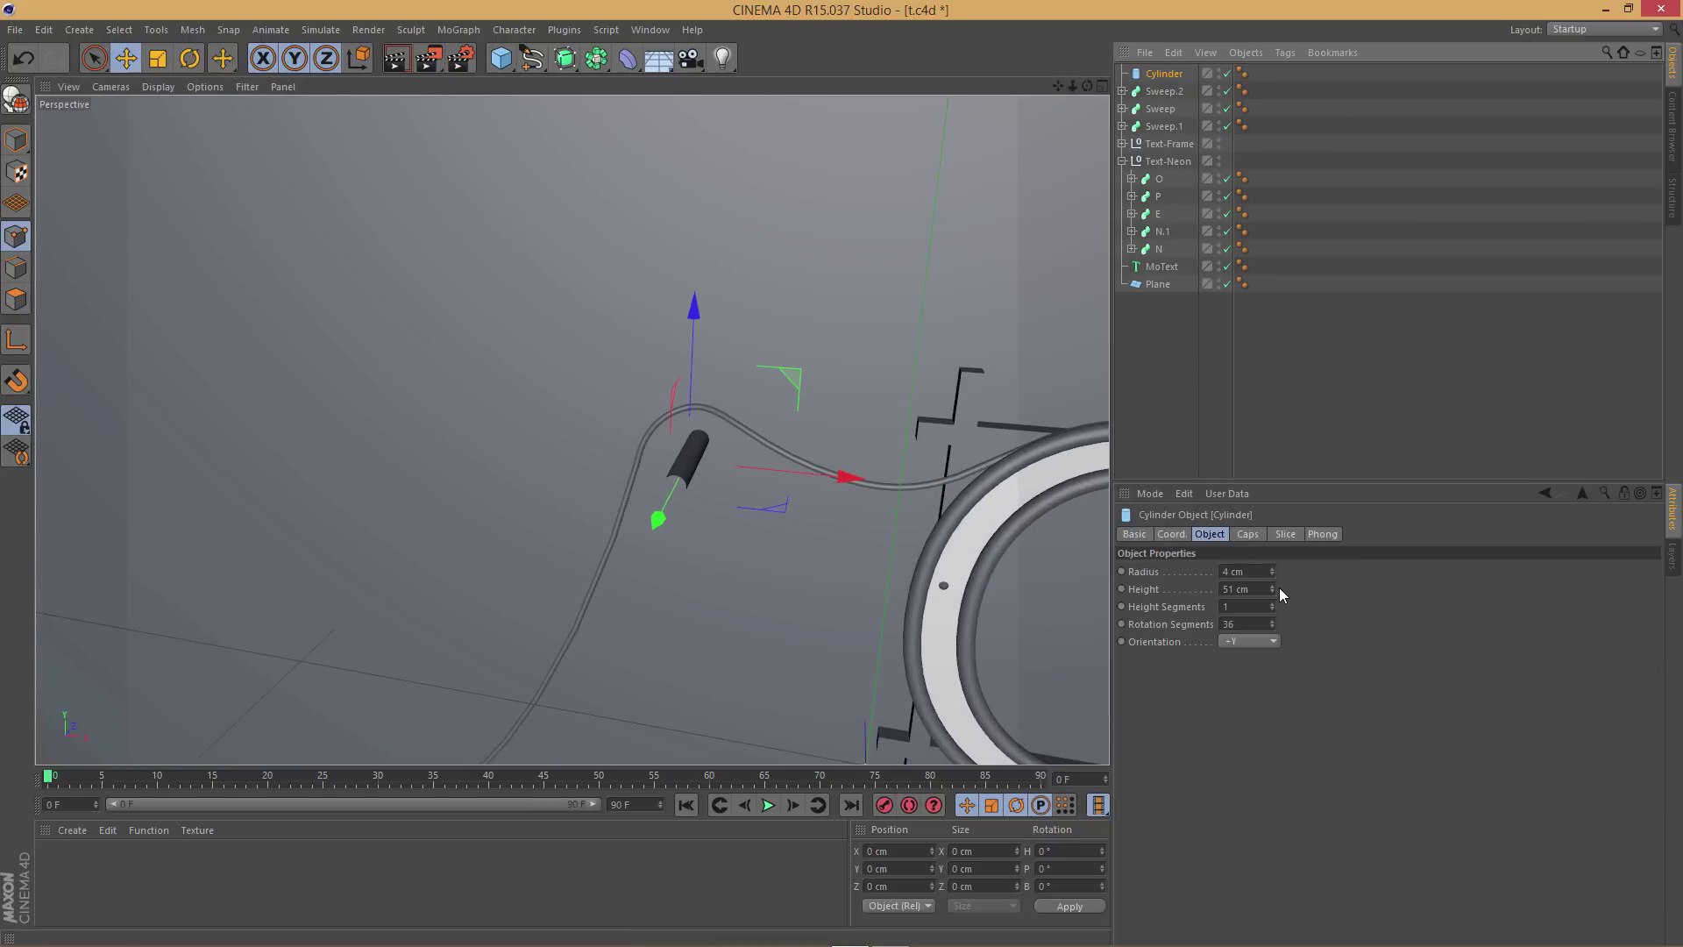
left_click(1272, 574)
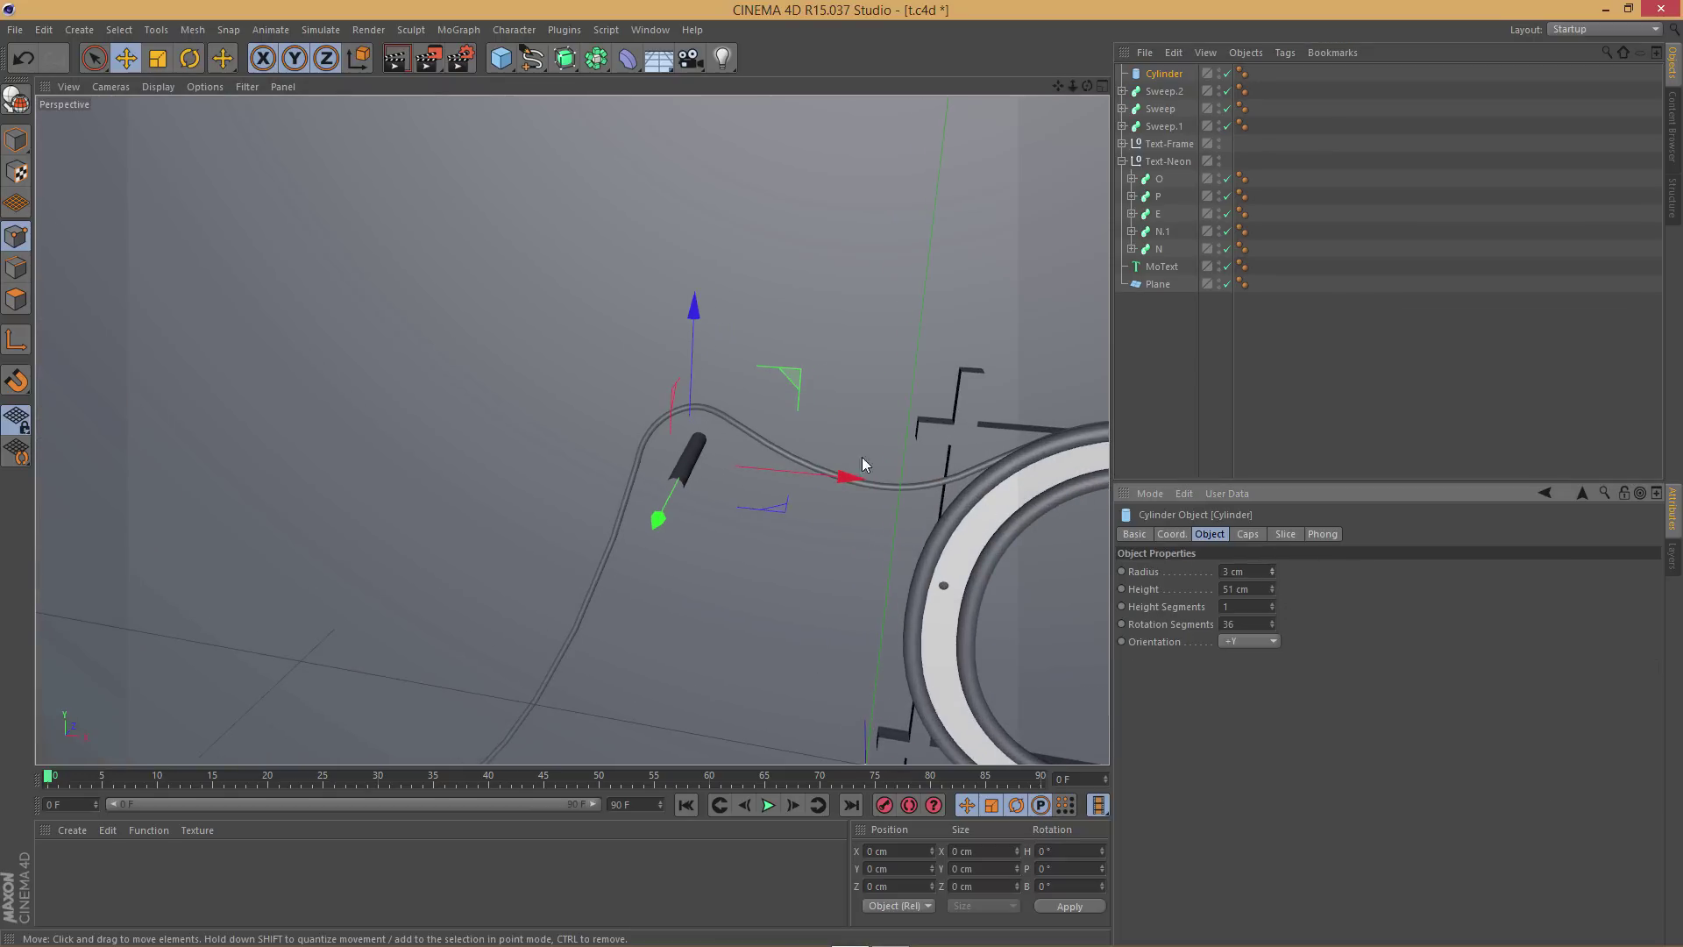
Push the cylinder back toward the wall and raise it until the wire's bend rests on it like a nail
left_click_drag(763, 403, 689, 397, "alt")
scroll(689, 397, "up", 4)
left_click_drag(597, 491, 656, 475)
mouse_move(724, 298)
left_mouse_down()
mouse_move(714, 250)
mouse_move(714, 268)
left_mouse_up()
mouse_move(743, 426)
left_mouse_down("alt")
mouse_move(829, 435)
mouse_move(889, 405)
mouse_move(848, 412)
left_mouse_up("alt")
mouse_move(728, 487)
left_mouse_down("alt")
mouse_move(650, 502)
mouse_move(689, 533)
mouse_move(727, 493)
left_mouse_up("alt")
left_click_drag(624, 433, 639, 433)
Add a cone with a 5 cm bottom radius and a 4 cm height, raised to about the top of the O
left_click(513, 62)
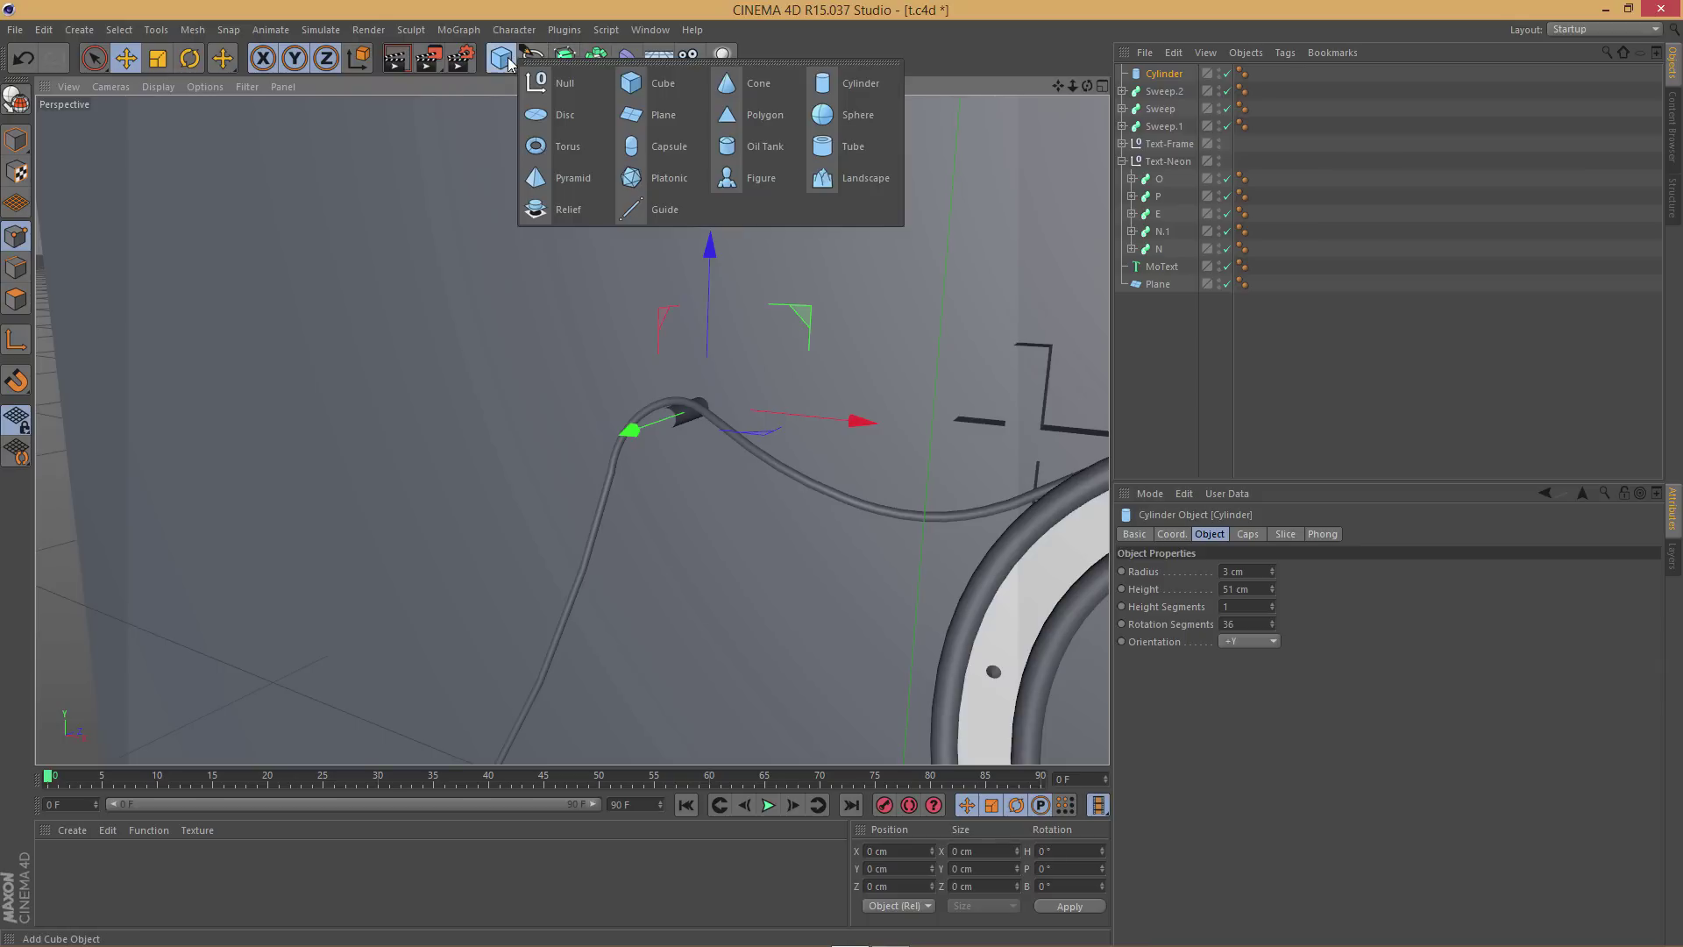
left_click(781, 96)
scroll(833, 446, "down", 6)
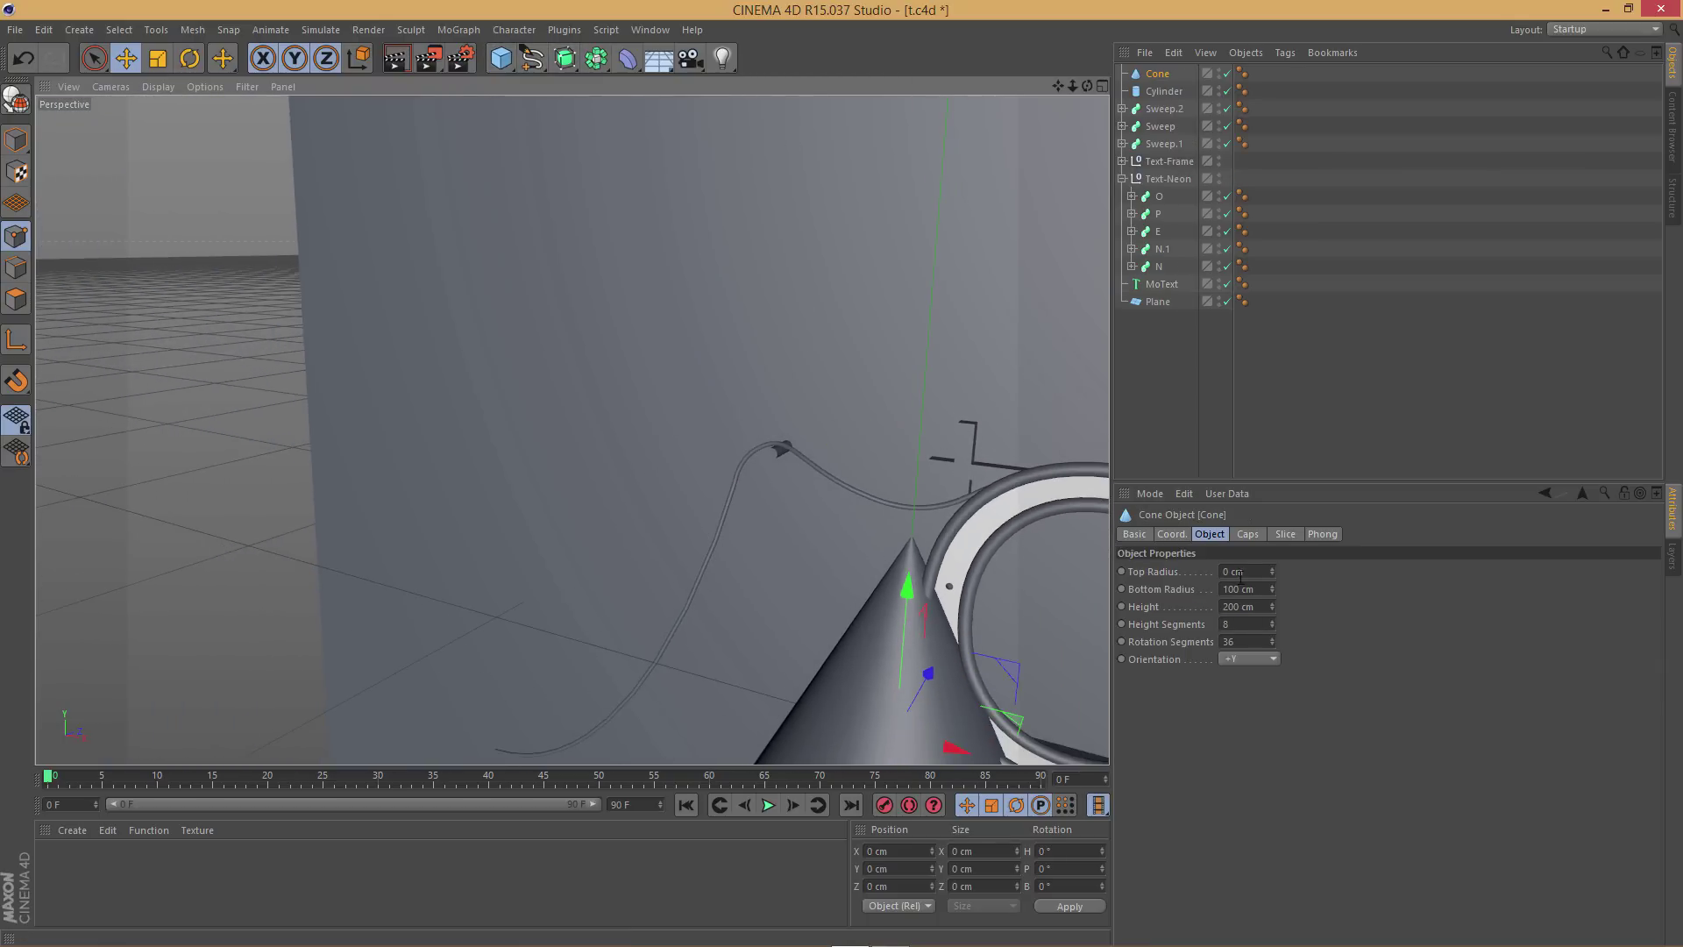
left_click(1266, 590)
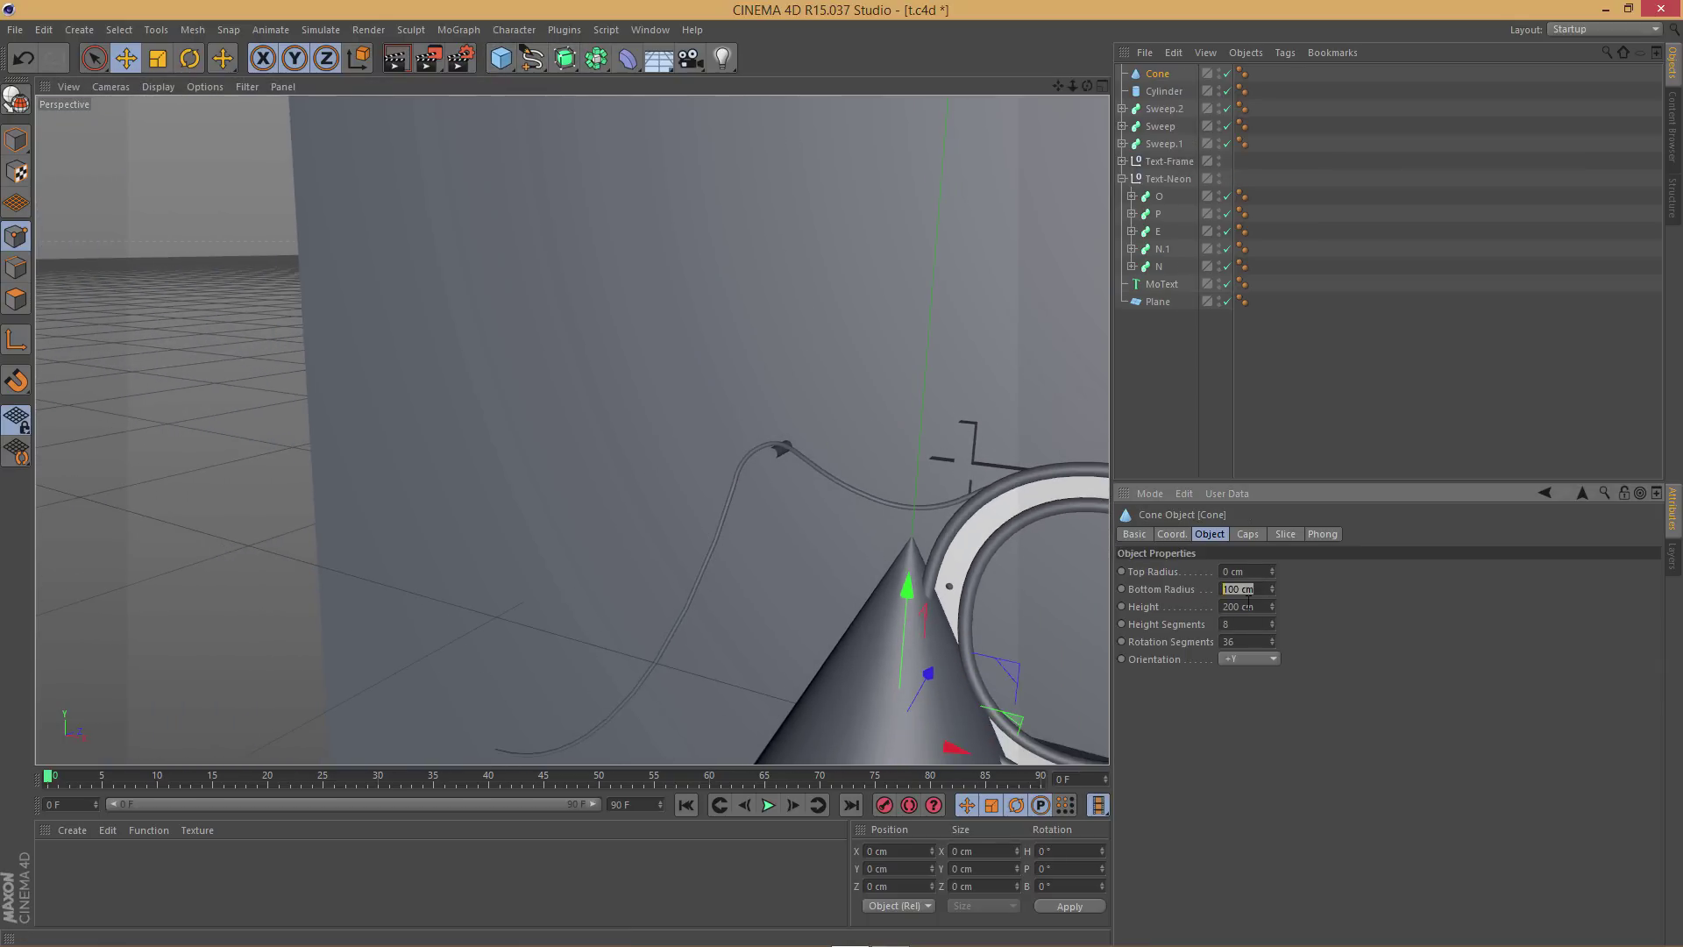
left_click(1165, 92)
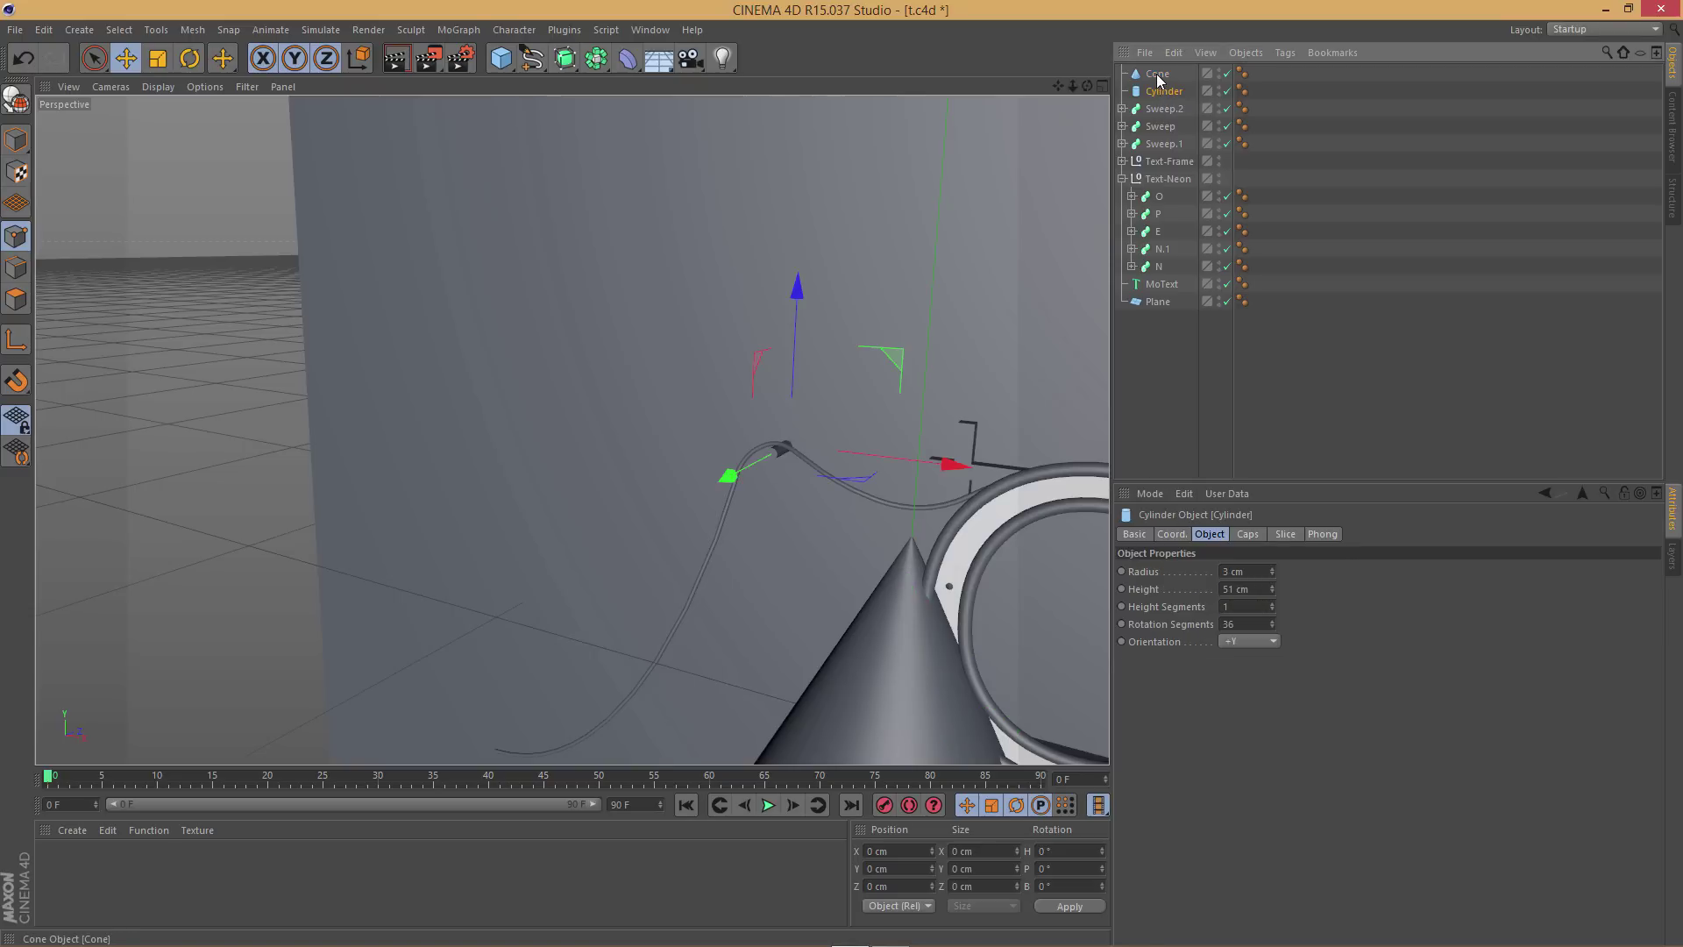
left_click(1158, 74)
left_click_drag(1266, 589, 1223, 589)
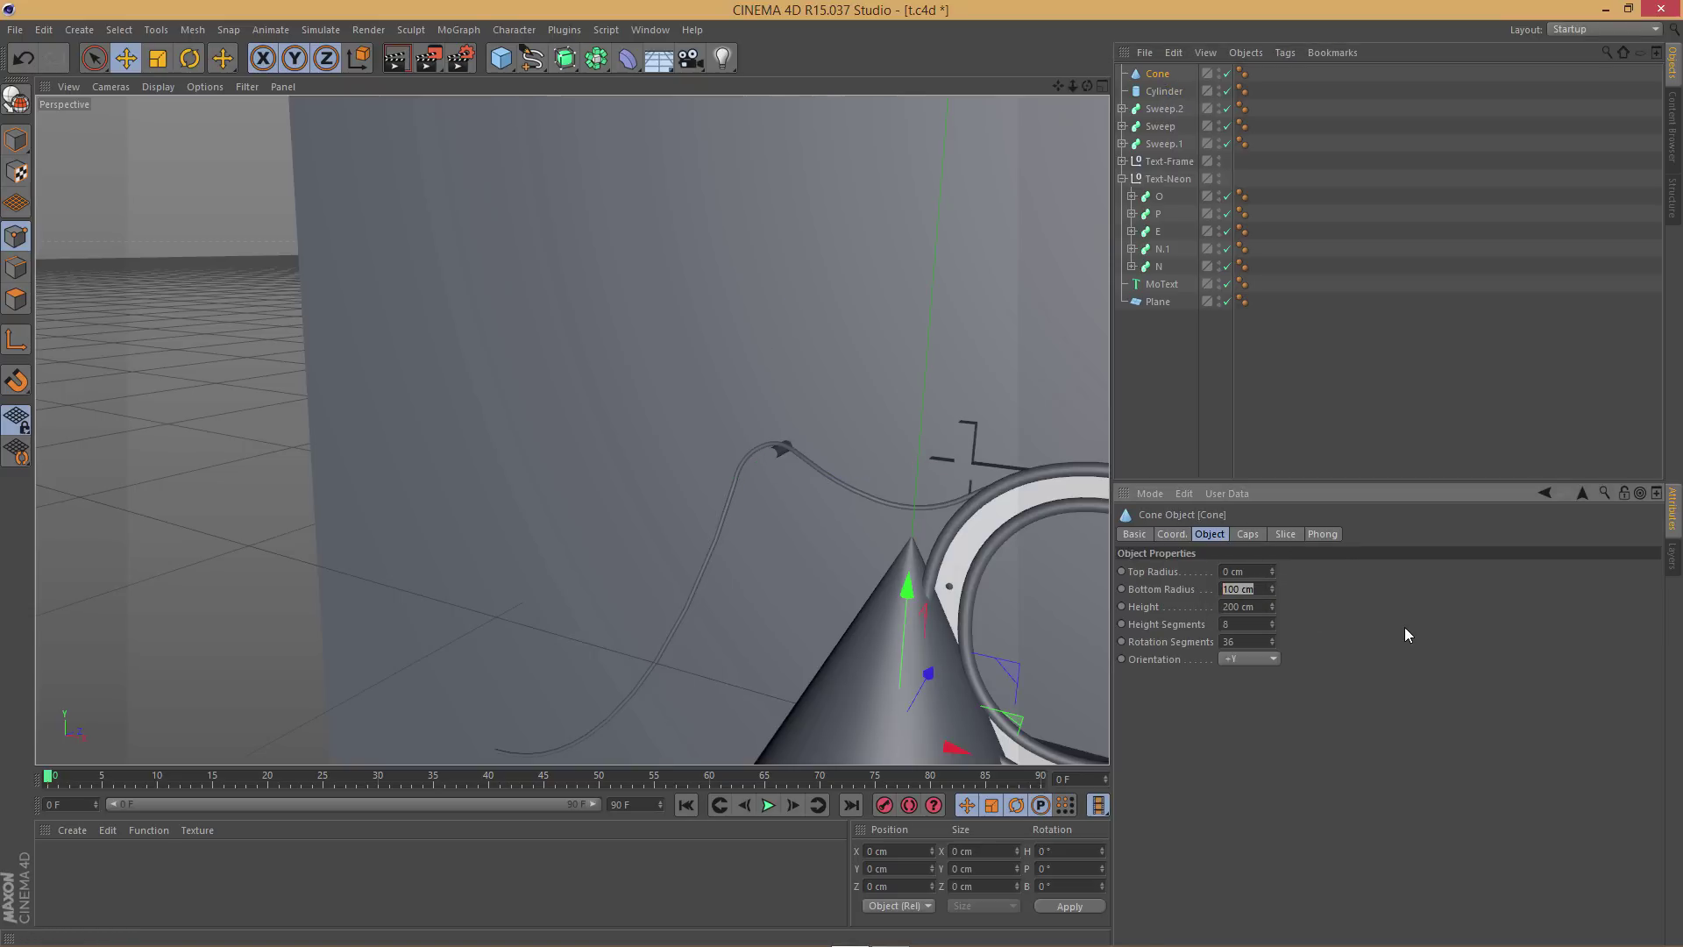
type("5")
key("Return")
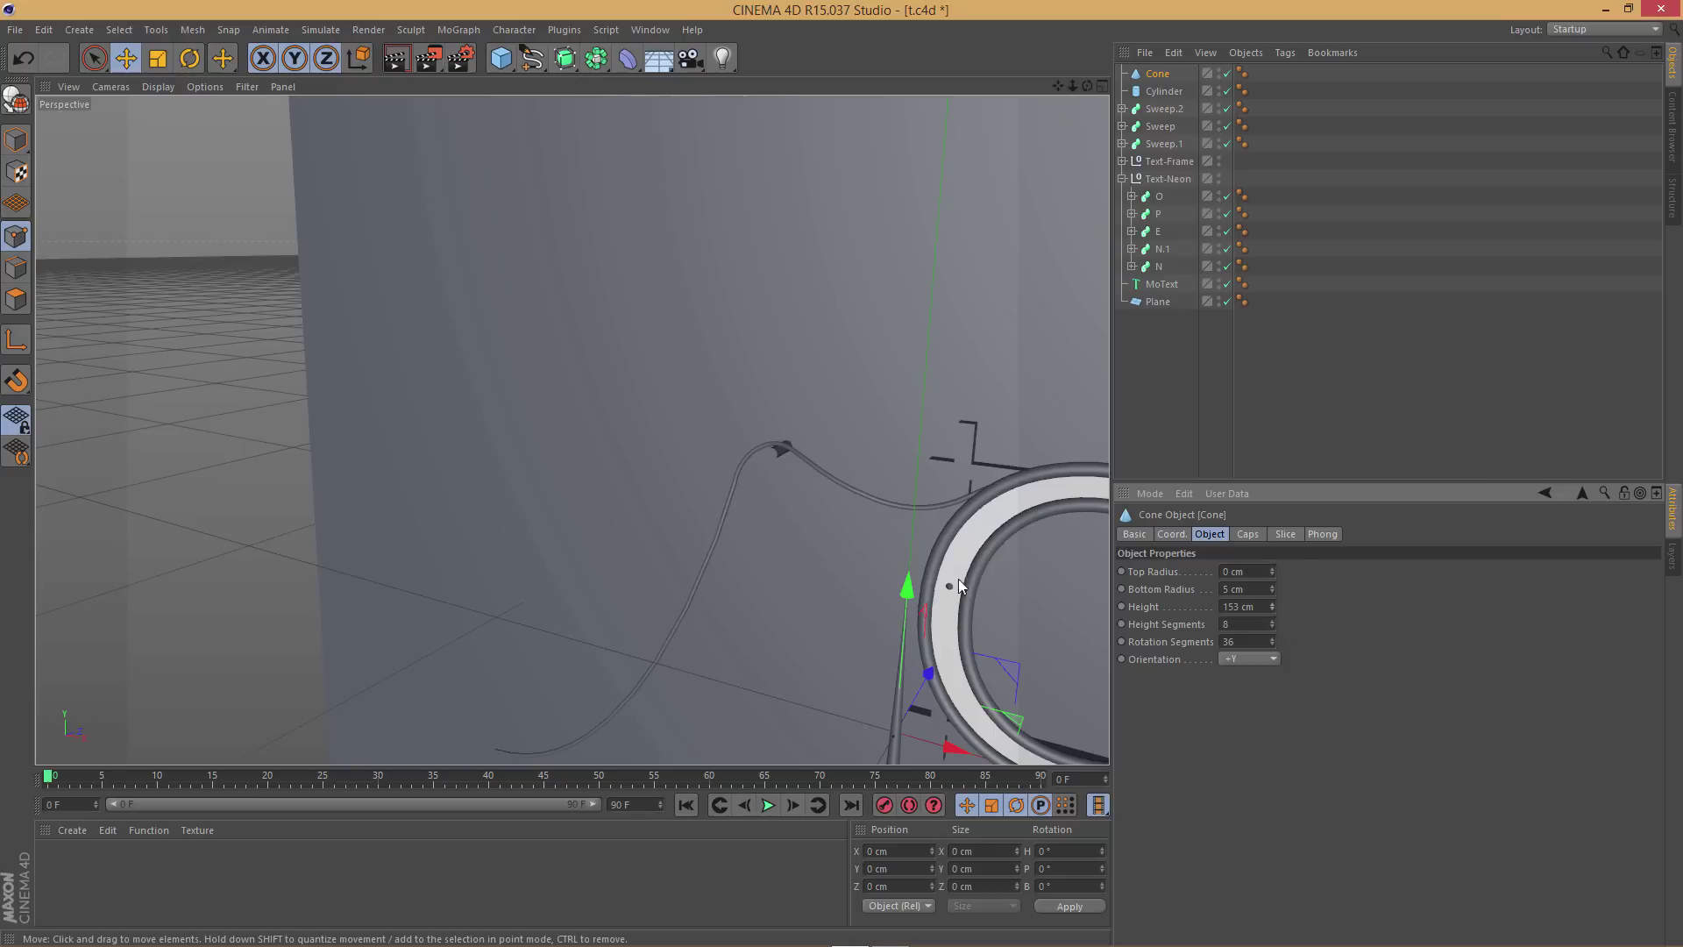
left_click_drag(910, 589, 912, 270)
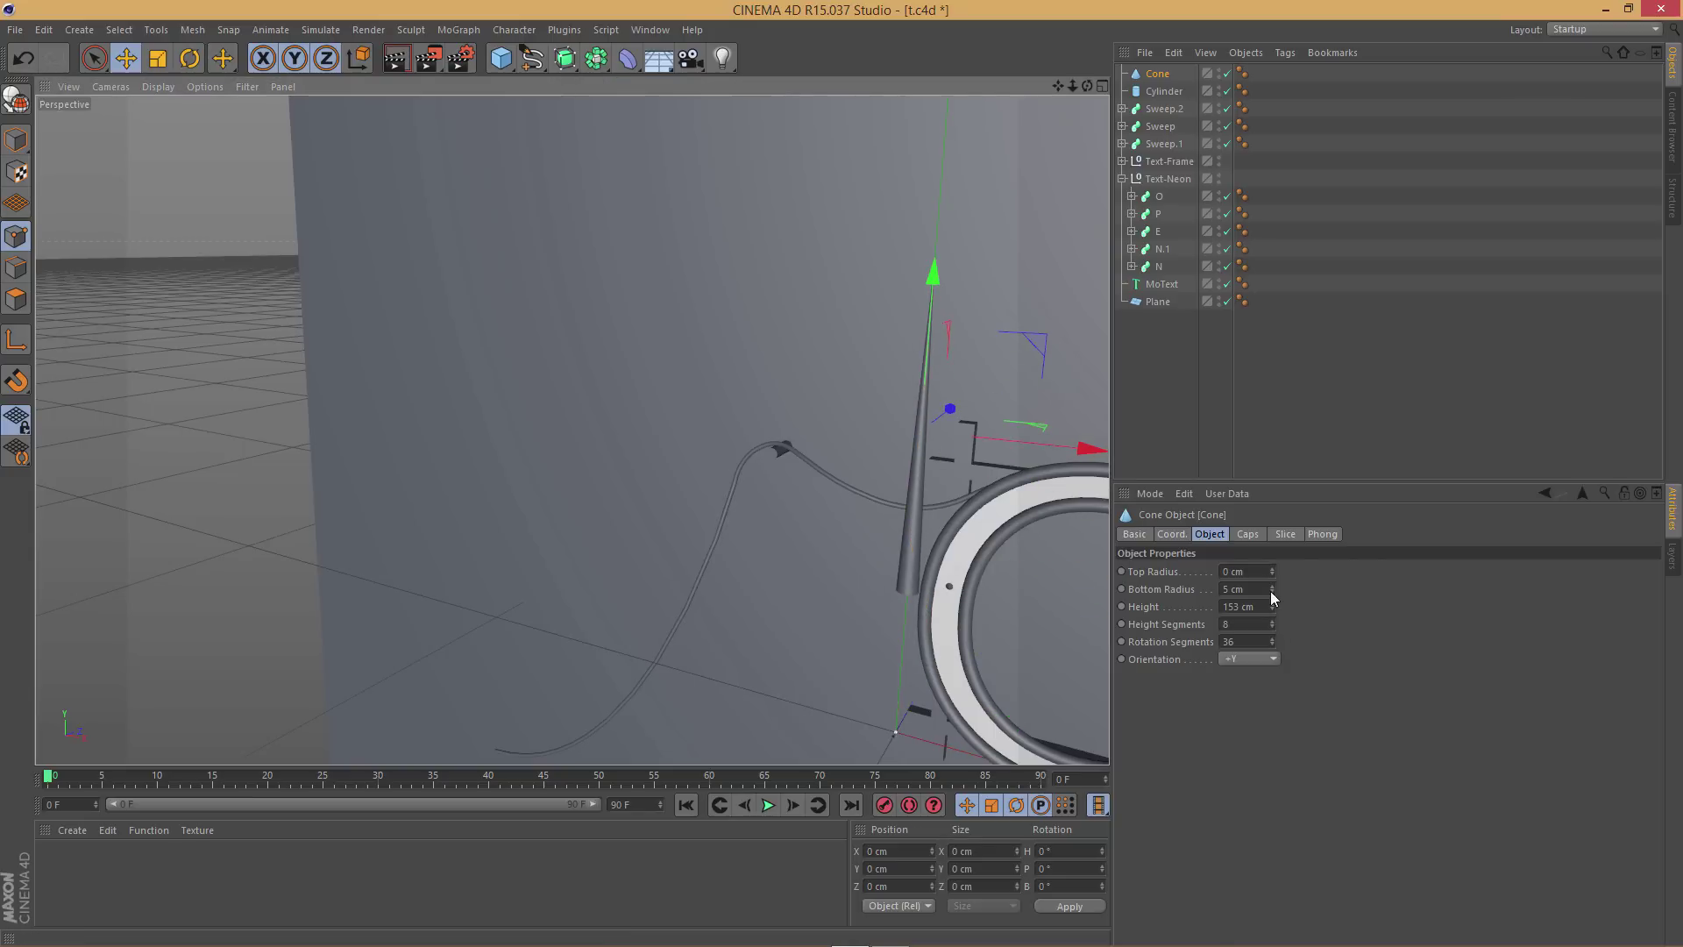
mouse_move(1272, 605)
left_mouse_down()
mouse_move(1266, 666)
mouse_move(1270, 614)
left_mouse_up()
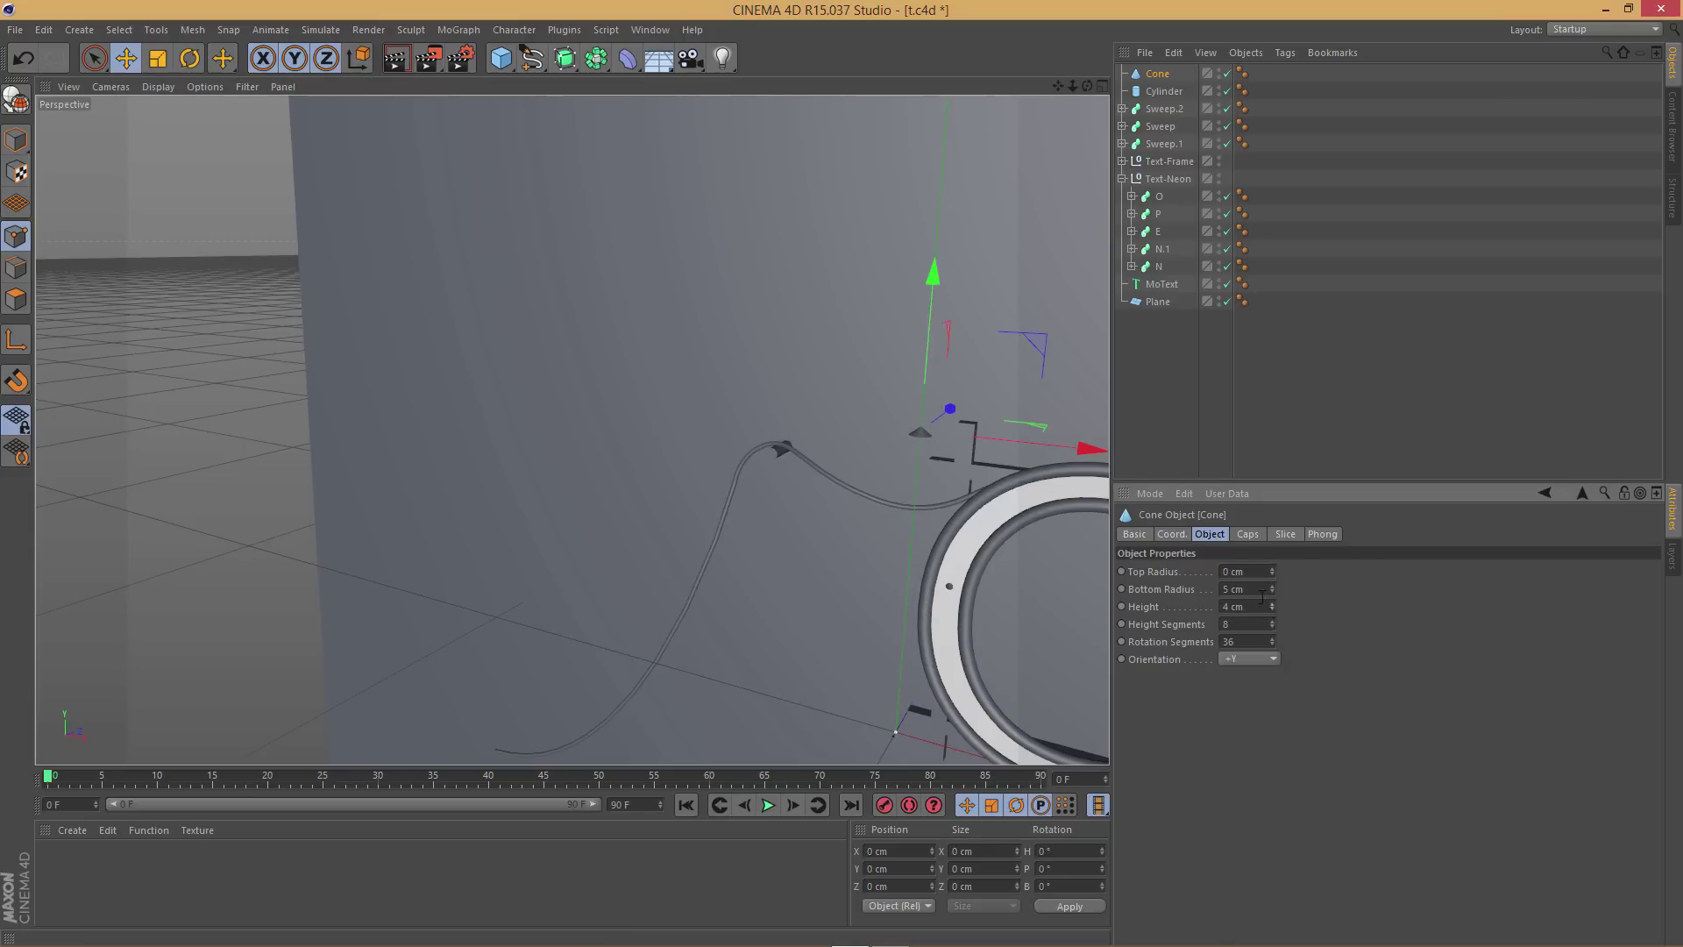
Rotate the cone so its tip faces away from the wall and move it roughly onto the cylinder's front end
key("r")
left_click_drag(912, 377, 912, 561)
key("e")
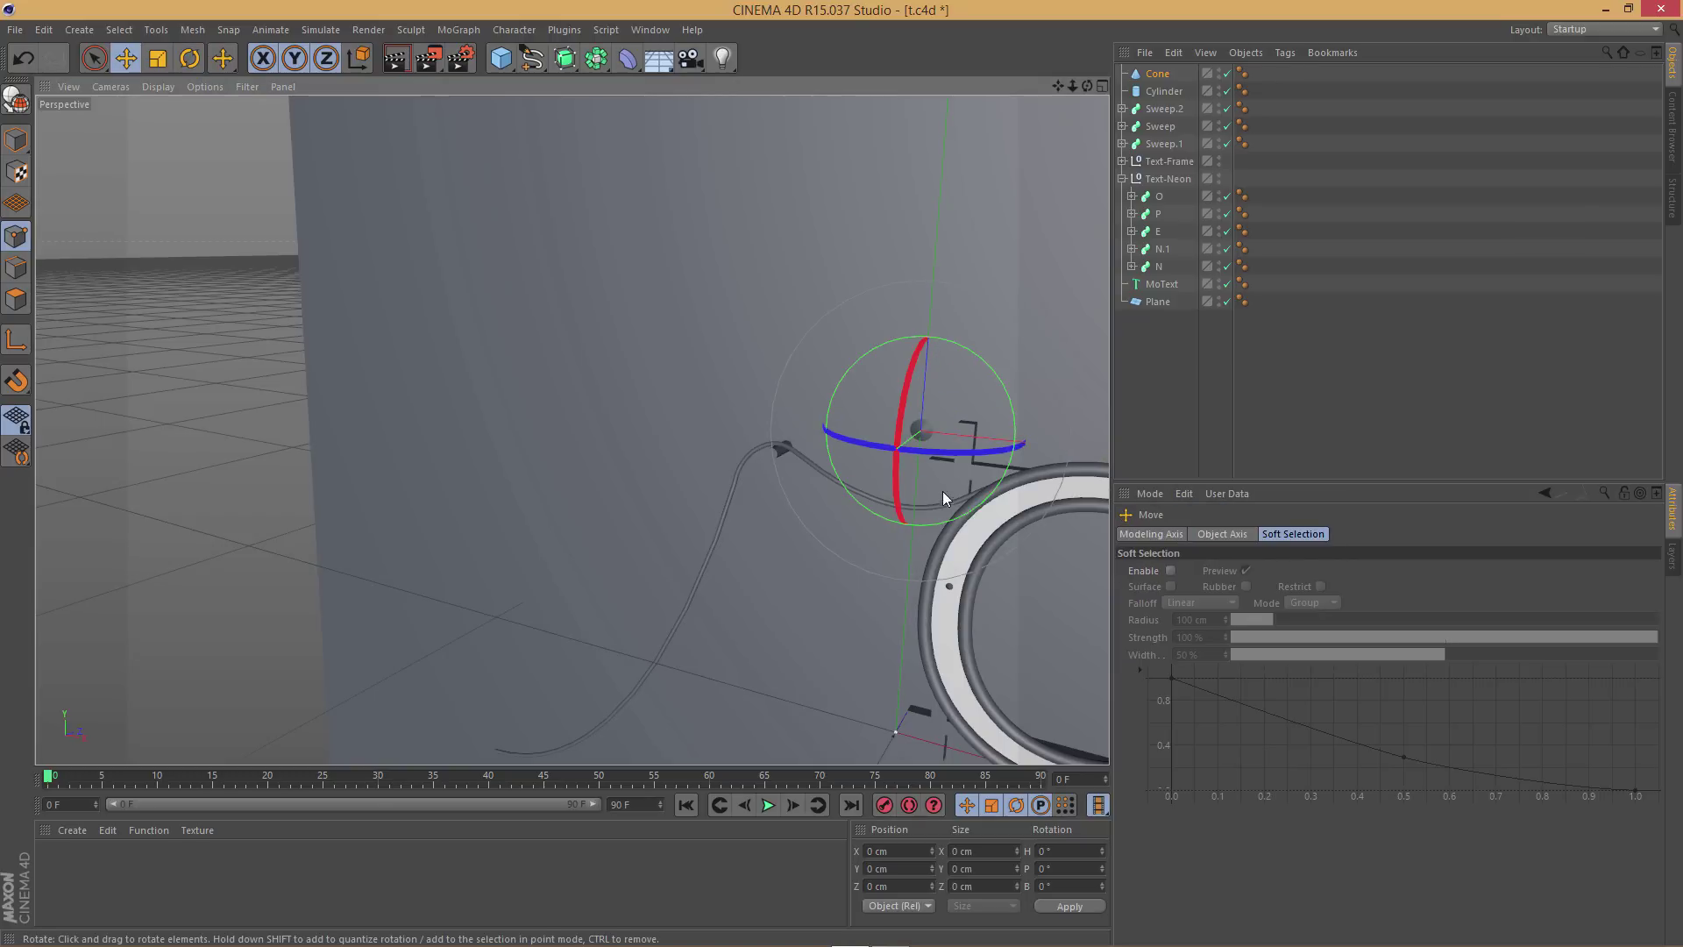
left_click_drag(1077, 449, 785, 399)
scroll(834, 349, "up", 2)
left_click_drag(786, 260, 785, 347)
In the Front view, centre the cone on the cylinder beneath the wire's bend
left_click(1102, 86)
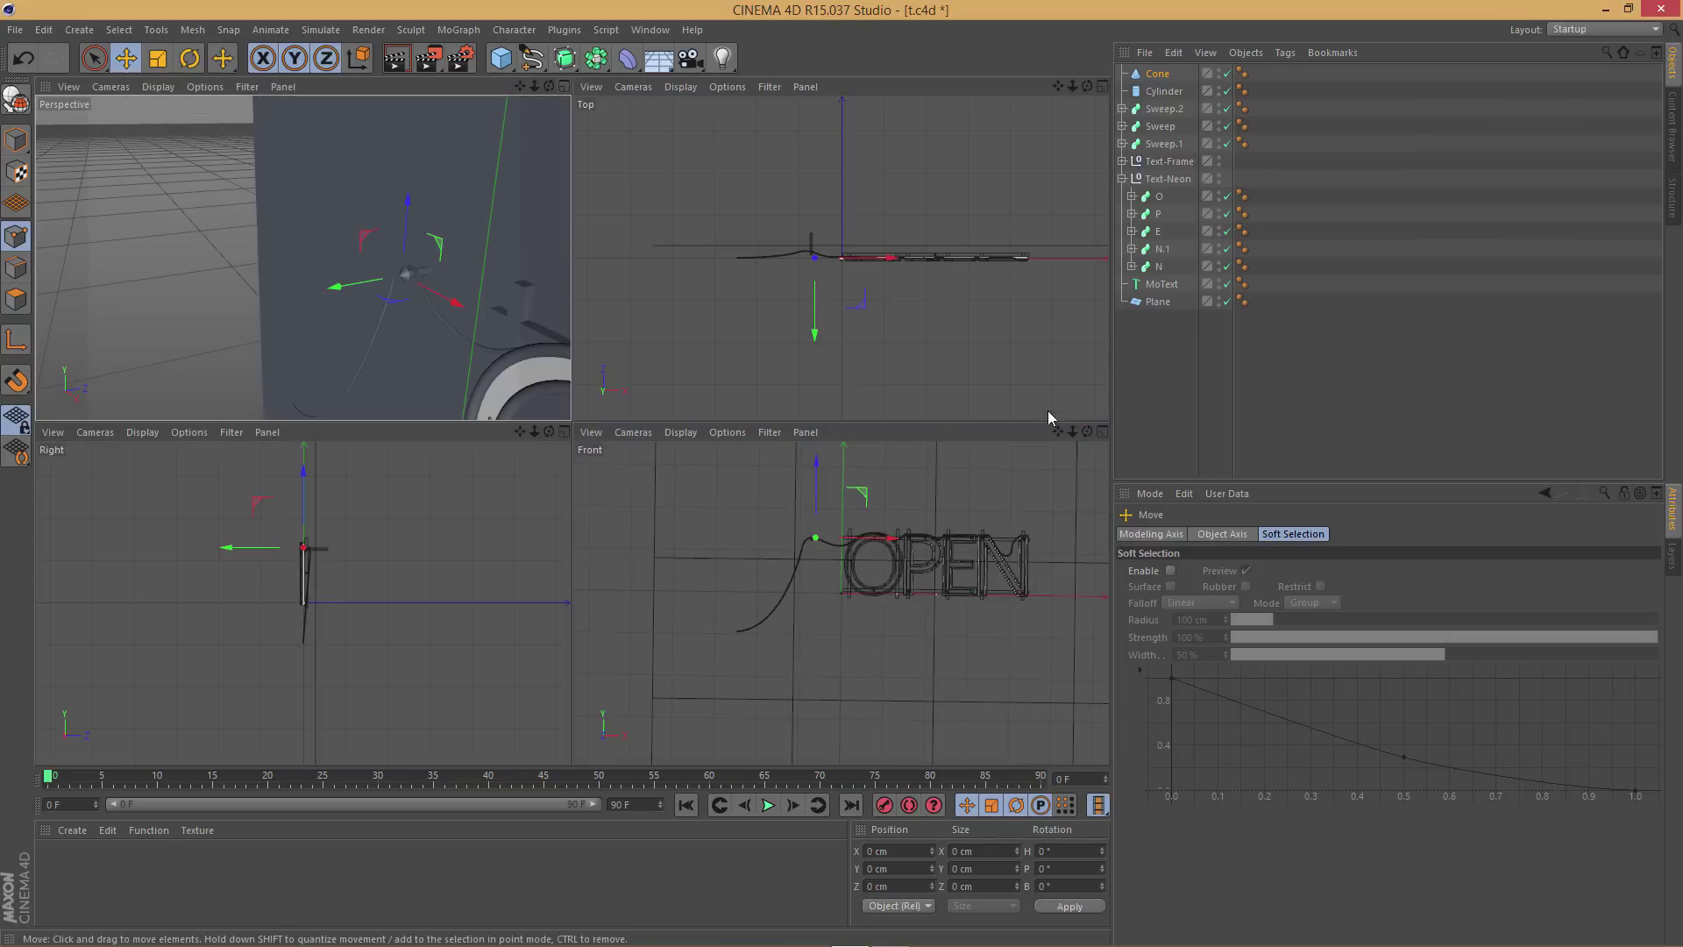
left_click(1102, 433)
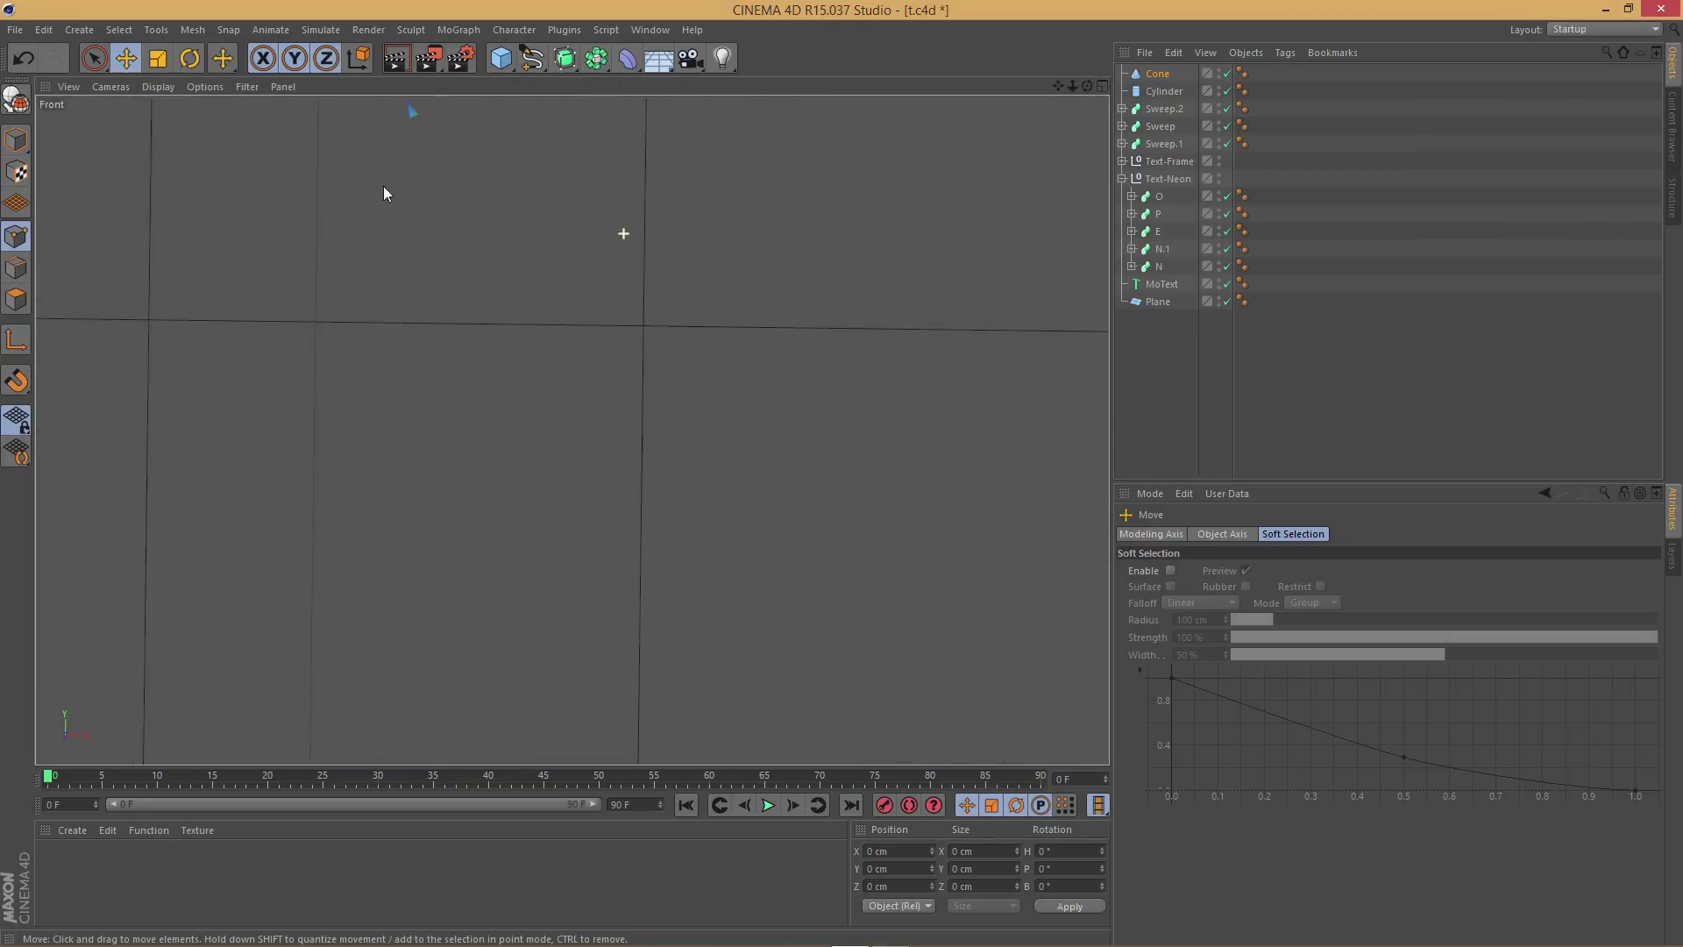
left_click_drag(1058, 86, 839, 484)
right_click_drag(582, 230, 573, 218, "alt")
middle_click_drag(573, 218, 732, 248, "alt")
right_click_drag(731, 248, 783, 273, "alt")
left_click_drag(874, 298, 846, 301)
right_click_drag(757, 266, 775, 267, "alt")
middle_click_drag(775, 267, 733, 270, "alt")
left_click_drag(612, 176, 607, 195)
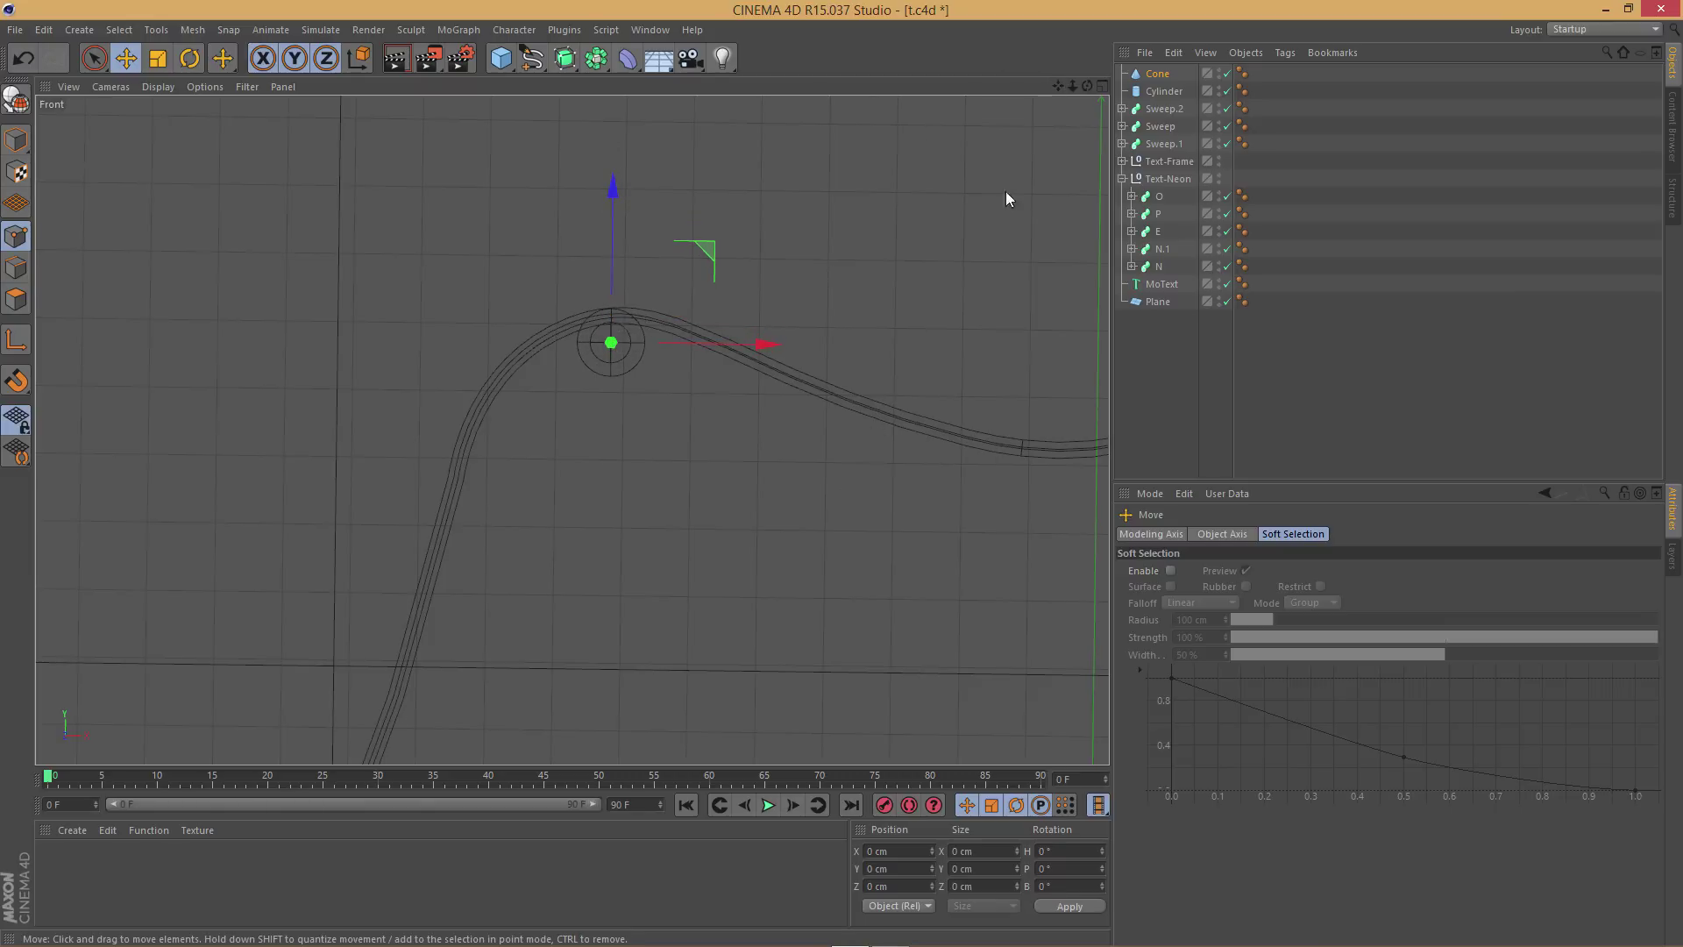
Return to the perspective view, deselect everything and examine the whole sign with its wire and the supporting nail
left_click(1102, 86)
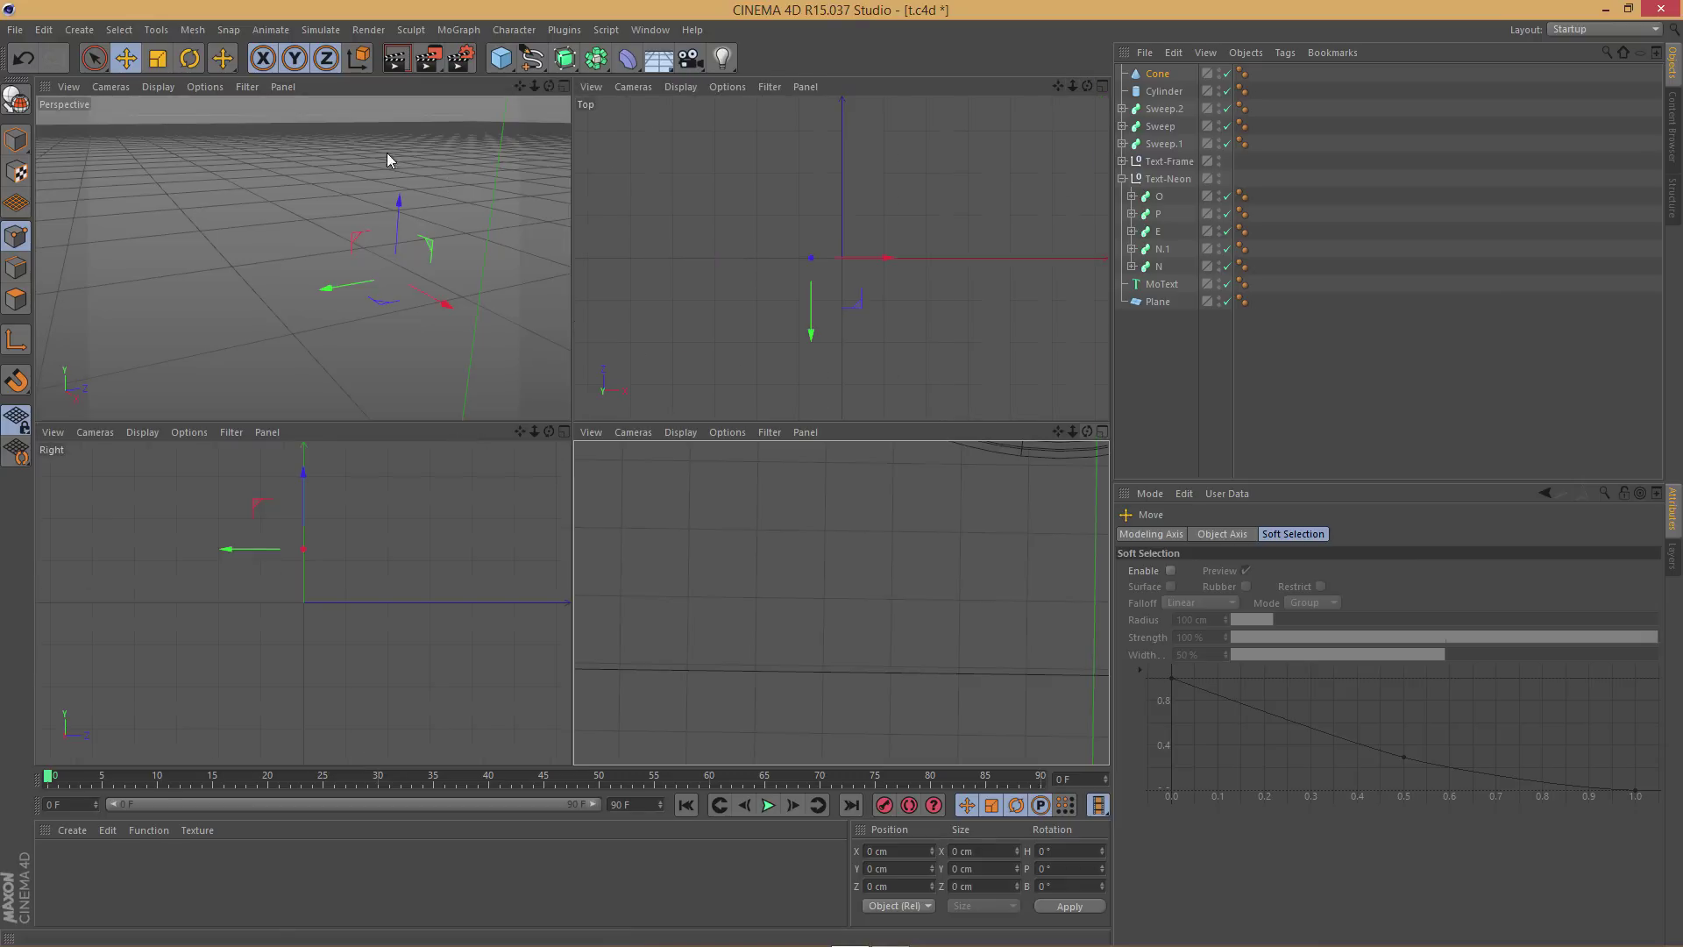
left_click(564, 86)
left_click_drag(706, 492, 582, 459, "alt")
left_click_drag(614, 540, 1090, 132, "alt")
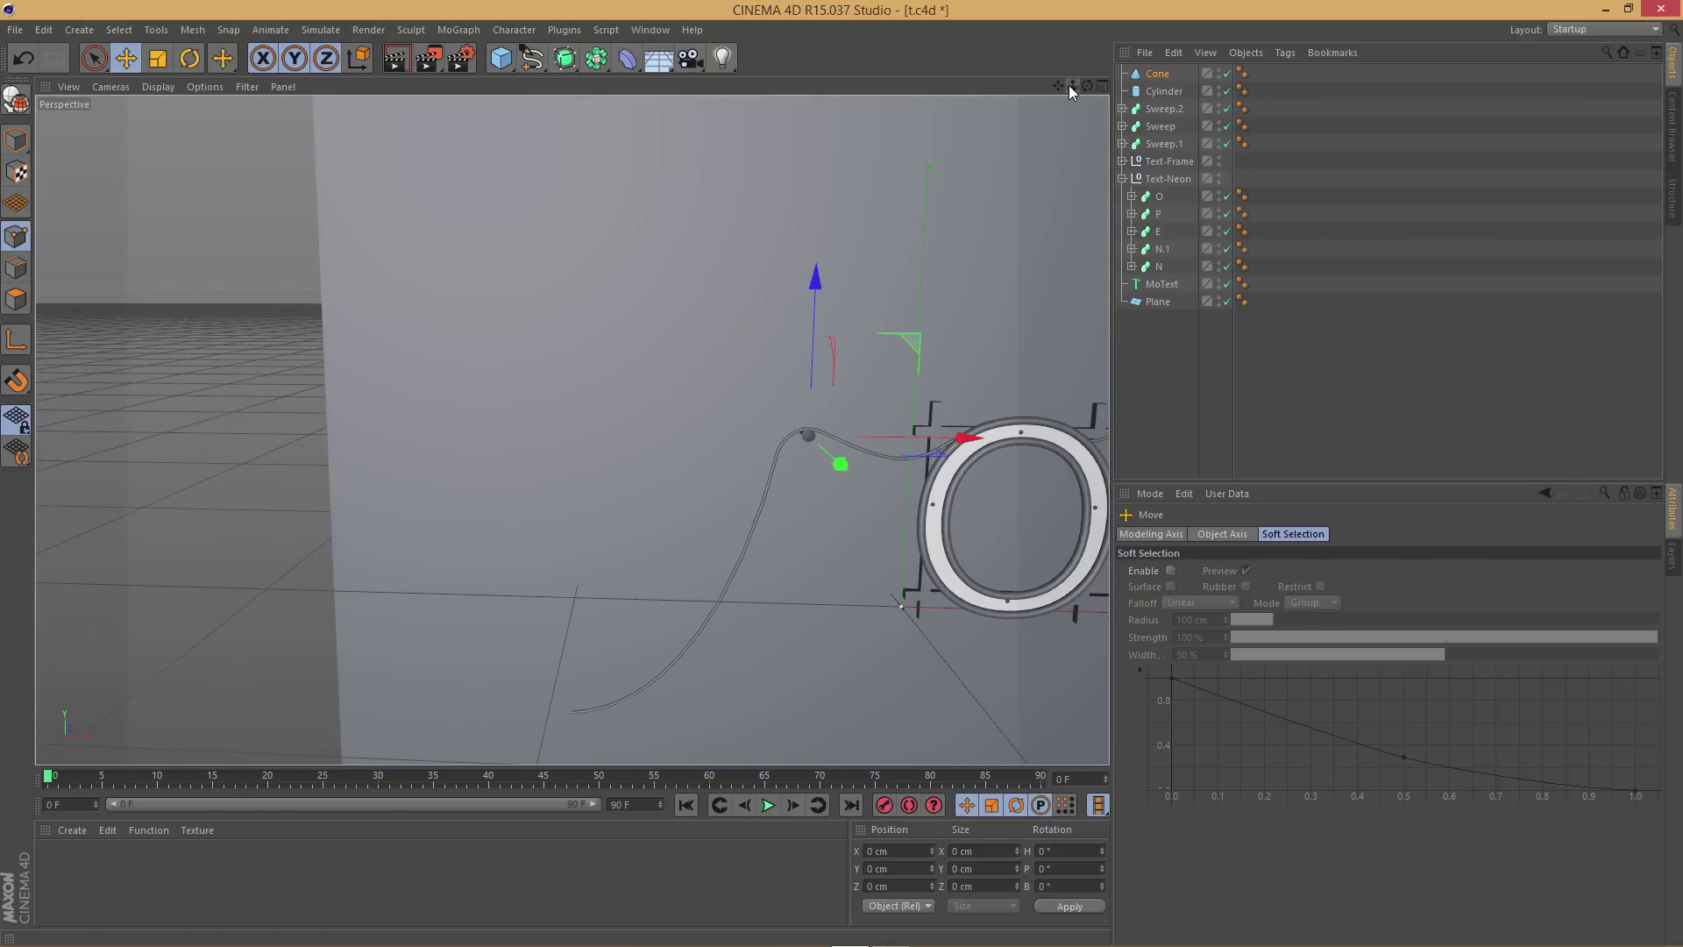
left_click_drag(775, 467, 811, 474)
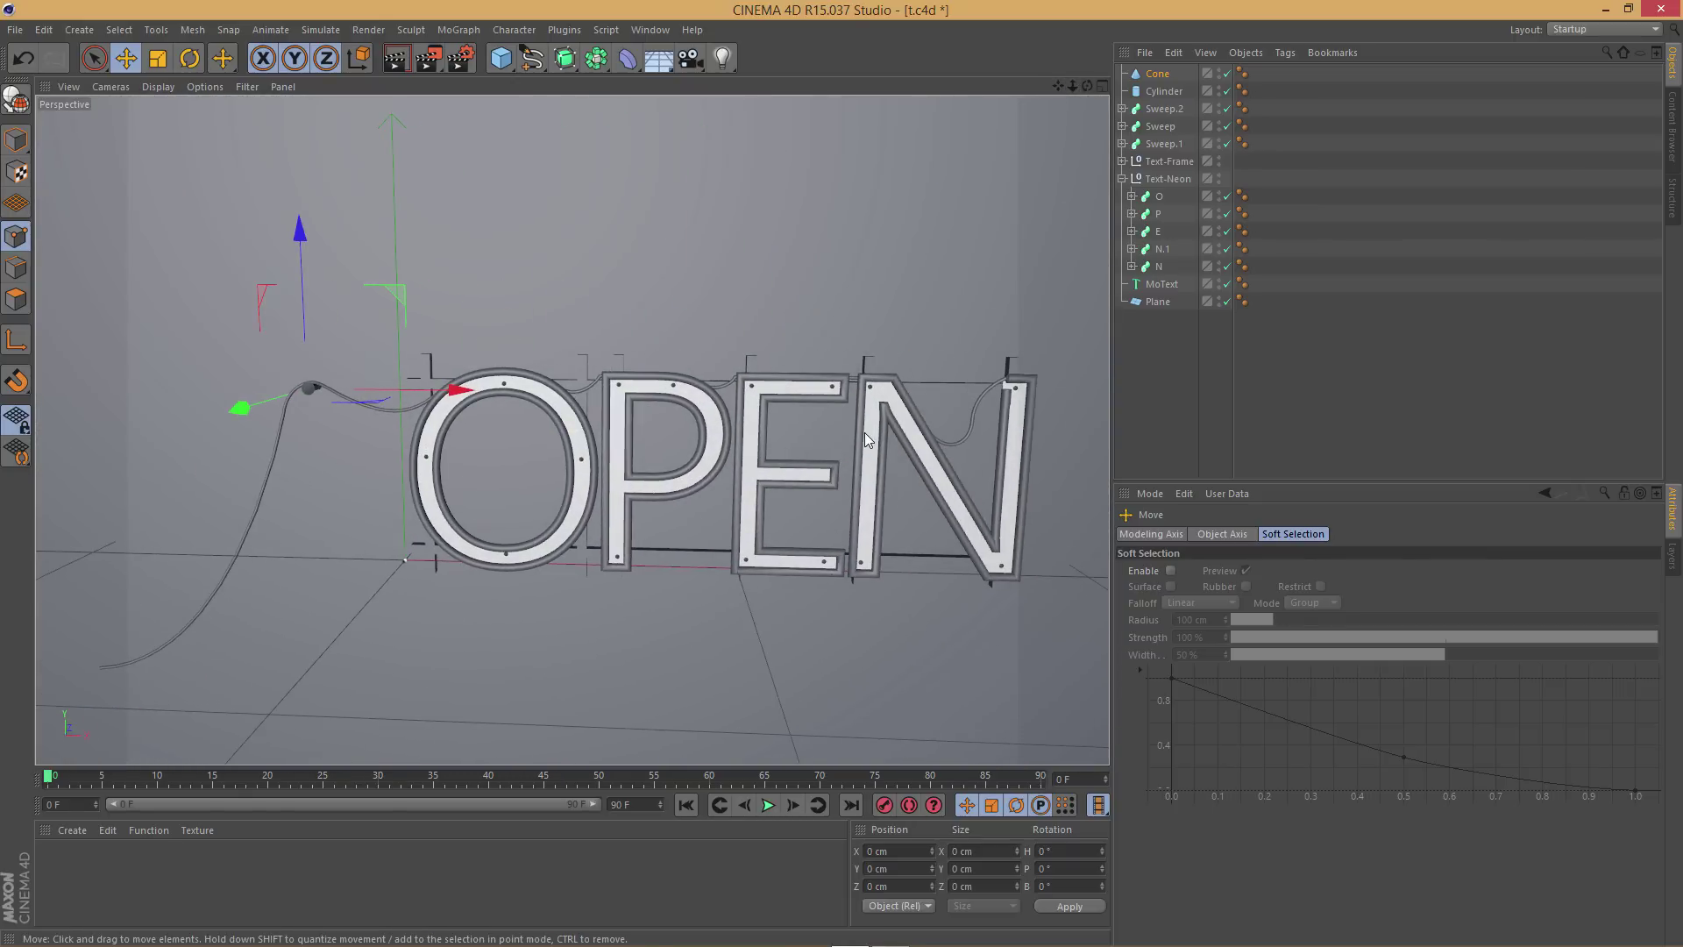
scroll(865, 433, "down", 3)
left_click(1175, 339)
scroll(934, 371, "down", 3)
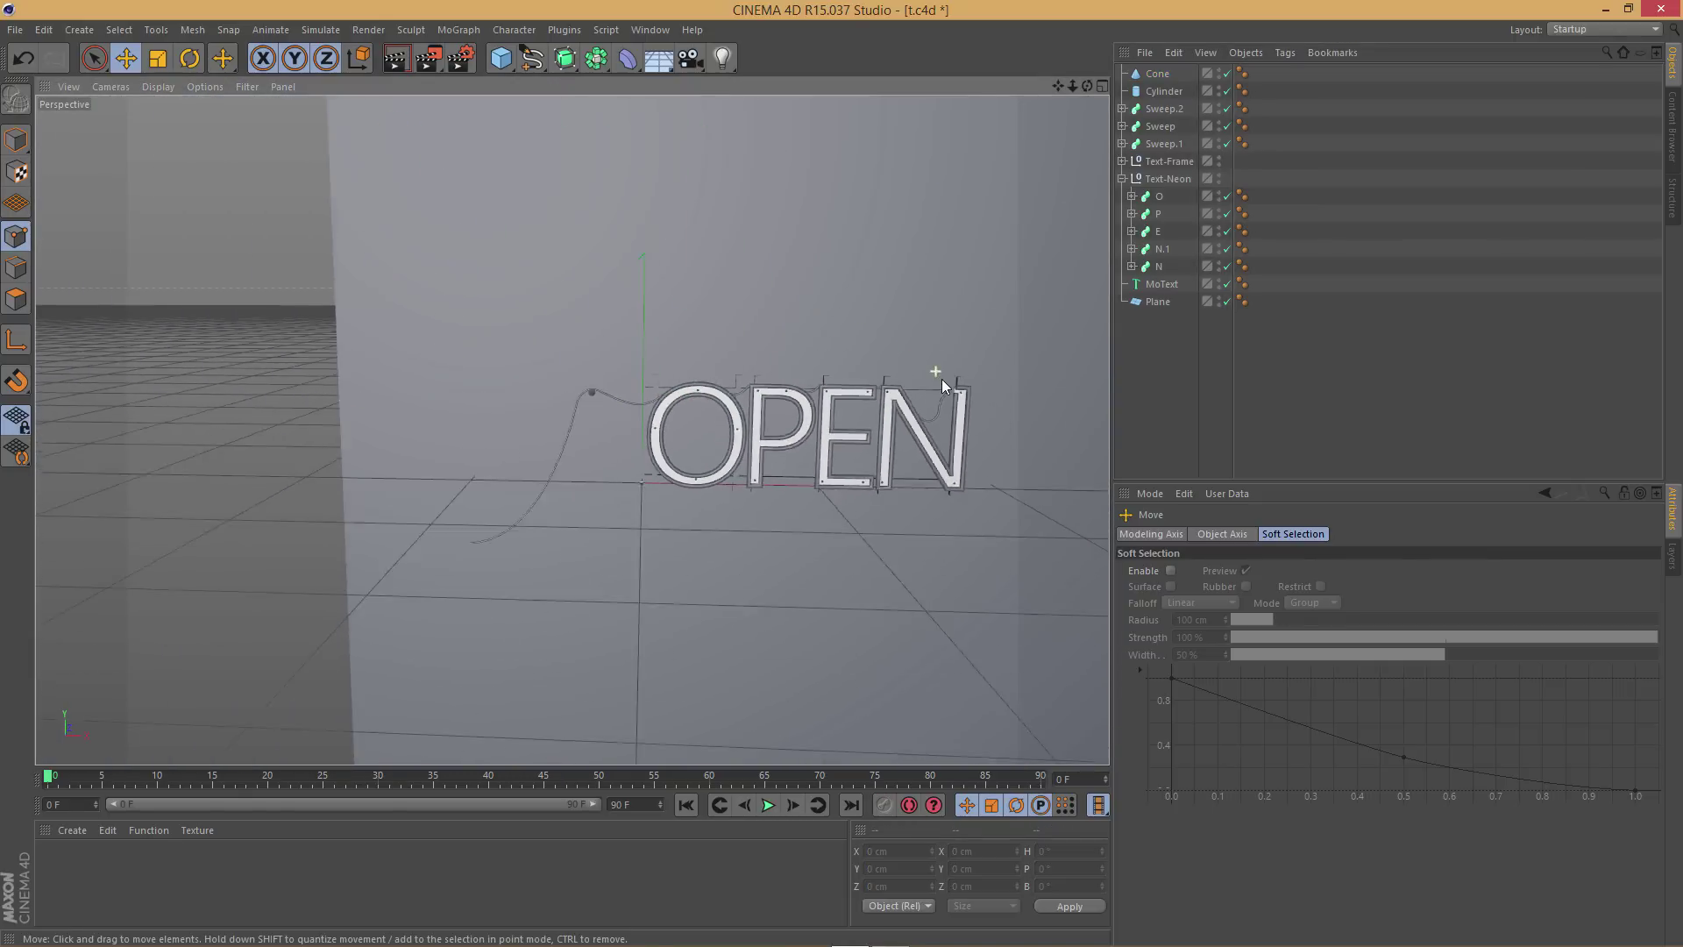
scroll(958, 392, "up", 1)
mouse_move(959, 408)
left_mouse_down("alt")
mouse_move(966, 455)
mouse_move(968, 423)
left_mouse_up("alt")
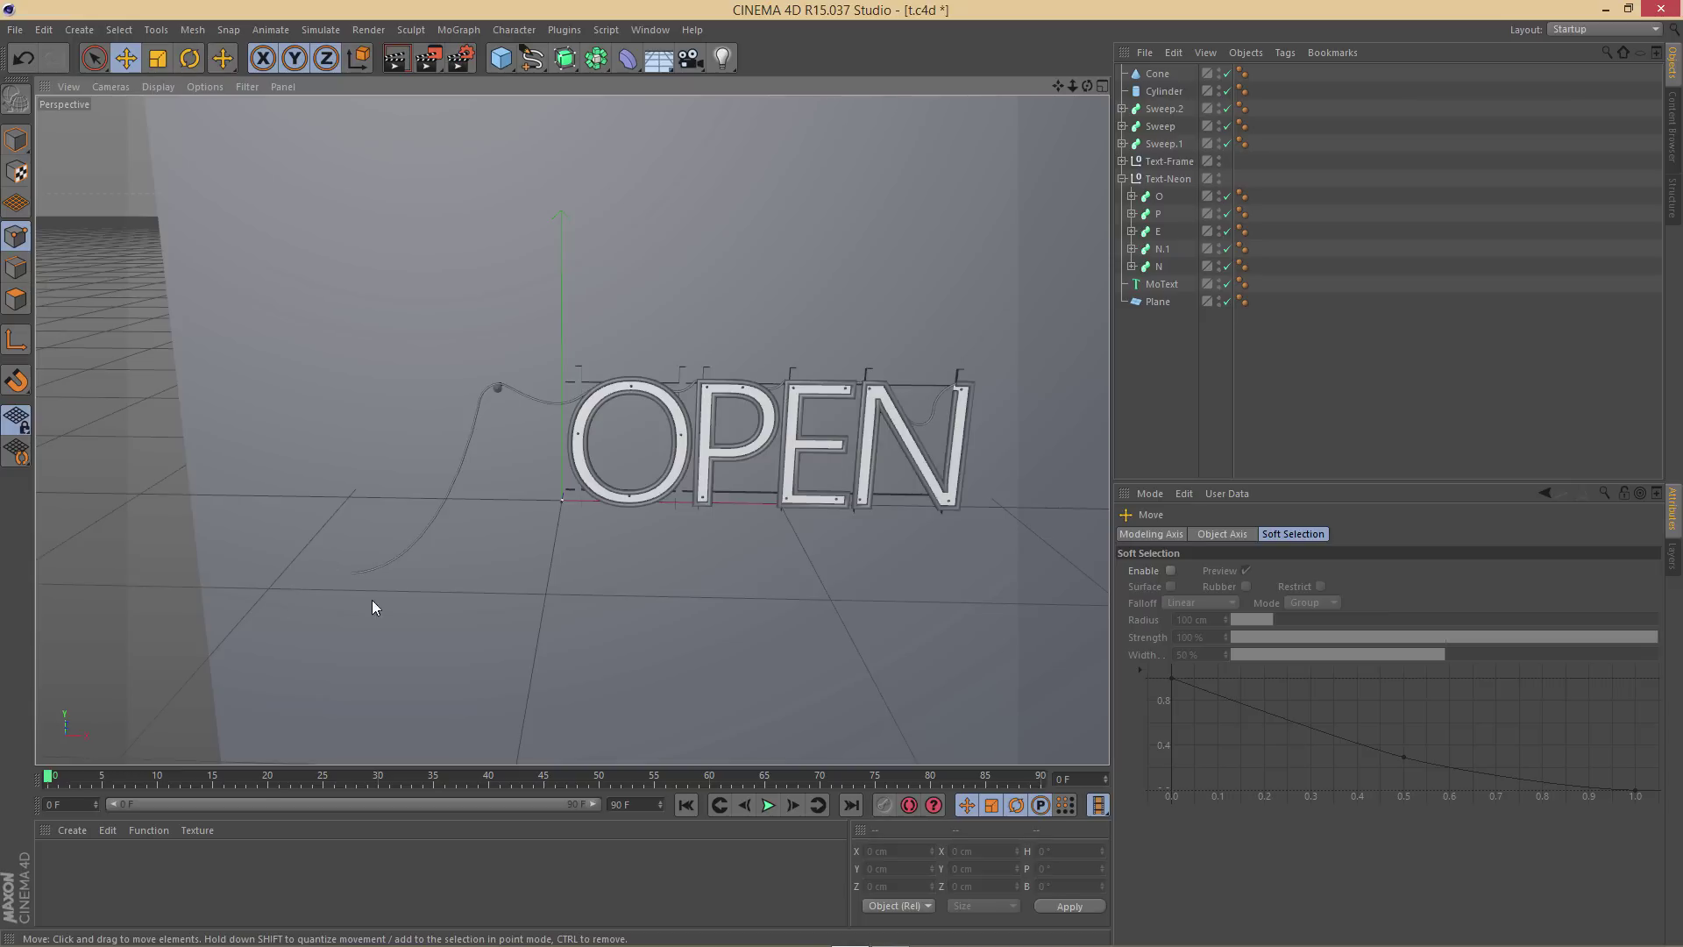
left_click_drag(1026, 451, 276, 611, "alt")
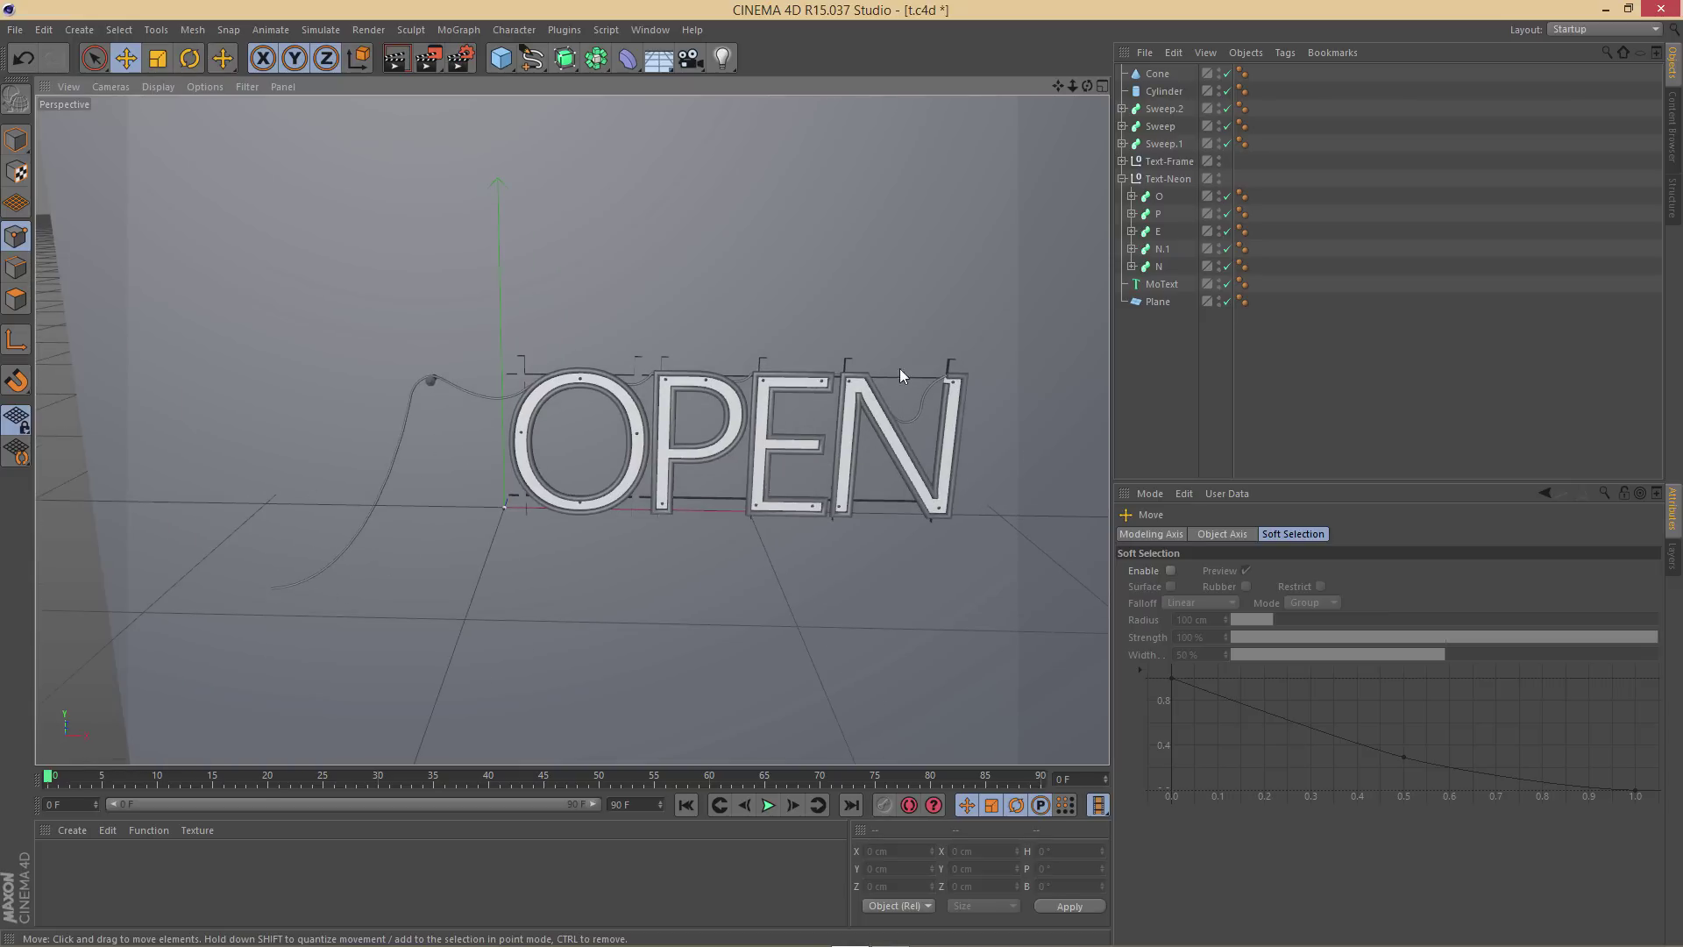
scroll(987, 307, "up", 5)
left_click_drag(767, 387, 744, 360, "alt")
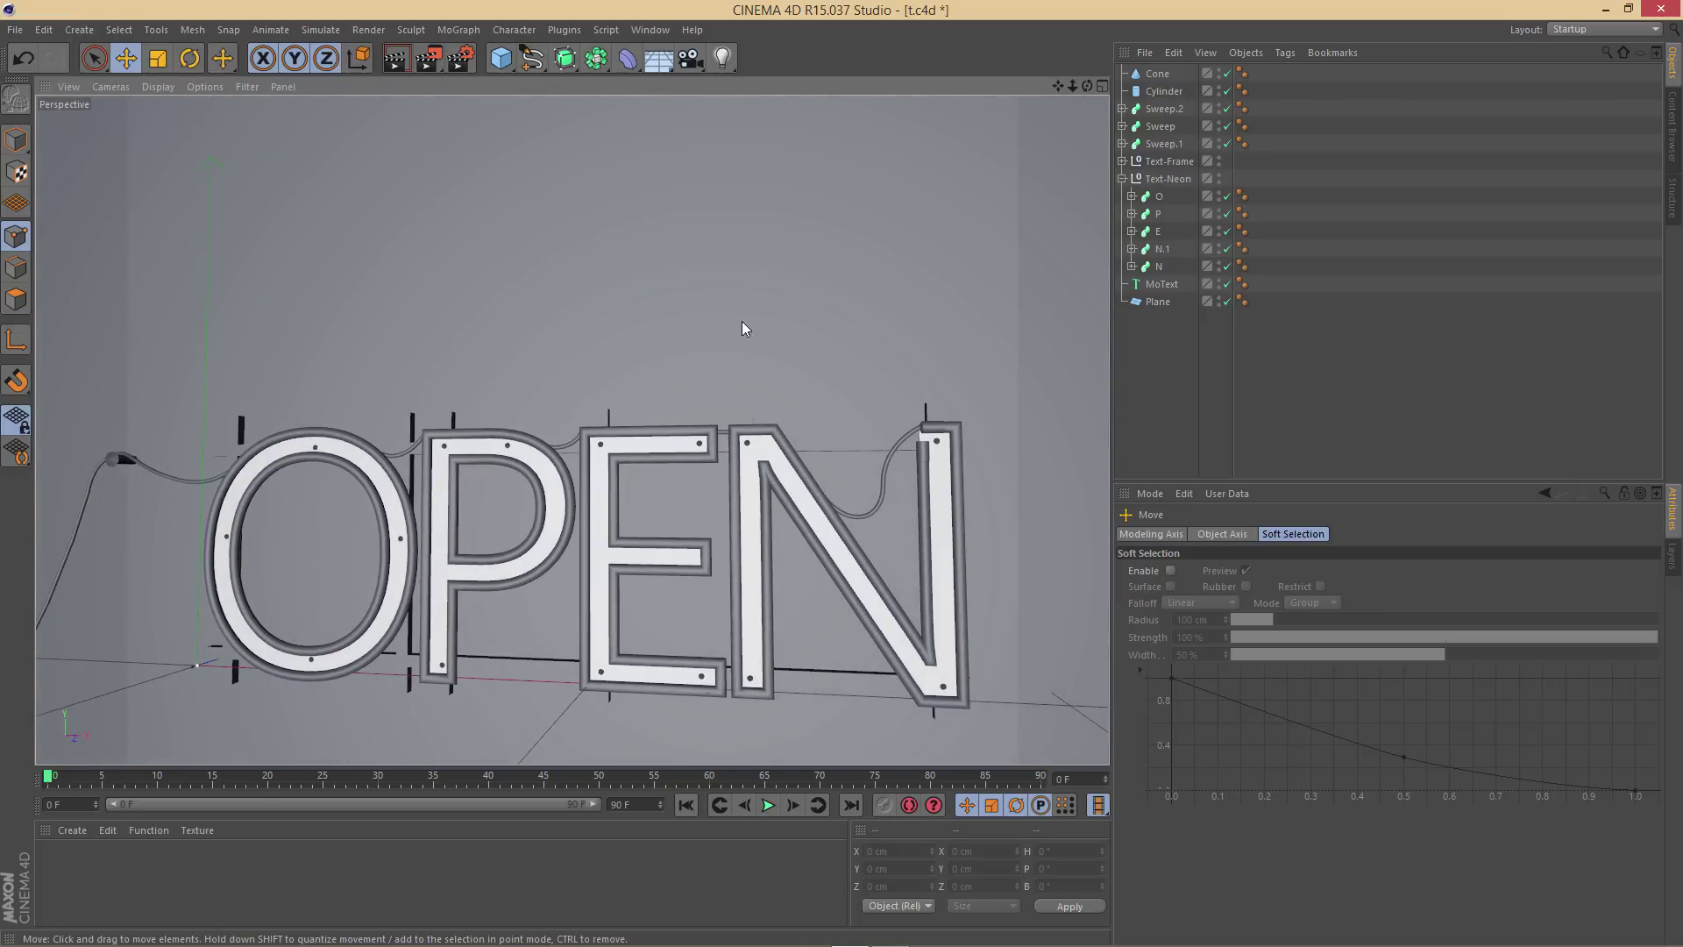
Examine the complete OPEN sign, its hanging wire and the wall behind it from several angles and distances
left_click_drag(713, 485, 628, 498, "alt")
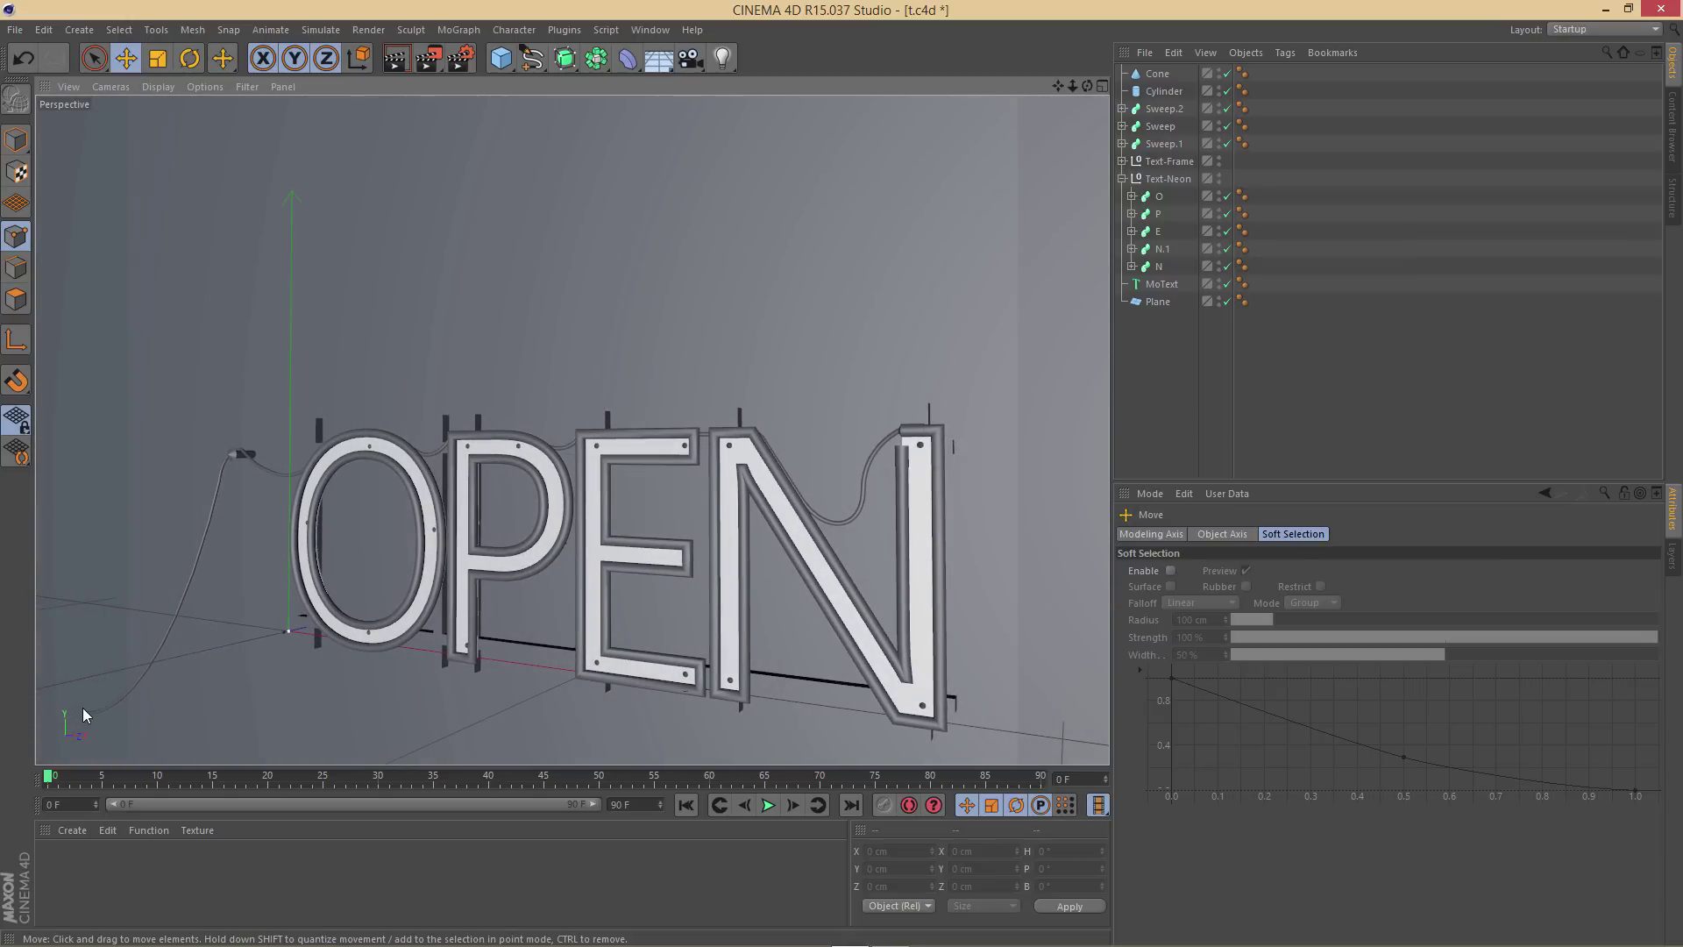
left_click_drag(315, 588, 747, 536, "alt")
scroll(745, 529, "up", 4)
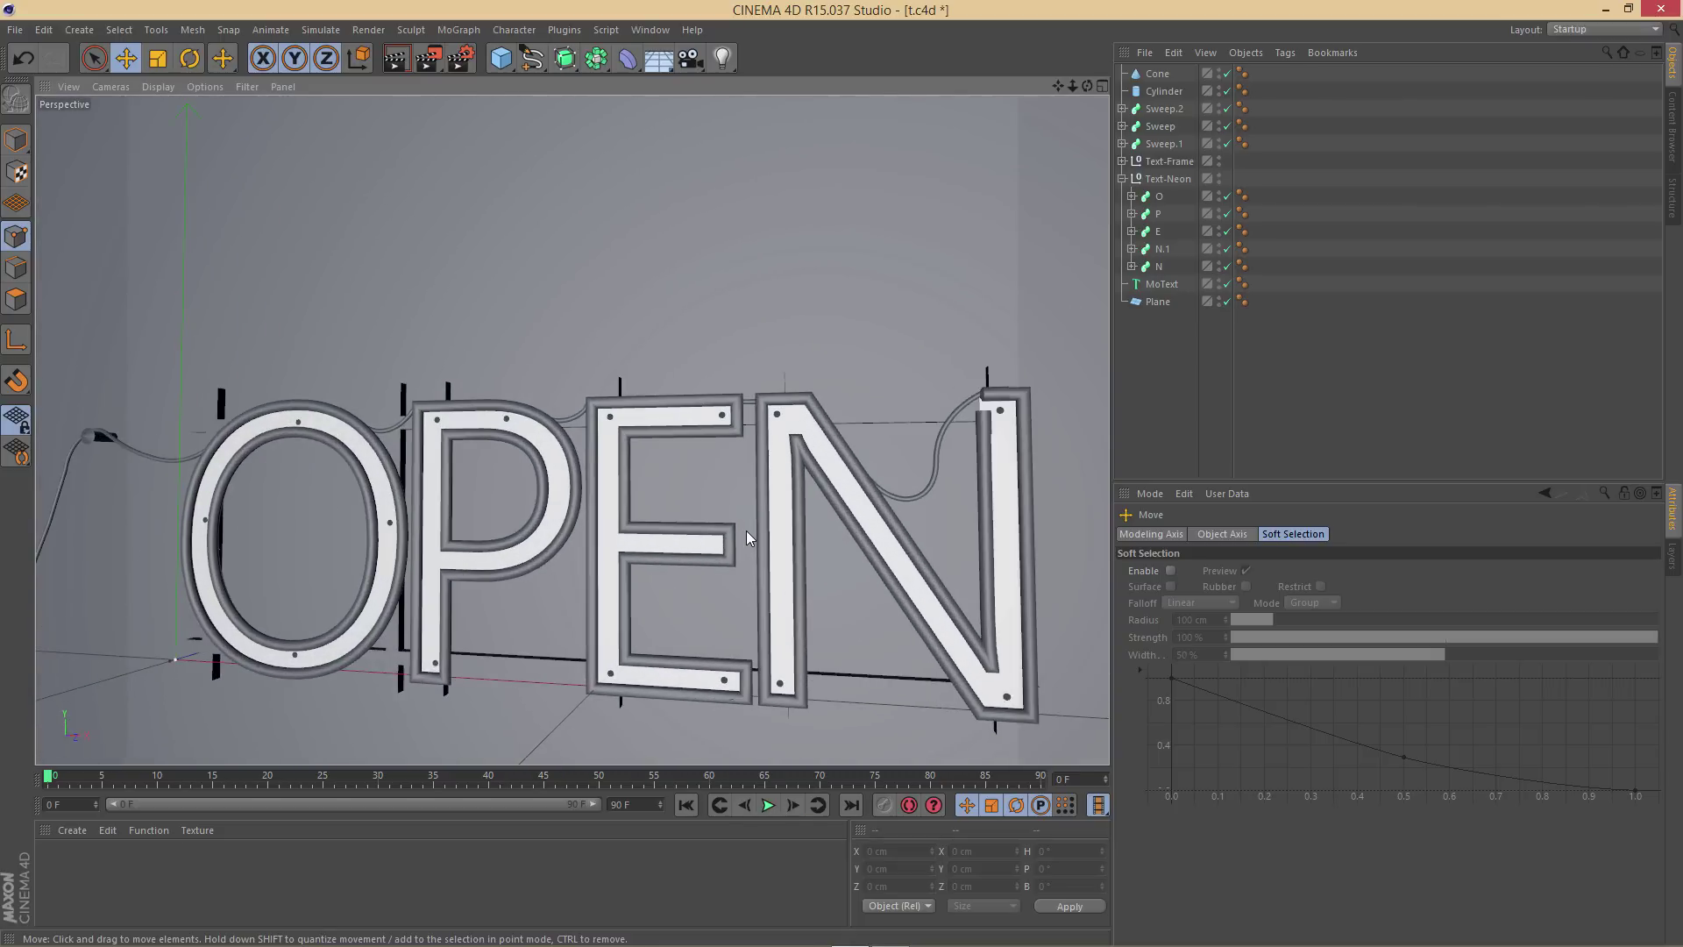
scroll(745, 529, "down", 3)
left_click_drag(1059, 87, 838, 478)
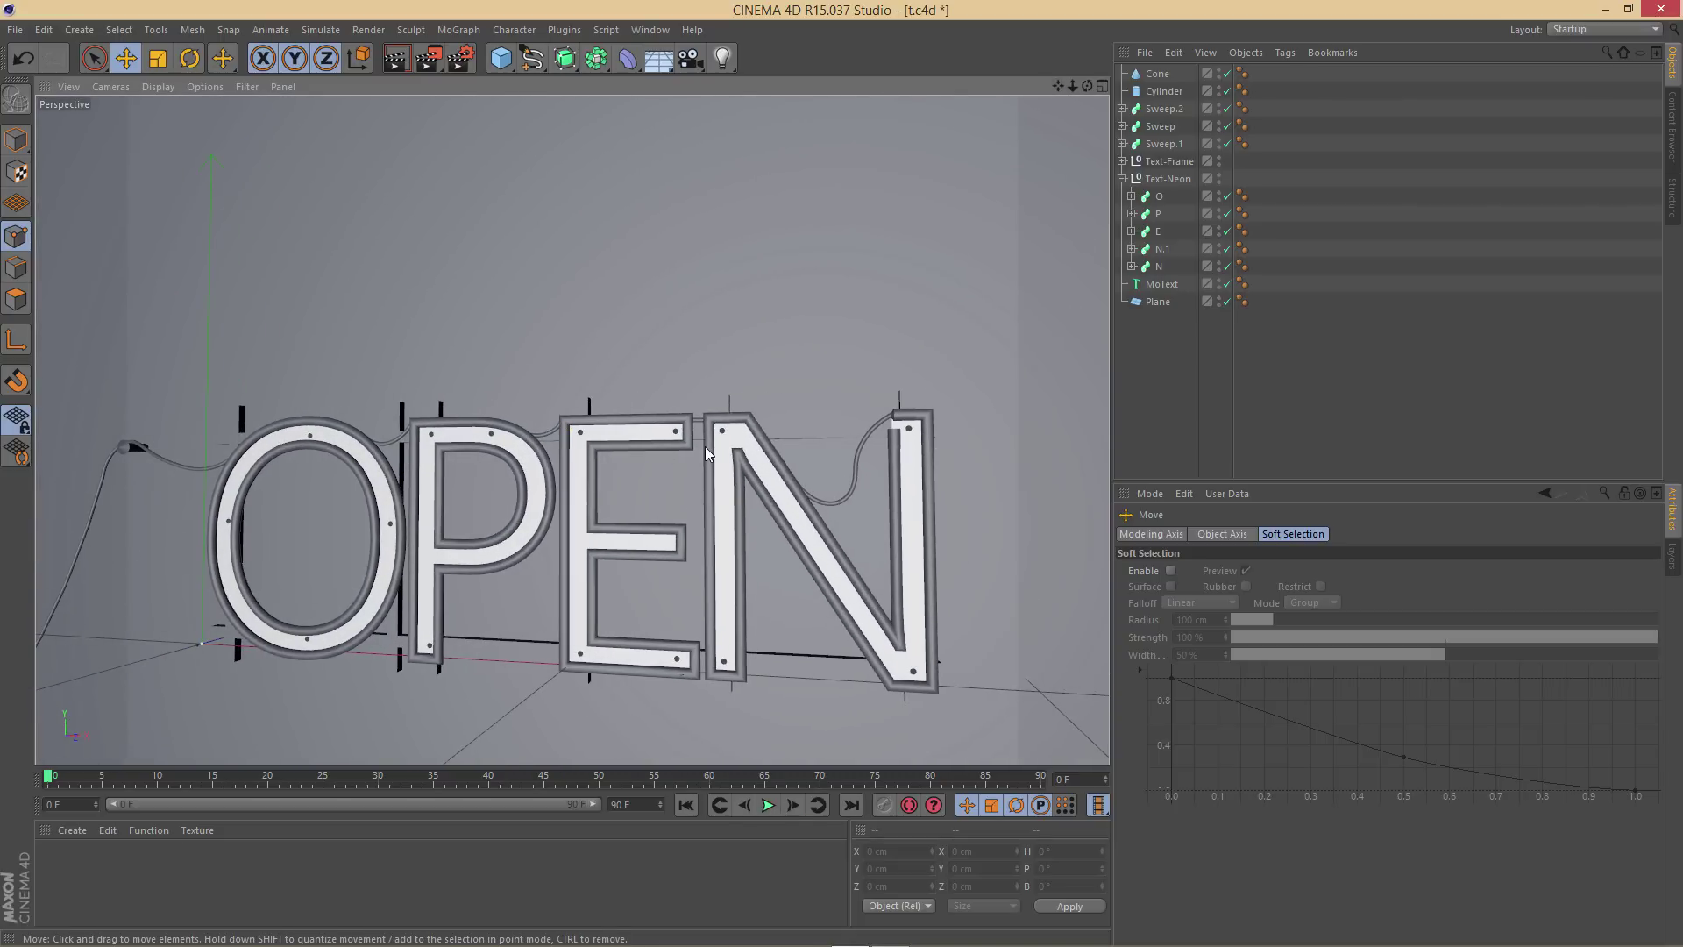
scroll(705, 446, "down", 5)
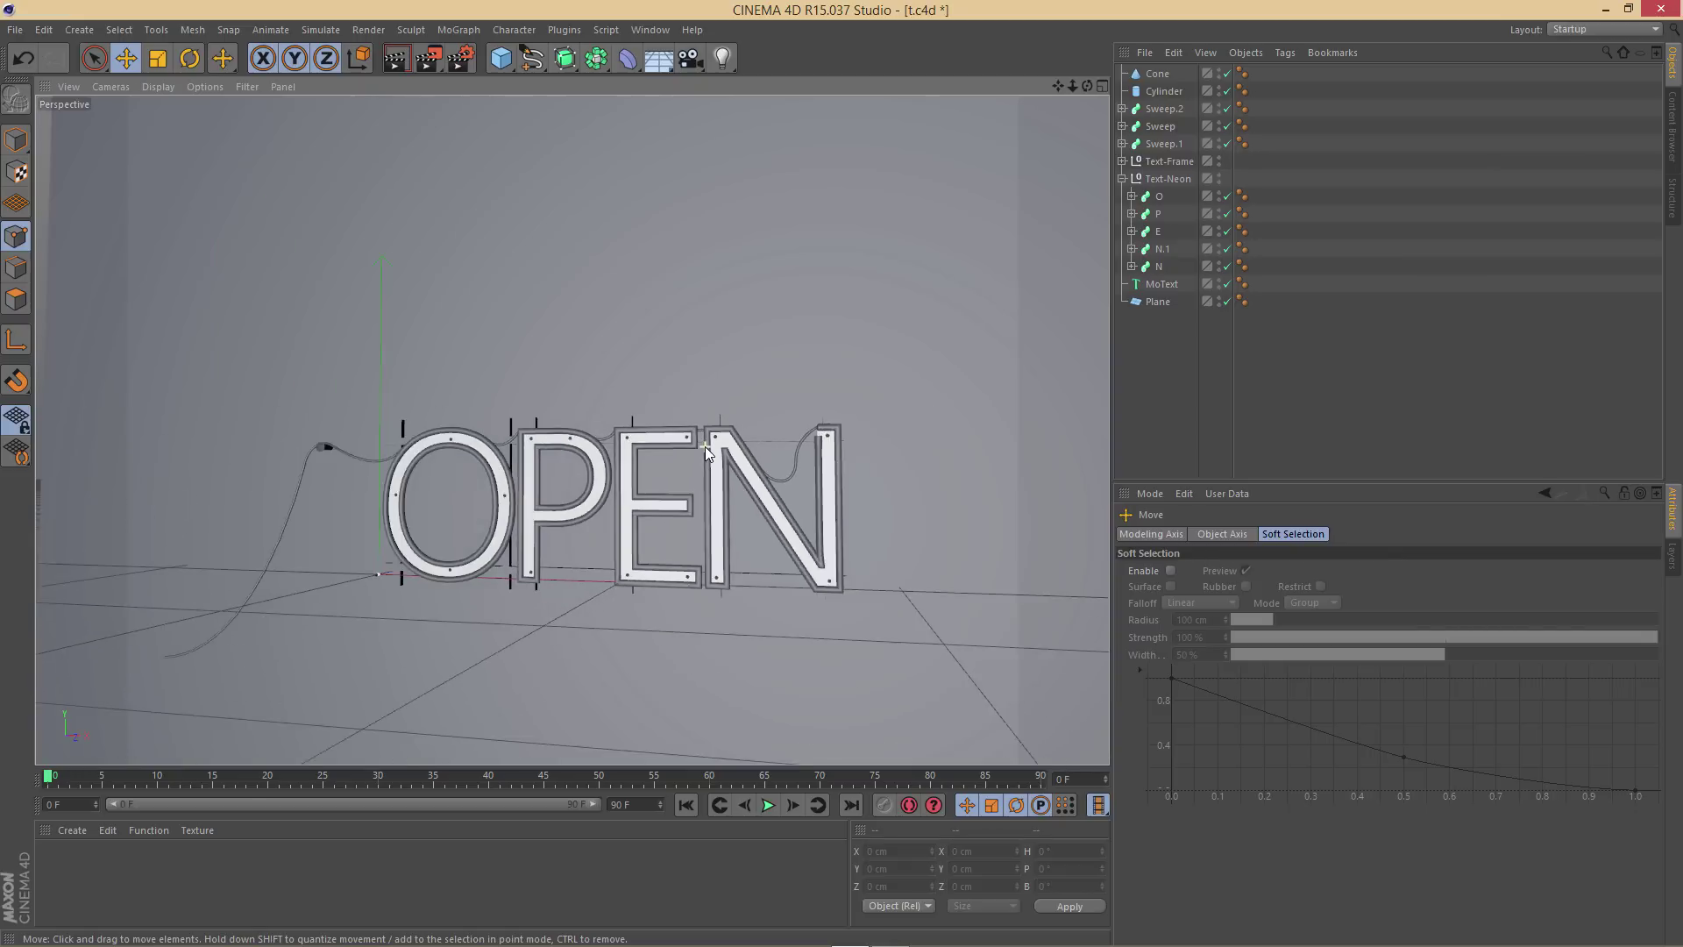
left_click_drag(759, 511, 764, 507, "alt")
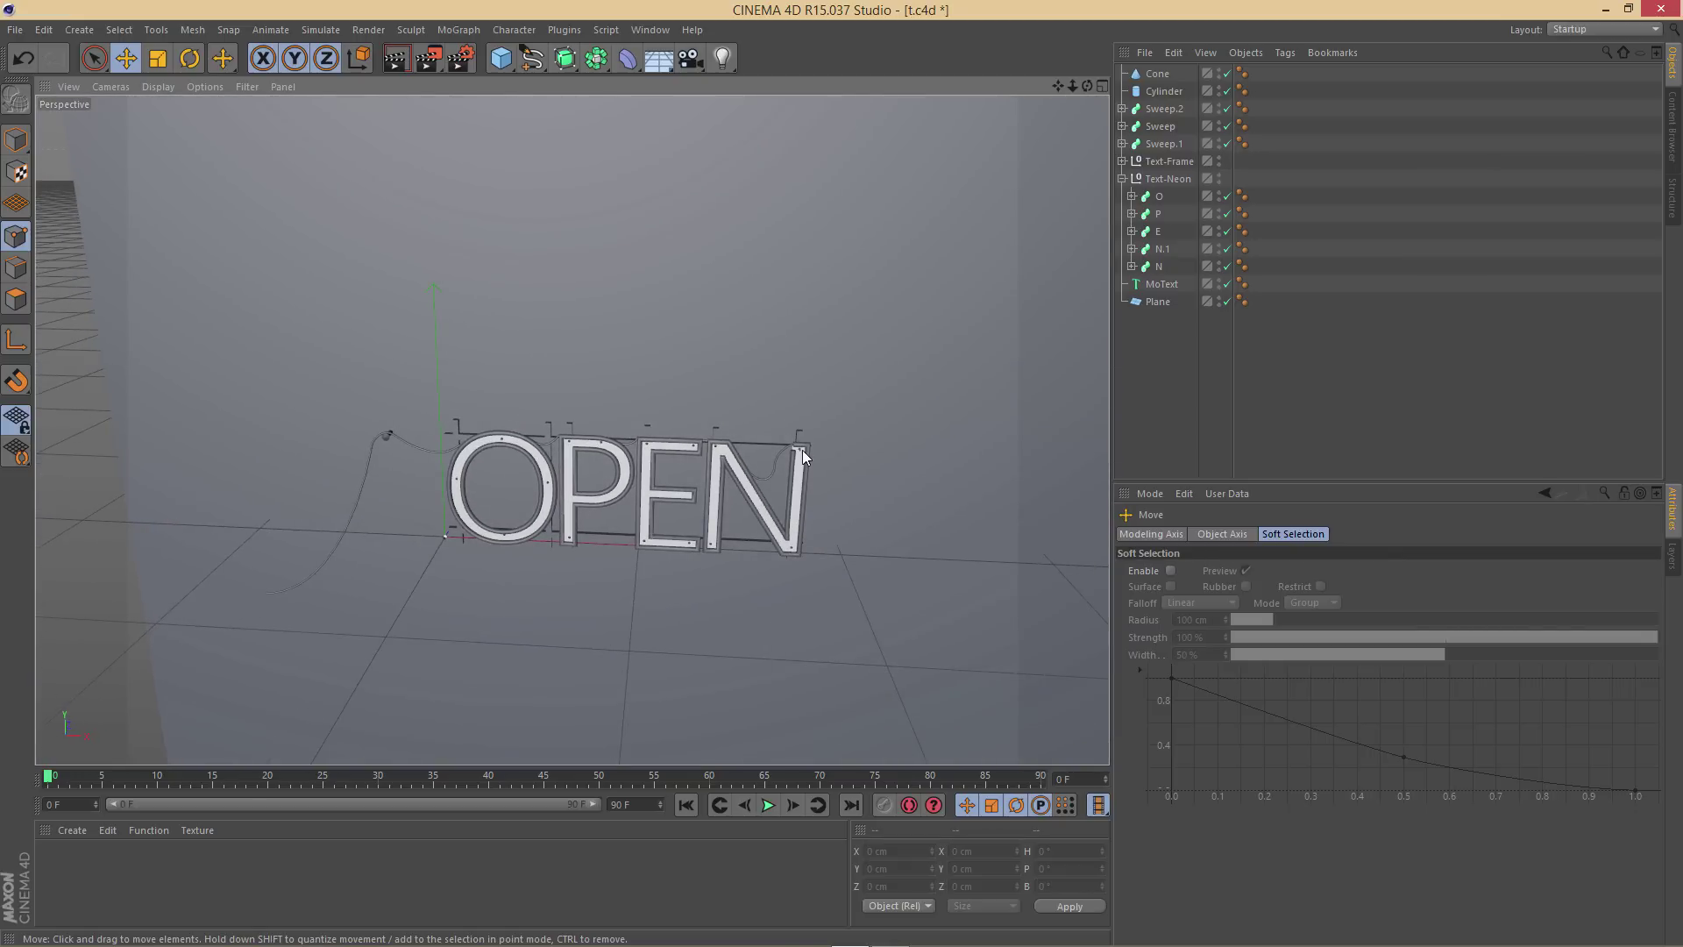
scroll(803, 446, "up", 4)
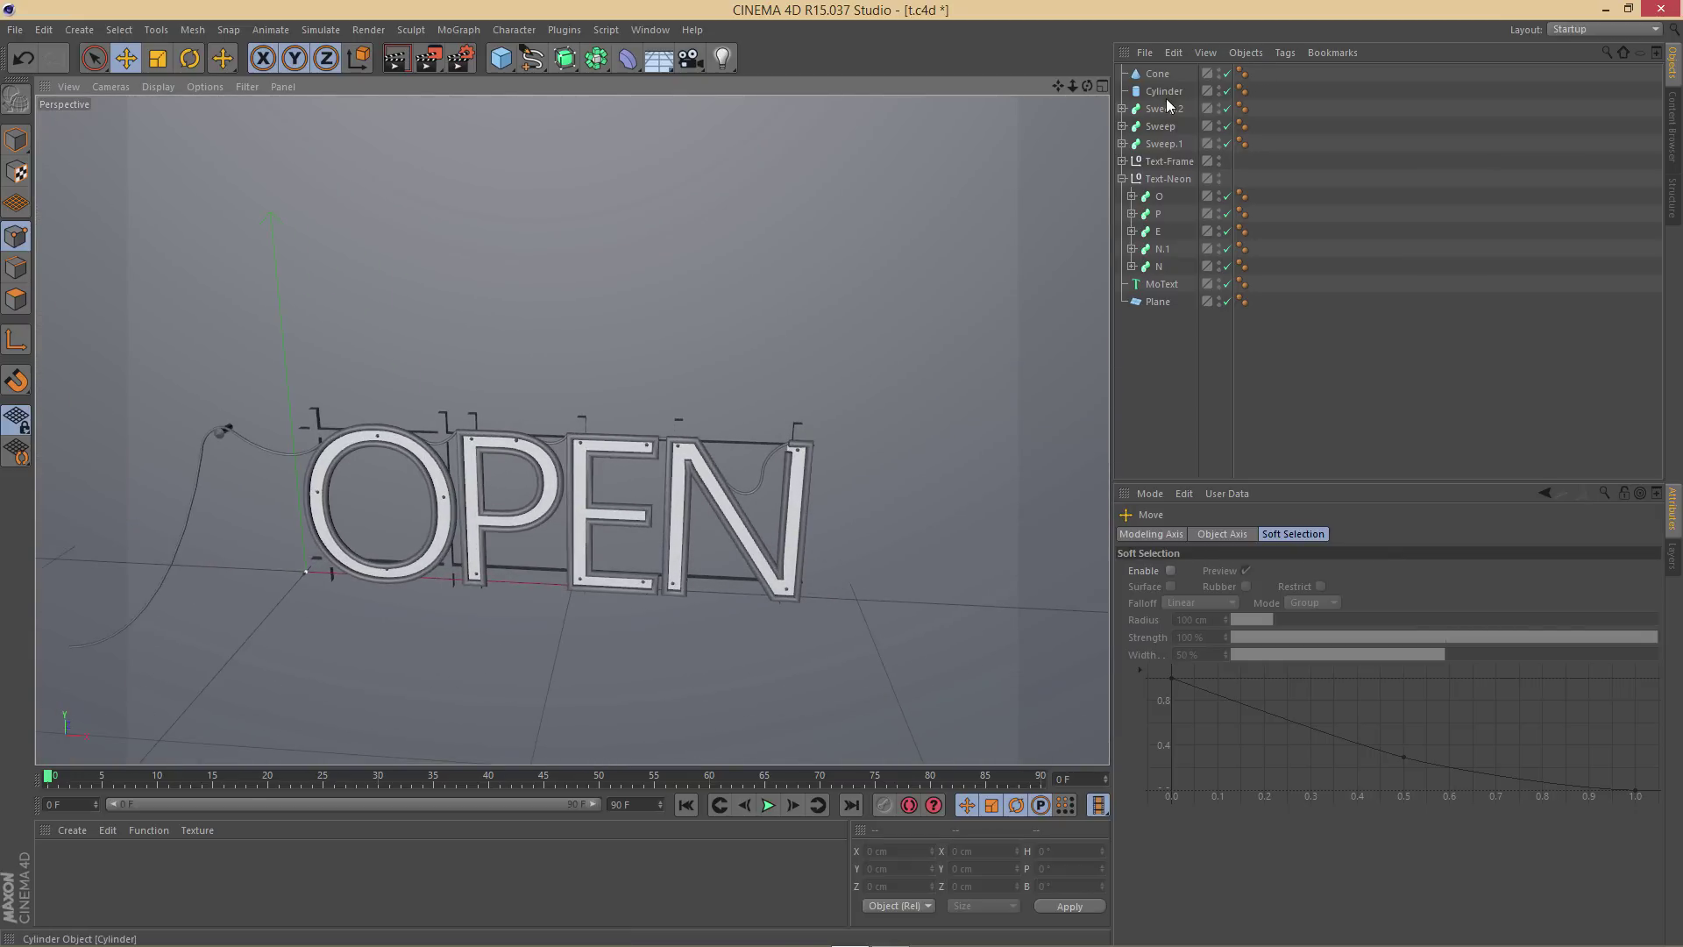
Group the cone and cylinder into one null and name the group hold
left_click(1158, 75)
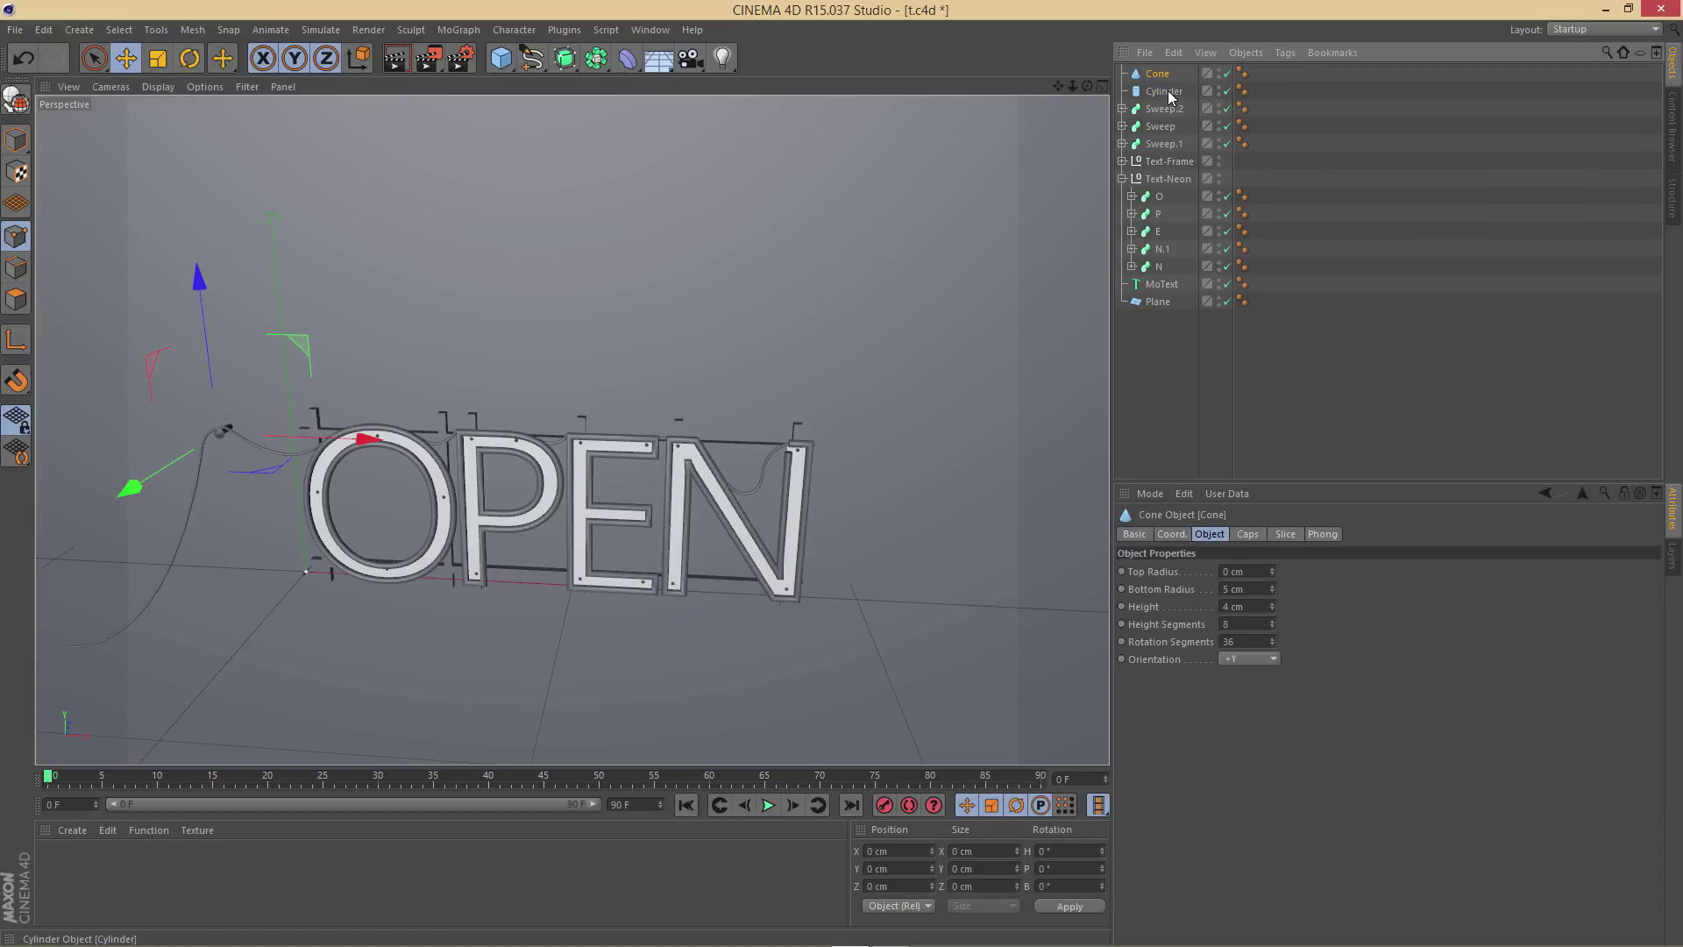
left_click(1164, 91, "ctrl")
key("alt+g")
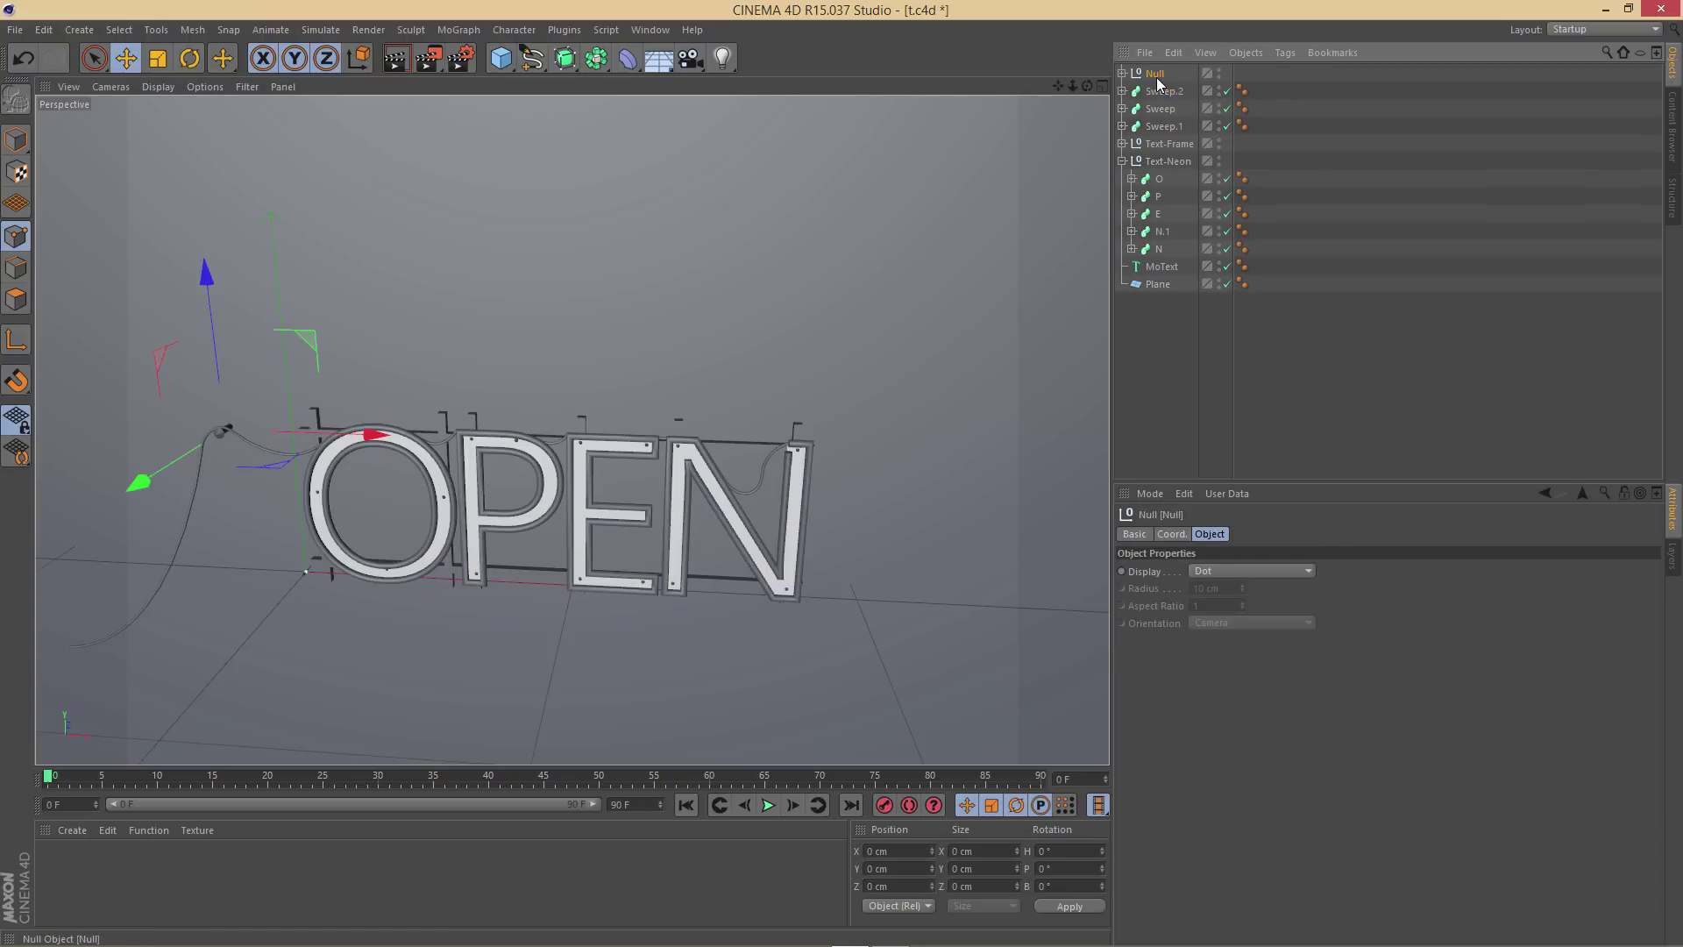
double_click(1157, 76)
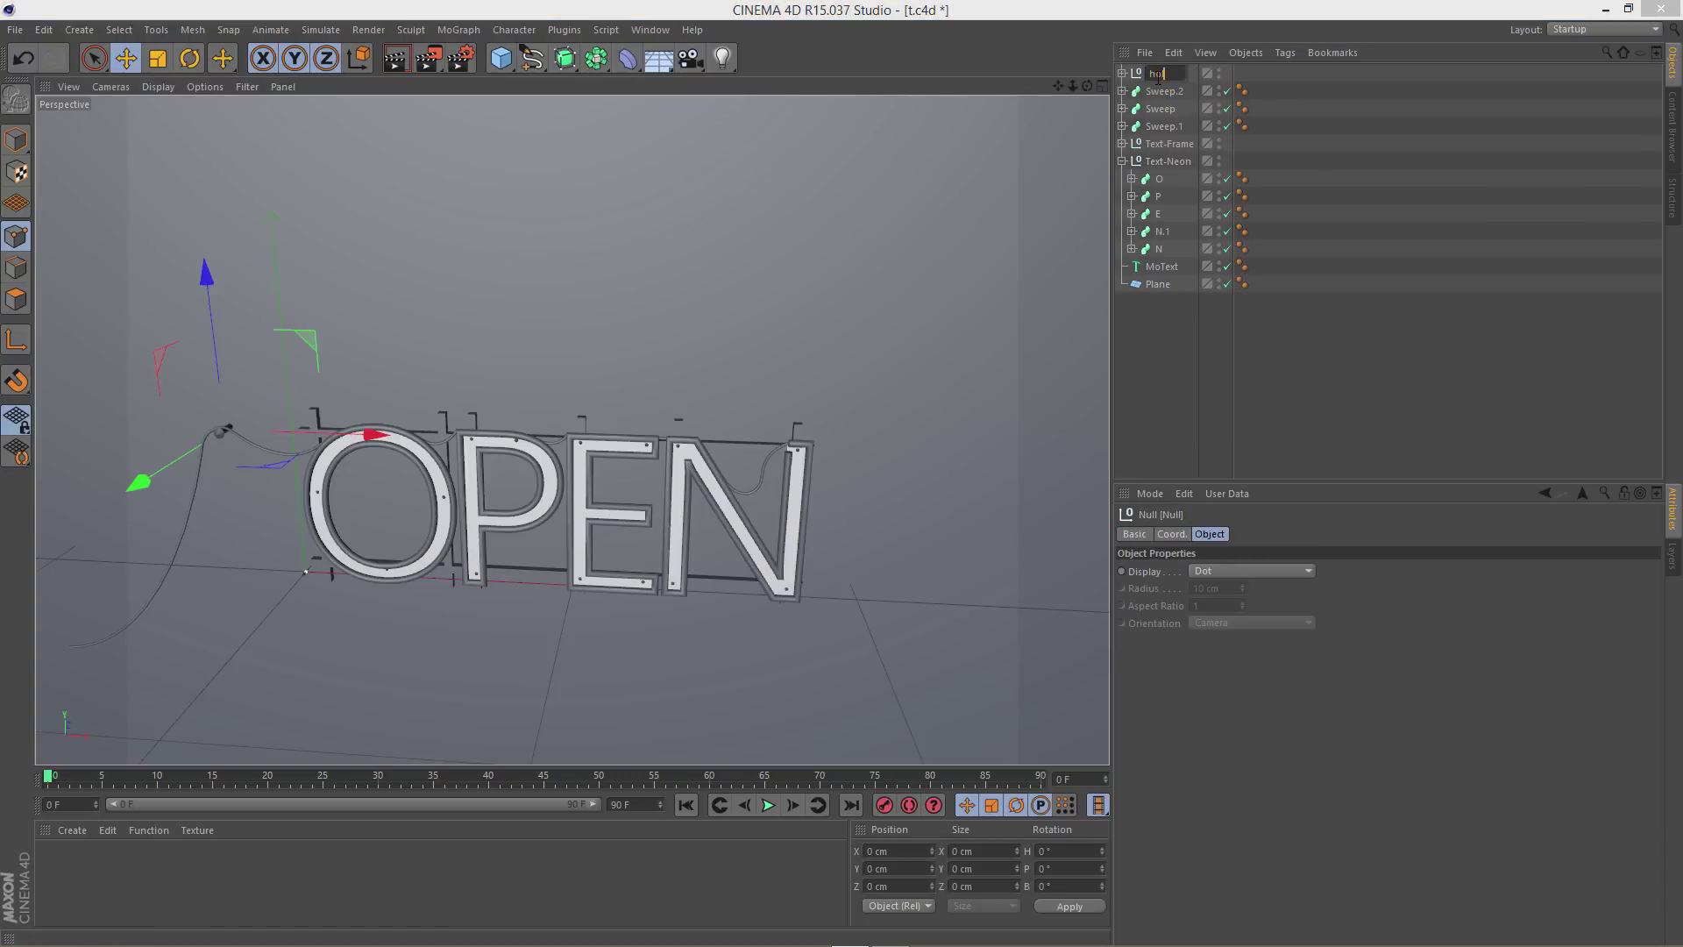
Rename the Sweep.2 wire object, group it with the hold null and name the new group wire
left_click(1166, 92)
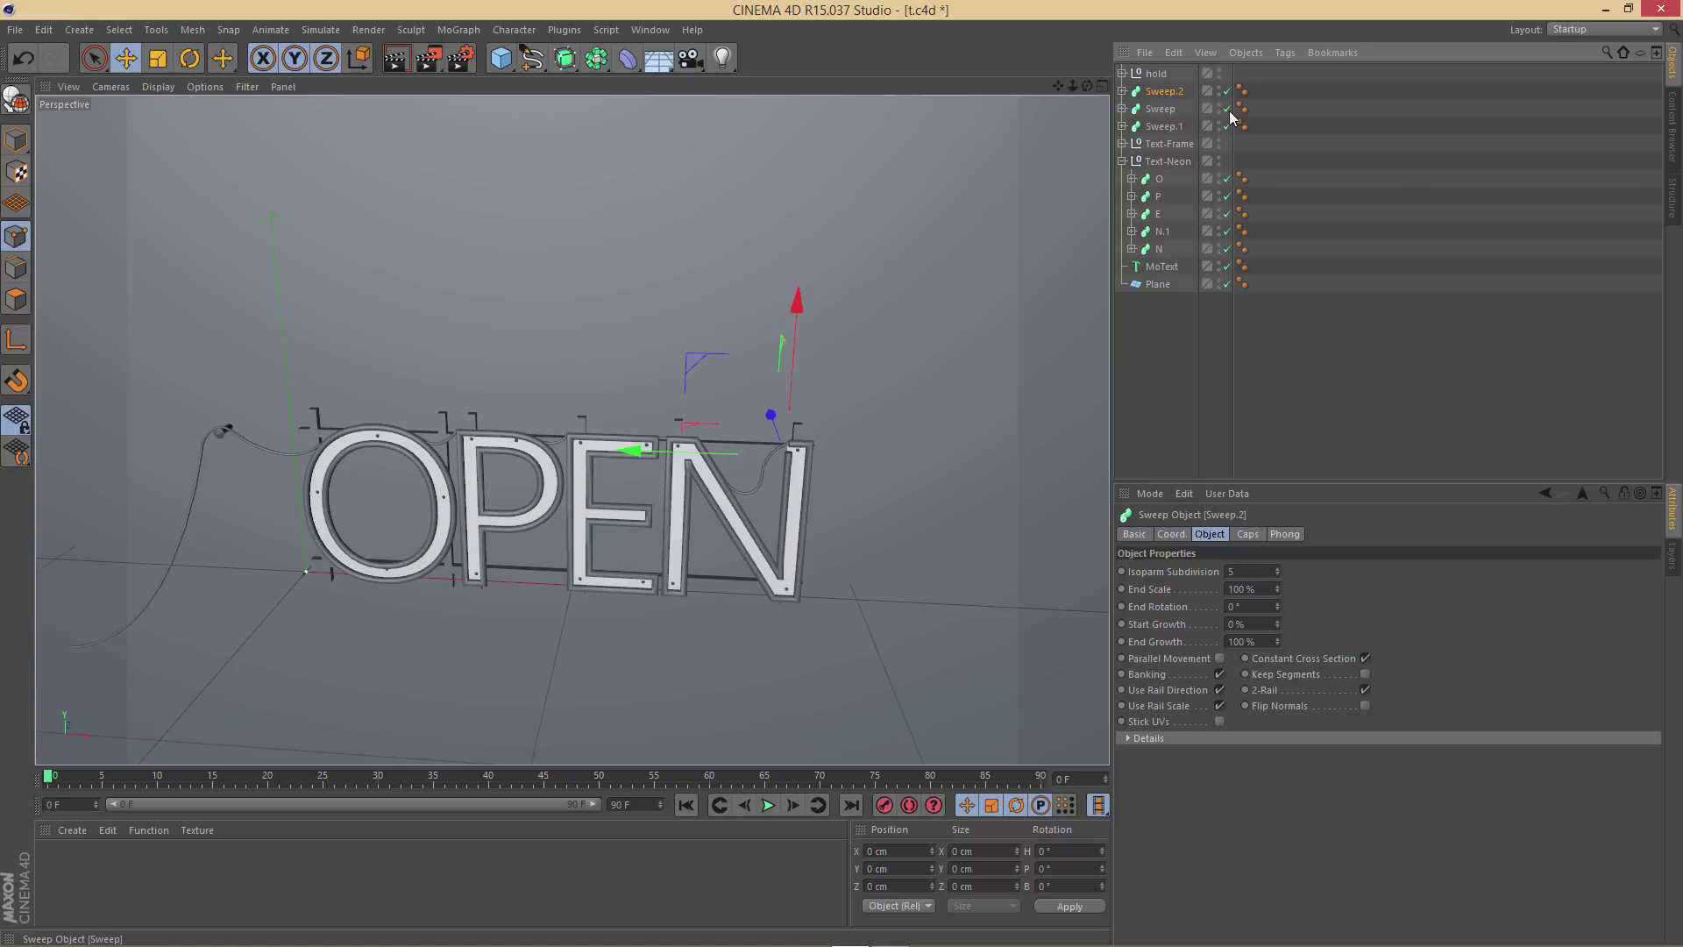
double_click(1166, 91)
type("w")
key("Return")
left_click(1157, 75, "ctrl")
key("alt+g")
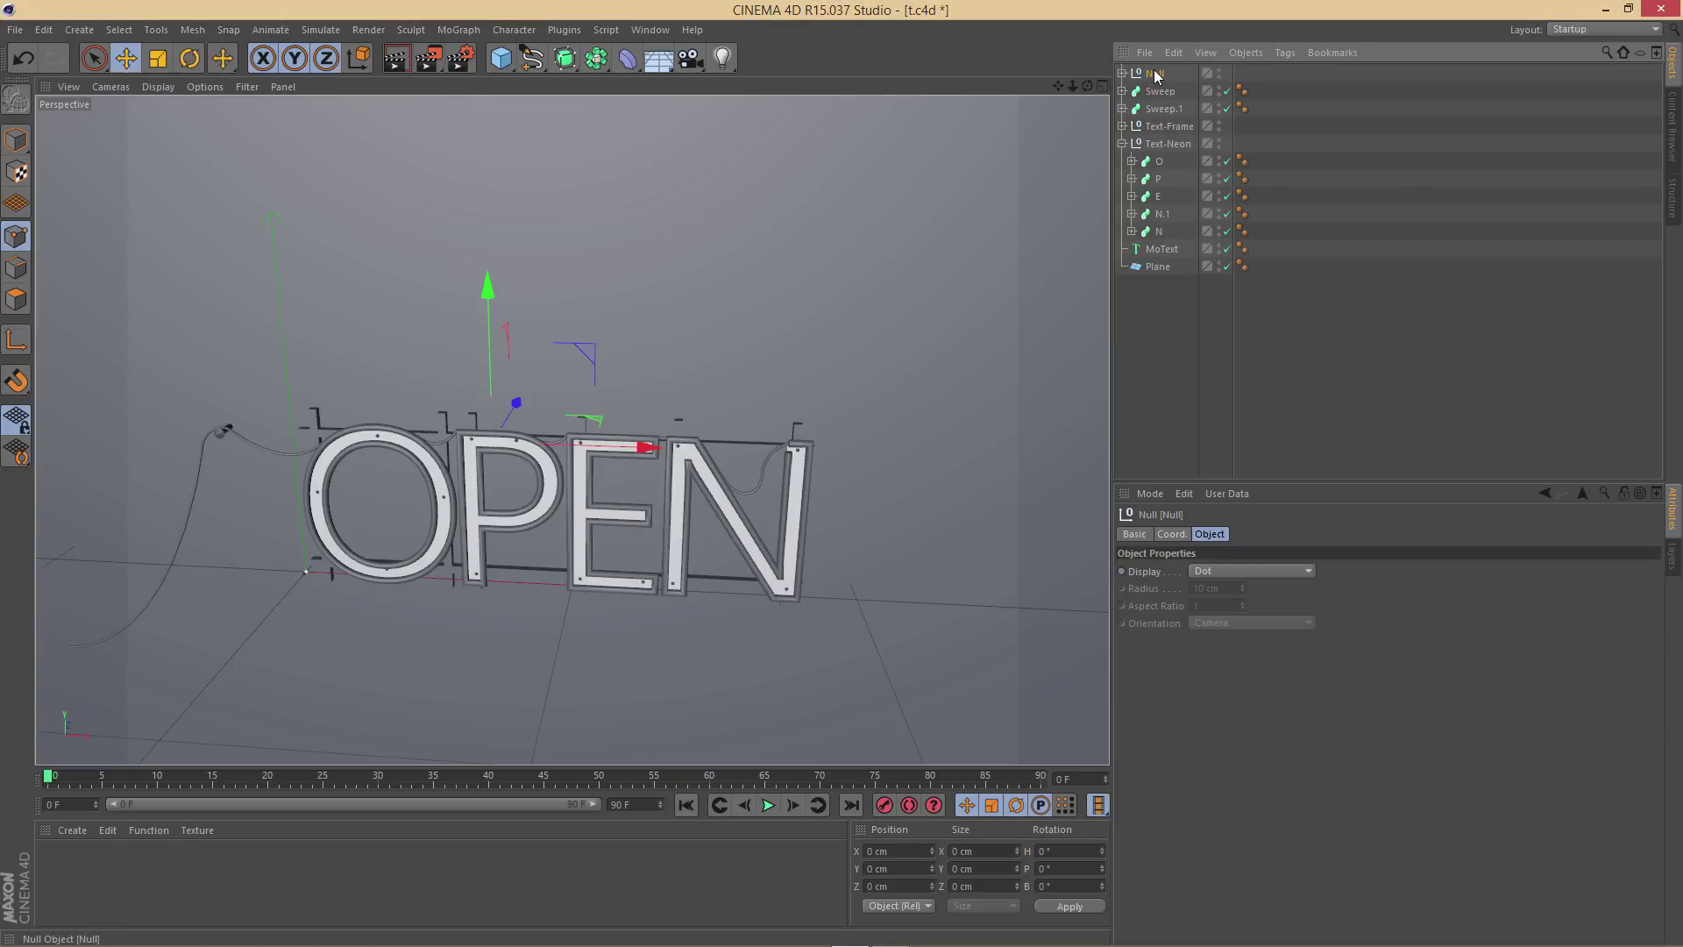
double_click(1158, 72)
type("wire")
key("Return")
Group the Sweep and Sweep.1 objects into a null and name it connections
left_click(1160, 91)
left_click(1166, 108, "ctrl")
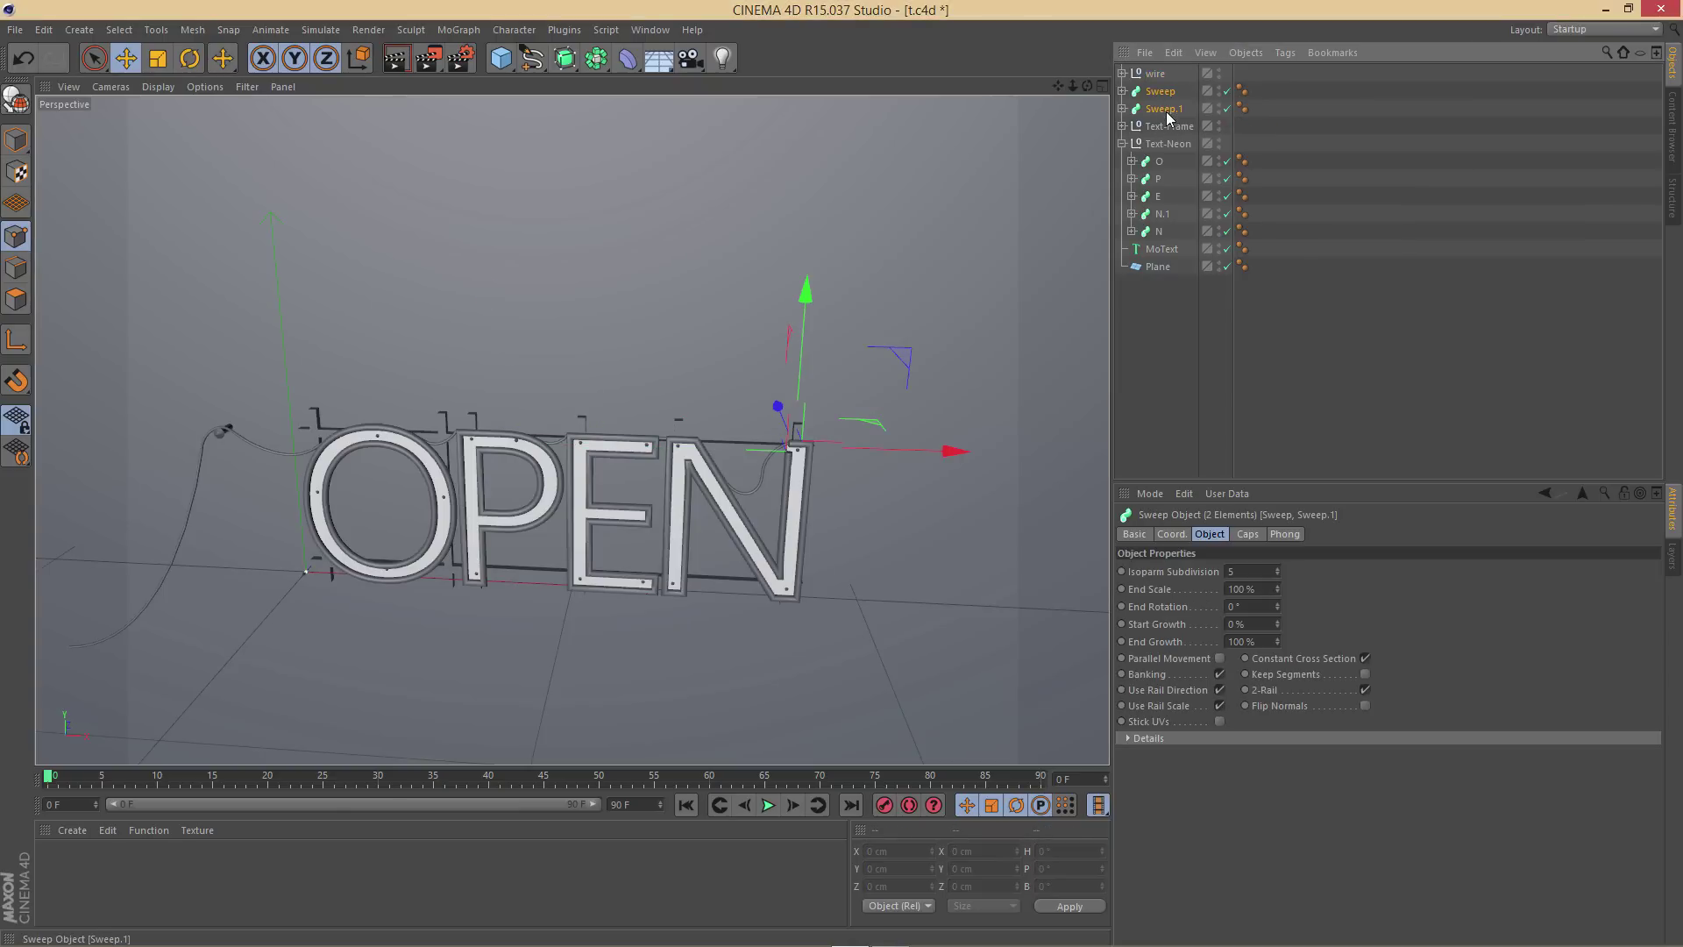
key("alt+g")
double_click(1158, 90)
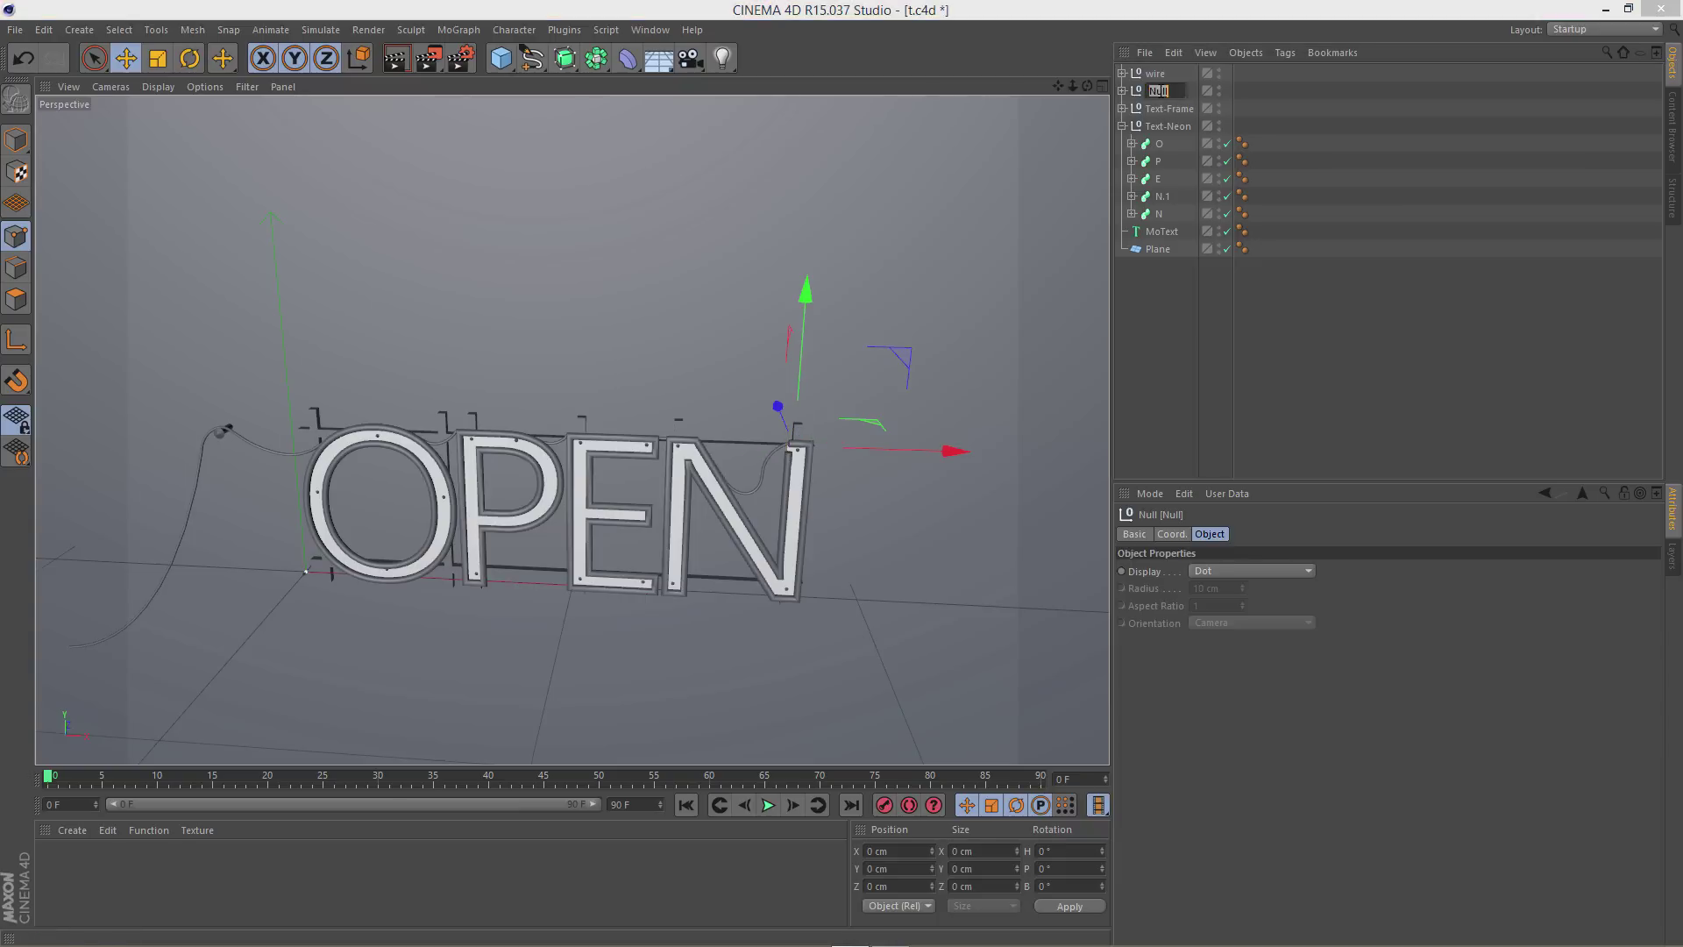
type("co")
key("Return")
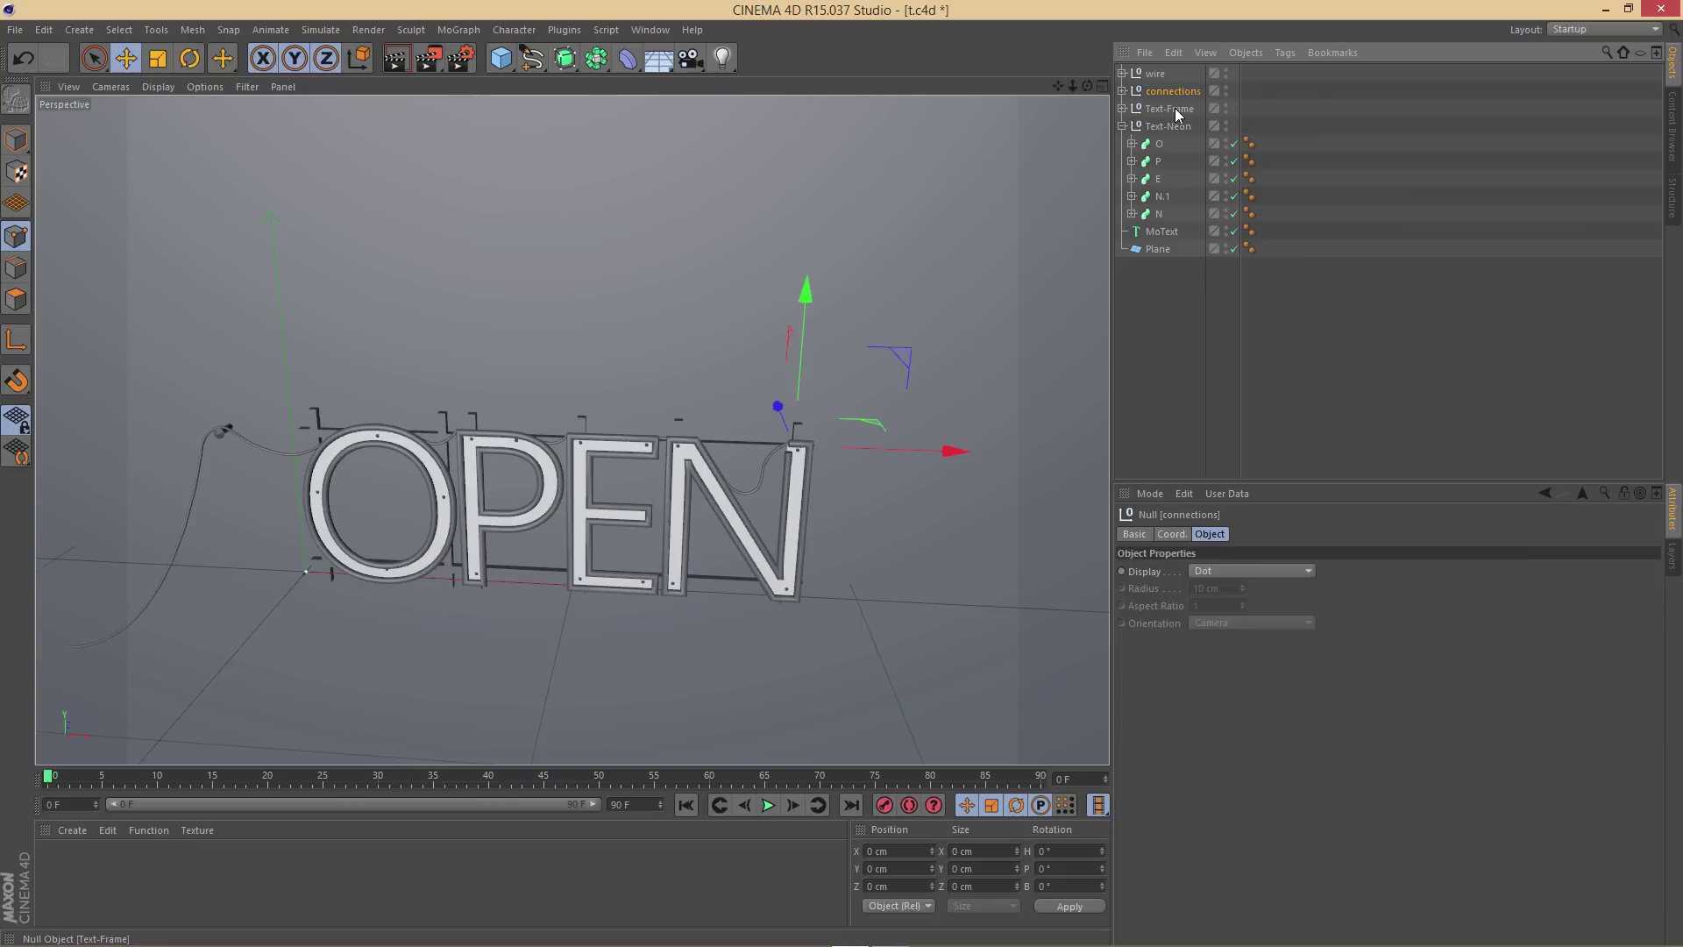
Collapse the Text-Neon group and move the connections group below Text-Frame in the object hierarchy
left_click(1173, 110)
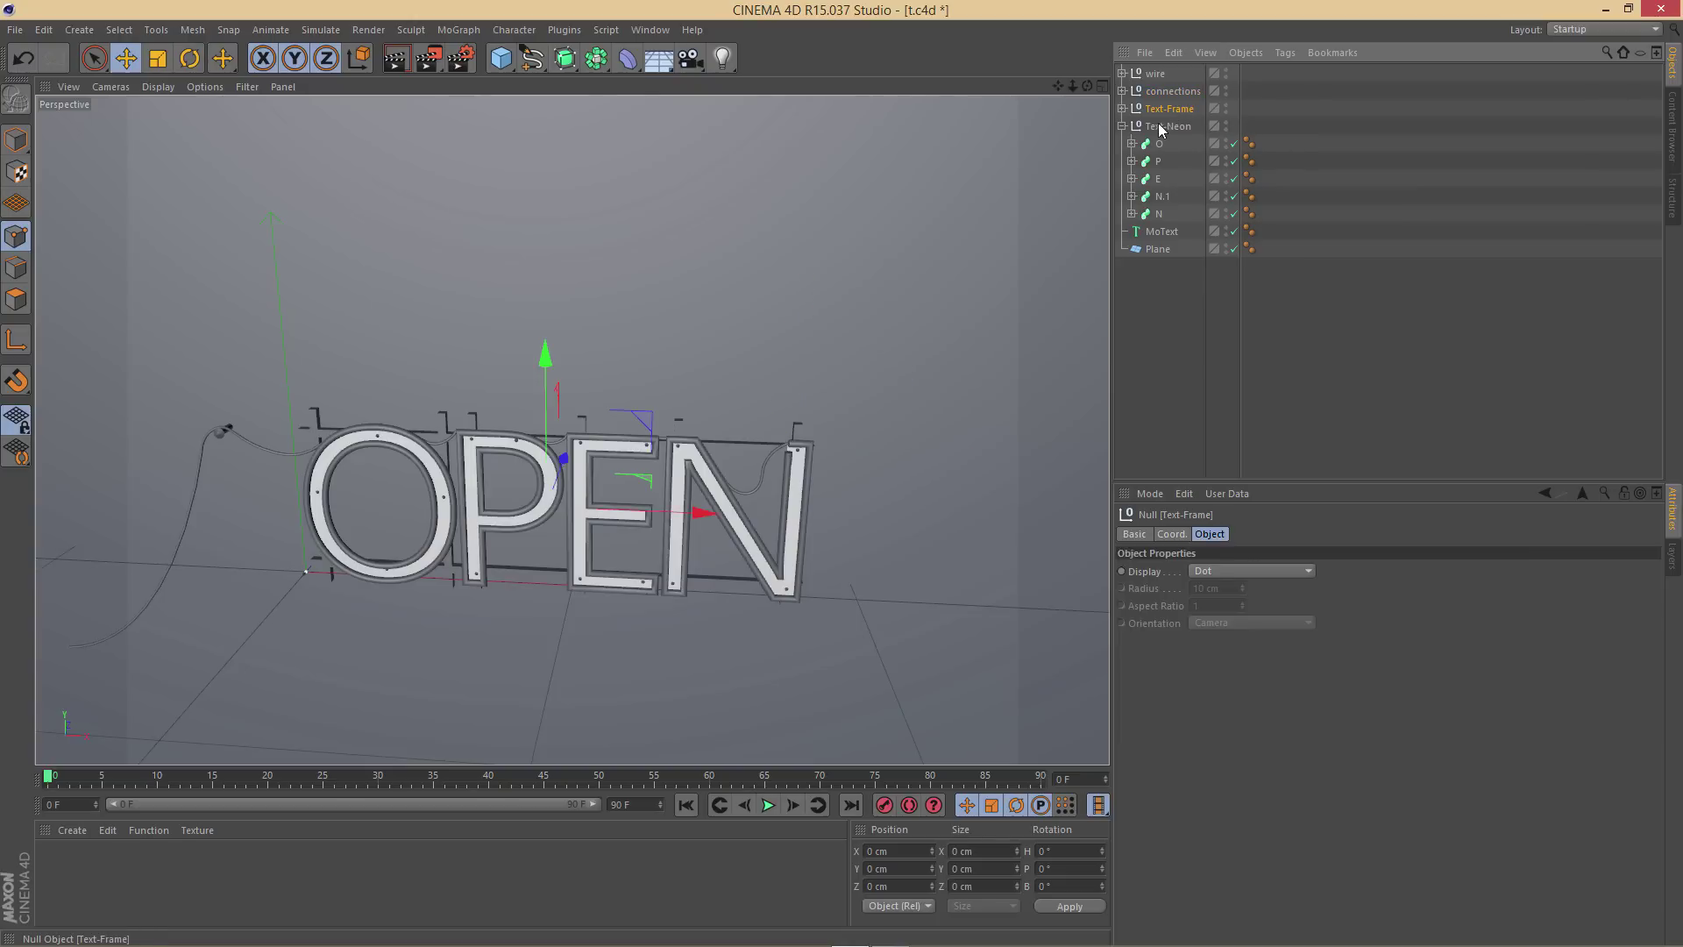
left_click(1122, 126)
left_click_drag(1196, 89, 1195, 121)
left_click(1168, 128)
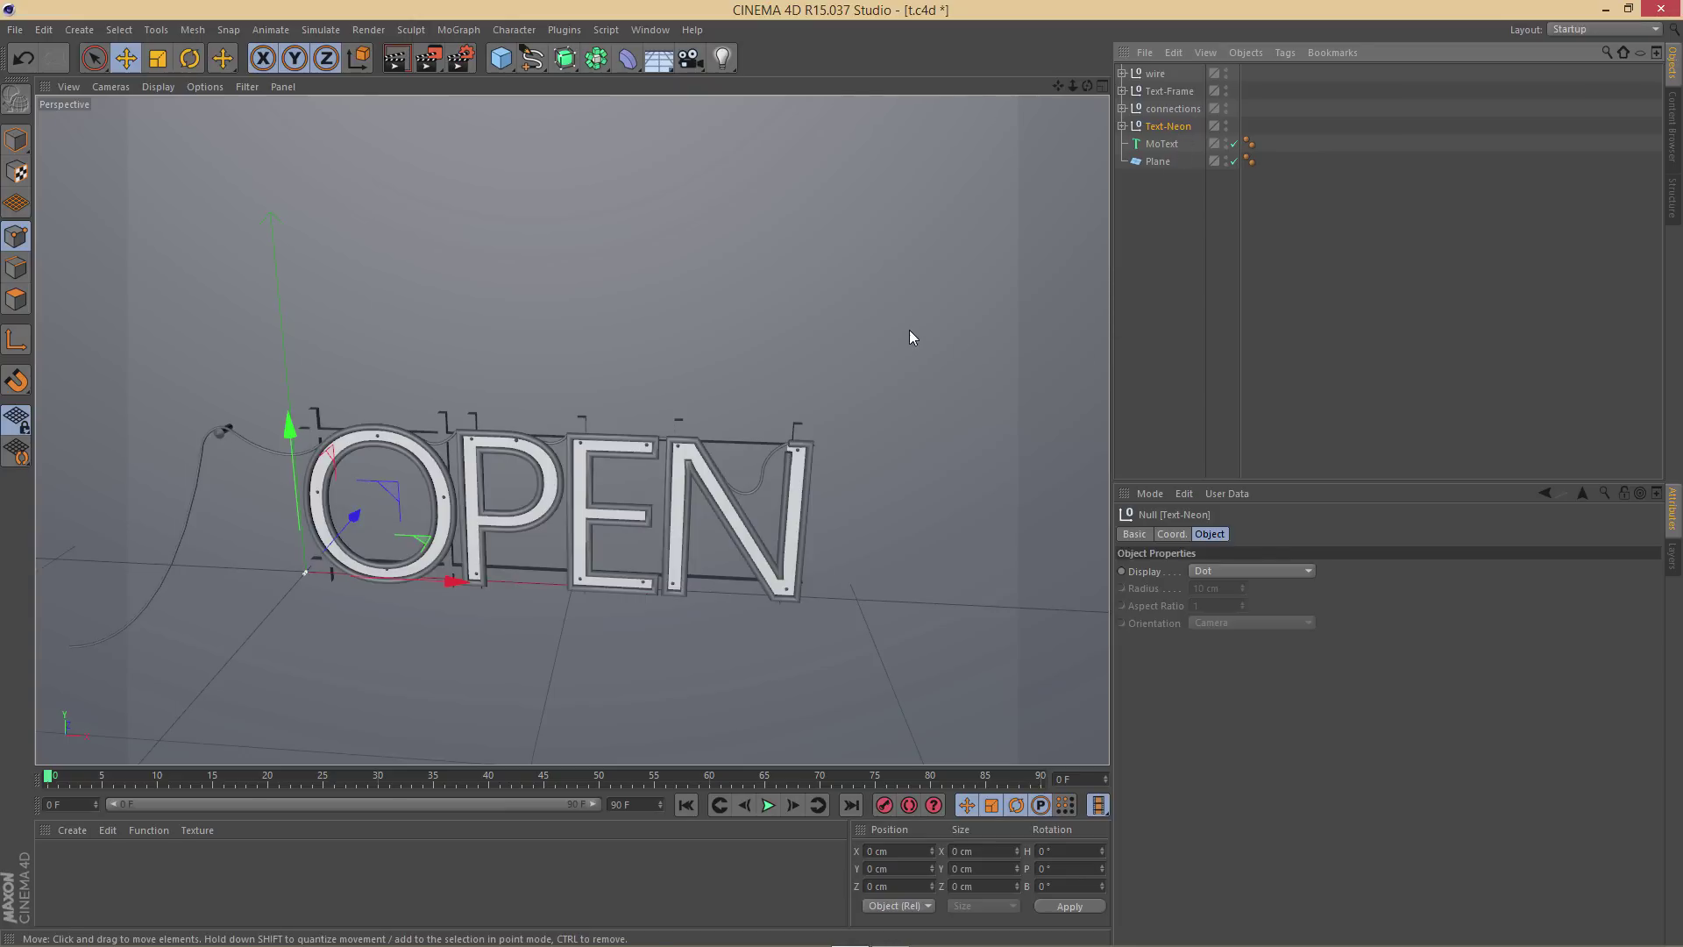
scroll(875, 342, "up", 3)
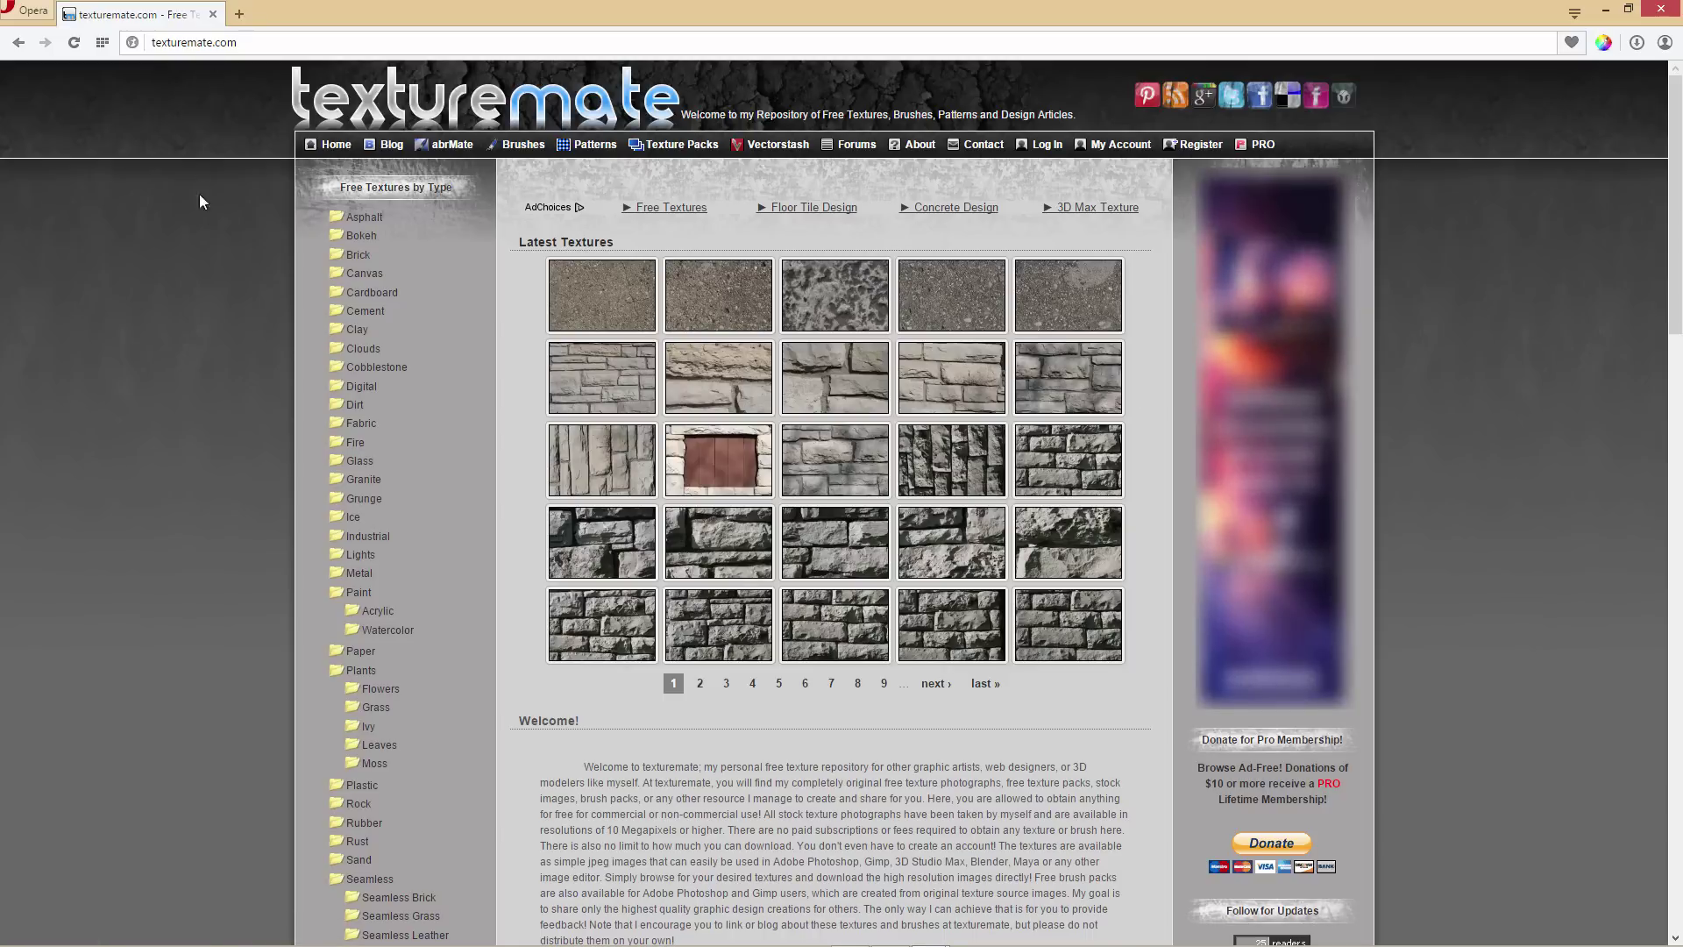
Switch to the browser and open the original-resolution light grey block texture from texturemate.com's Brick category
scroll(1182, 688, "down", 8)
scroll(1182, 687, "up", 8)
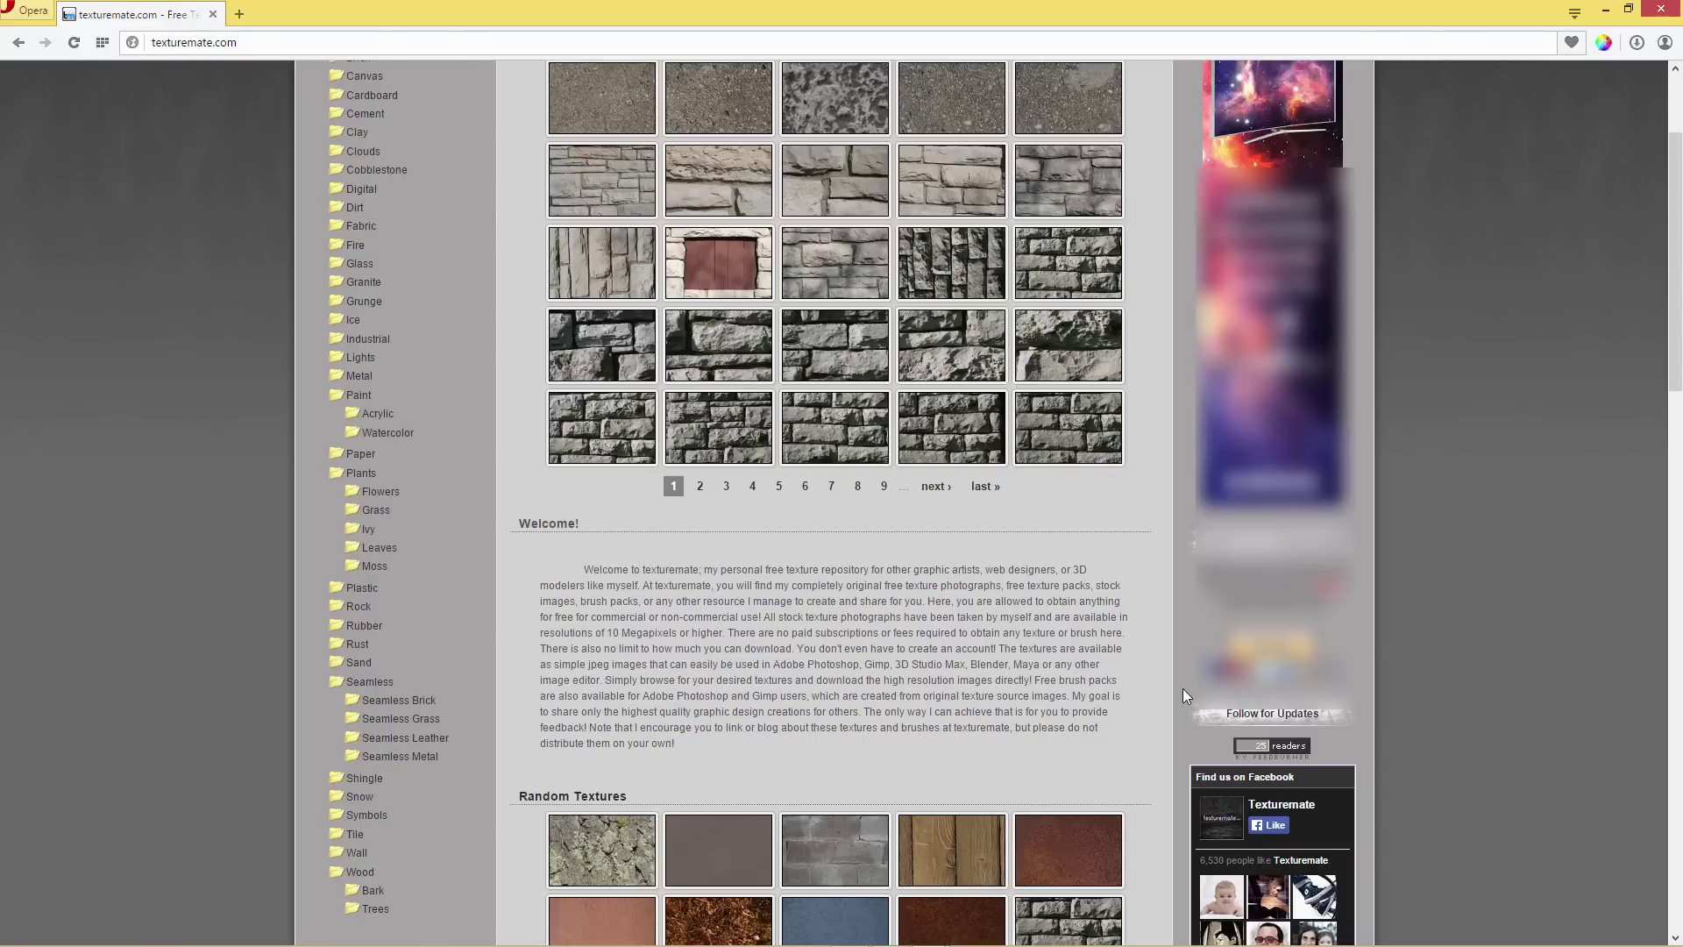
left_click(361, 260)
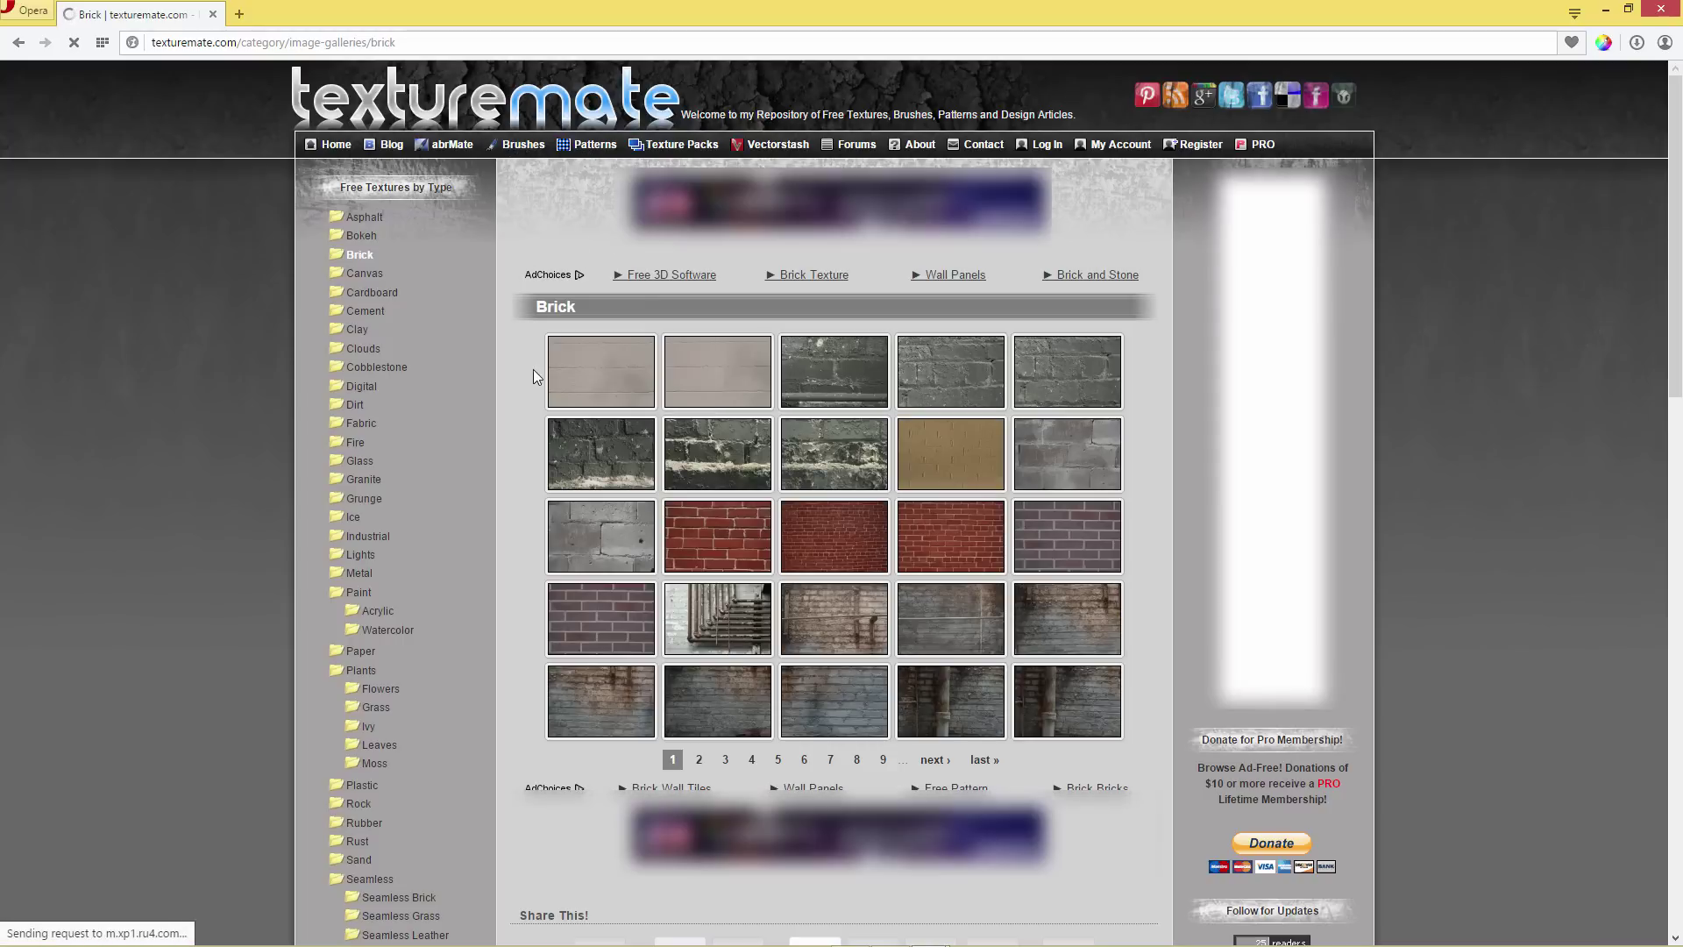
left_click(600, 538)
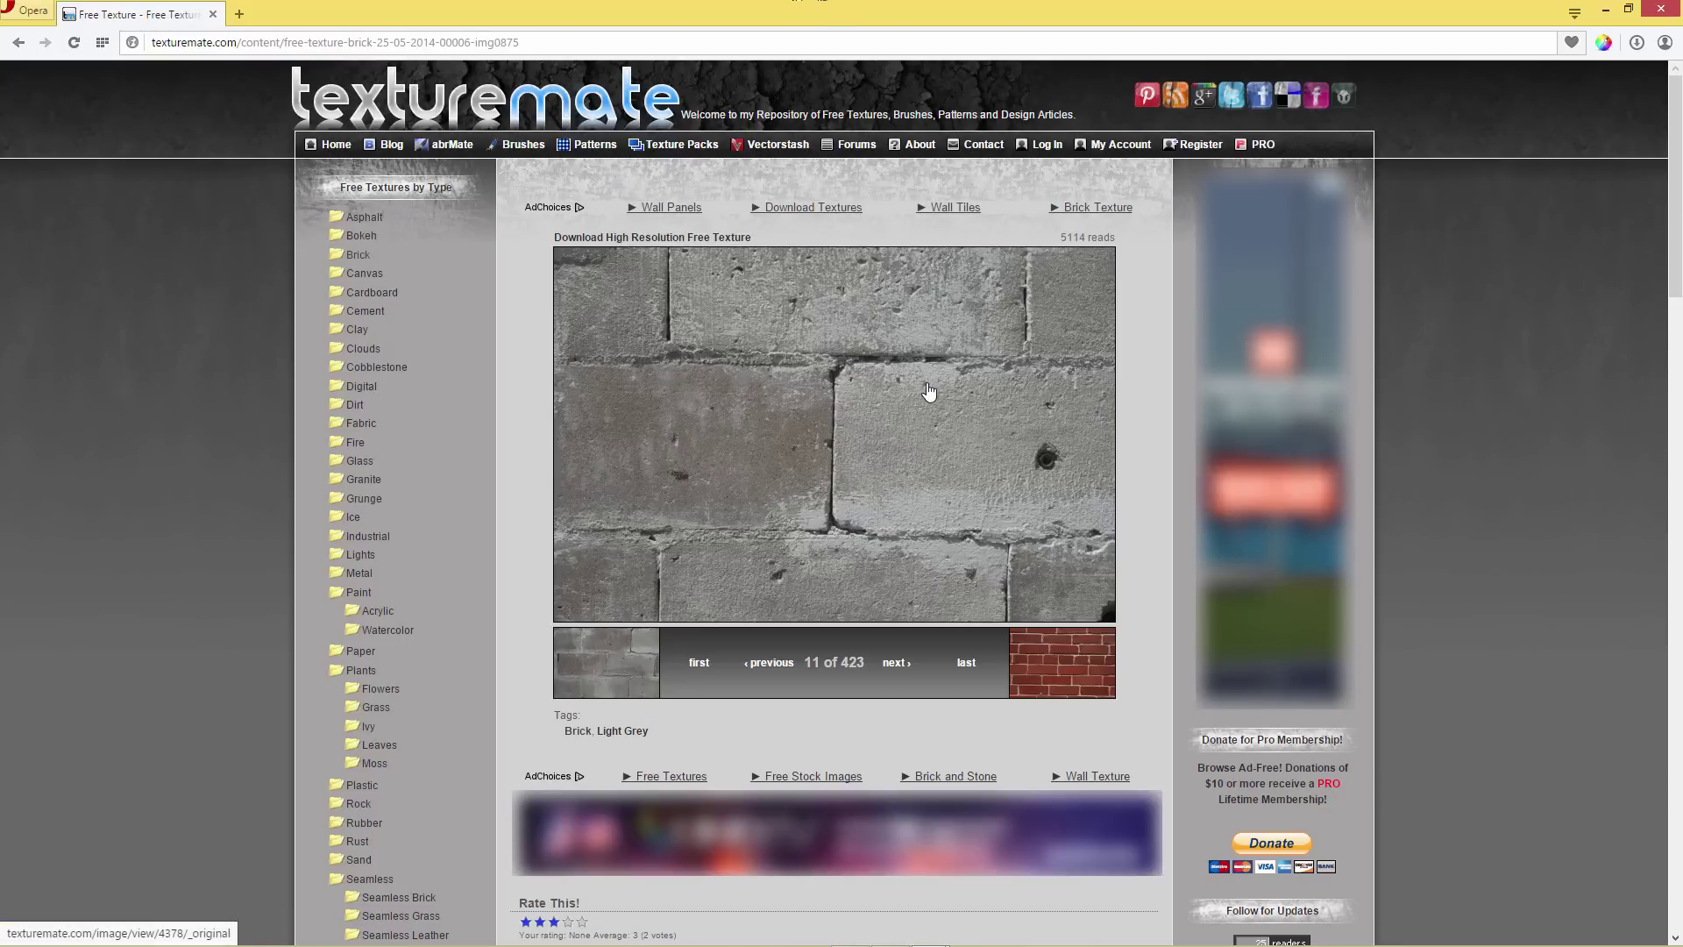
left_click(961, 391)
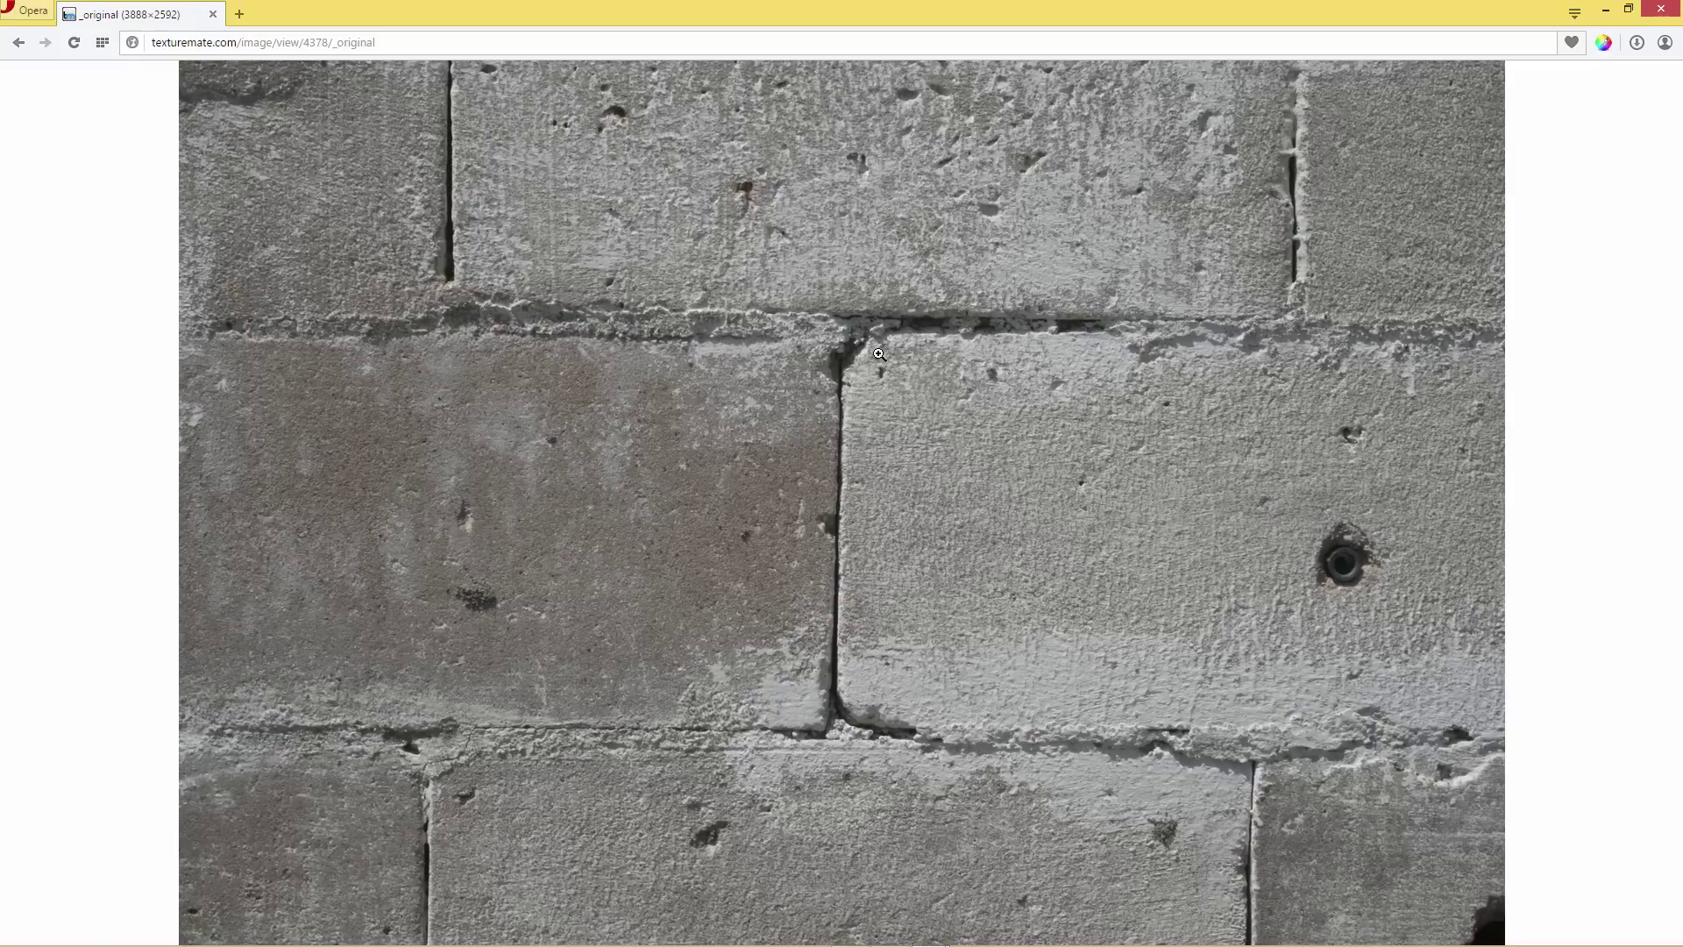
left_click(865, 383)
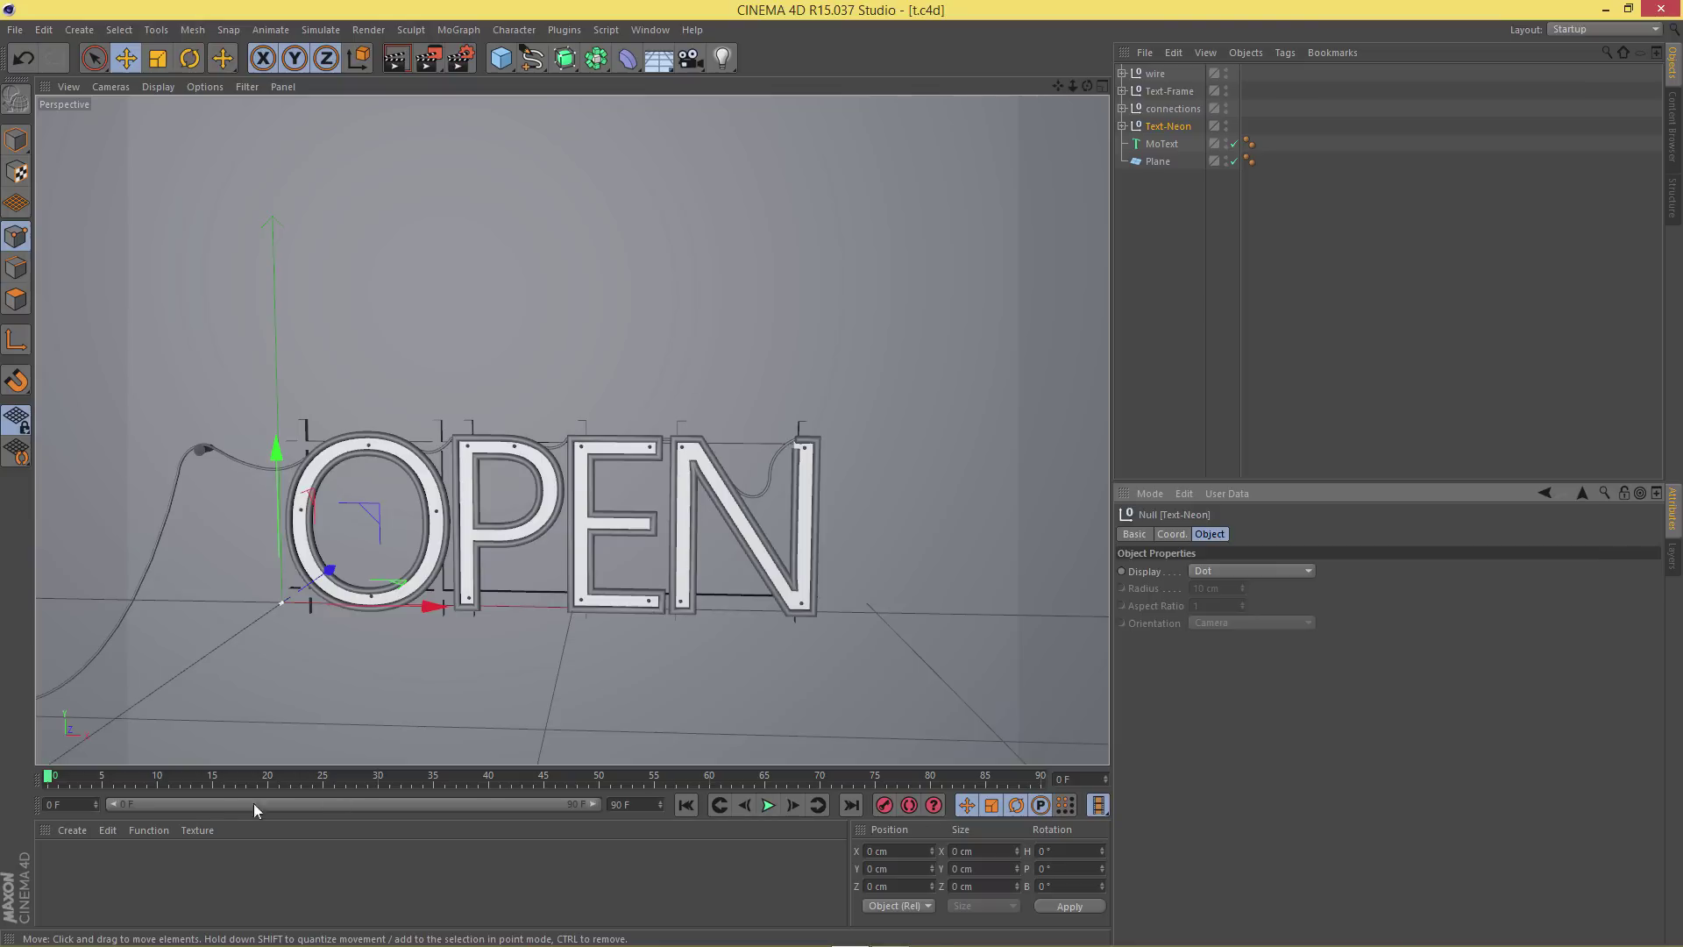
Back in Cinema 4D, create a new material and name it wall
double_click(139, 875)
double_click(54, 864)
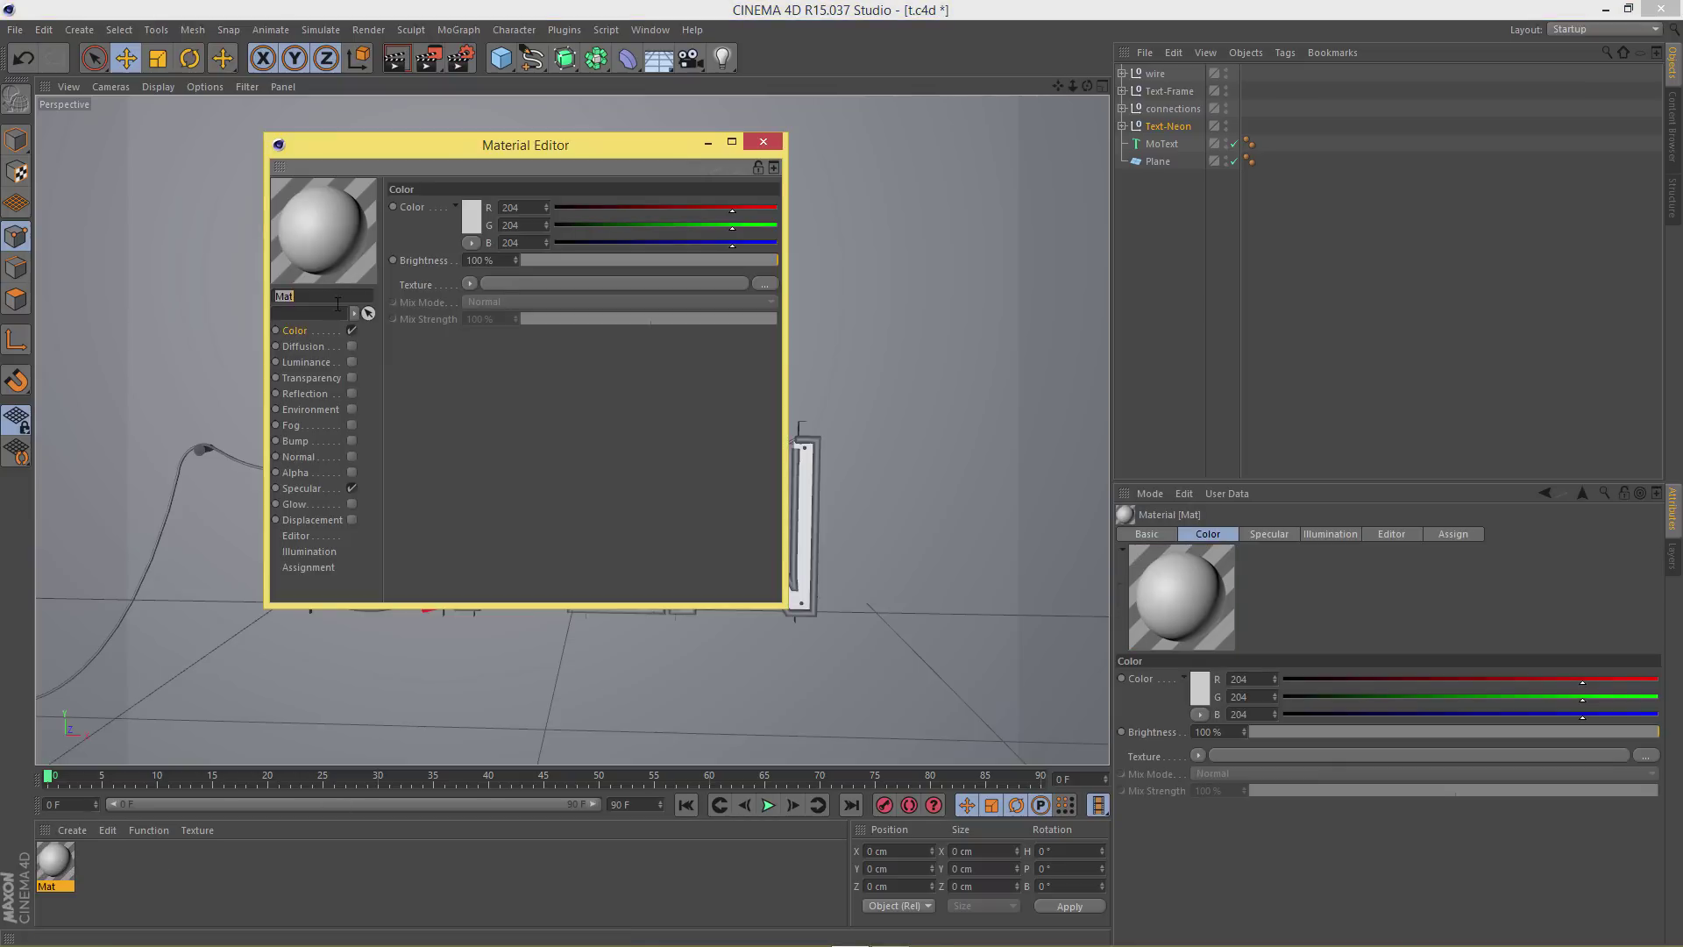
type("wall")
key("Return")
Load _original1.jpg as the wall material's color texture and close the Material Editor
left_click(470, 287)
left_click(498, 318)
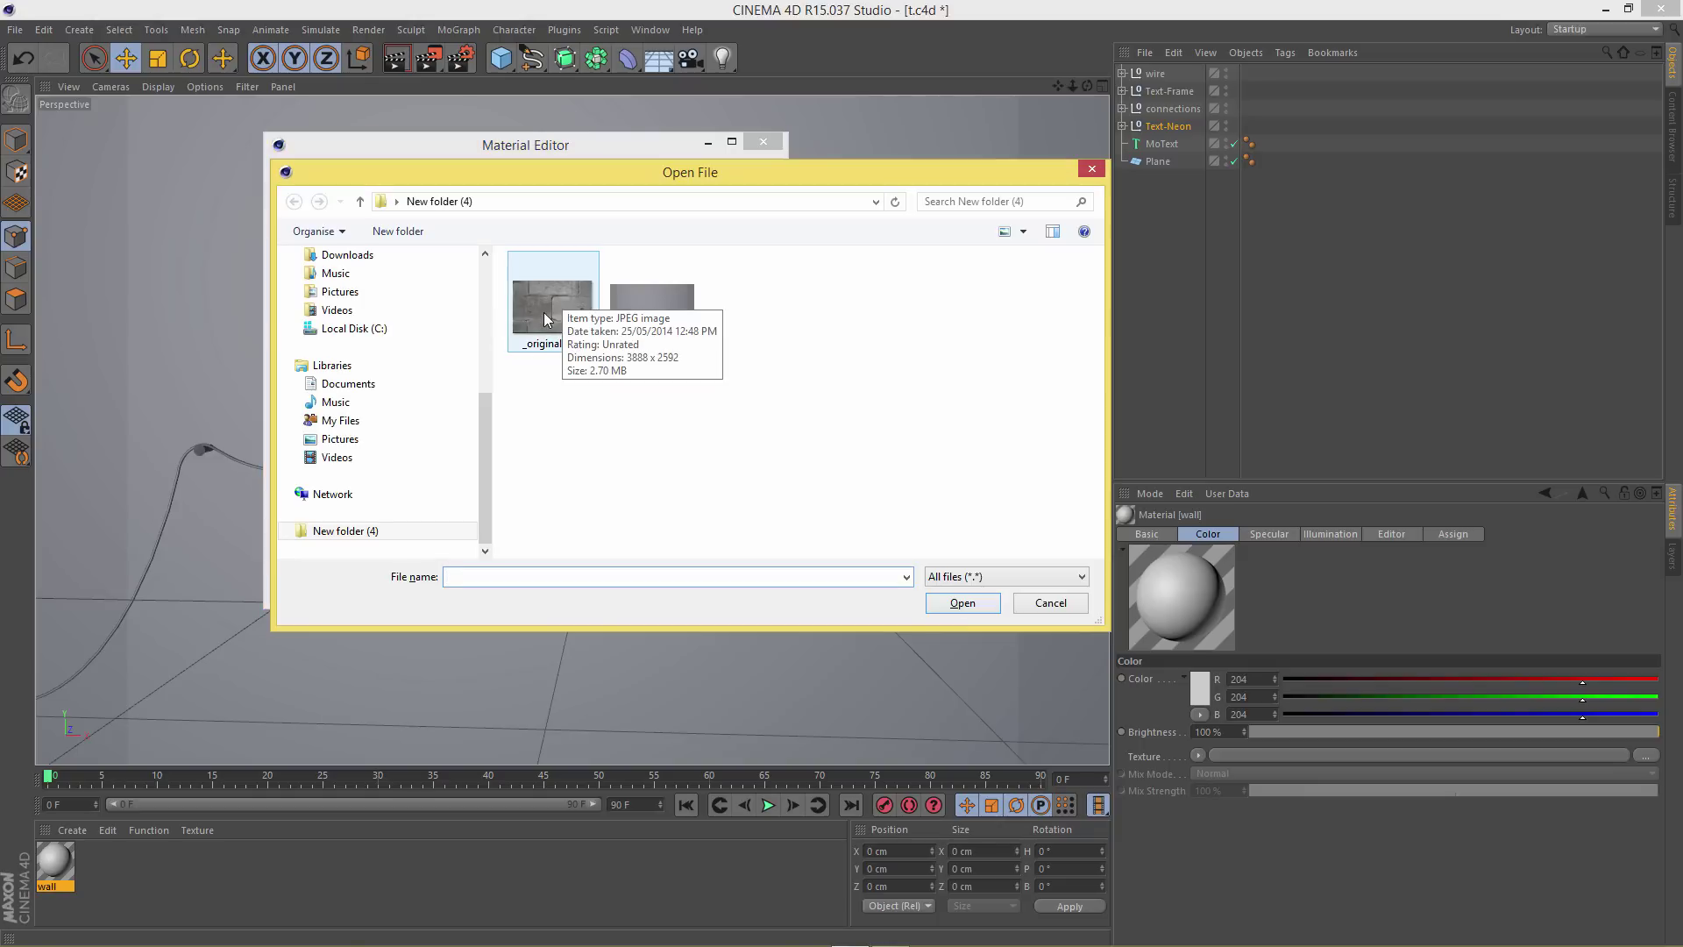
left_click(545, 319)
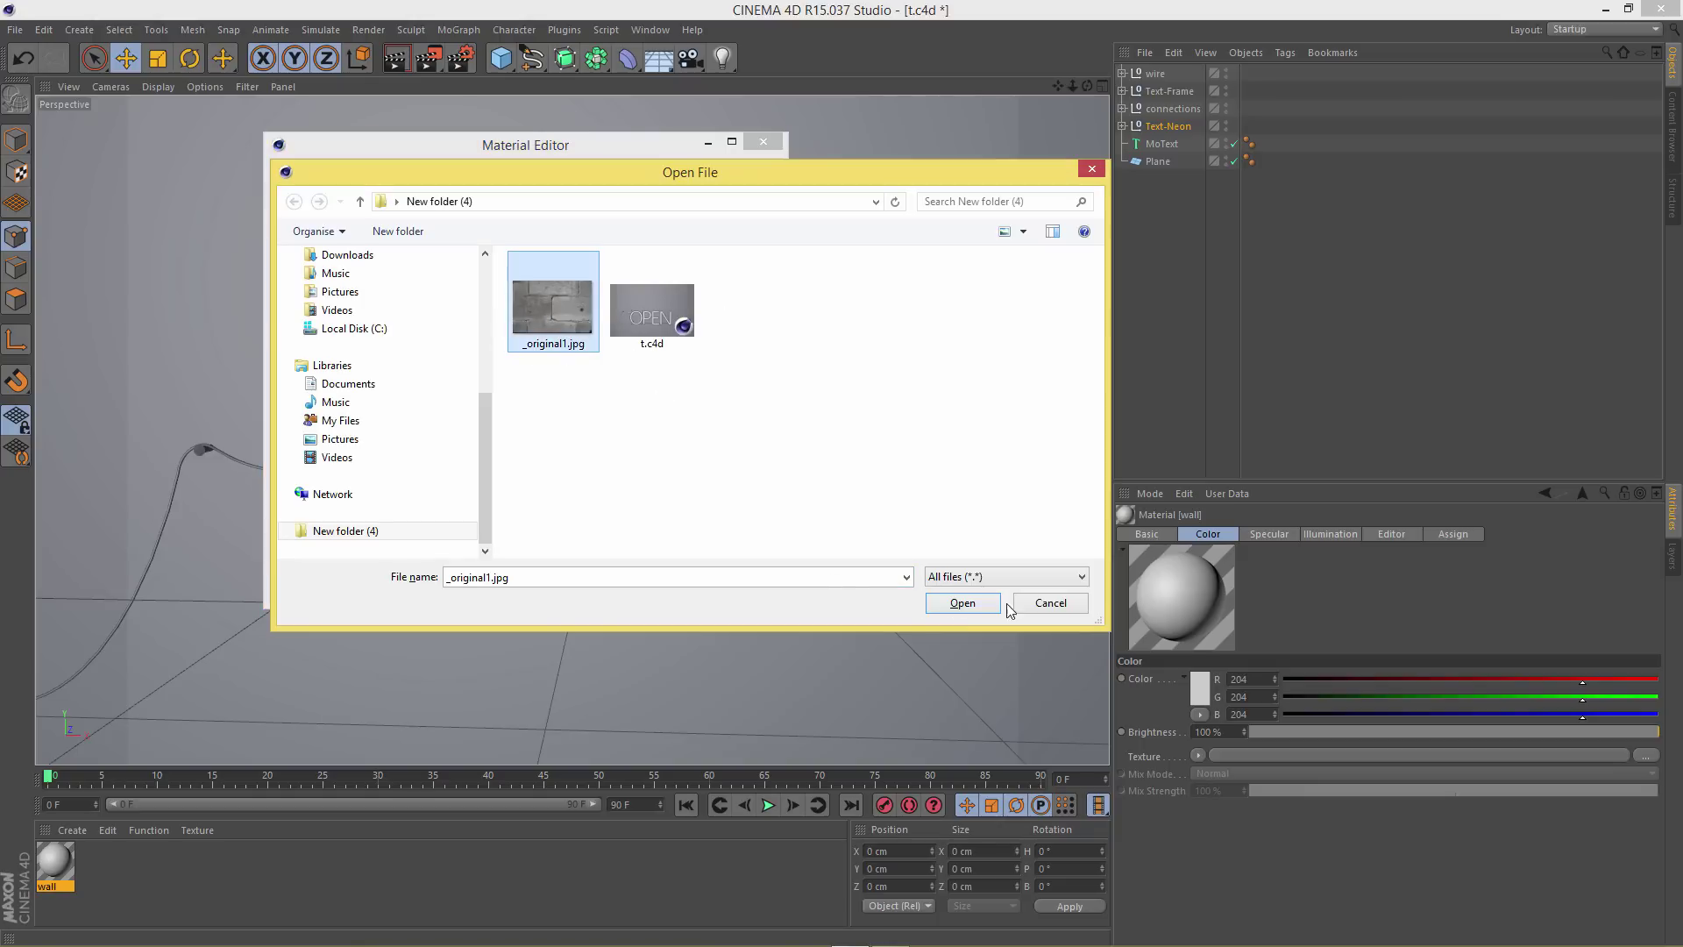
left_click(961, 603)
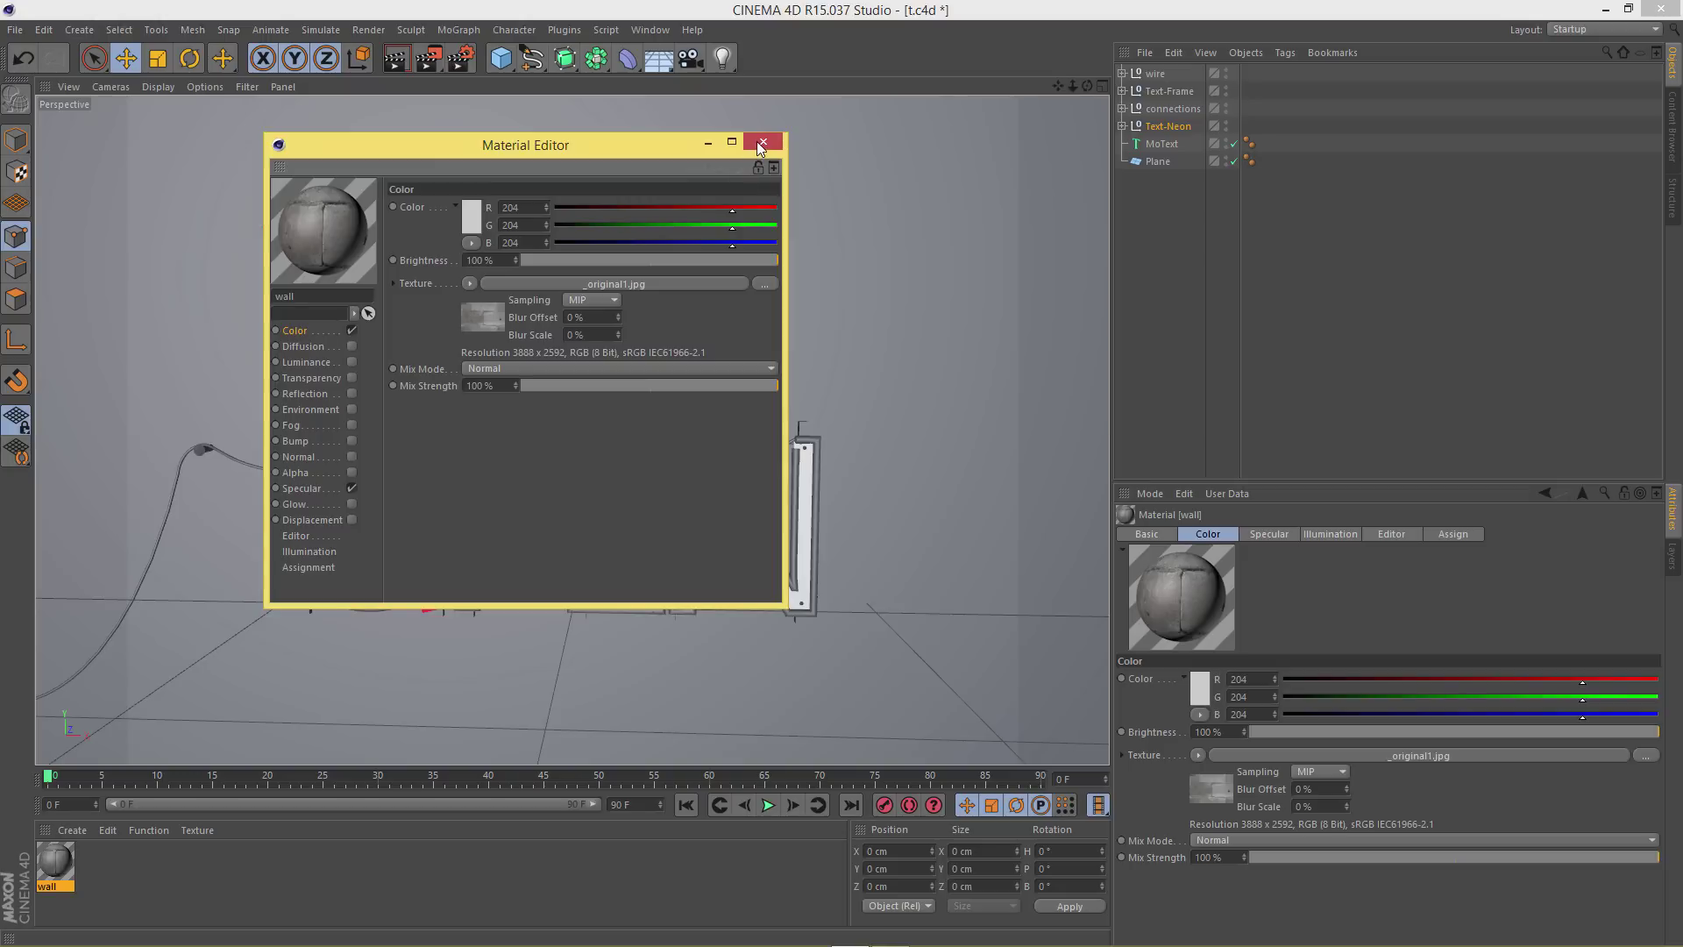
left_click(759, 145)
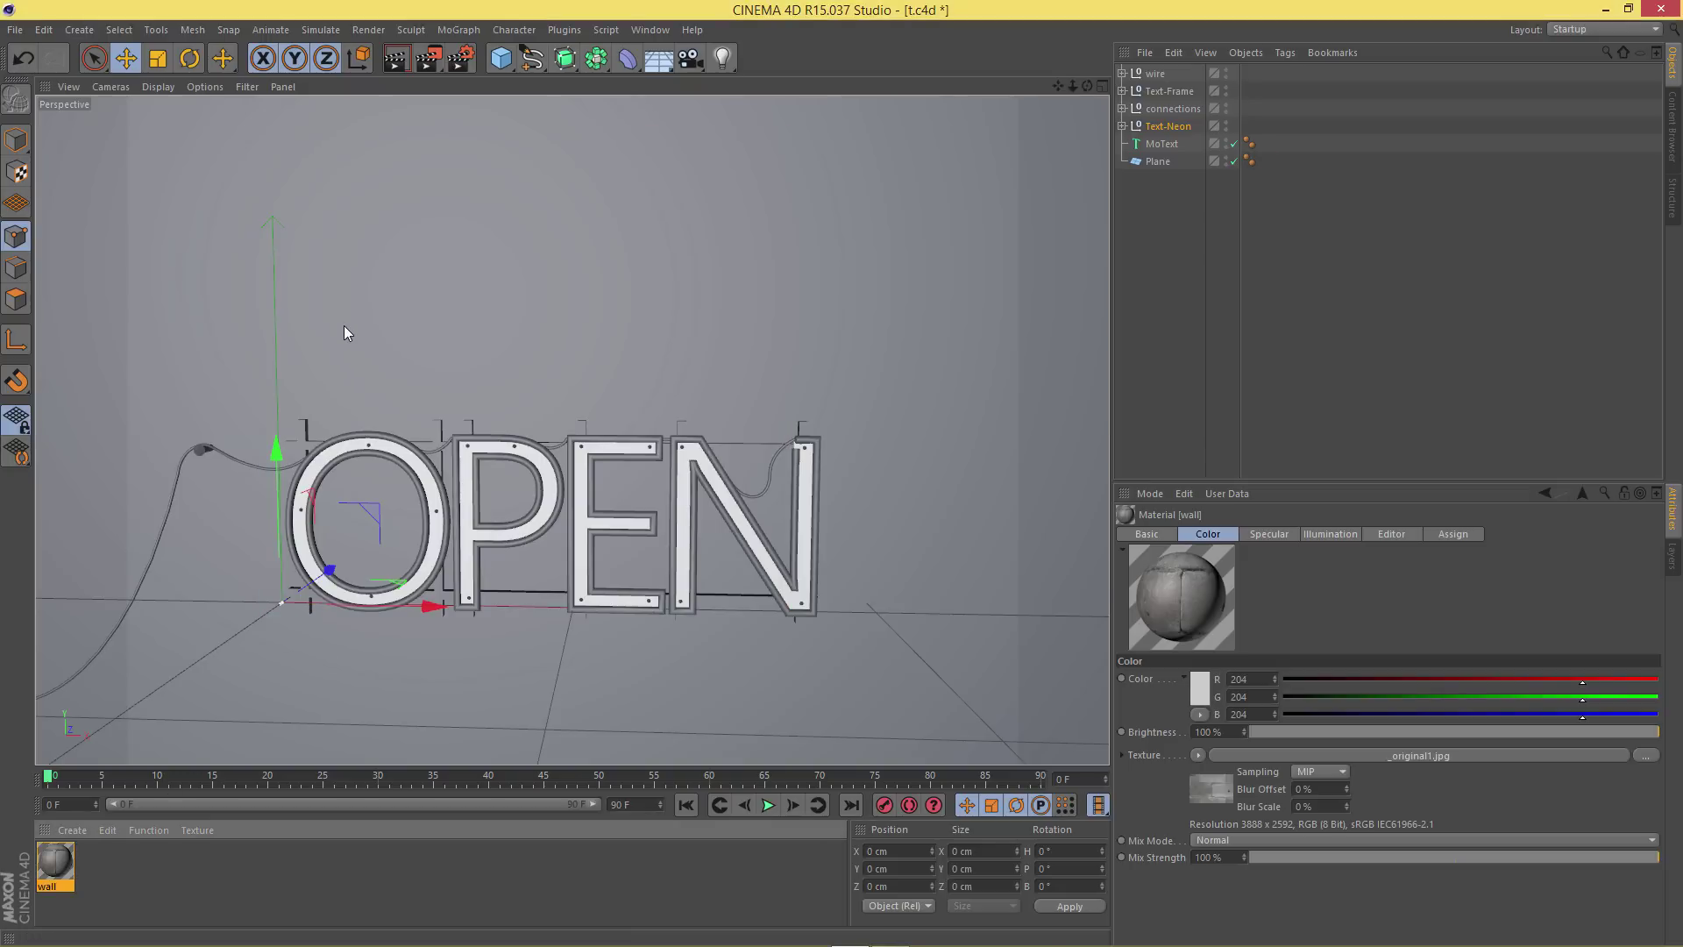
Apply the wall material to the background plane behind the sign
left_click_drag(344, 325, 344, 324)
scroll(854, 372, "down", 3)
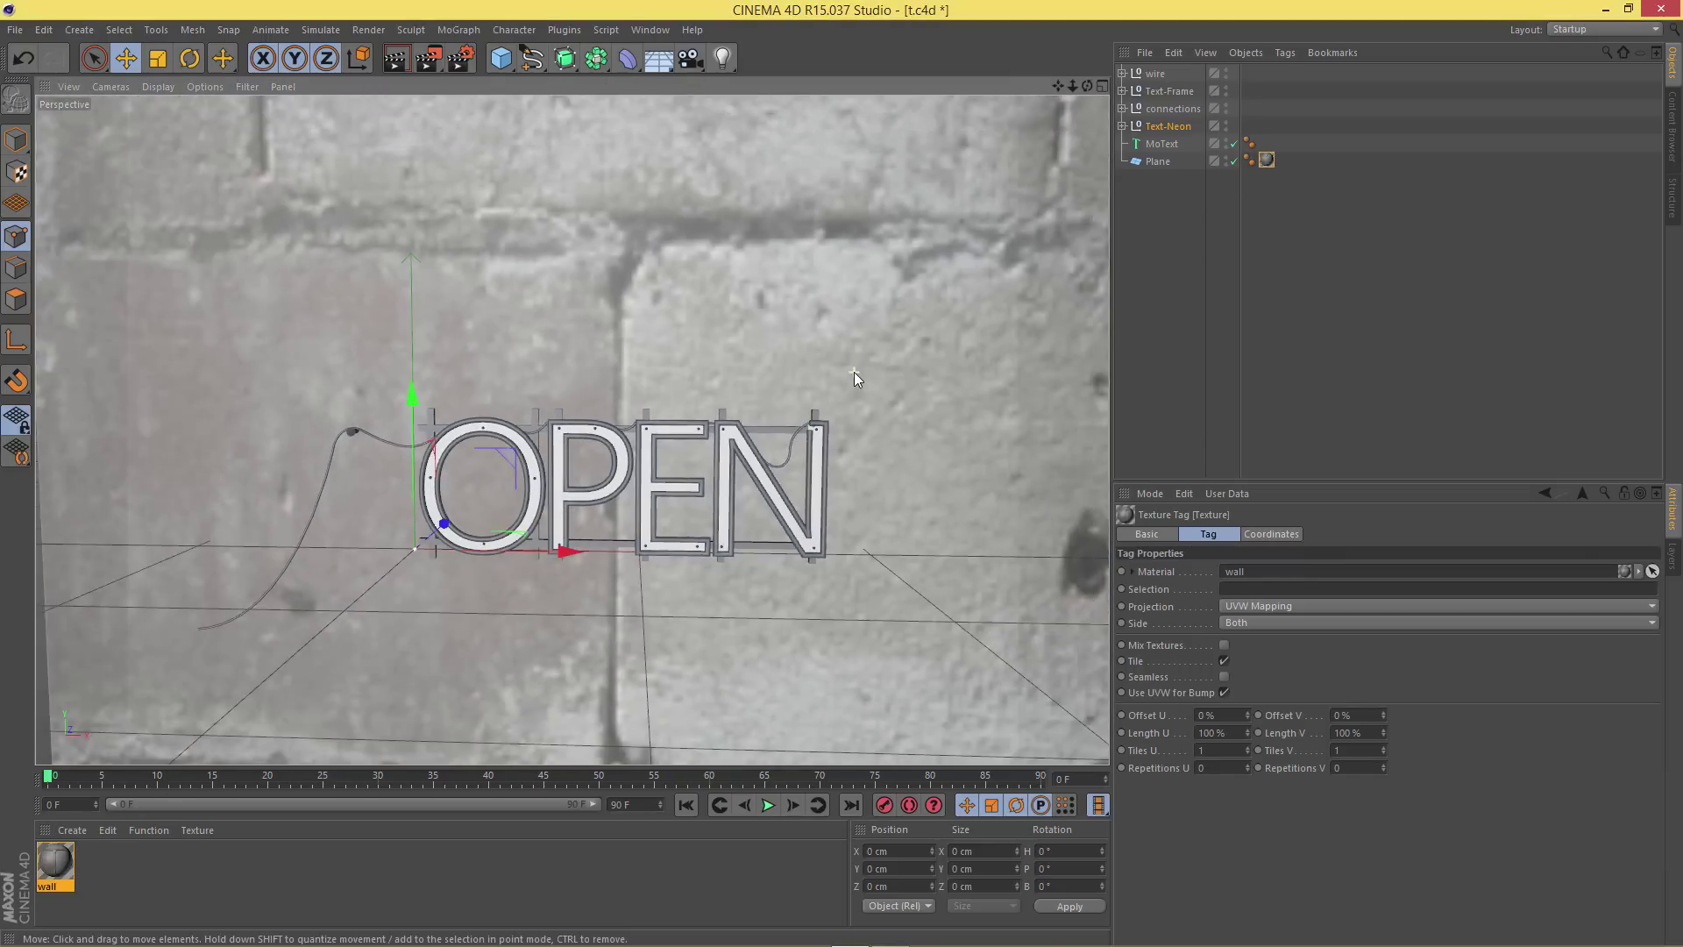
scroll(854, 371, "down", 6)
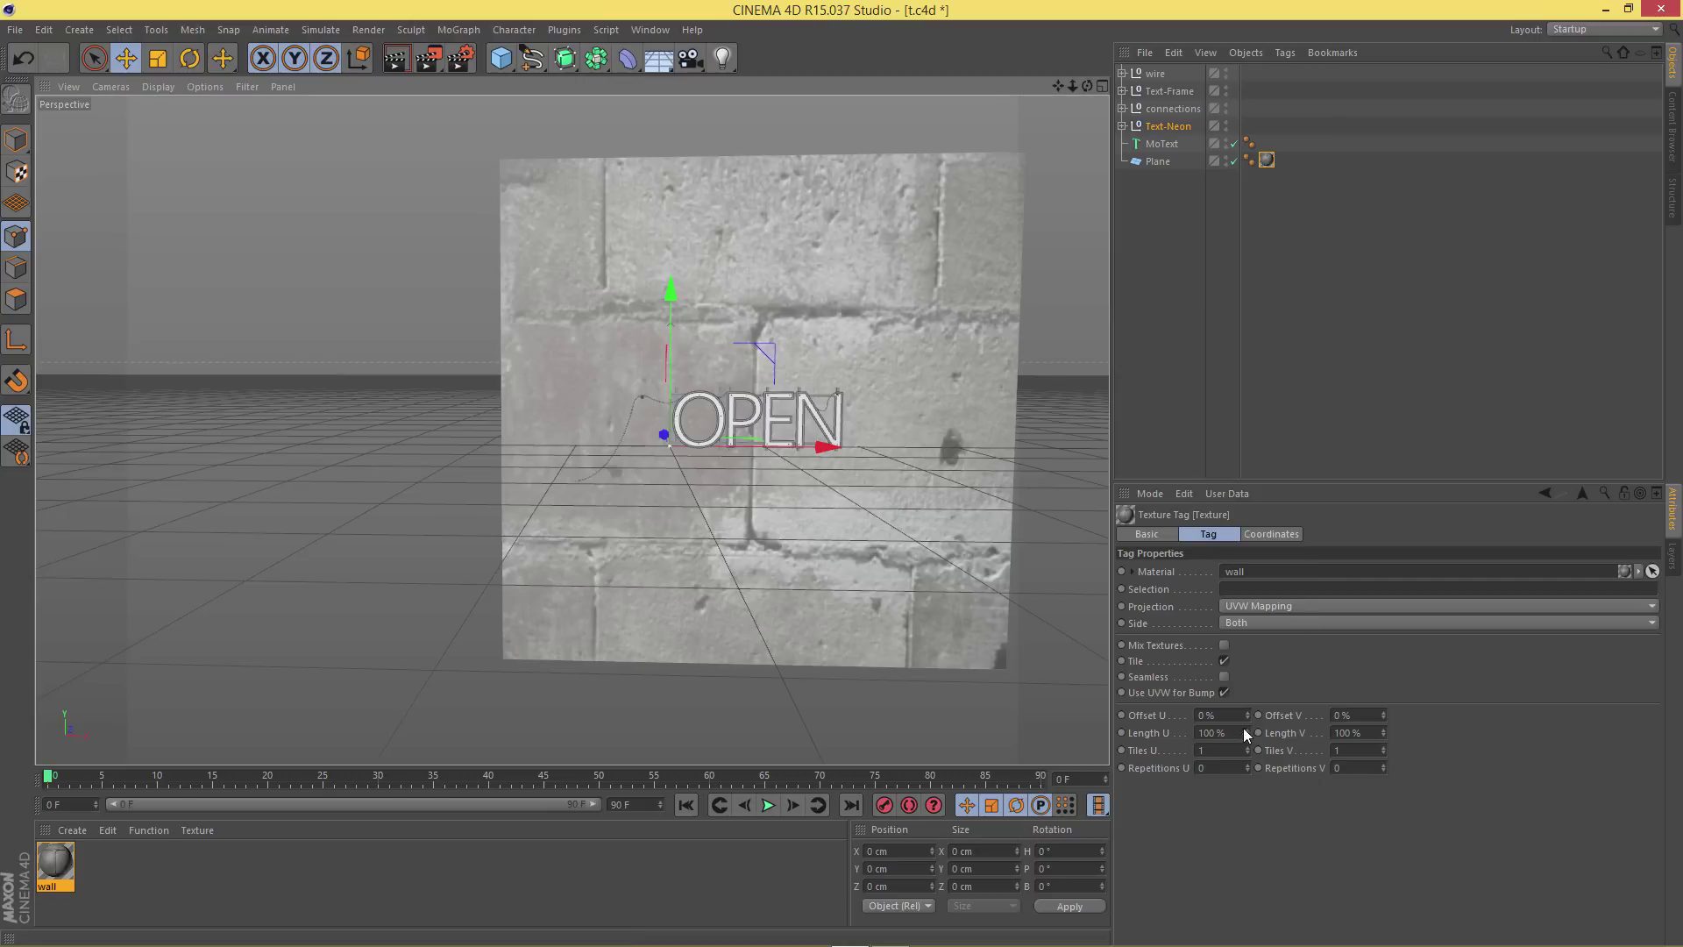
Set both Length U and Length V of the plane's wall texture to 13%
left_click_drag(1248, 733, 1250, 733)
left_click_drag(1382, 734, 1387, 735)
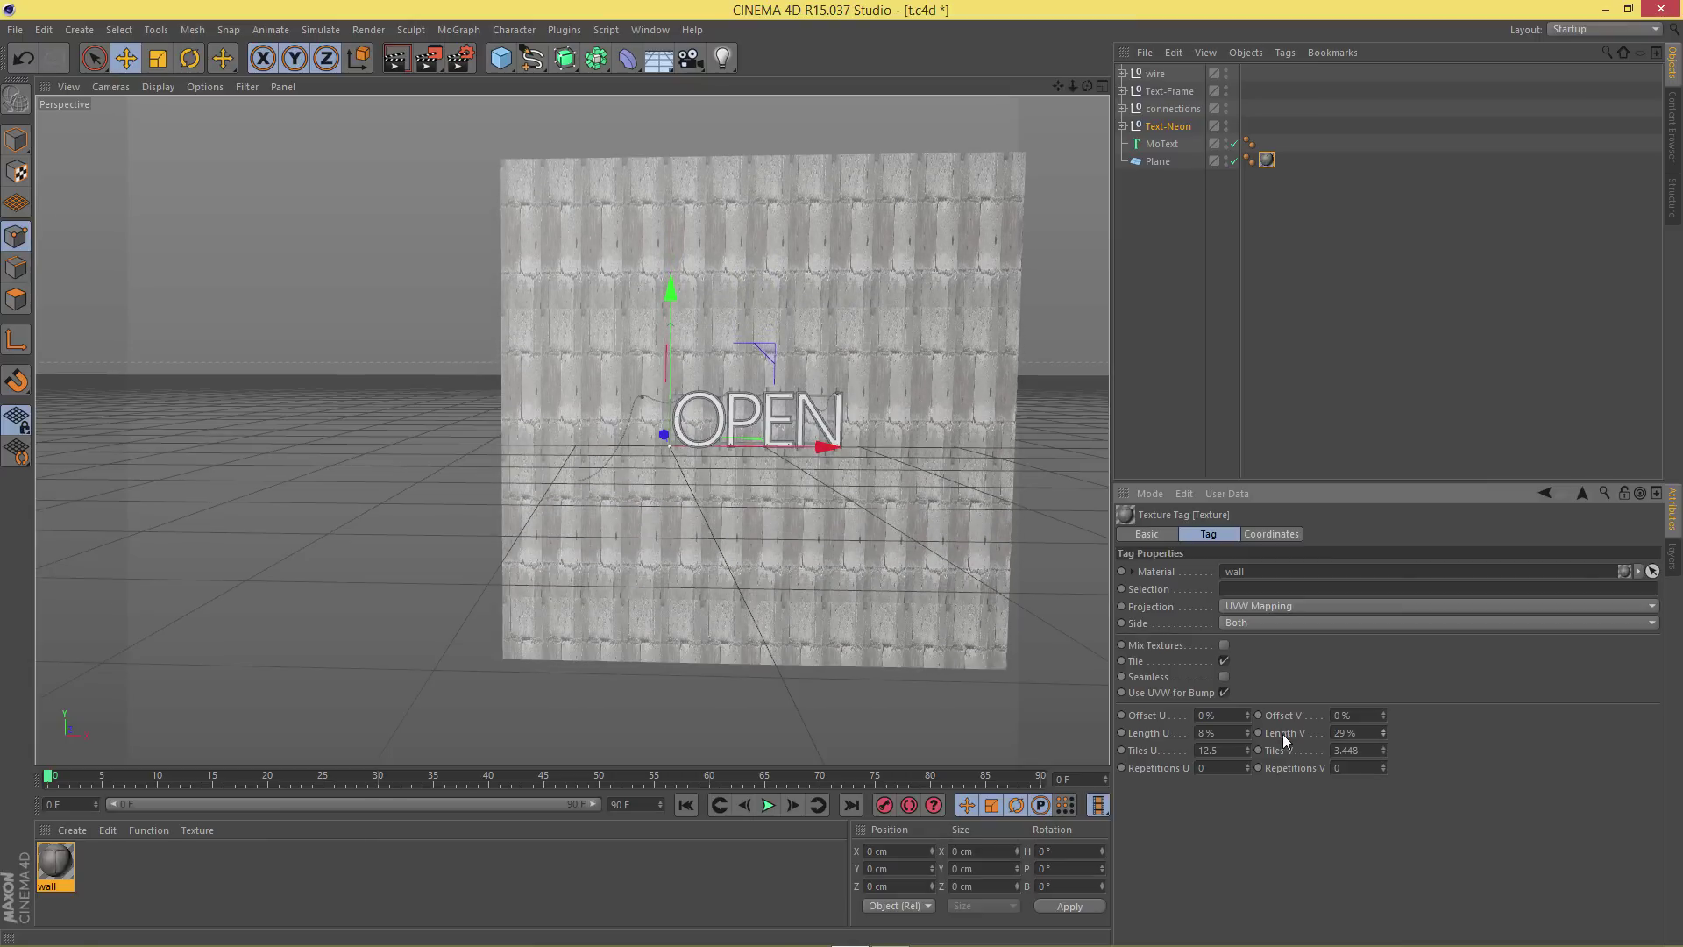
left_click(1238, 733)
type("13")
left_click(1368, 736)
type("13")
key("Return")
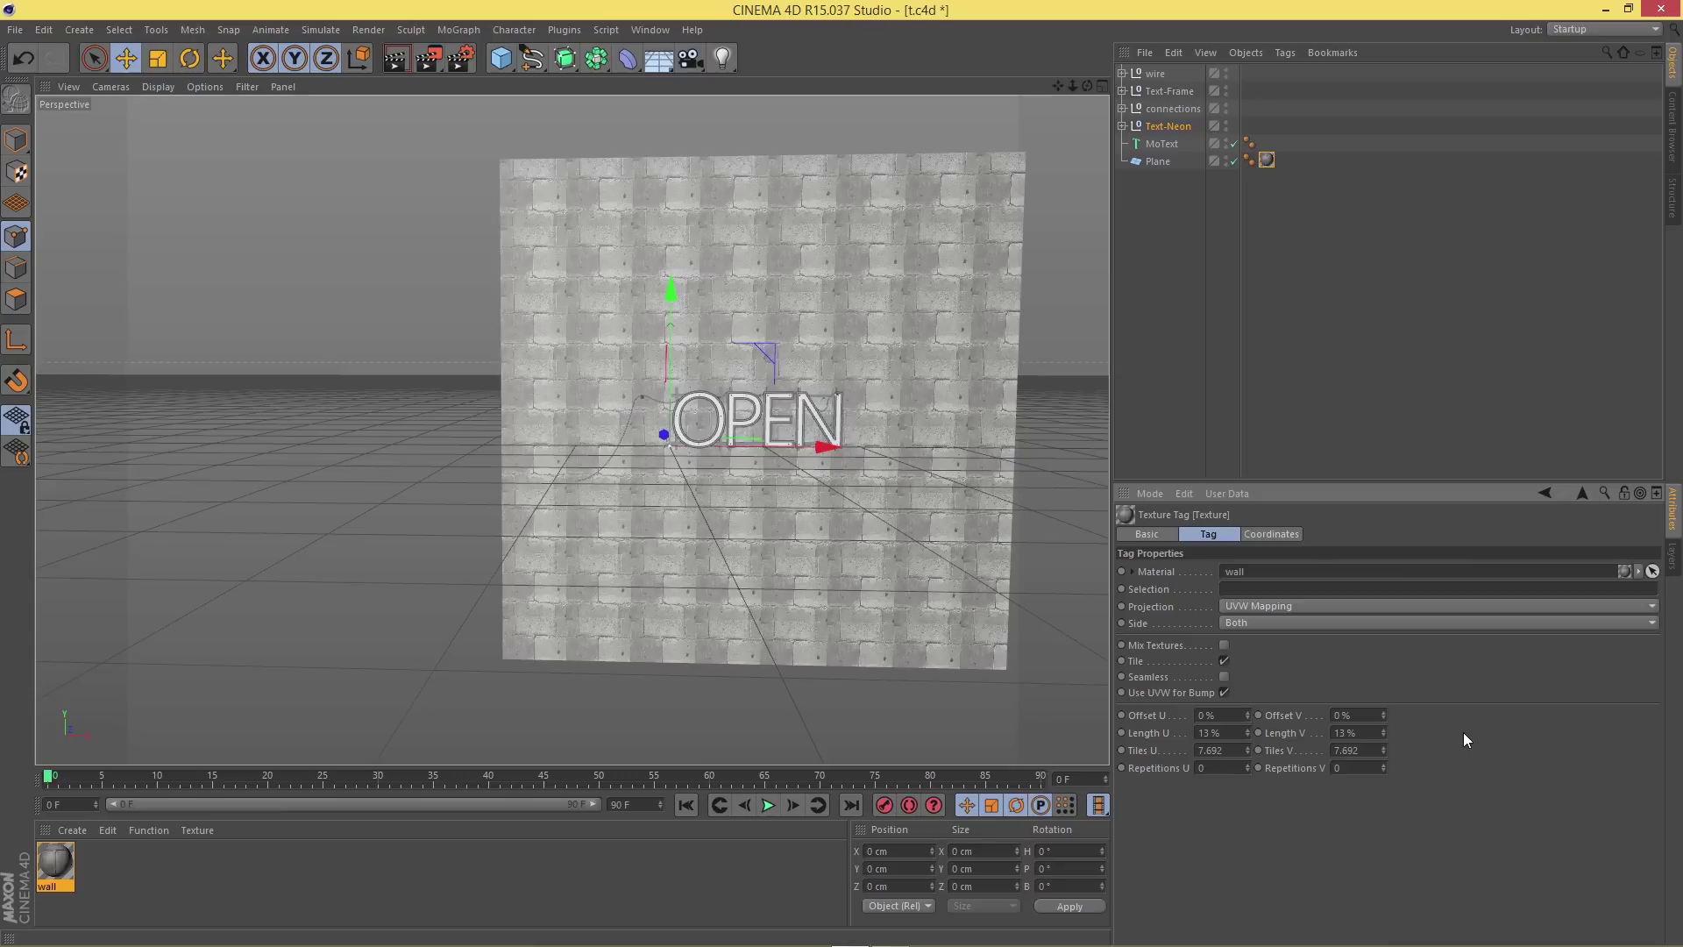
Adjust the wall texture's tiling to about 7.232 tiles in U and 8.342 tiles in V
left_click_drag(1381, 756, 1380, 752)
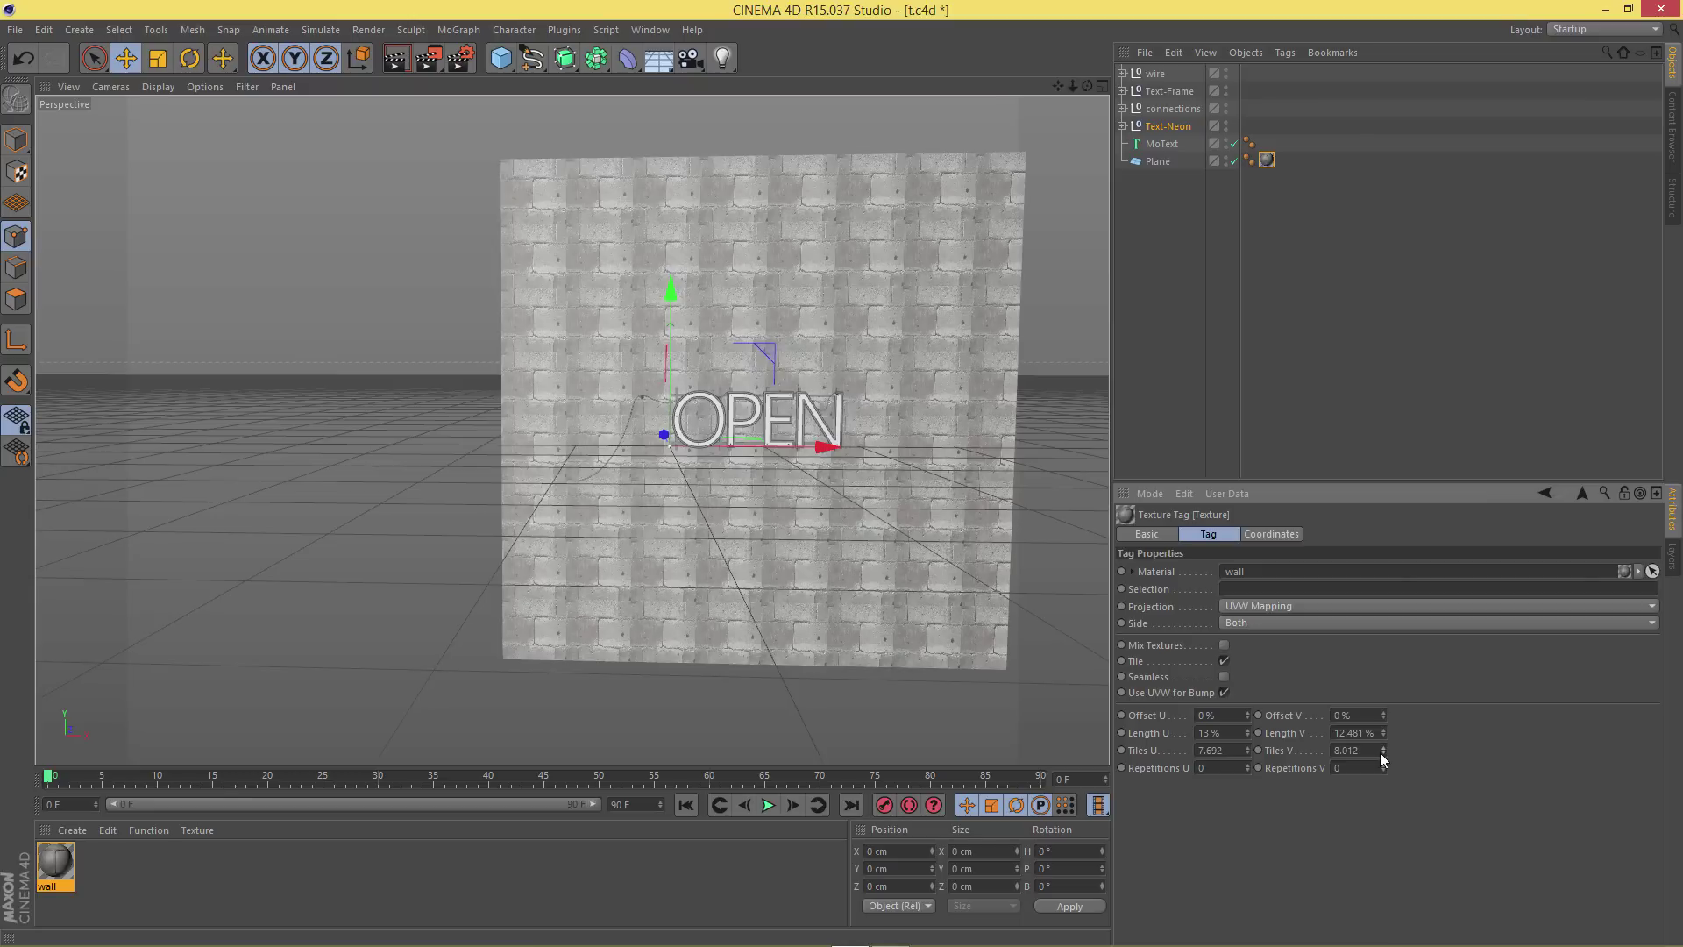
left_click_drag(1249, 747, 1248, 745)
left_click_drag(1387, 752, 1387, 753)
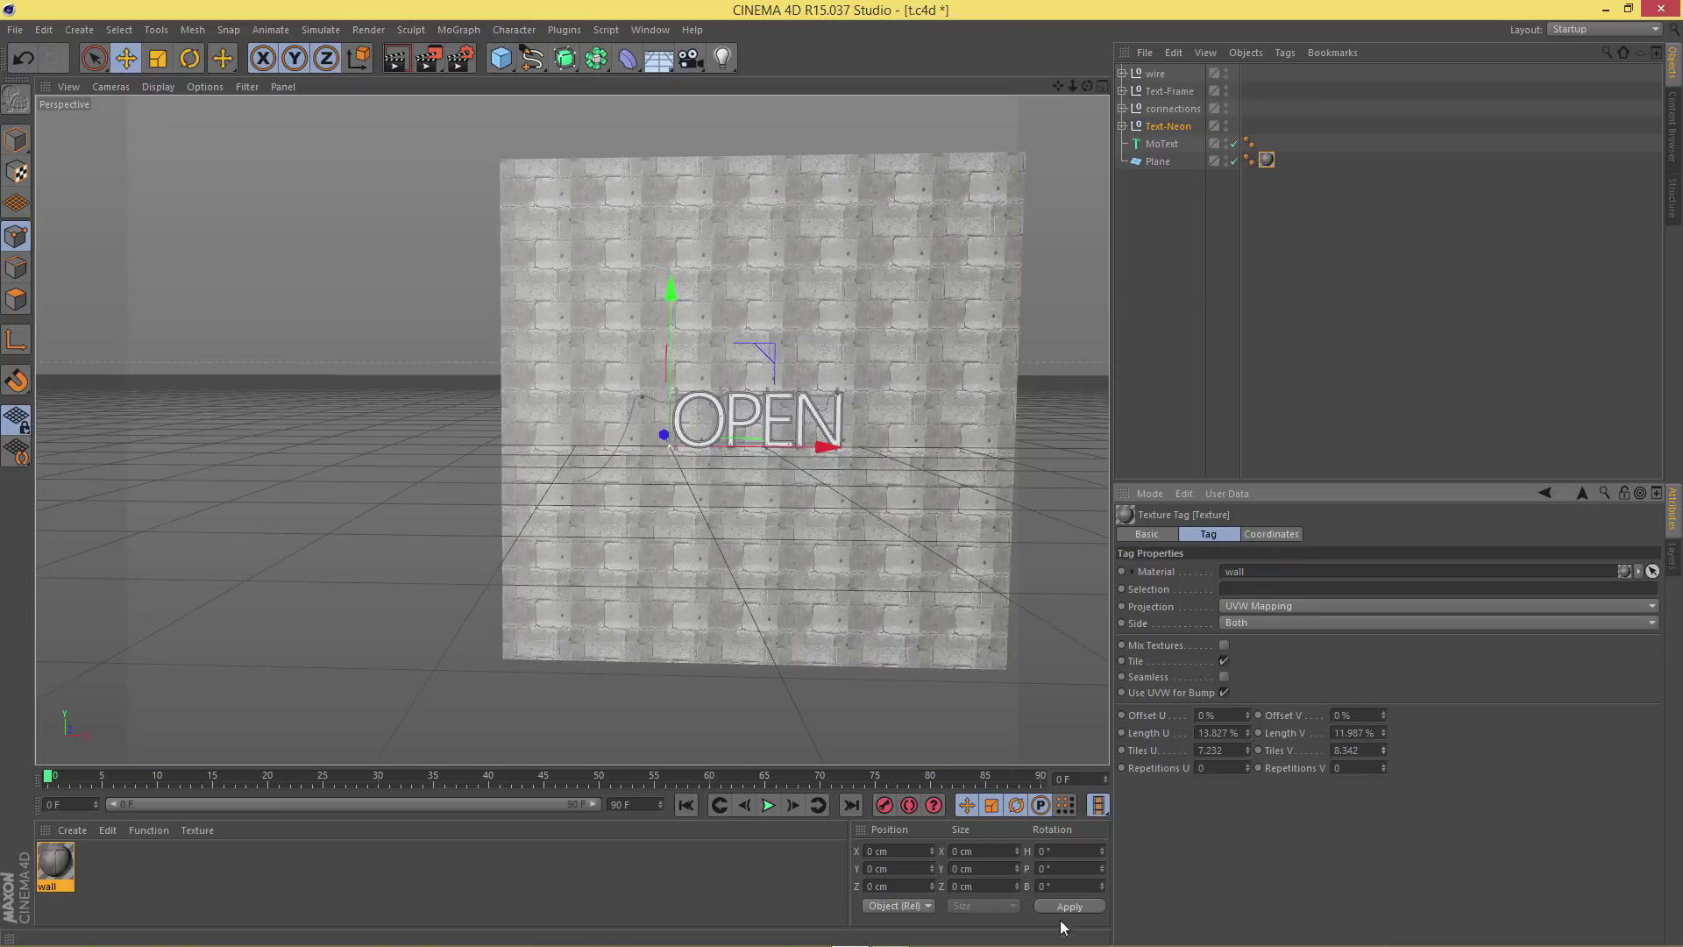
Deselect everything and examine the OPEN sign against the tiled block wall up close
scroll(721, 454, "up", 3)
scroll(912, 375, "up", 5)
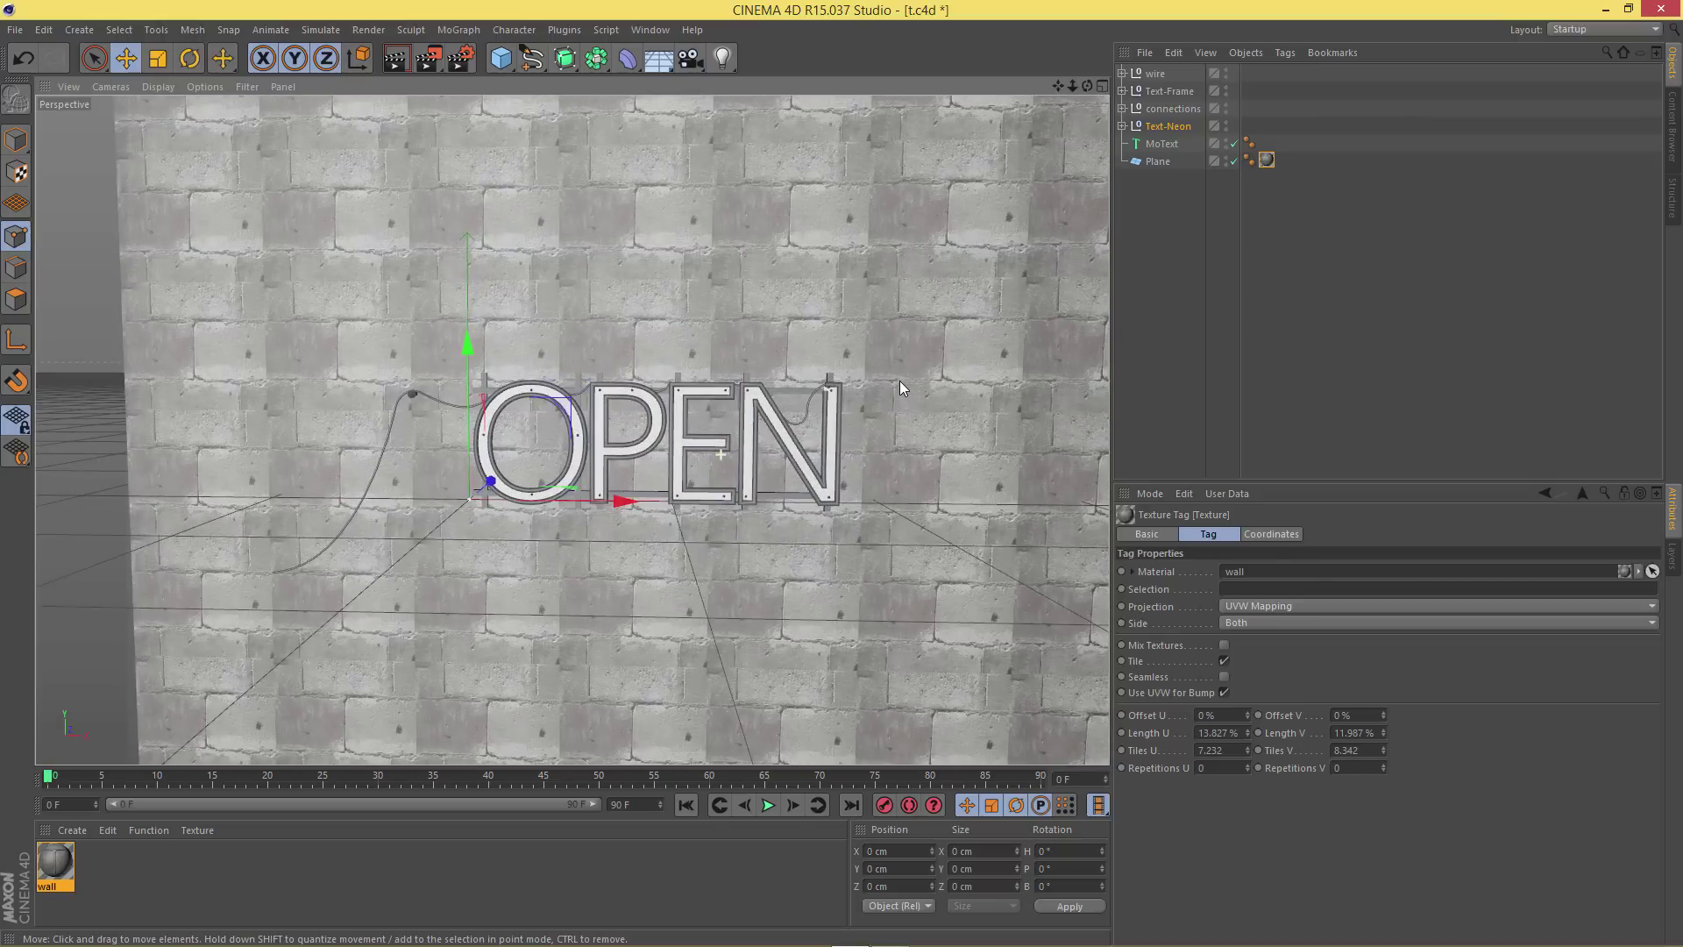
scroll(901, 385, "up", 3)
scroll(900, 386, "up", 1)
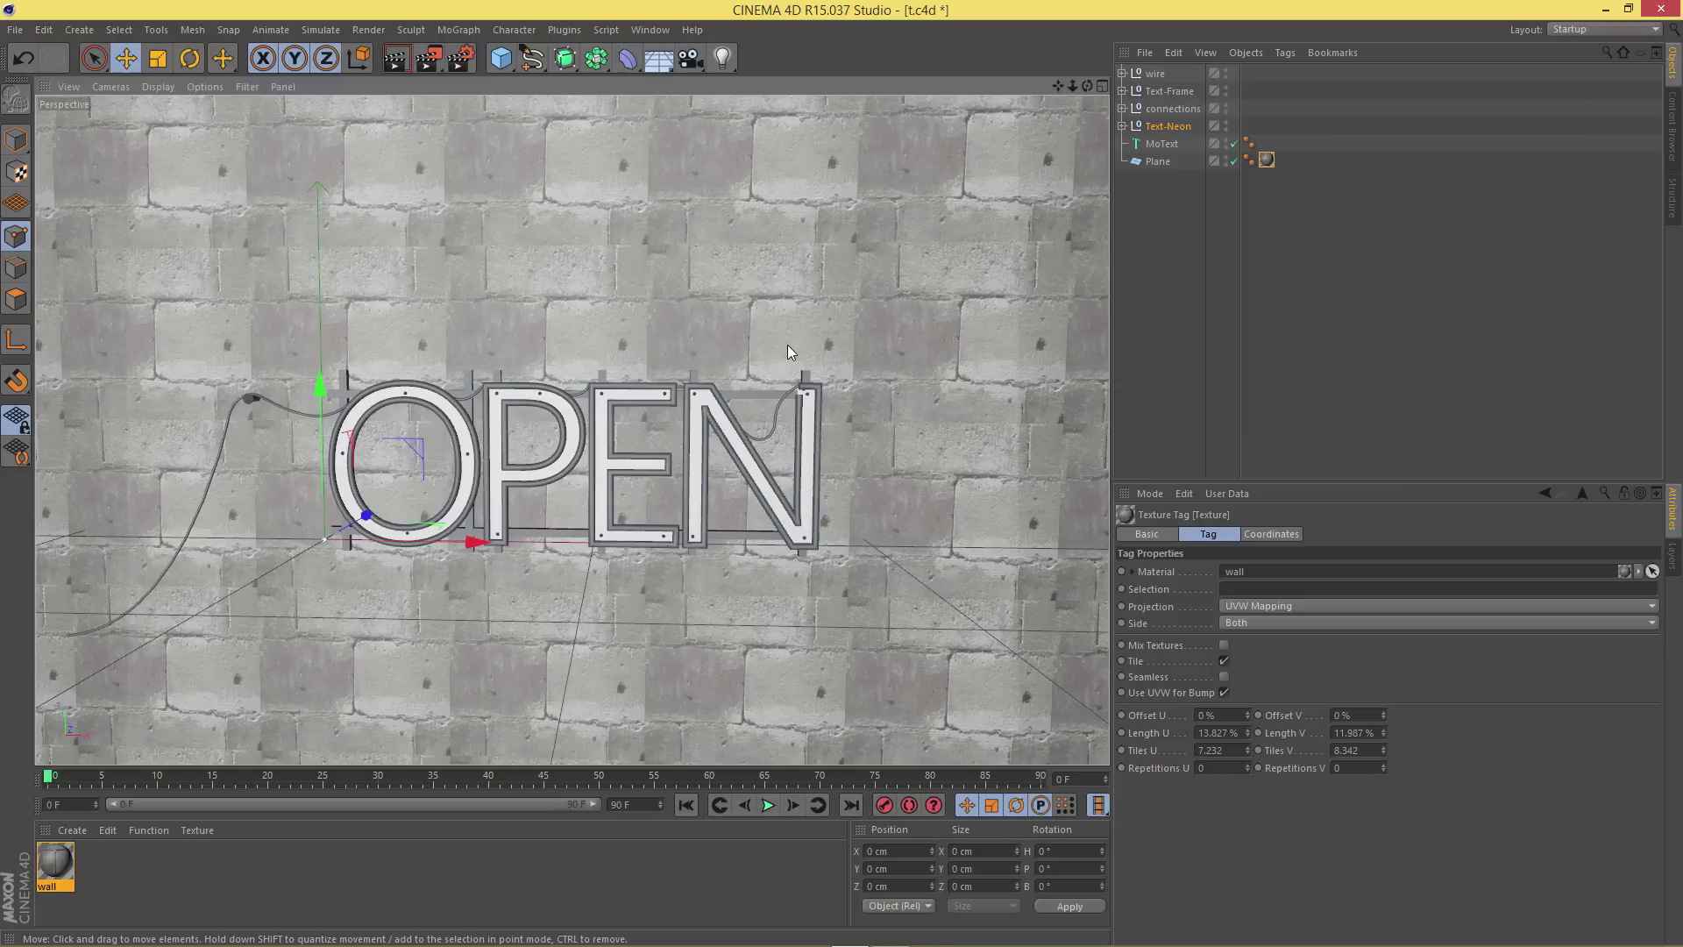
left_click(1139, 328)
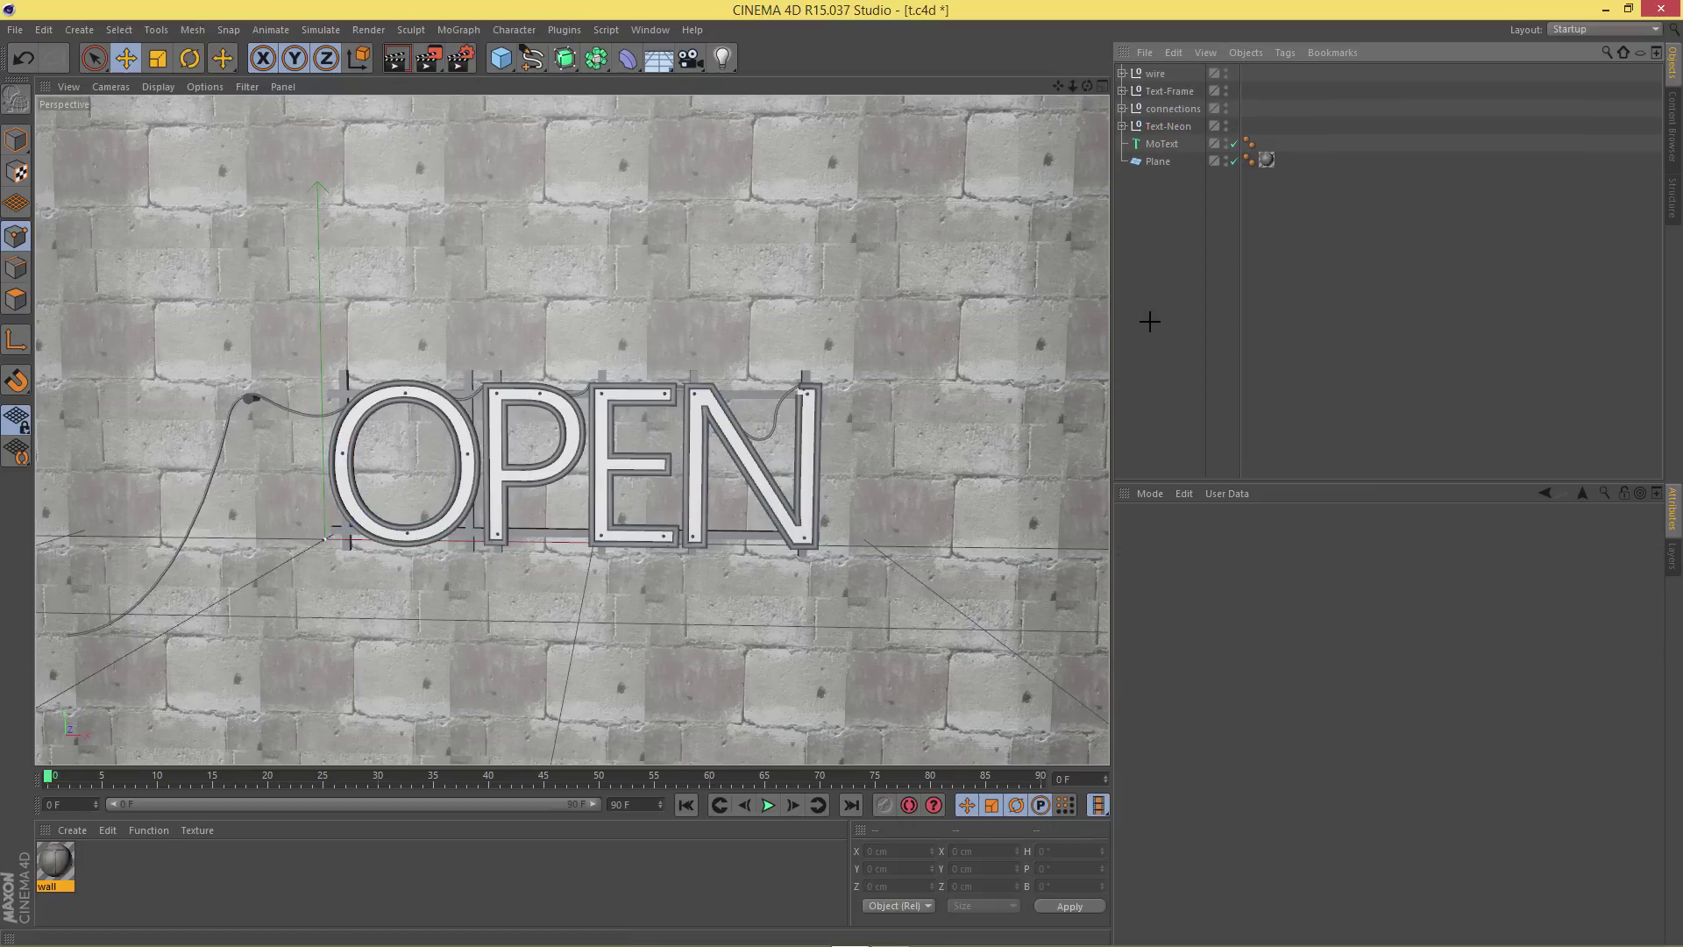
middle_click_drag(840, 476, 790, 576, "alt")
left_click_drag(787, 349, 838, 340, "alt")
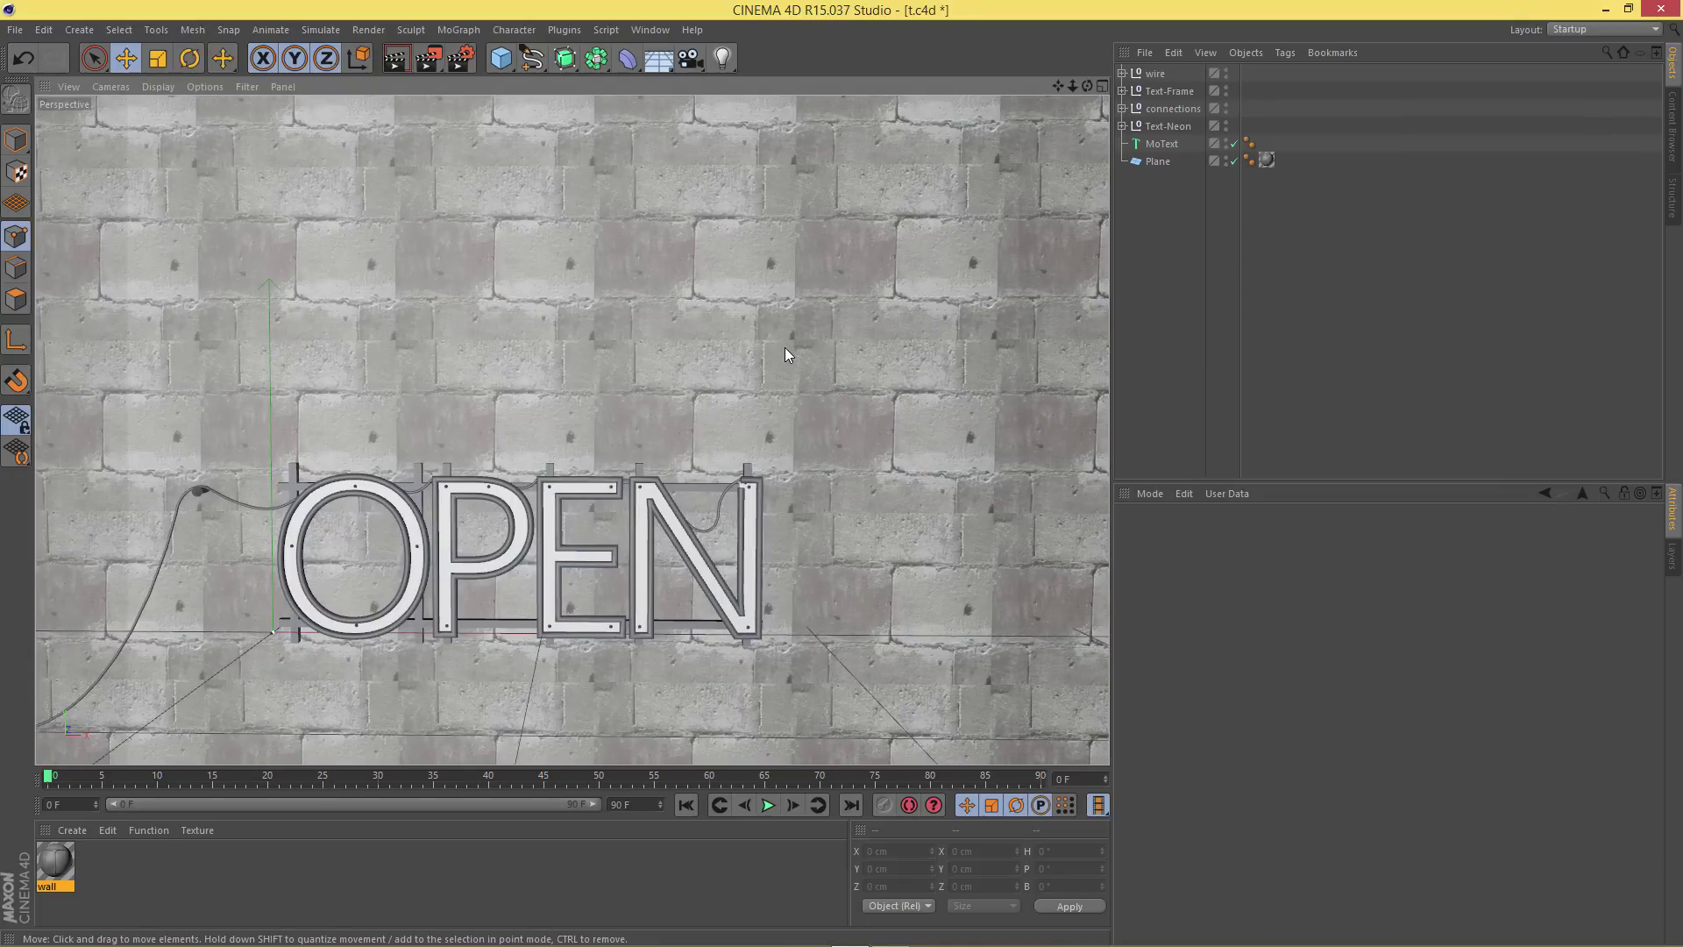